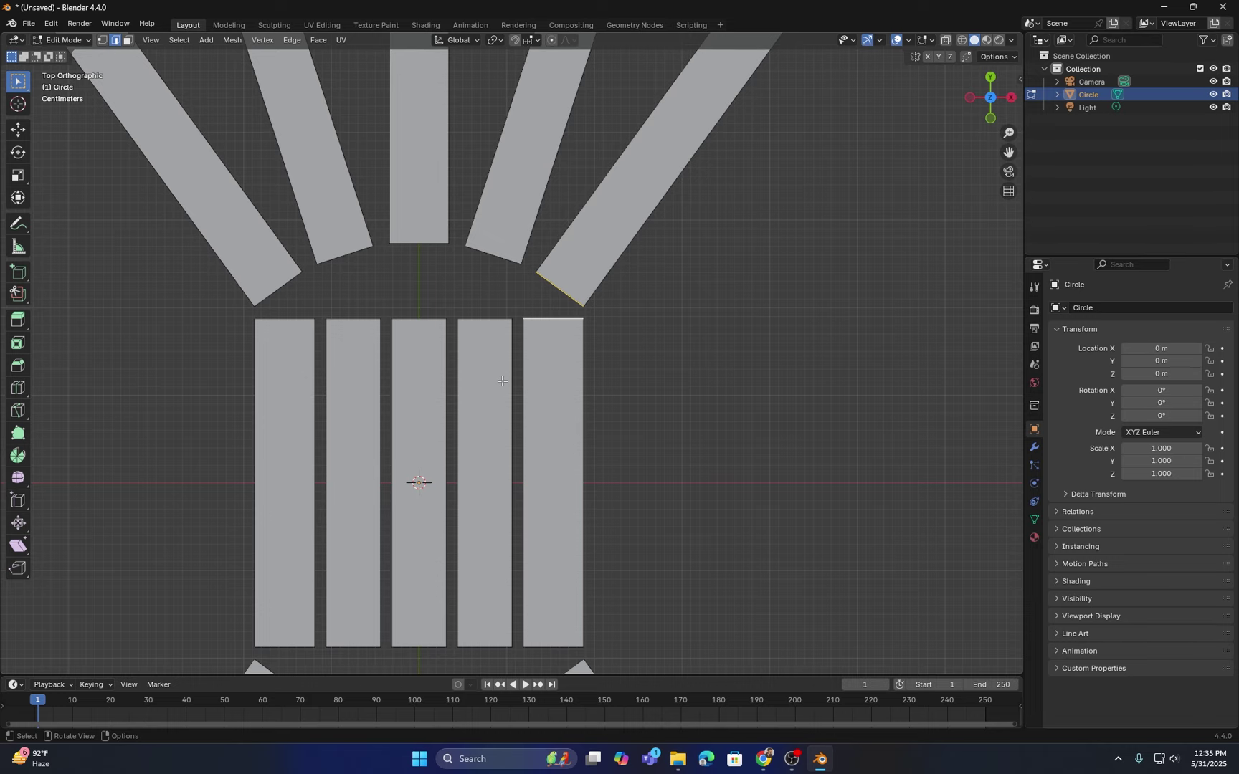
Step: Fill the gaps between both ends of the outermost +X centre strip and its neighbouring radial strips with faces
{"action": "key", "text": "f"}
{"action": "scroll", "coordinate": [525, 343], "scroll_direction": "down", "scroll_amount": 1}
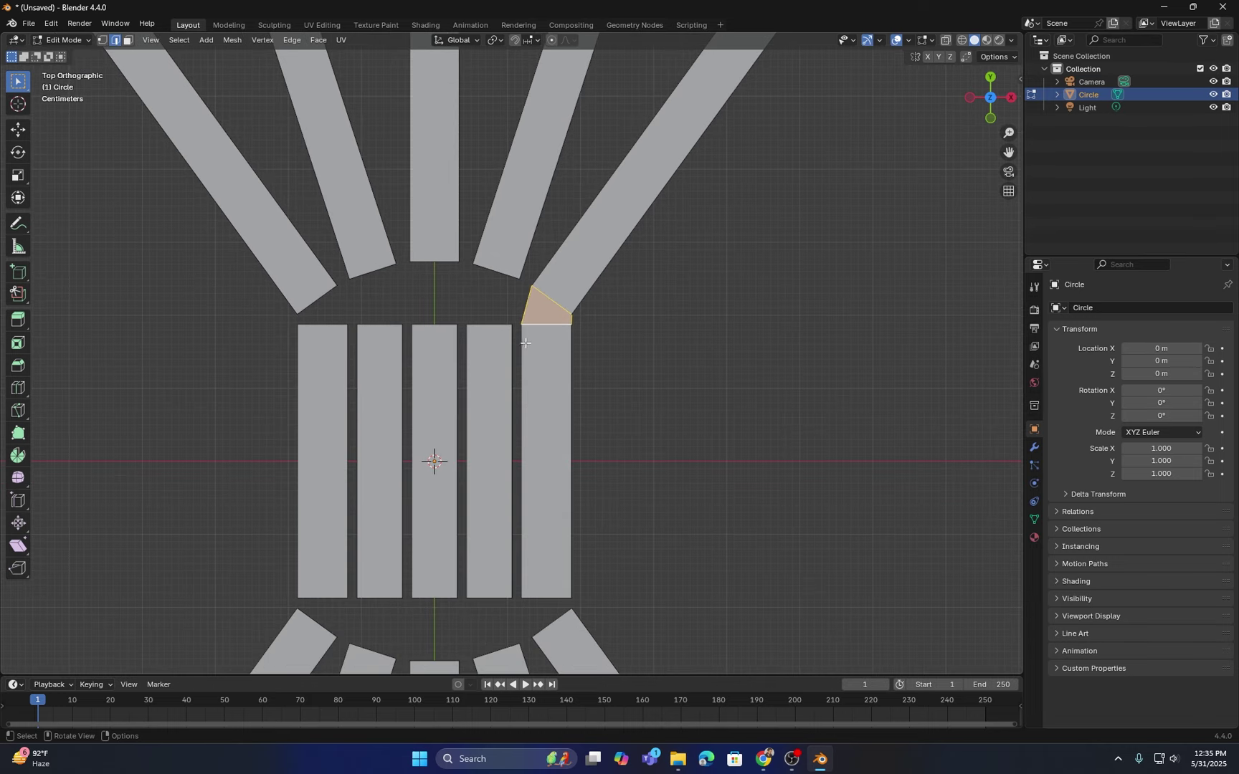
{"action": "scroll", "coordinate": [540, 385], "scroll_direction": "down", "scroll_amount": 2, "text": "shift"}
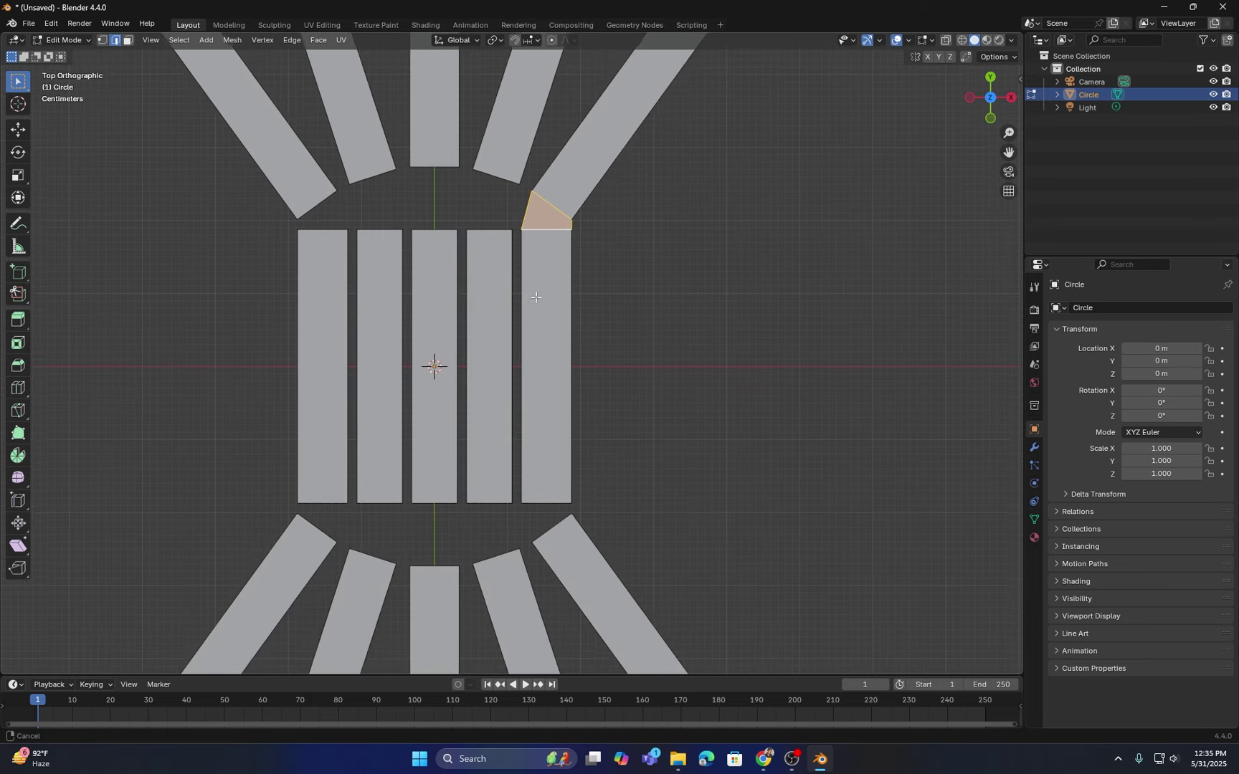
{"action": "left_click", "coordinate": [543, 499]}
{"action": "left_click", "coordinate": [548, 526], "text": "shift"}
{"action": "key", "text": "f"}
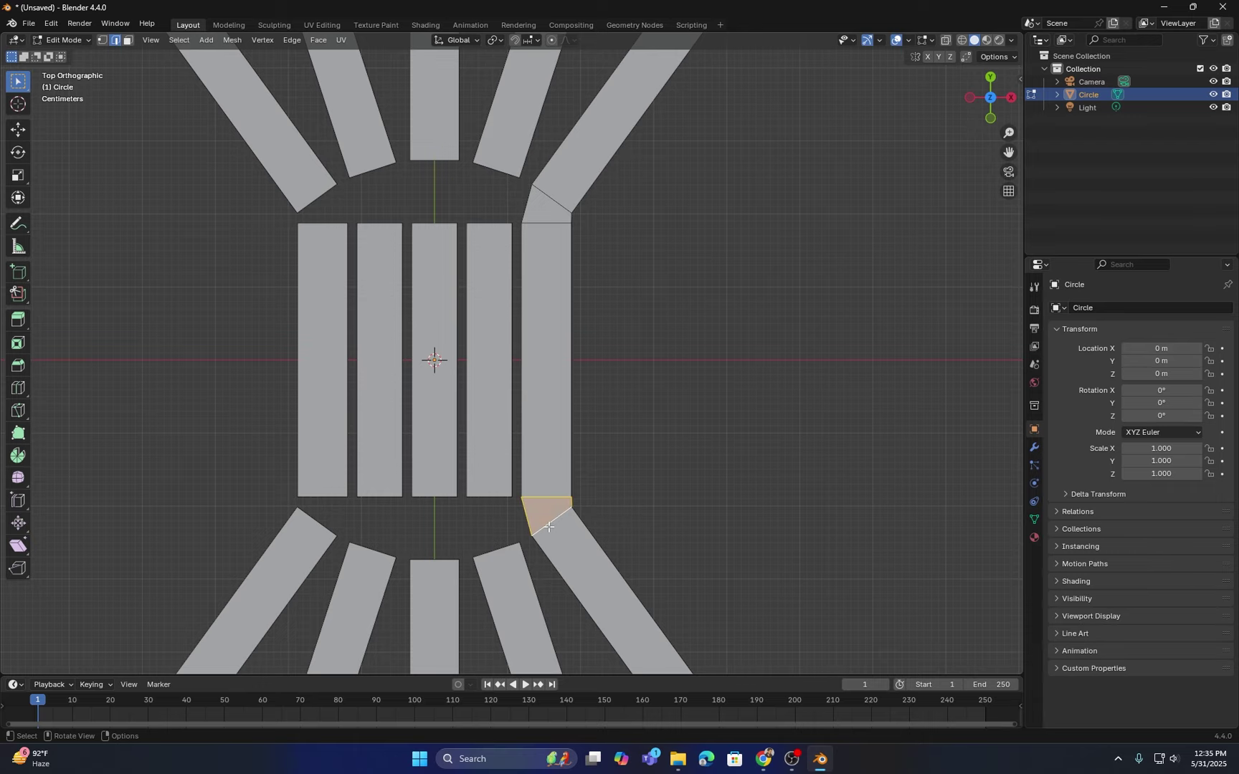
Step: Bridge both ends of the inner +X centre strip to the matching radial strips with new faces
{"action": "left_click", "coordinate": [497, 547]}
{"action": "left_click", "coordinate": [494, 498], "text": "shift"}
{"action": "key", "text": "f"}
{"action": "scroll", "coordinate": [493, 360], "scroll_direction": "up", "scroll_amount": 2, "text": "shift"}
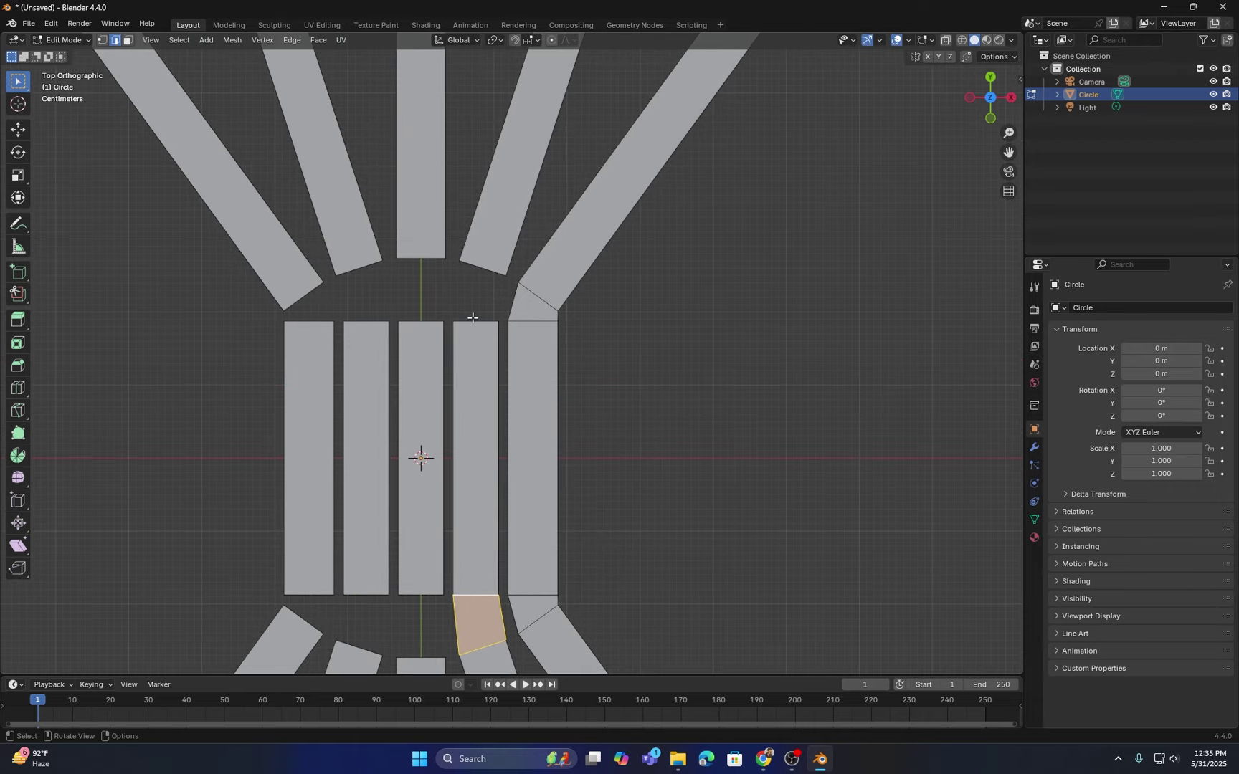
{"action": "left_click", "coordinate": [474, 321]}
{"action": "left_click", "coordinate": [484, 268], "text": "shift"}
{"action": "key", "text": "f"}
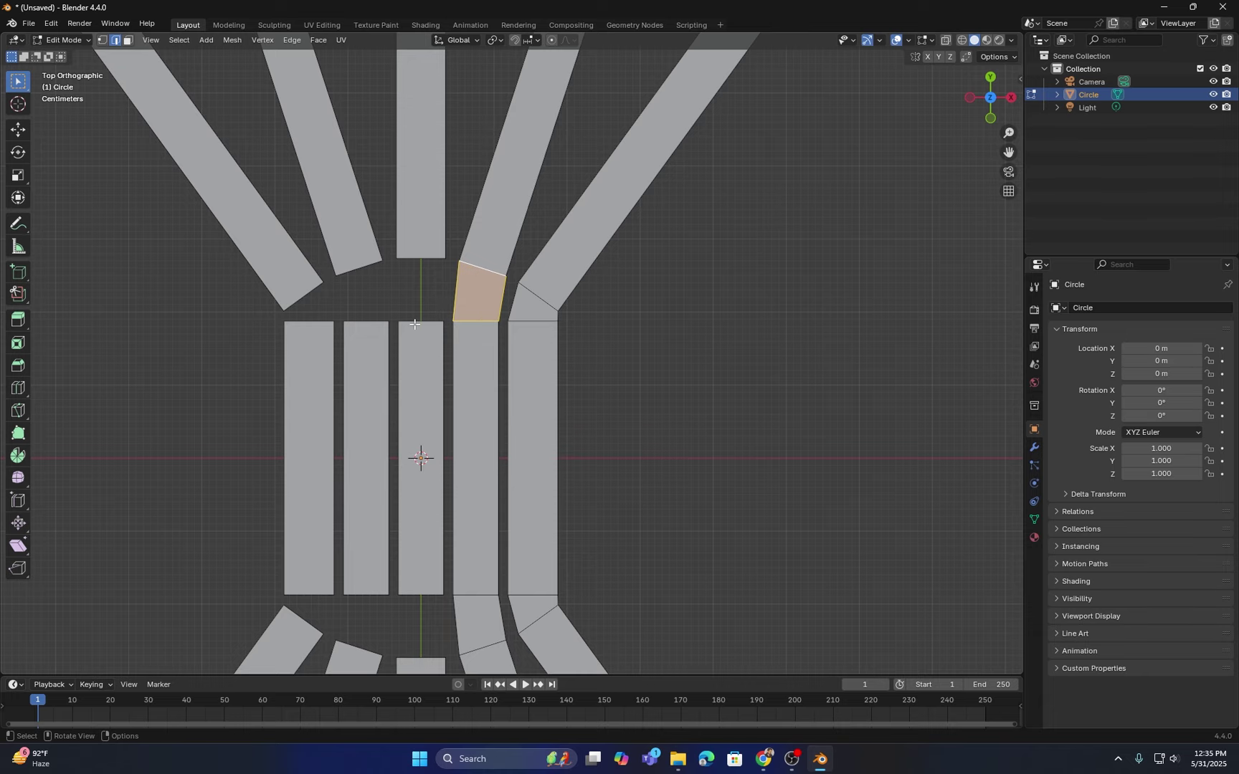
Step: Fill faces between both ends of the middle centre strip and the radial strips along the Y axis
{"action": "left_click", "coordinate": [414, 323]}
{"action": "left_click", "coordinate": [420, 258], "text": "shift"}
{"action": "key", "text": "f"}
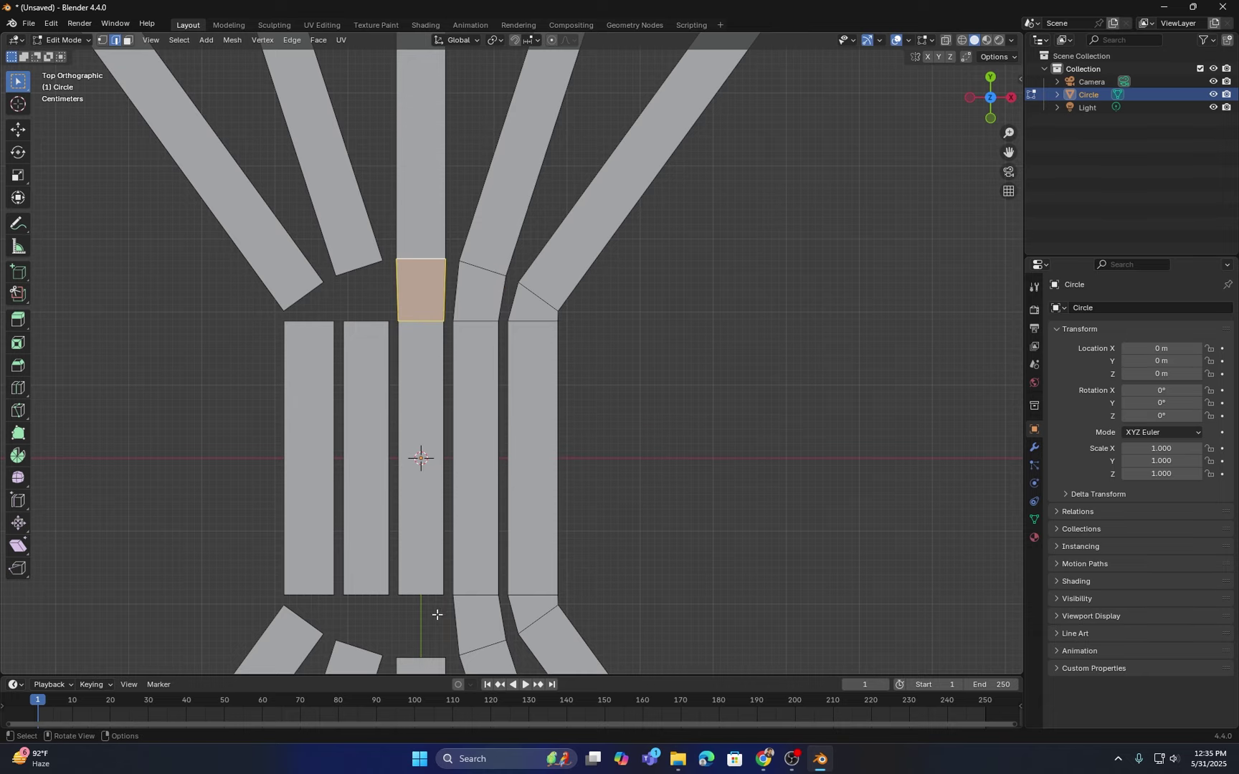
{"action": "left_click", "coordinate": [425, 594]}
{"action": "middle_click_drag", "start_coordinate": [425, 593], "coordinate": [450, 431], "text": "shift"}
{"action": "left_click", "coordinate": [449, 494], "text": "shift"}
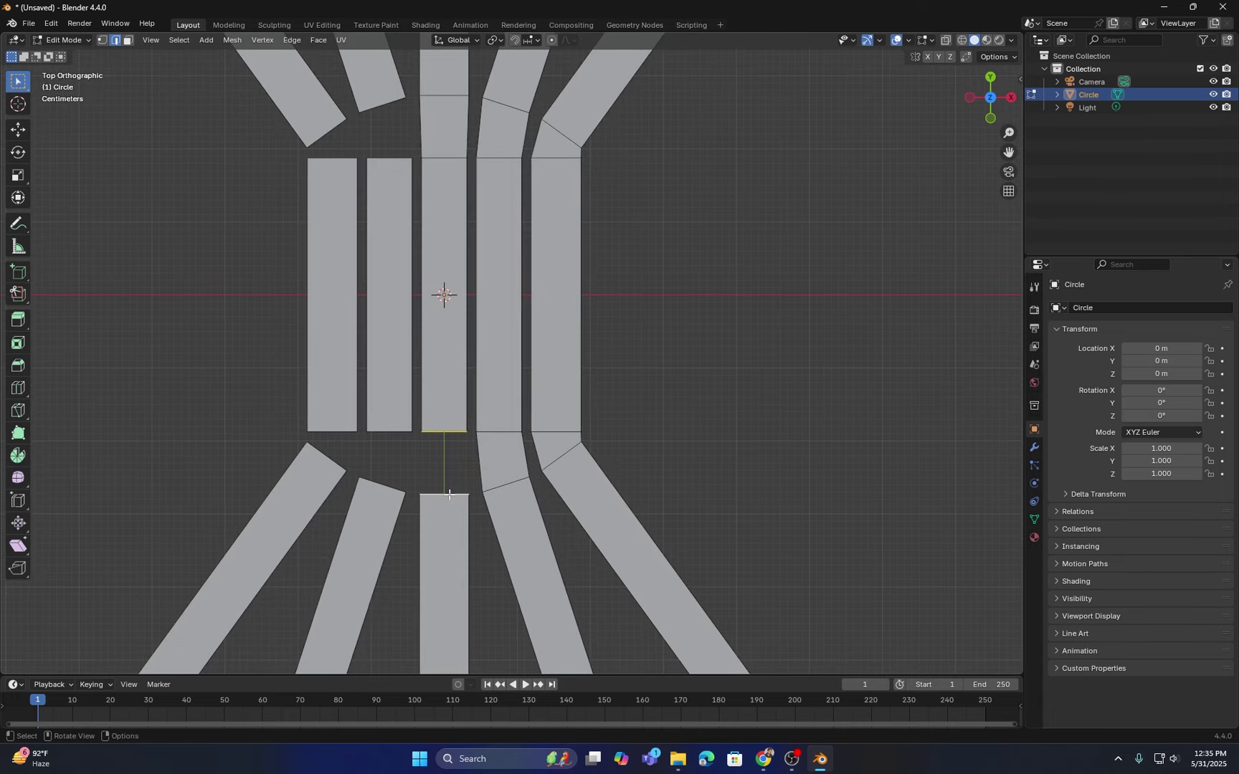
{"action": "key", "text": "f"}
Step: Bridge both ends of the inner -X centre strip to the matching radial strips with new faces
{"action": "left_click", "coordinate": [385, 485]}
{"action": "left_click", "coordinate": [384, 430], "text": "shift"}
{"action": "key", "text": "f"}
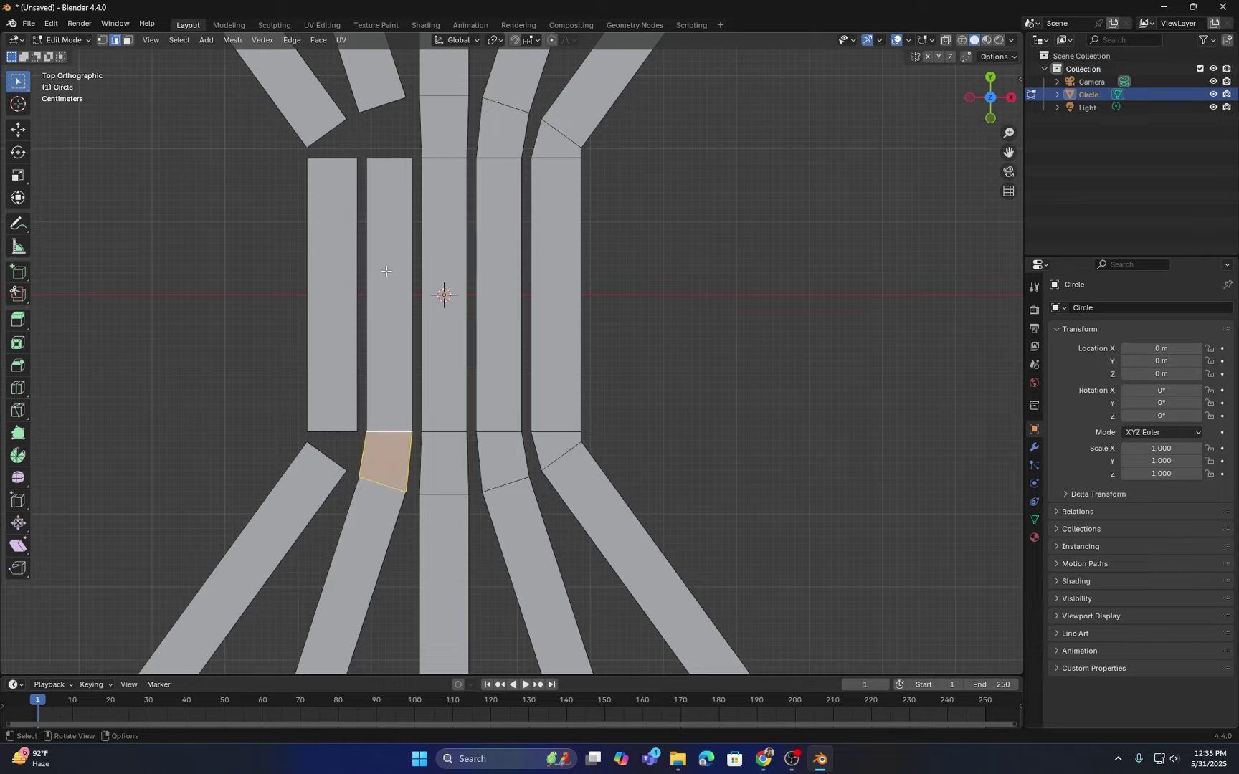
{"action": "left_click", "coordinate": [392, 159]}
{"action": "key", "text": "f"}
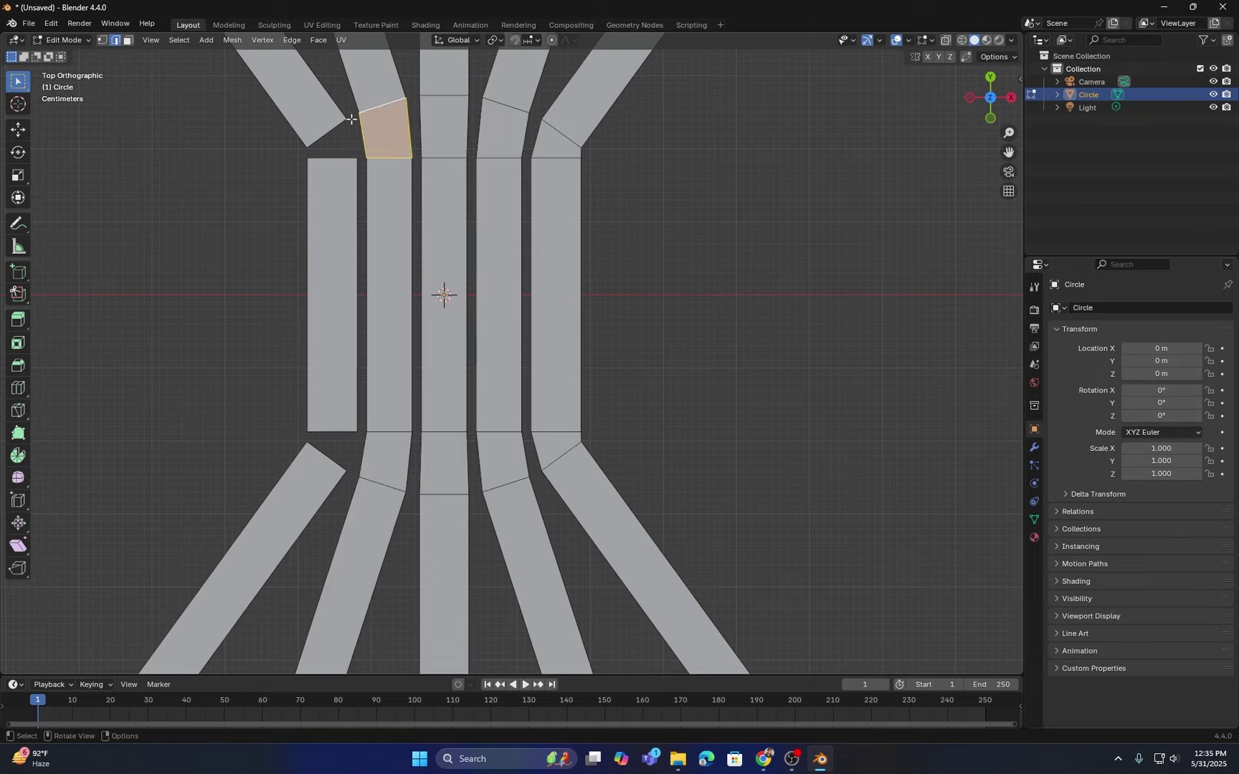
Step: Fill the gaps at both ends of the outermost -X centre strip with faces joining the radial strips
{"action": "left_click", "coordinate": [321, 135]}
{"action": "left_click", "coordinate": [336, 158], "text": "shift"}
{"action": "key", "text": "f"}
{"action": "left_click", "coordinate": [334, 431]}
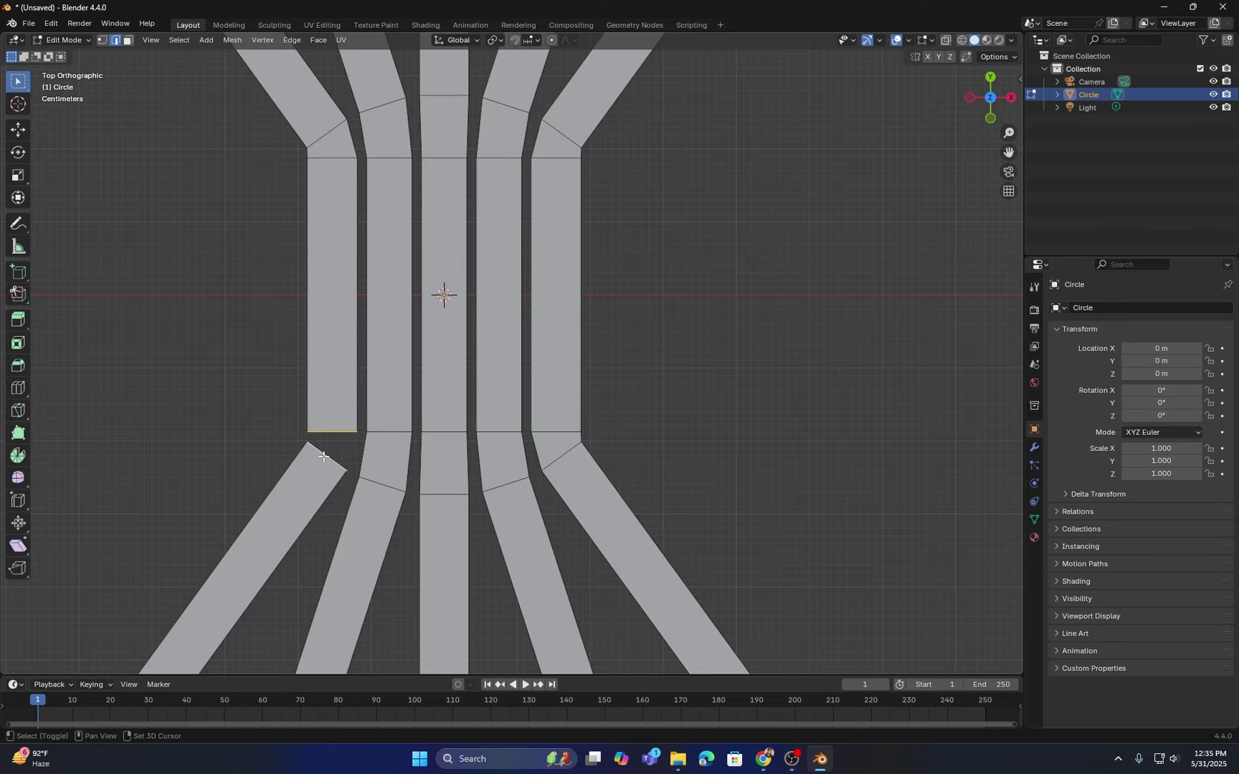
{"action": "key", "text": "f"}
Step: Return to Object Mode and duplicate the Circle strip object in place
{"action": "scroll", "coordinate": [351, 385], "scroll_direction": "down", "scroll_amount": 2}
{"action": "middle_click_drag", "start_coordinate": [387, 295], "coordinate": [419, 406], "text": "shift"}
{"action": "key", "text": "Tab"}
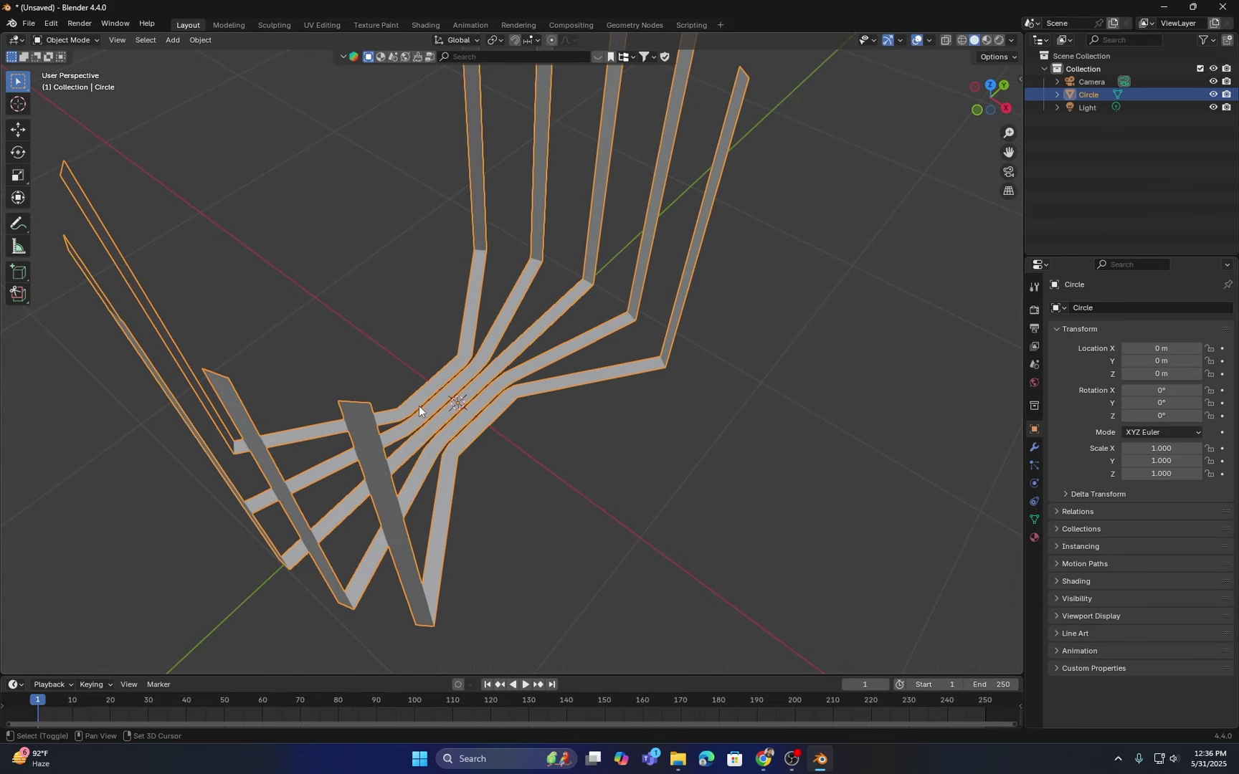
{"action": "key", "text": "shift+d"}
{"action": "right_click", "coordinate": [458, 409]}
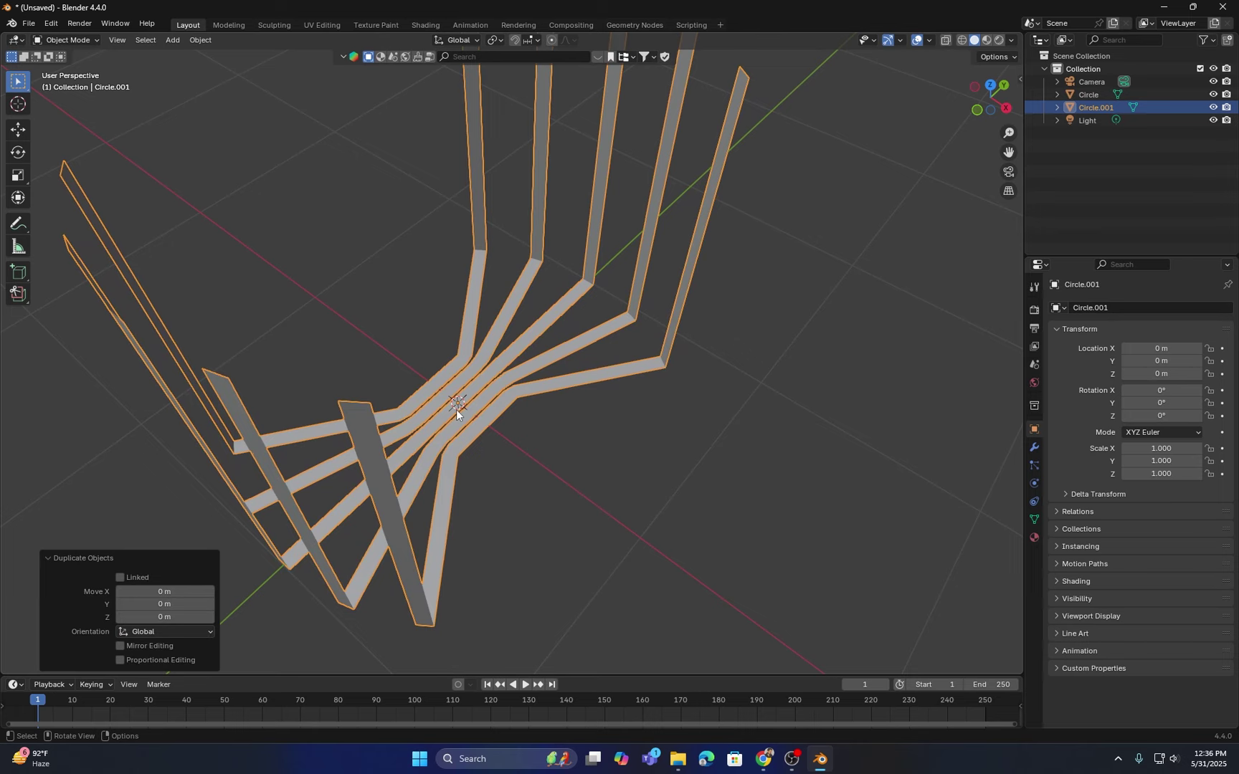
{"action": "key", "text": "r"}
{"action": "key", "text": "z"}
{"action": "key", "text": "9"}
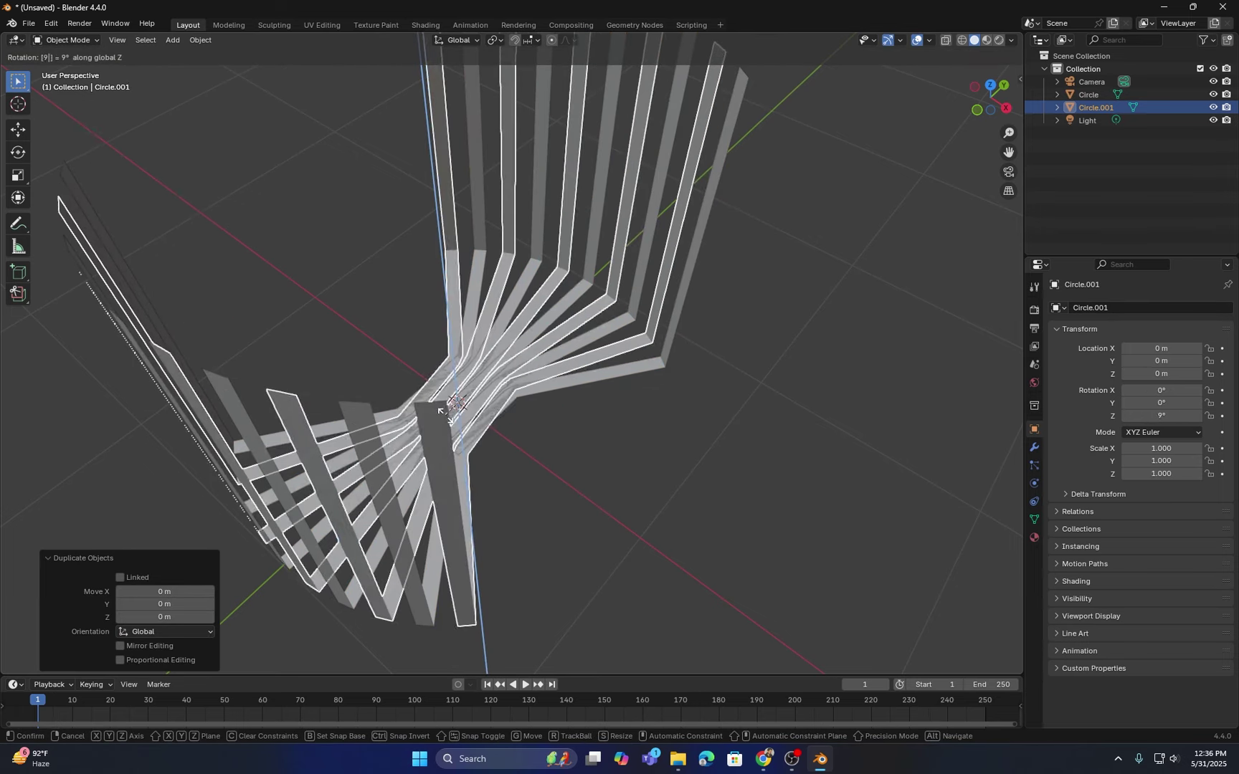
{"action": "right_click", "coordinate": [445, 414]}
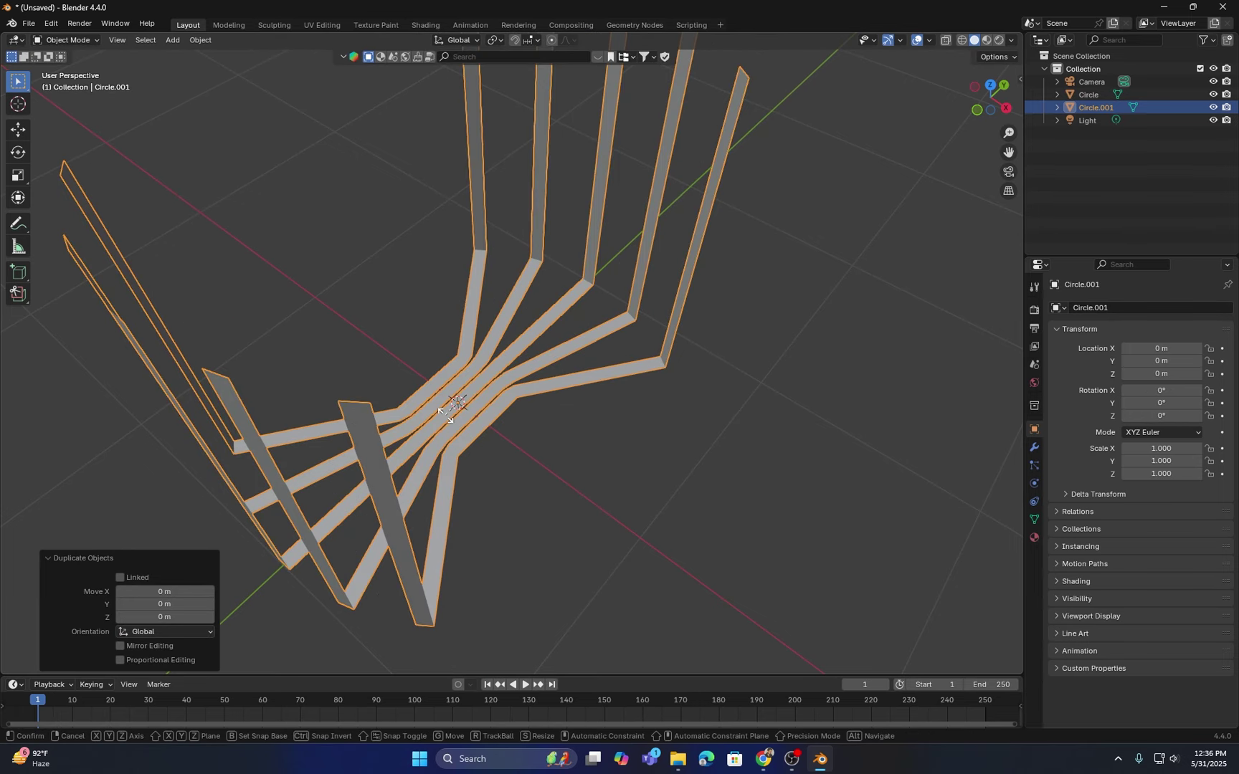
Step: Rotate the duplicated strips 90° around the global Z axis
{"action": "key", "text": "r"}
{"action": "key", "text": "z"}
{"action": "key", "text": "9"}
{"action": "key", "text": "0"}
{"action": "key", "text": "Return"}
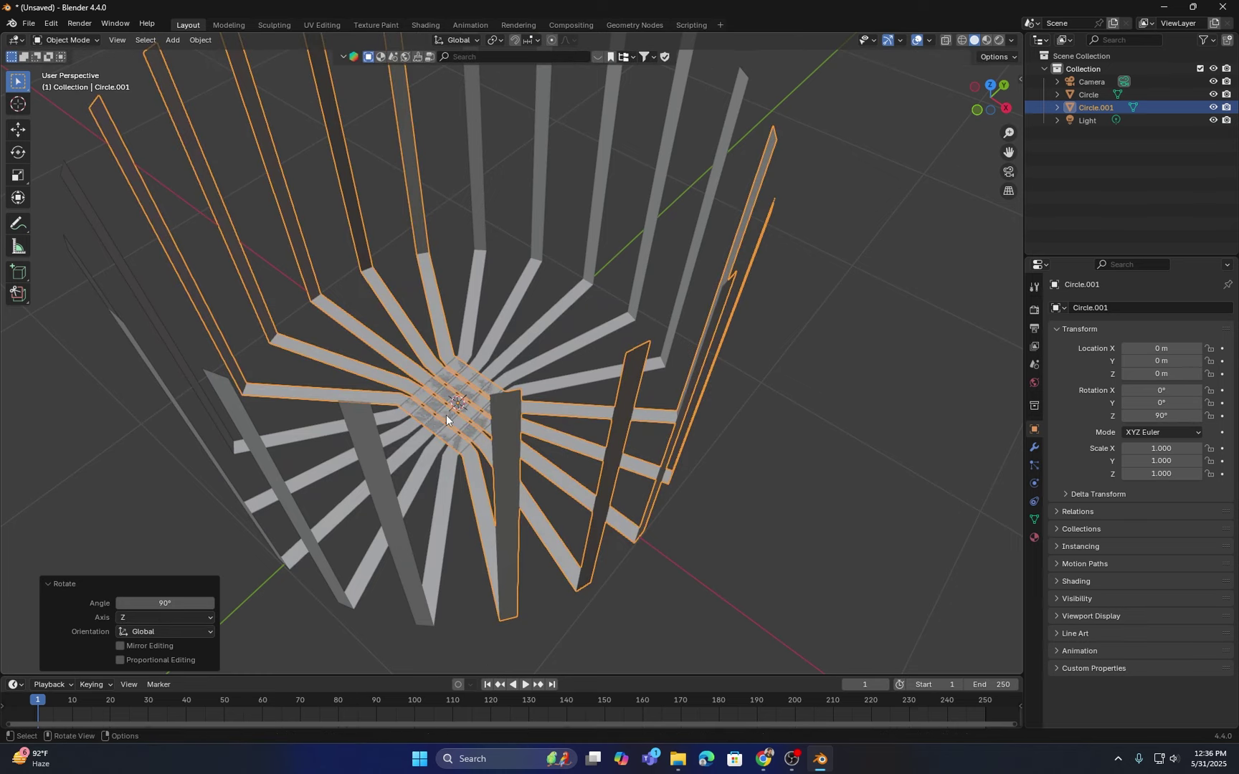
Step: Select the central strip faces of the rotated copy in face mode and raise them about 0.047 m along Z
{"action": "middle_click_drag", "start_coordinate": [400, 384], "coordinate": [461, 411]}
{"action": "key", "text": "Tab"}
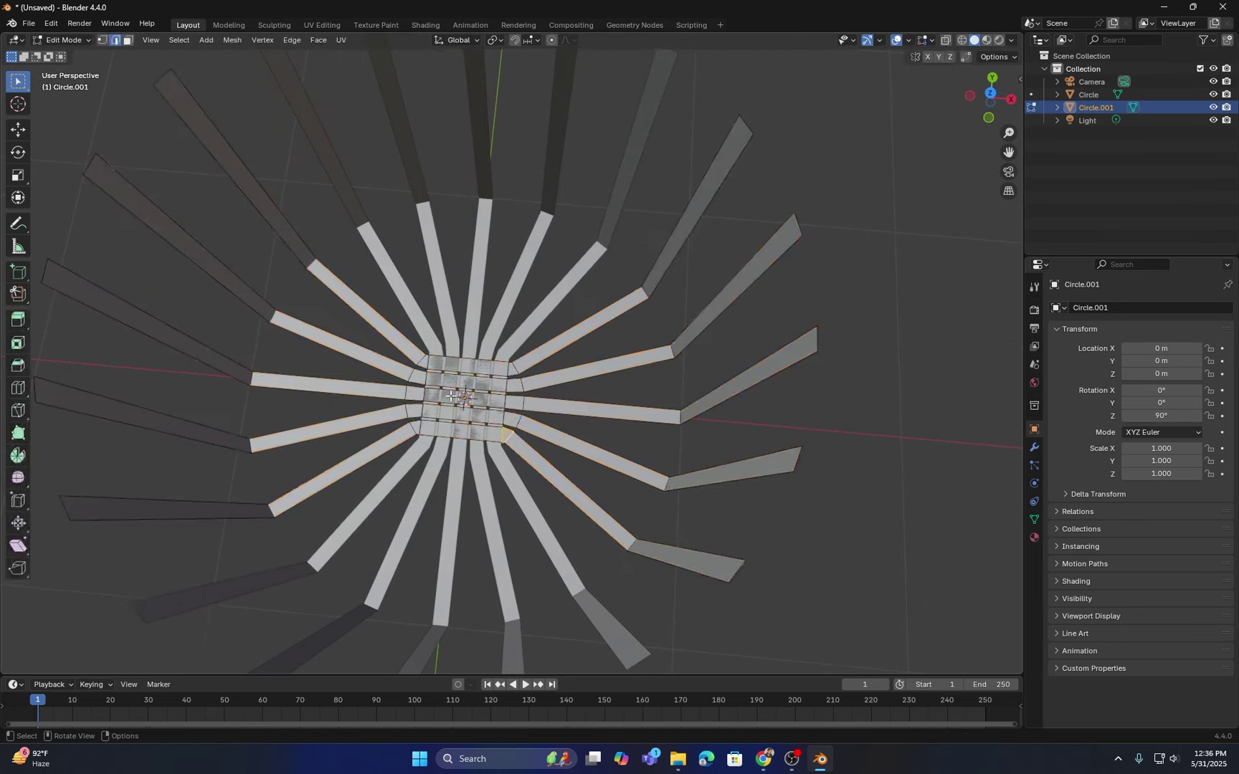
{"action": "key", "text": "KP_7"}
{"action": "scroll", "coordinate": [543, 337], "scroll_direction": "up", "scroll_amount": 5}
{"action": "middle_click_drag", "start_coordinate": [543, 337], "coordinate": [549, 333], "text": "shift"}
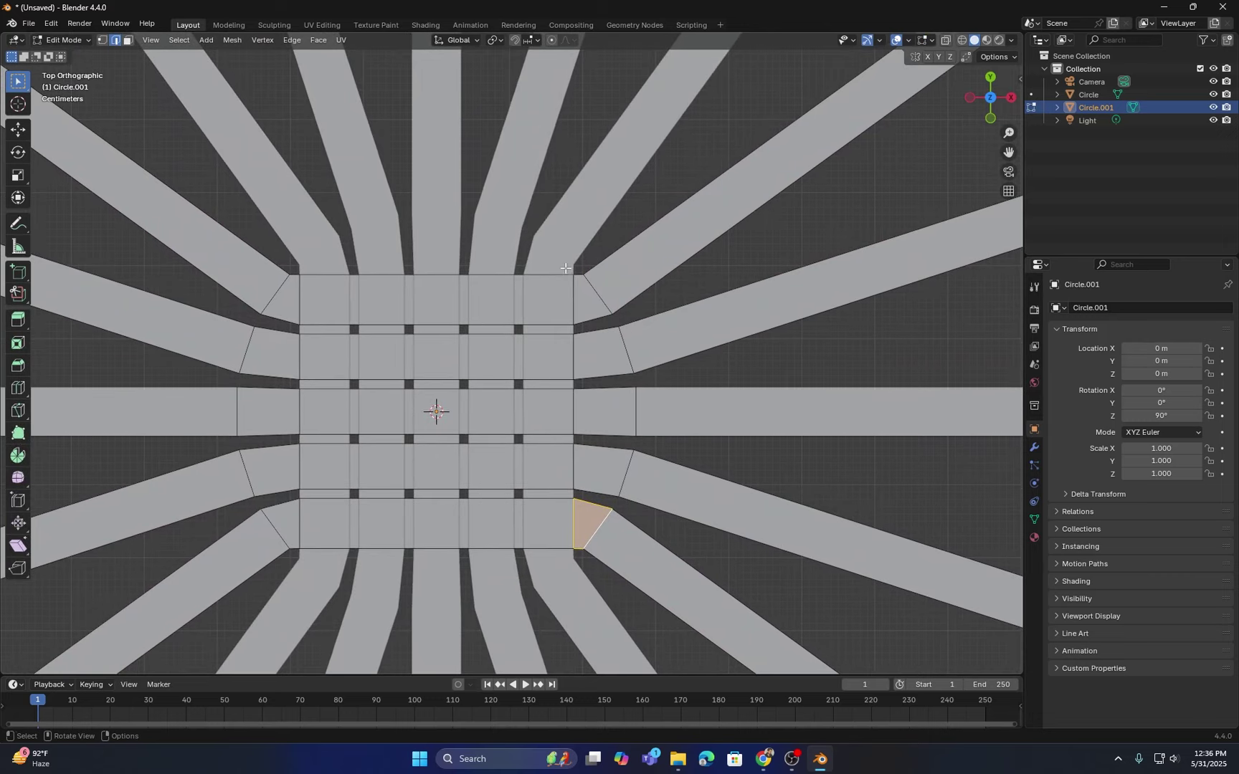
{"action": "left_click_drag", "start_coordinate": [569, 261], "coordinate": [317, 576]}
{"action": "left_click", "coordinate": [128, 40]}
{"action": "left_click_drag", "start_coordinate": [563, 260], "coordinate": [312, 566]}
{"action": "middle_click_drag", "start_coordinate": [402, 445], "coordinate": [502, 237]}
{"action": "key", "text": "g"}
{"action": "key", "text": "z"}
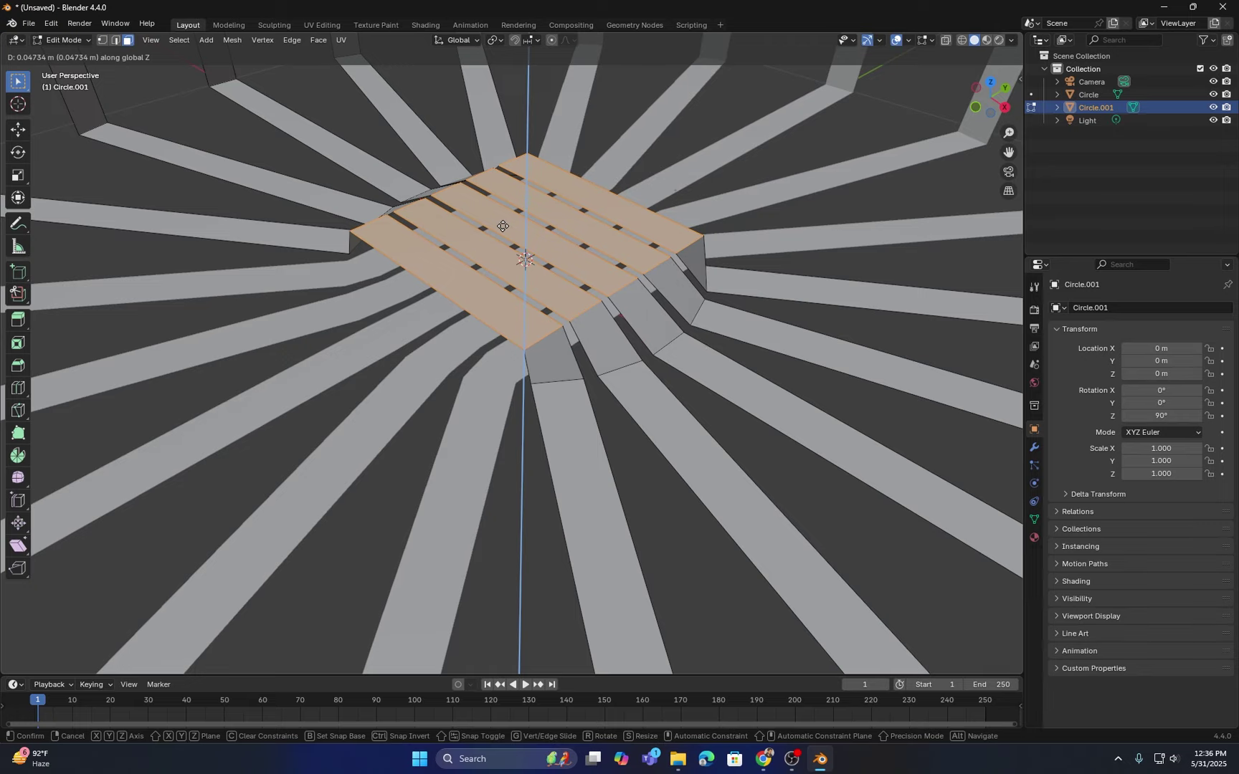
{"action": "left_click", "coordinate": [503, 226]}
{"action": "middle_click_drag", "start_coordinate": [502, 226], "coordinate": [516, 349]}
{"action": "key", "text": "Tab"}
Step: Select the central strip faces of the original Circle object and lower them about 0.028 m along Z
{"action": "left_click", "coordinate": [479, 282]}
{"action": "key", "text": "Tab"}
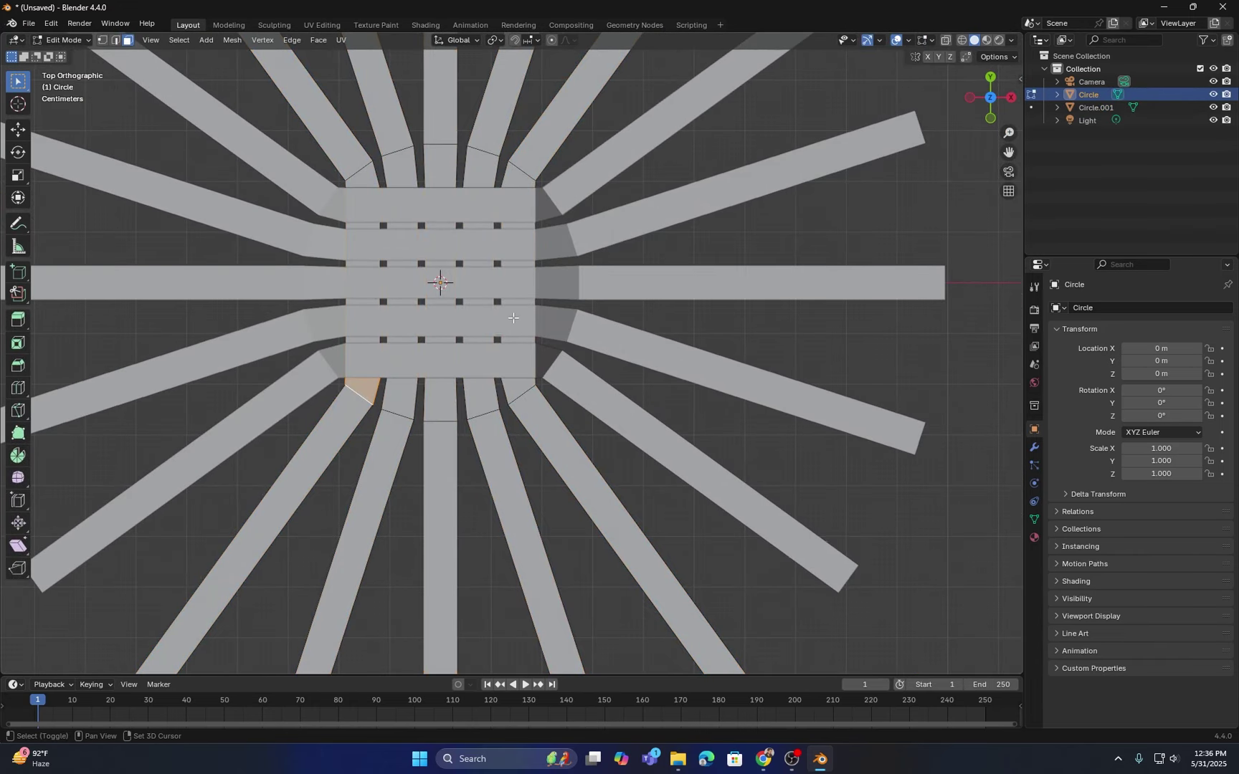
{"action": "middle_click_drag", "start_coordinate": [505, 206], "coordinate": [557, 297], "text": "shift"}
{"action": "left_click_drag", "start_coordinate": [580, 283], "coordinate": [410, 470]}
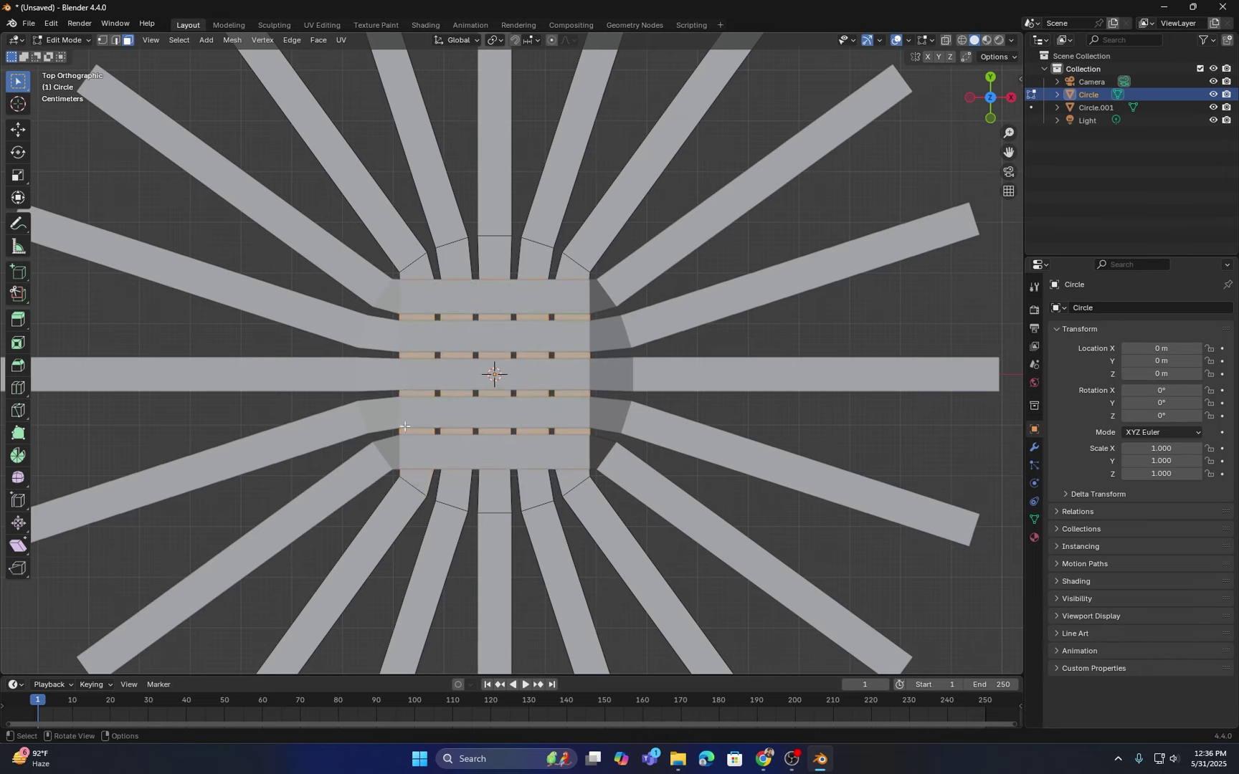
{"action": "middle_click_drag", "start_coordinate": [412, 466], "coordinate": [554, 244]}
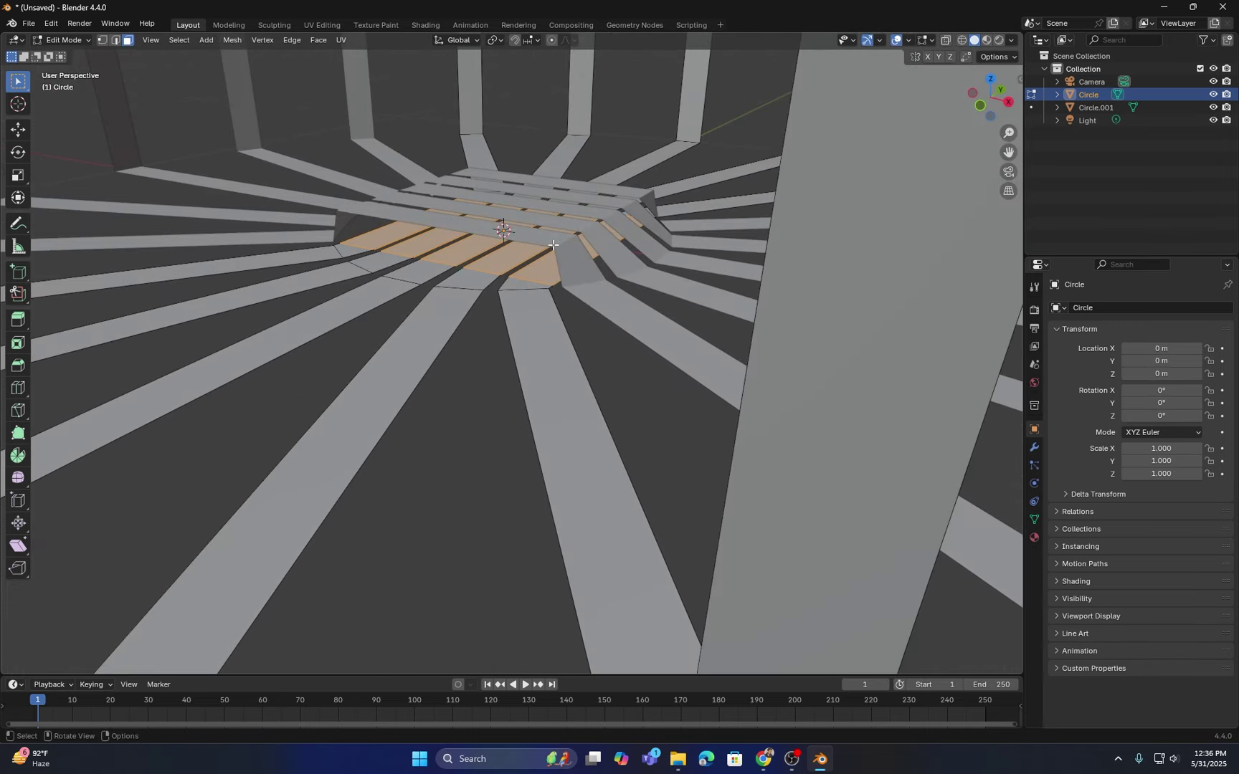
{"action": "key", "text": "g"}
{"action": "key", "text": "z"}
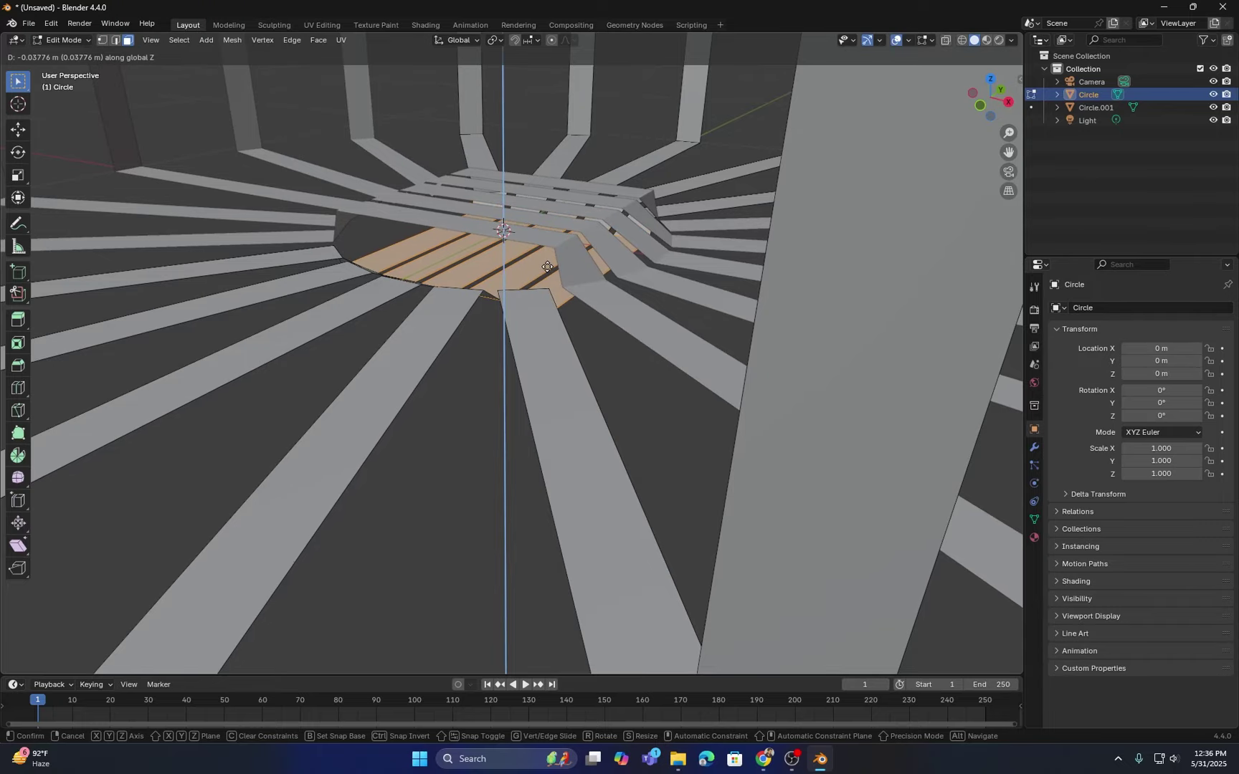
{"action": "left_click", "coordinate": [546, 268]}
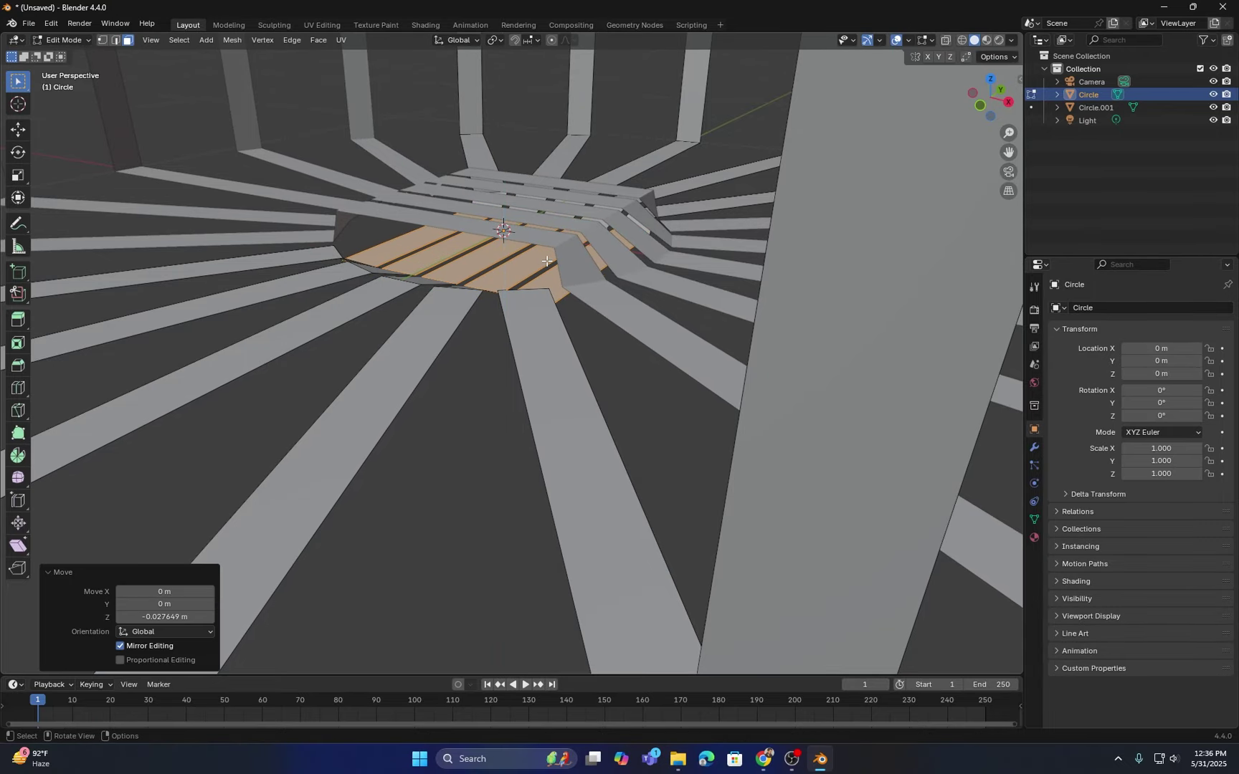
{"action": "middle_click_drag", "start_coordinate": [547, 268], "coordinate": [577, 399]}
{"action": "key", "text": "Tab"}
Step: Join the original Circle strips and the rotated copy into one object, keeping Circle.001 active
{"action": "scroll", "coordinate": [580, 311], "scroll_direction": "down", "scroll_amount": 5}
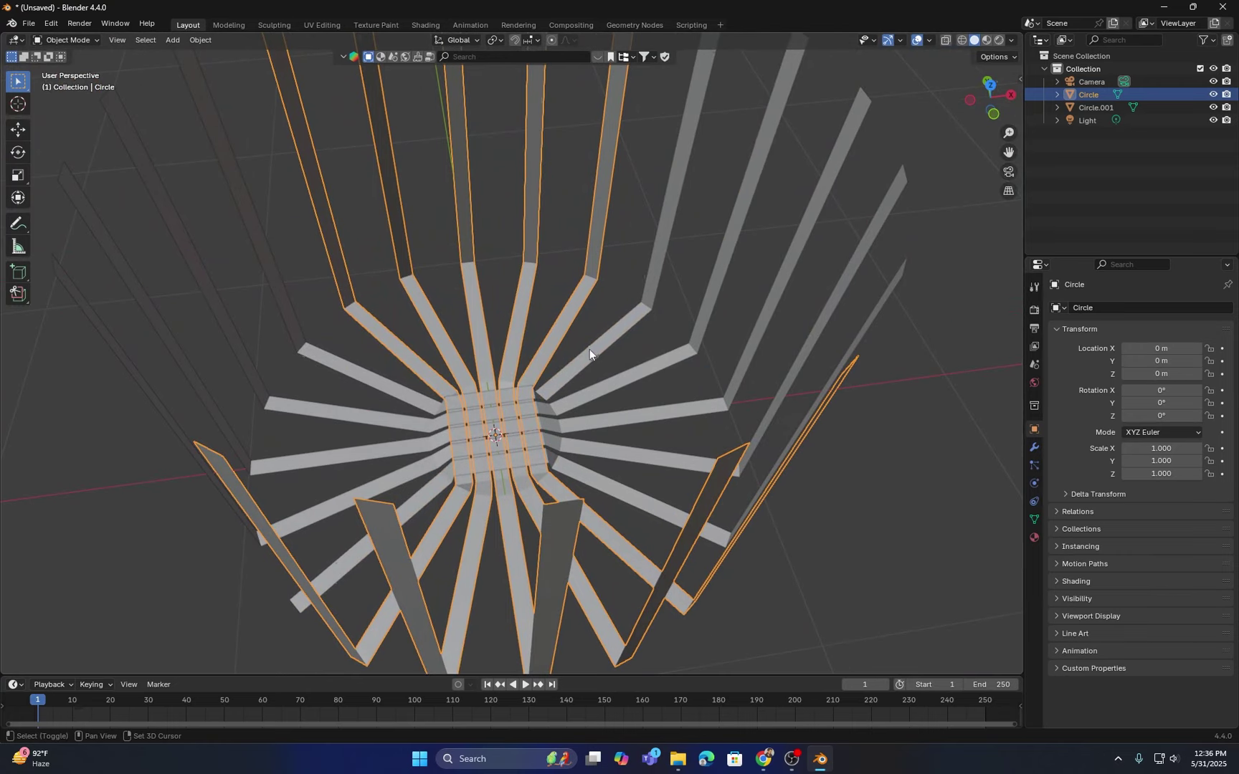
{"action": "left_click", "coordinate": [425, 407], "text": "shift"}
{"action": "key", "text": "ctrl+j"}
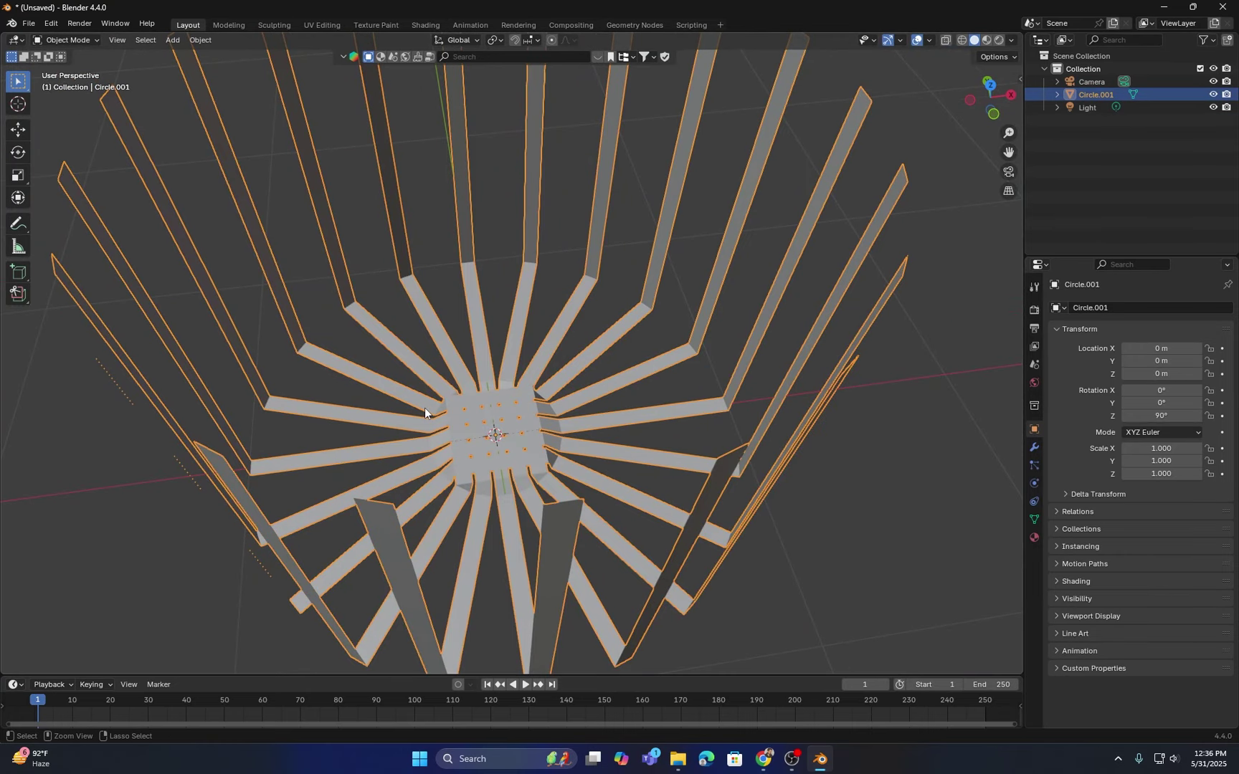
Step: Add a Solidify modifier to the joined strip object
{"action": "scroll", "coordinate": [424, 407], "scroll_direction": "down", "scroll_amount": 3}
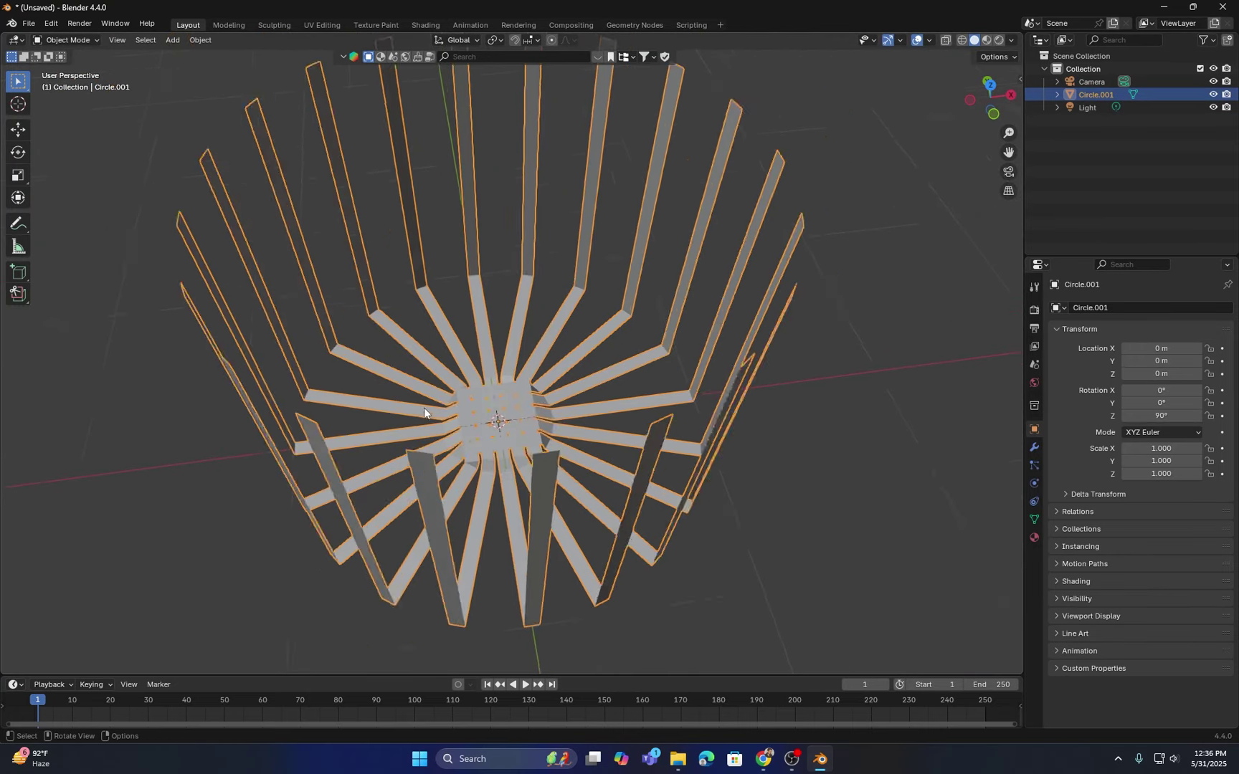
{"action": "middle_click_drag", "start_coordinate": [424, 407], "coordinate": [405, 342]}
{"action": "scroll", "coordinate": [450, 342], "scroll_direction": "up", "scroll_amount": 2}
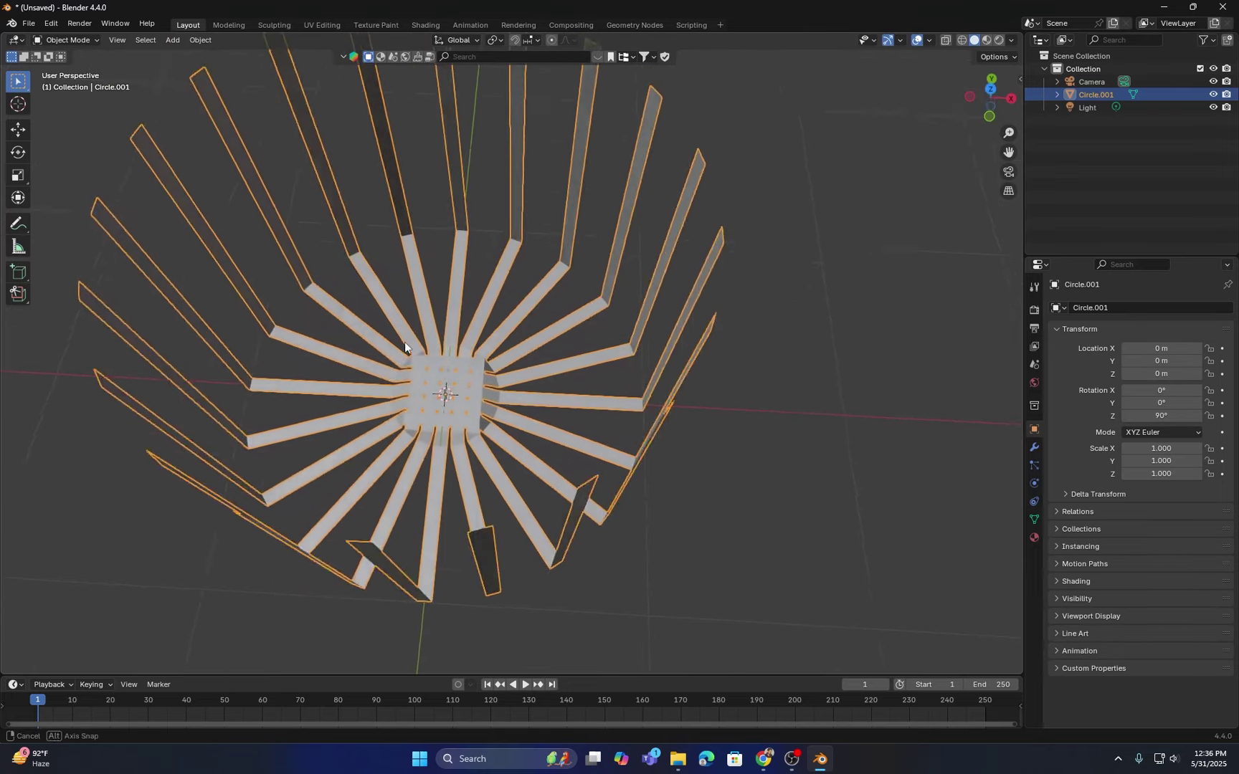
{"action": "scroll", "coordinate": [404, 341], "scroll_direction": "up", "scroll_amount": 4}
{"action": "left_click", "coordinate": [1038, 445]}
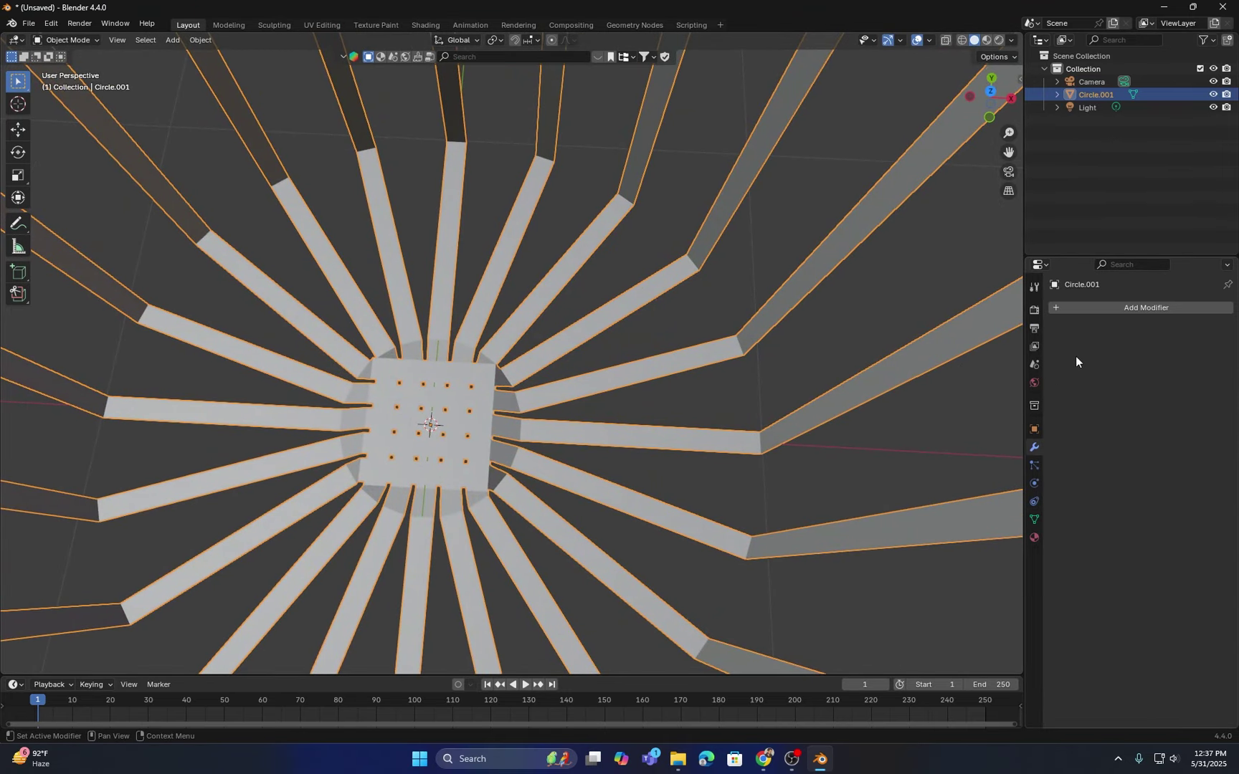
{"action": "left_click", "coordinate": [1123, 307]}
{"action": "left_click", "coordinate": [1097, 307]}
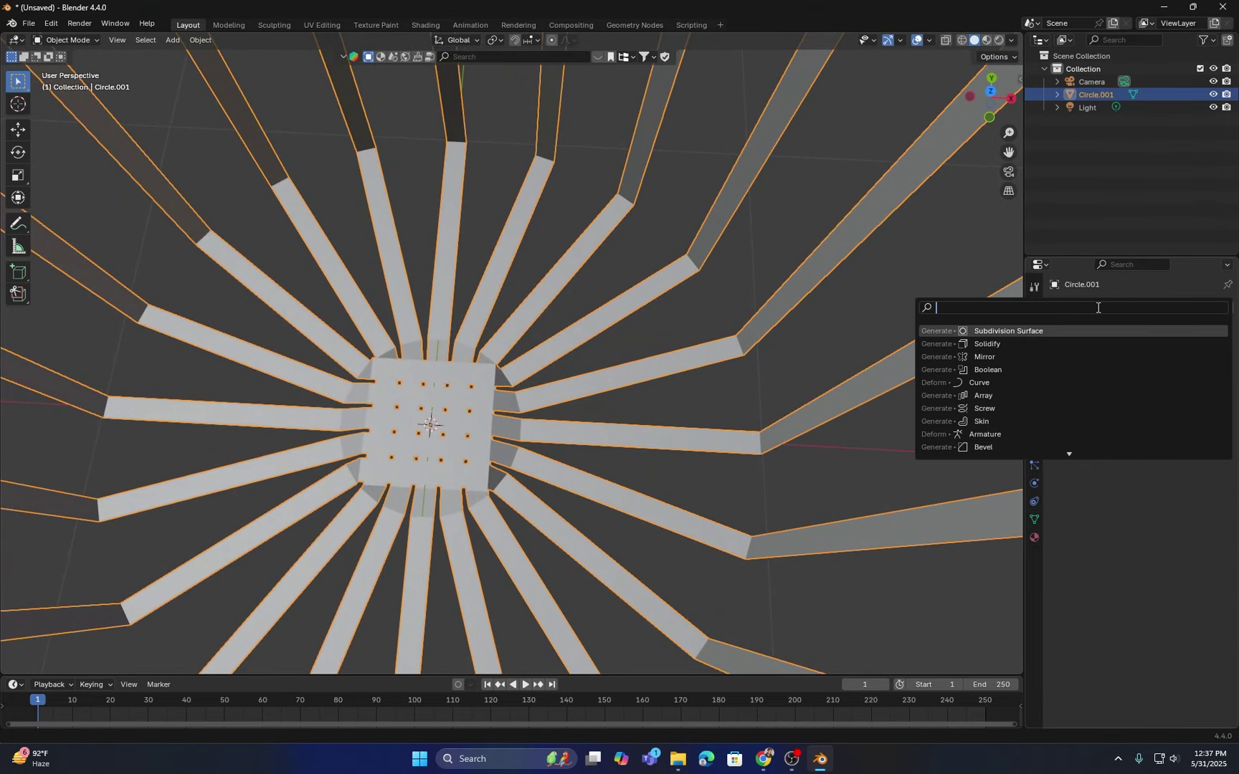
{"action": "left_click", "coordinate": [1012, 343]}
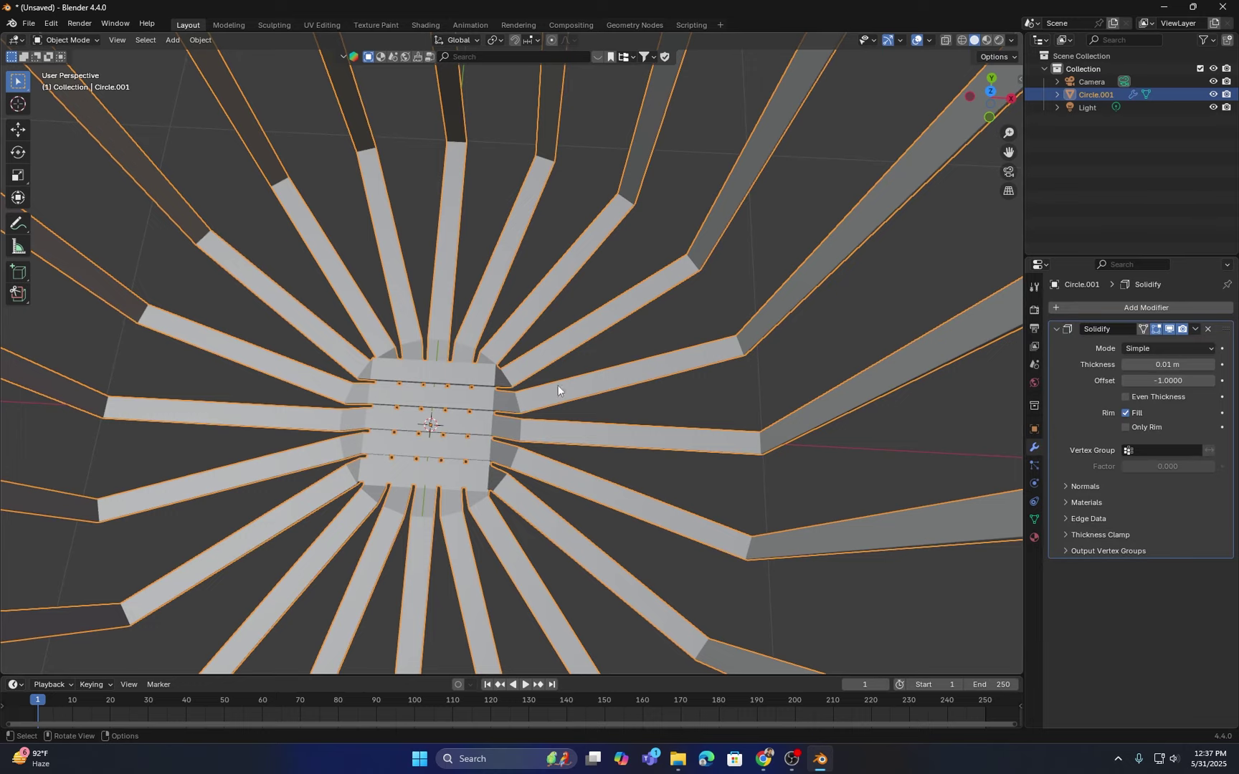
Step: Set the Solidify modifier's thickness to 0.044 m and its offset to 0
{"action": "middle_click_drag", "start_coordinate": [558, 385], "coordinate": [468, 336]}
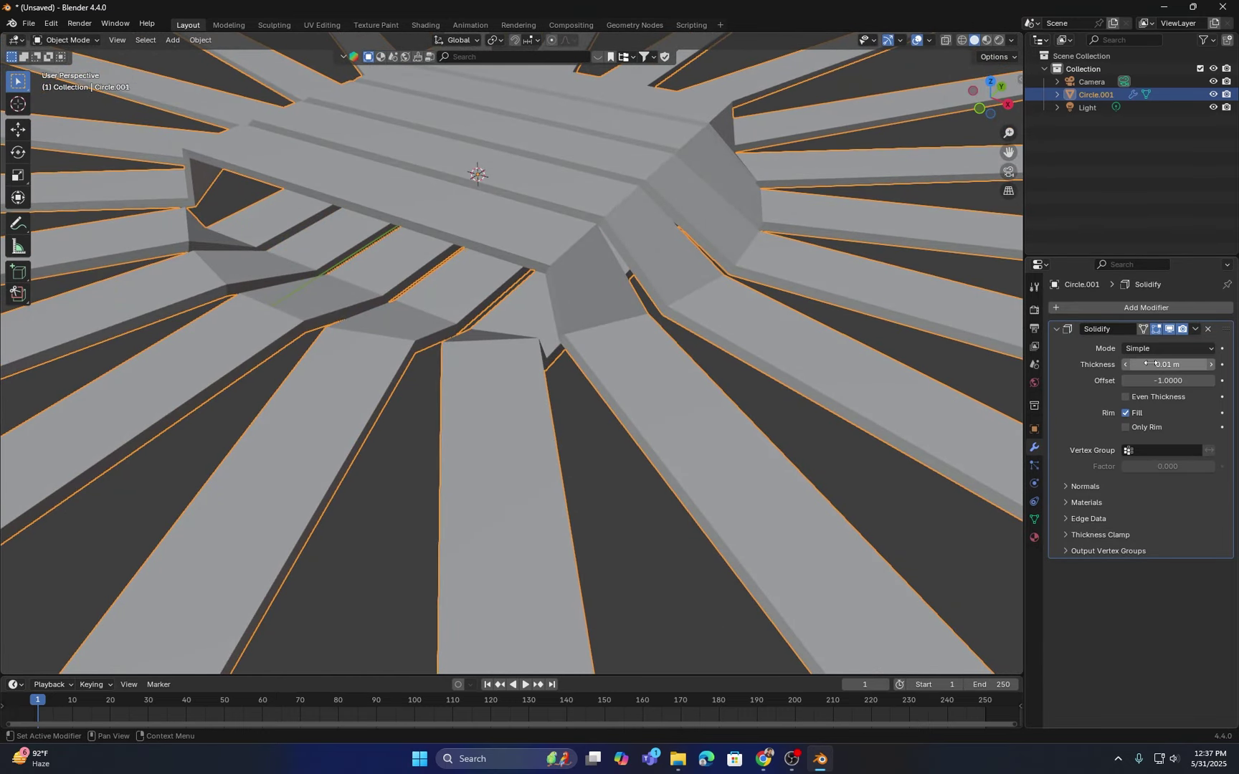
{"action": "mouse_move", "coordinate": [1149, 363]}
{"action": "left_mouse_down"}
{"action": "mouse_move", "coordinate": [1184, 364]}
{"action": "mouse_move", "coordinate": [1172, 363]}
{"action": "left_mouse_up"}
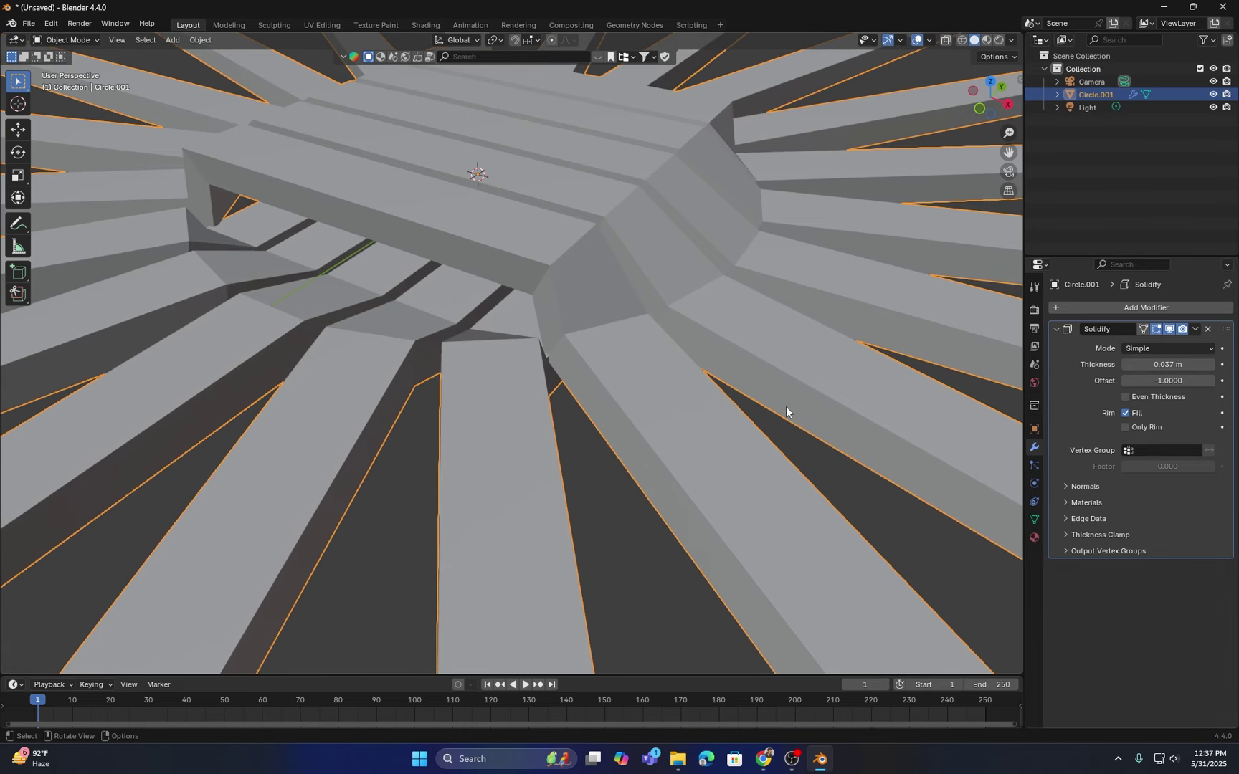
{"action": "scroll", "coordinate": [786, 407], "scroll_direction": "down", "scroll_amount": 8}
{"action": "middle_click_drag", "start_coordinate": [746, 370], "coordinate": [719, 387]}
{"action": "scroll", "coordinate": [721, 387], "scroll_direction": "up", "scroll_amount": 2}
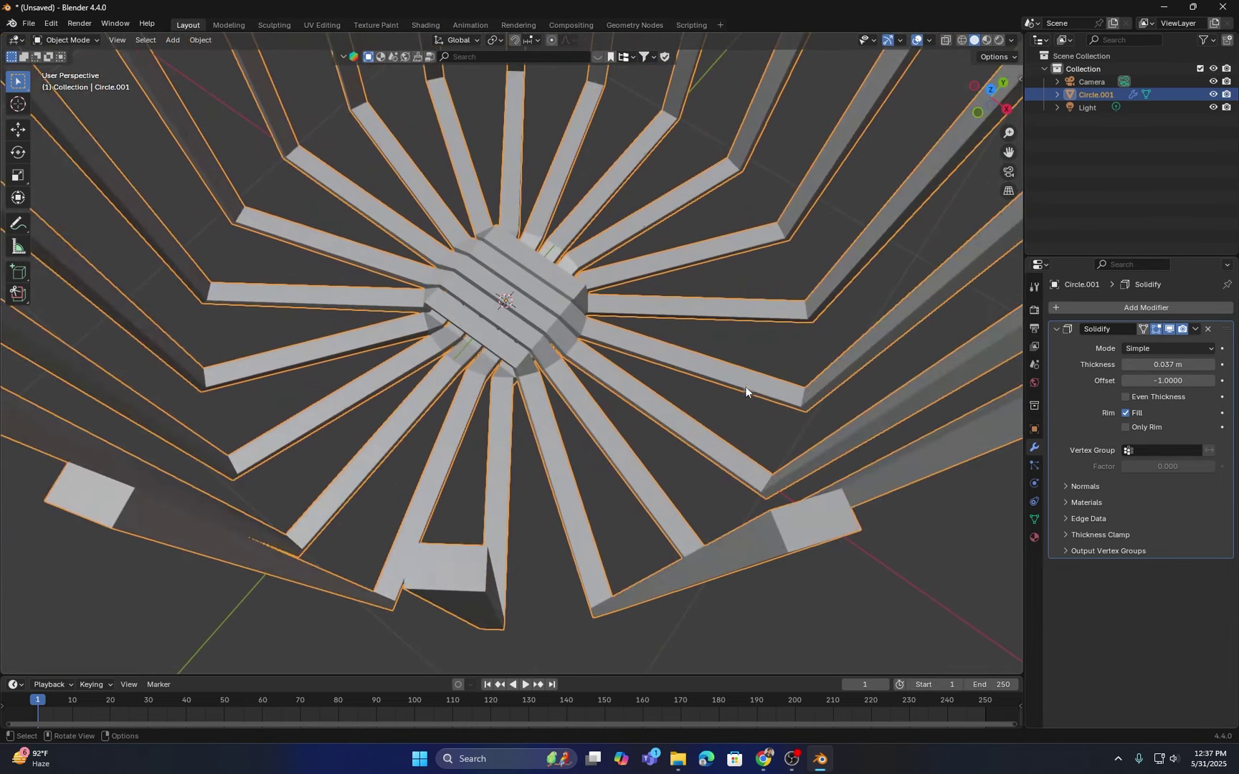
{"action": "left_click_drag", "start_coordinate": [1145, 365], "coordinate": [1165, 365]}
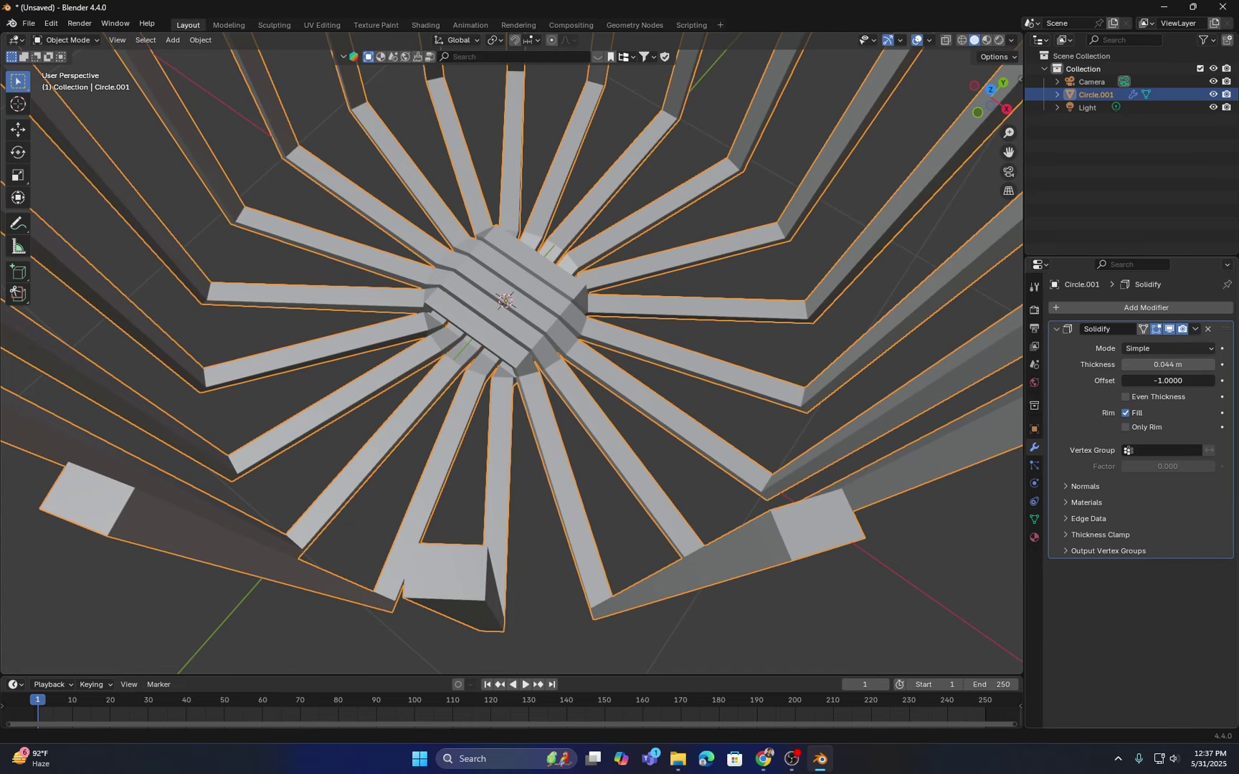
{"action": "type", "text": "0"}
{"action": "key", "text": "Return"}
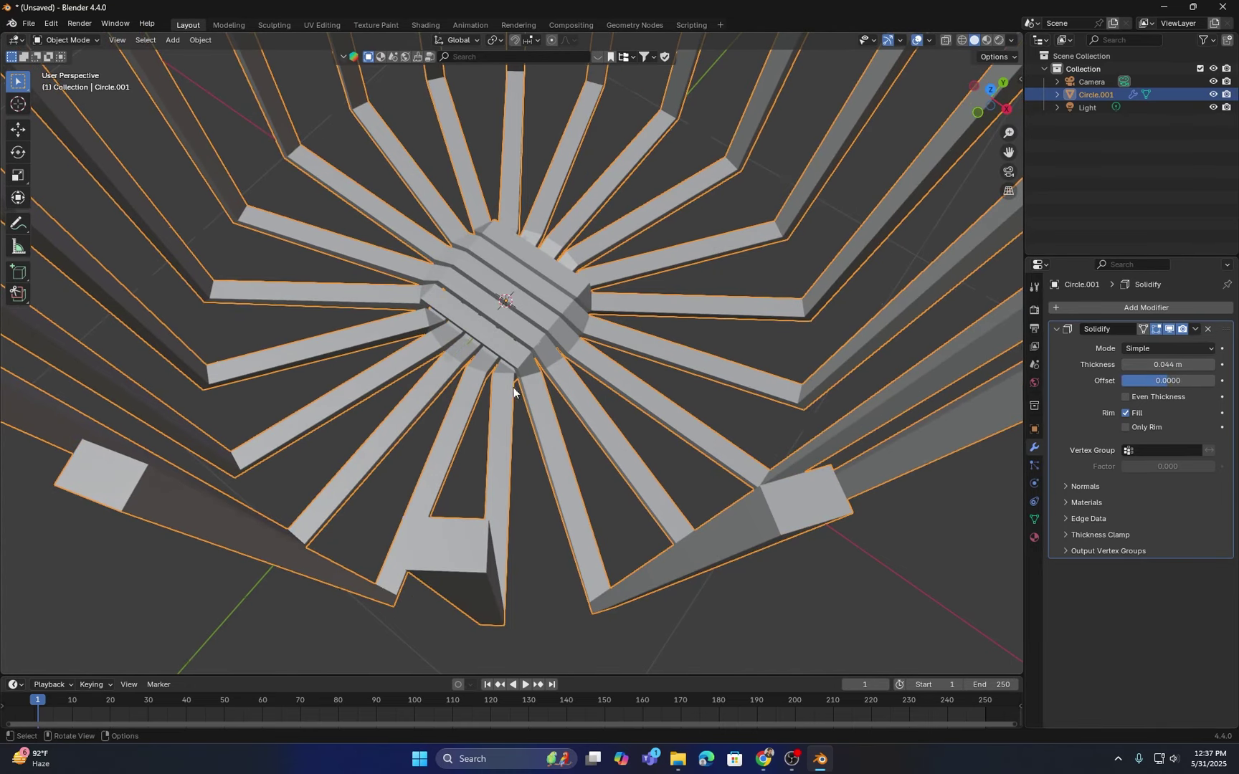
Step: Increase the Solidify modifier's thickness to 0.049 m
{"action": "middle_click_drag", "start_coordinate": [513, 387], "coordinate": [573, 315]}
{"action": "left_click_drag", "start_coordinate": [1153, 365], "coordinate": [1161, 365]}
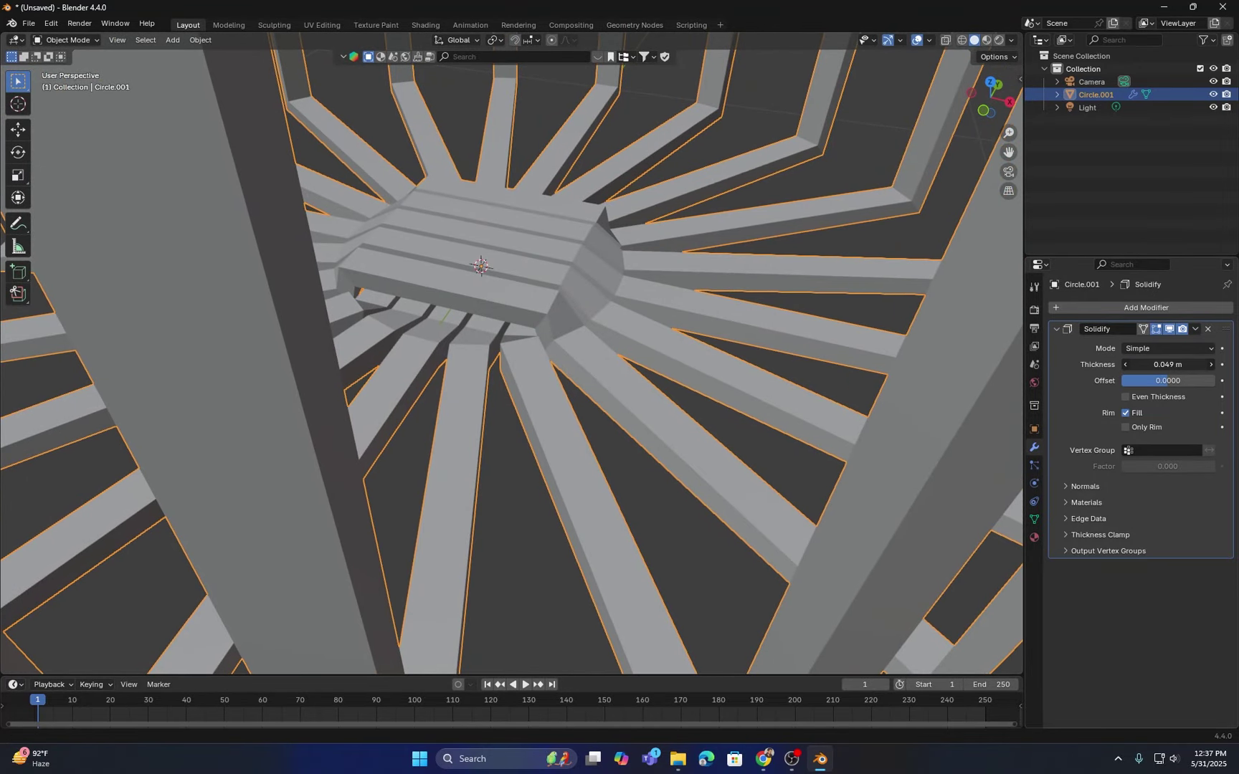
{"action": "scroll", "coordinate": [564, 344], "scroll_direction": "down", "scroll_amount": 6}
{"action": "middle_click_drag", "start_coordinate": [563, 346], "coordinate": [555, 410]}
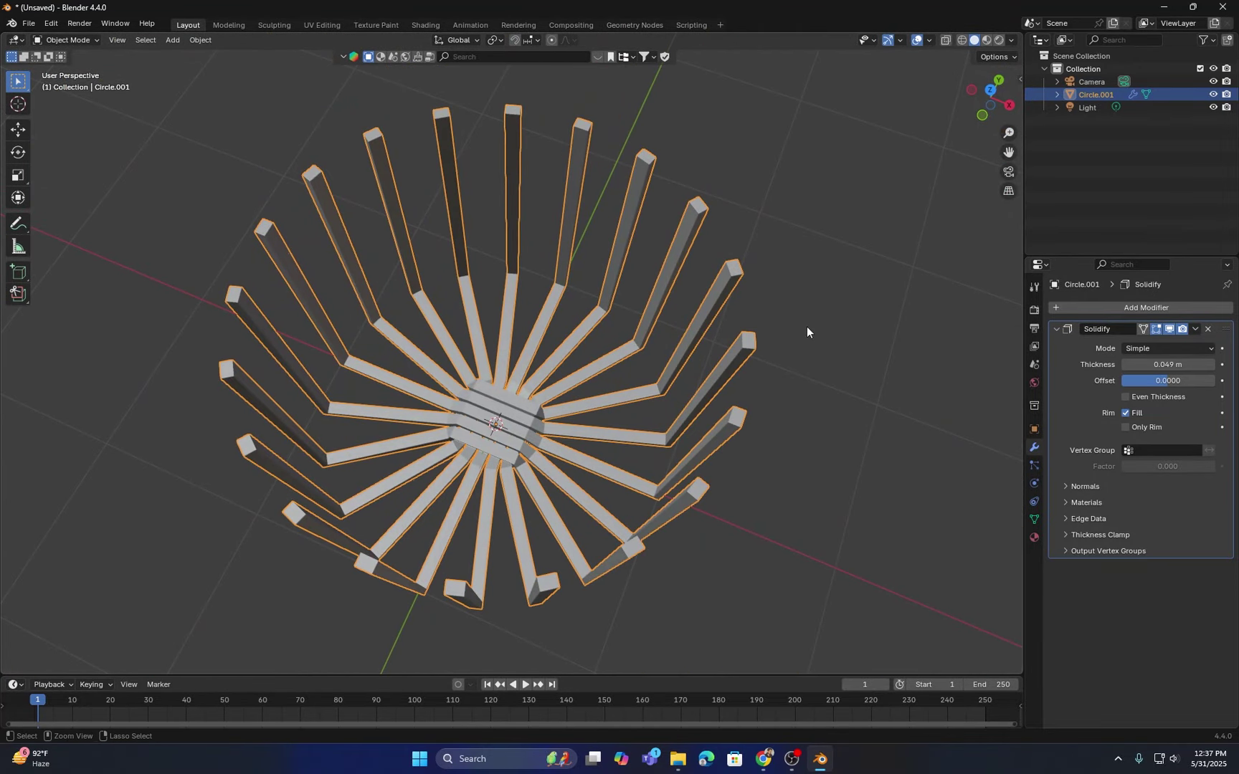
Step: Add a Subdivision modifier at level 2 to the joined strips to round them off
{"action": "key", "text": "ctrl+2"}
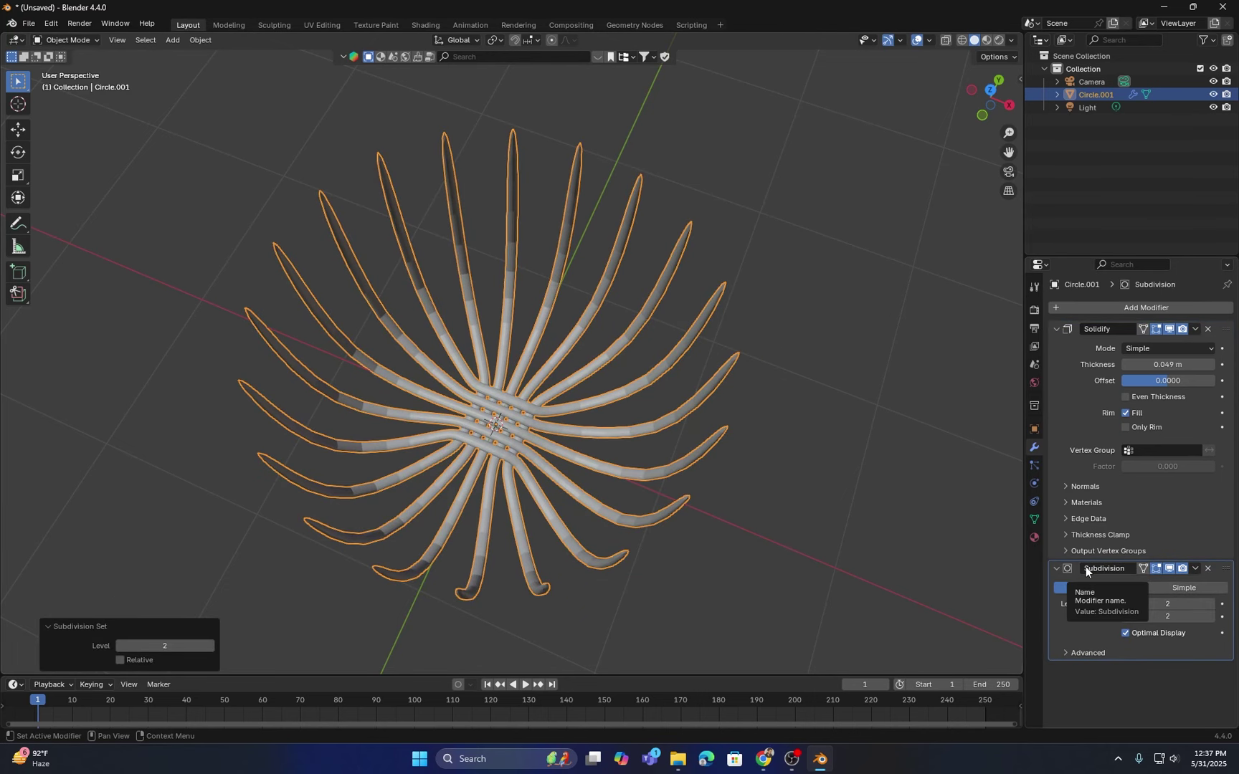
{"action": "scroll", "coordinate": [573, 394], "scroll_direction": "up", "scroll_amount": 4}
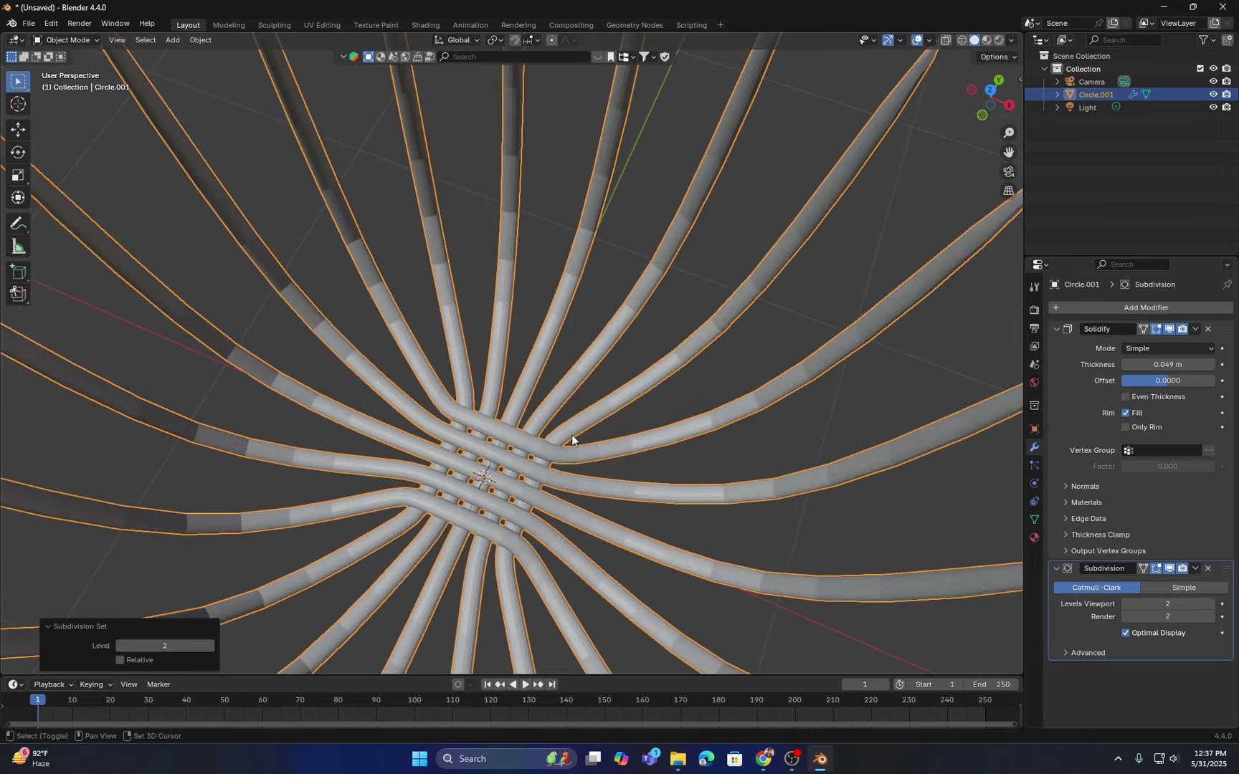
{"action": "middle_click_drag", "start_coordinate": [717, 495], "coordinate": [512, 395]}
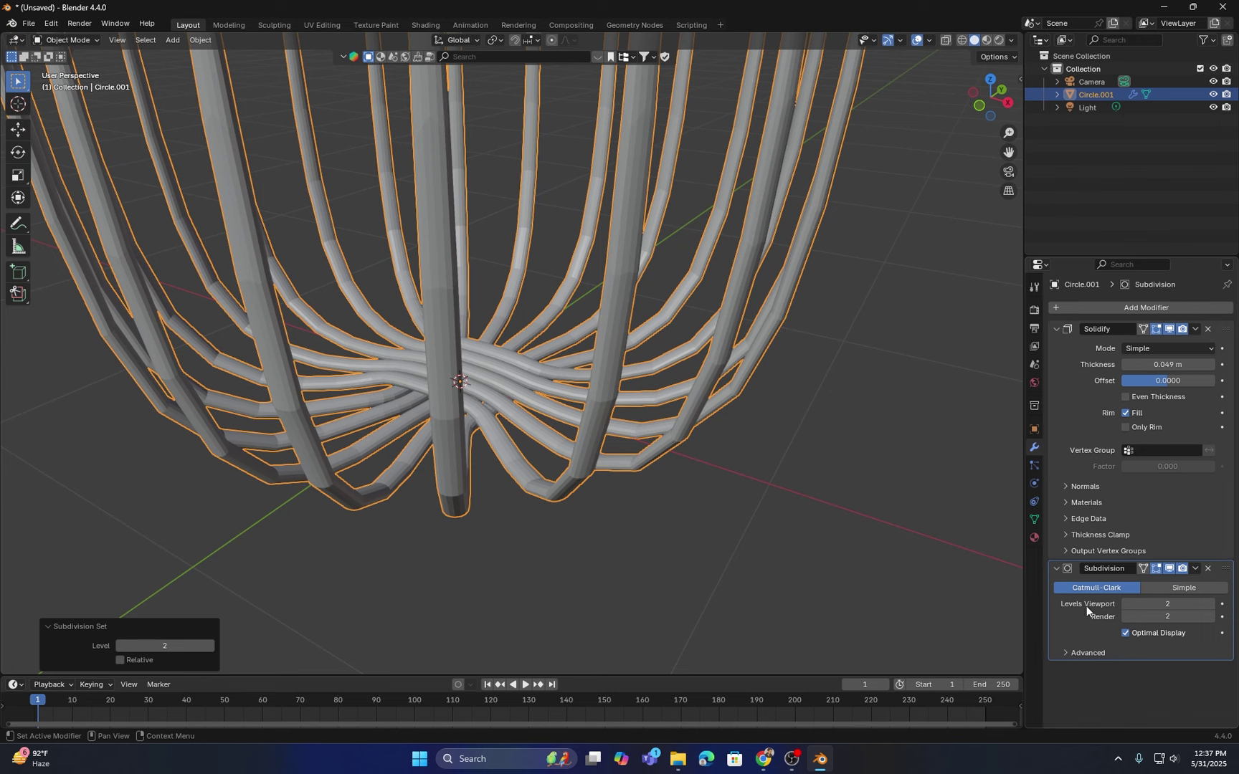
{"action": "mouse_move", "coordinate": [565, 425]}
{"action": "middle_mouse_down"}
{"action": "mouse_move", "coordinate": [573, 406]}
{"action": "mouse_move", "coordinate": [554, 395]}
{"action": "mouse_move", "coordinate": [566, 408]}
{"action": "middle_mouse_up"}
Step: In edge editing, select a few outer bottom bend edges of the strips and all edges of similar length
{"action": "key", "text": "Tab"}
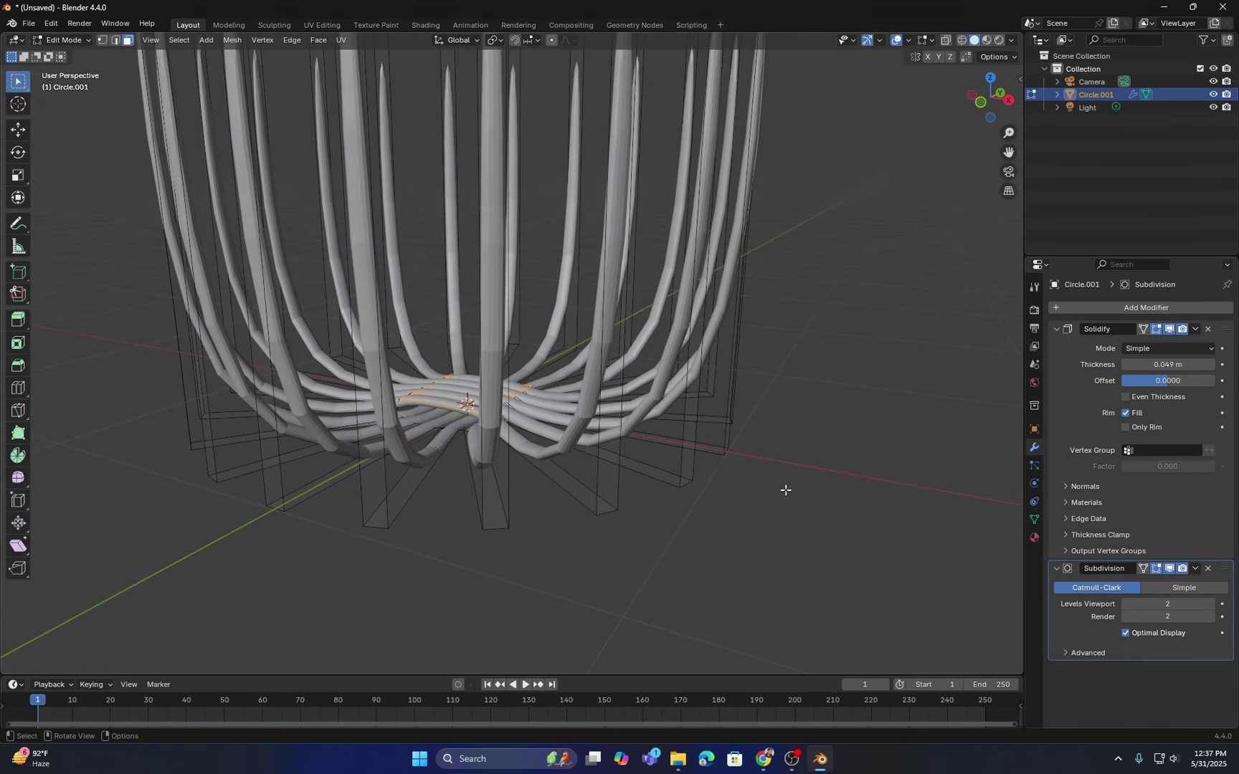
{"action": "left_click", "coordinate": [114, 40]}
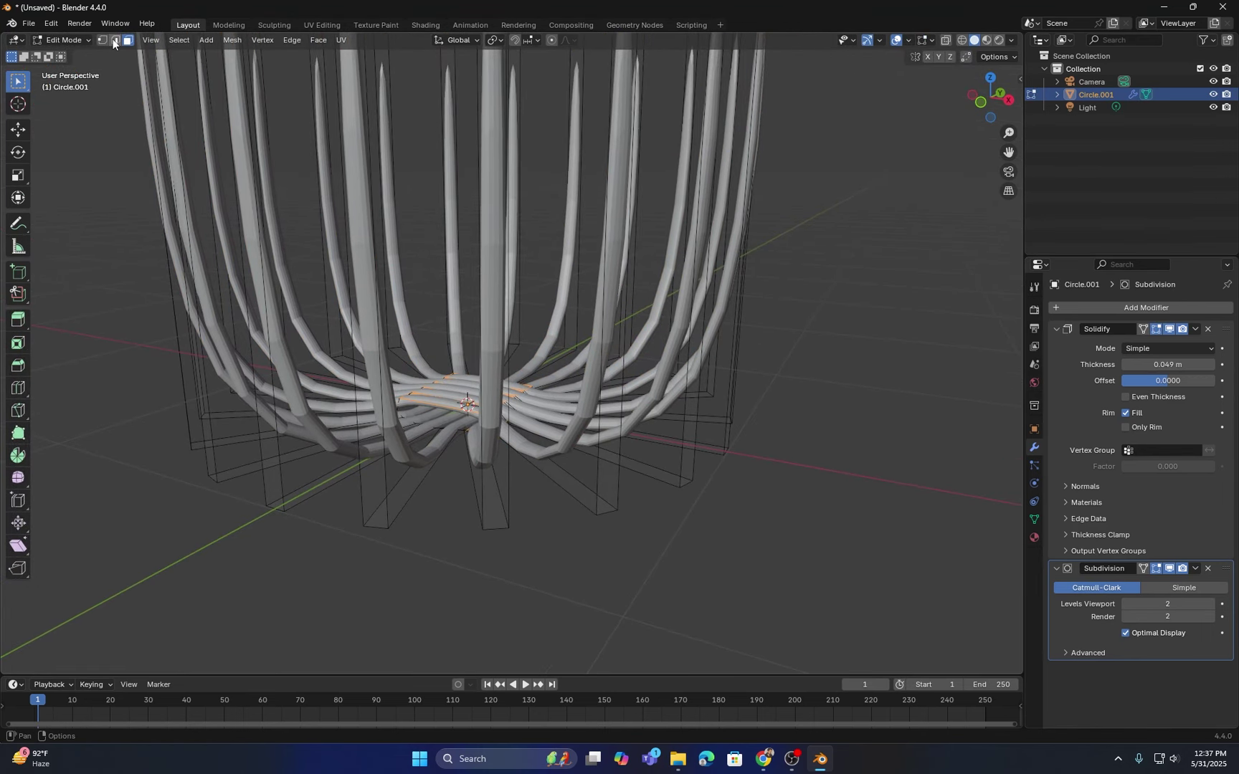
{"action": "left_click", "coordinate": [502, 529]}
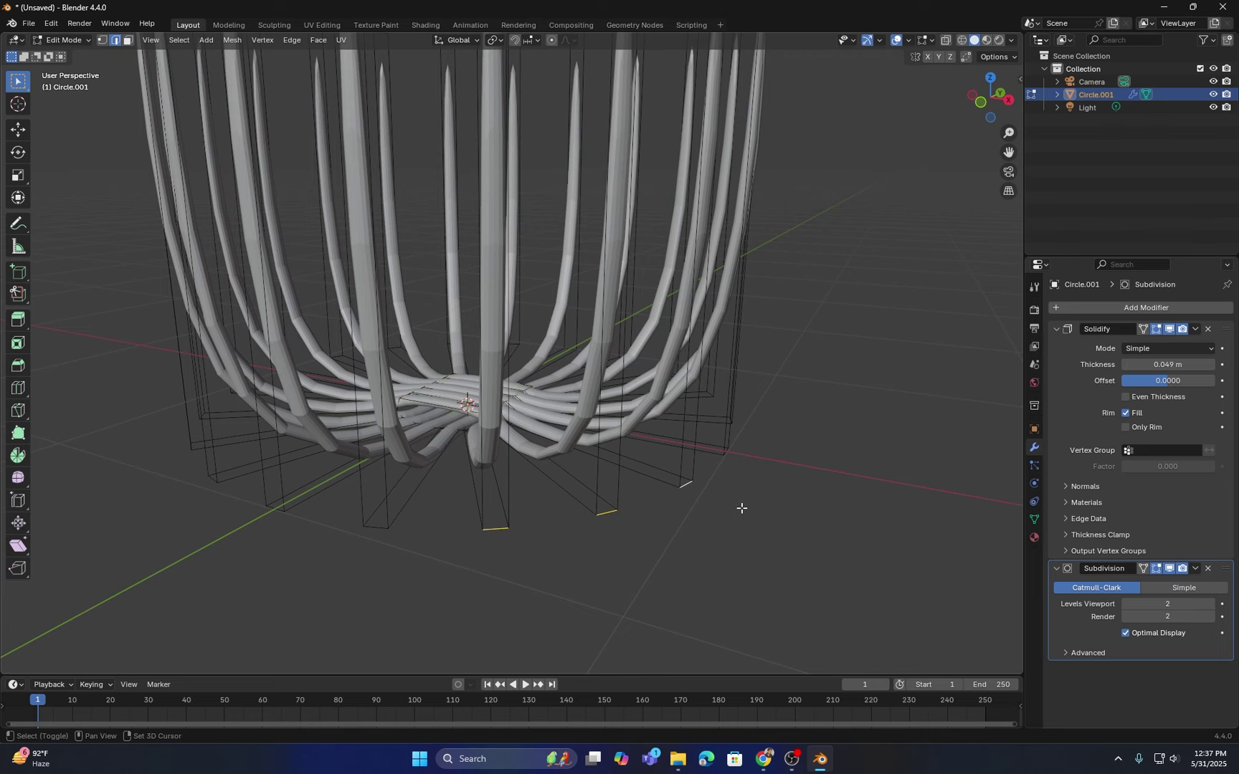
{"action": "middle_click_drag", "start_coordinate": [742, 509], "coordinate": [710, 514]}
{"action": "scroll", "coordinate": [621, 492], "scroll_direction": "down", "scroll_amount": 3}
{"action": "middle_click_drag", "start_coordinate": [467, 388], "coordinate": [490, 399]}
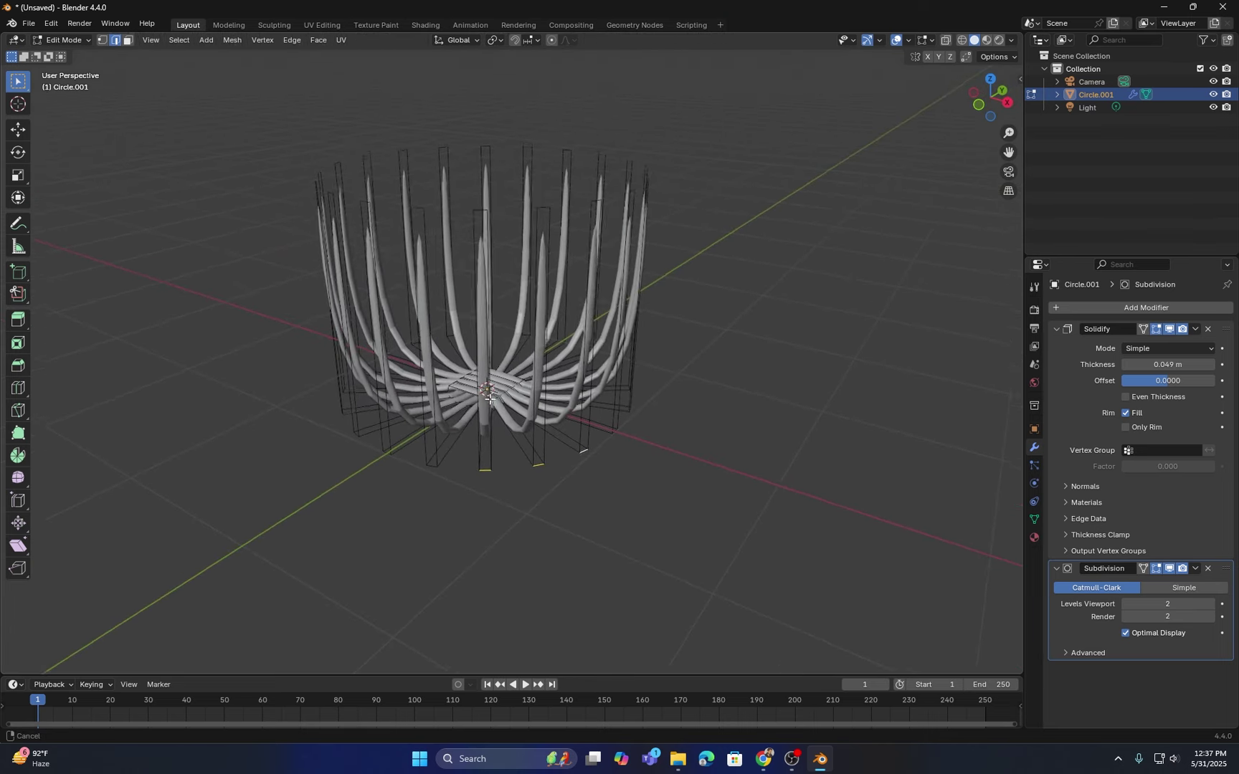
{"action": "scroll", "coordinate": [489, 399], "scroll_direction": "up", "scroll_amount": 2}
{"action": "left_click", "coordinate": [179, 40]}
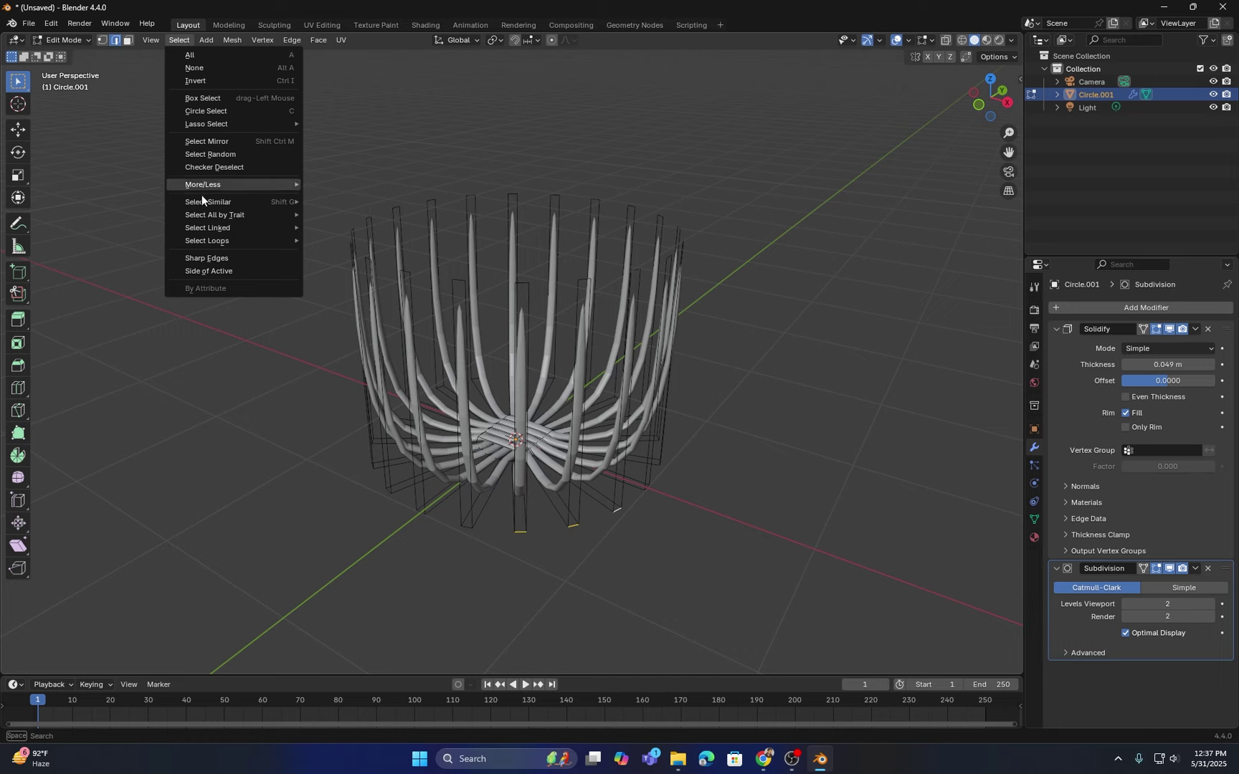
{"action": "mouse_move", "coordinate": [204, 204]}
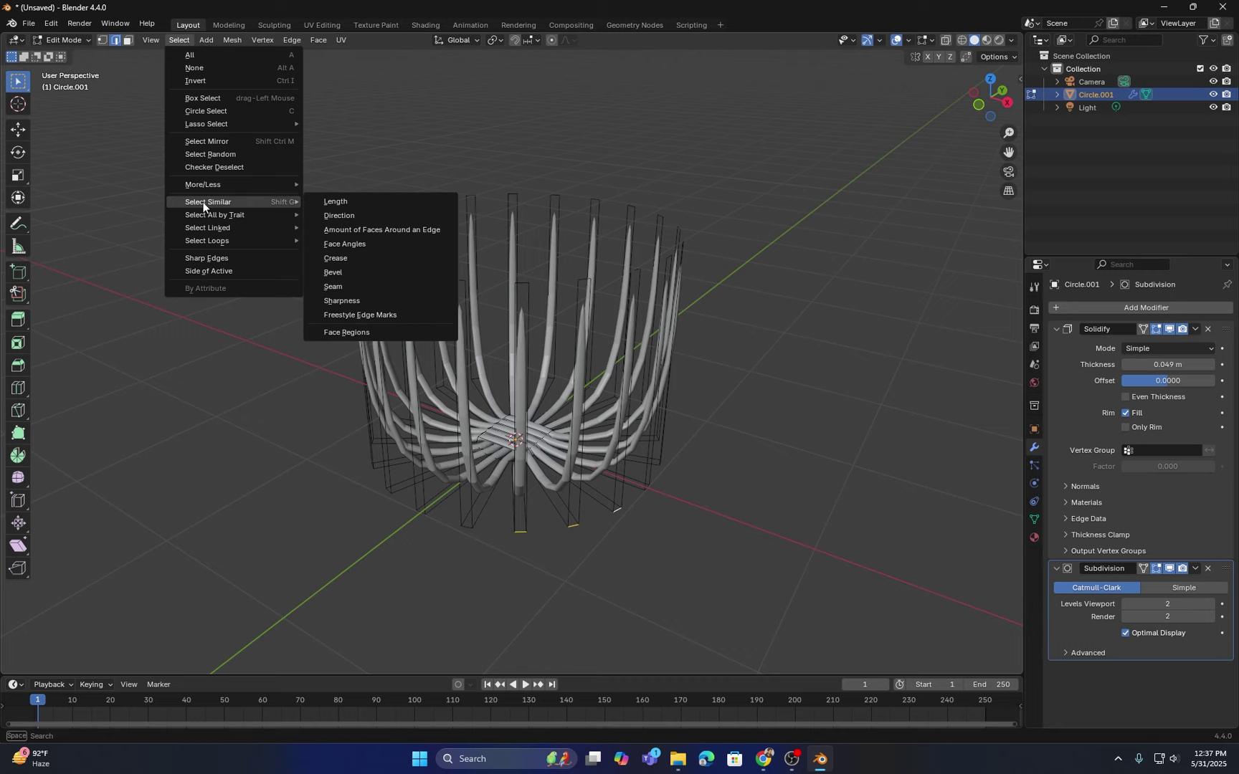
{"action": "left_click", "coordinate": [346, 204]}
{"action": "middle_click_drag", "start_coordinate": [502, 318], "coordinate": [499, 332]}
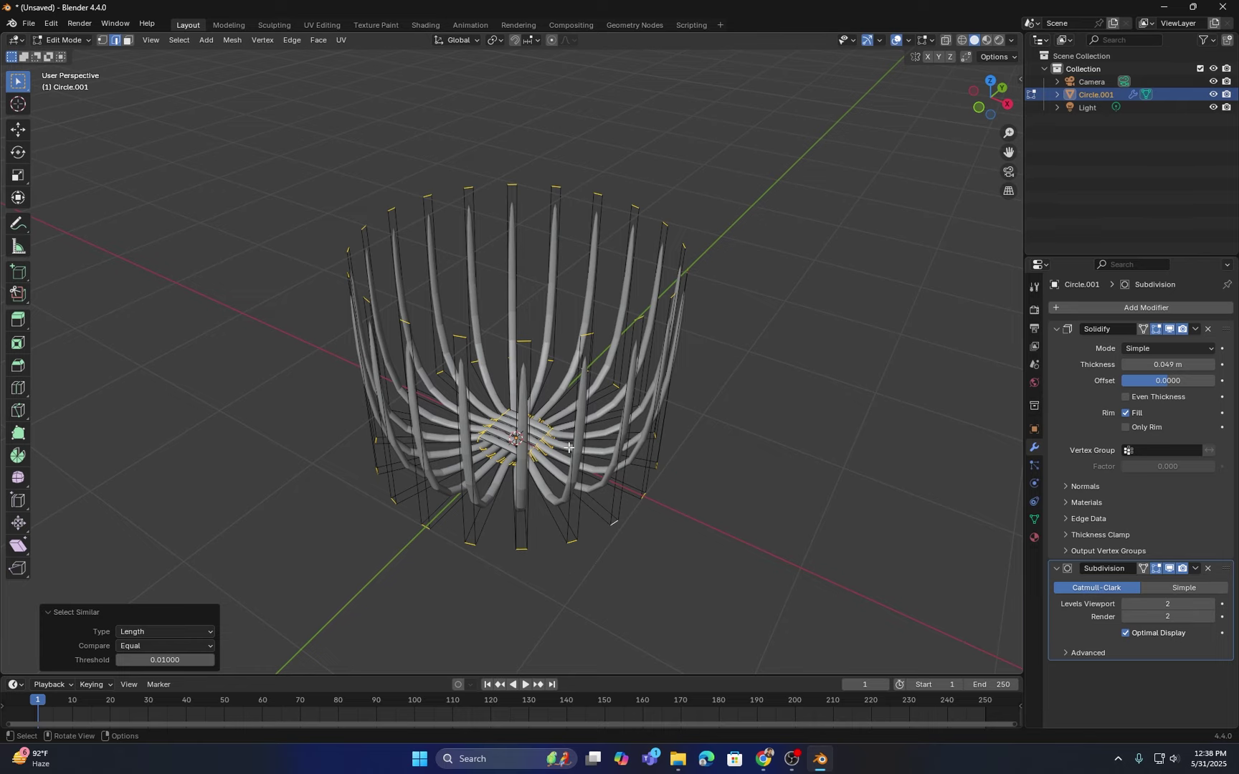
{"action": "middle_click_drag", "start_coordinate": [568, 447], "coordinate": [568, 407]}
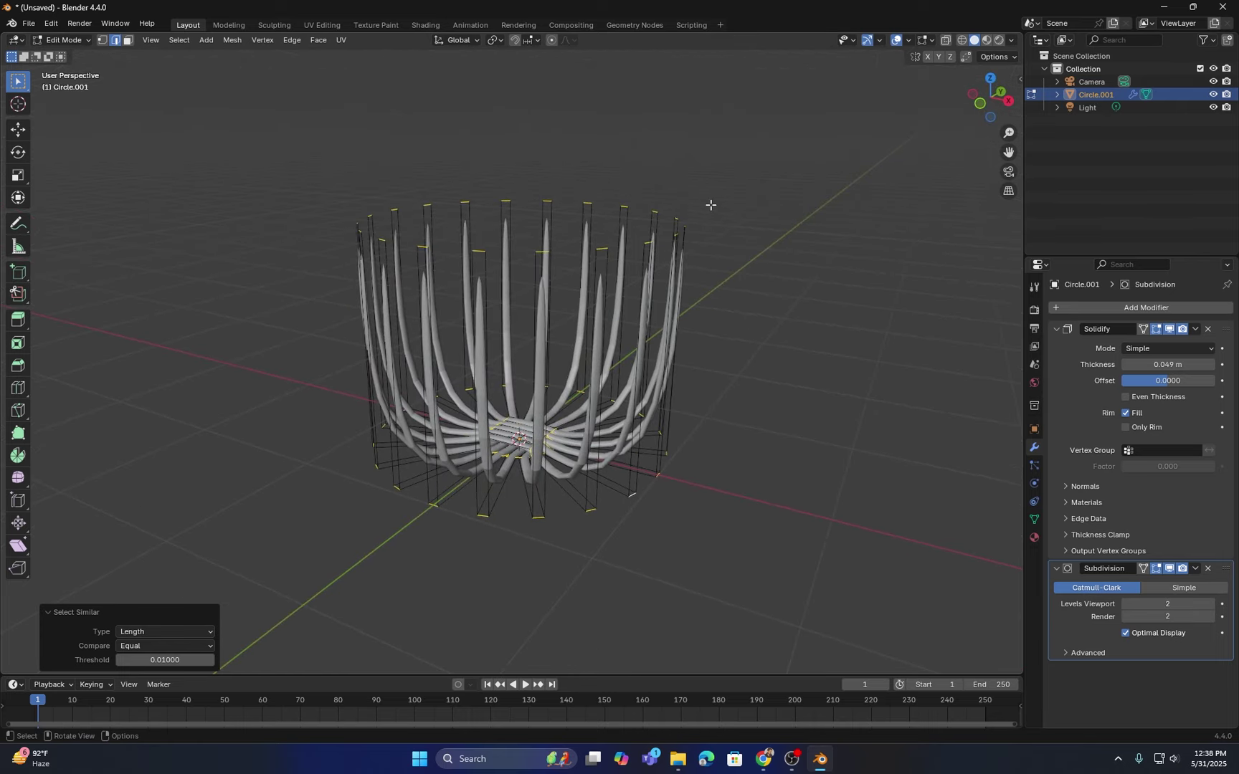
Step: With X-ray on, deselect the central base edges and the upper end edges, keeping only the strips' bottom bend edges selected
{"action": "middle_click_drag", "start_coordinate": [411, 266], "coordinate": [557, 375]}
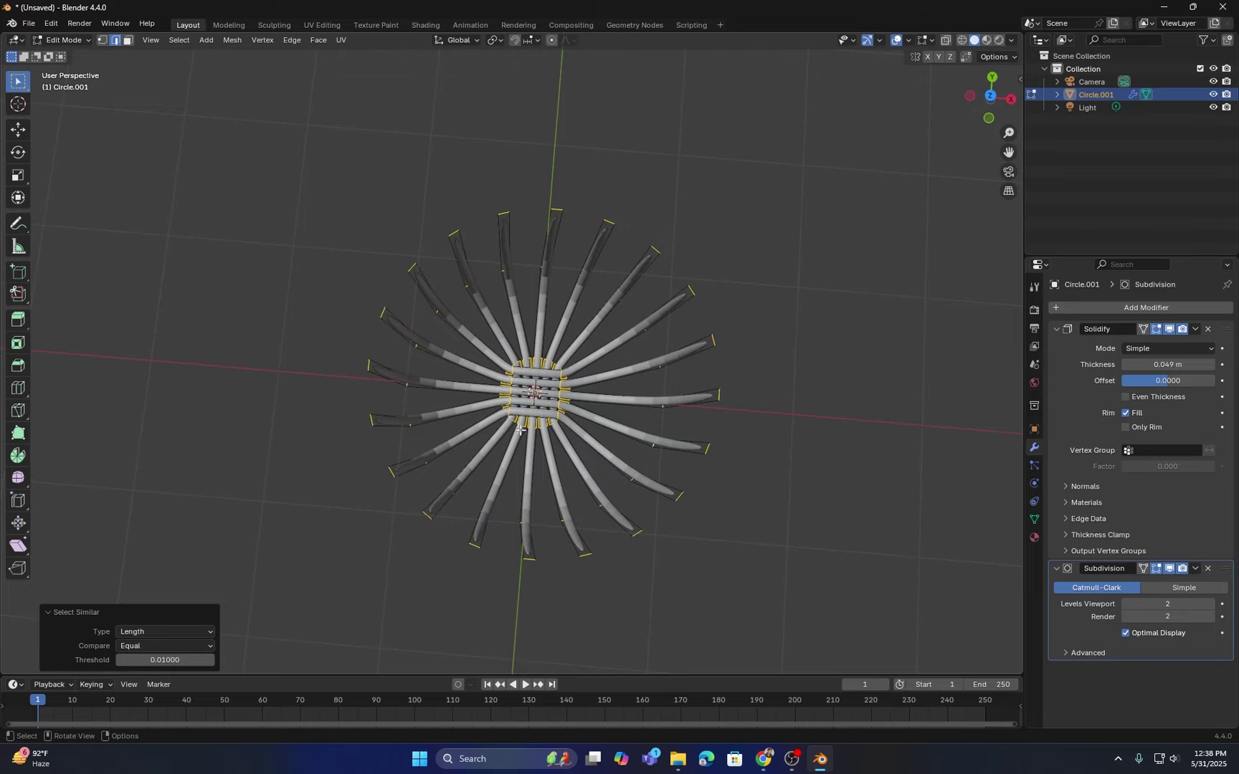
{"action": "left_click", "coordinate": [946, 41]}
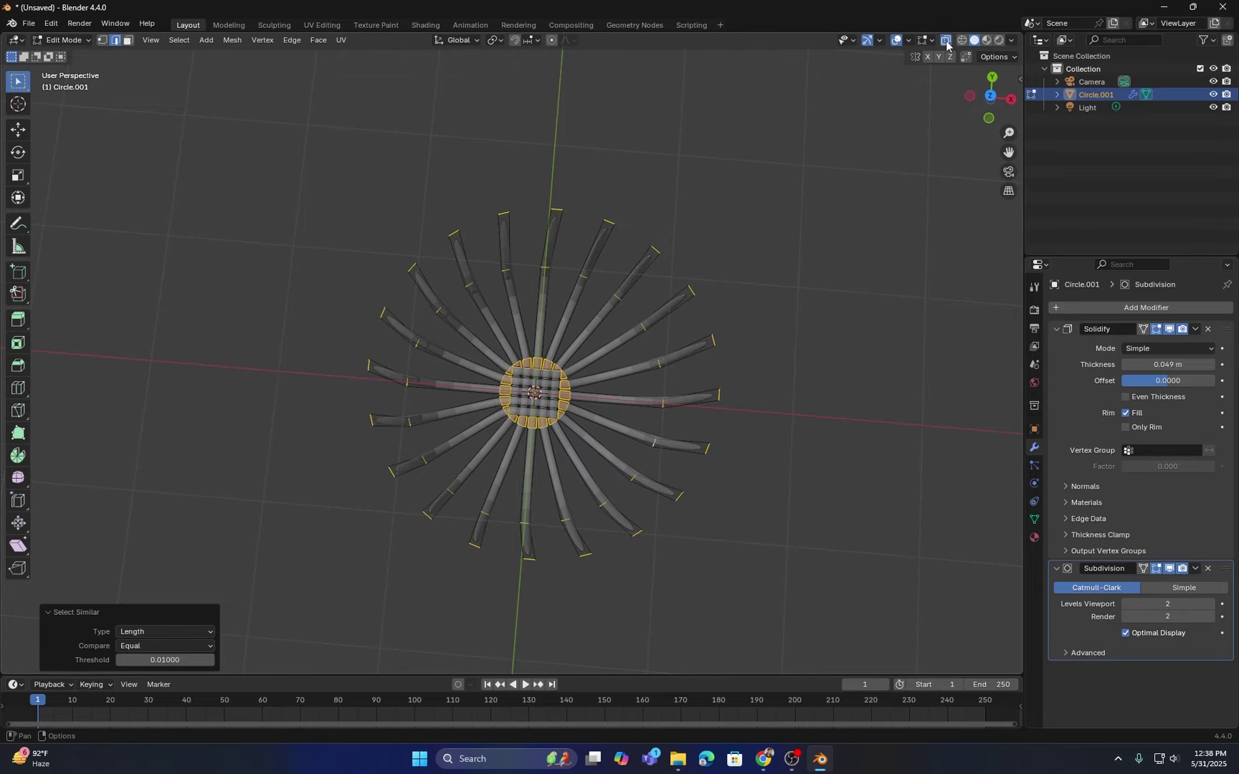
{"action": "middle_click_drag", "start_coordinate": [699, 190], "coordinate": [614, 213]}
{"action": "scroll", "coordinate": [614, 213], "scroll_direction": "up", "scroll_amount": 4}
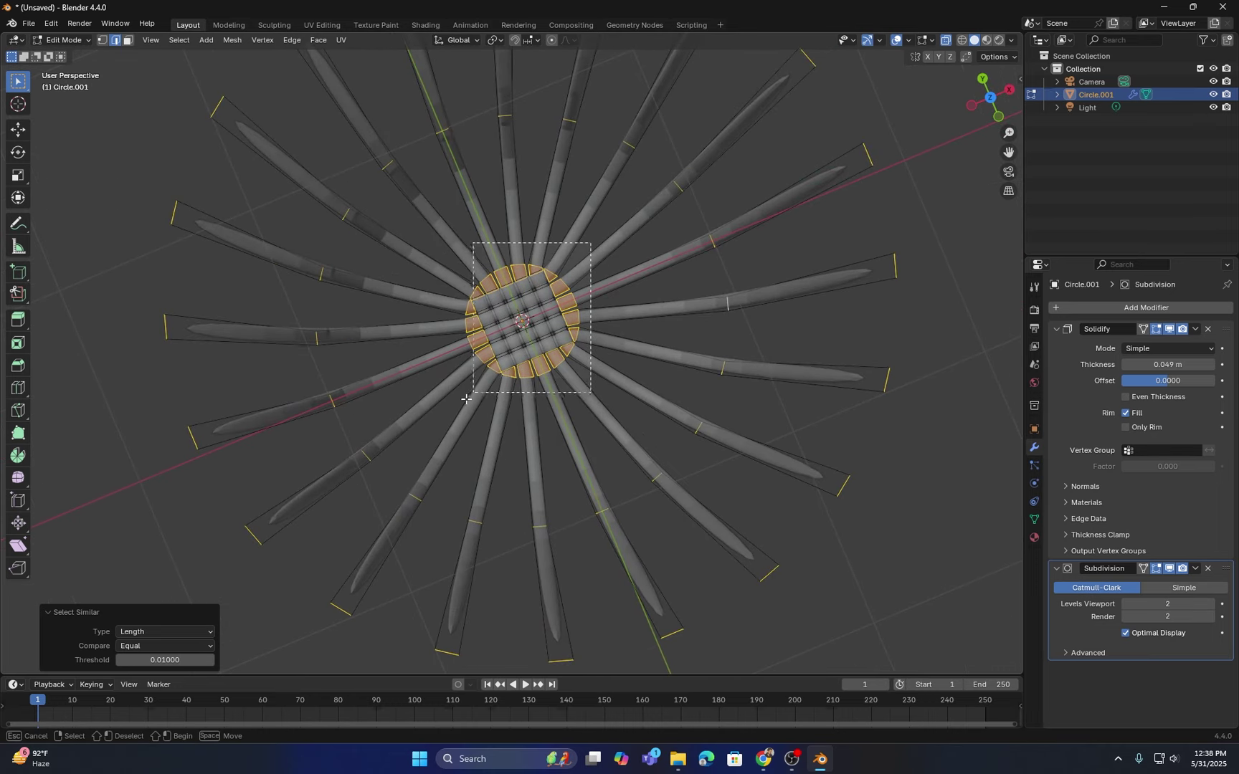
{"action": "scroll", "coordinate": [724, 298], "scroll_direction": "down", "scroll_amount": 3}
{"action": "middle_click_drag", "start_coordinate": [727, 301], "coordinate": [706, 208]}
{"action": "left_click_drag", "start_coordinate": [787, 129], "coordinate": [339, 212], "text": "ctrl"}
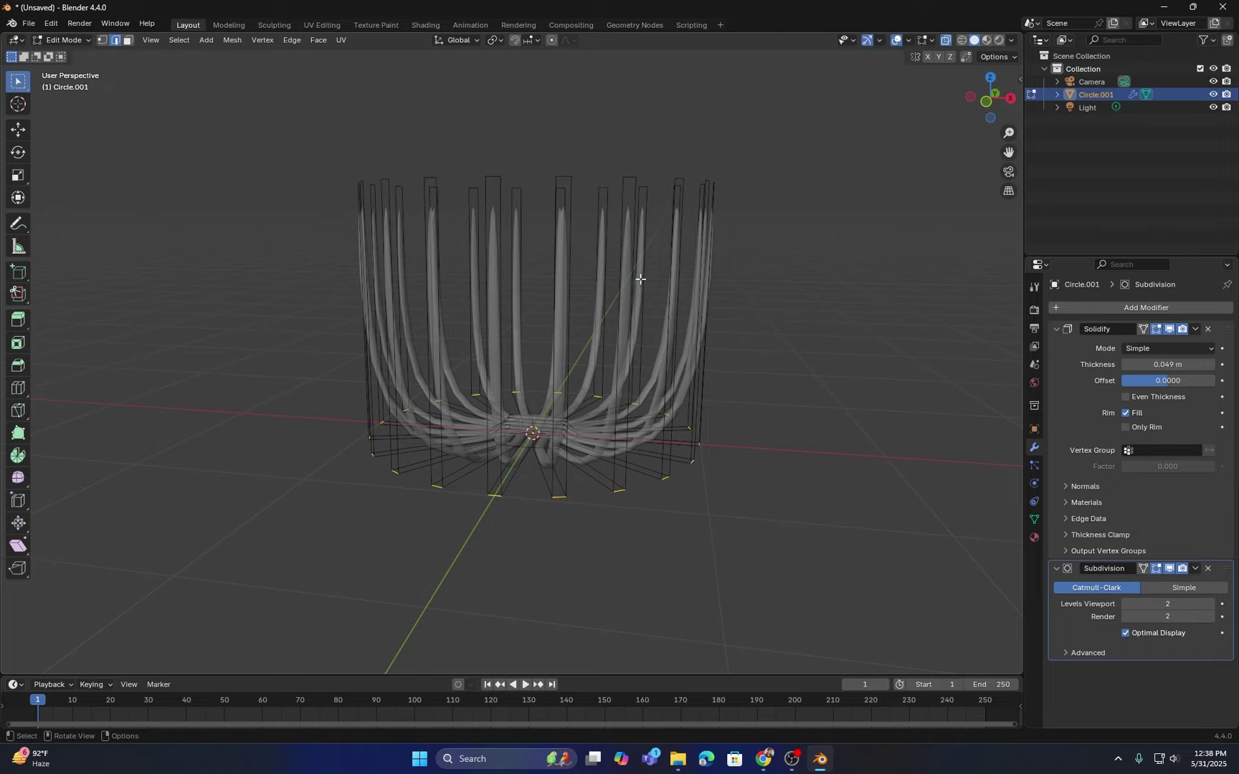
Step: Bevel the bottom bend edges of all strips with a width of about 0.155 m and 3 segments, and leave mesh editing
{"action": "middle_click_drag", "start_coordinate": [642, 279], "coordinate": [543, 360]}
{"action": "middle_click_drag", "start_coordinate": [487, 427], "coordinate": [539, 421]}
{"action": "scroll", "coordinate": [479, 488], "scroll_direction": "up", "scroll_amount": 2}
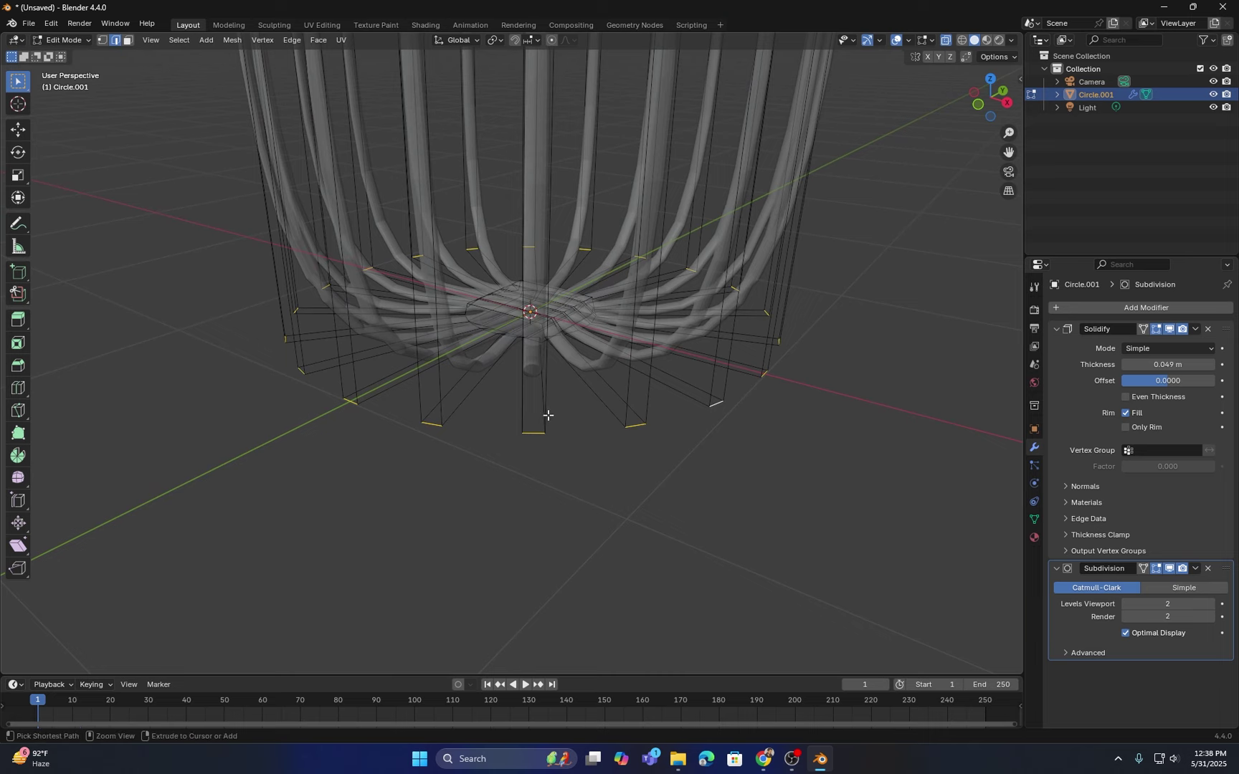
{"action": "key", "text": "ctrl+b"}
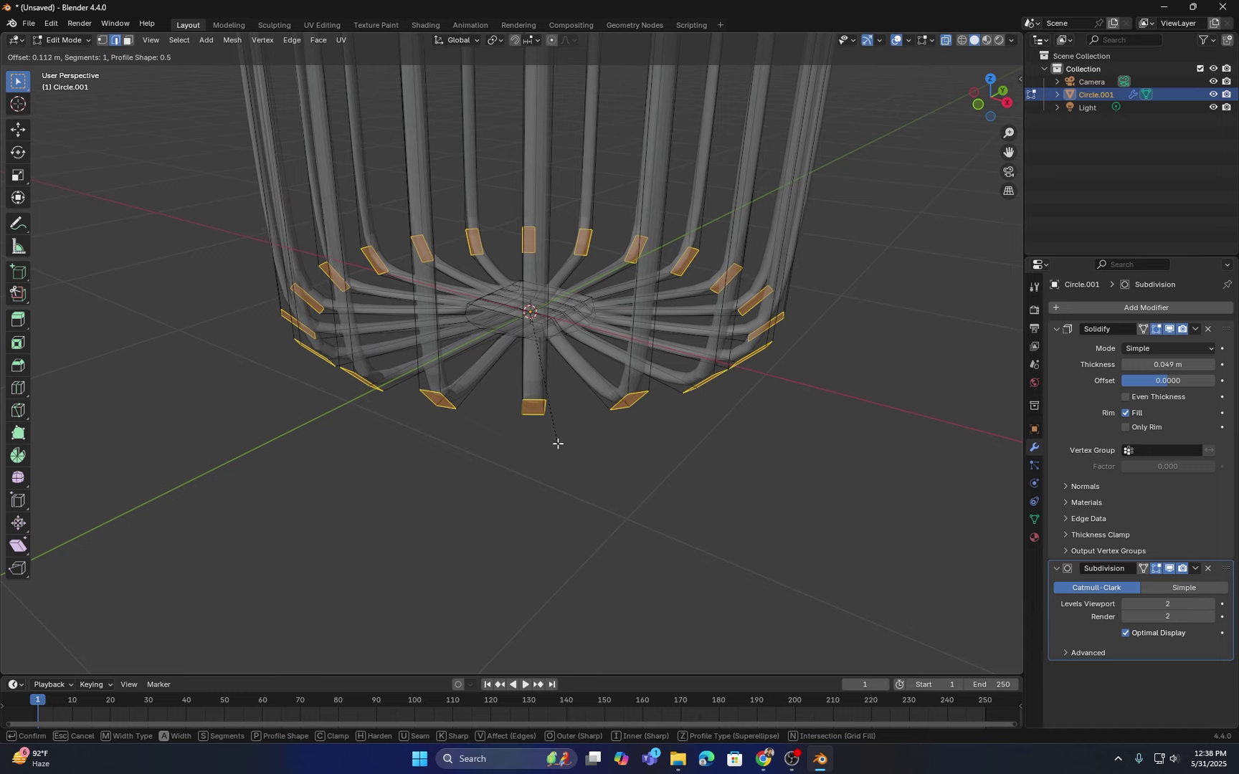
{"action": "scroll", "coordinate": [558, 444], "scroll_direction": "up", "scroll_amount": 1}
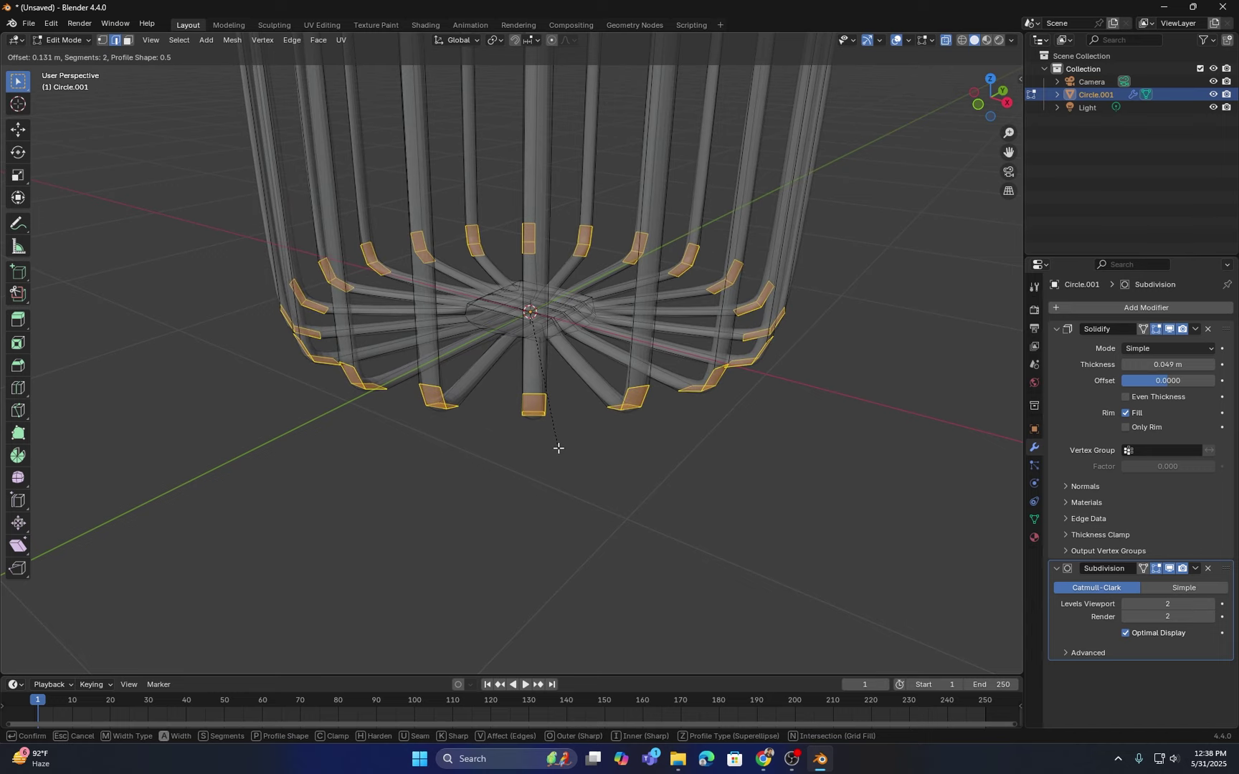
{"action": "scroll", "coordinate": [558, 449], "scroll_direction": "up", "scroll_amount": 1}
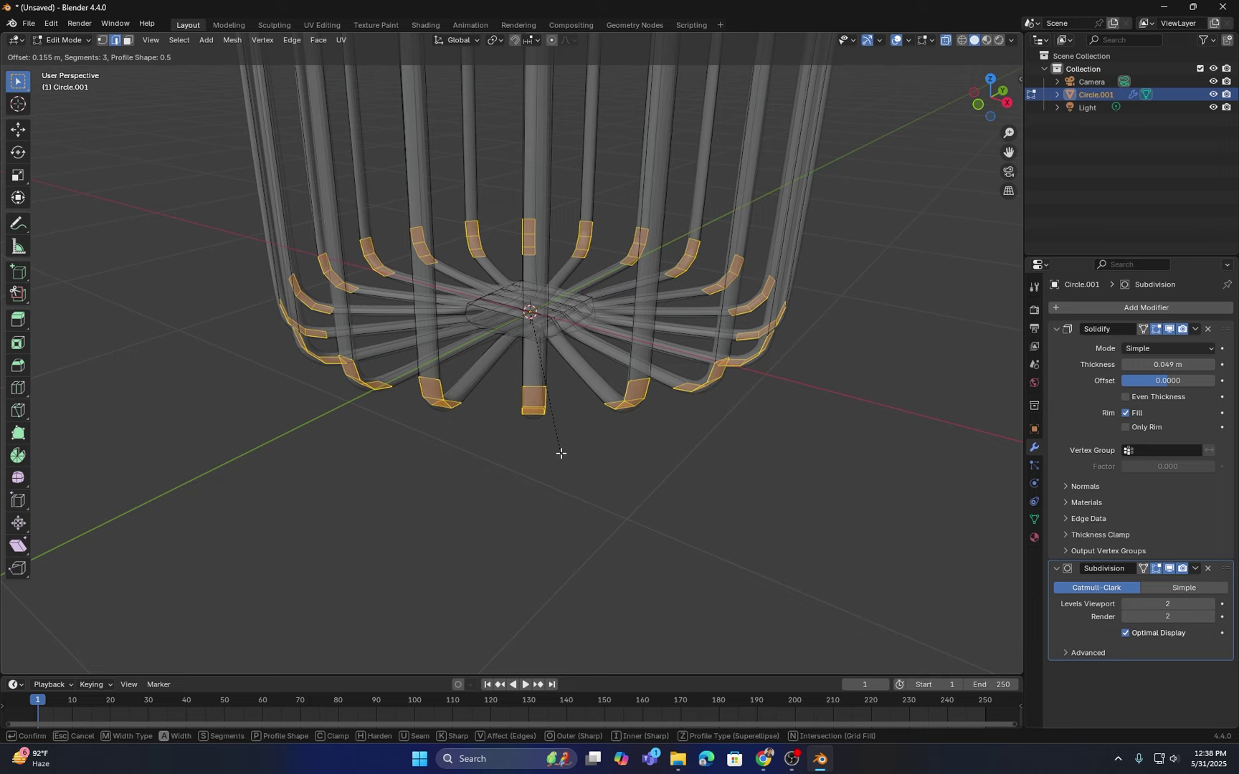
{"action": "left_click", "coordinate": [560, 453]}
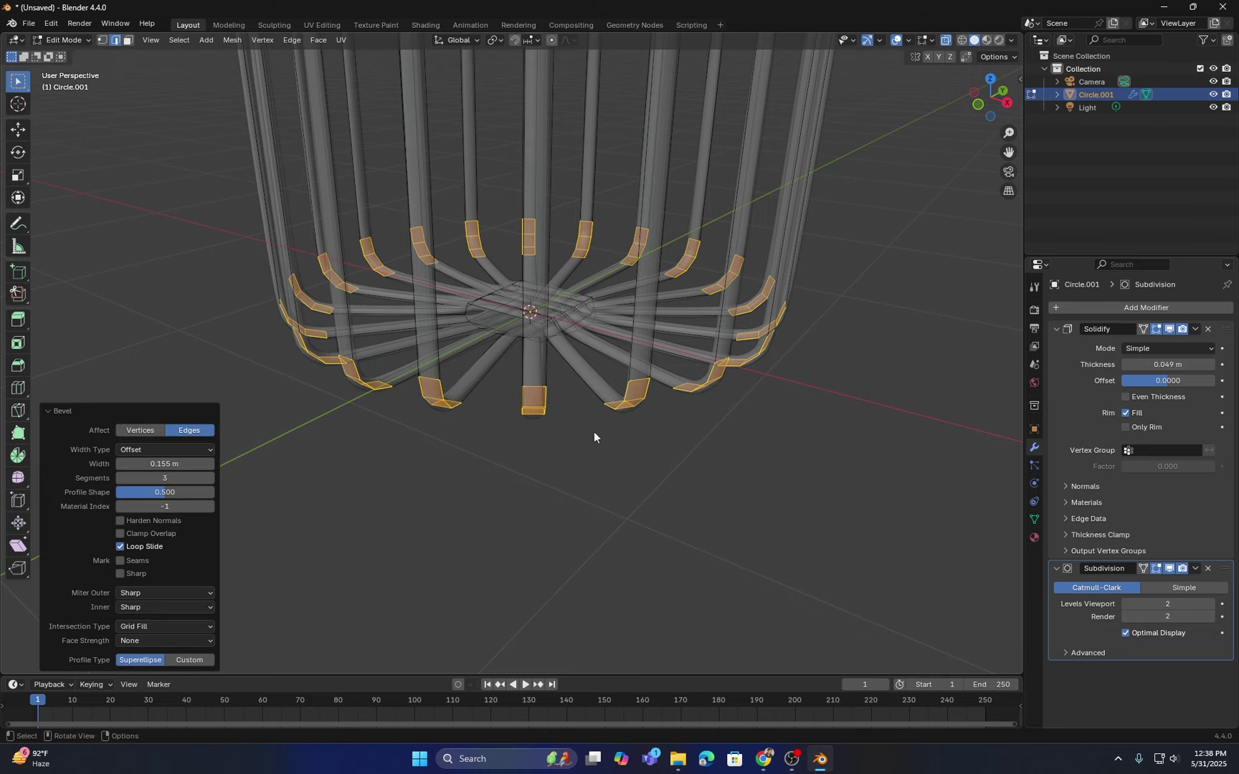
{"action": "key", "text": "Tab"}
{"action": "middle_click_drag", "start_coordinate": [575, 452], "coordinate": [488, 440]}
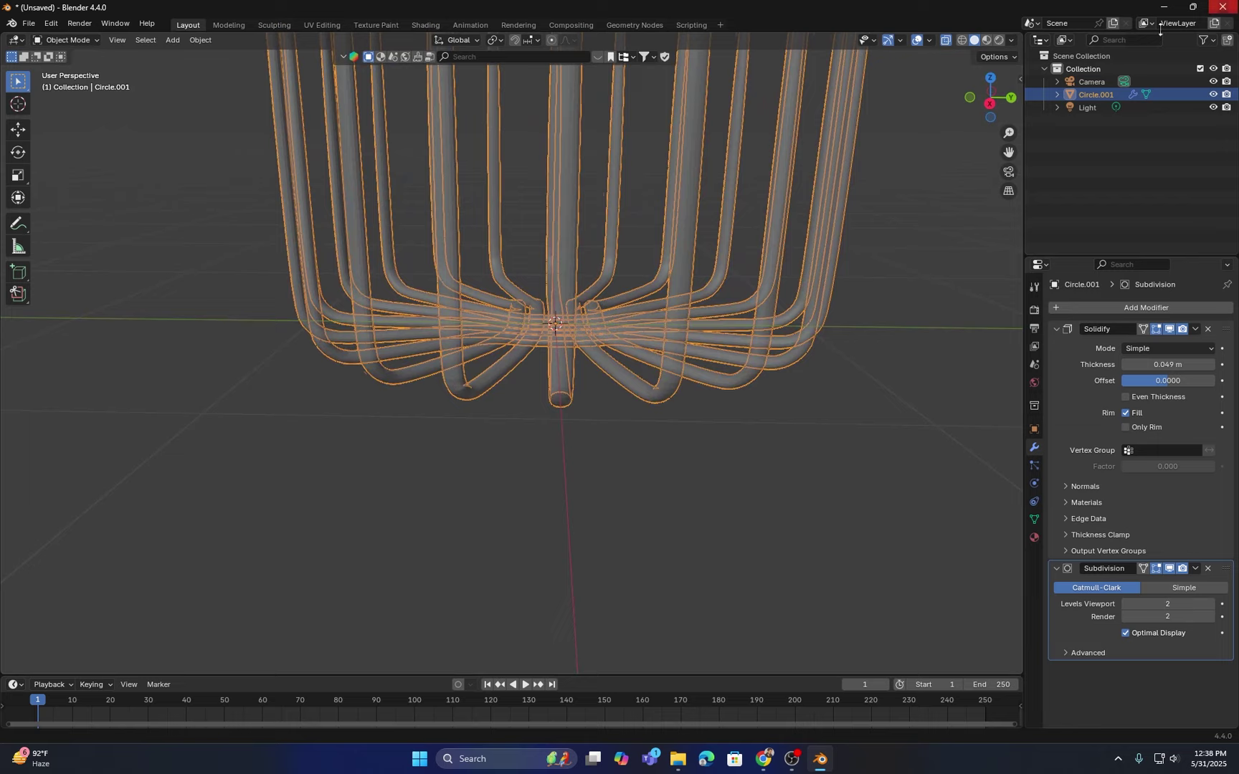
Step: Return to mesh editing and select the upper end edges of all strips from the right view with X-ray on
{"action": "left_click", "coordinate": [946, 40]}
{"action": "middle_click_drag", "start_coordinate": [376, 387], "coordinate": [420, 213]}
{"action": "key", "text": "Tab"}
{"action": "left_click", "coordinate": [370, 137]}
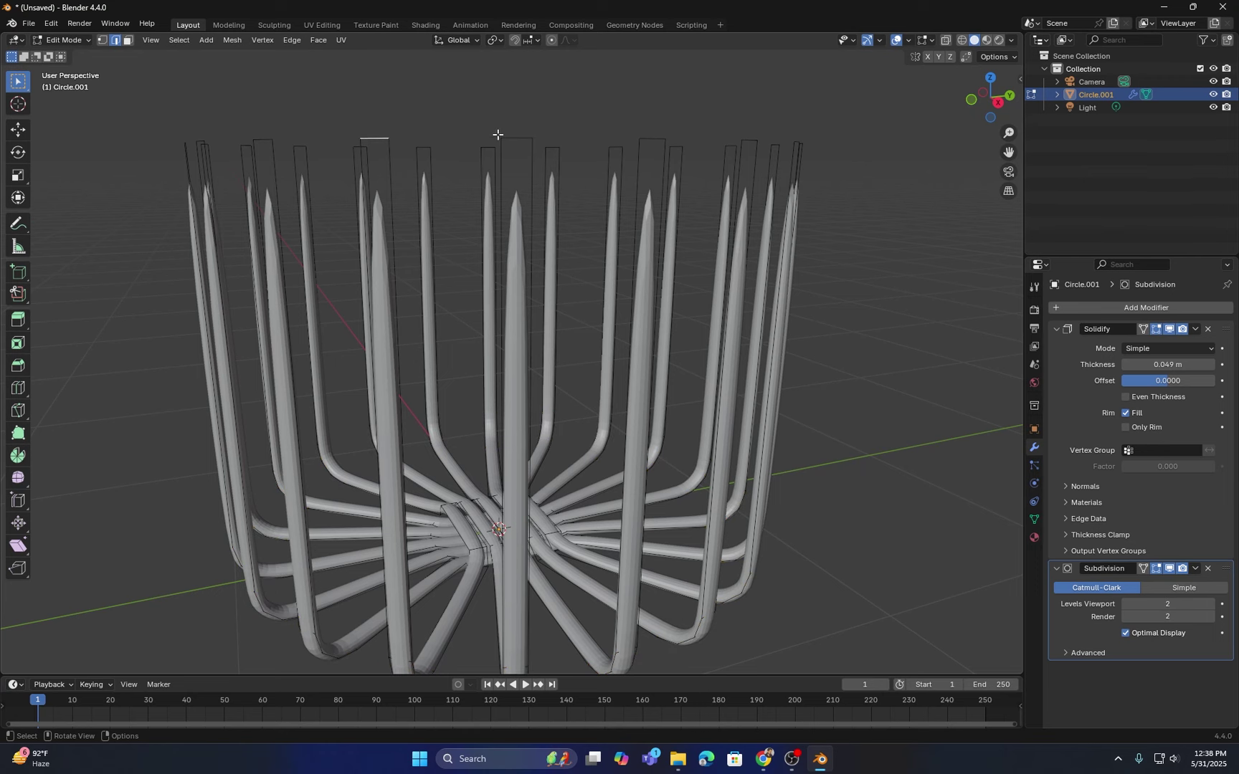
{"action": "key", "text": "KP_3"}
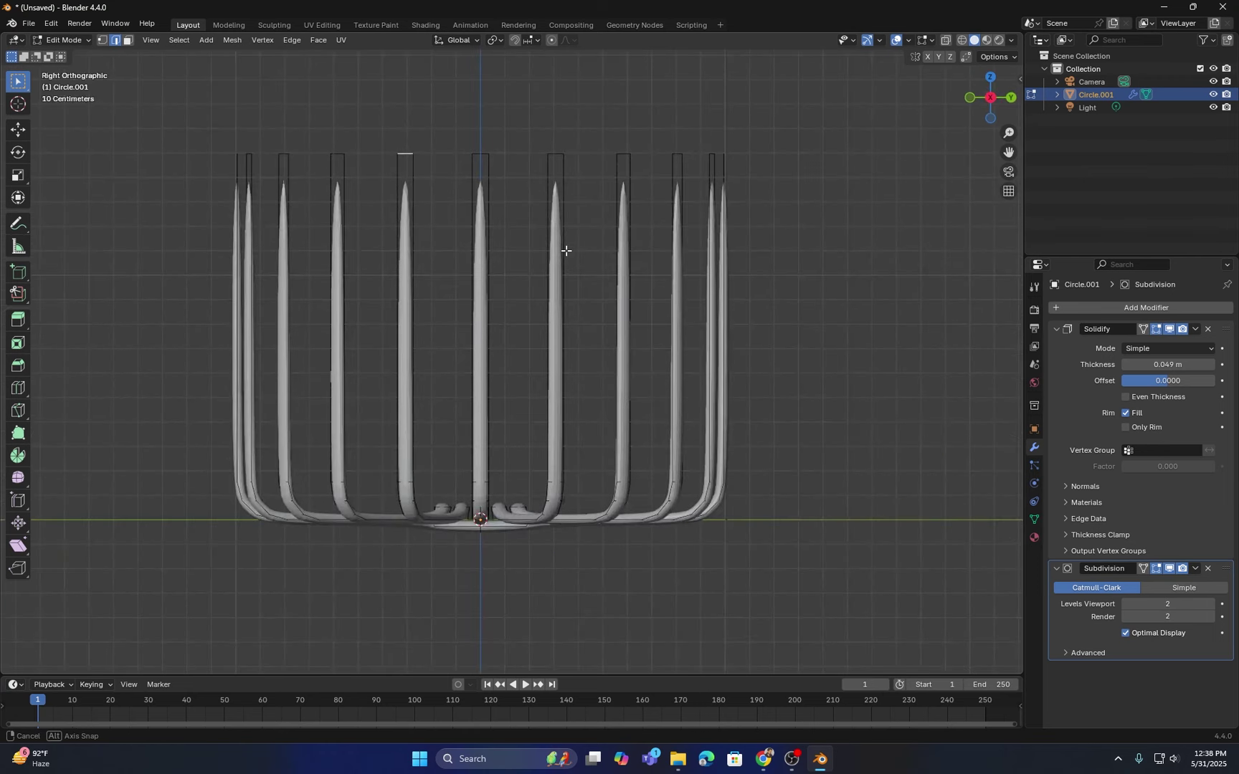
{"action": "middle_click_drag", "start_coordinate": [547, 232], "coordinate": [593, 293], "text": "shift"}
{"action": "left_click", "coordinate": [945, 41]}
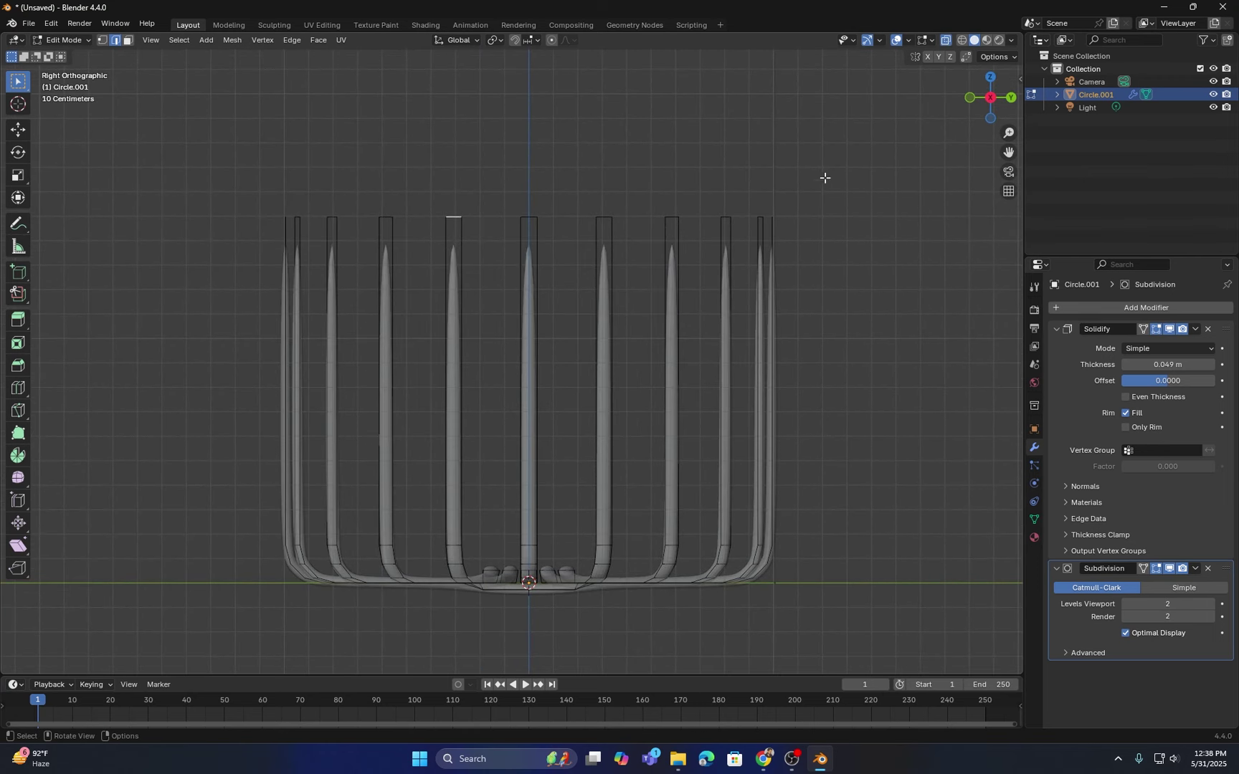
{"action": "left_click_drag", "start_coordinate": [855, 168], "coordinate": [217, 222]}
{"action": "middle_click_drag", "start_coordinate": [539, 258], "coordinate": [545, 271]}
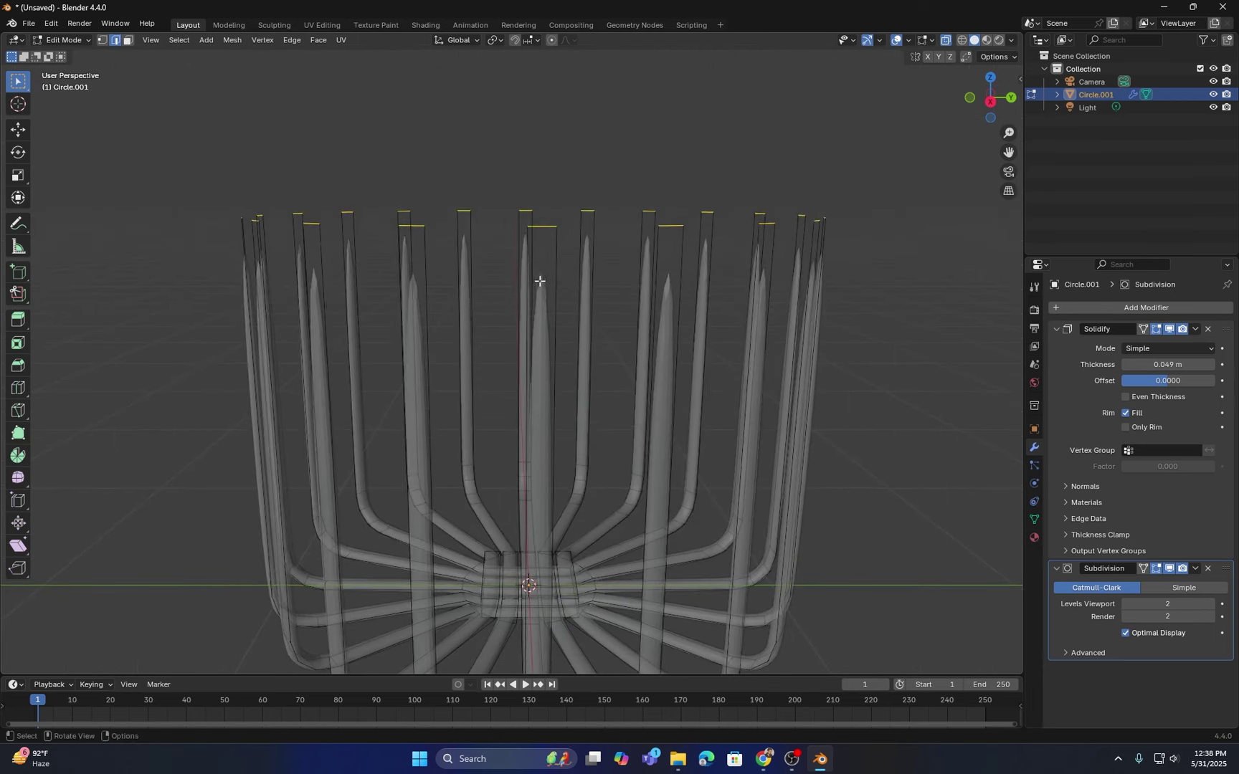
Step: Try box-selecting the strips' upper end edges from the right view with X-ray off
{"action": "left_click", "coordinate": [946, 40]}
{"action": "key", "text": "KP_3"}
{"action": "left_click", "coordinate": [829, 166]}
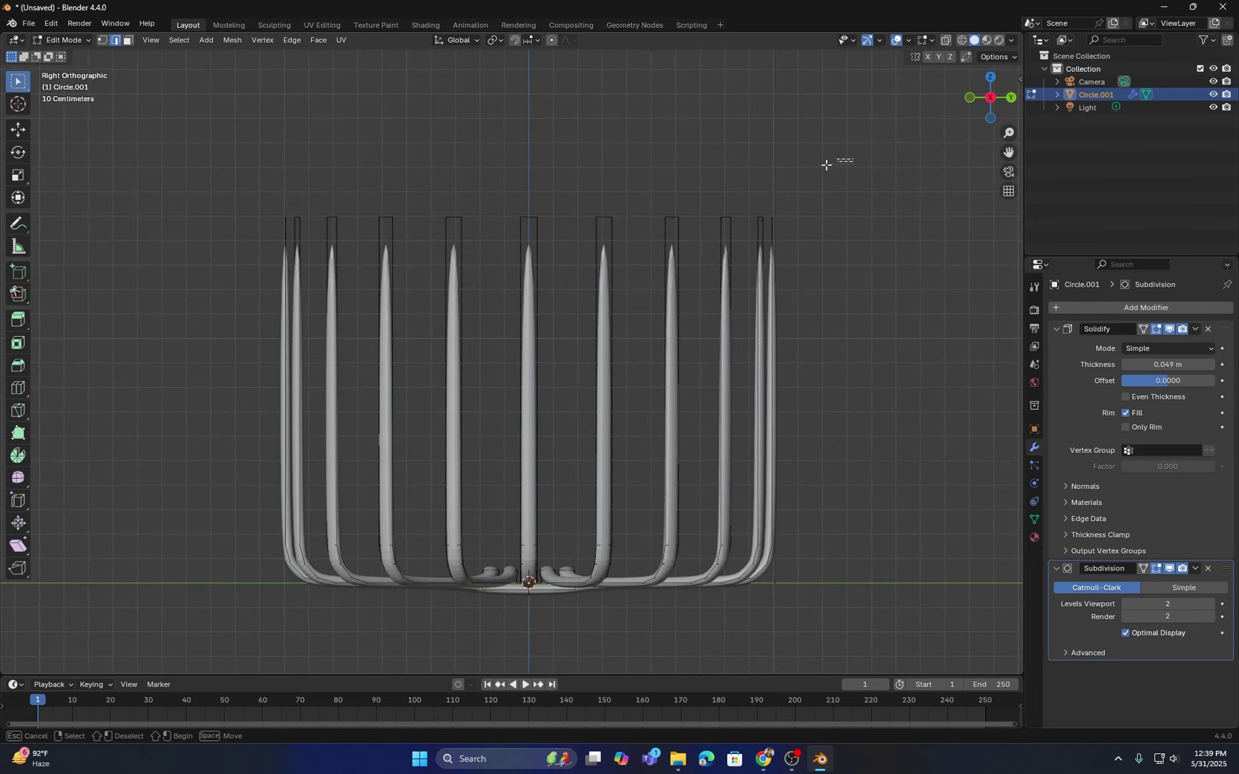
{"action": "left_click_drag", "start_coordinate": [853, 159], "coordinate": [238, 224]}
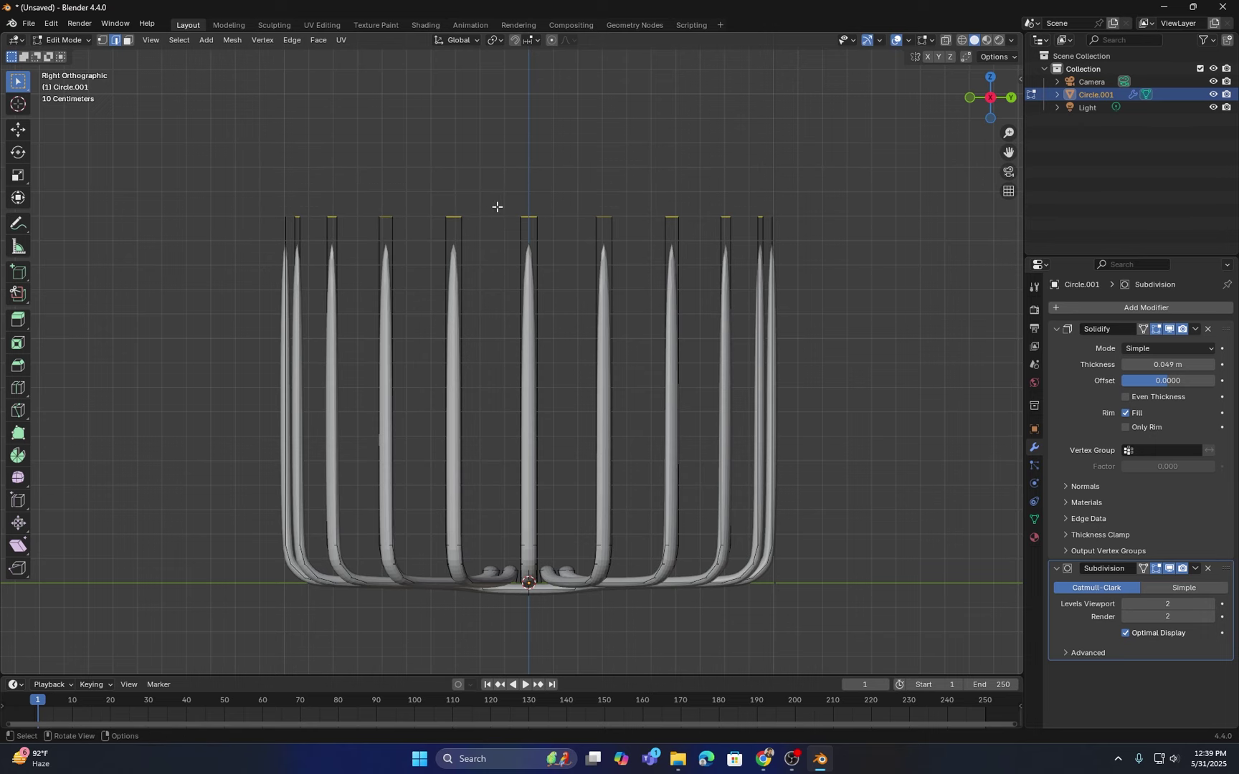
{"action": "middle_click_drag", "start_coordinate": [497, 204], "coordinate": [454, 245]}
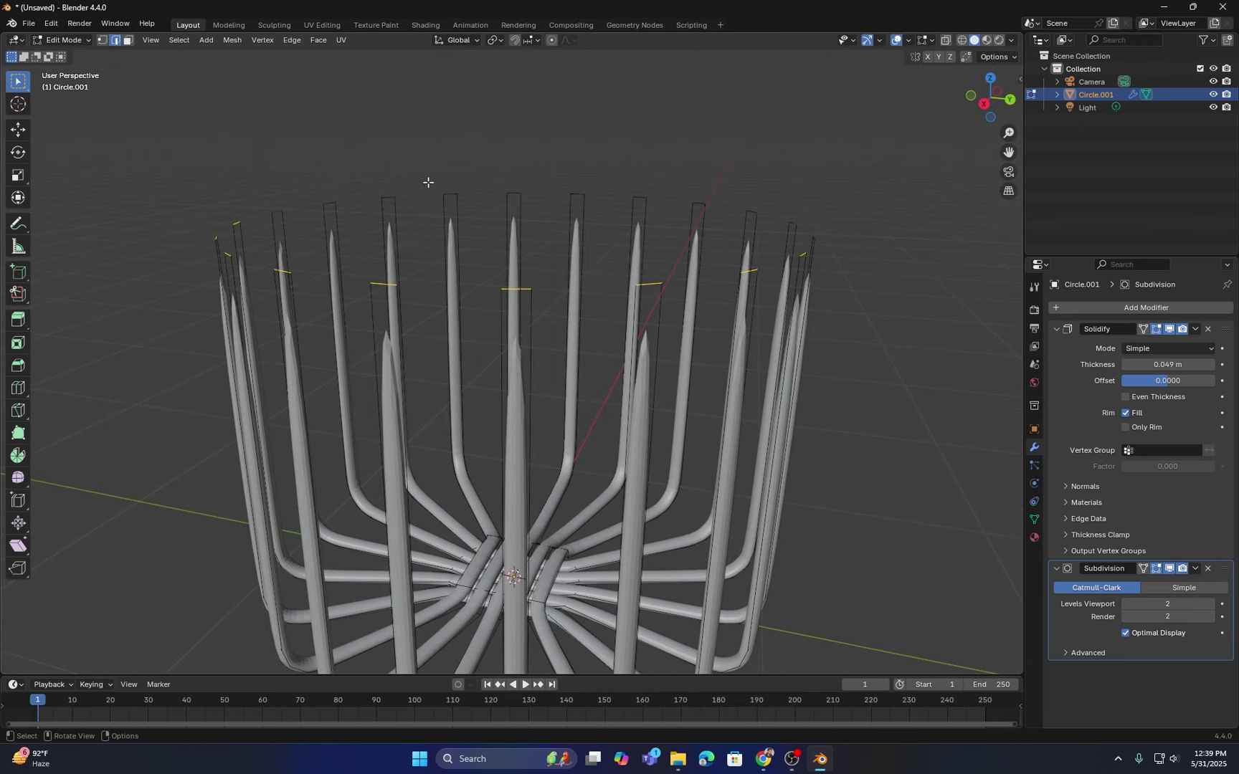
{"action": "middle_click_drag", "start_coordinate": [482, 298], "coordinate": [498, 285]}
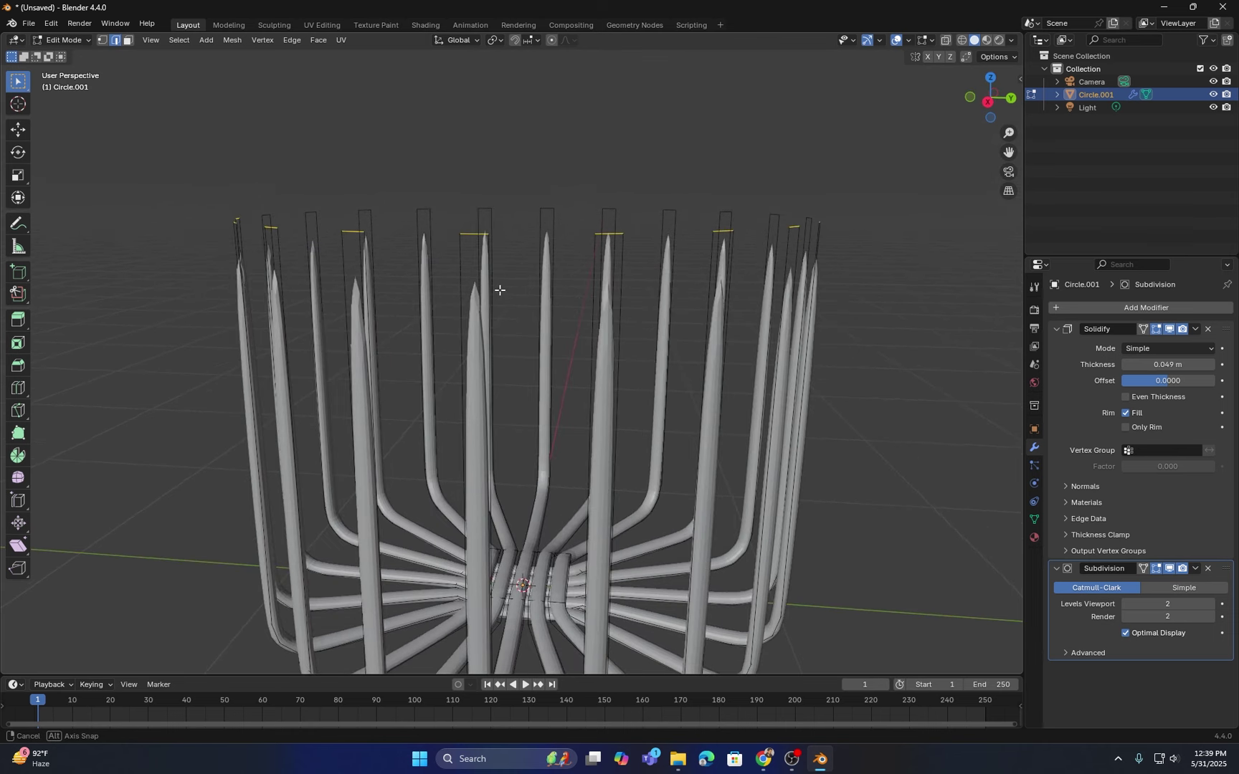
Step: Turn X-ray back on and reselect every strip's upper end edge, including those on the far side
{"action": "left_click", "coordinate": [947, 40]}
{"action": "key", "text": "KP_3"}
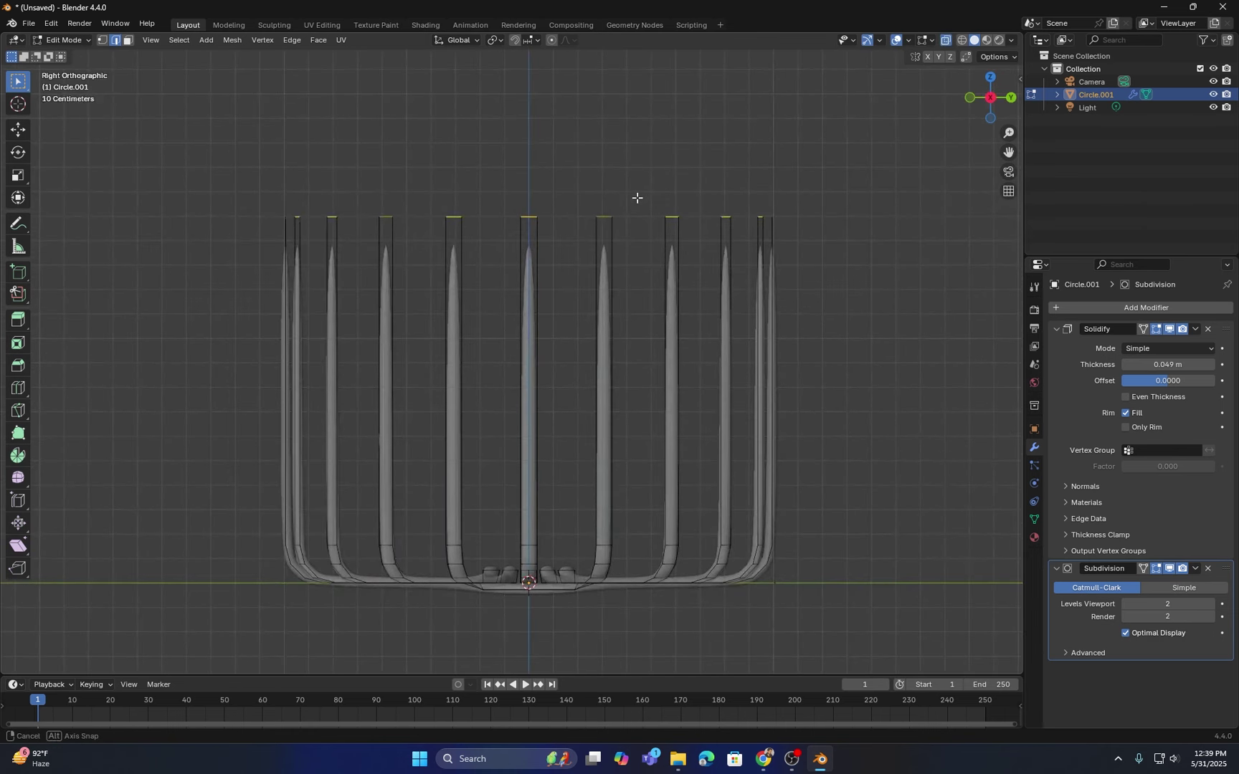
{"action": "left_click_drag", "start_coordinate": [865, 151], "coordinate": [194, 221]}
{"action": "middle_click_drag", "start_coordinate": [542, 193], "coordinate": [517, 226]}
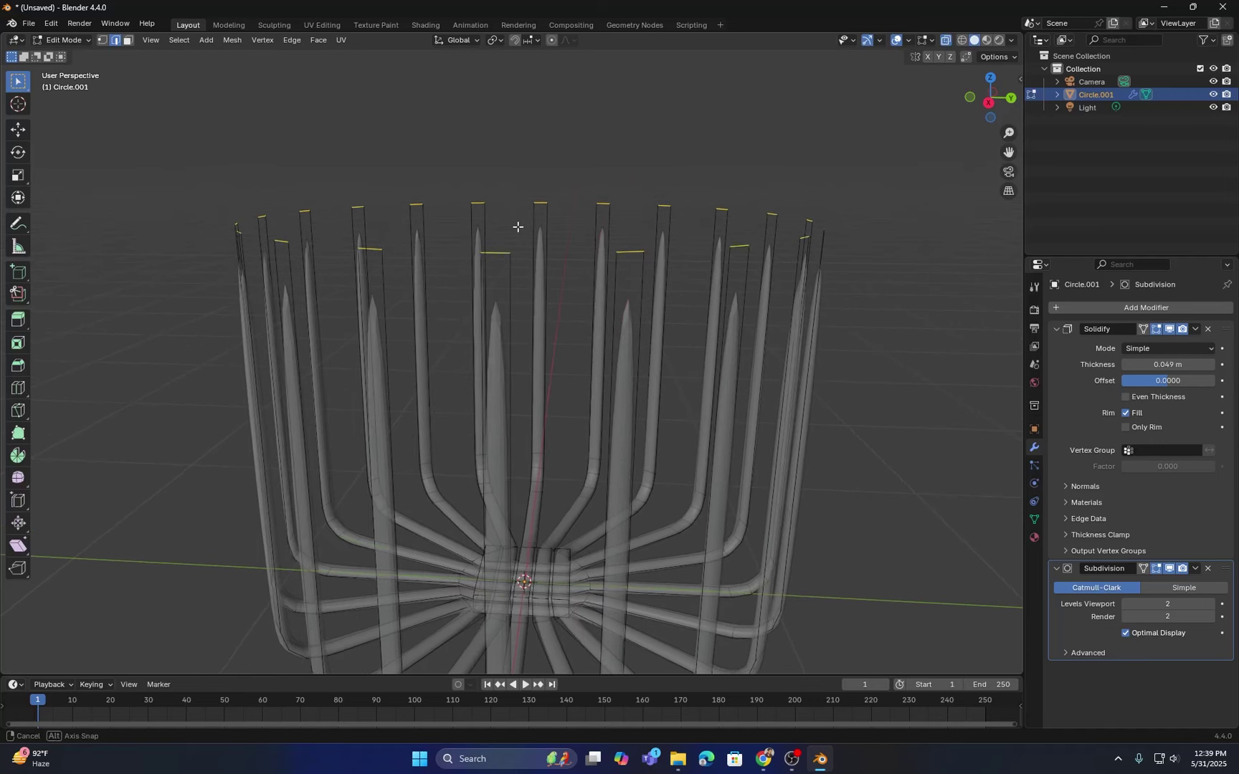
Step: Extrude the selected upper end edges of all strips about 0.009 m upward along Z
{"action": "key", "text": "KP_3"}
{"action": "scroll", "coordinate": [518, 218], "scroll_direction": "up", "scroll_amount": 2}
{"action": "key", "text": "g"}
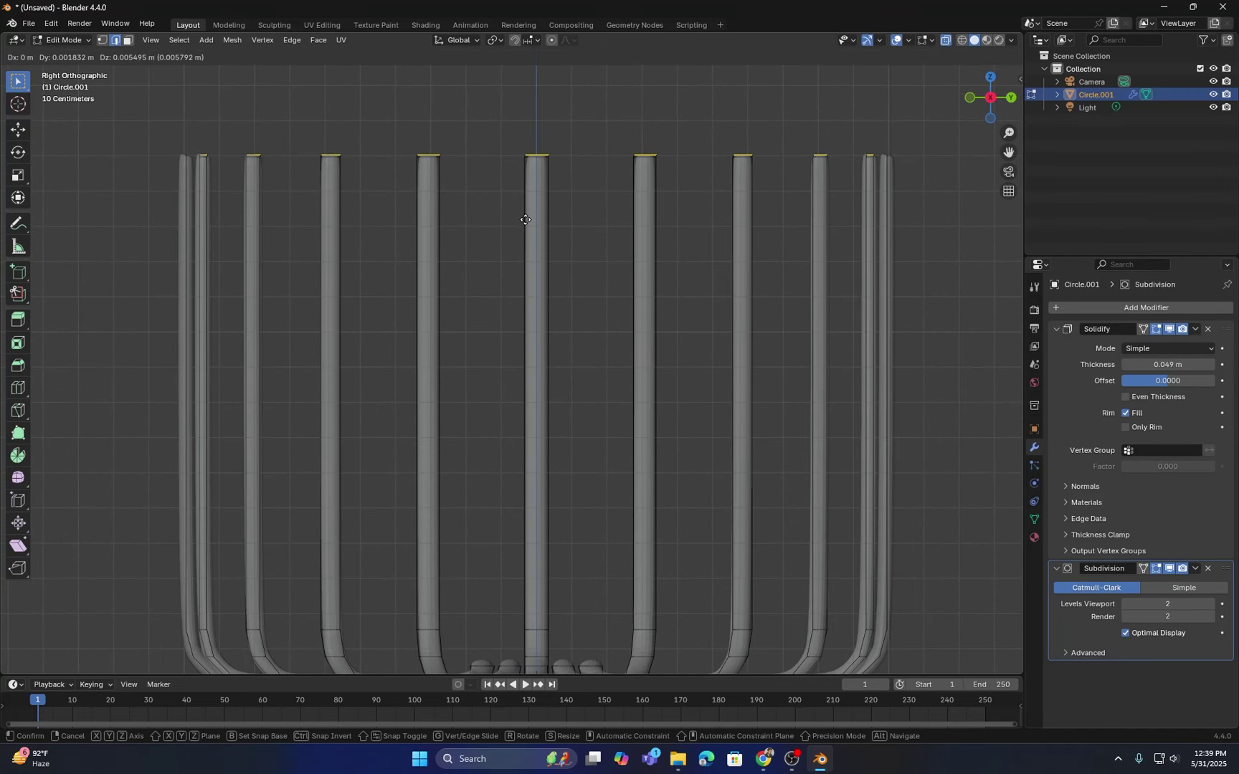
{"action": "key", "text": "z"}
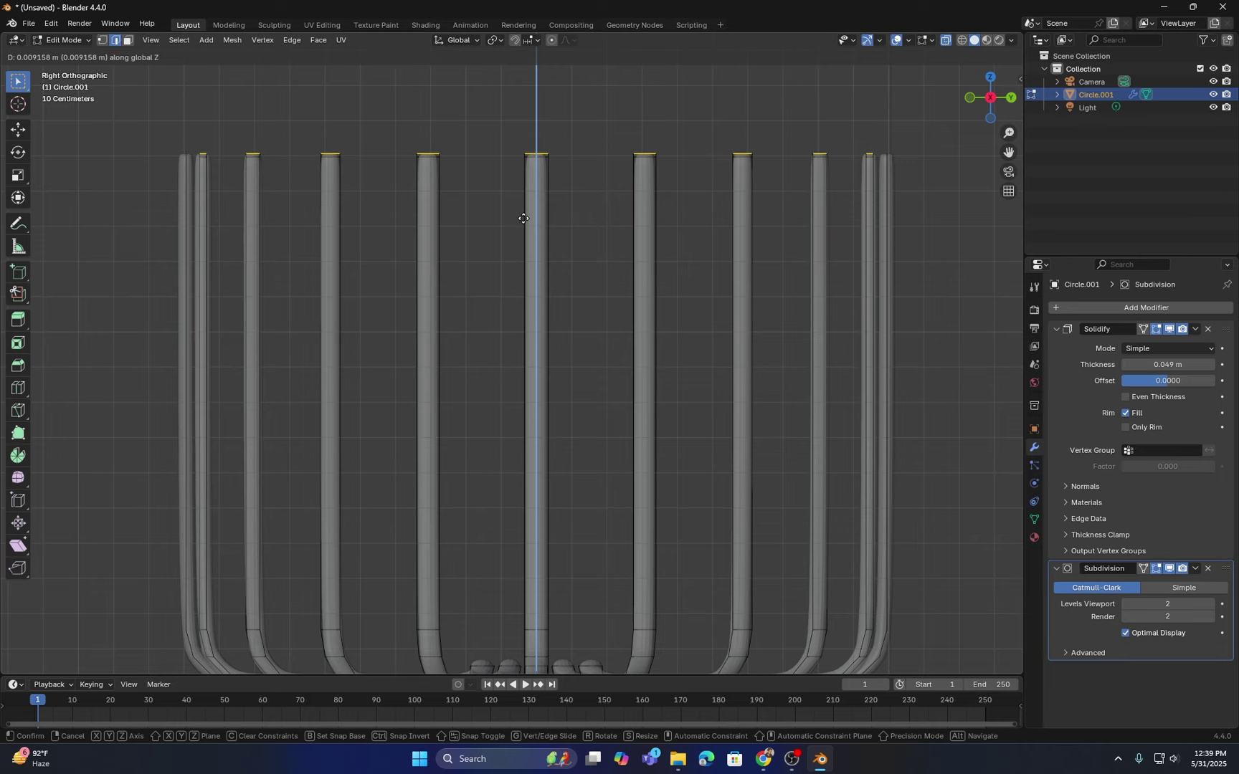
{"action": "left_click", "coordinate": [524, 218]}
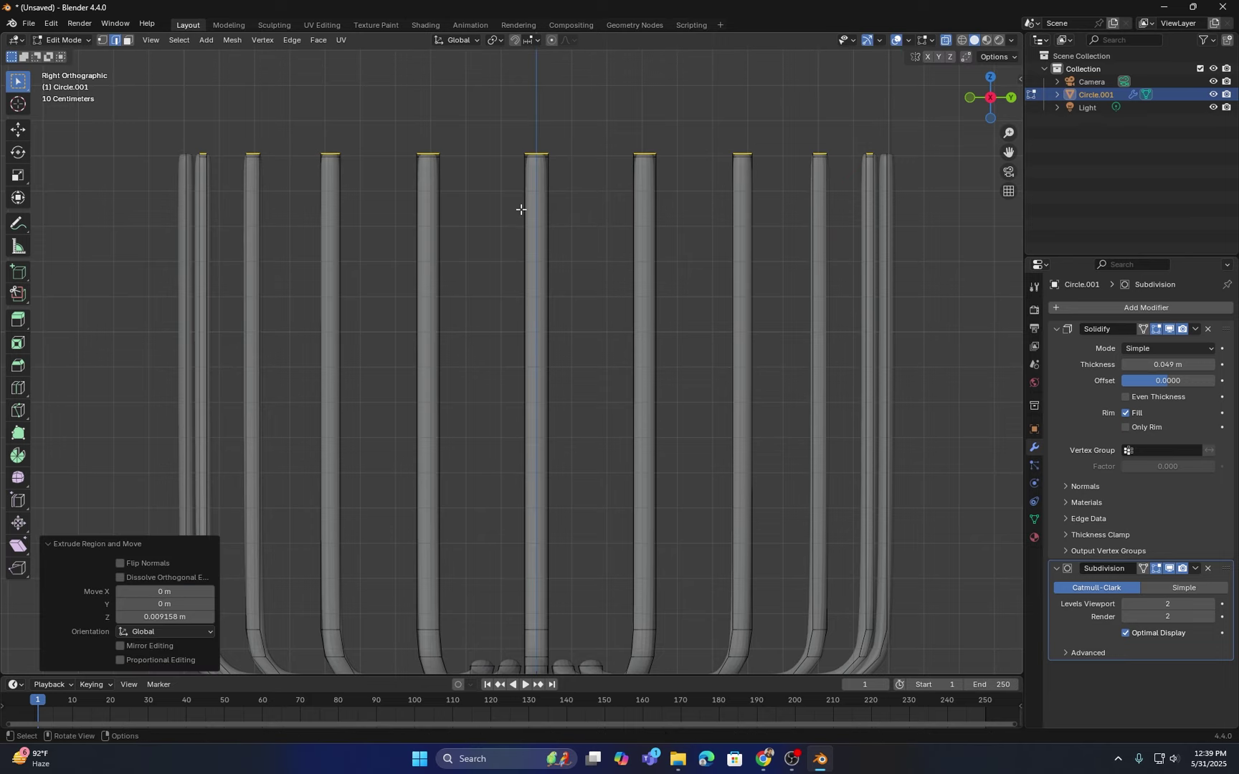
{"action": "middle_click_drag", "start_coordinate": [520, 207], "coordinate": [539, 188]}
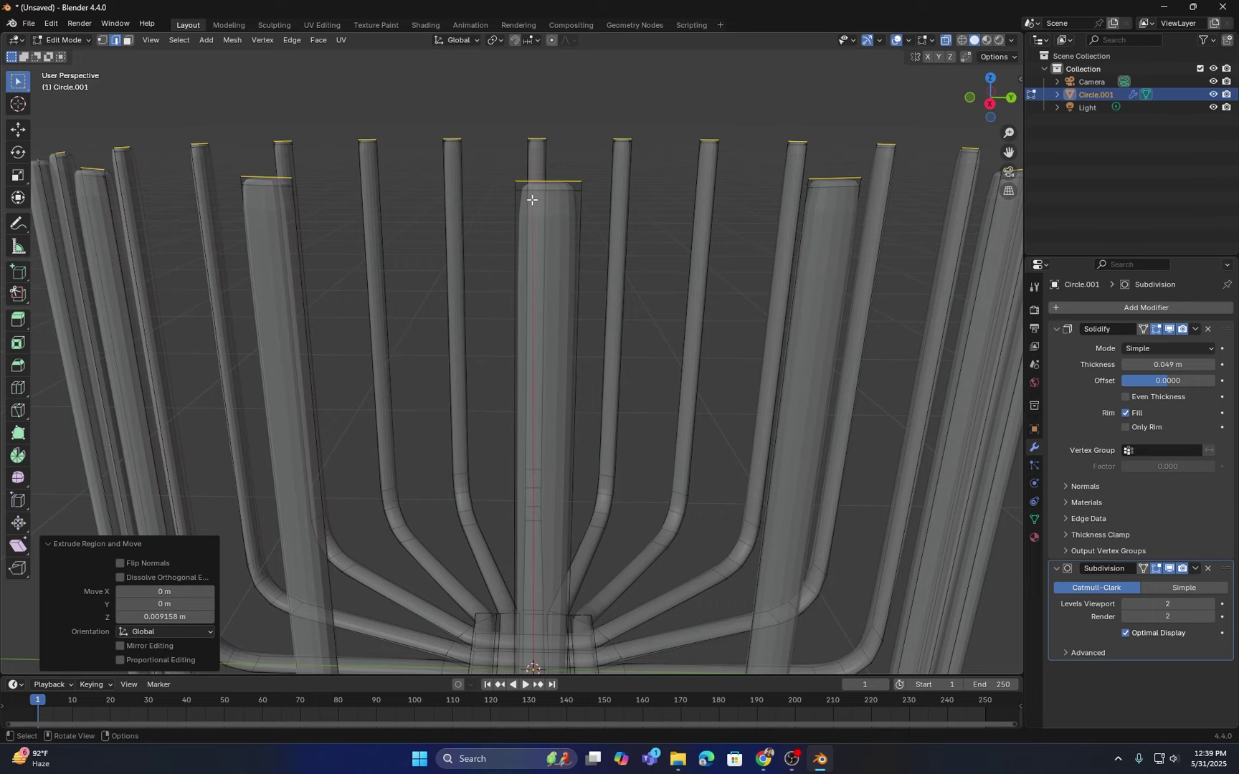
{"action": "middle_click_drag", "start_coordinate": [549, 202], "coordinate": [551, 210]}
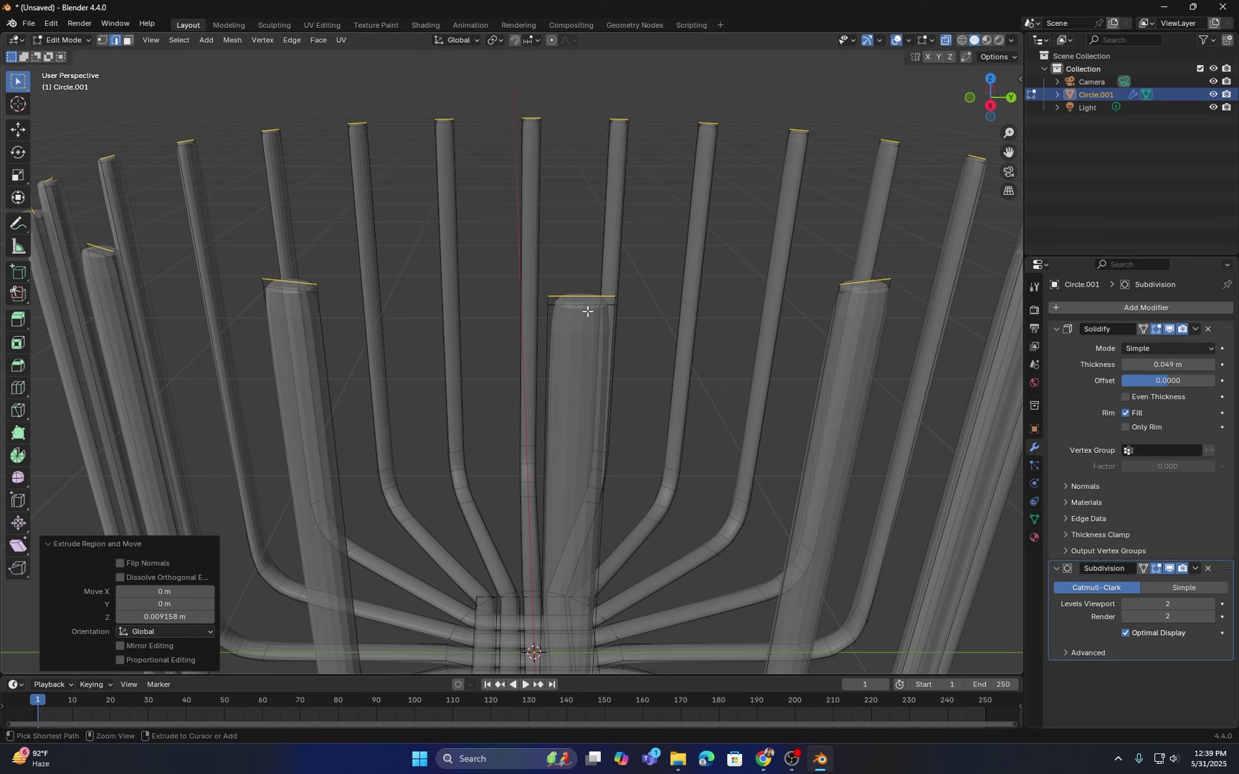
{"action": "middle_click_drag", "start_coordinate": [583, 376], "coordinate": [581, 371]}
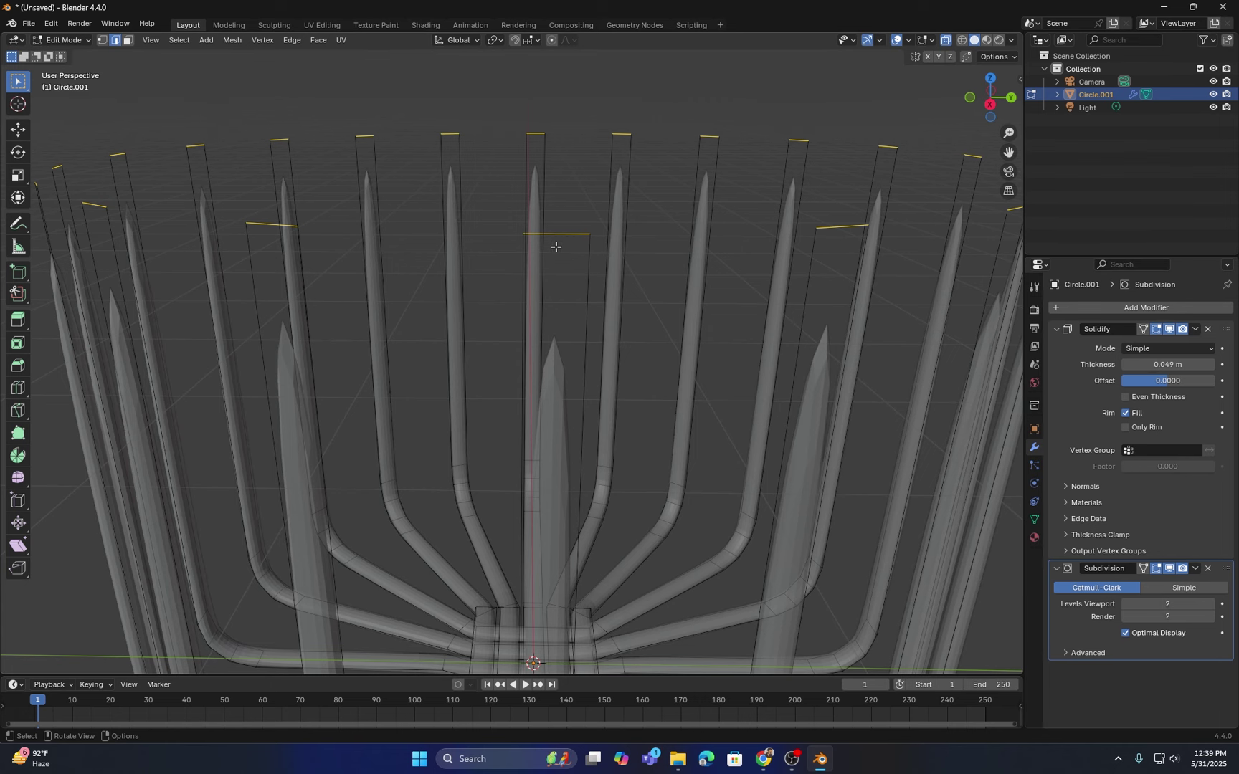
Step: Redo the undone extrusion of the strips' upper ends
{"action": "middle_click_drag", "start_coordinate": [556, 247], "coordinate": [552, 249]}
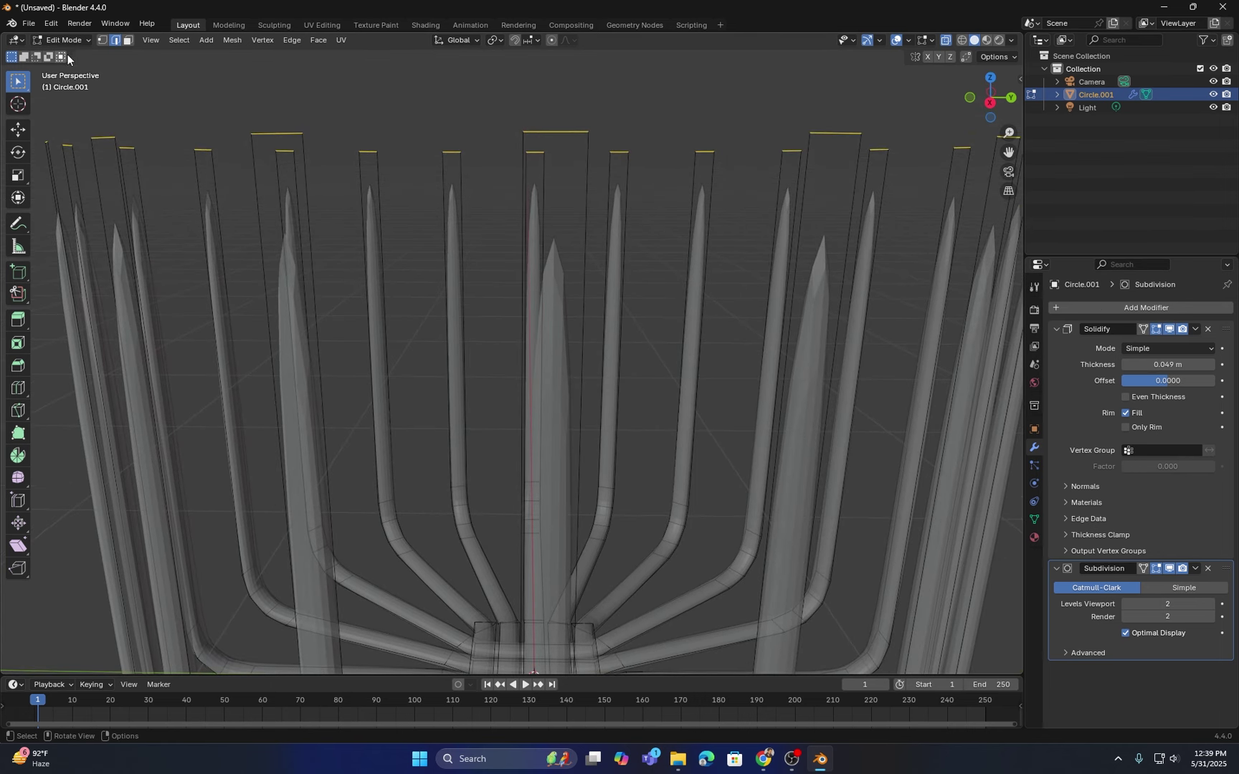
{"action": "left_click", "coordinate": [51, 23]}
{"action": "left_click", "coordinate": [75, 54]}
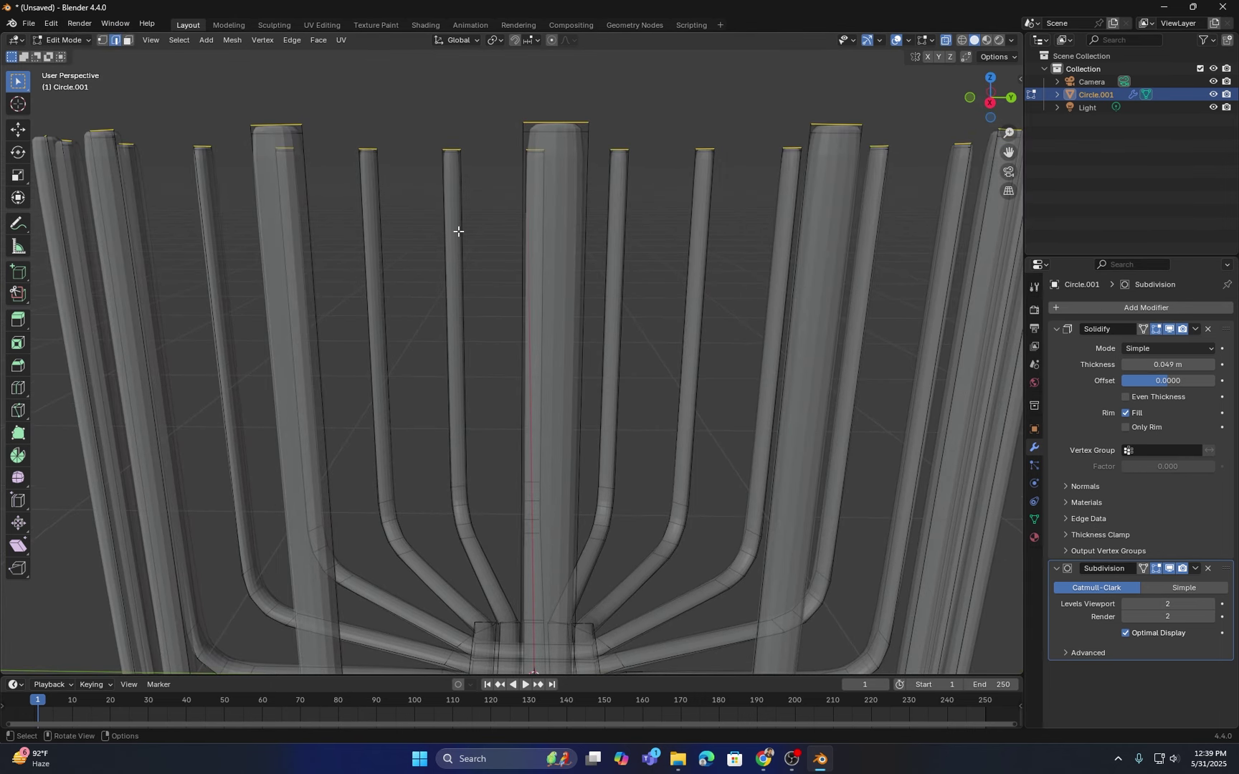
Step: Leave mesh editing, turn X-ray off and shade the strip frame smooth
{"action": "middle_click_drag", "start_coordinate": [459, 232], "coordinate": [564, 280]}
{"action": "key", "text": "Tab"}
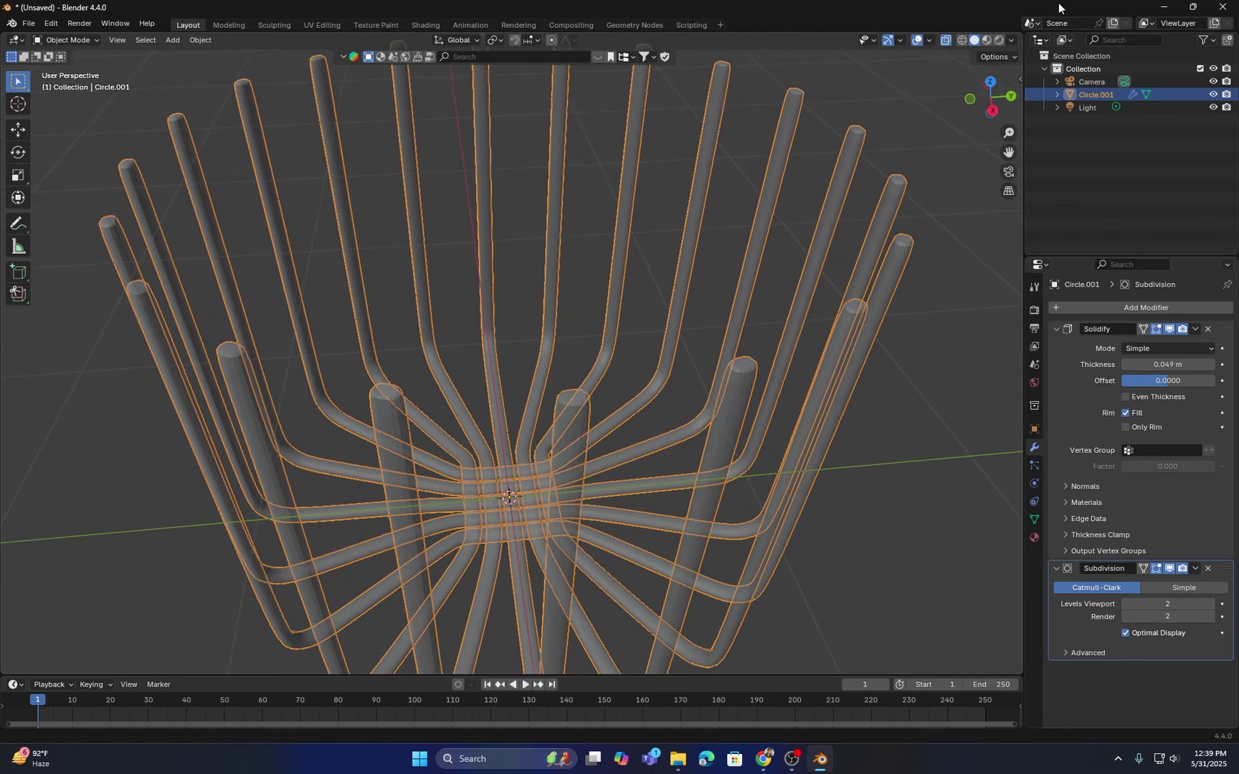
{"action": "left_click", "coordinate": [945, 39]}
{"action": "right_click", "coordinate": [714, 122]}
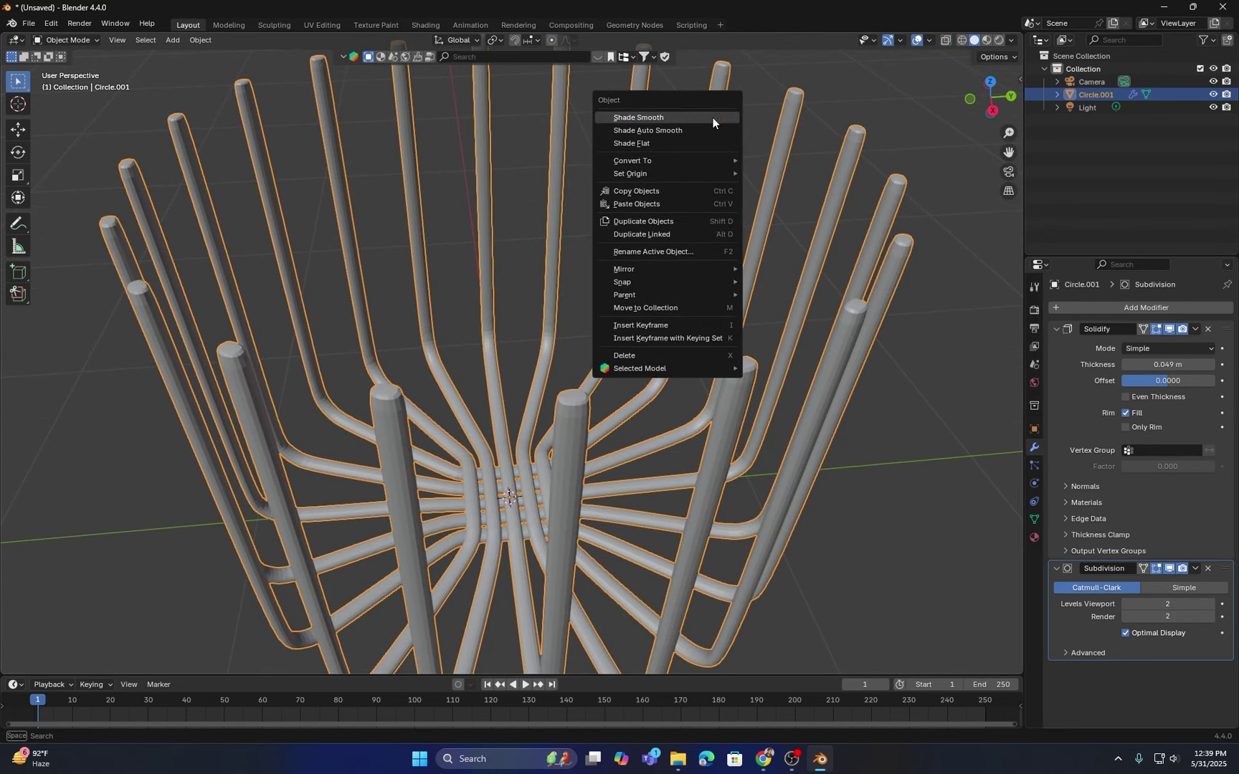
{"action": "left_click", "coordinate": [624, 117]}
{"action": "scroll", "coordinate": [501, 190], "scroll_direction": "down", "scroll_amount": 4}
{"action": "middle_click_drag", "start_coordinate": [501, 190], "coordinate": [498, 410]}
{"action": "scroll", "coordinate": [504, 421], "scroll_direction": "up", "scroll_amount": 5}
{"action": "scroll", "coordinate": [504, 421], "scroll_direction": "down", "scroll_amount": 5}
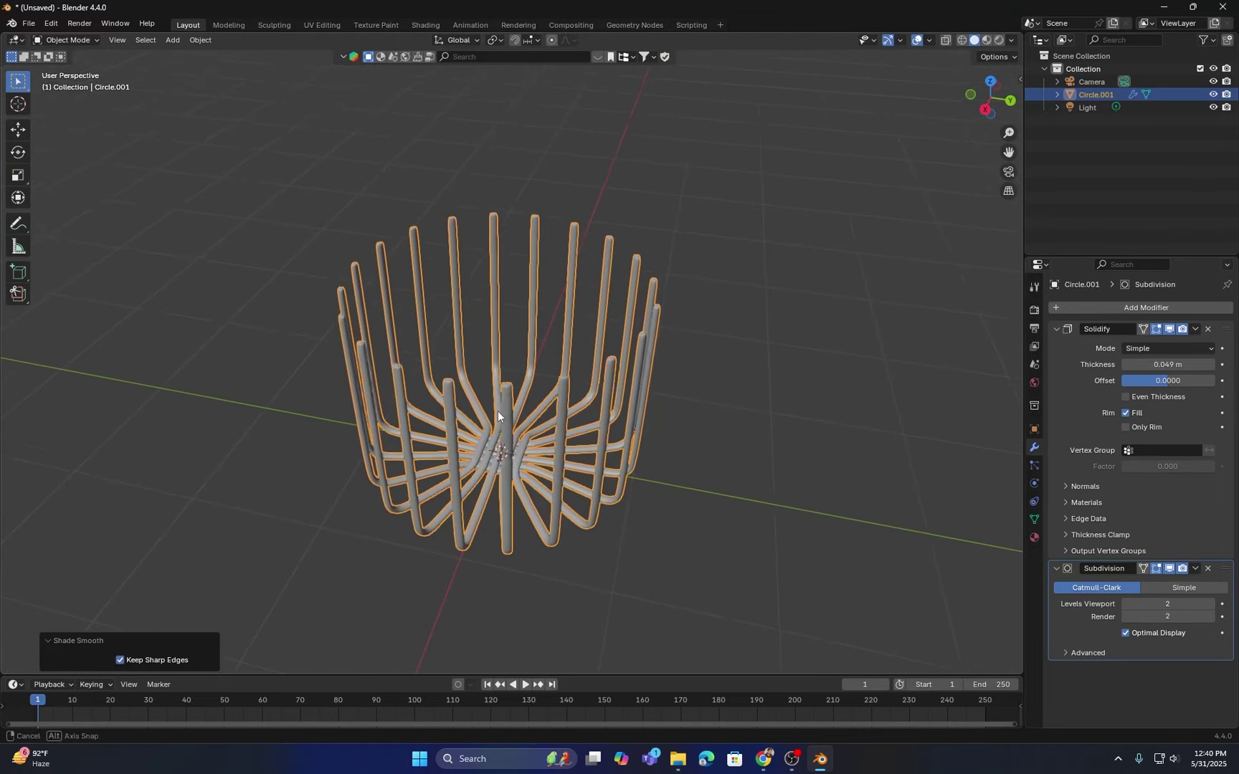
Step: Add a 20-vertex mesh circle with no fill at the base of the strip frame
{"action": "scroll", "coordinate": [498, 410], "scroll_direction": "up", "scroll_amount": 2}
{"action": "key", "text": "shift+a"}
{"action": "mouse_move", "coordinate": [501, 394]}
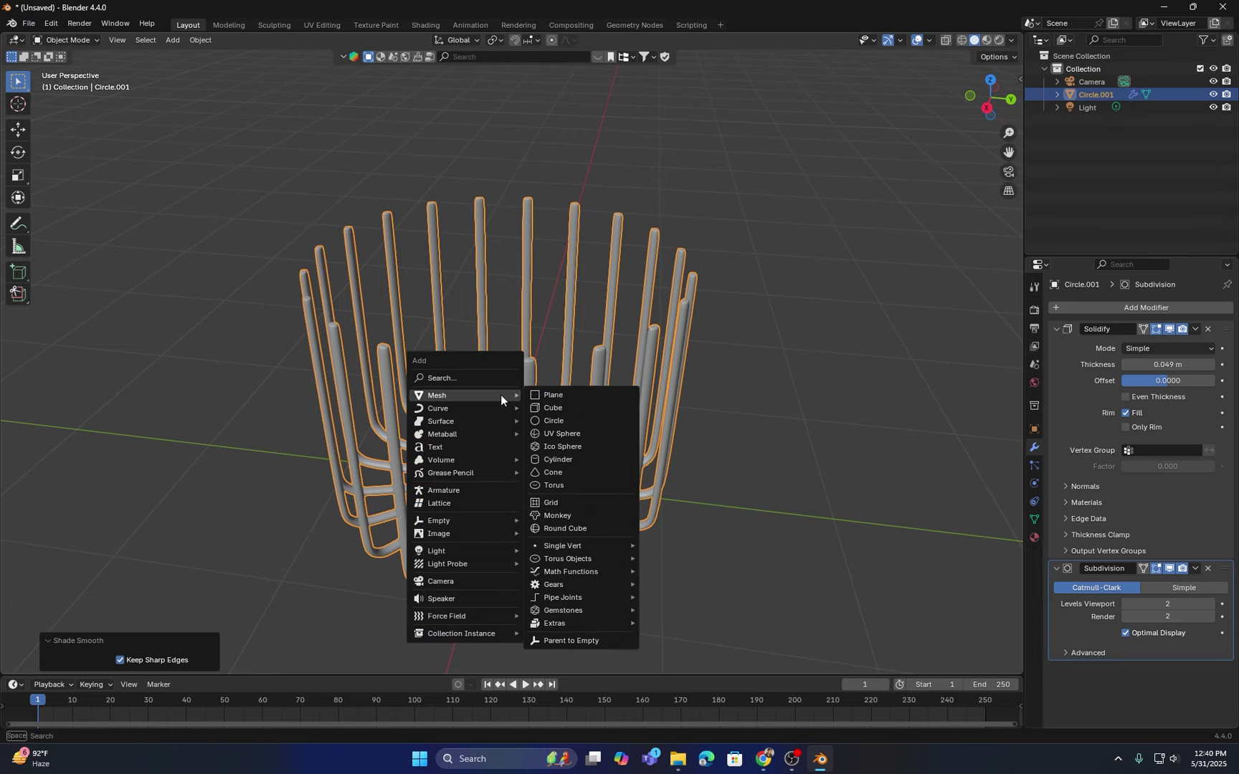
{"action": "left_click", "coordinate": [559, 422]}
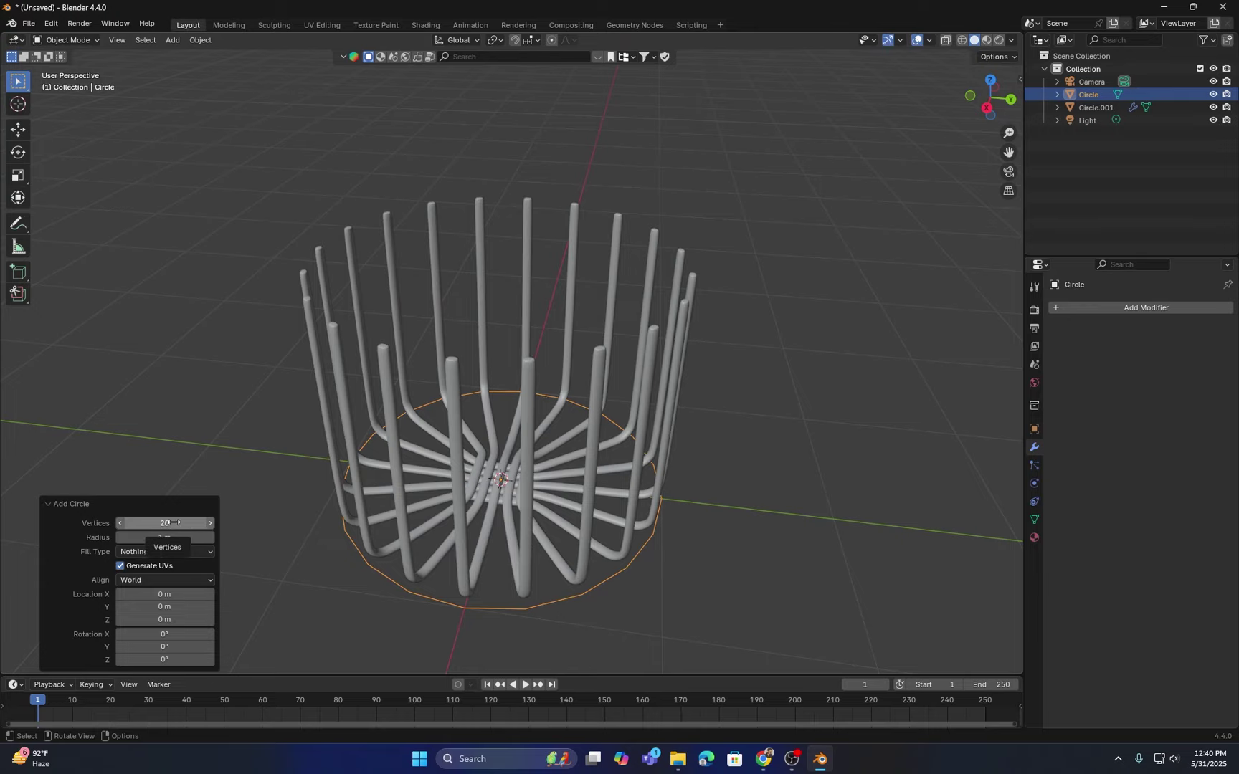
Step: Extrude the circle's edges about 0.117 m upward along Z in mesh editing and select the whole band
{"action": "middle_click_drag", "start_coordinate": [416, 501], "coordinate": [487, 359]}
{"action": "key", "text": "Tab"}
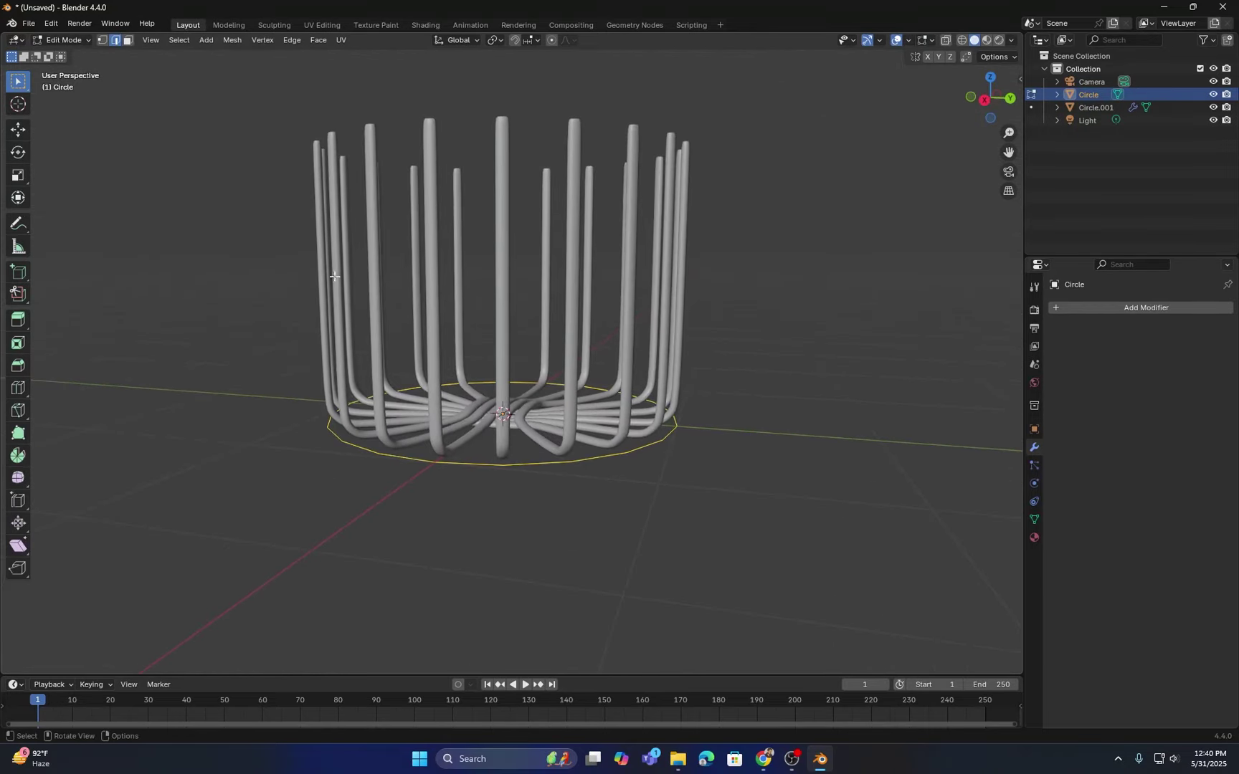
{"action": "scroll", "coordinate": [464, 329], "scroll_direction": "up", "scroll_amount": 3}
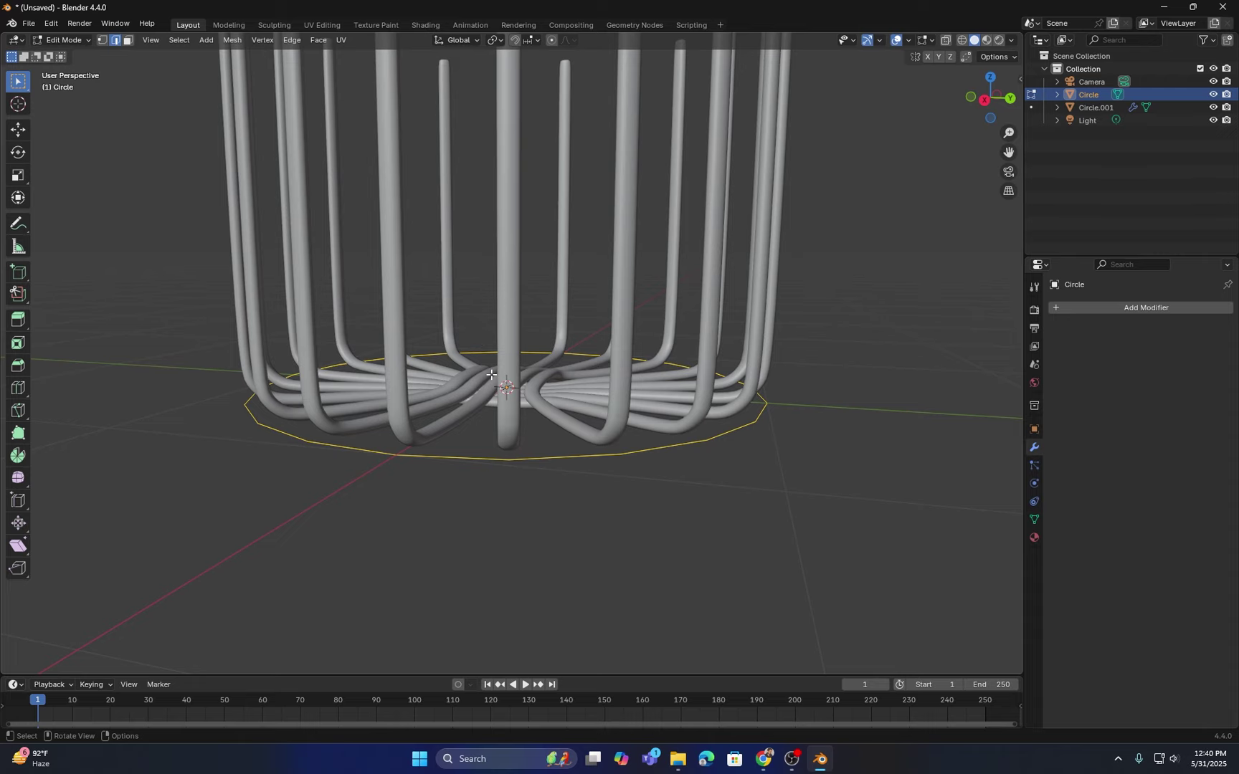
{"action": "key", "text": "e"}
{"action": "key", "text": "z"}
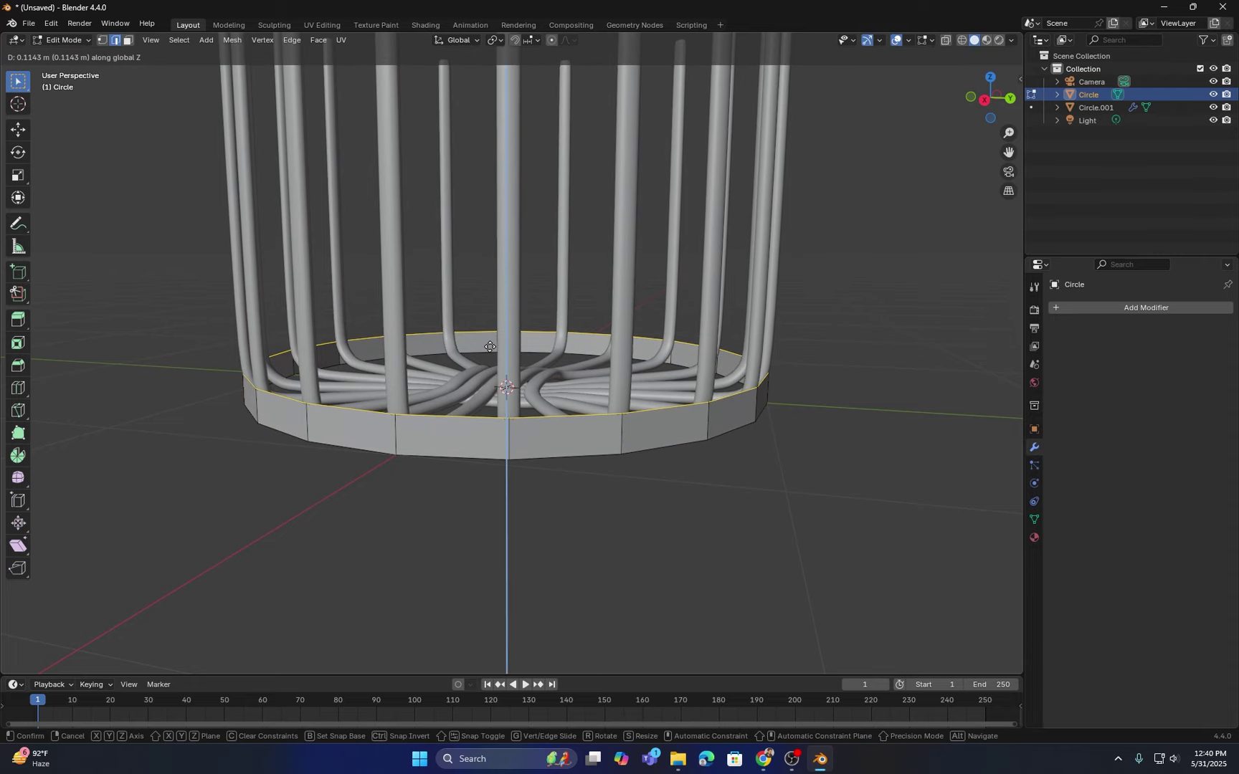
{"action": "left_click", "coordinate": [491, 346]}
{"action": "scroll", "coordinate": [490, 348], "scroll_direction": "down", "scroll_amount": 1}
{"action": "mouse_move", "coordinate": [489, 354]}
{"action": "middle_mouse_down"}
{"action": "mouse_move", "coordinate": [469, 341]}
{"action": "mouse_move", "coordinate": [496, 351]}
{"action": "middle_mouse_up"}
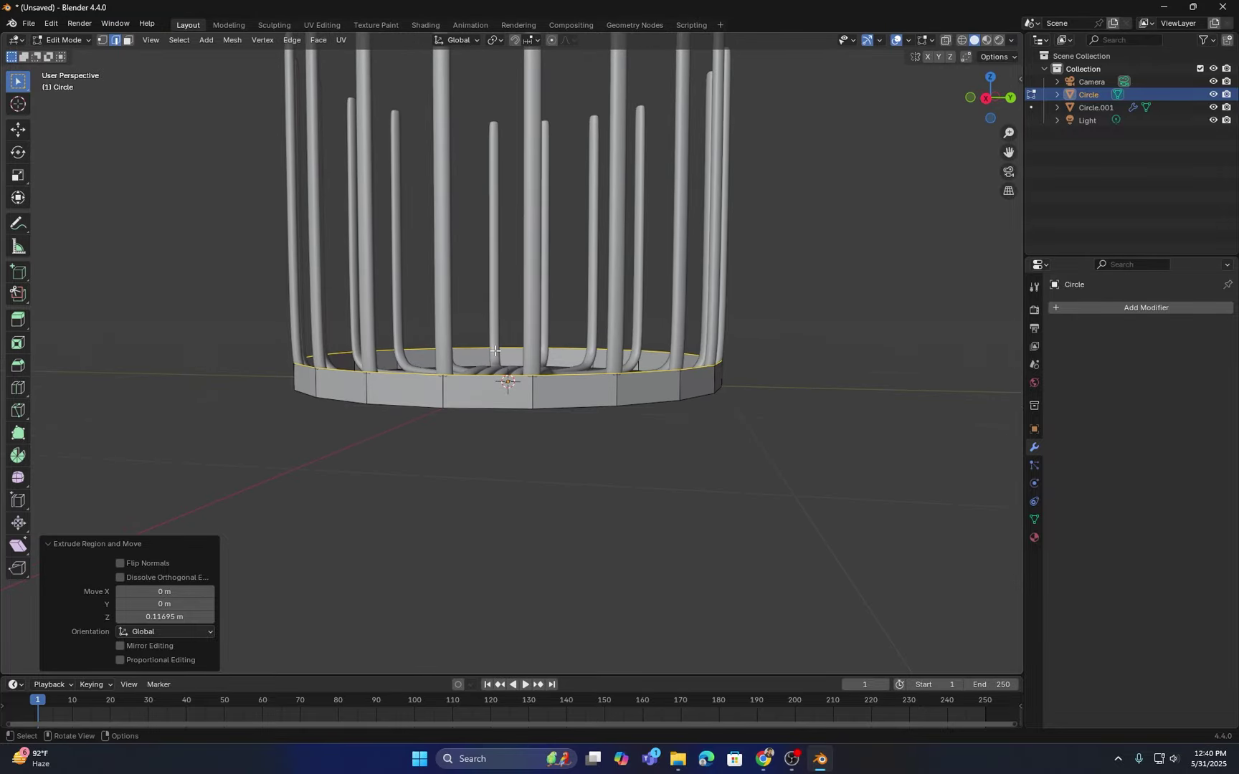
{"action": "key", "text": "a"}
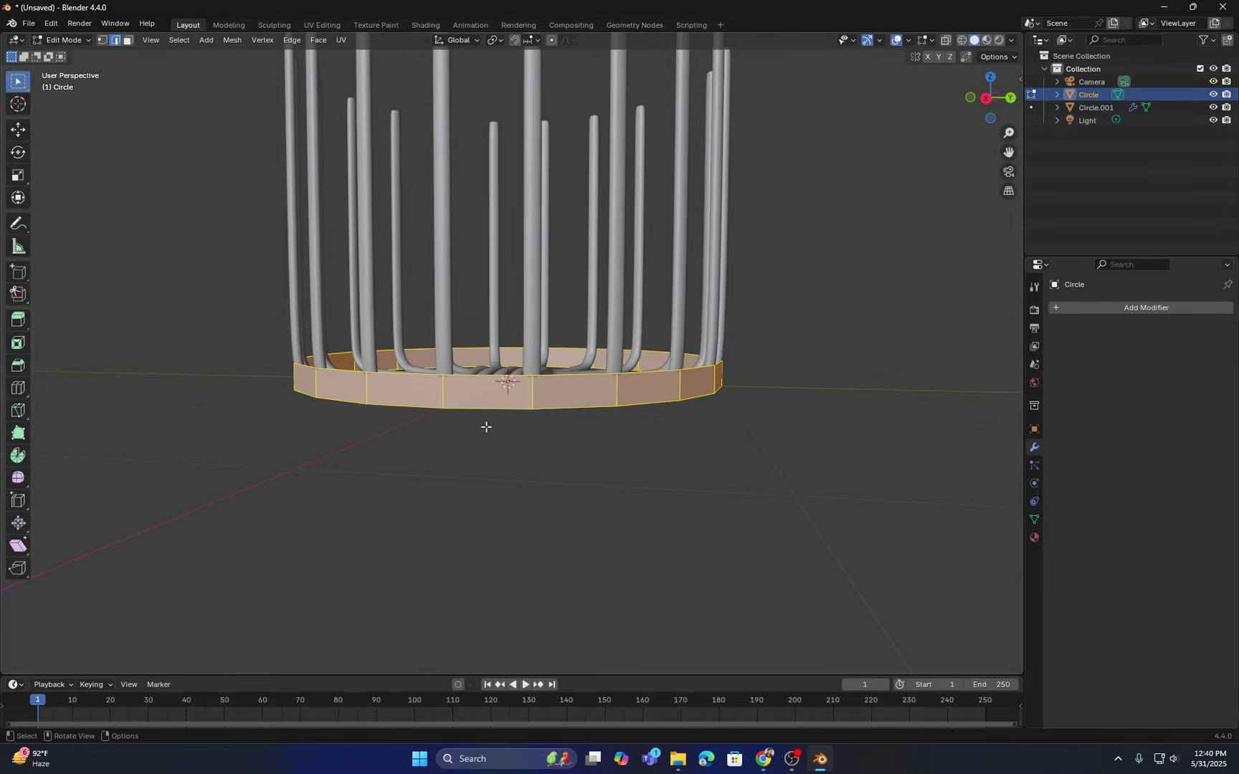
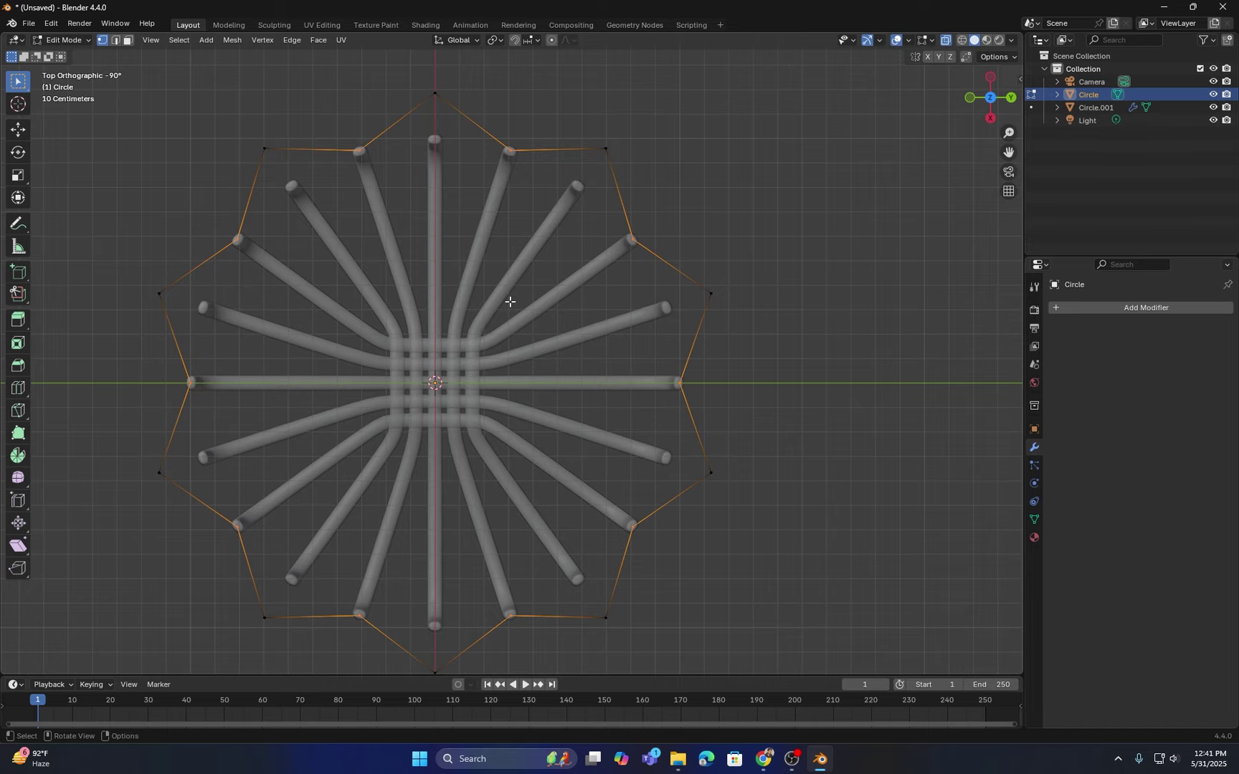
Step: Scale the selected alternate vertices of the band inward to about 0.88, then leave mesh editing with X-ray off
{"action": "middle_click_drag", "start_coordinate": [486, 272], "coordinate": [481, 289], "text": "shift"}
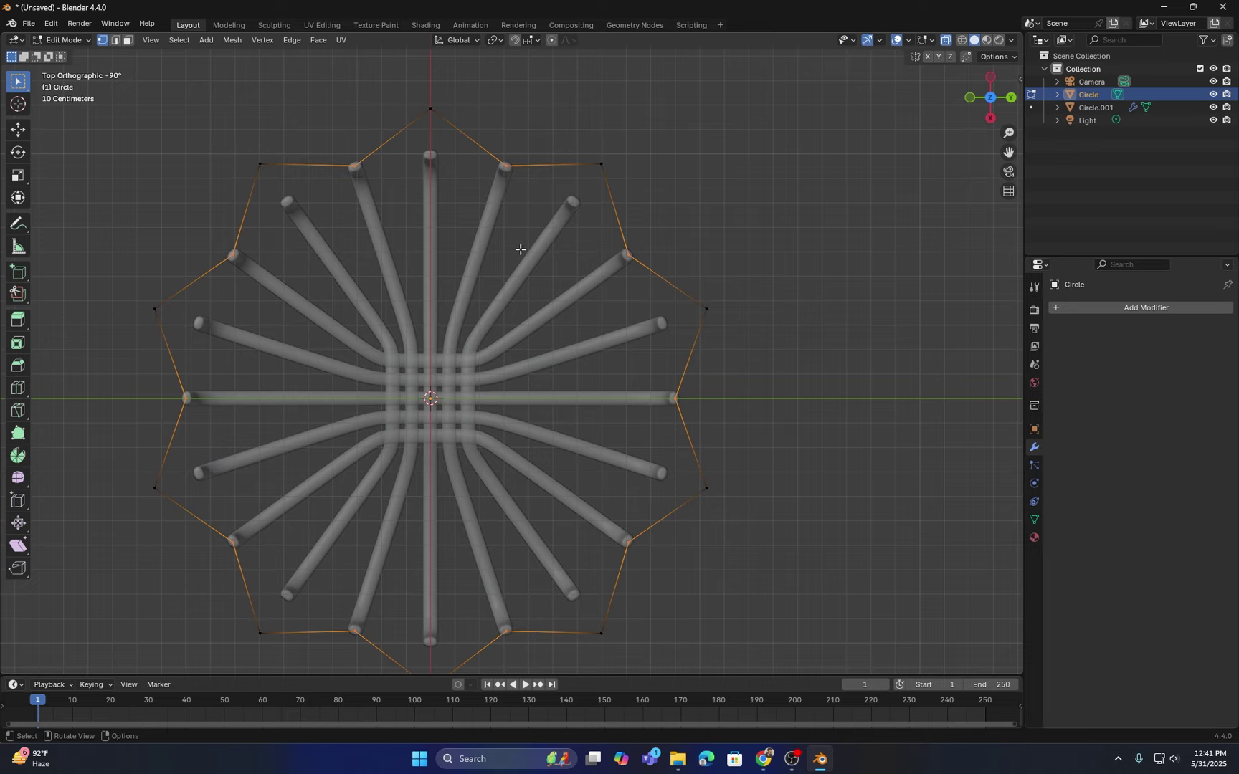
{"action": "key", "text": "s"}
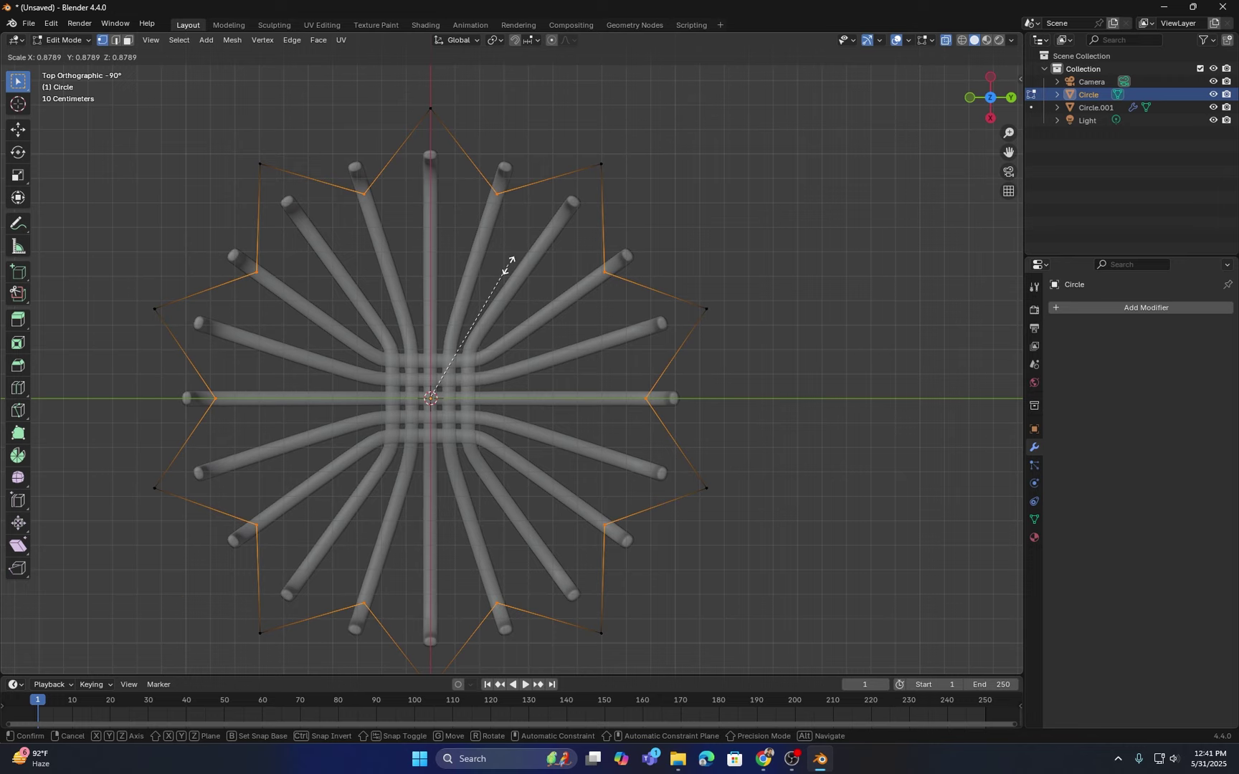
{"action": "left_click", "coordinate": [509, 262]}
{"action": "key", "text": "Tab"}
{"action": "middle_click_drag", "start_coordinate": [663, 360], "coordinate": [618, 276]}
{"action": "left_click", "coordinate": [946, 40]}
{"action": "middle_click_drag", "start_coordinate": [525, 244], "coordinate": [507, 275]}
{"action": "scroll", "coordinate": [495, 321], "scroll_direction": "up", "scroll_amount": 3}
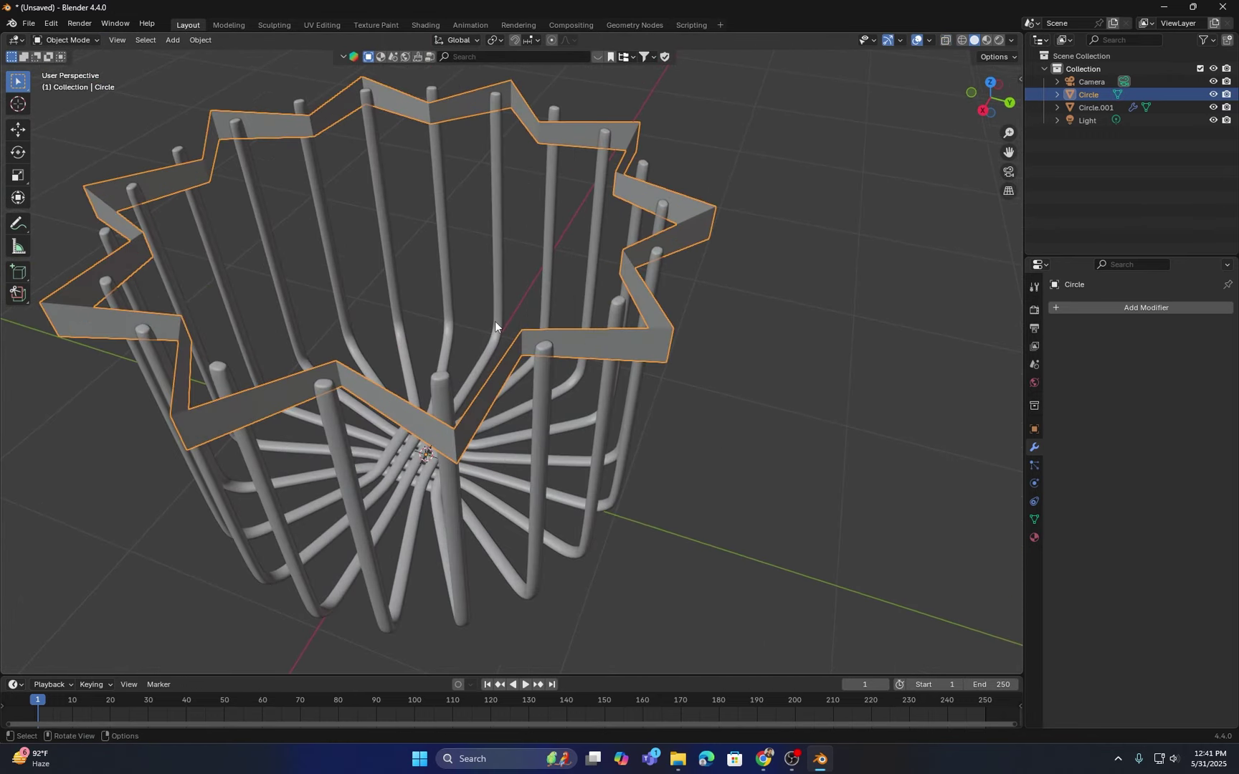
Step: Smooth the zigzag band with a Subdivision modifier at 3 viewport levels and smooth shading
{"action": "key", "text": "ctrl"}
{"action": "key", "text": "ctrl+2"}
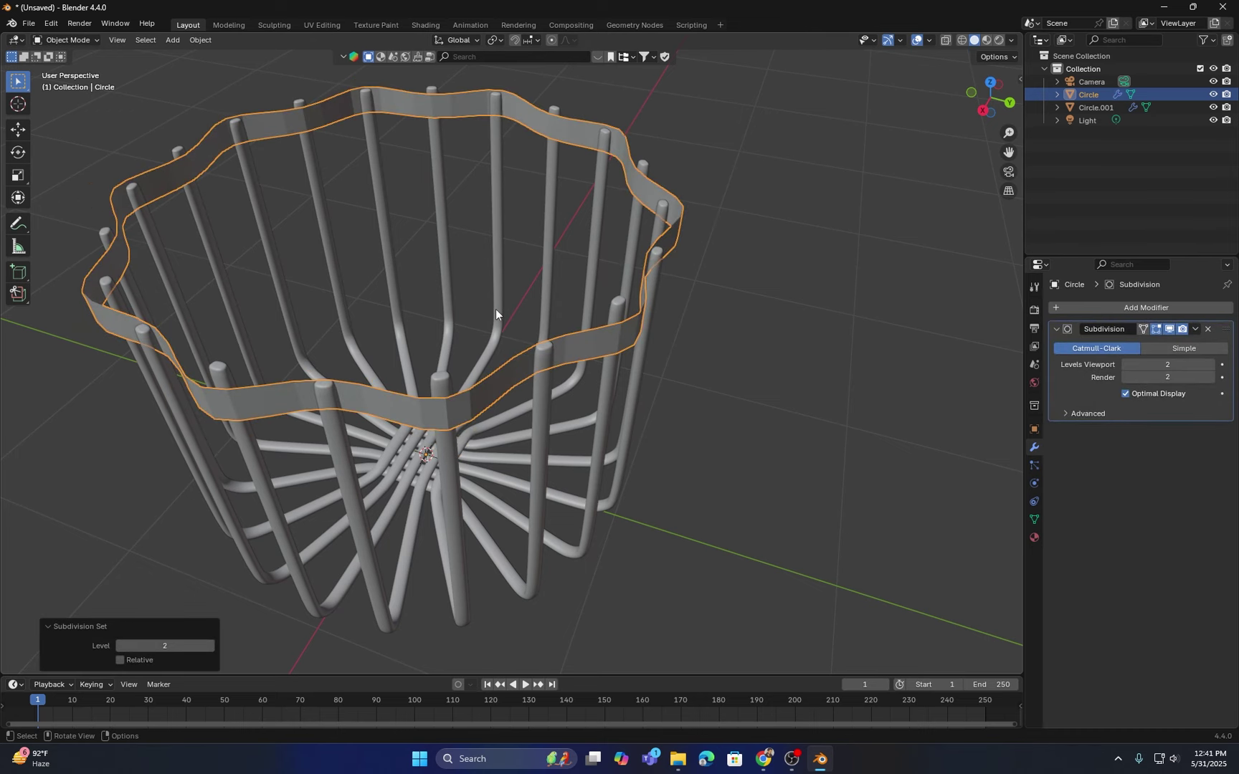
{"action": "left_click", "coordinate": [1210, 364]}
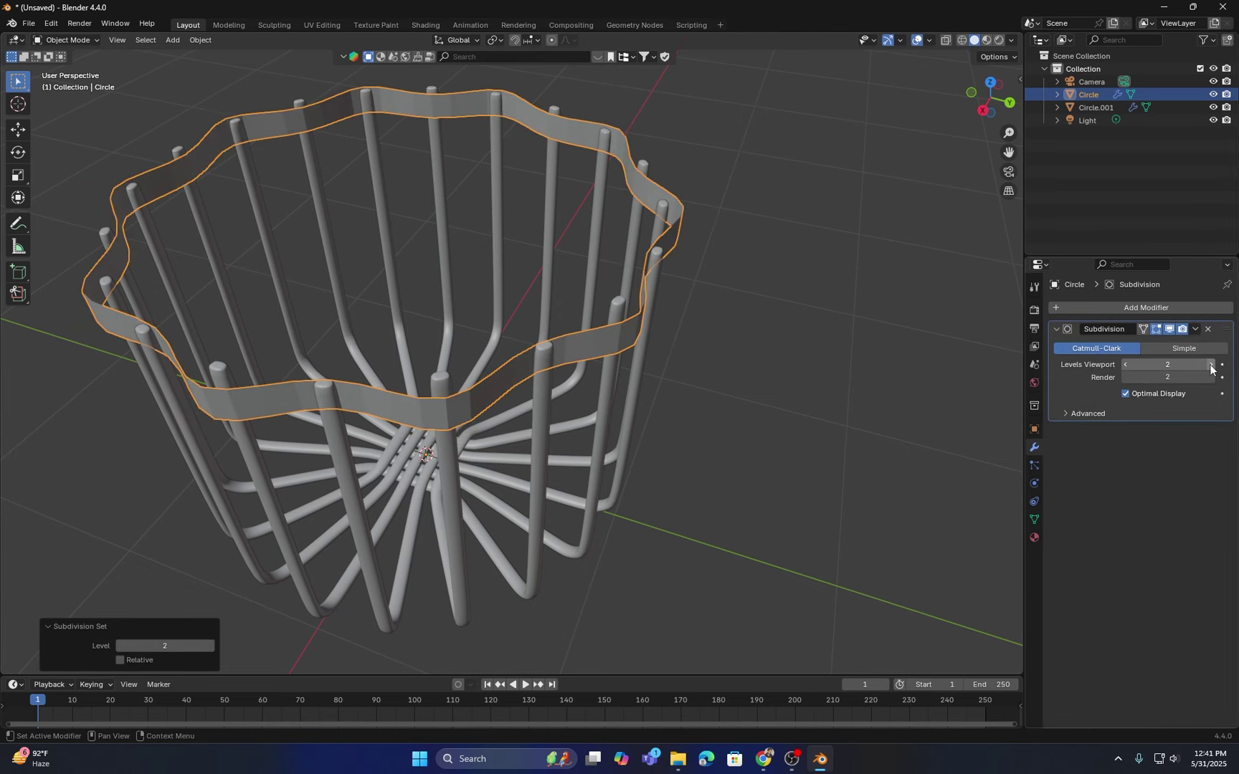
{"action": "middle_click_drag", "start_coordinate": [565, 341], "coordinate": [432, 352]}
{"action": "right_click", "coordinate": [691, 335]}
{"action": "left_click", "coordinate": [684, 336]}
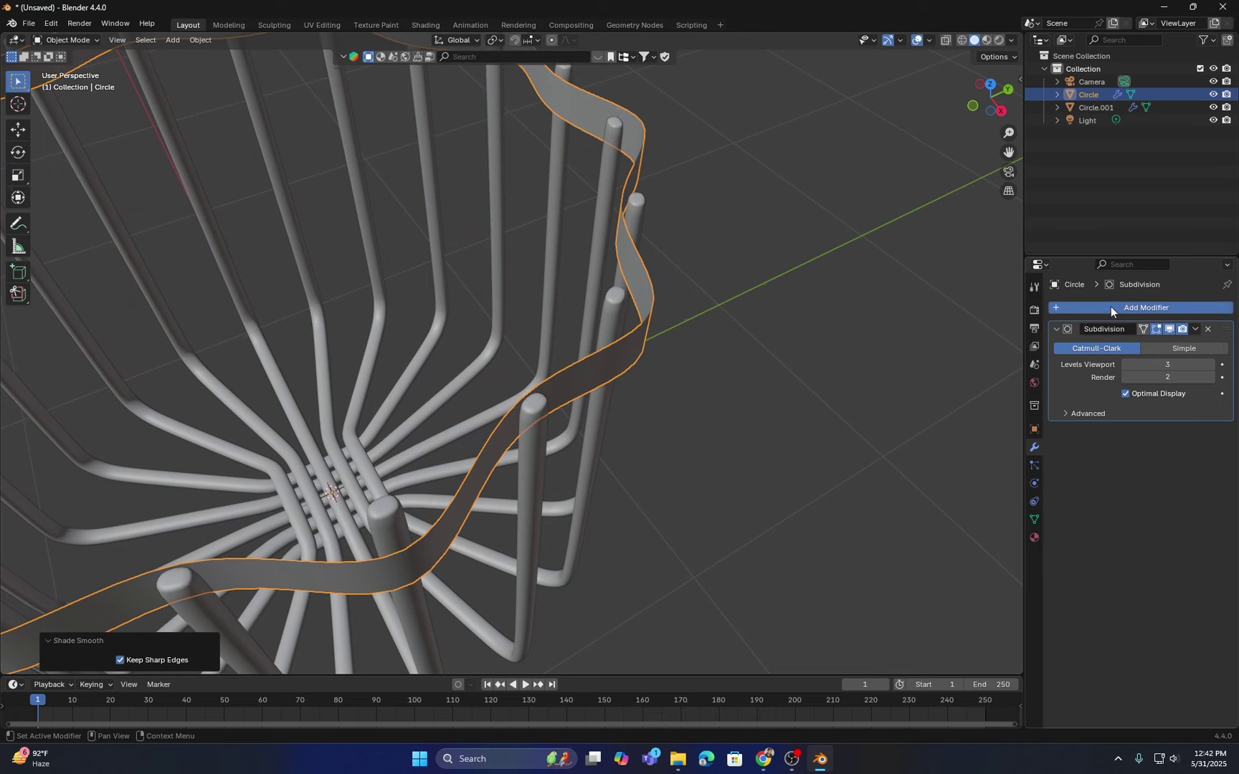
Step: Add a Solidify modifier to the band, place it above Subdivision and set its thickness to 0.067 m
{"action": "left_click", "coordinate": [1110, 306]}
{"action": "left_click", "coordinate": [1006, 333]}
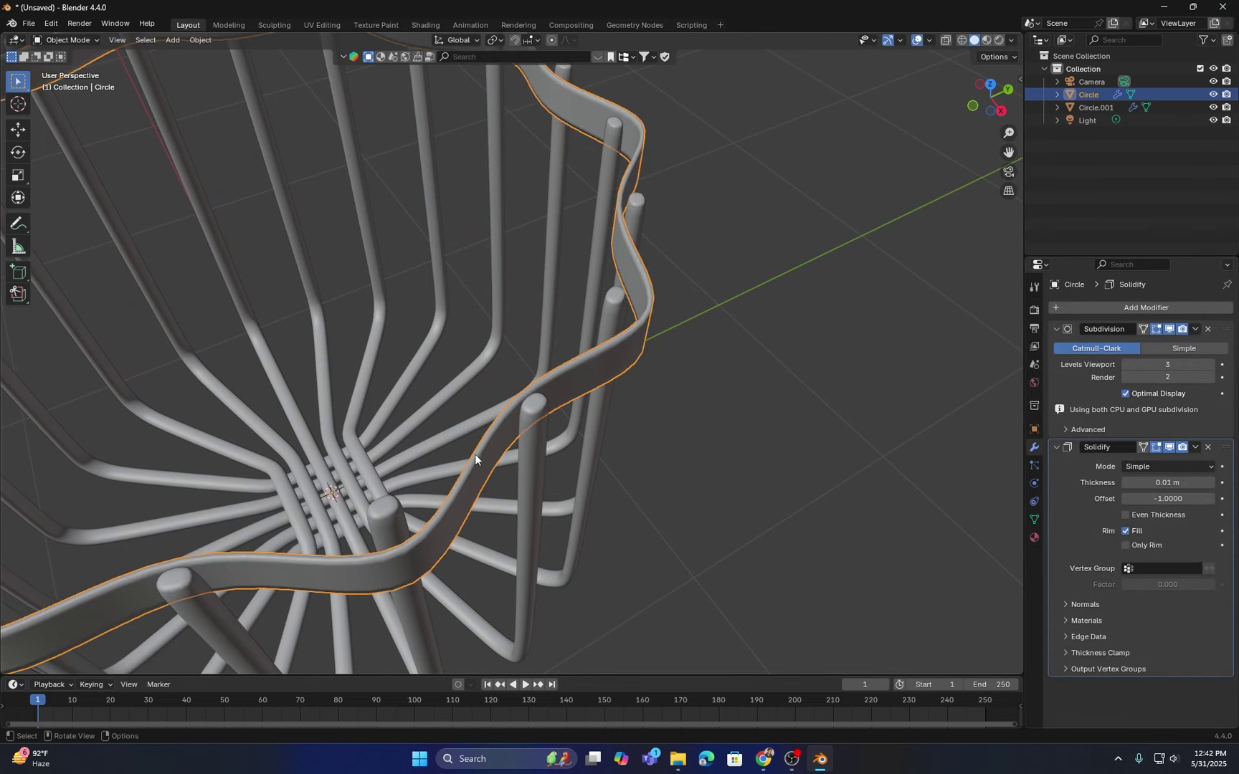
{"action": "left_click_drag", "start_coordinate": [1228, 453], "coordinate": [1215, 344]}
{"action": "scroll", "coordinate": [855, 354], "scroll_direction": "up", "scroll_amount": 4}
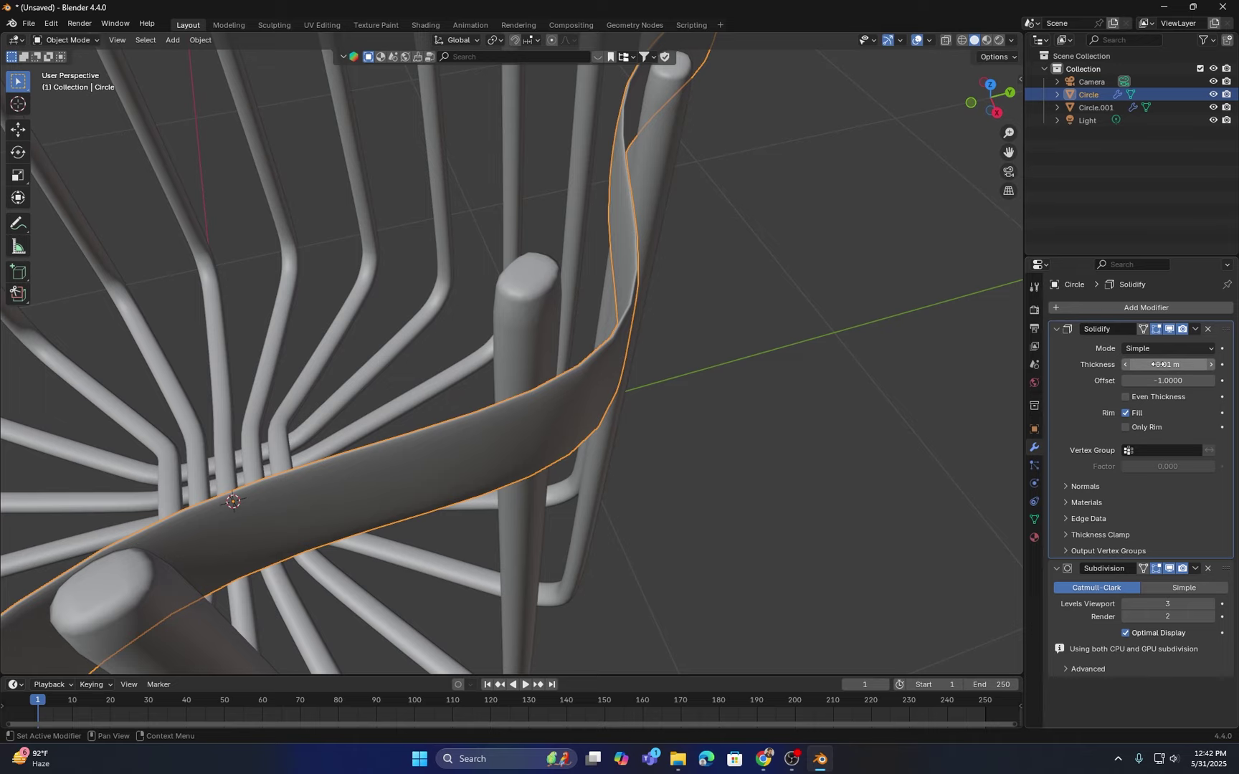
{"action": "left_click_drag", "start_coordinate": [1128, 367], "coordinate": [1182, 367]}
Step: Examine from several angles how the thickened band weaves around the upright strips
{"action": "scroll", "coordinate": [452, 394], "scroll_direction": "down", "scroll_amount": 6}
{"action": "middle_click_drag", "start_coordinate": [448, 394], "coordinate": [524, 440]}
{"action": "scroll", "coordinate": [593, 498], "scroll_direction": "up", "scroll_amount": 3}
{"action": "middle_click_drag", "start_coordinate": [592, 499], "coordinate": [514, 463], "text": "shift"}
{"action": "scroll", "coordinate": [547, 464], "scroll_direction": "up", "scroll_amount": 3}
{"action": "scroll", "coordinate": [525, 473], "scroll_direction": "down", "scroll_amount": 3}
{"action": "scroll", "coordinate": [459, 443], "scroll_direction": "down", "scroll_amount": 2}
{"action": "middle_click_drag", "start_coordinate": [421, 430], "coordinate": [609, 430], "text": "shift"}
{"action": "middle_click_drag", "start_coordinate": [610, 418], "coordinate": [509, 342]}
{"action": "scroll", "coordinate": [602, 445], "scroll_direction": "up", "scroll_amount": 3}
{"action": "mouse_move", "coordinate": [517, 355]}
{"action": "middle_mouse_down"}
{"action": "mouse_move", "coordinate": [483, 343]}
{"action": "mouse_move", "coordinate": [495, 352]}
{"action": "middle_mouse_up"}
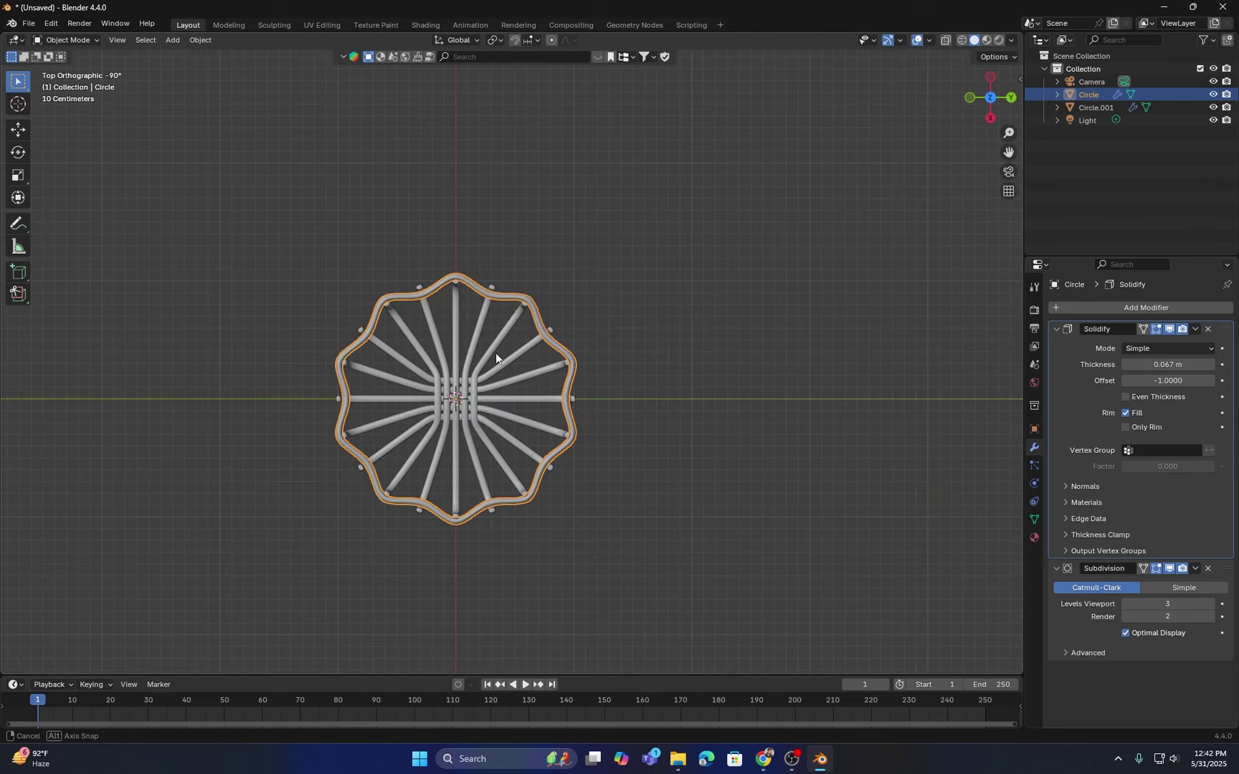
Step: Return to mesh editing in the top view and scale the band's selected inner vertices outward by about 1.013
{"action": "scroll", "coordinate": [500, 353], "scroll_direction": "up", "scroll_amount": 3}
{"action": "middle_click_drag", "start_coordinate": [436, 268], "coordinate": [514, 362], "text": "shift"}
{"action": "scroll", "coordinate": [514, 359], "scroll_direction": "up", "scroll_amount": 3}
{"action": "middle_click_drag", "start_coordinate": [494, 315], "coordinate": [560, 377], "text": "shift"}
{"action": "scroll", "coordinate": [432, 384], "scroll_direction": "up", "scroll_amount": 4}
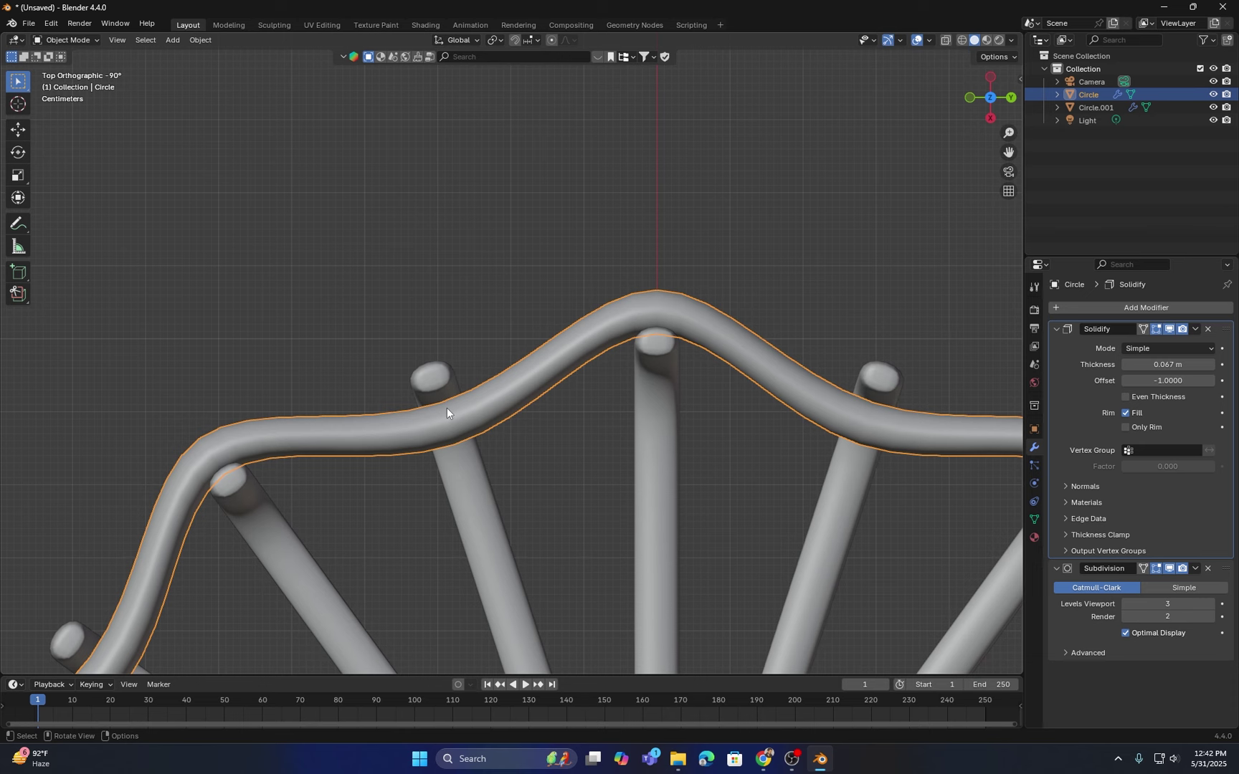
{"action": "key", "text": "Tab"}
{"action": "scroll", "coordinate": [446, 407], "scroll_direction": "down", "scroll_amount": 5}
{"action": "scroll", "coordinate": [522, 372], "scroll_direction": "up", "scroll_amount": 4}
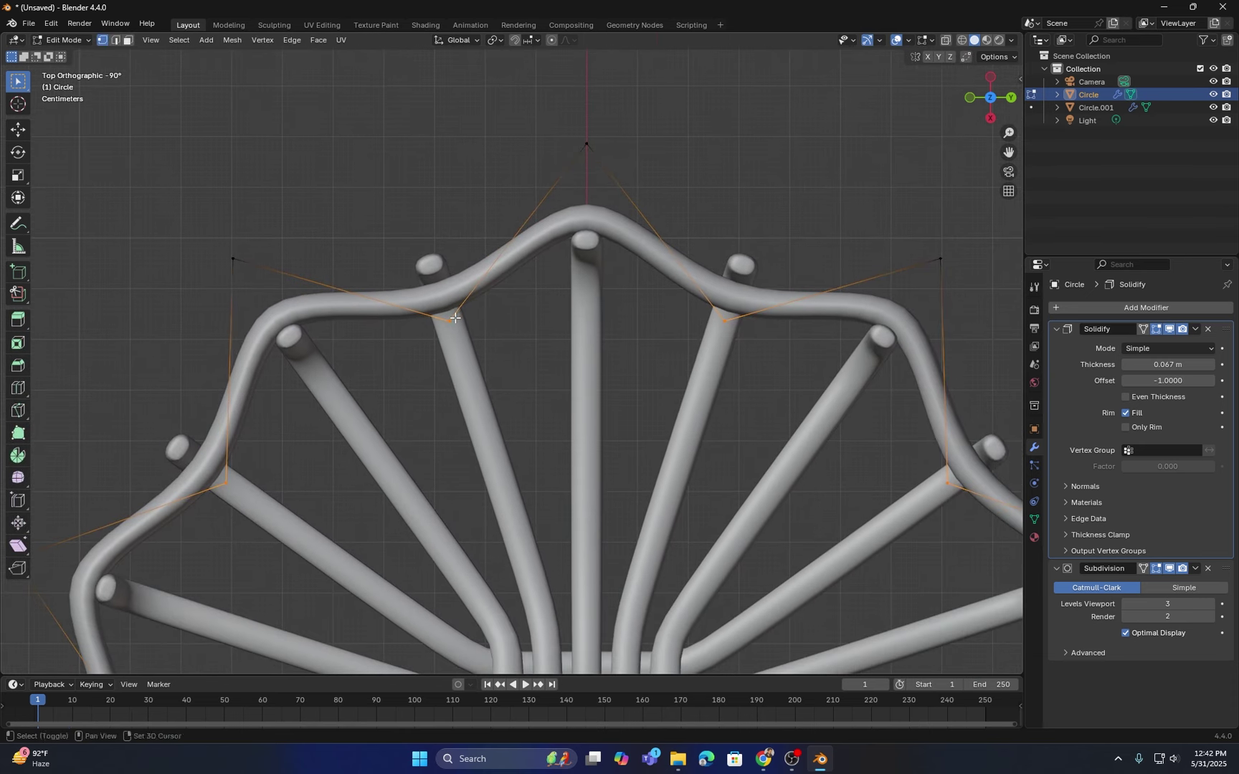
{"action": "key", "text": "s"}
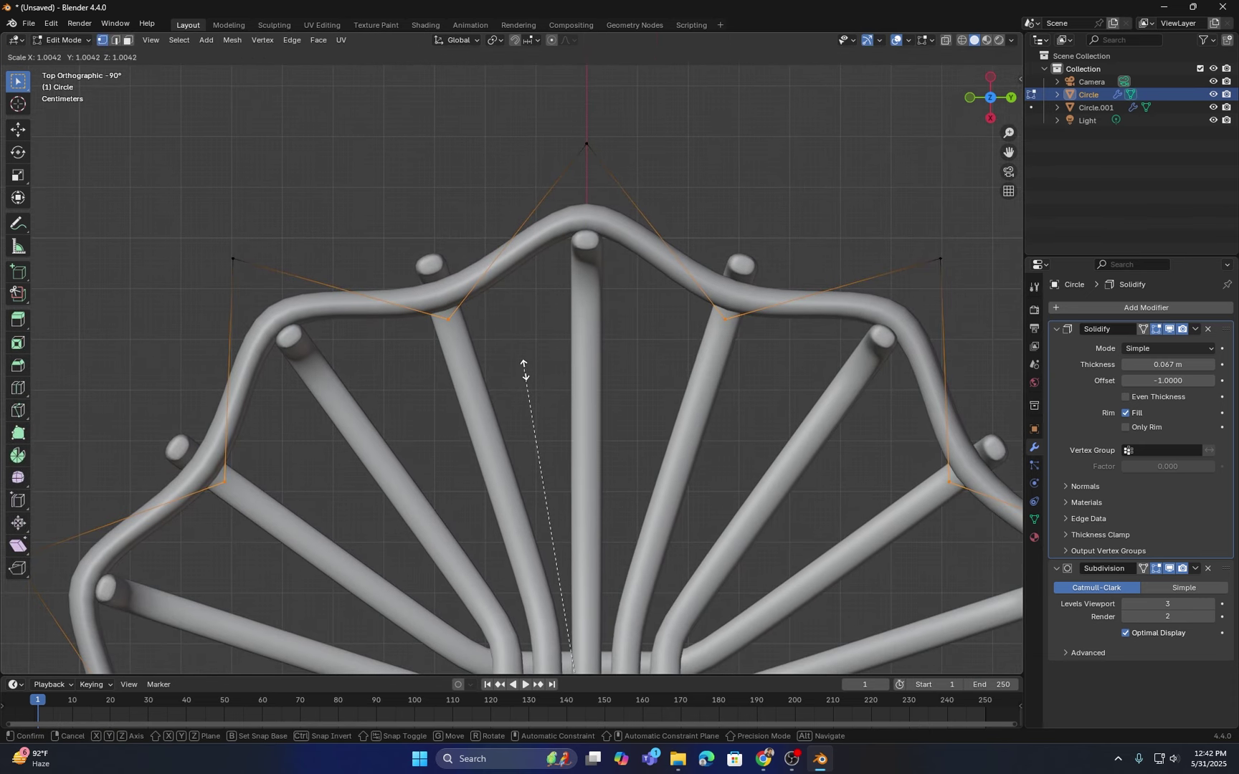
{"action": "left_click", "coordinate": [524, 367]}
Step: Check the band's fit around the strips from above, leave mesh editing and view the basket from the right
{"action": "scroll", "coordinate": [462, 361], "scroll_direction": "down", "scroll_amount": 5}
{"action": "middle_click_drag", "start_coordinate": [462, 361], "coordinate": [392, 219], "text": "shift"}
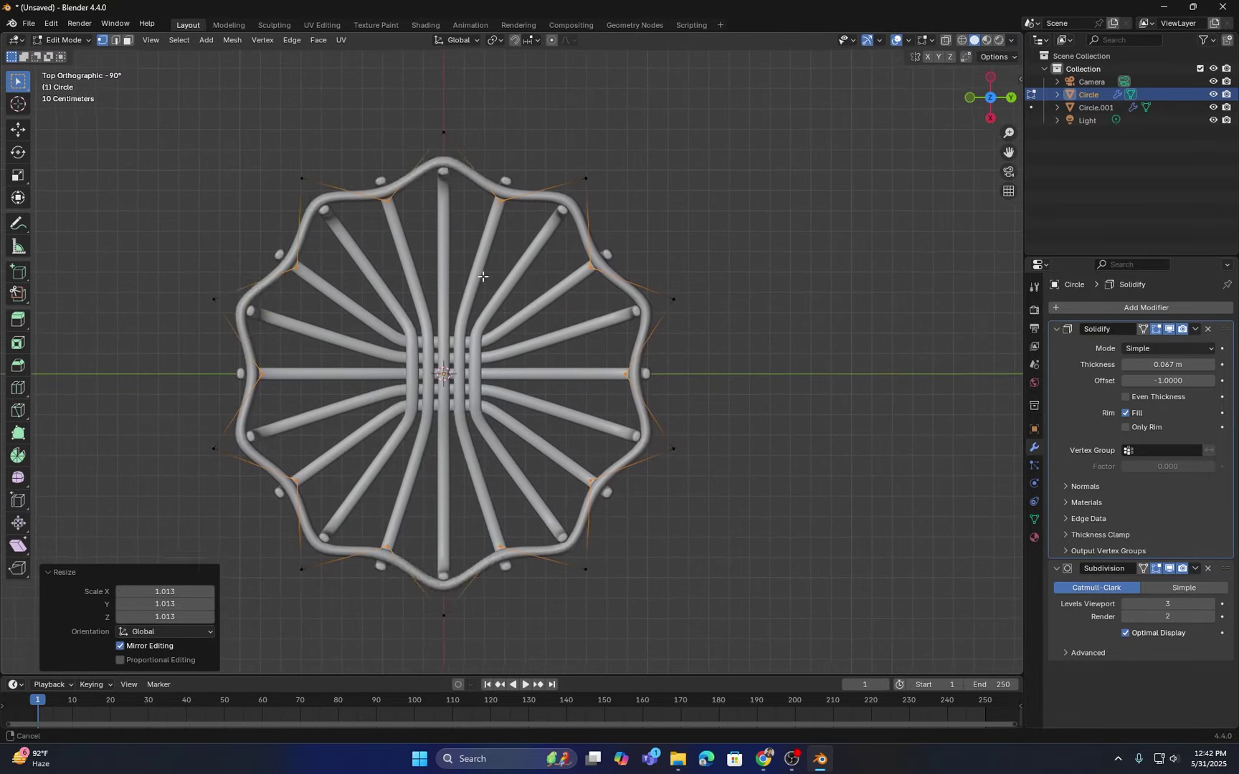
{"action": "middle_click_drag", "start_coordinate": [676, 431], "coordinate": [502, 351], "text": "shift"}
{"action": "scroll", "coordinate": [462, 361], "scroll_direction": "up", "scroll_amount": 2}
{"action": "scroll", "coordinate": [462, 360], "scroll_direction": "up", "scroll_amount": 3}
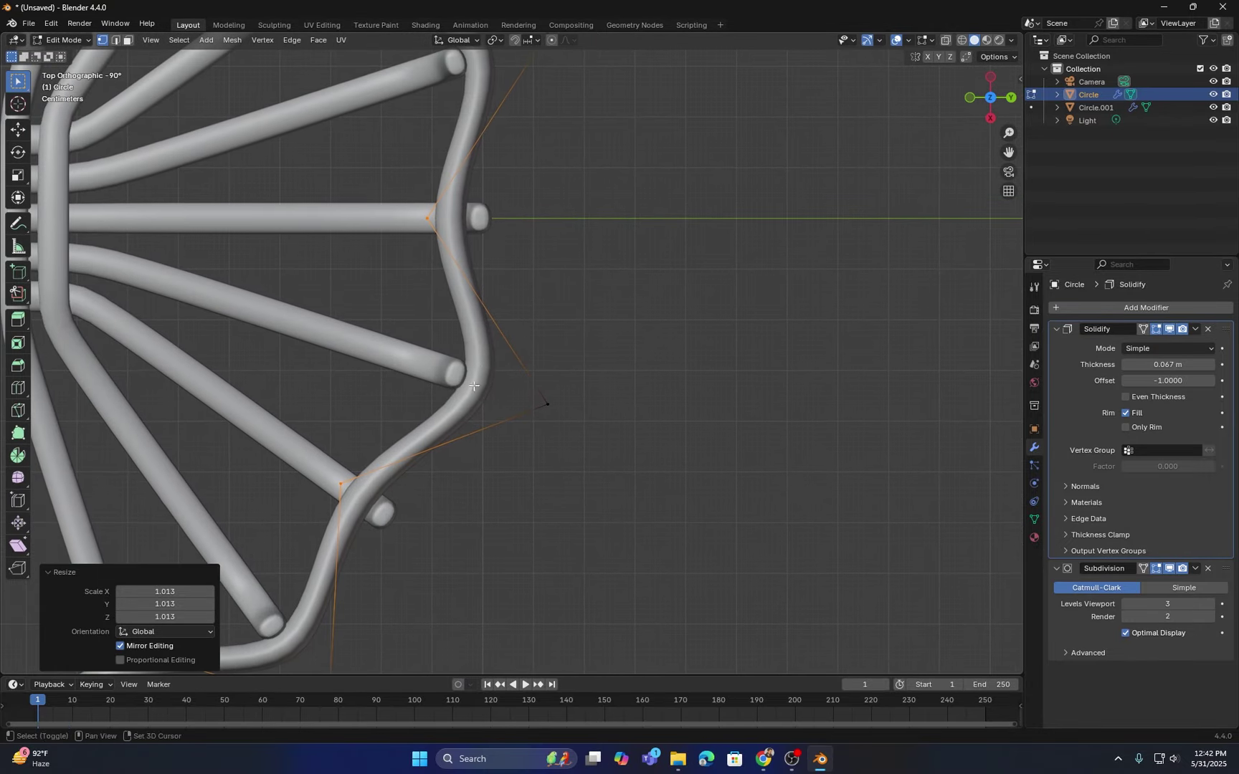
{"action": "scroll", "coordinate": [468, 349], "scroll_direction": "down", "scroll_amount": 7}
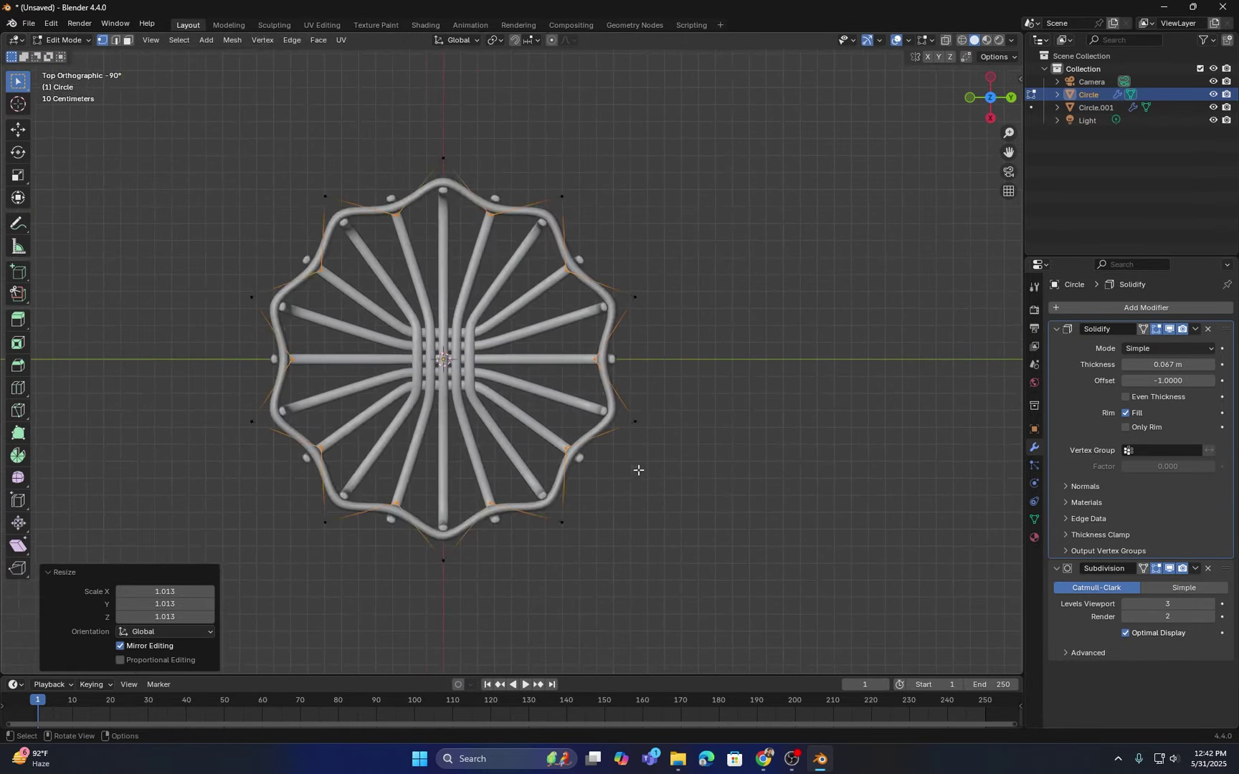
{"action": "middle_click_drag", "start_coordinate": [635, 470], "coordinate": [627, 374]}
{"action": "key", "text": "Tab"}
{"action": "middle_click_drag", "start_coordinate": [489, 375], "coordinate": [572, 351]}
{"action": "scroll", "coordinate": [445, 233], "scroll_direction": "up", "scroll_amount": 2}
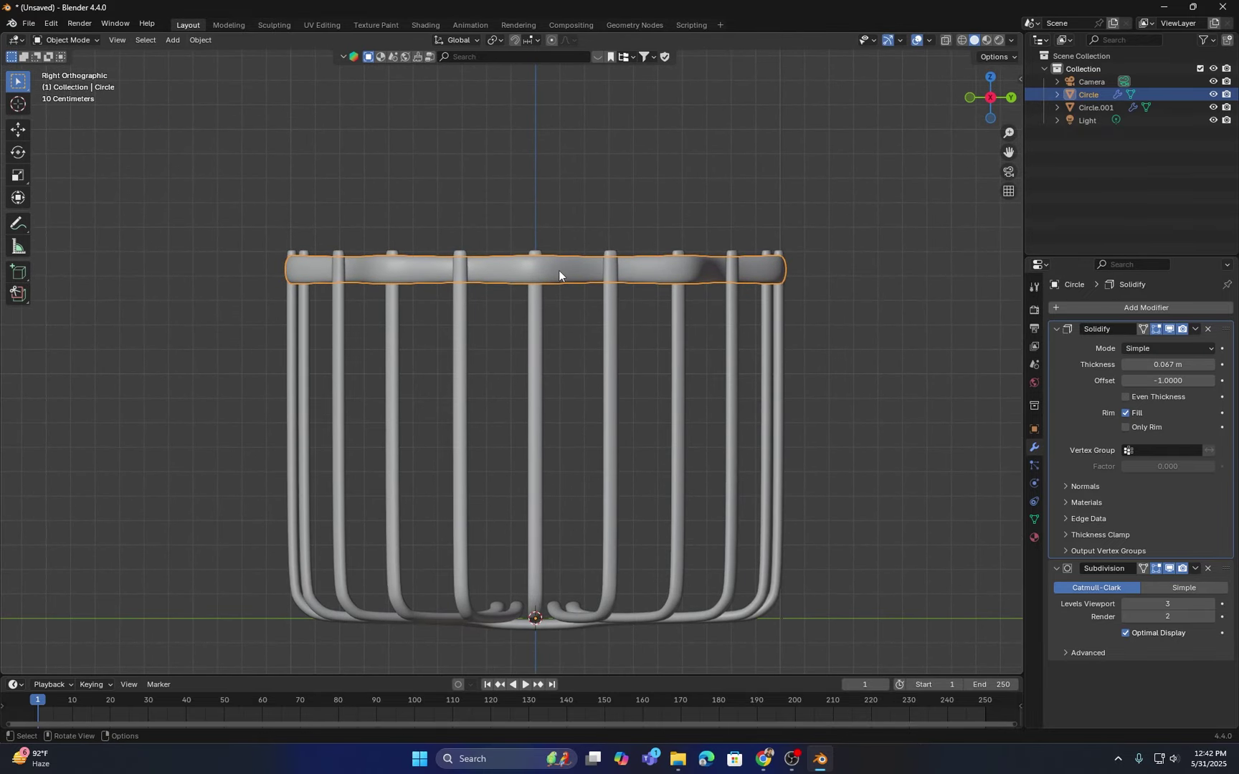
Step: Duplicate the woven band and move the copy about 0.129 m straight down along Z
{"action": "key", "text": "shift+d"}
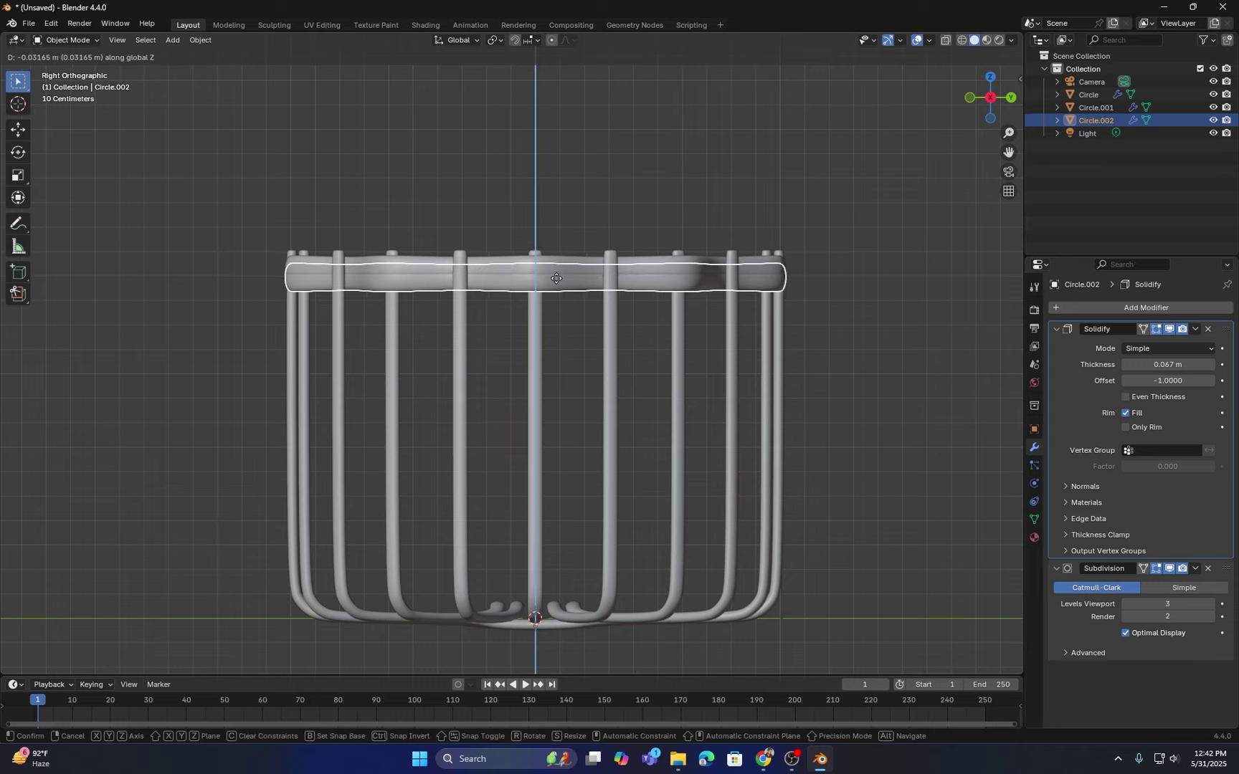
{"action": "key", "text": "z"}
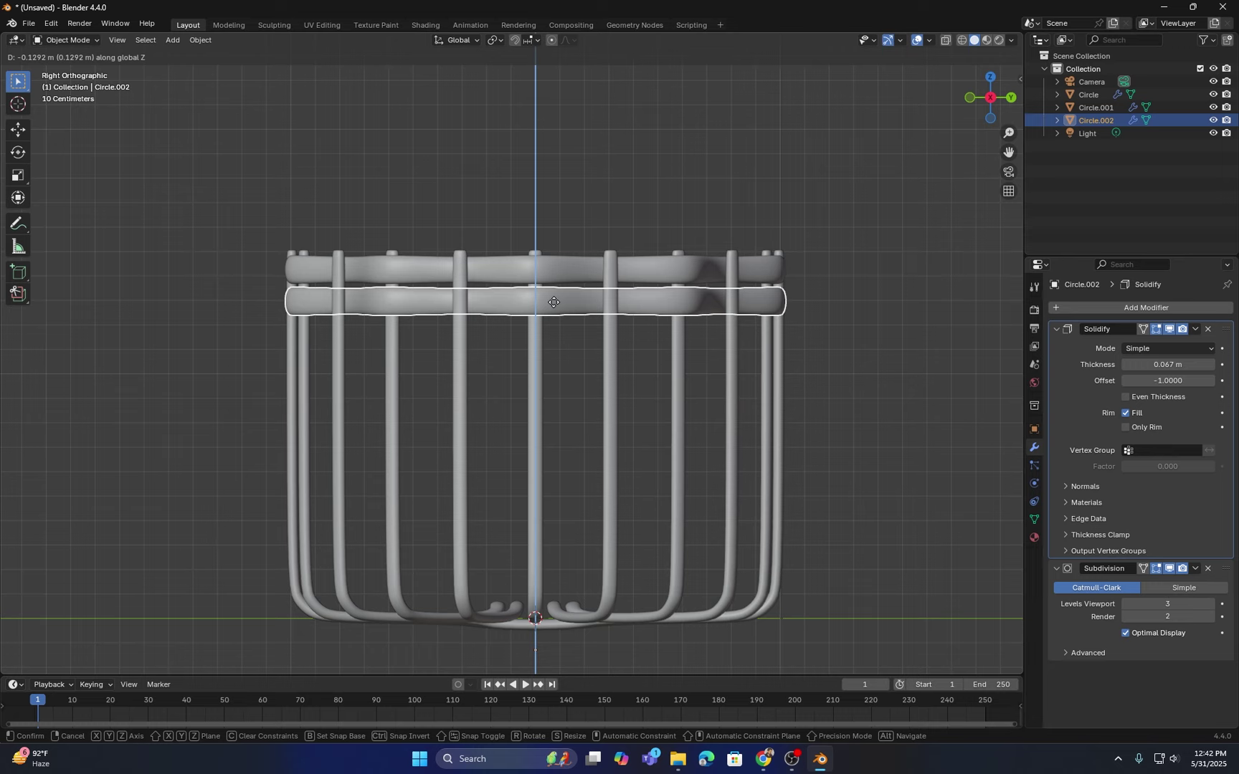
{"action": "left_click", "coordinate": [553, 302]}
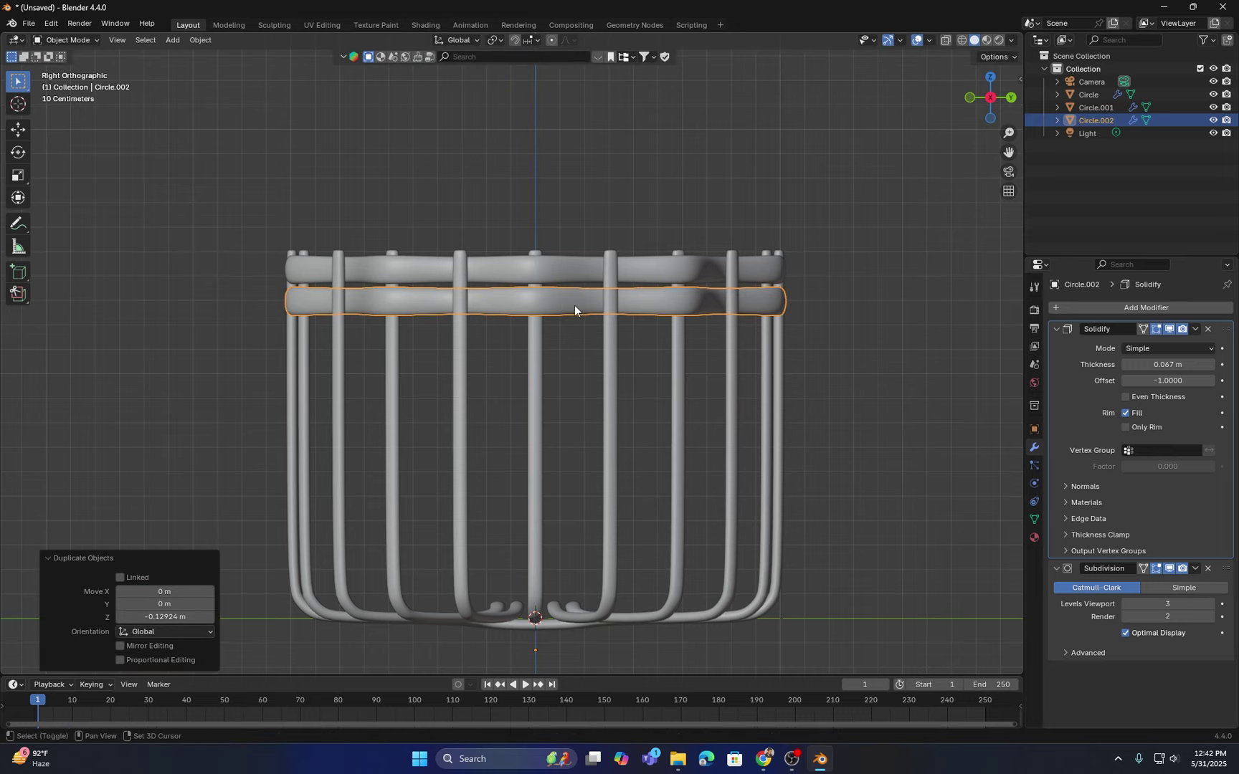
Step: Repeat the downward band duplication ten times to fill the basket's side down to the base
{"action": "key", "text": "shift+r"}
{"action": "key", "text": "shift+r"}
{"action": "key", "text": "shift+r"}
{"action": "key", "text": "shift+r"}
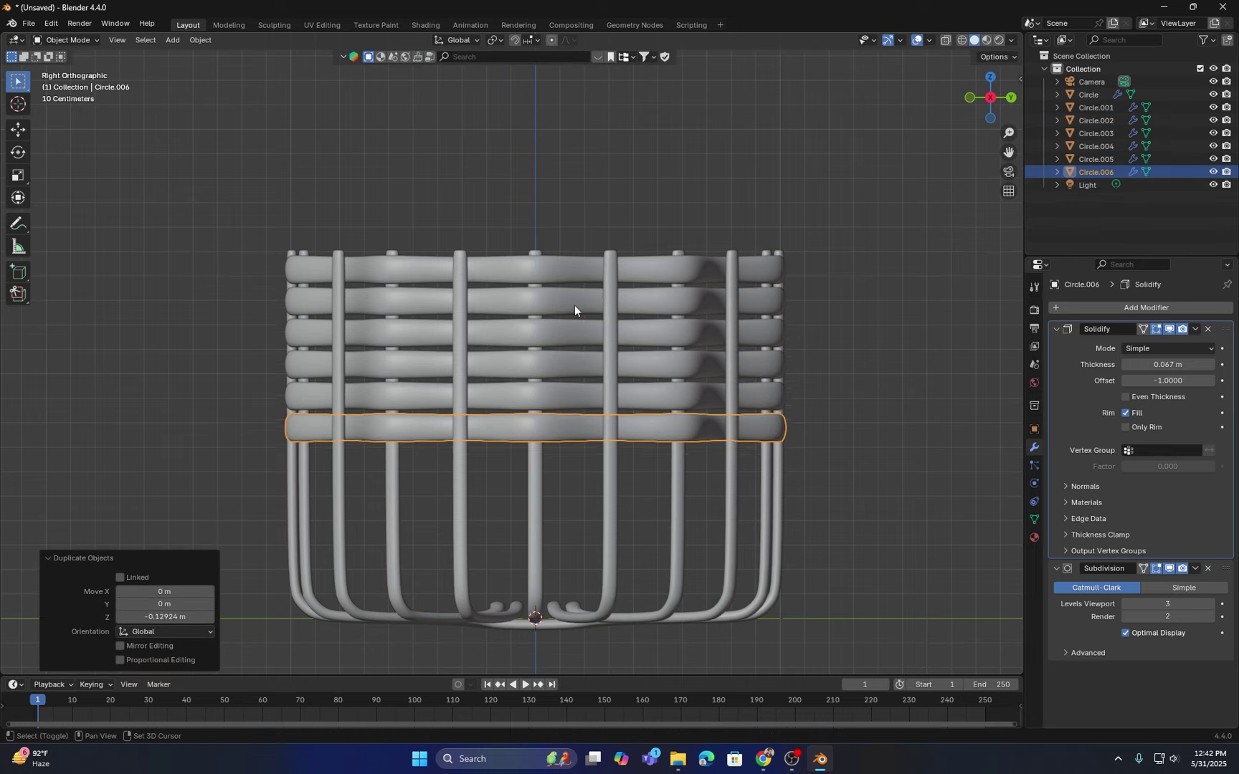
{"action": "key", "text": "shift+r"}
{"action": "key", "text": "shift+r"}
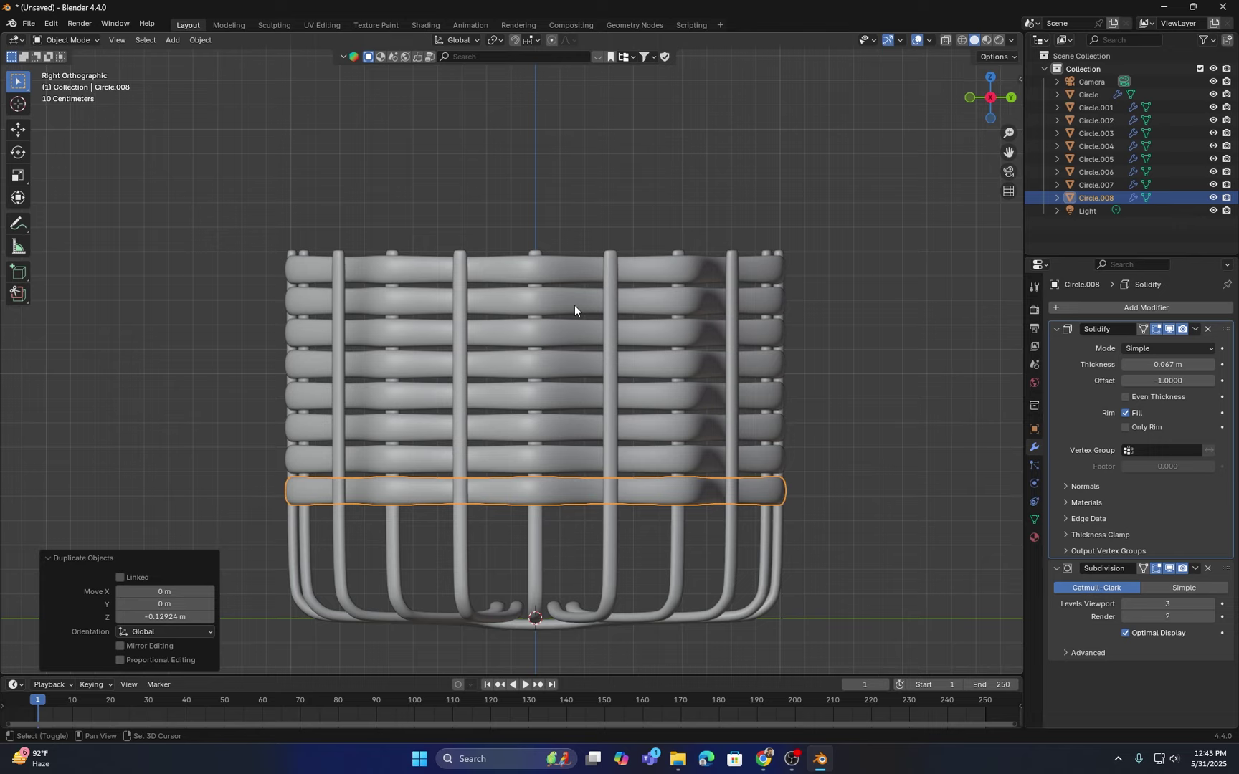
{"action": "key", "text": "shift+r"}
{"action": "key", "text": "shift+r"}
{"action": "key", "text": "shift+r"}
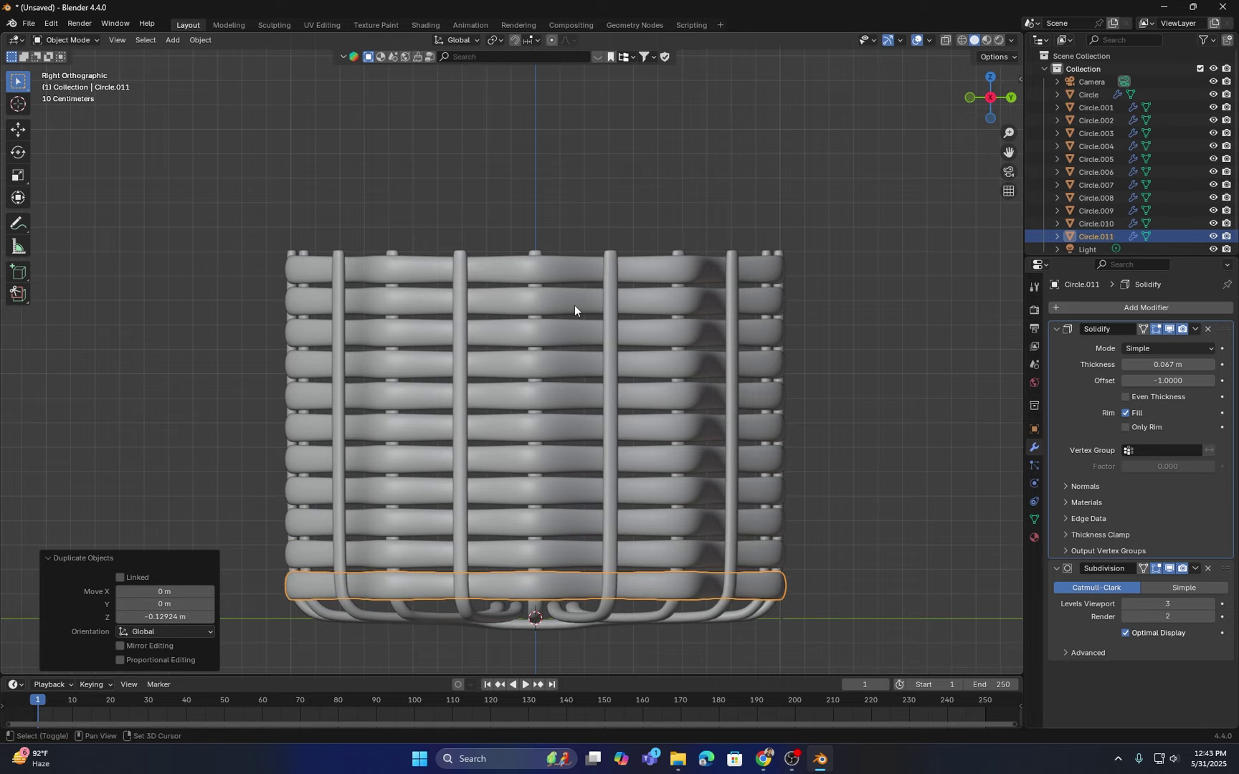
{"action": "key", "text": "shift+r"}
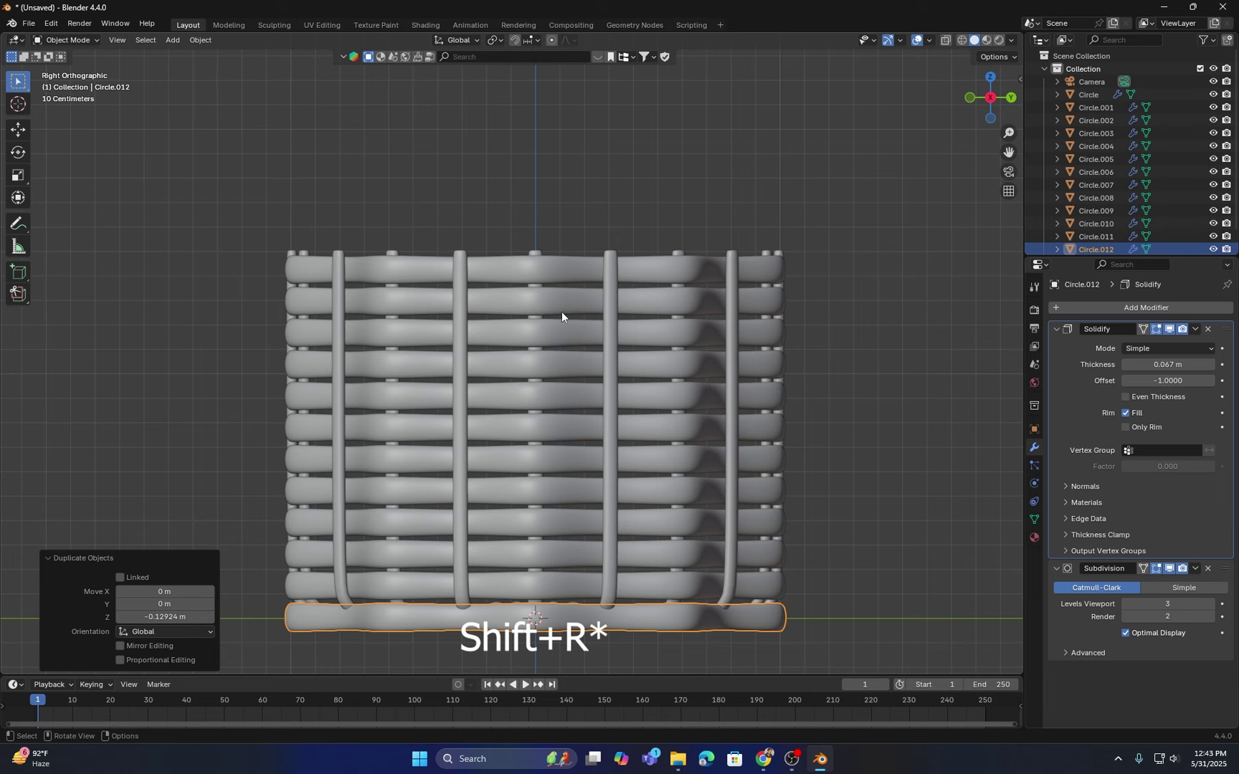
Step: Select every second band from the second one down to the lowest and rotate them about -17.9° around Z in the top view
{"action": "scroll", "coordinate": [555, 313], "scroll_direction": "down", "scroll_amount": 2}
{"action": "scroll", "coordinate": [505, 430], "scroll_direction": "up", "scroll_amount": 1}
{"action": "middle_click_drag", "start_coordinate": [499, 449], "coordinate": [498, 304], "text": "shift"}
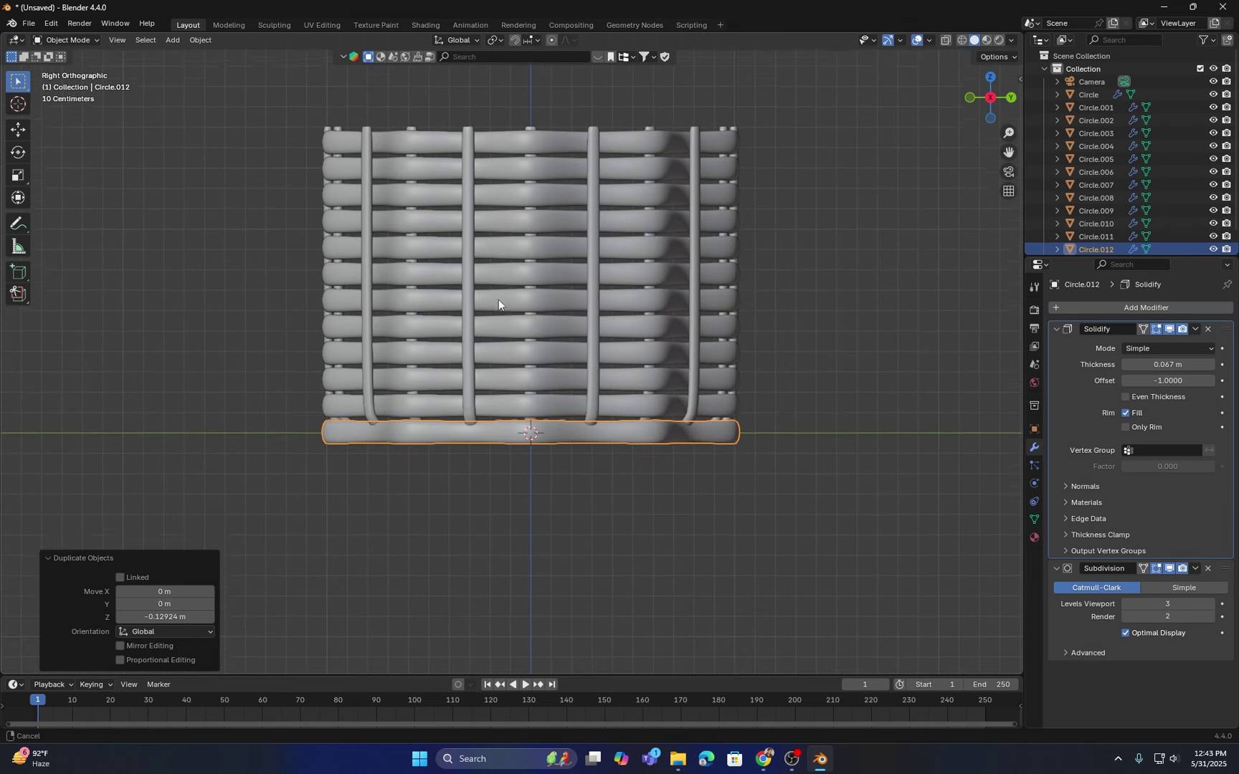
{"action": "scroll", "coordinate": [533, 406], "scroll_direction": "up", "scroll_amount": 3}
{"action": "middle_click_drag", "start_coordinate": [533, 407], "coordinate": [535, 348], "text": "shift"}
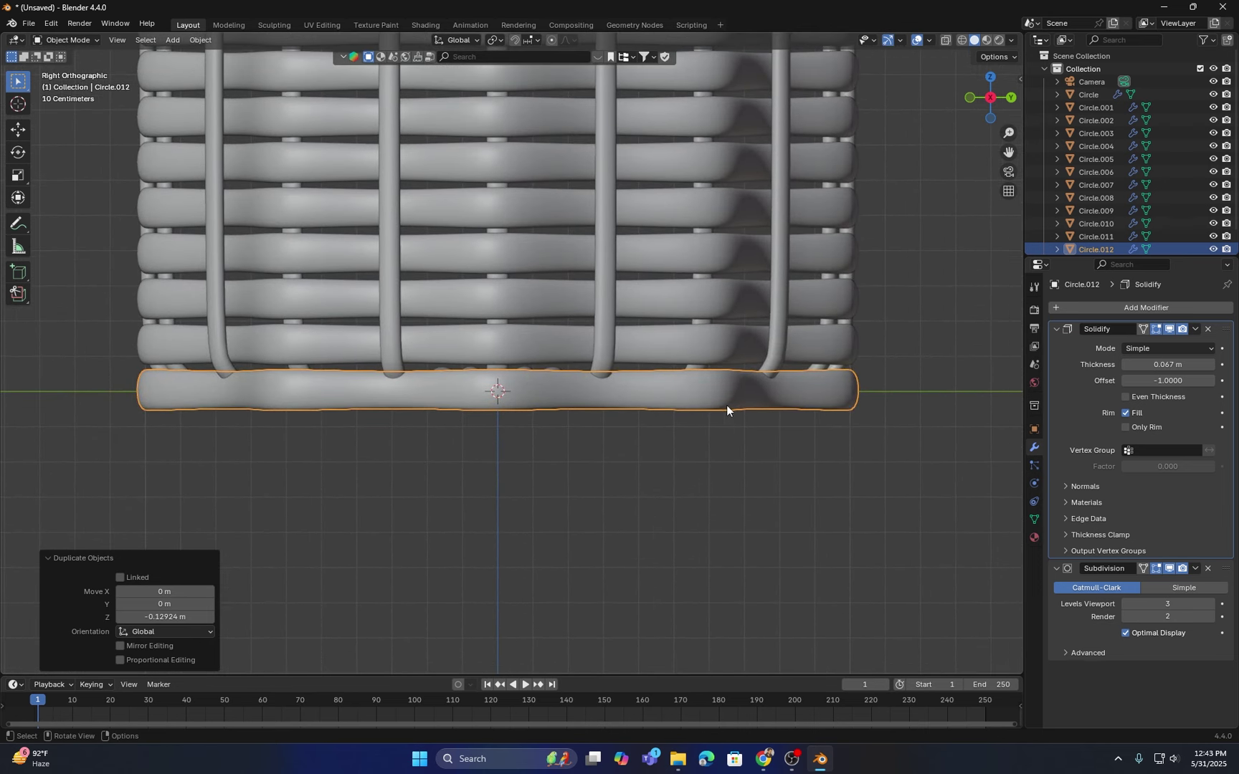
{"action": "scroll", "coordinate": [552, 412], "scroll_direction": "down", "scroll_amount": 2}
{"action": "middle_click_drag", "start_coordinate": [528, 409], "coordinate": [527, 509], "text": "shift"}
{"action": "left_click", "coordinate": [477, 222]}
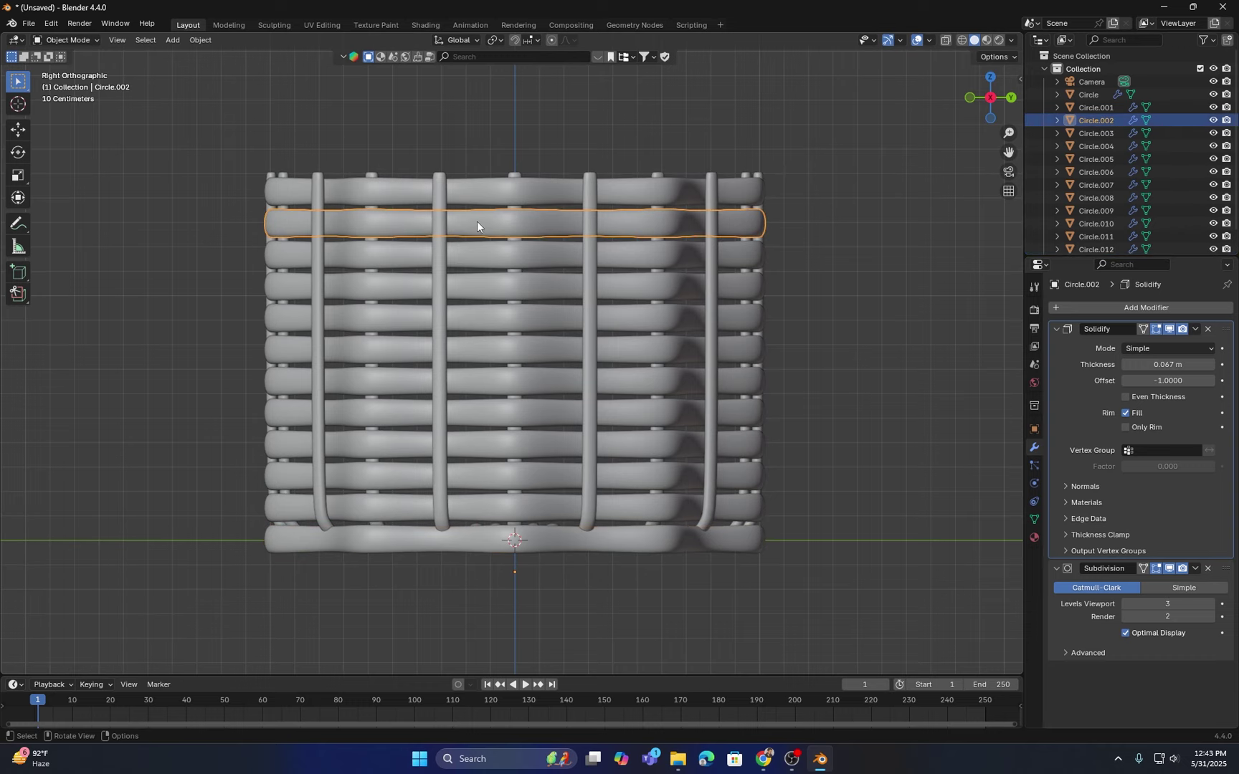
{"action": "left_click", "coordinate": [480, 286], "text": "shift"}
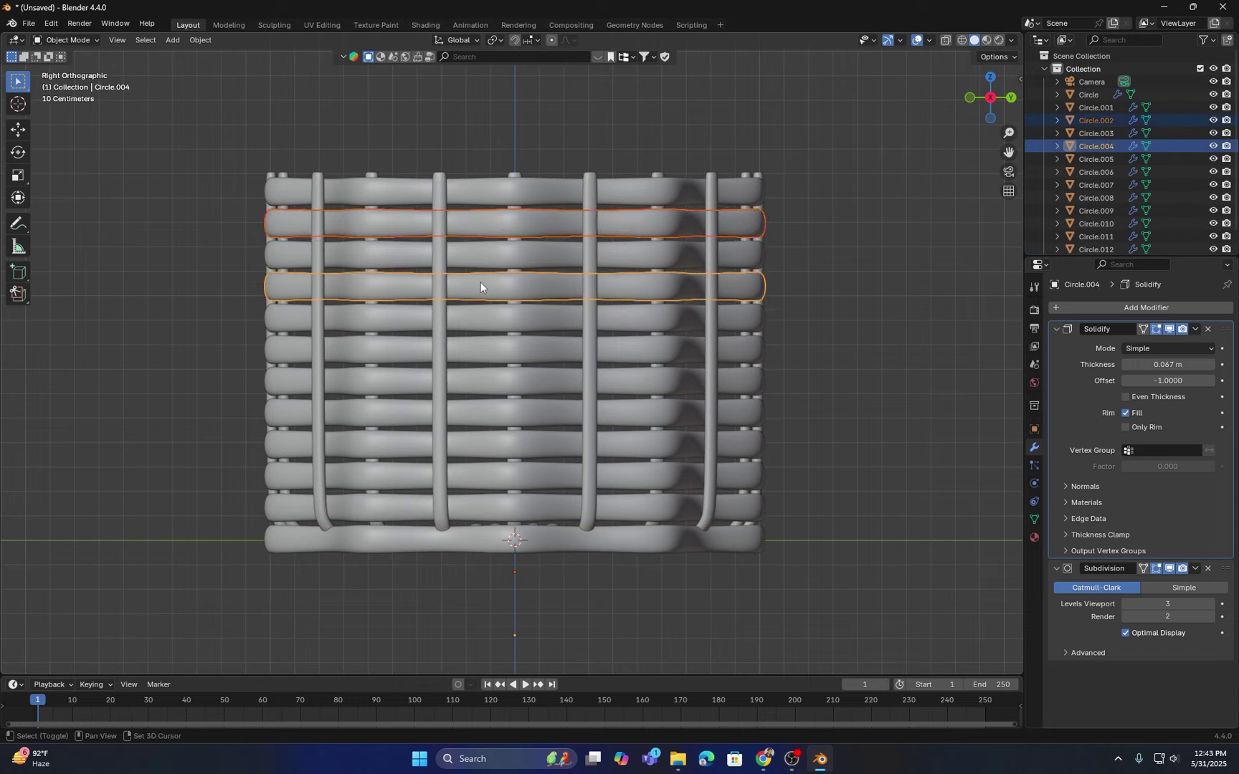
{"action": "left_click", "coordinate": [474, 348], "text": "shift"}
{"action": "left_click", "coordinate": [478, 412], "text": "shift"}
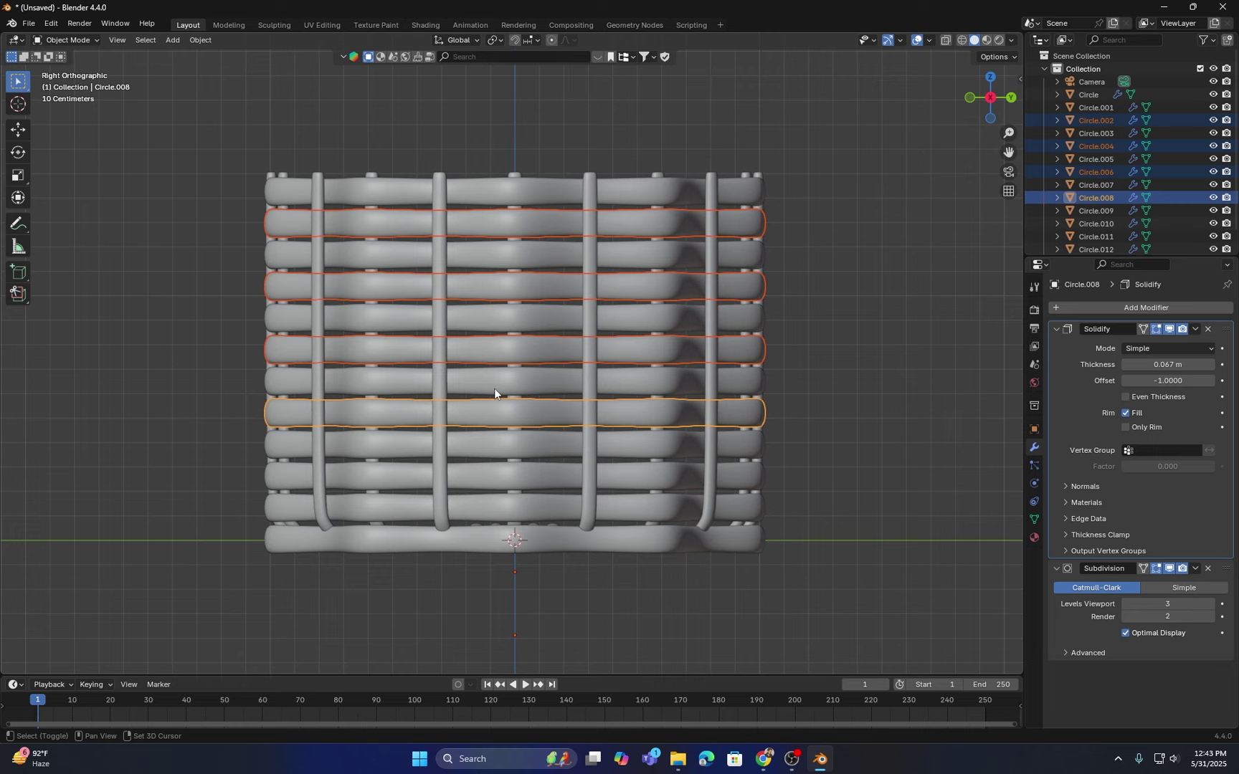
{"action": "left_click", "coordinate": [467, 475], "text": "shift"}
{"action": "left_click", "coordinate": [461, 532], "text": "shift"}
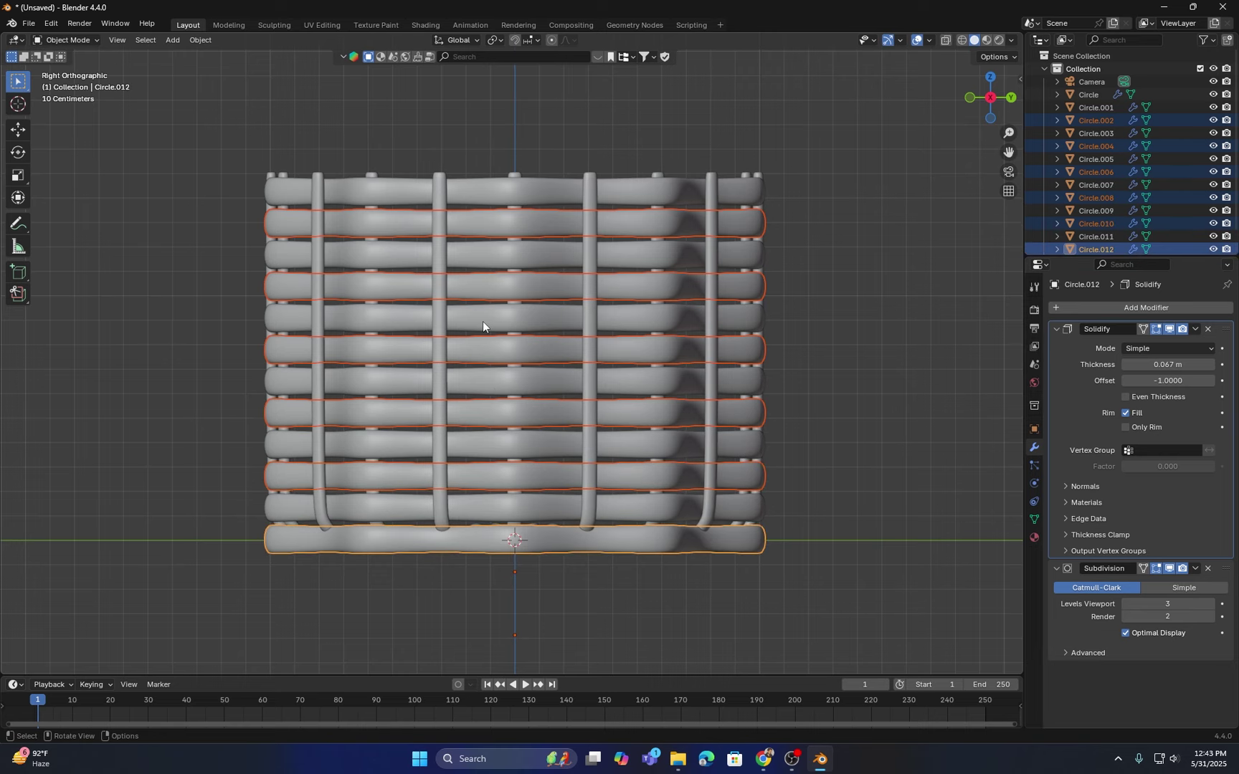
{"action": "scroll", "coordinate": [483, 321], "scroll_direction": "down", "scroll_amount": 2}
{"action": "middle_click_drag", "start_coordinate": [474, 297], "coordinate": [548, 326]}
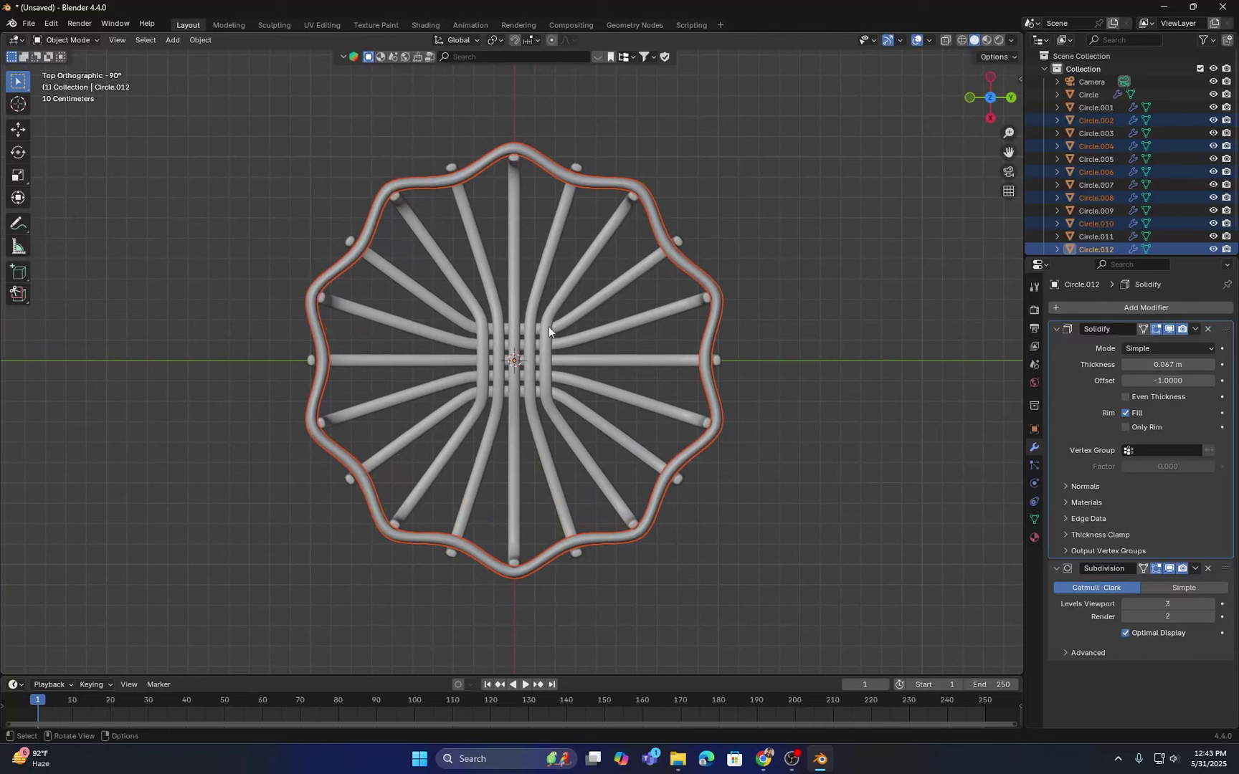
{"action": "key", "text": "r"}
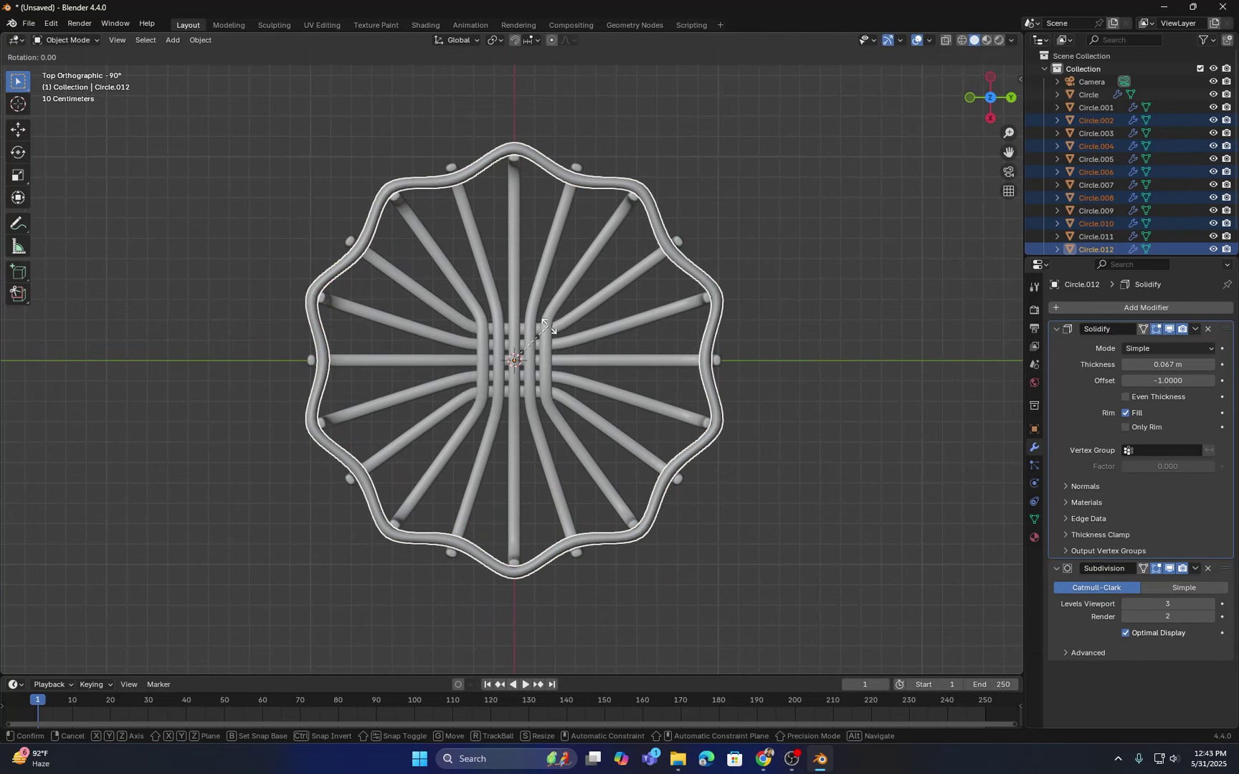
{"action": "key", "text": "z"}
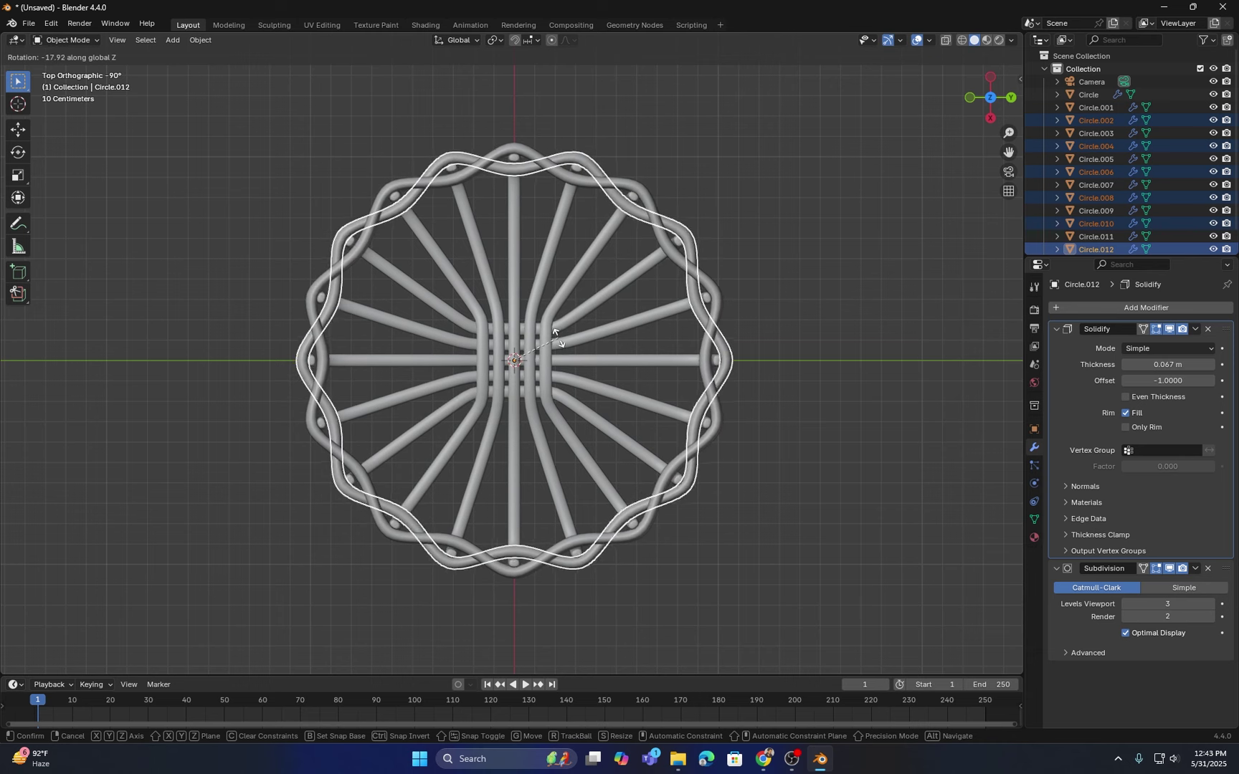
{"action": "left_click", "coordinate": [555, 332]}
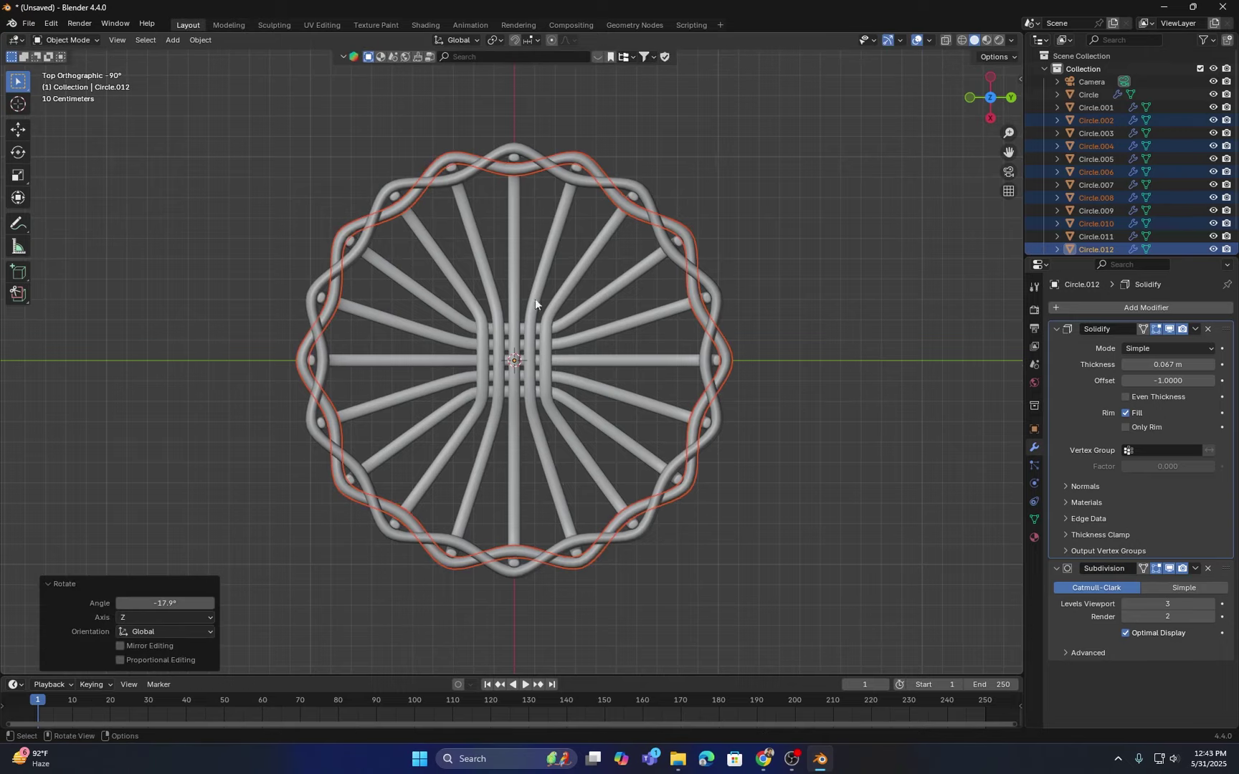
Step: Try tapering the lowest band under the base by scaling its bottom edge loop to about 0.861
{"action": "middle_click_drag", "start_coordinate": [536, 299], "coordinate": [580, 393]}
{"action": "scroll", "coordinate": [493, 396], "scroll_direction": "up", "scroll_amount": 3}
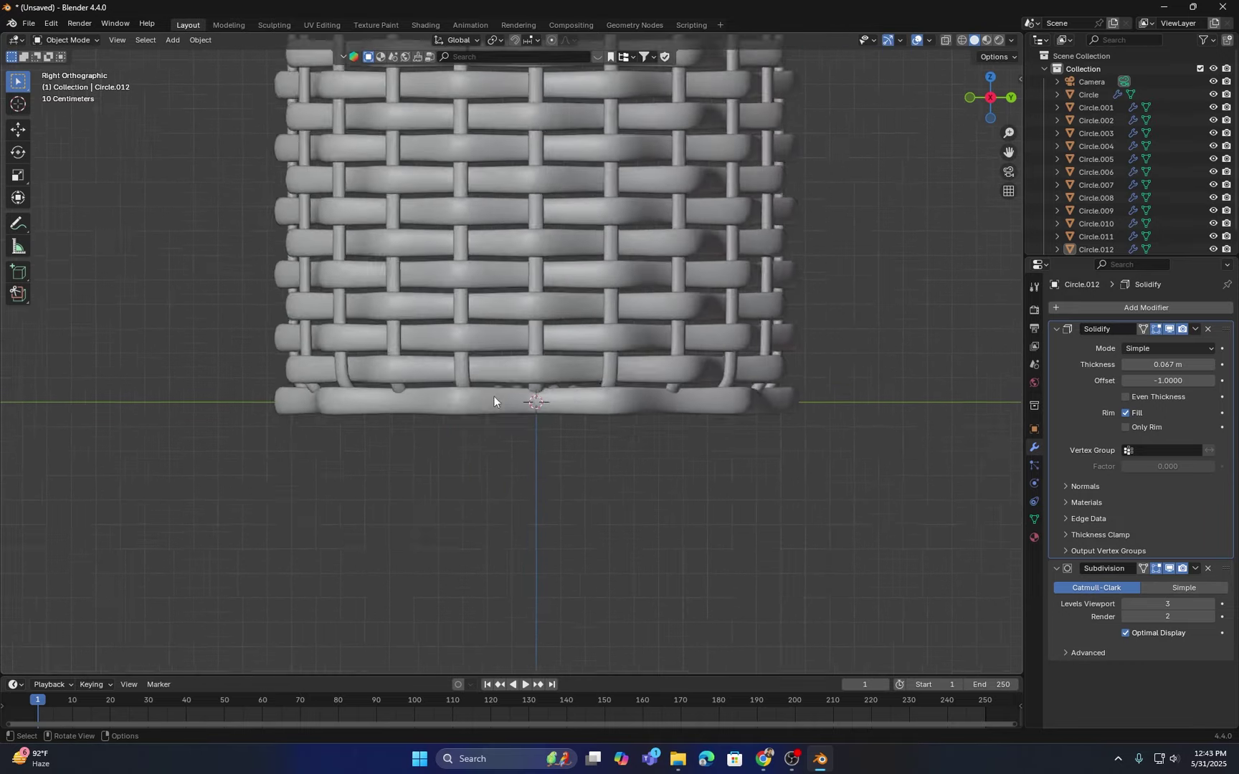
{"action": "left_click", "coordinate": [481, 423]}
{"action": "middle_click_drag", "start_coordinate": [480, 423], "coordinate": [532, 442]}
{"action": "key", "text": "Tab"}
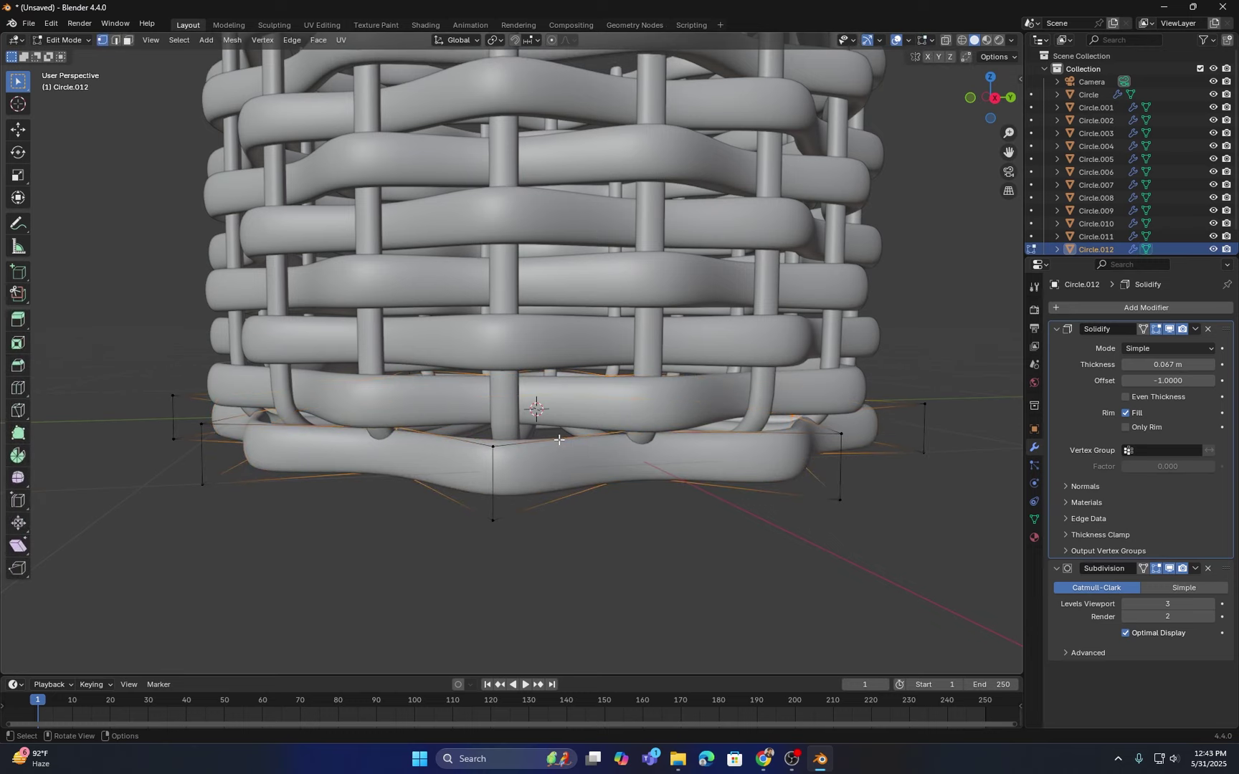
{"action": "key", "text": "2"}
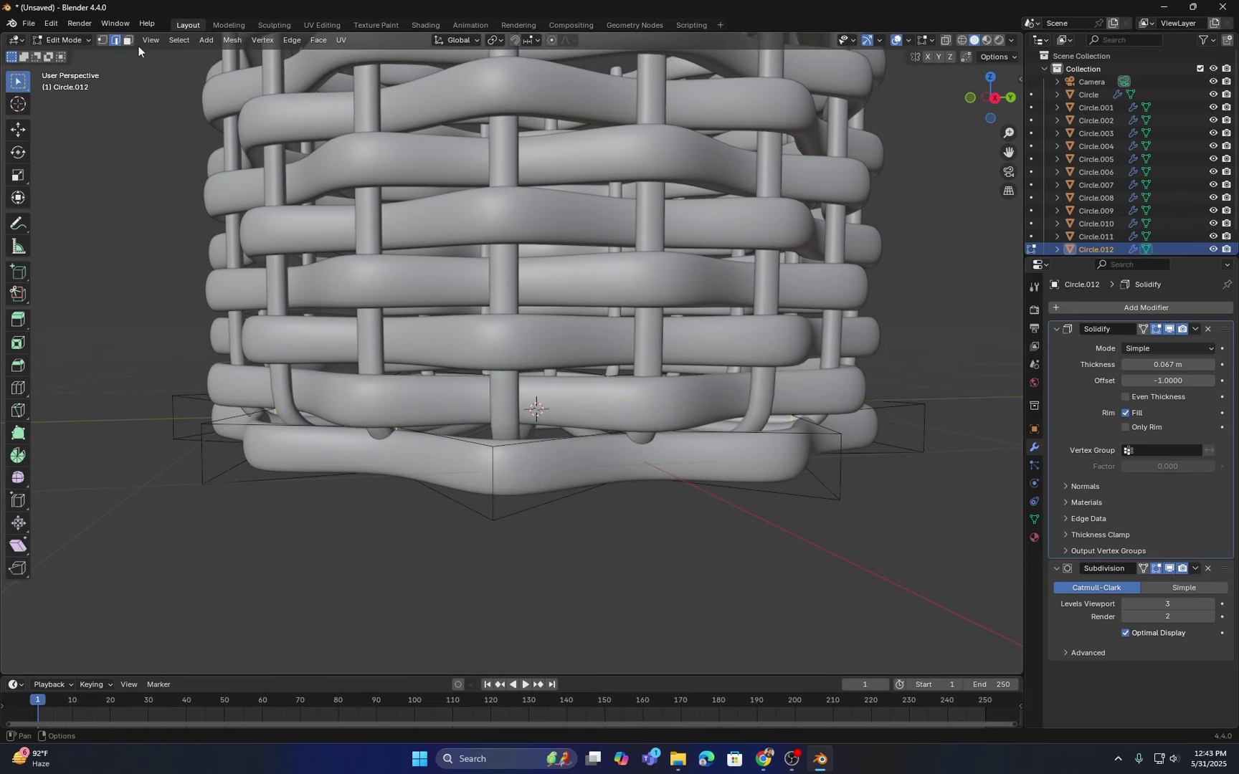
{"action": "left_click", "coordinate": [554, 504], "text": "alt"}
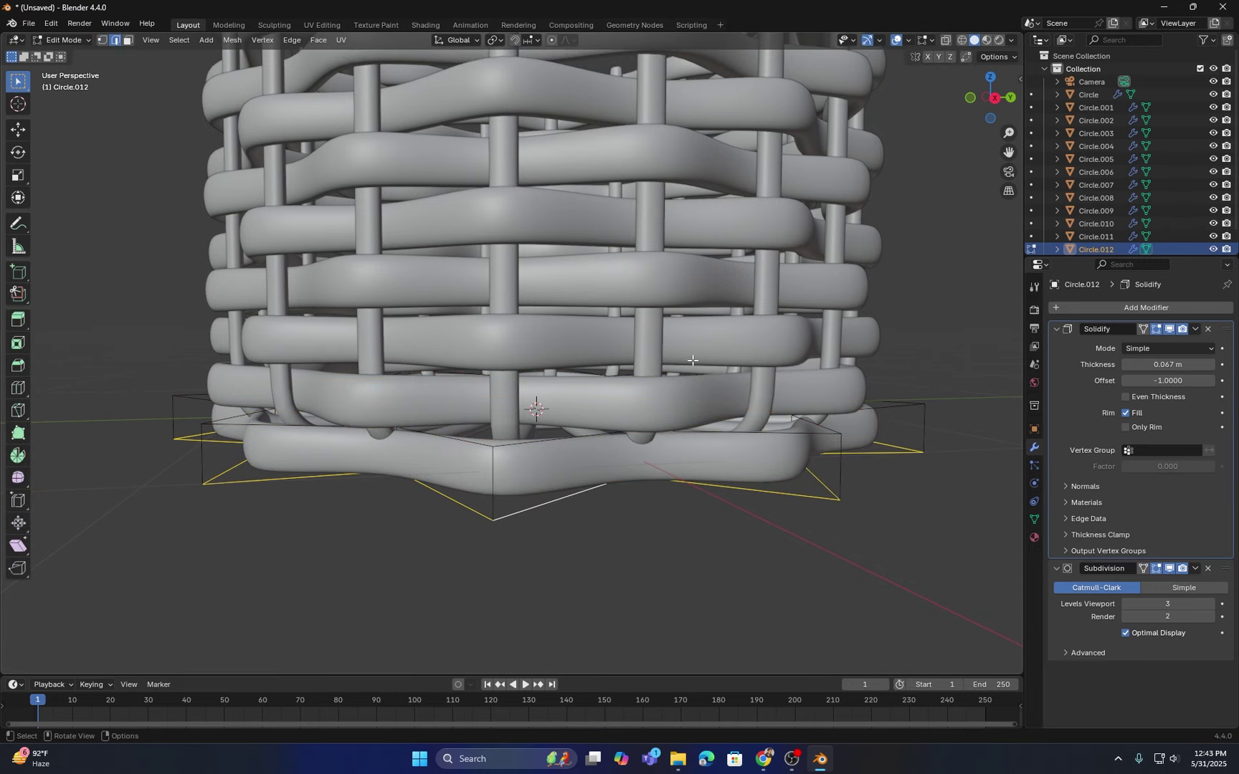
{"action": "middle_click_drag", "start_coordinate": [692, 361], "coordinate": [645, 301]}
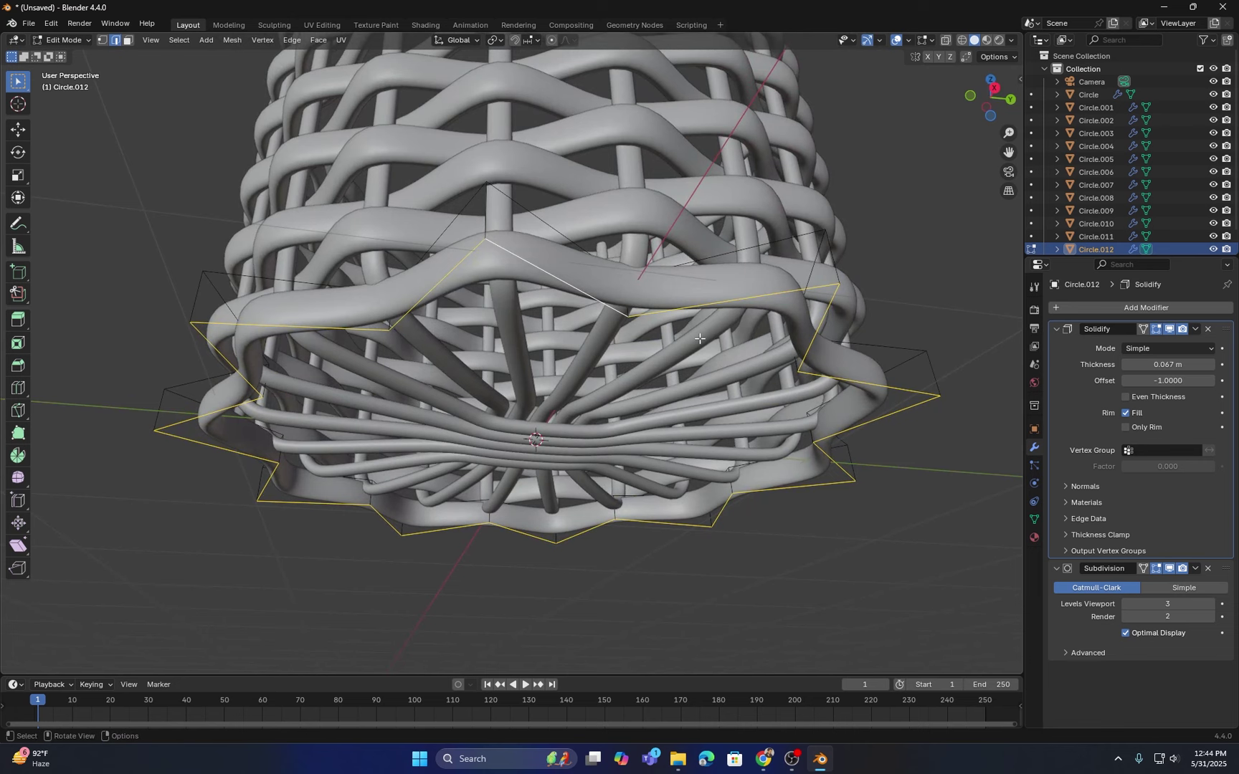
{"action": "key", "text": "s"}
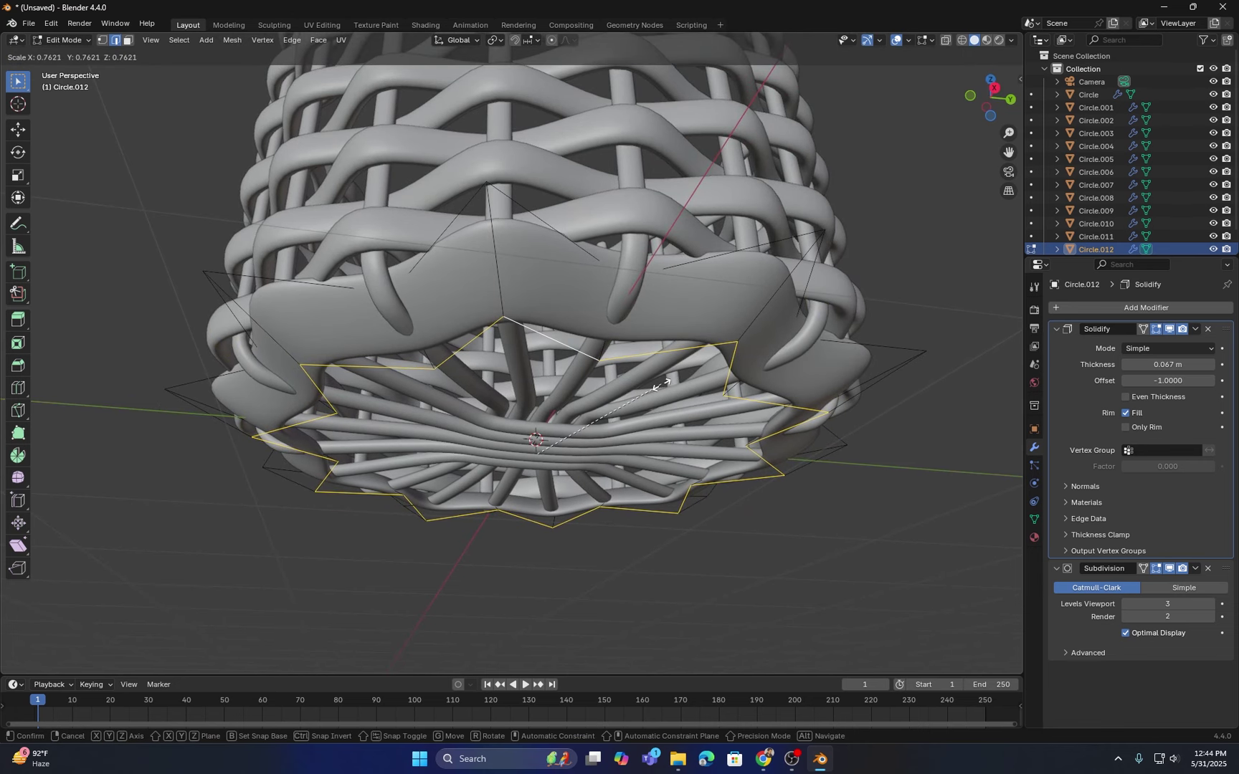
{"action": "left_click", "coordinate": [677, 378]}
{"action": "middle_click_drag", "start_coordinate": [678, 379], "coordinate": [640, 331]}
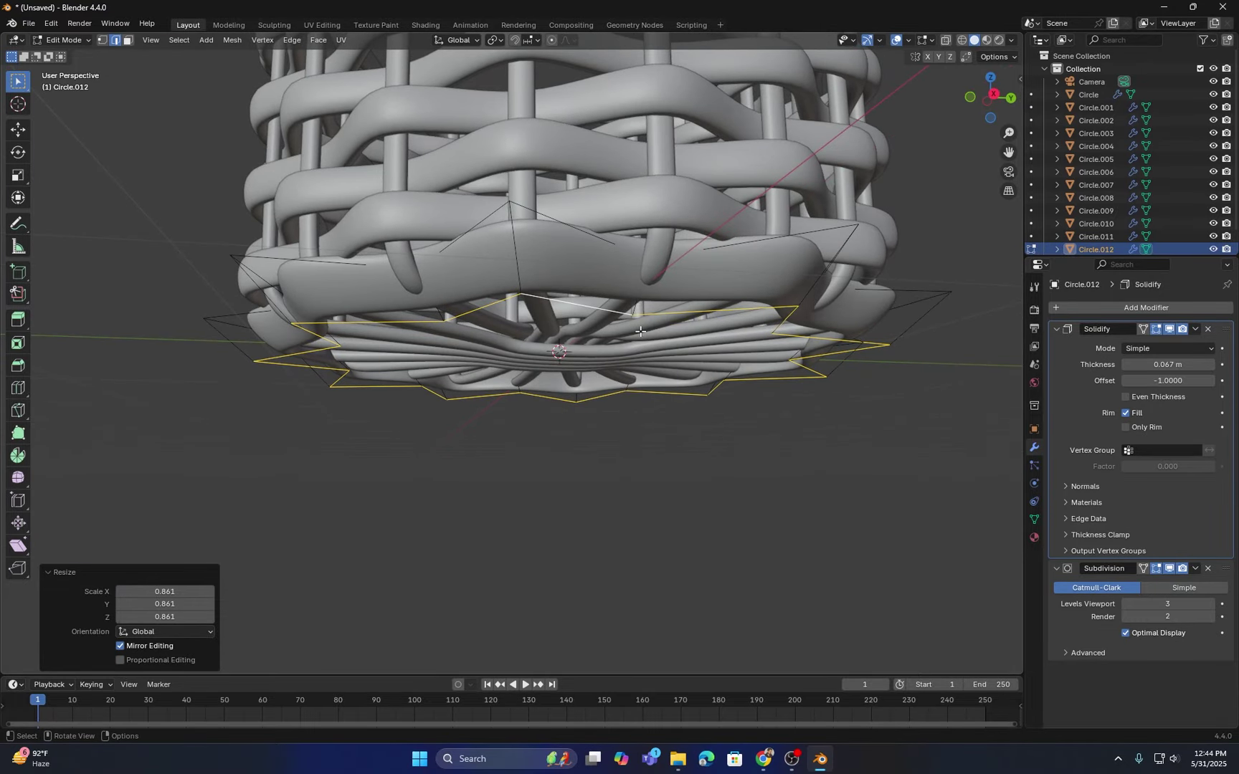
Step: Try raising the lowest band's bottom edge loop about 0.041 m along Z, and lower it again by about 0.0185 m
{"action": "key", "text": "g"}
{"action": "key", "text": "z"}
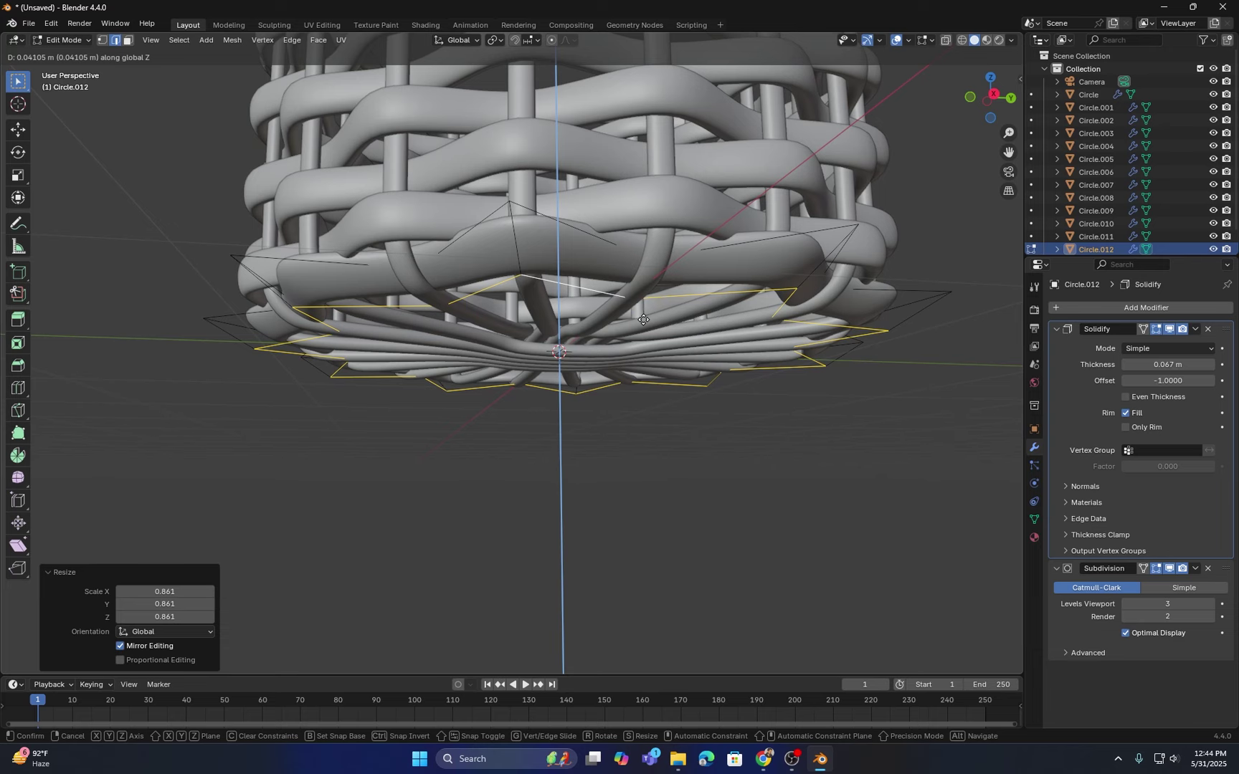
{"action": "left_click", "coordinate": [643, 320]}
{"action": "middle_click_drag", "start_coordinate": [643, 319], "coordinate": [427, 336]}
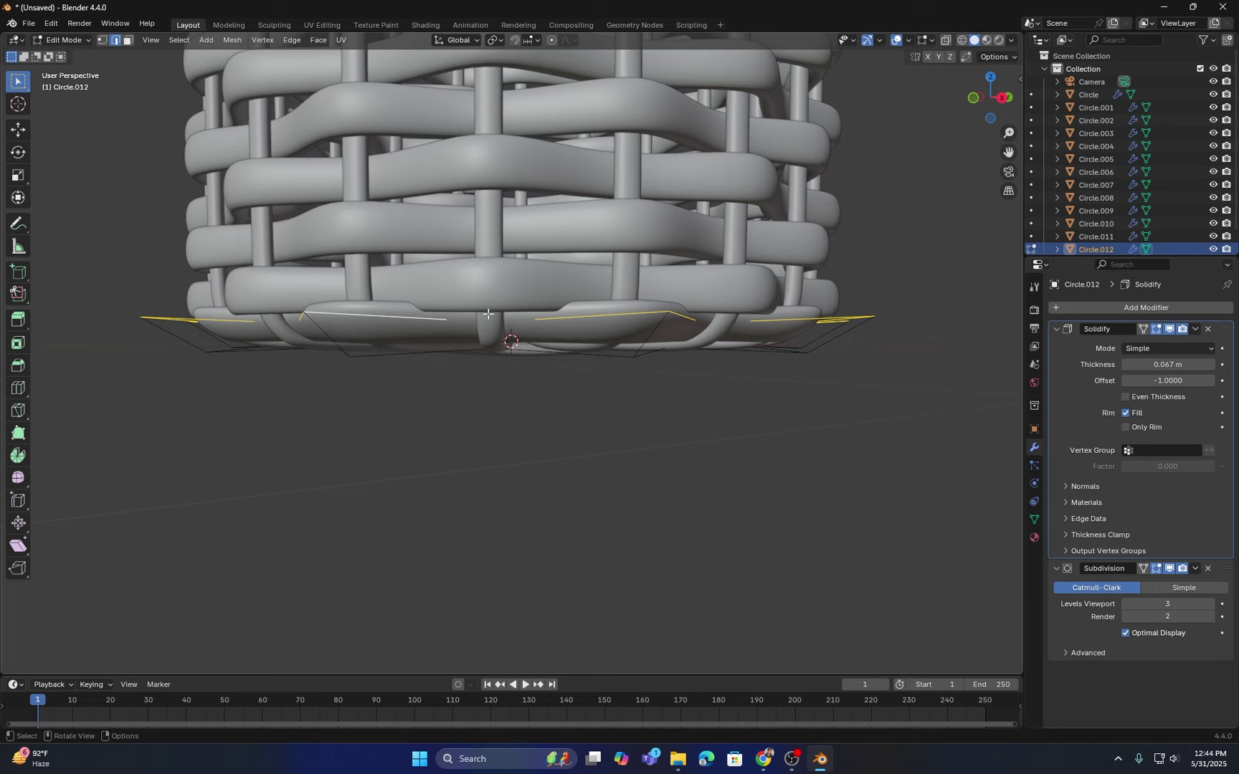
{"action": "key", "text": "g"}
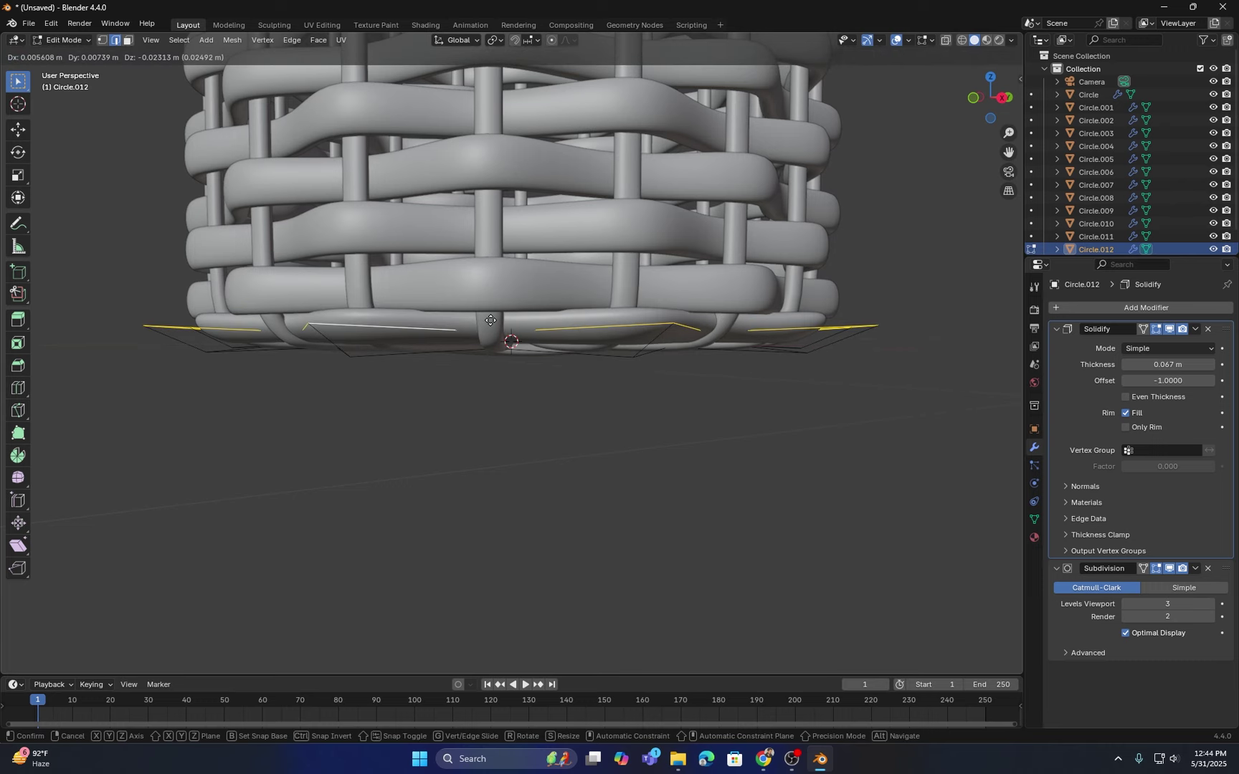
{"action": "key", "text": "x"}
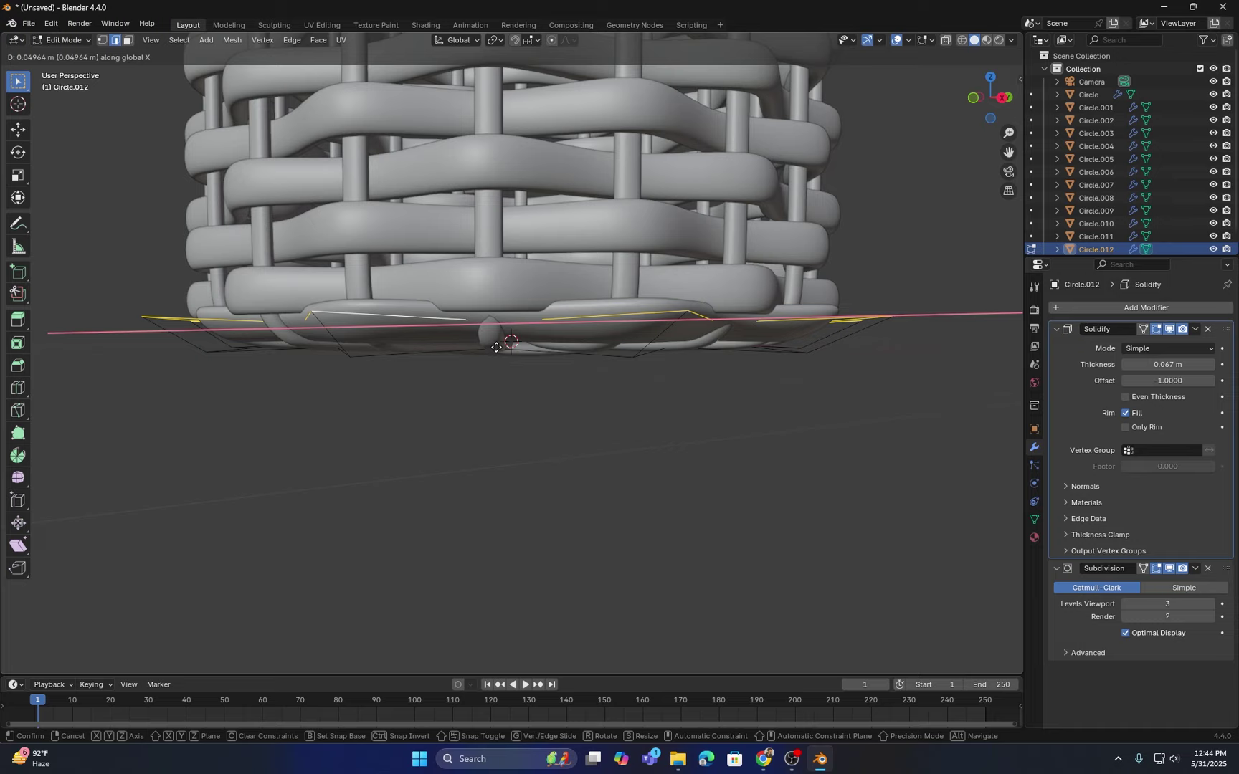
{"action": "right_click", "coordinate": [497, 347]}
{"action": "key", "text": "g"}
{"action": "key", "text": "z"}
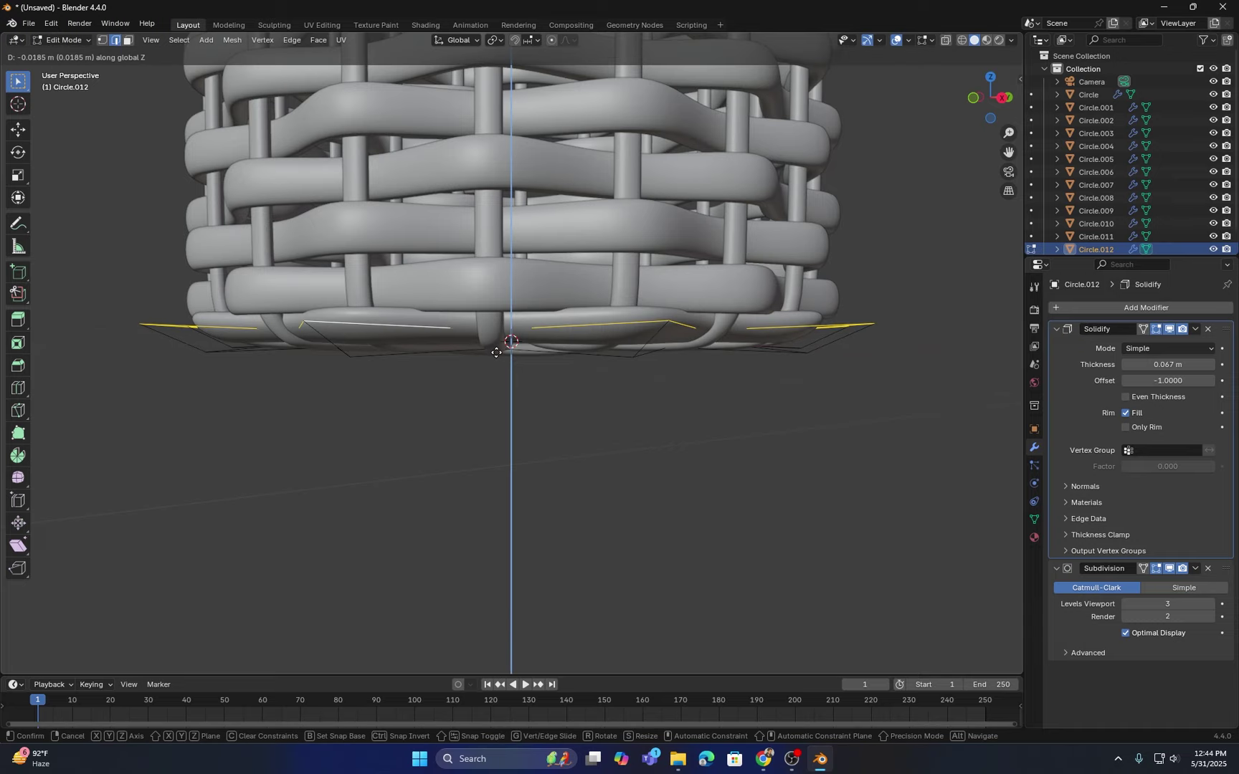
{"action": "left_click", "coordinate": [496, 352]}
Step: Leave mesh editing and delete the lowest band
{"action": "middle_click_drag", "start_coordinate": [496, 352], "coordinate": [503, 406]}
{"action": "key", "text": "Tab"}
{"action": "key", "text": "x"}
{"action": "left_click", "coordinate": [465, 371]}
Step: Add a 20-vertex mesh circle with a 1 m radius at the basket's centre and fill it with a face
{"action": "scroll", "coordinate": [502, 416], "scroll_direction": "down", "scroll_amount": 6}
{"action": "scroll", "coordinate": [501, 386], "scroll_direction": "up", "scroll_amount": 5}
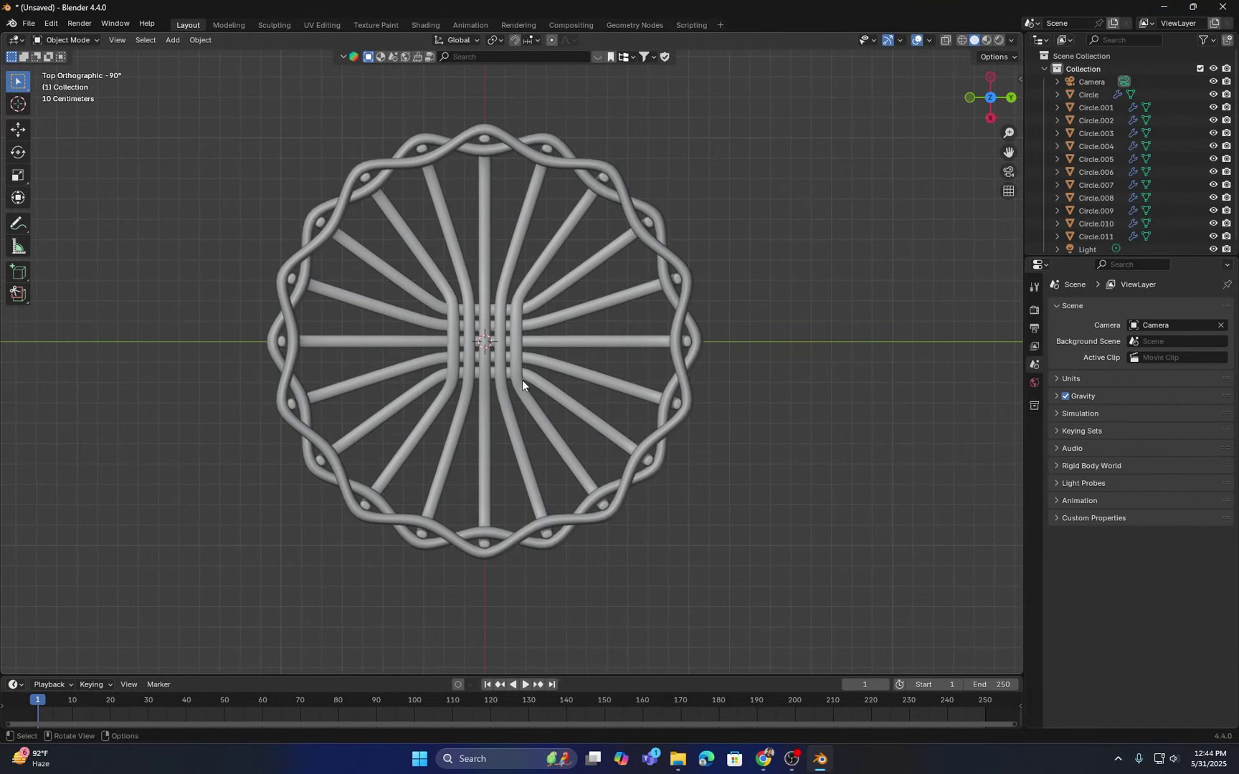
{"action": "key", "text": "shift+a"}
{"action": "mouse_move", "coordinate": [522, 381]}
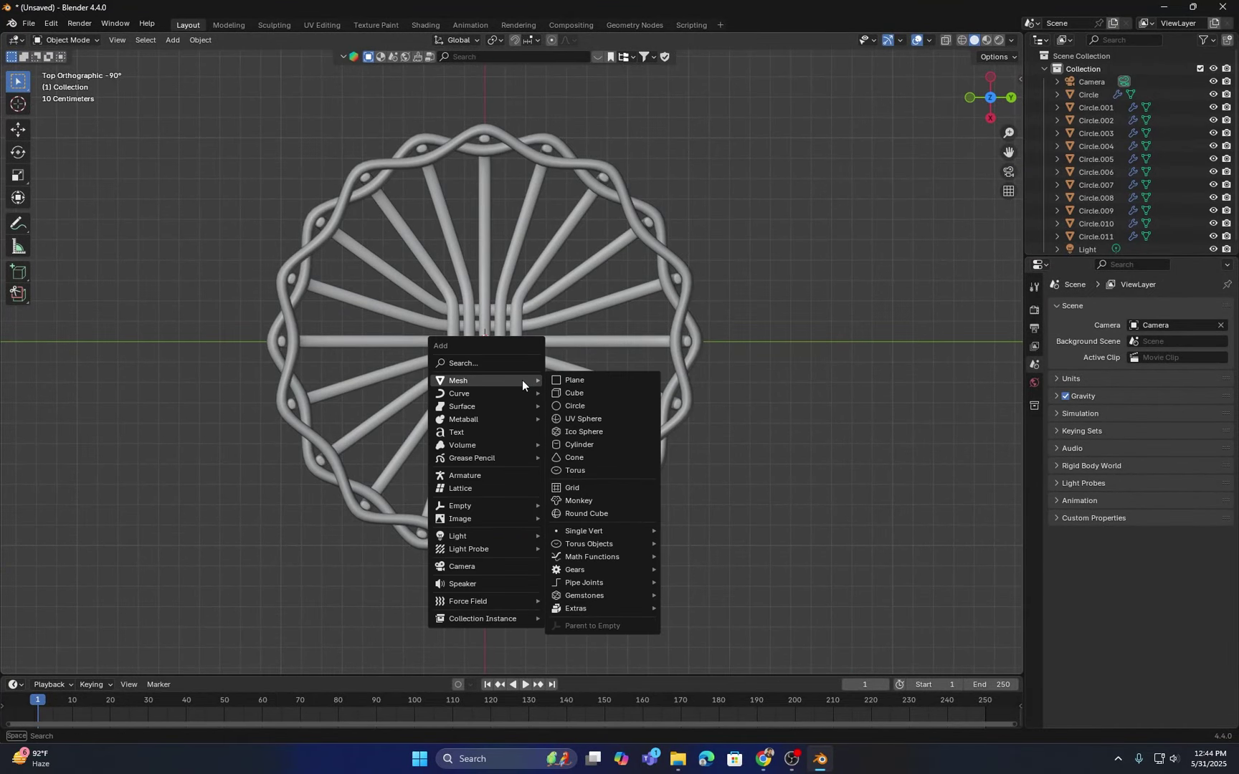
{"action": "left_click", "coordinate": [569, 409]}
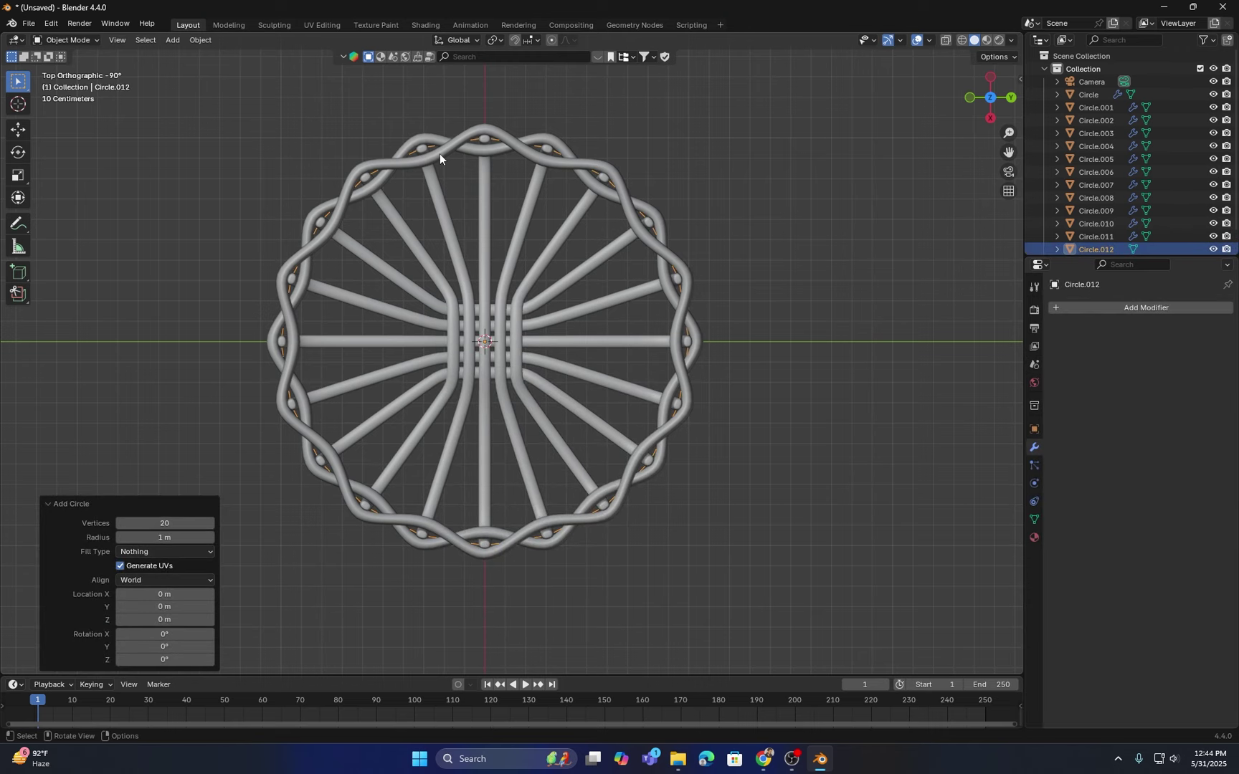
{"action": "scroll", "coordinate": [480, 221], "scroll_direction": "up", "scroll_amount": 2}
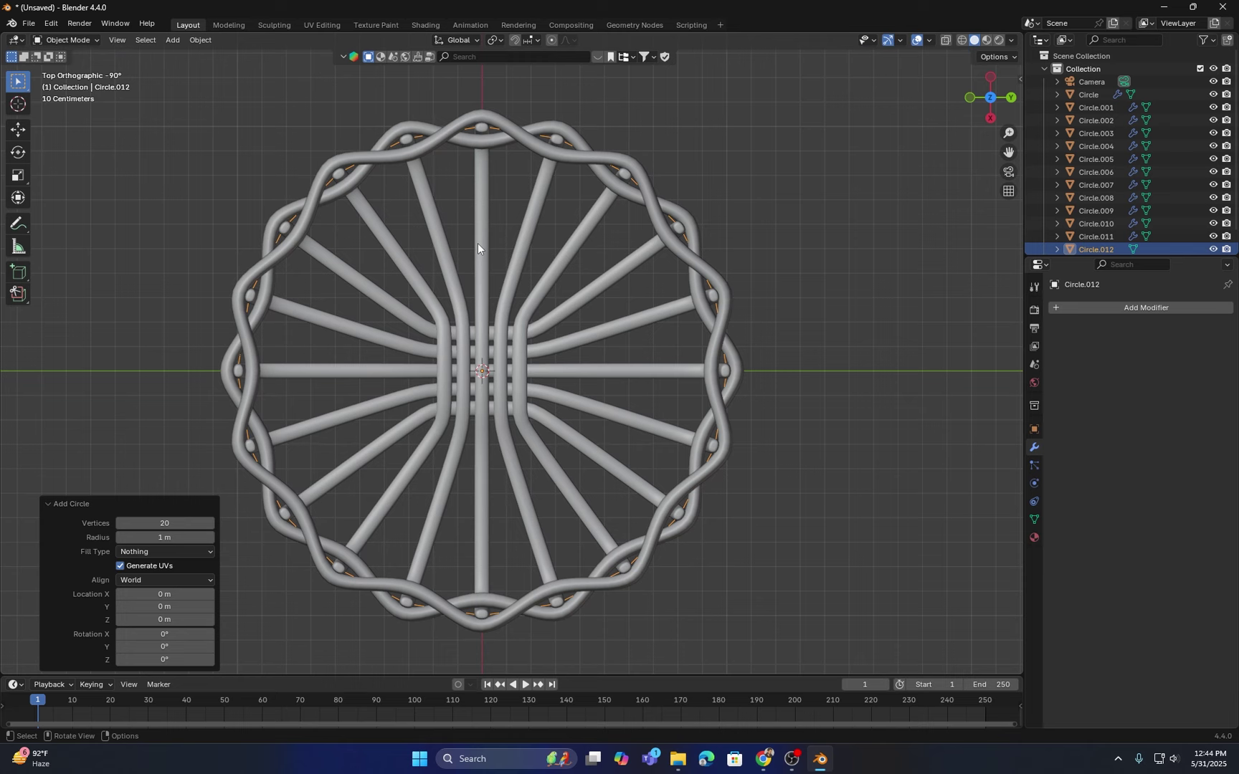
{"action": "key", "text": "Tab"}
{"action": "key", "text": "f"}
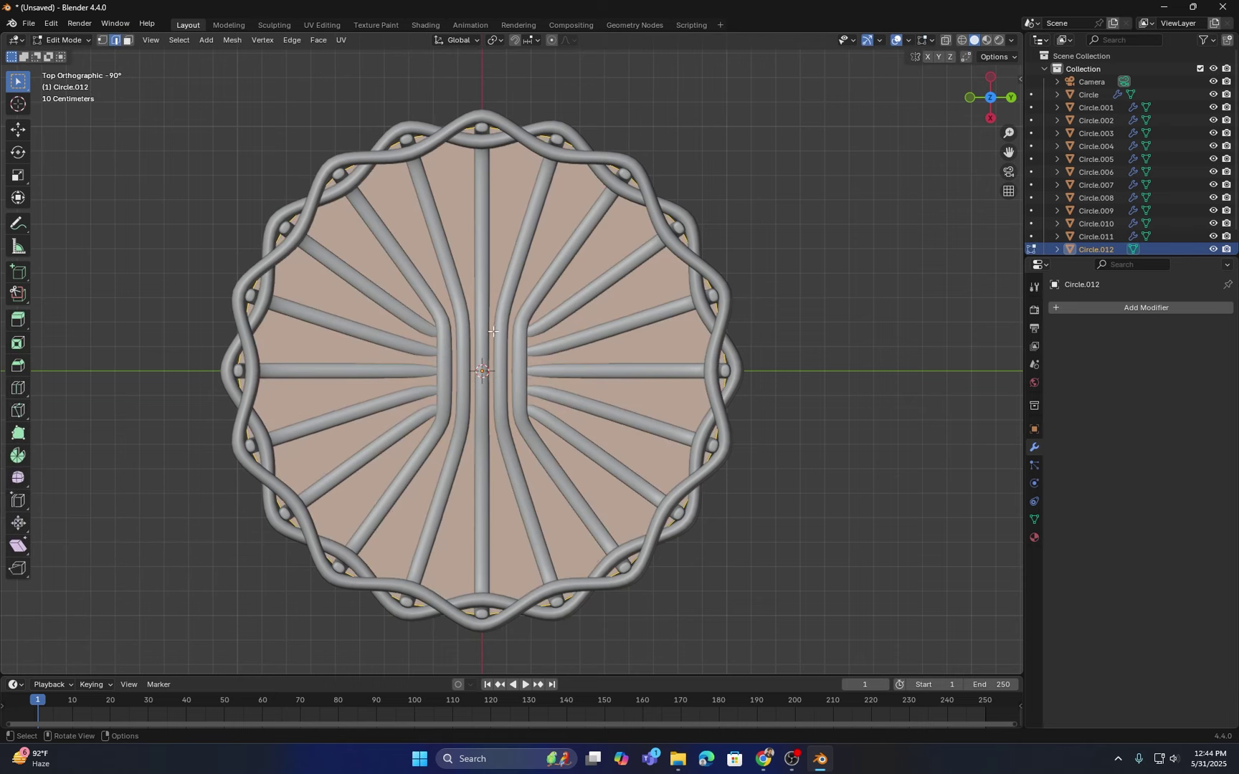
{"action": "middle_click_drag", "start_coordinate": [527, 349], "coordinate": [514, 338], "text": "shift"}
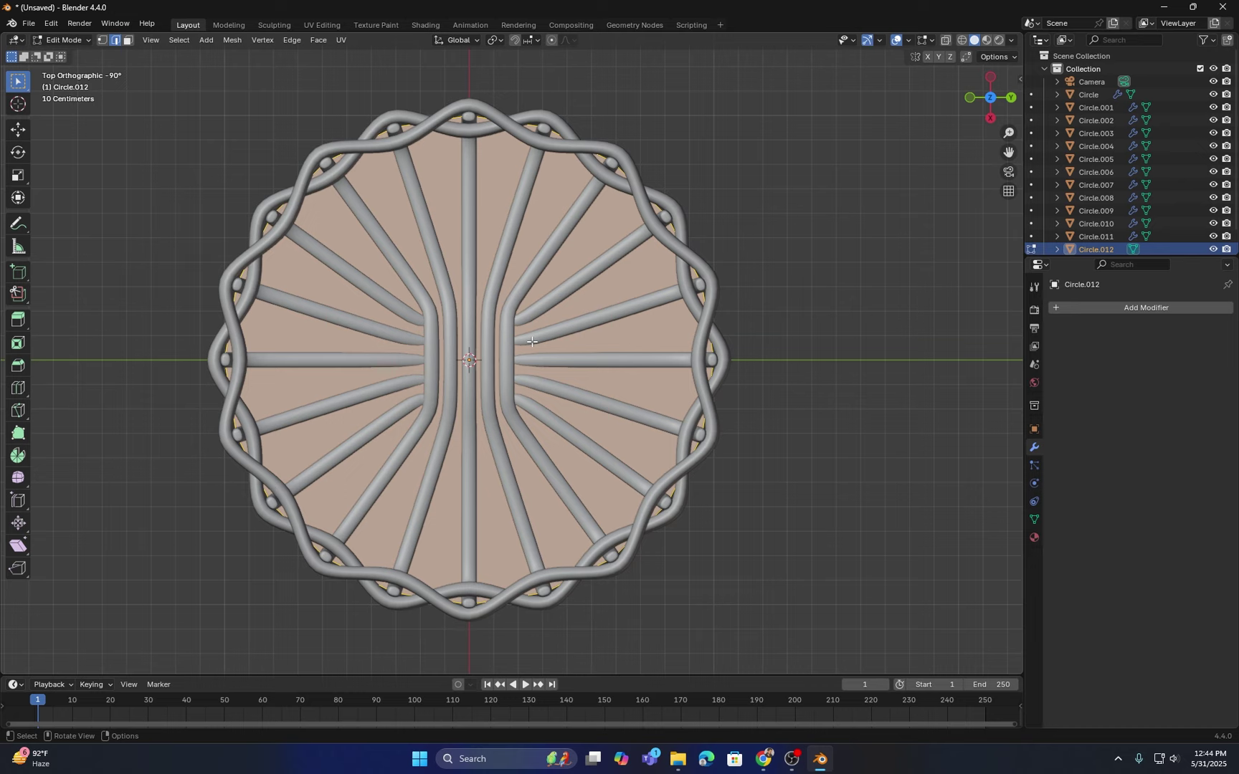
Step: Scale the filled base circle to about 0.981 and inset its face by about 0.668 m
{"action": "key", "text": "s"}
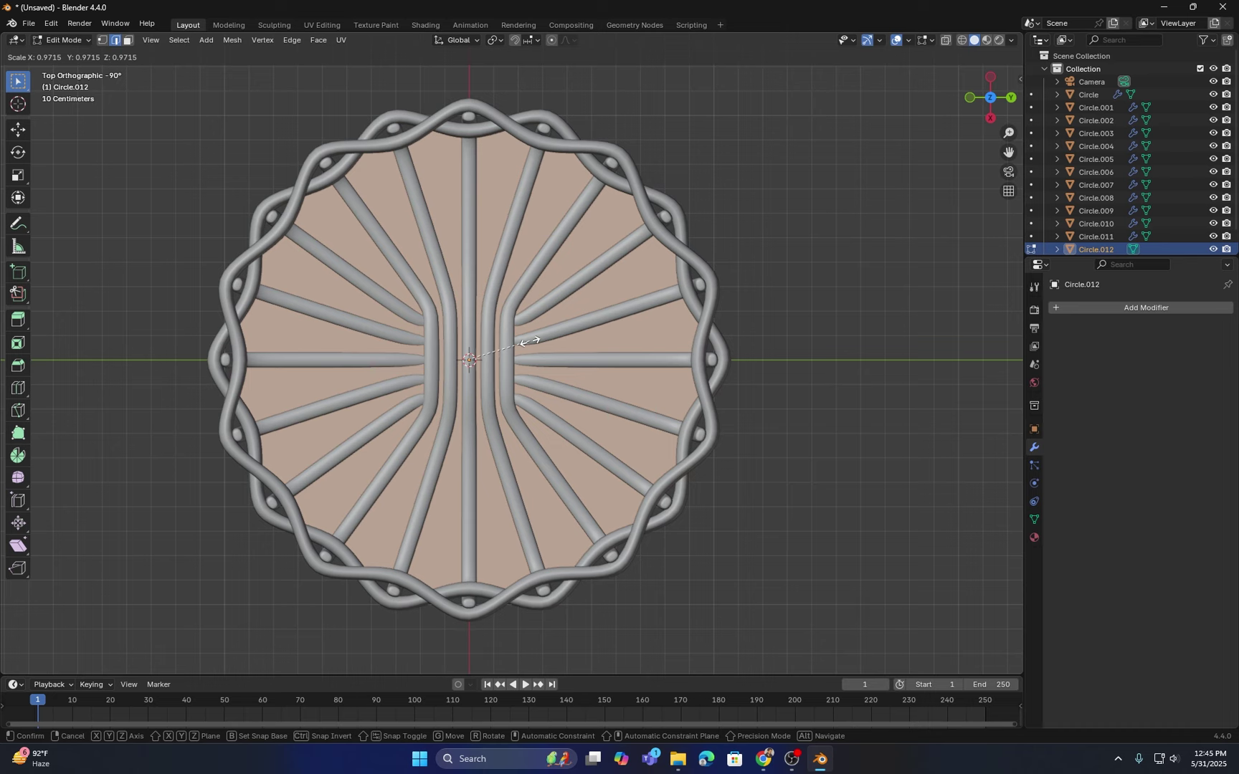
{"action": "left_click", "coordinate": [532, 340]}
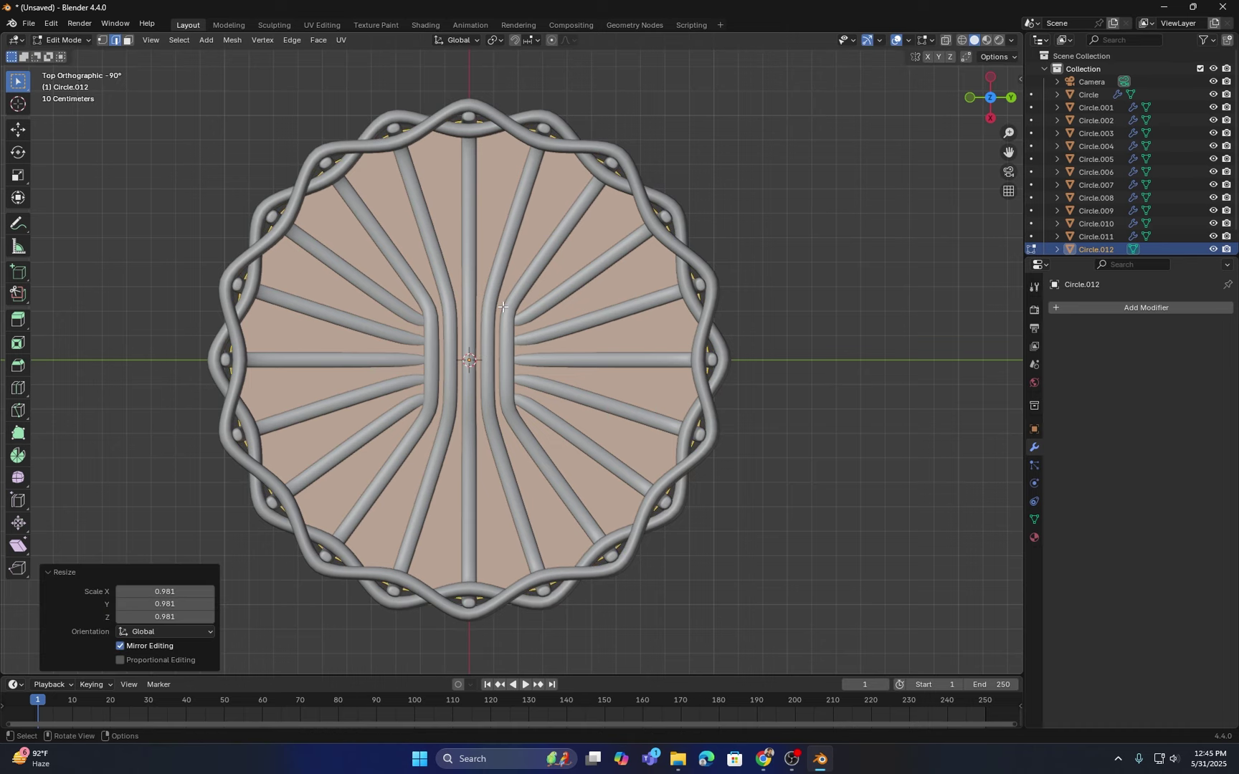
{"action": "key", "text": "i"}
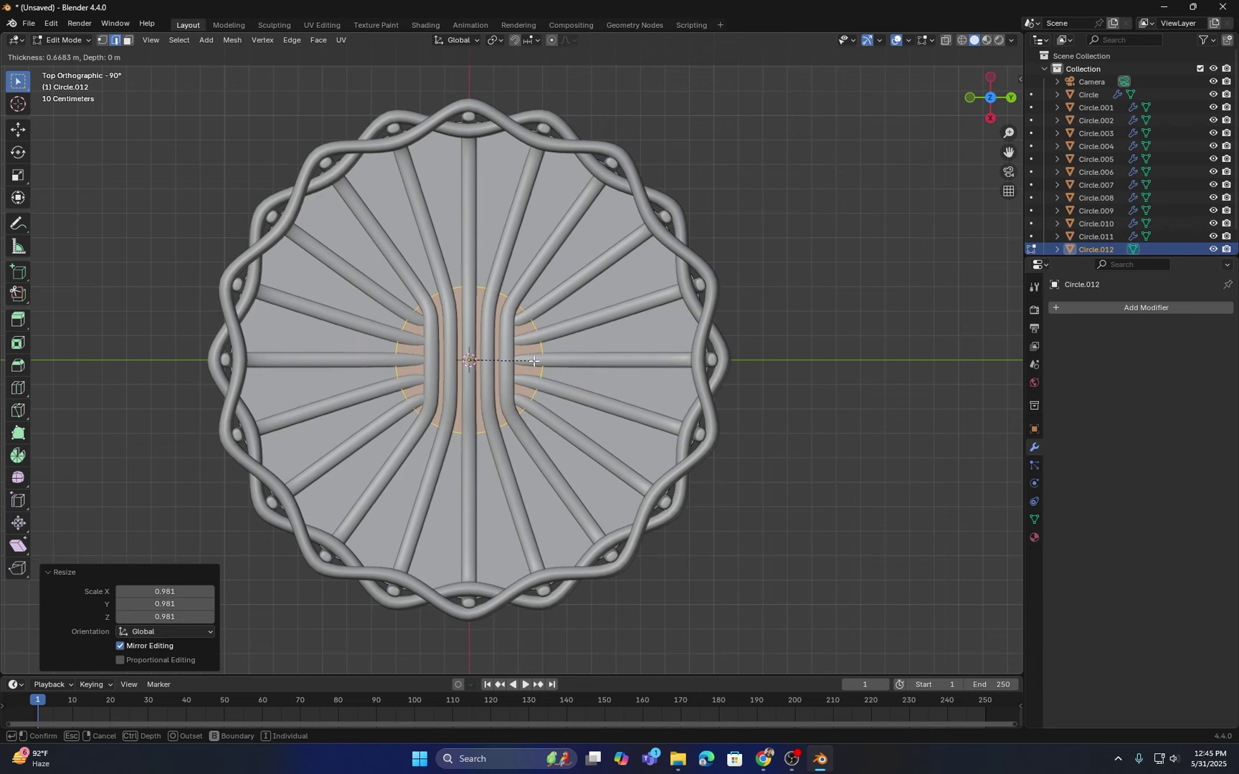
{"action": "left_click", "coordinate": [534, 361]}
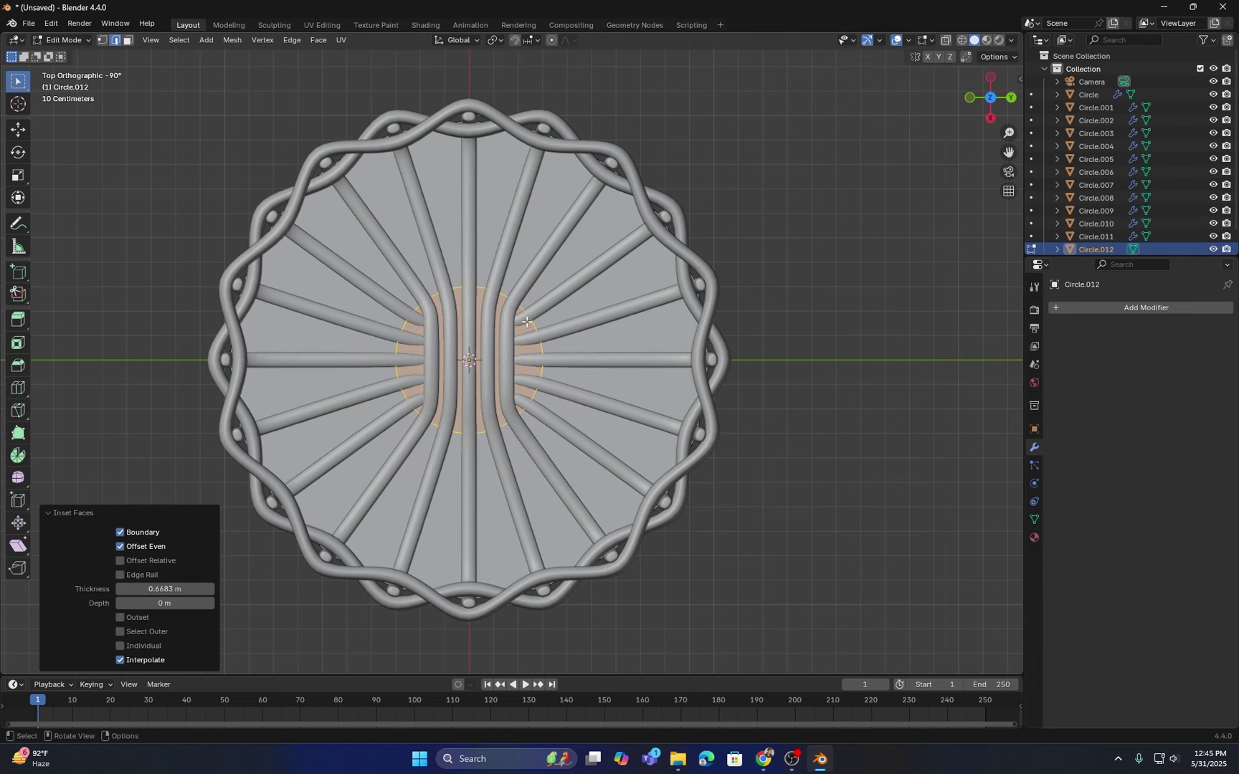
Step: Delete the inset face at the middle of the base, leaving an open ring
{"action": "middle_click_drag", "start_coordinate": [513, 351], "coordinate": [473, 283]}
{"action": "middle_click_drag", "start_coordinate": [434, 359], "coordinate": [448, 378]}
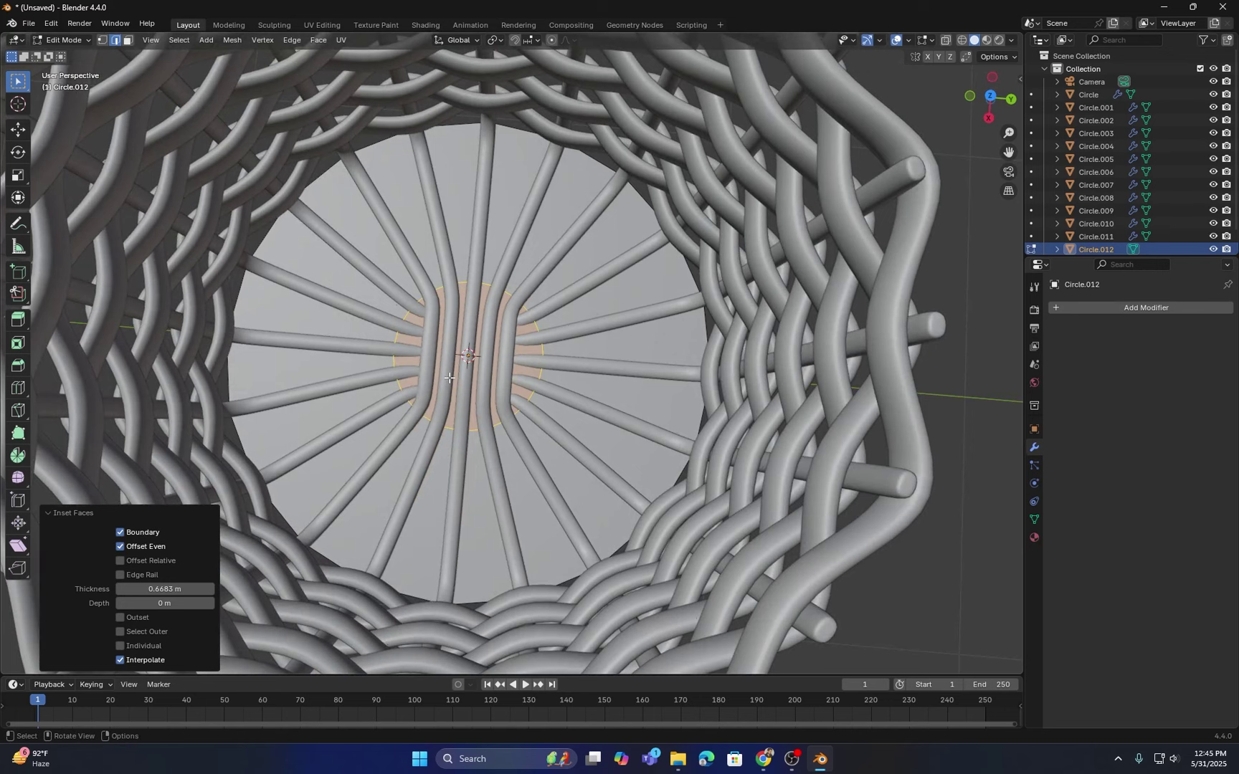
{"action": "key", "text": "x"}
{"action": "left_click", "coordinate": [448, 377]}
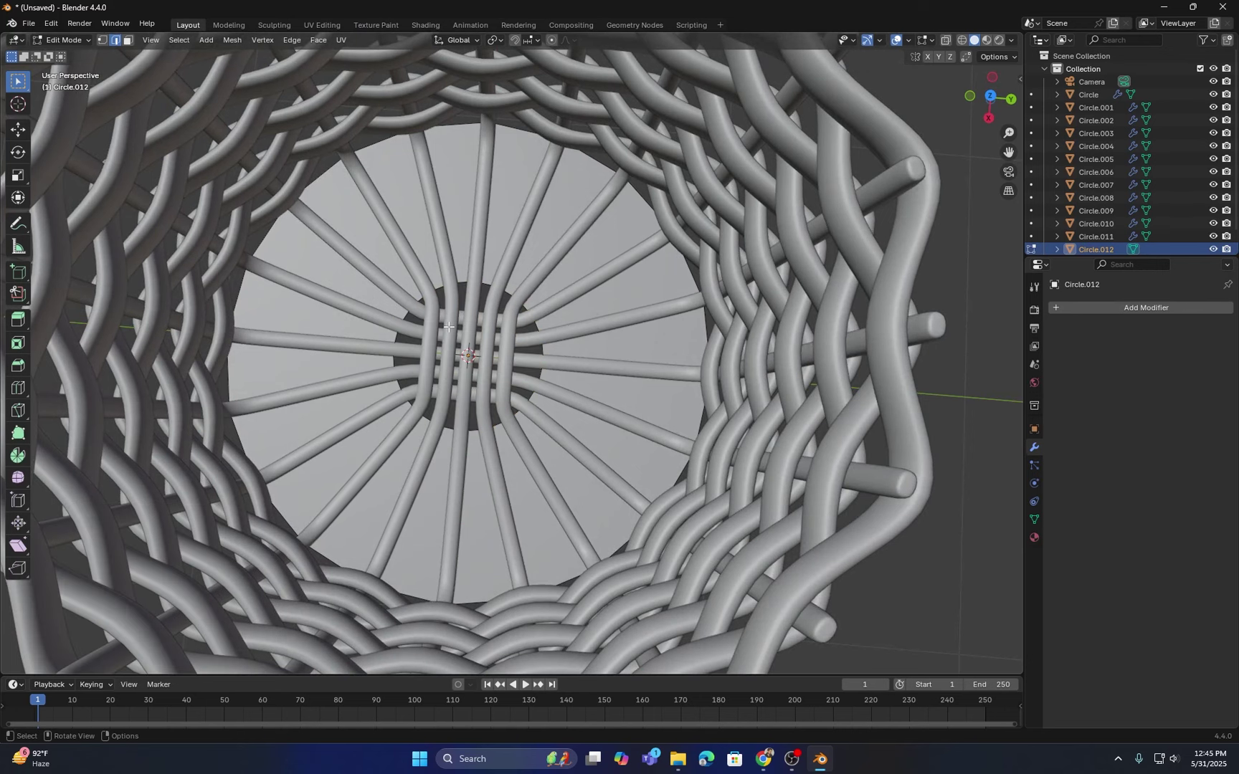
Step: Cut five evenly spaced concentric edge loops into the base ring, without sliding them
{"action": "middle_click_drag", "start_coordinate": [453, 288], "coordinate": [469, 282]}
{"action": "scroll", "coordinate": [502, 294], "scroll_direction": "up", "scroll_amount": 3}
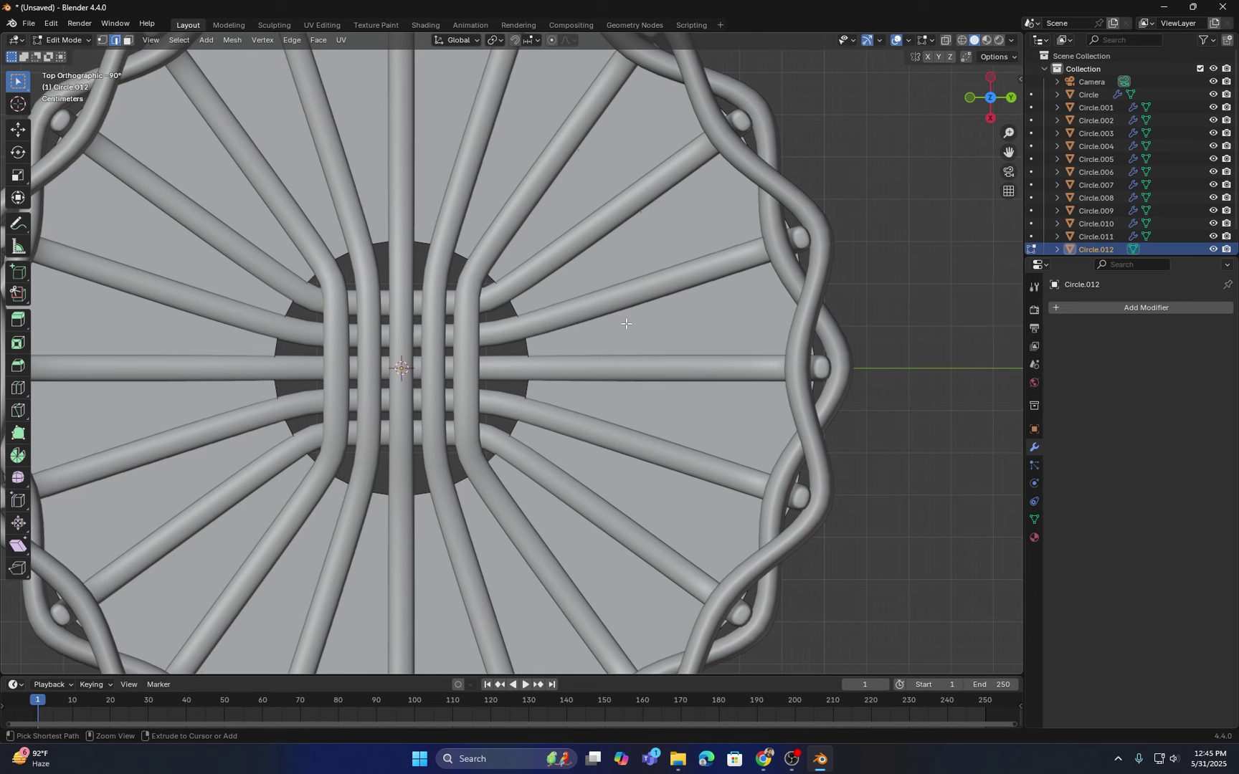
{"action": "key", "text": "ctrl+r"}
{"action": "scroll", "coordinate": [626, 323], "scroll_direction": "up", "scroll_amount": 5}
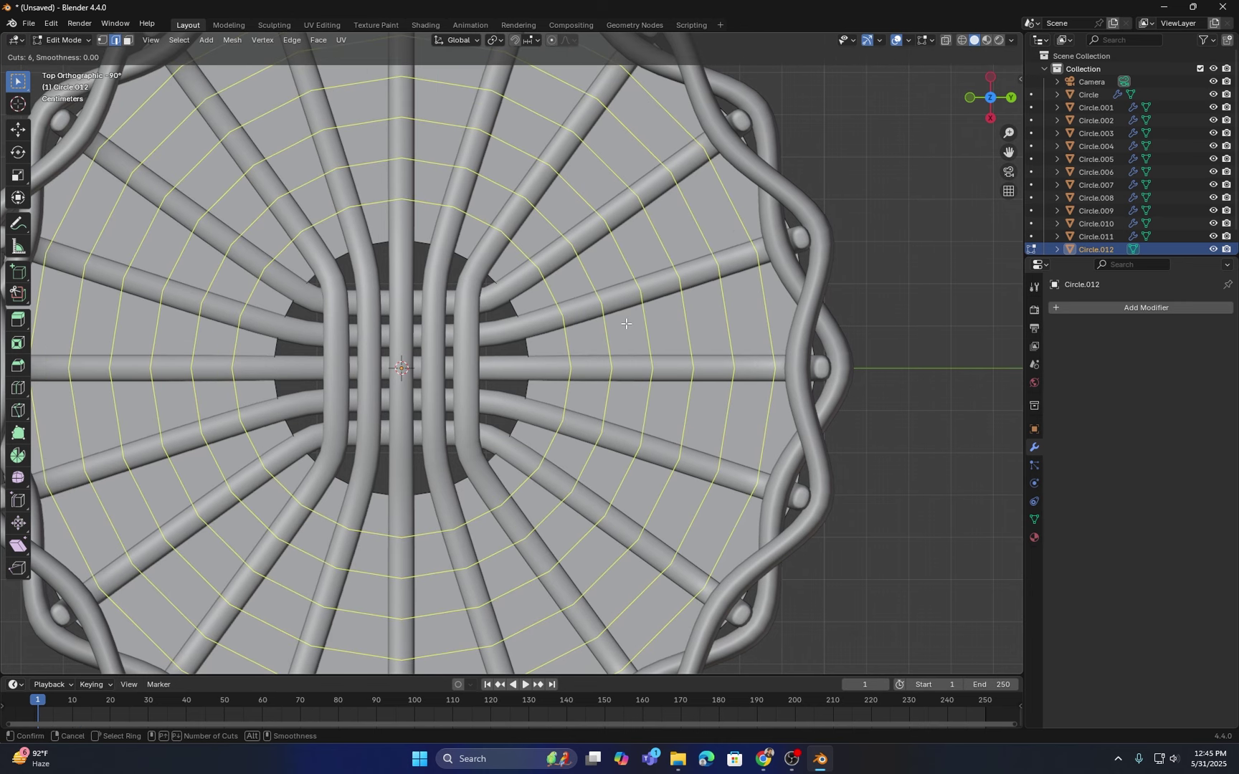
{"action": "scroll", "coordinate": [626, 324], "scroll_direction": "down", "scroll_amount": 1}
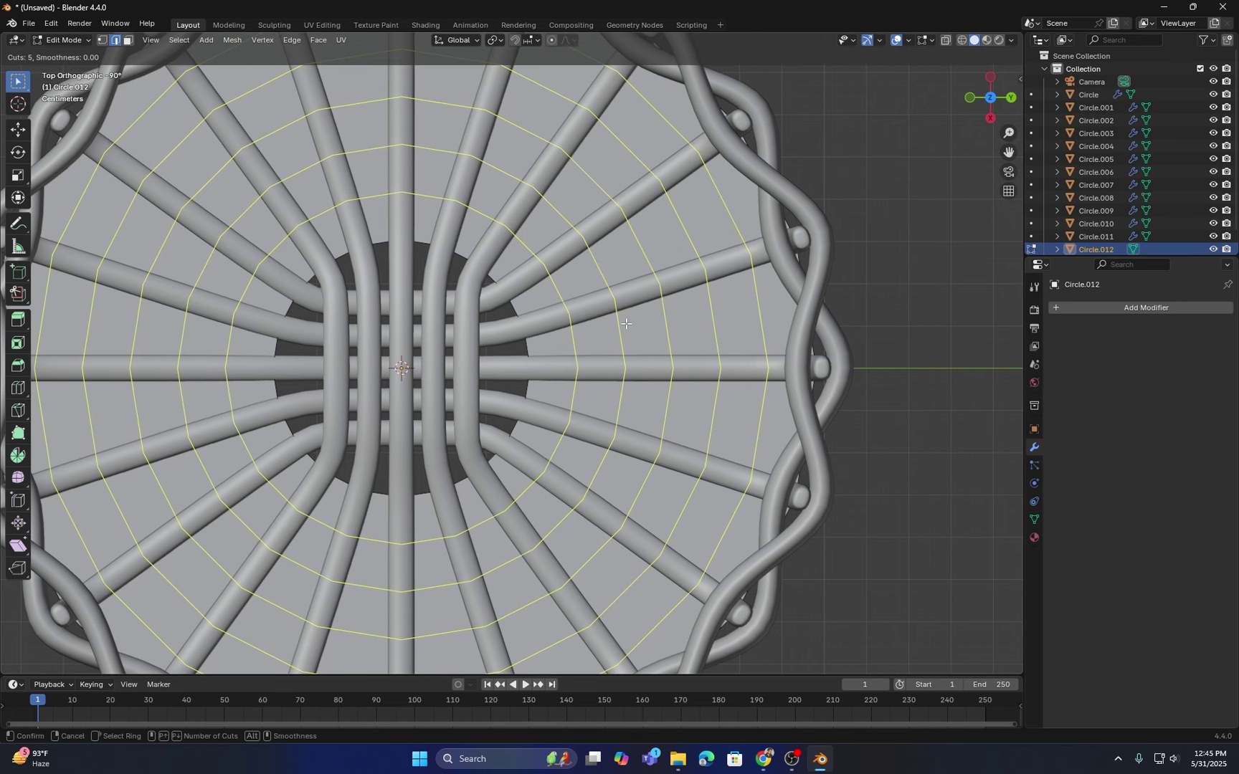
{"action": "left_click", "coordinate": [626, 323]}
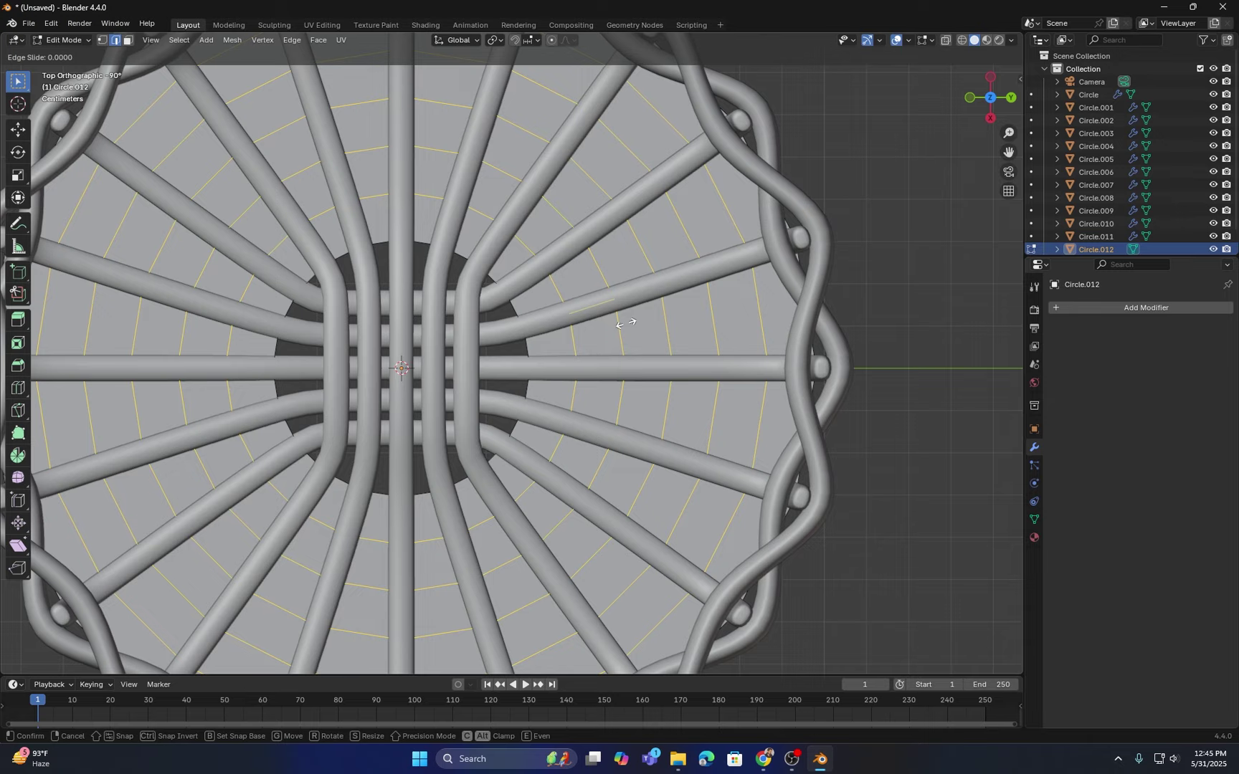
{"action": "right_click", "coordinate": [626, 323]}
Step: Raise the base ring's outermost edge loop about 0.082 m along Z
{"action": "scroll", "coordinate": [626, 323], "scroll_direction": "down", "scroll_amount": 2}
{"action": "middle_click_drag", "start_coordinate": [678, 329], "coordinate": [570, 231]}
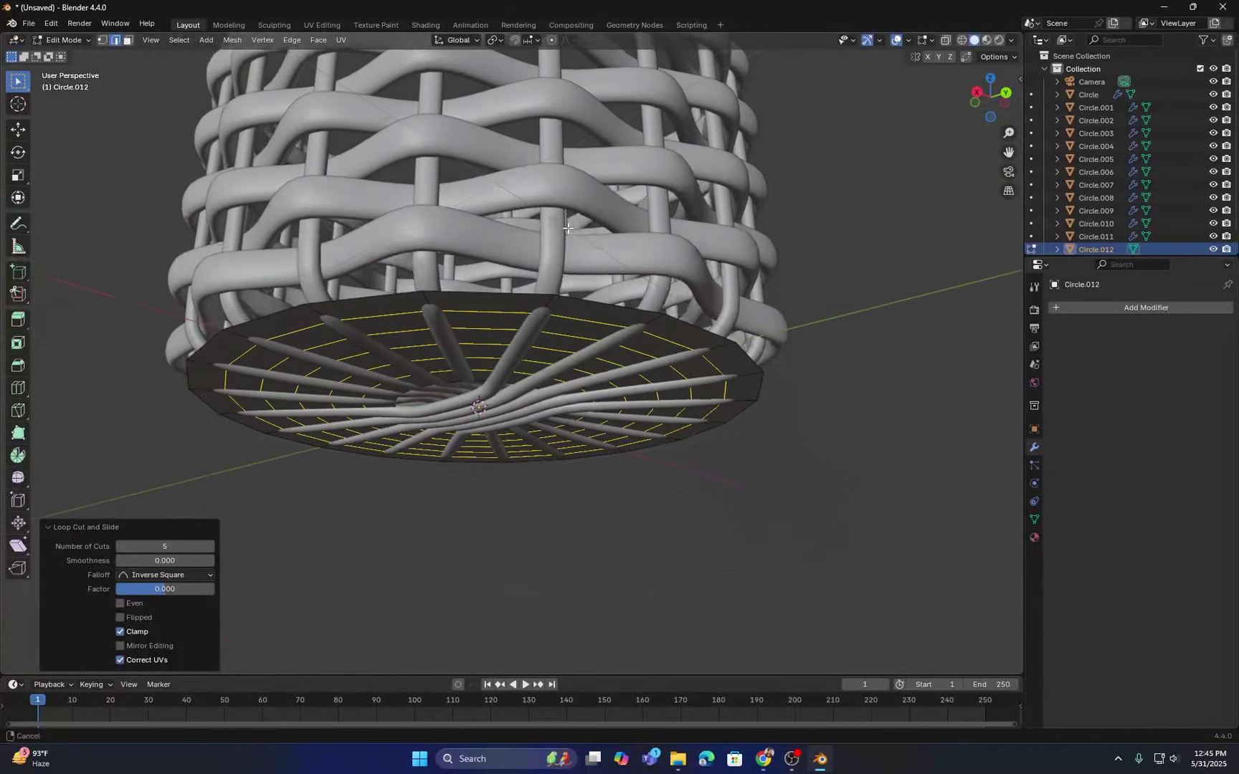
{"action": "left_click", "coordinate": [398, 294], "text": "alt"}
{"action": "middle_click_drag", "start_coordinate": [381, 262], "coordinate": [508, 383]}
{"action": "key", "text": "g"}
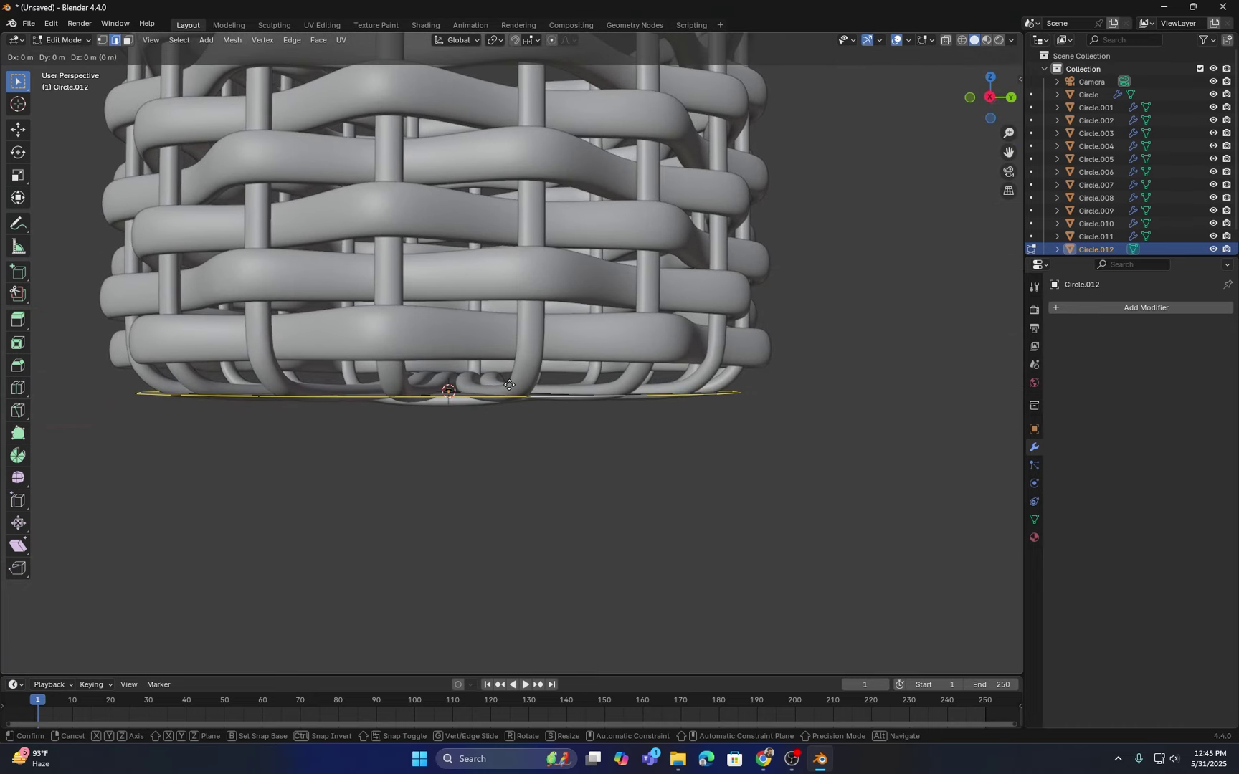
{"action": "key", "text": "z"}
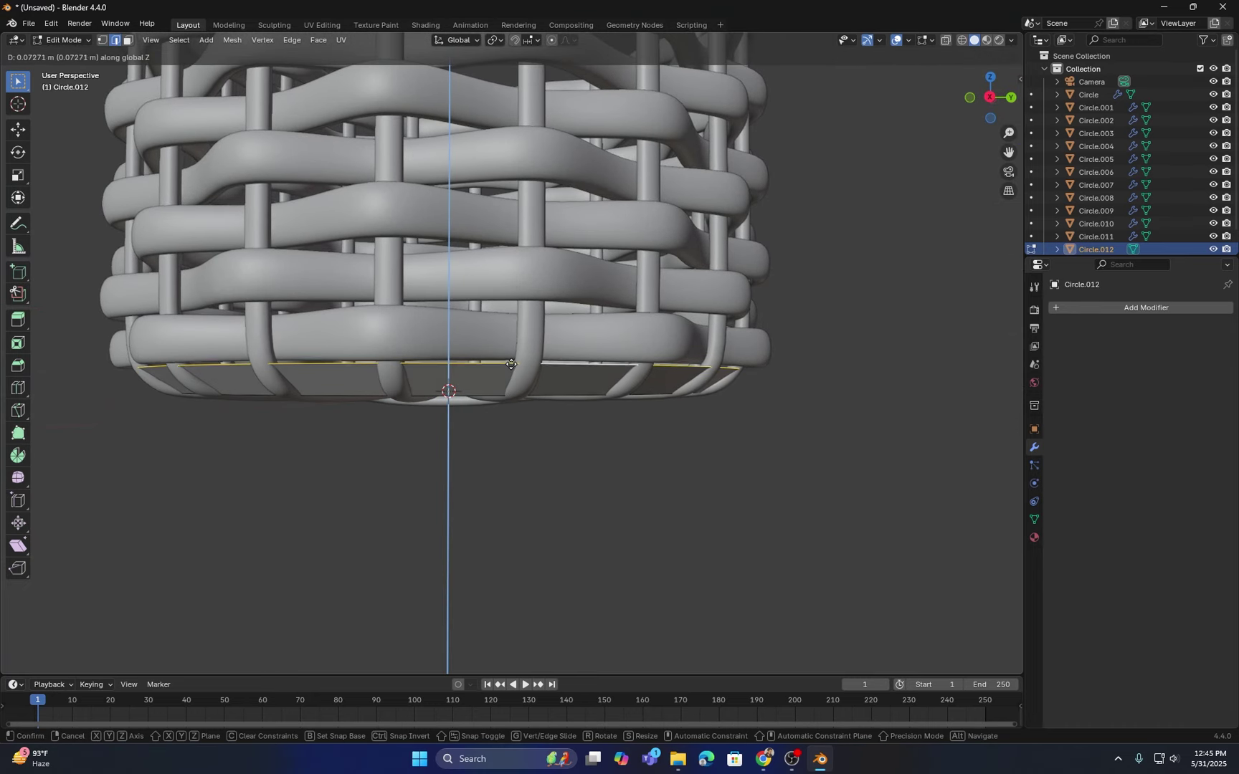
{"action": "left_click", "coordinate": [511, 363]}
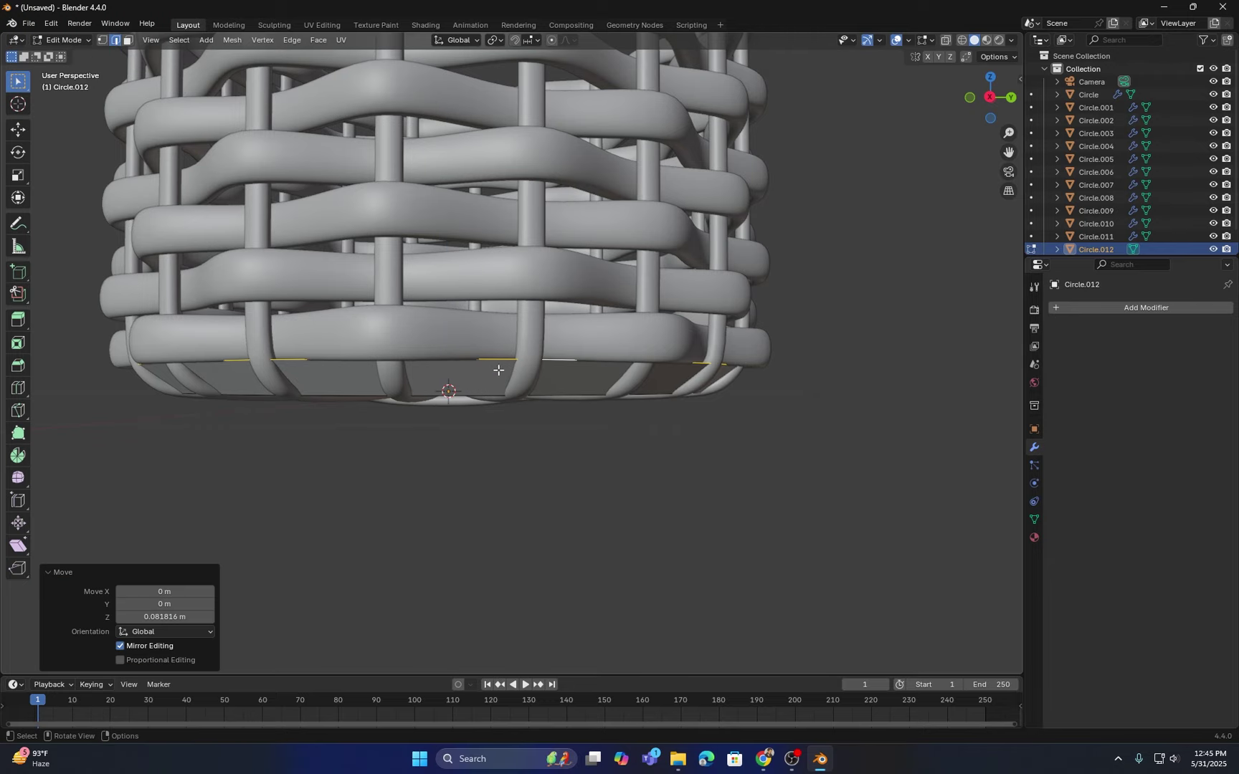
Step: Raise the base ring's second edge loop from the outside about 0.038 m along Z
{"action": "middle_click_drag", "start_coordinate": [511, 363], "coordinate": [497, 476]}
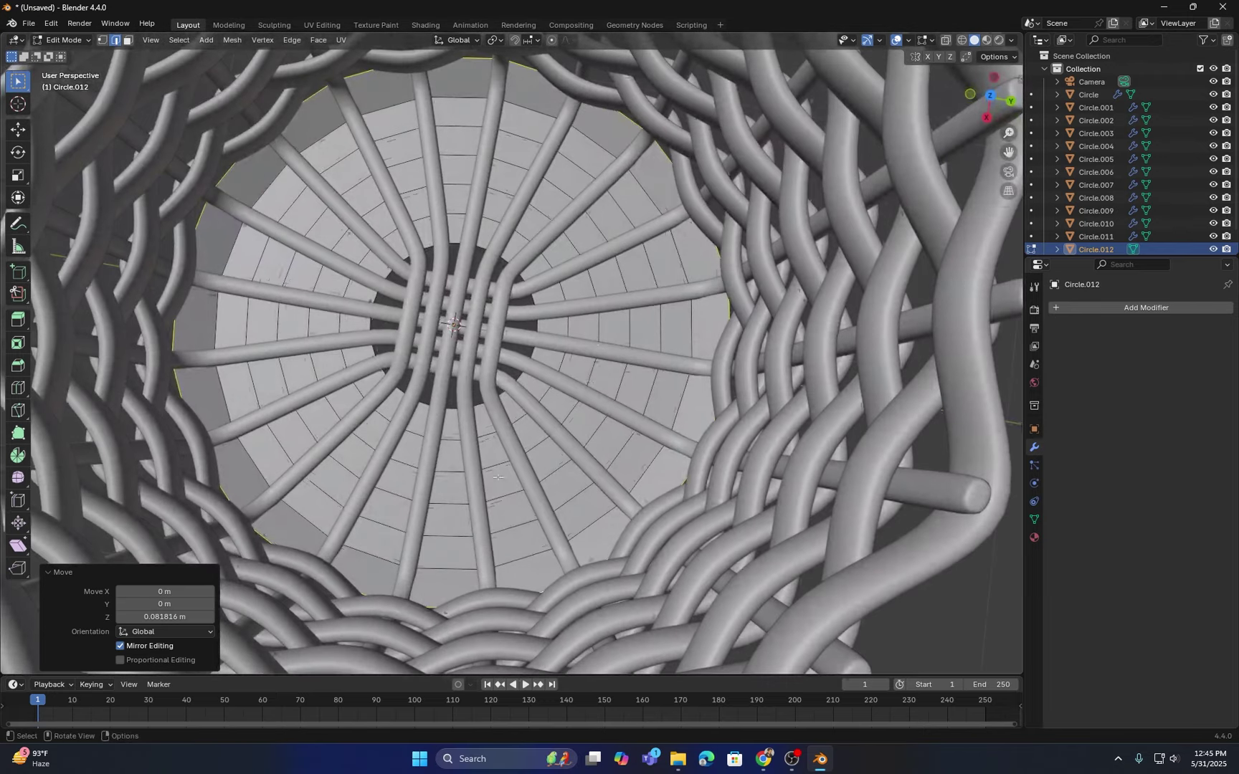
{"action": "middle_click_drag", "start_coordinate": [577, 341], "coordinate": [628, 342]}
{"action": "scroll", "coordinate": [571, 248], "scroll_direction": "up", "scroll_amount": 1}
{"action": "left_click", "coordinate": [588, 260], "text": "alt"}
{"action": "scroll", "coordinate": [588, 260], "scroll_direction": "up", "scroll_amount": 2}
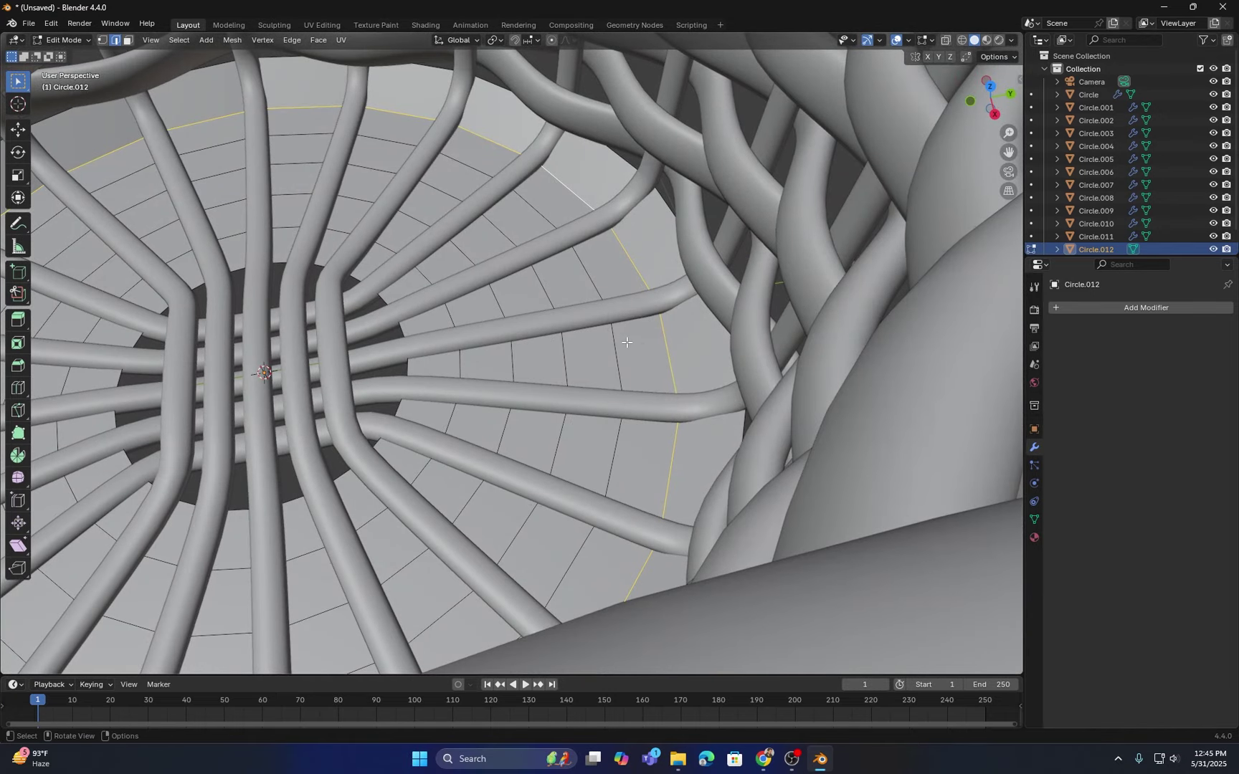
{"action": "key", "text": "g"}
{"action": "key", "text": "z"}
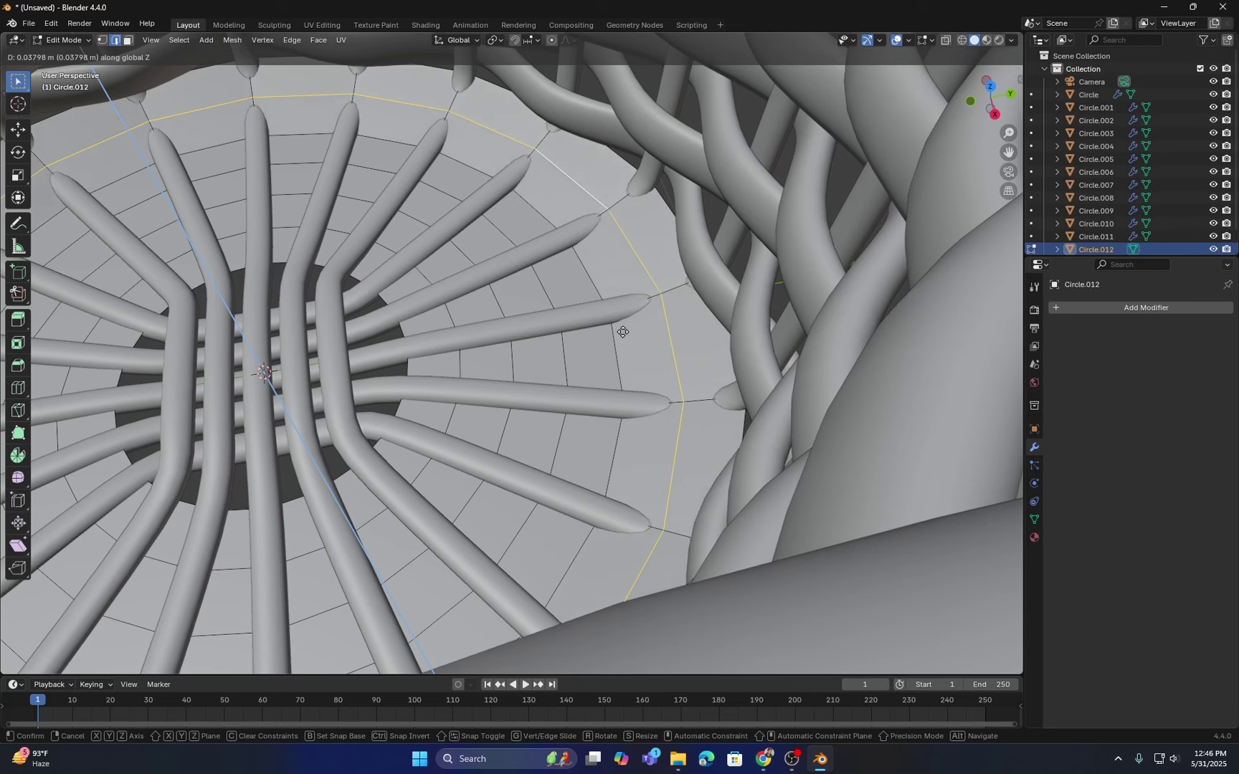
{"action": "left_click", "coordinate": [623, 332]}
Step: Raise the base ring's outermost edge loop about 0.059 m along Z and scale it to about 0.978
{"action": "left_click", "coordinate": [662, 203], "text": "alt"}
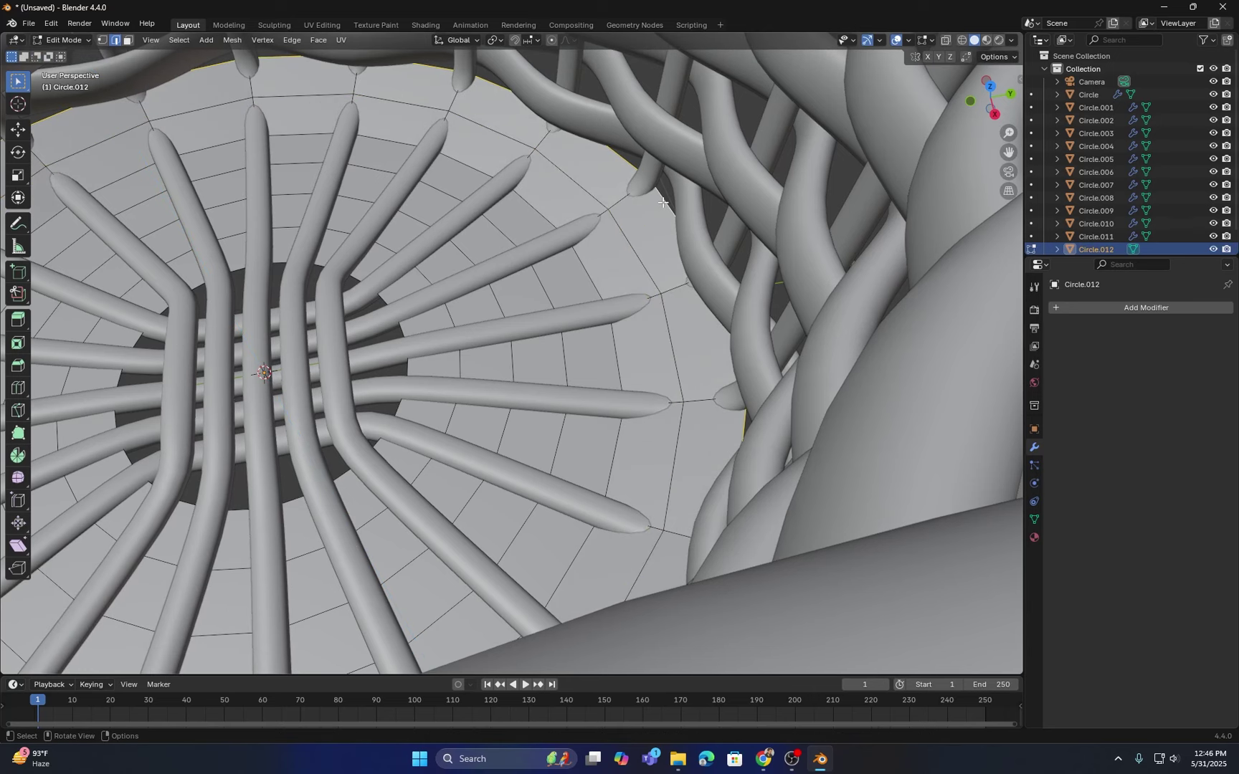
{"action": "key", "text": "g"}
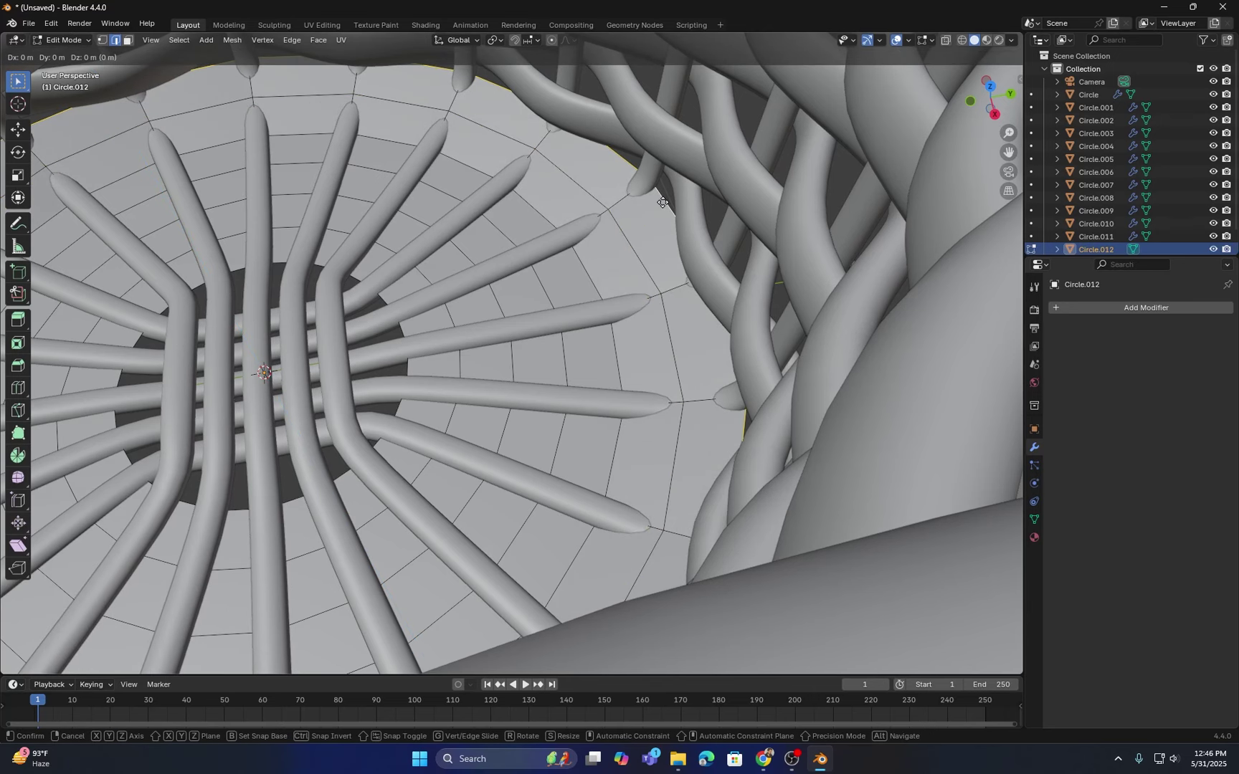
{"action": "key", "text": "z"}
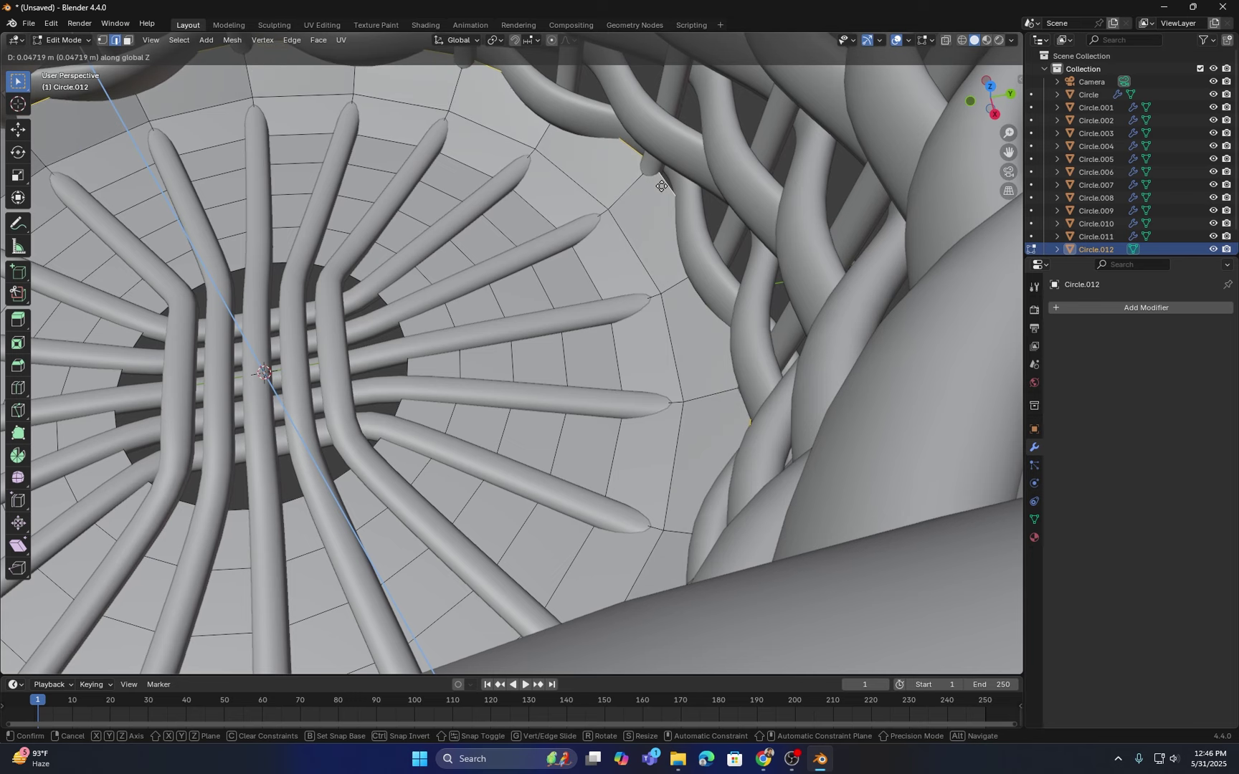
{"action": "left_click", "coordinate": [660, 182]}
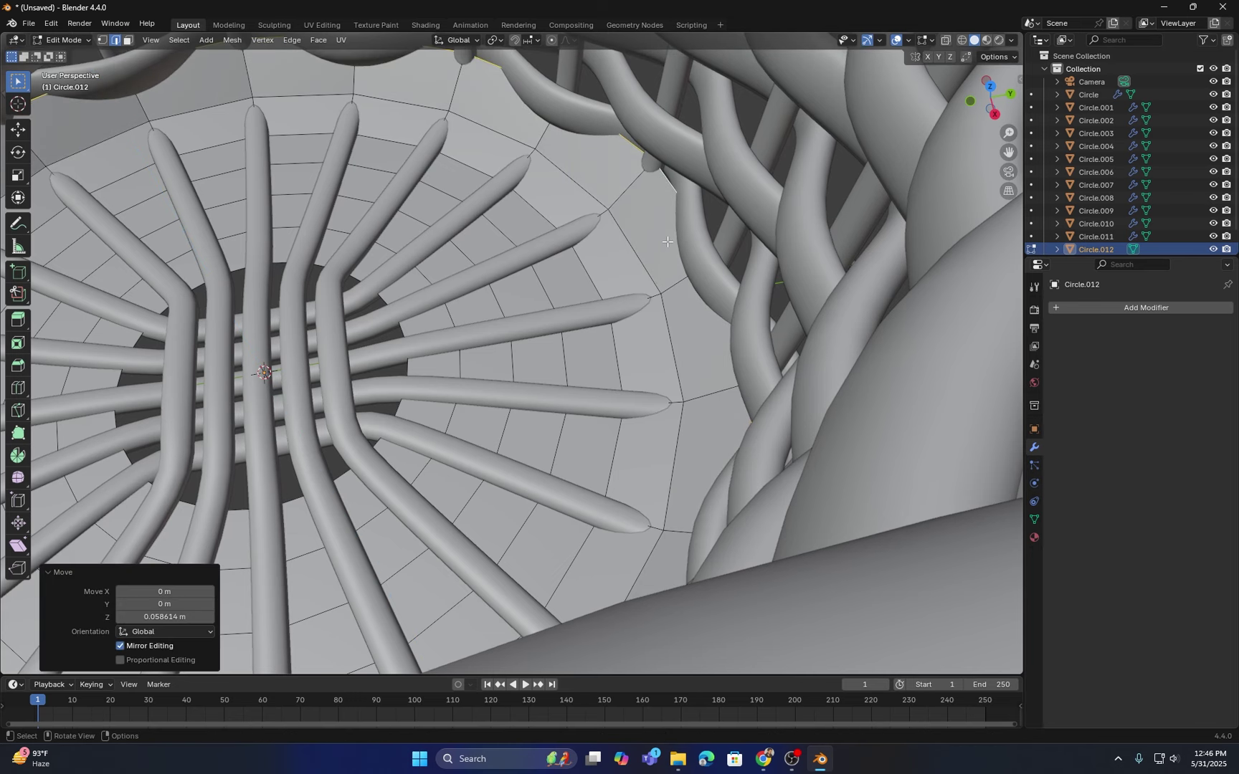
{"action": "key", "text": "s"}
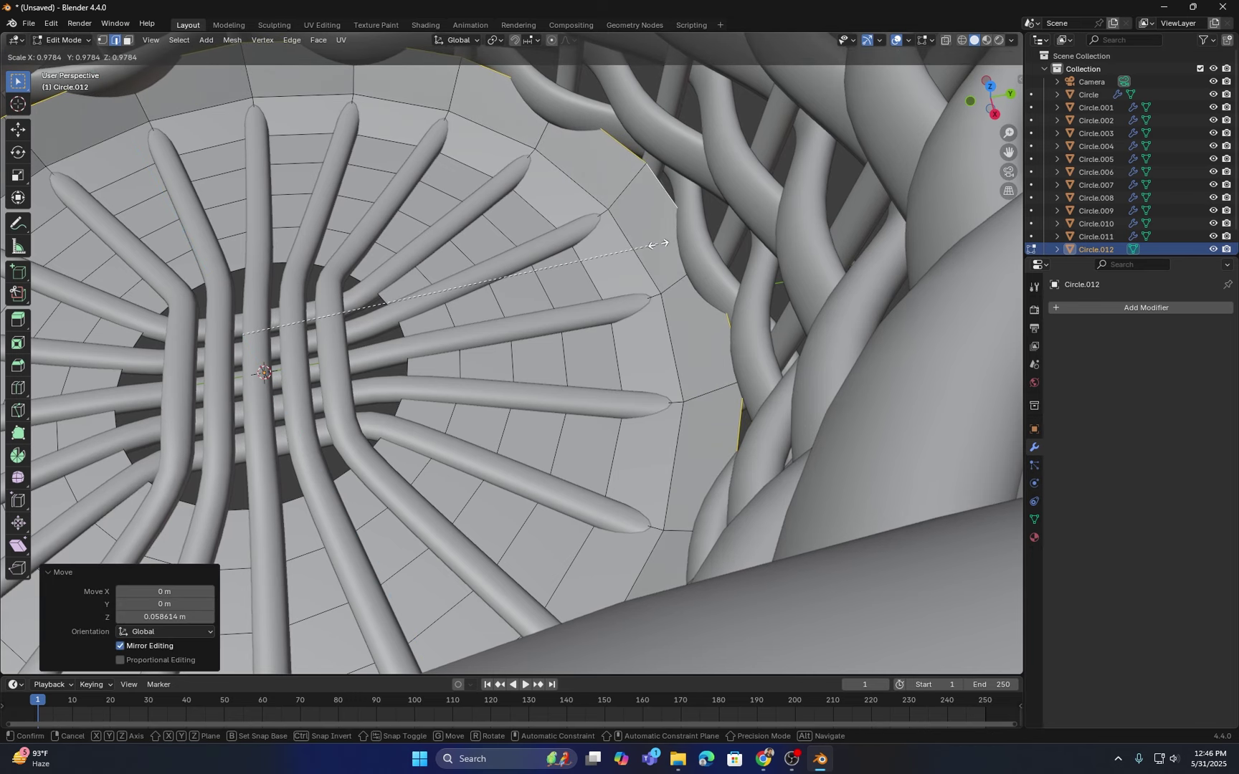
{"action": "left_click", "coordinate": [658, 245]}
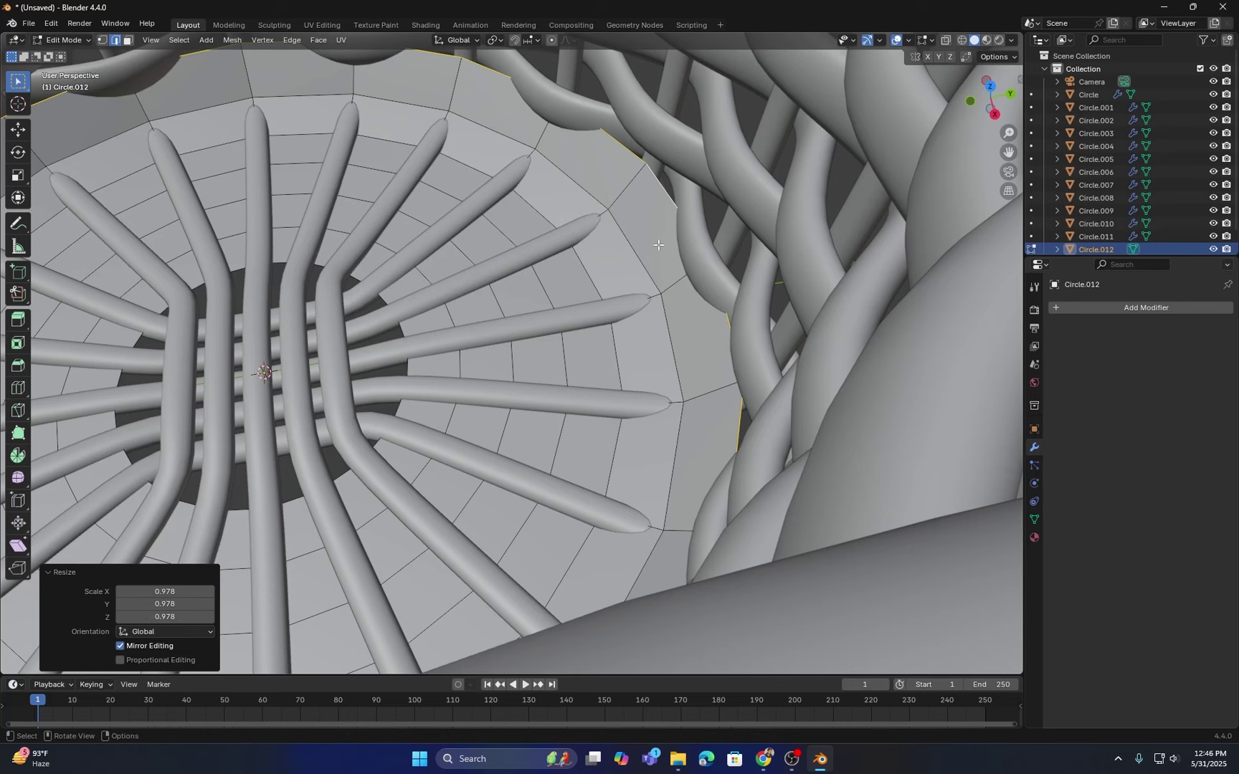
Step: Lower the outermost edge loop about 0.047 m along Z and scale it to about 0.988
{"action": "key", "text": "g"}
{"action": "key", "text": "z"}
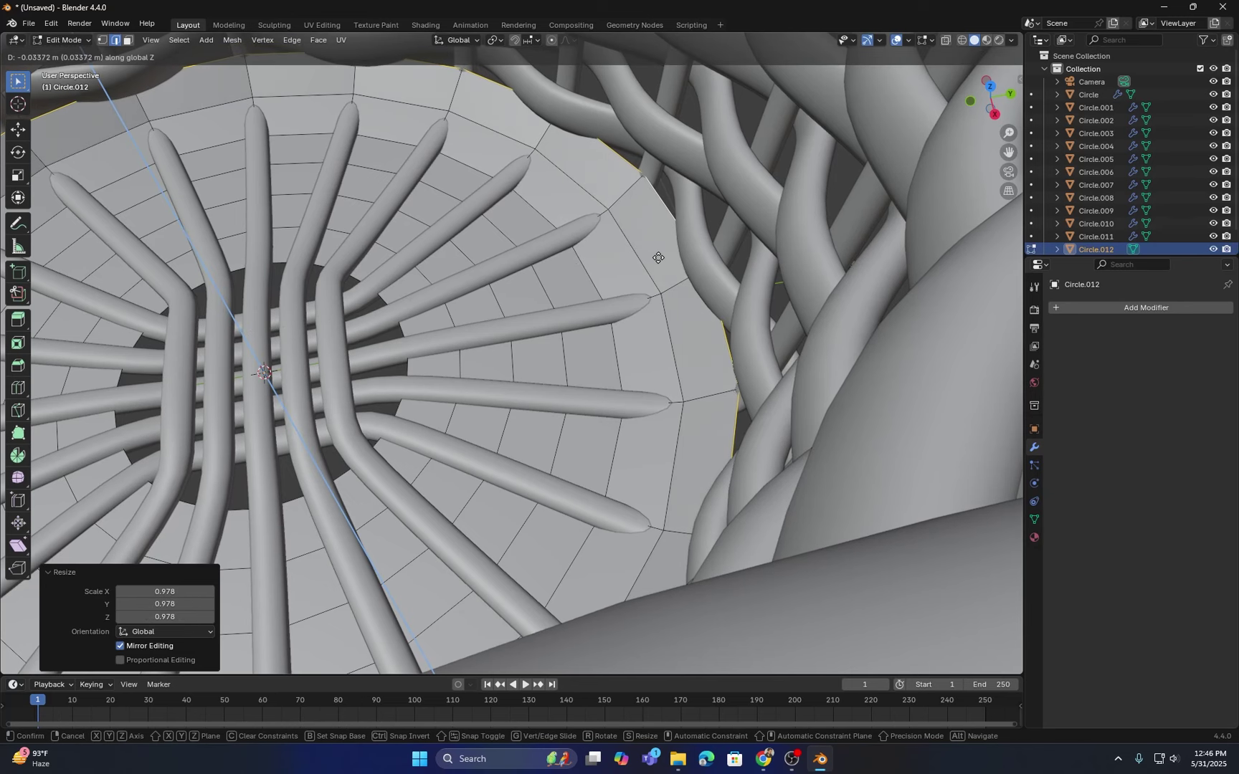
{"action": "left_click", "coordinate": [658, 262]}
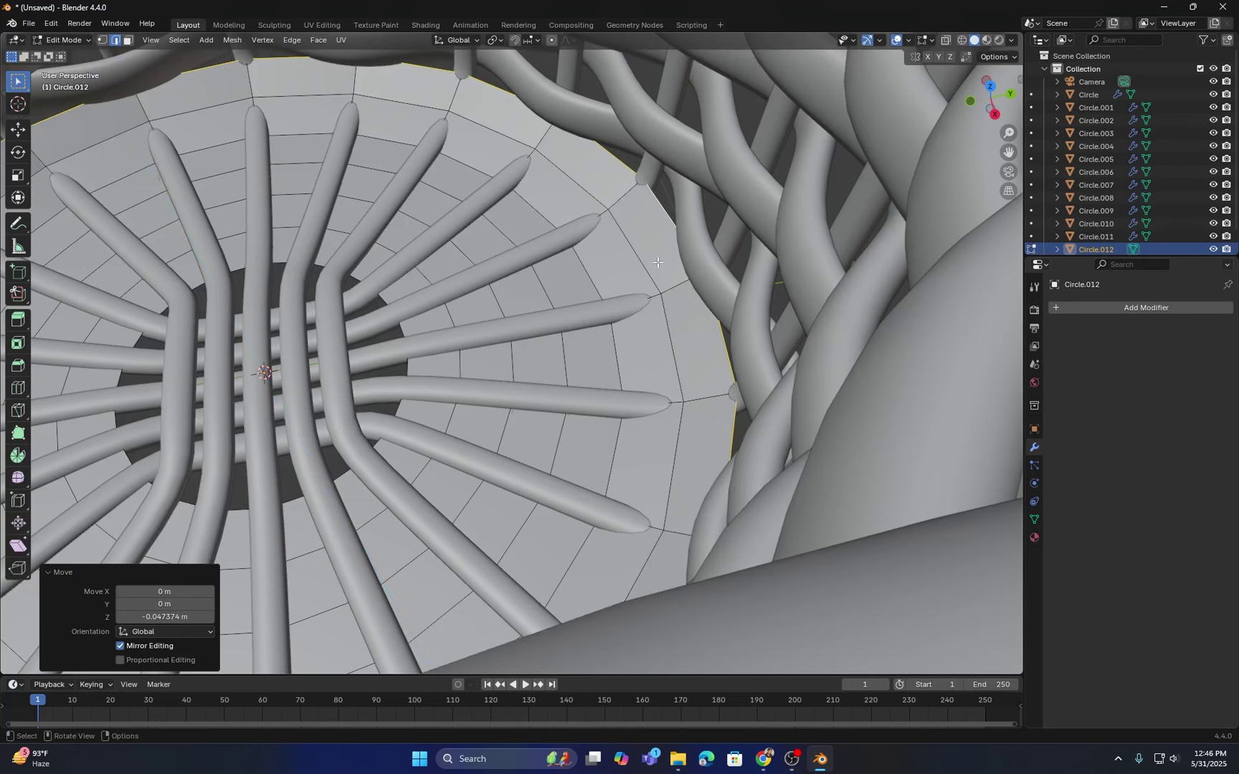
{"action": "key", "text": "s"}
{"action": "left_click", "coordinate": [652, 263]}
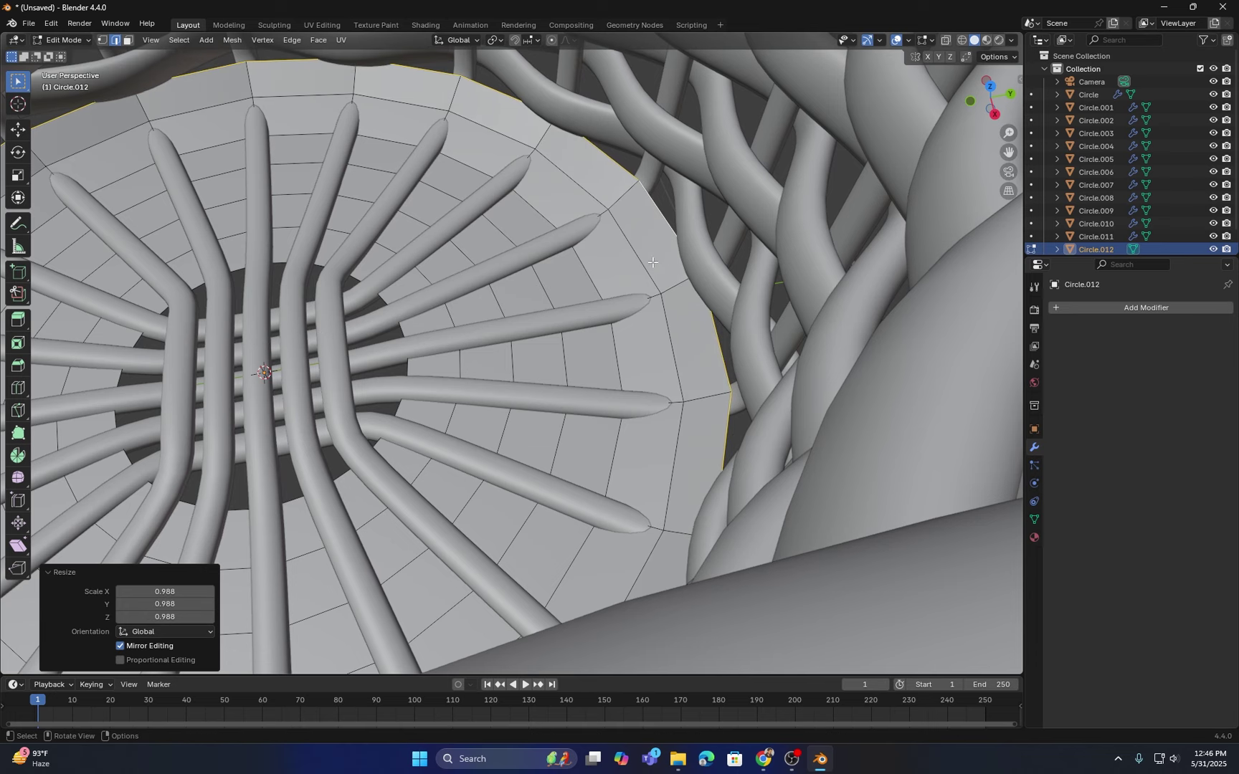
Step: Raise the second edge loop from the outside about 0.003 m and the third about 0.03 m along Z
{"action": "left_click", "coordinate": [640, 263], "text": "alt"}
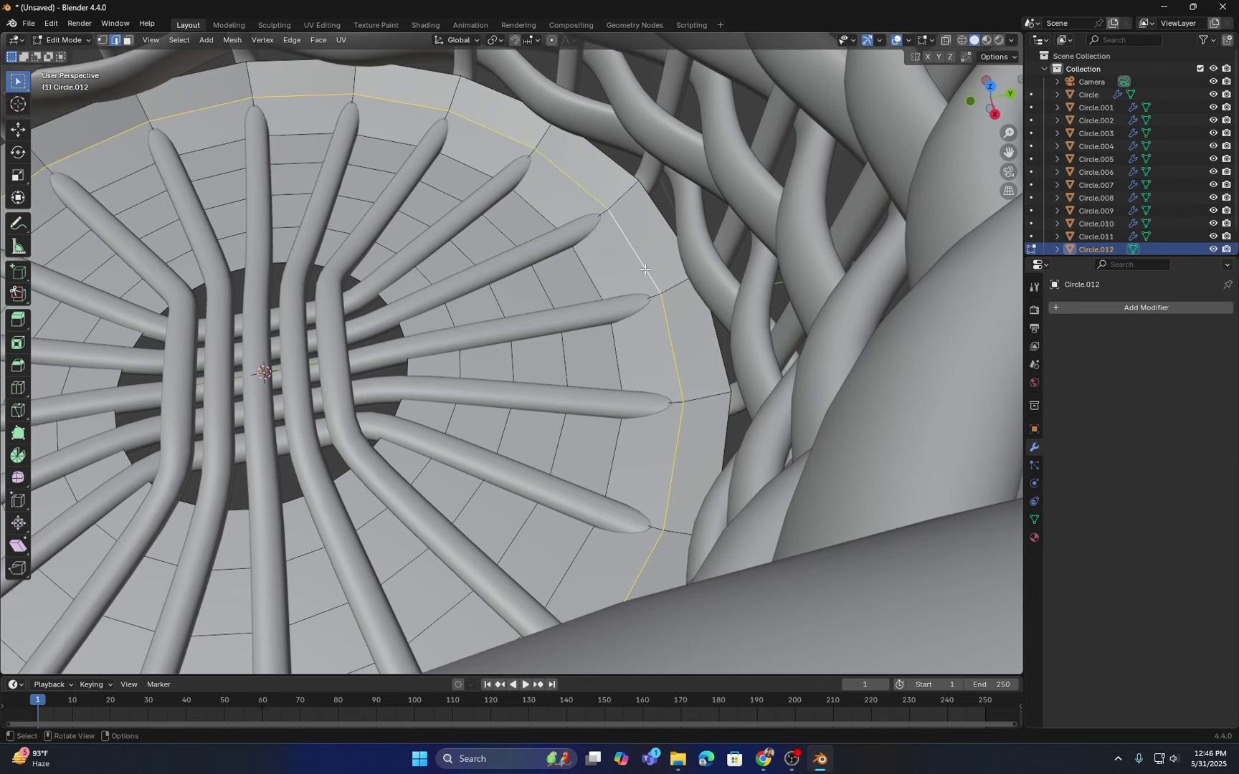
{"action": "key", "text": "g"}
{"action": "key", "text": "z"}
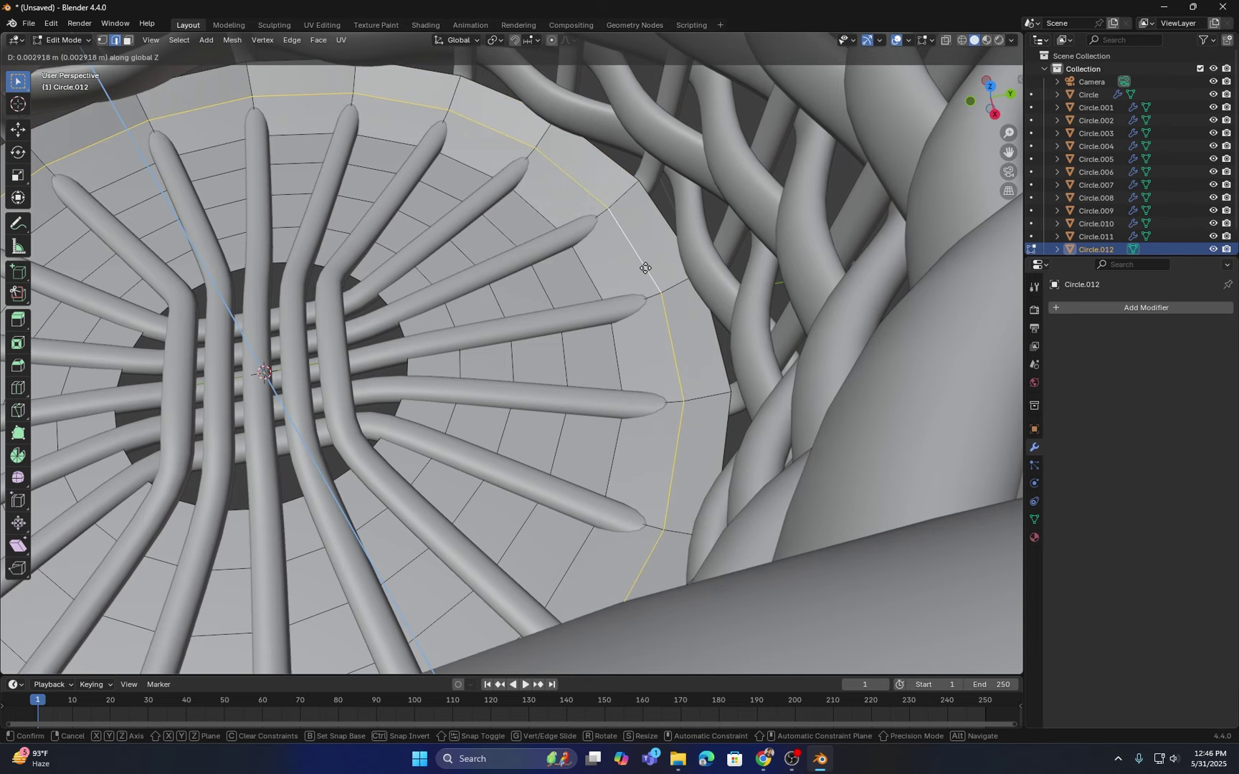
{"action": "left_click", "coordinate": [645, 269]}
{"action": "left_click", "coordinate": [595, 285], "text": "alt"}
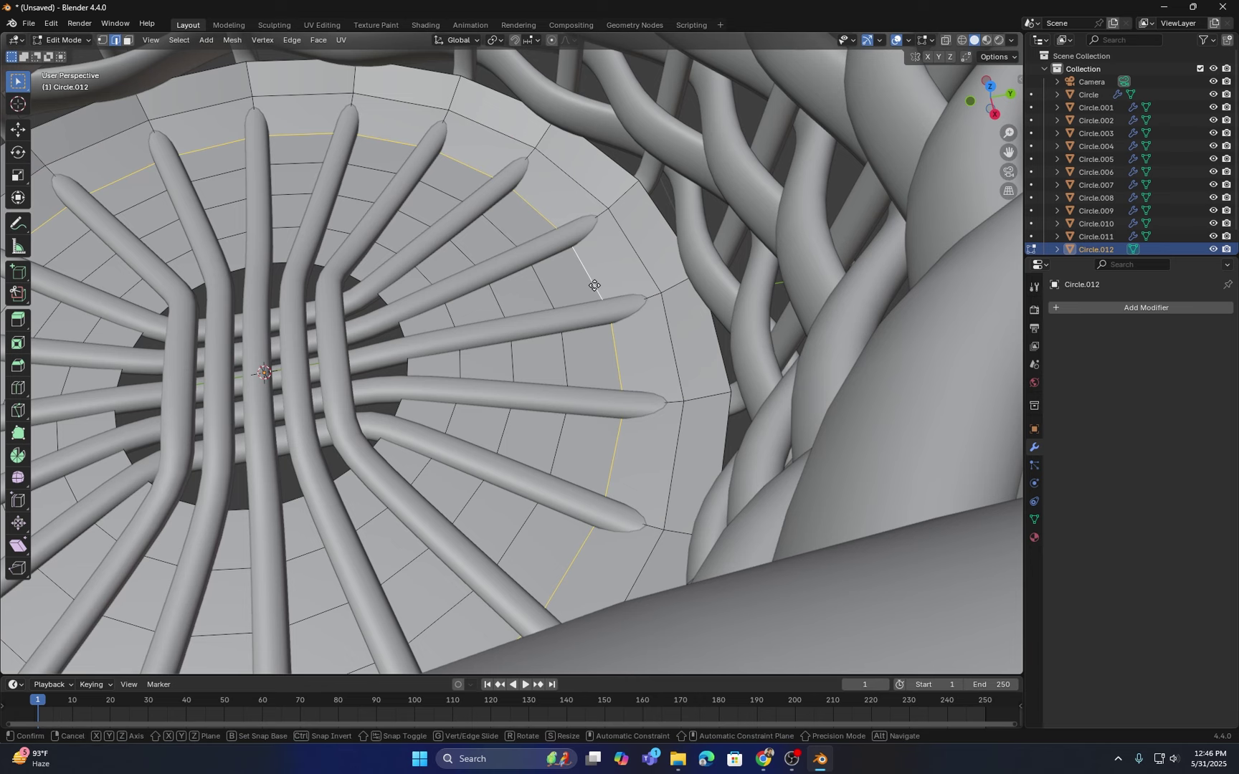
{"action": "key", "text": "g"}
{"action": "key", "text": "z"}
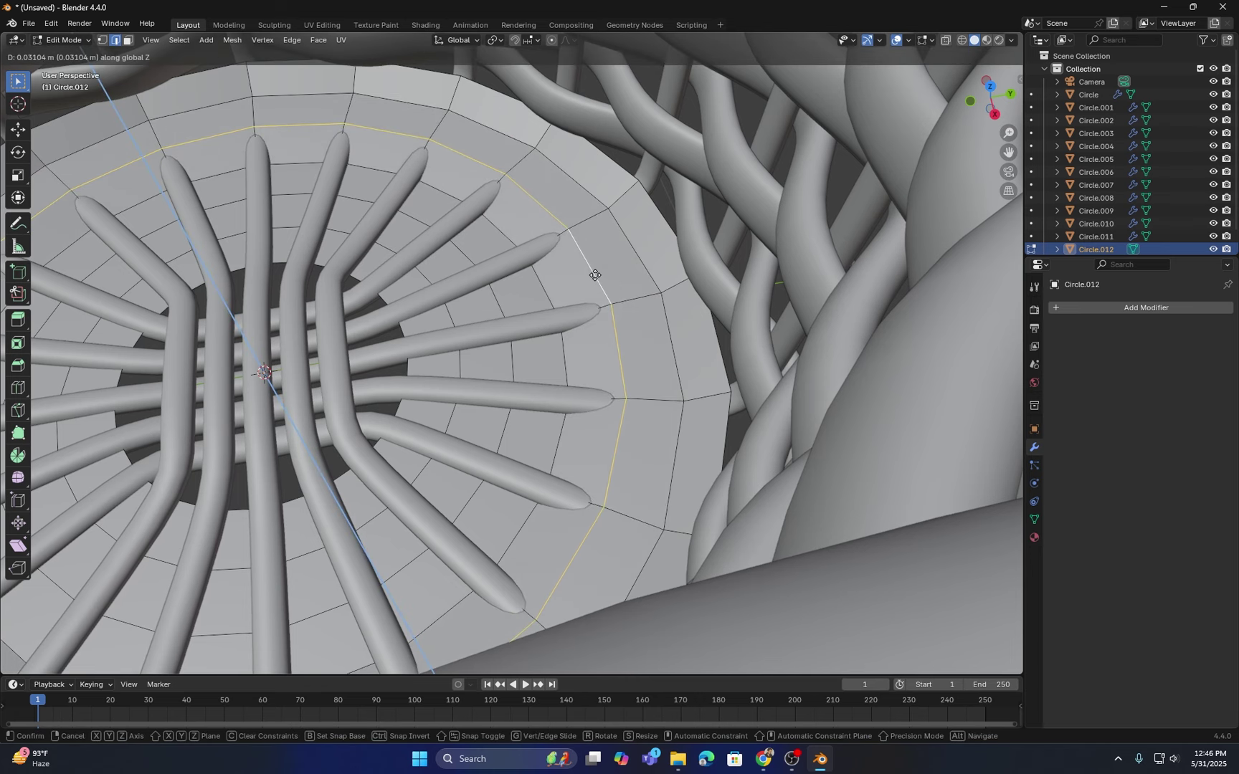
{"action": "left_click", "coordinate": [601, 269]}
Step: Raise the second edge loop from the outside another 0.017 m or so and the fourth about 0.025 m along Z
{"action": "left_click", "coordinate": [631, 248], "text": "alt"}
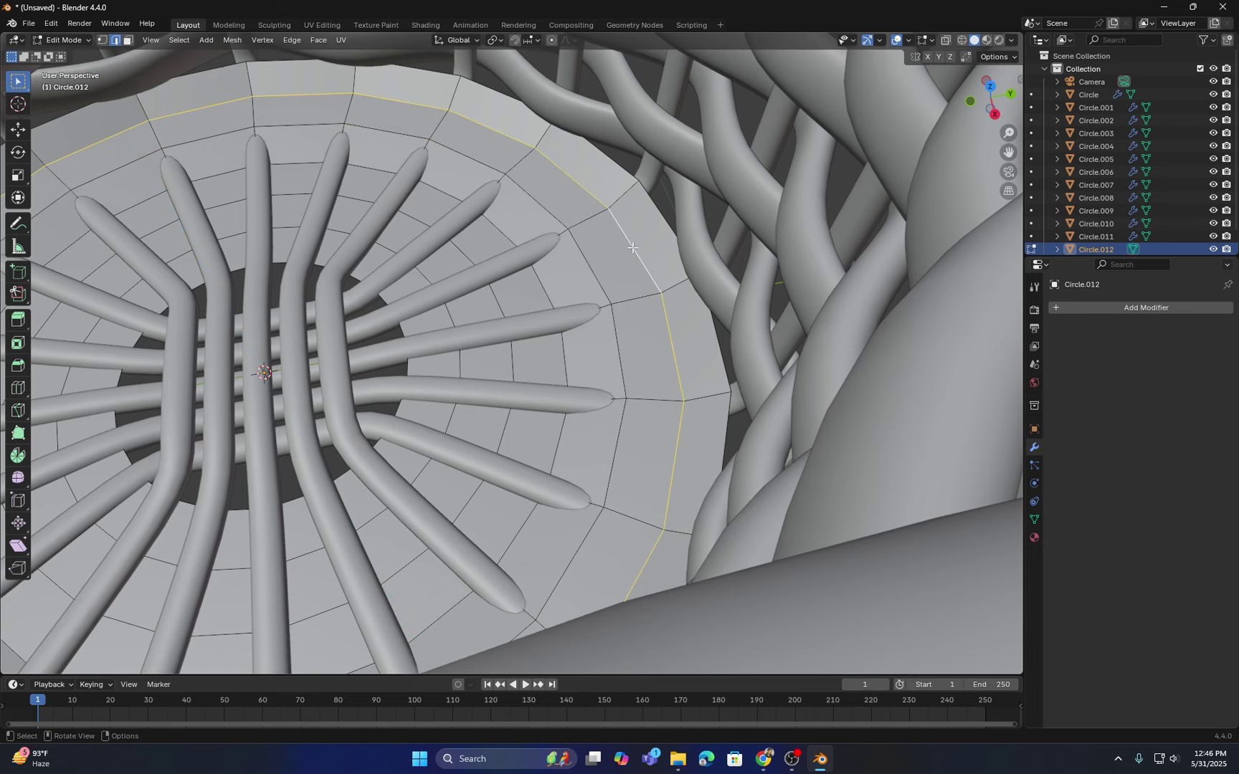
{"action": "key", "text": "g"}
{"action": "key", "text": "z"}
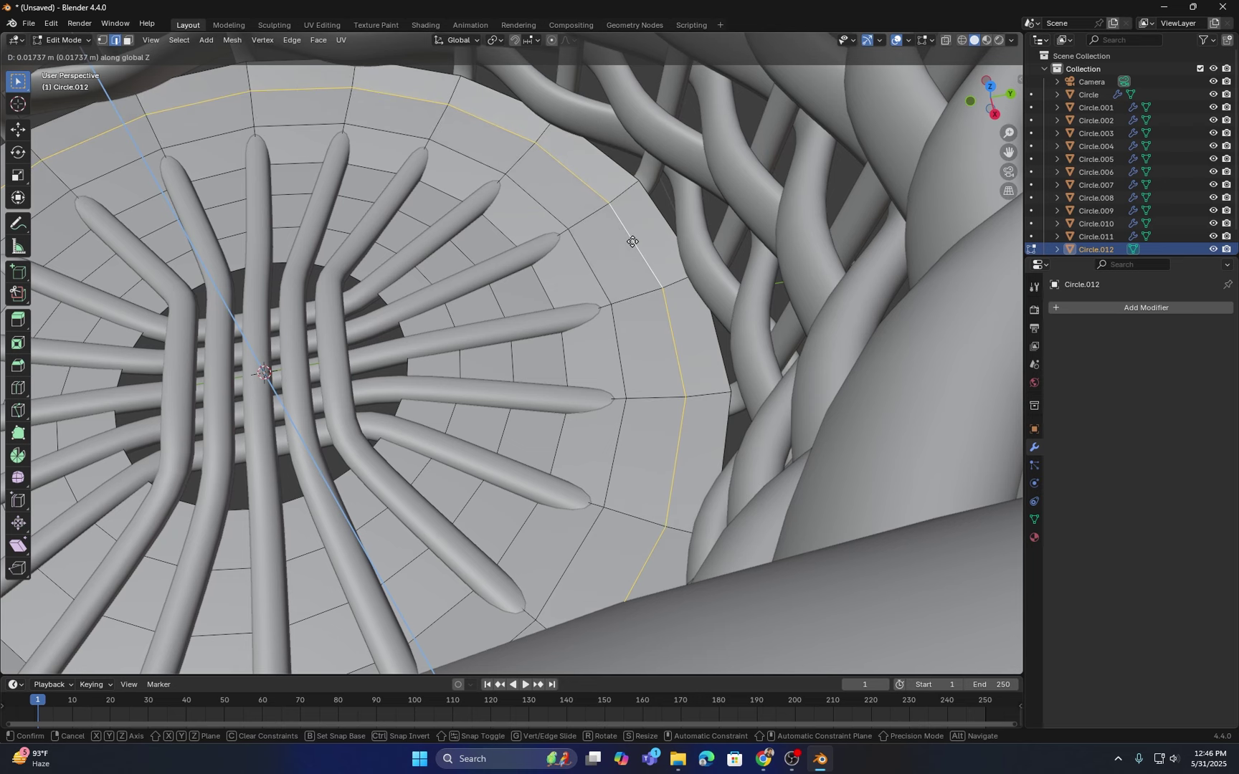
{"action": "left_click", "coordinate": [554, 286]}
{"action": "left_click", "coordinate": [547, 287], "text": "alt"}
{"action": "key", "text": "g"}
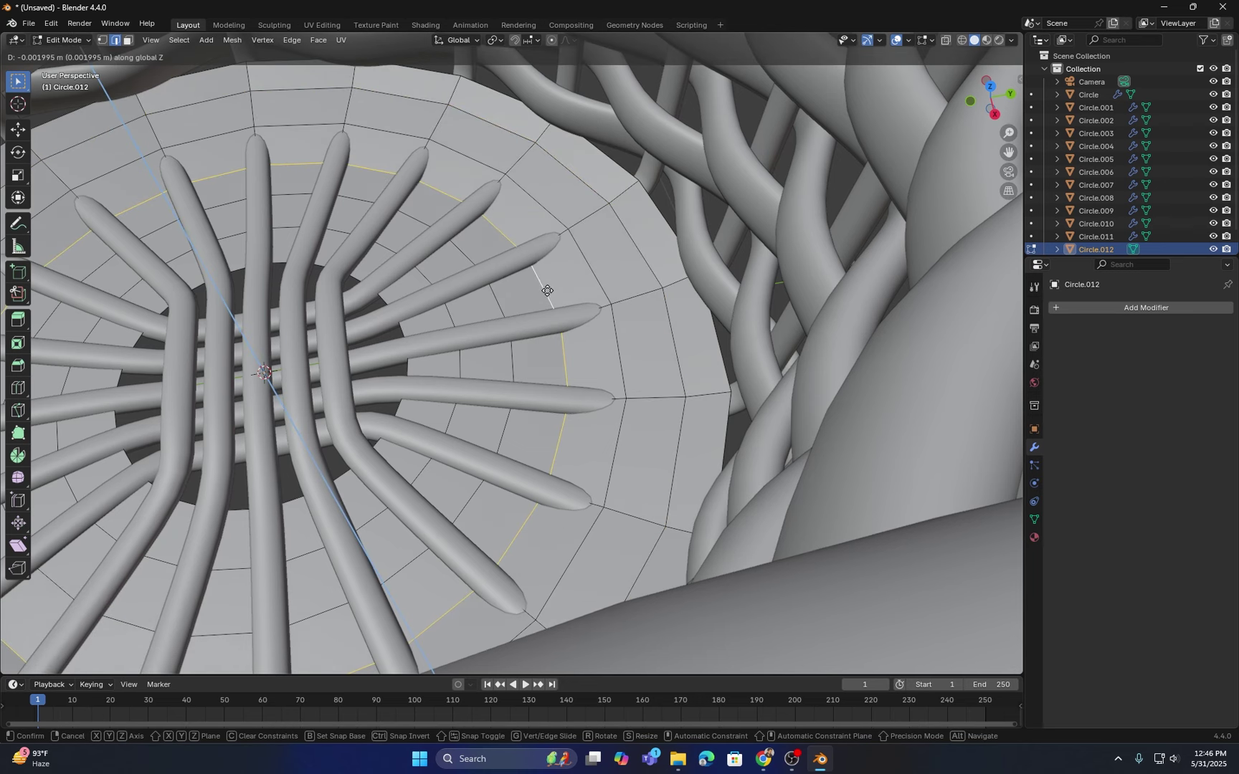
{"action": "key", "text": "z"}
{"action": "left_click", "coordinate": [547, 283]}
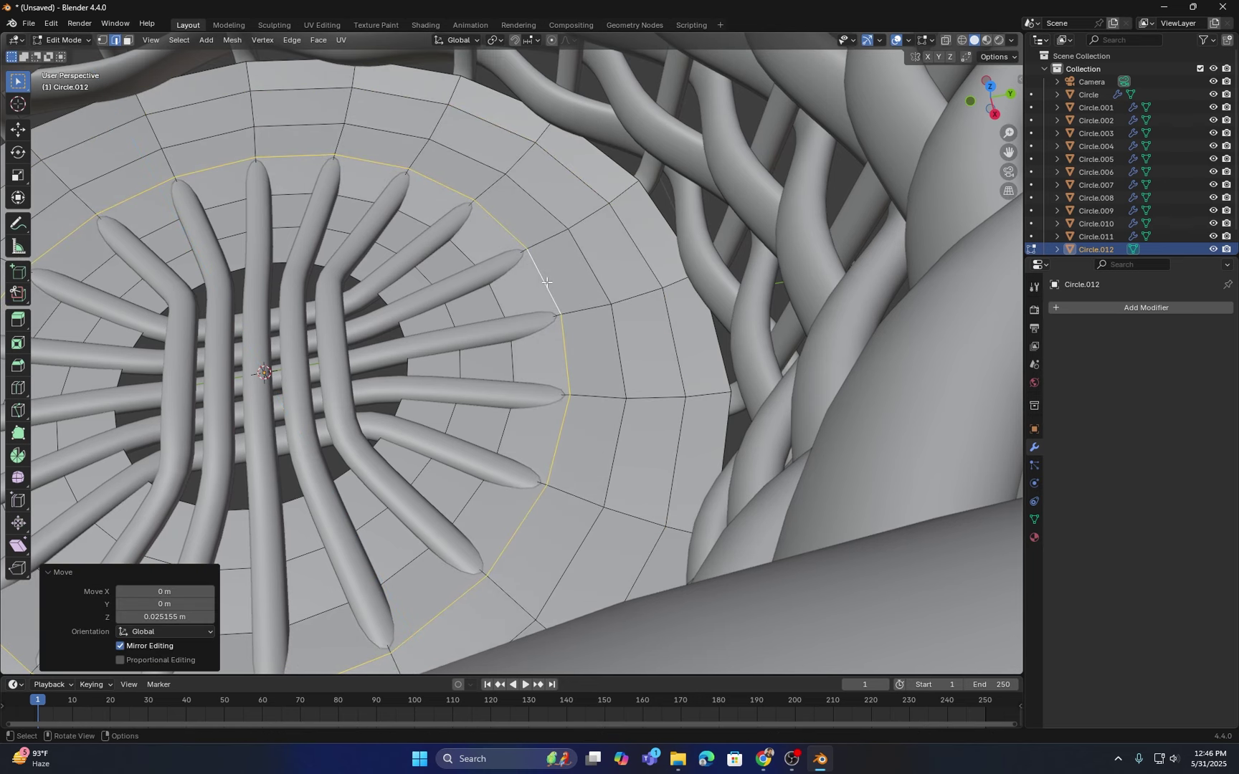
Step: Raise the base ring's fifth edge loop from the outside about 0.025 m along Z and the sixth a similar small distance
{"action": "left_click", "coordinate": [500, 300], "text": "alt"}
{"action": "key", "text": "g"}
{"action": "key", "text": "z"}
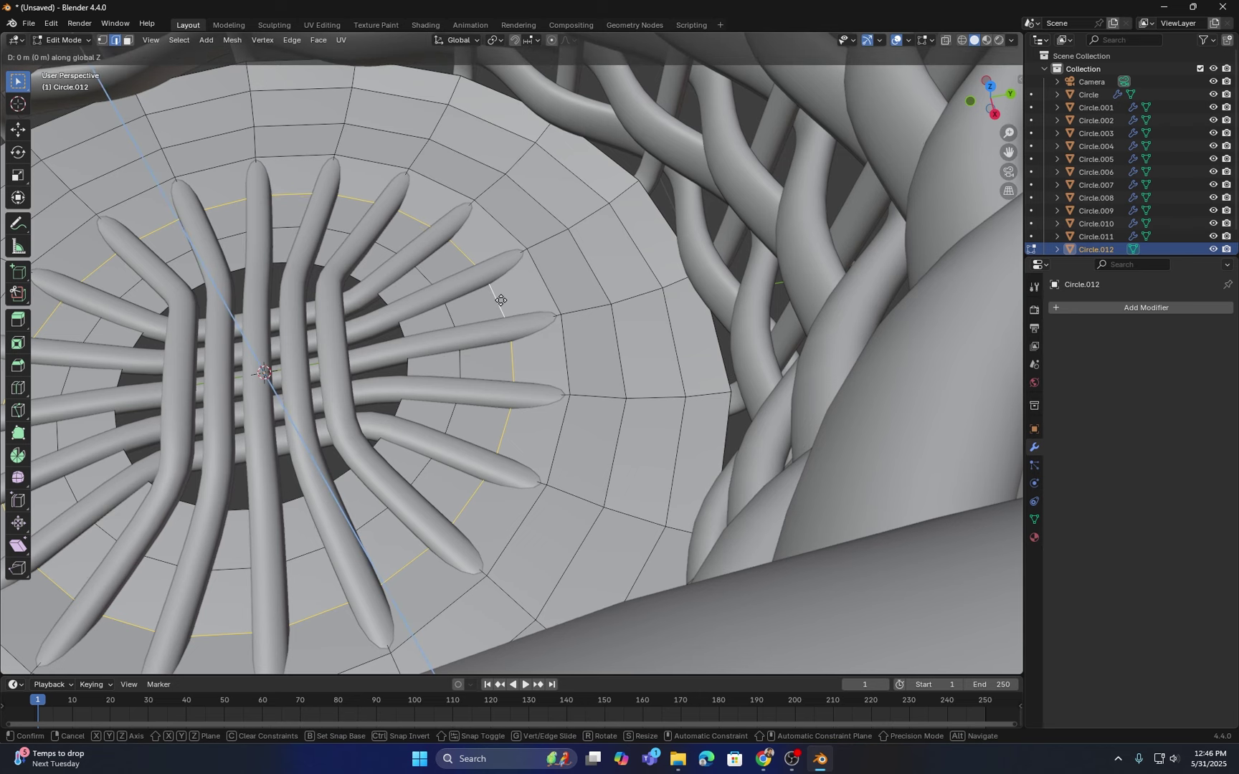
{"action": "left_click", "coordinate": [500, 293]}
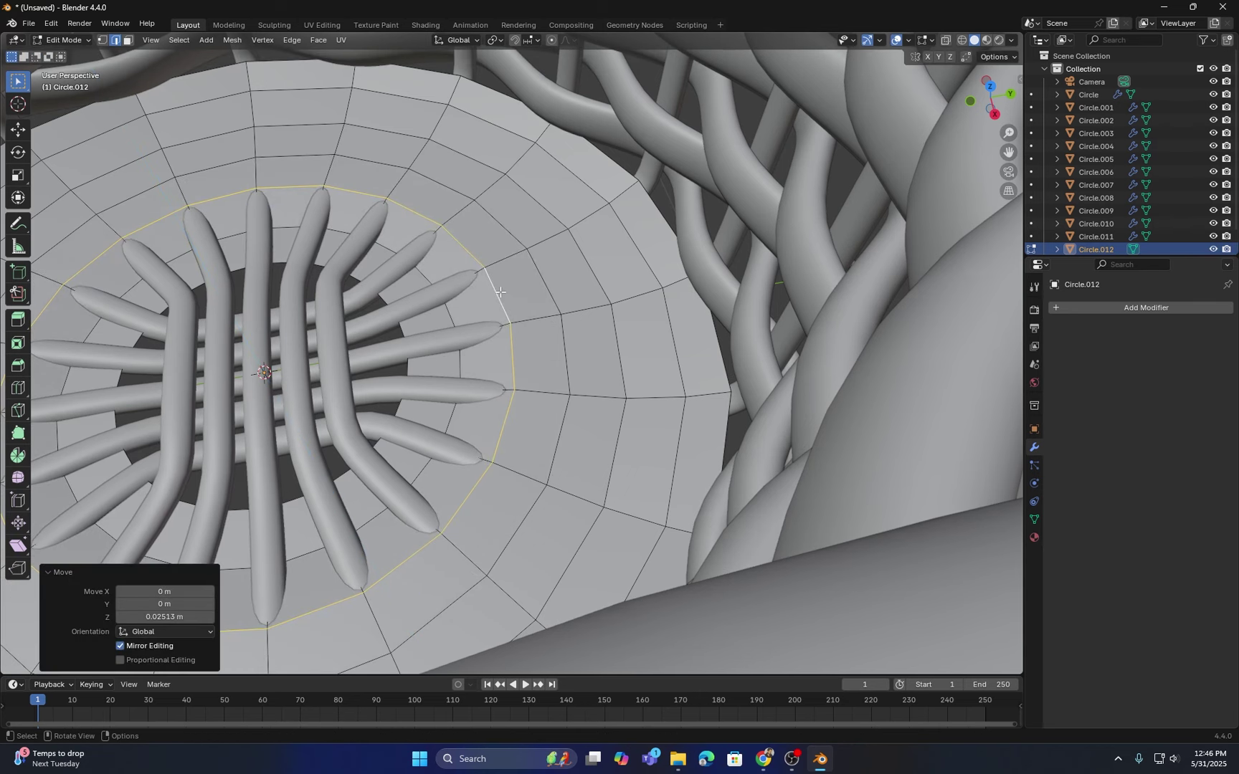
{"action": "left_click", "coordinate": [450, 316], "text": "alt"}
{"action": "key", "text": "g"}
{"action": "key", "text": "z"}
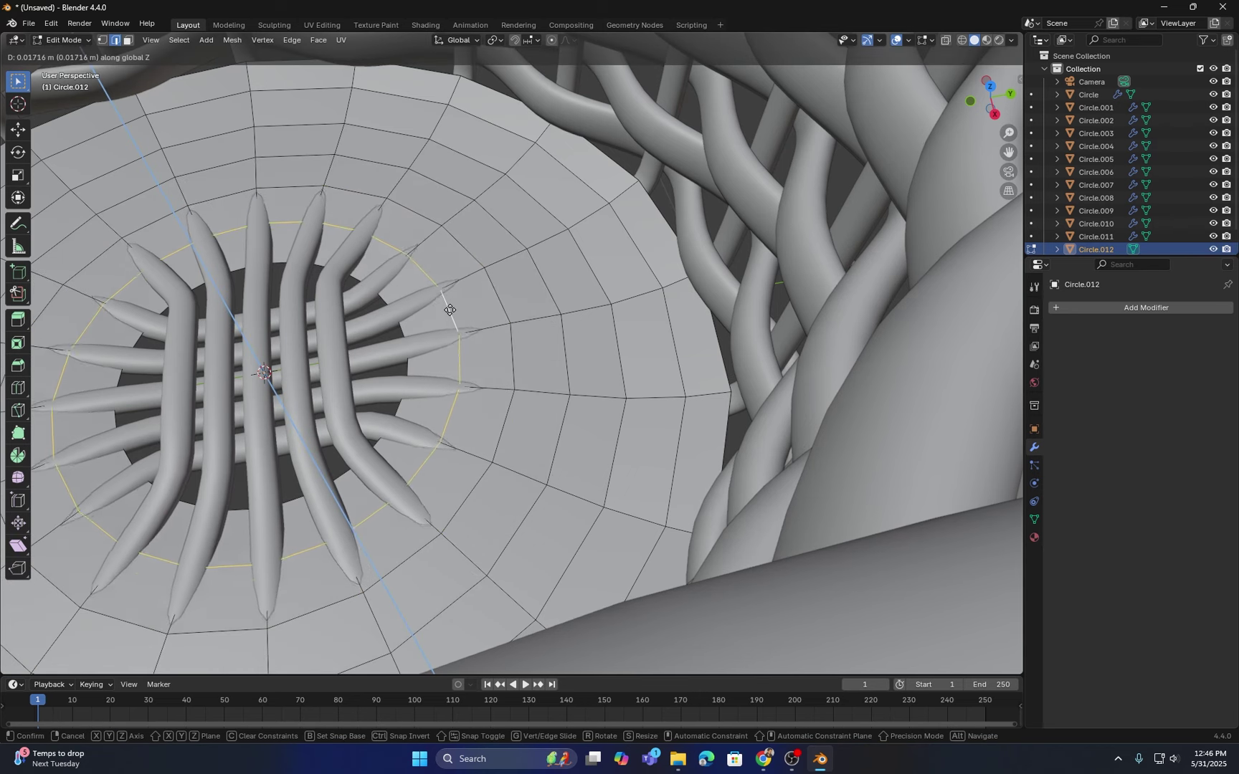
{"action": "left_click", "coordinate": [447, 307]}
Step: Raise the innermost edge loop about 0.05 m along Z and the loop beside it a little further until they cover the strand tips
{"action": "left_click", "coordinate": [401, 328], "text": "alt"}
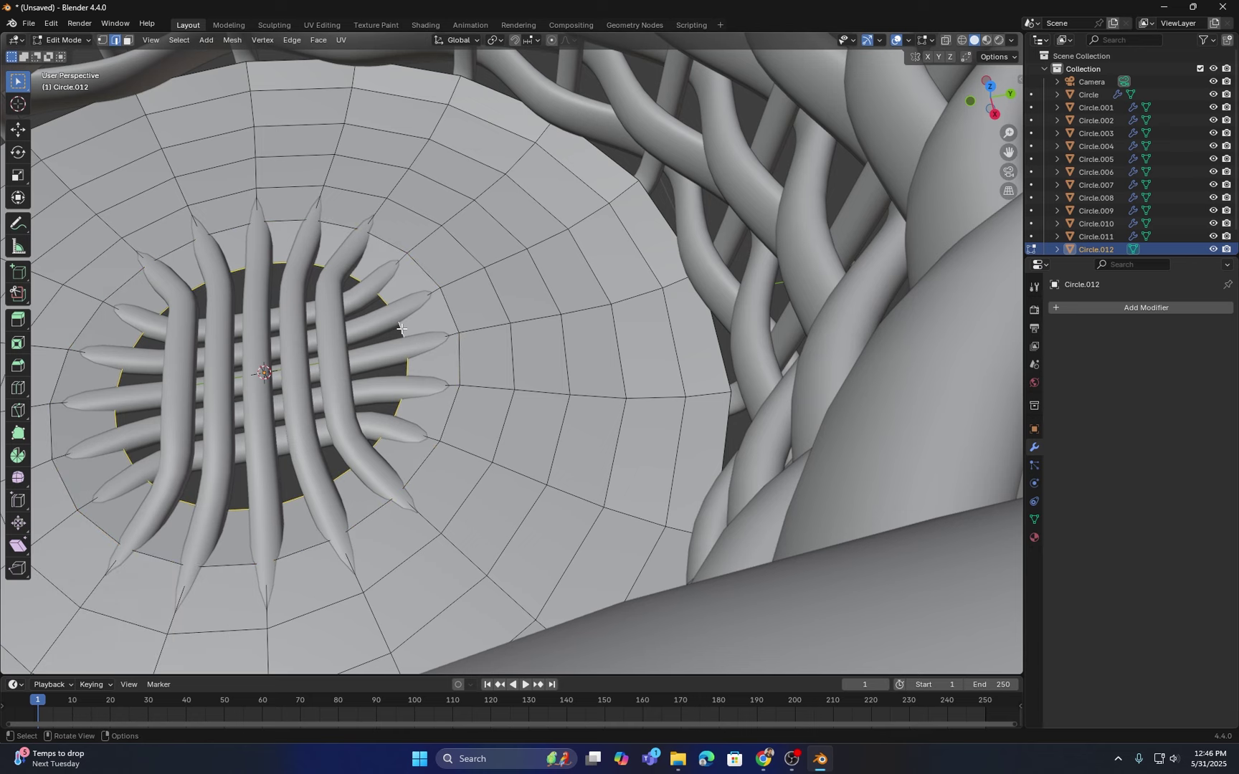
{"action": "key", "text": "g"}
{"action": "key", "text": "z"}
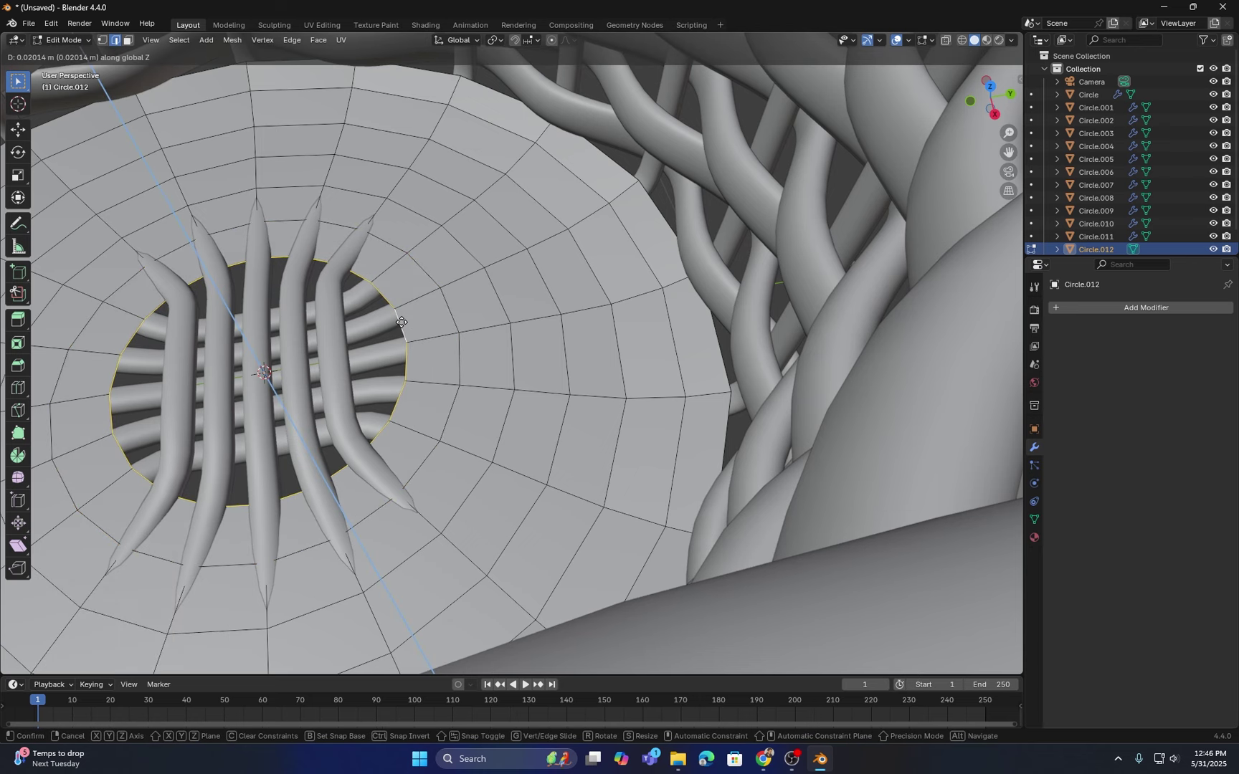
{"action": "left_click", "coordinate": [400, 314]}
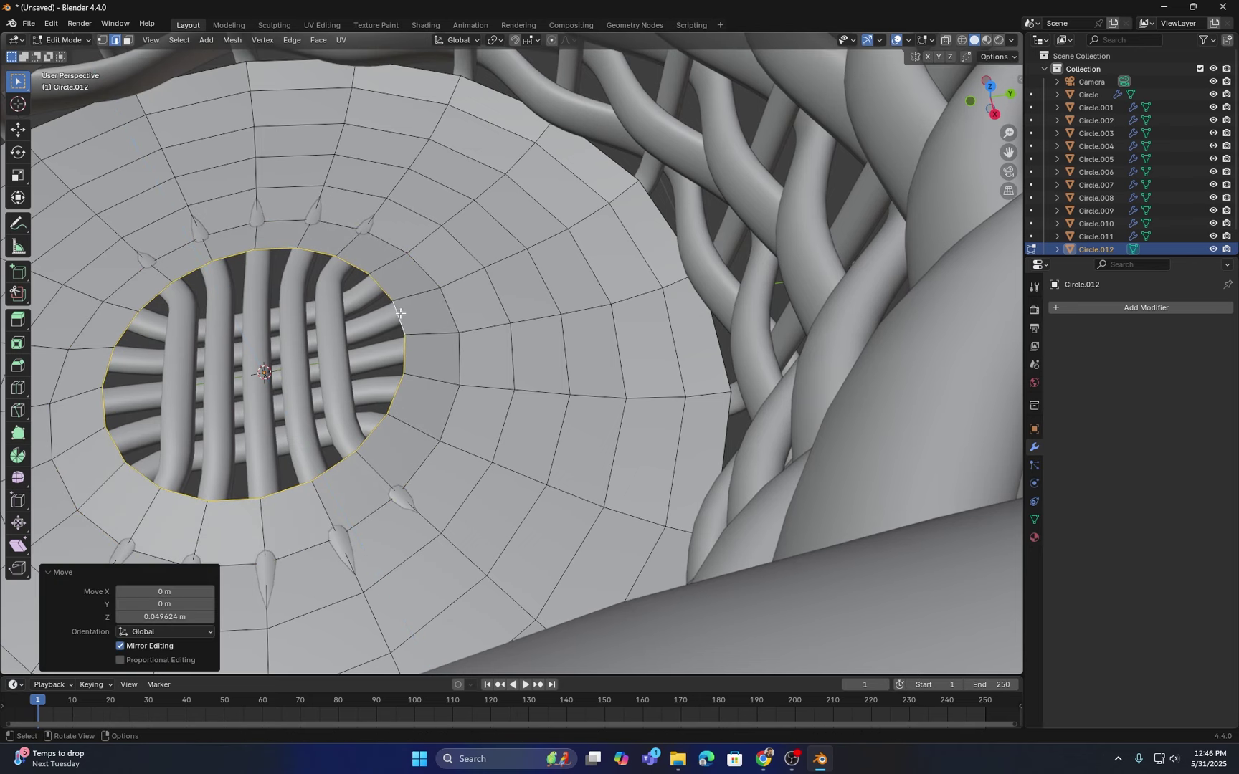
{"action": "left_click", "coordinate": [442, 294], "text": "alt"}
{"action": "key", "text": "g"}
{"action": "key", "text": "z"}
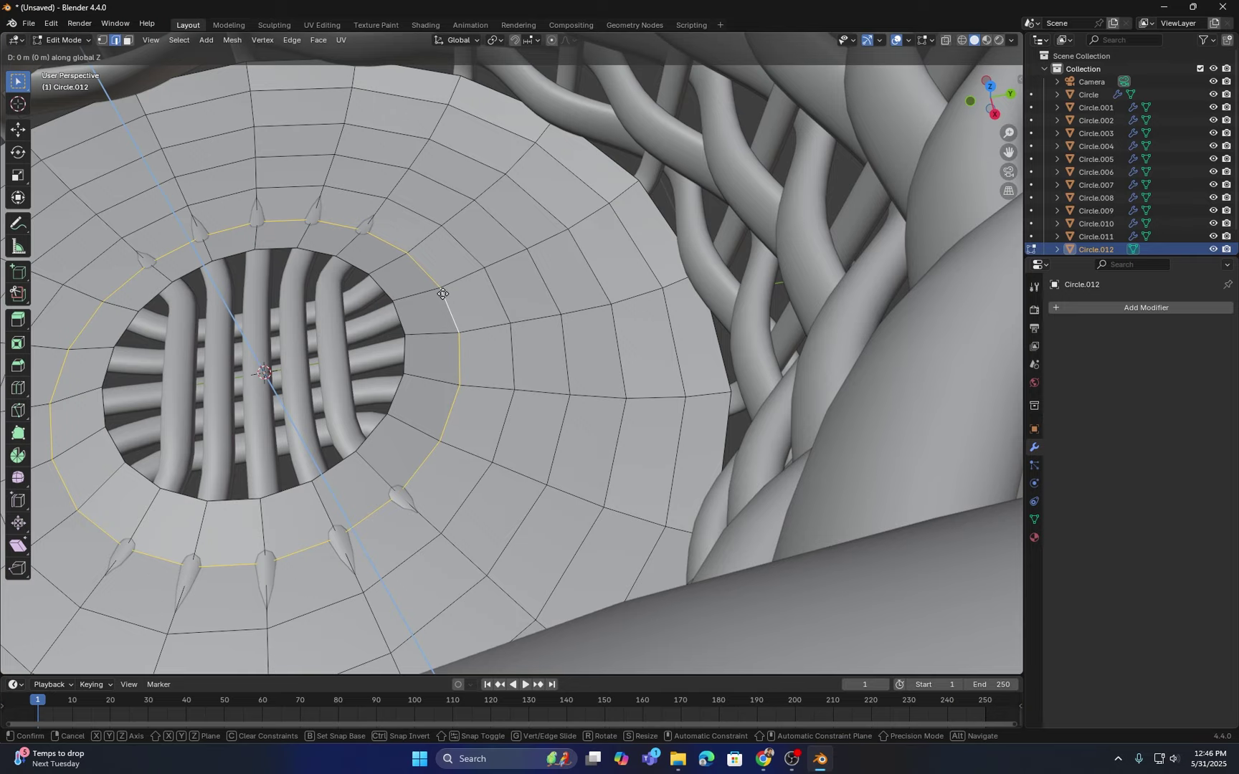
{"action": "left_click", "coordinate": [443, 294]}
Step: Select one radial edge line across the base ring and extend the selection to all edges of similar length
{"action": "middle_click_drag", "start_coordinate": [443, 294], "coordinate": [467, 376]}
{"action": "left_click", "coordinate": [551, 318]}
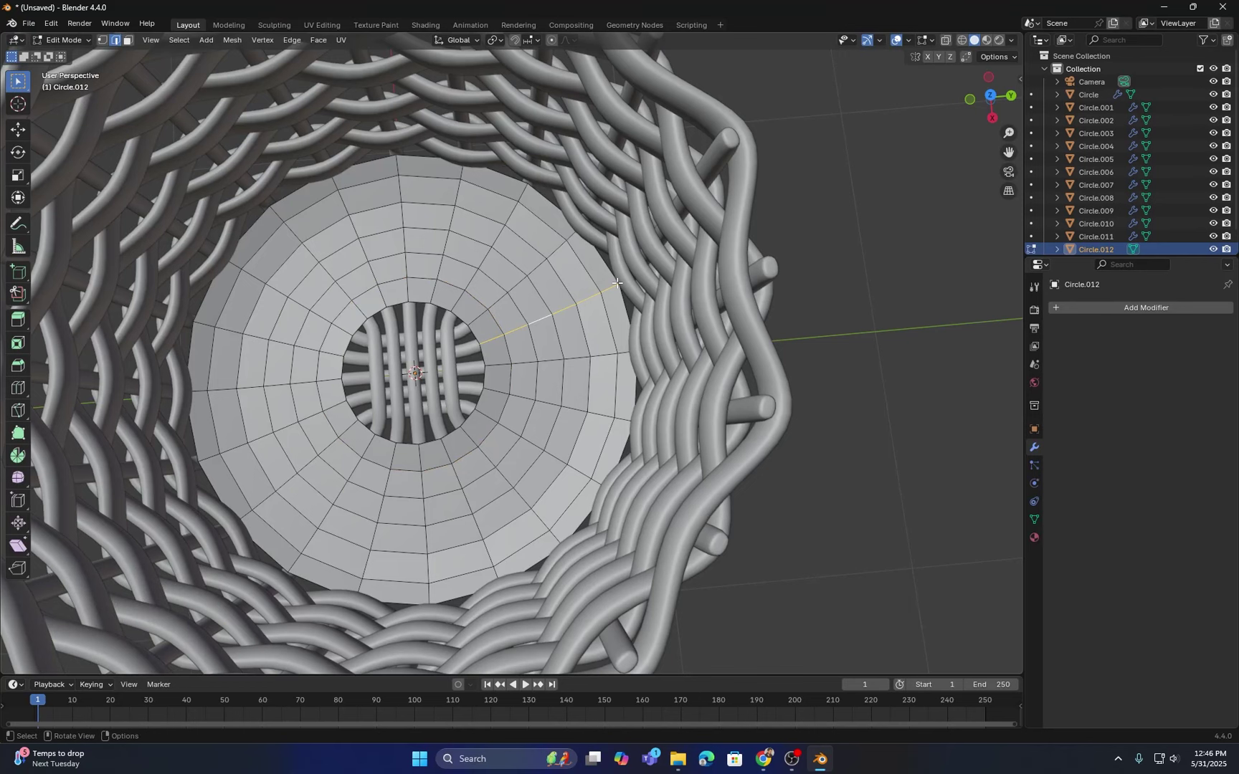
{"action": "middle_click_drag", "start_coordinate": [535, 346], "coordinate": [579, 387]}
{"action": "left_click", "coordinate": [180, 39]}
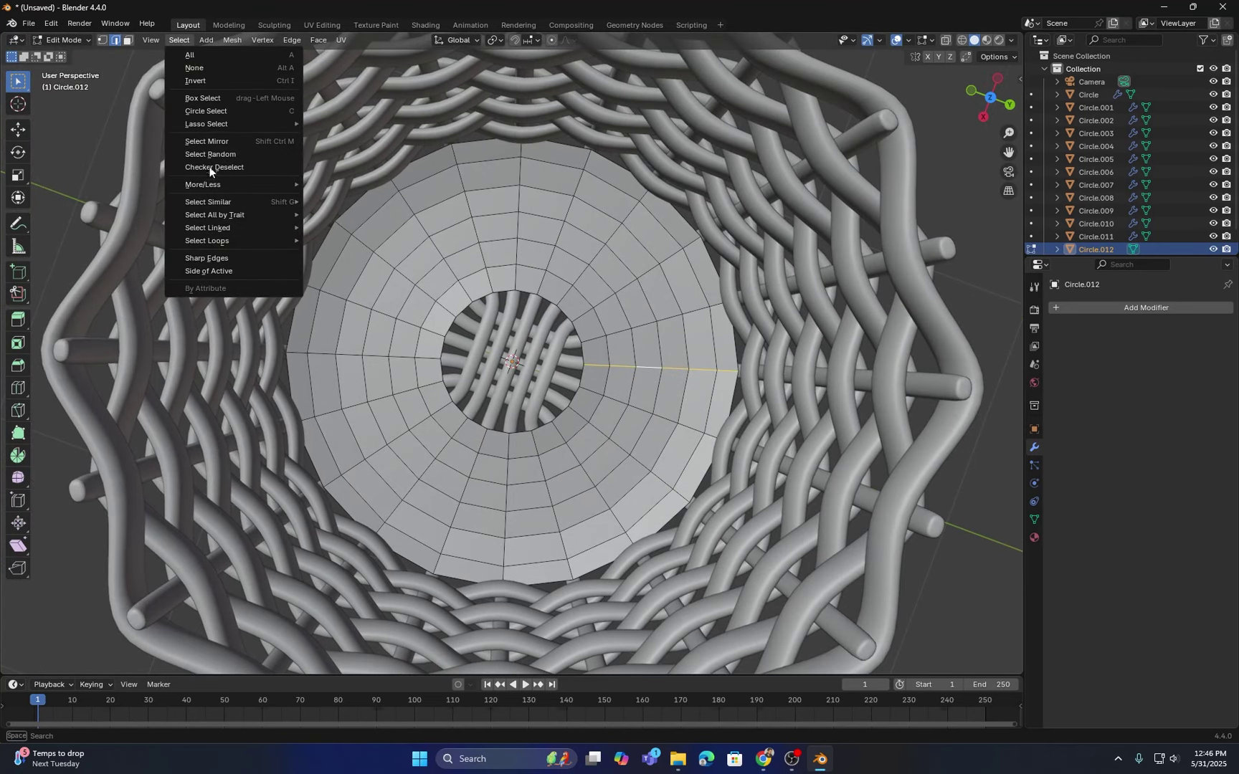
{"action": "mouse_move", "coordinate": [213, 202]}
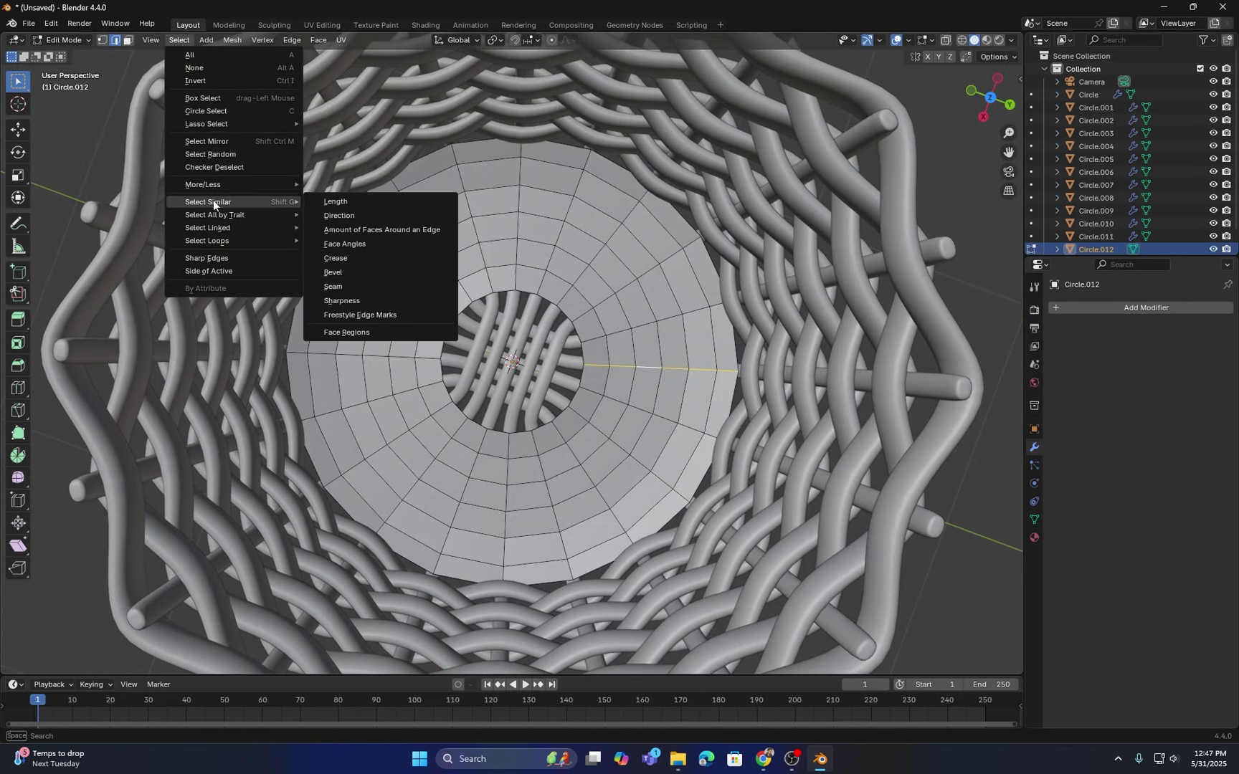
{"action": "left_click", "coordinate": [364, 199]}
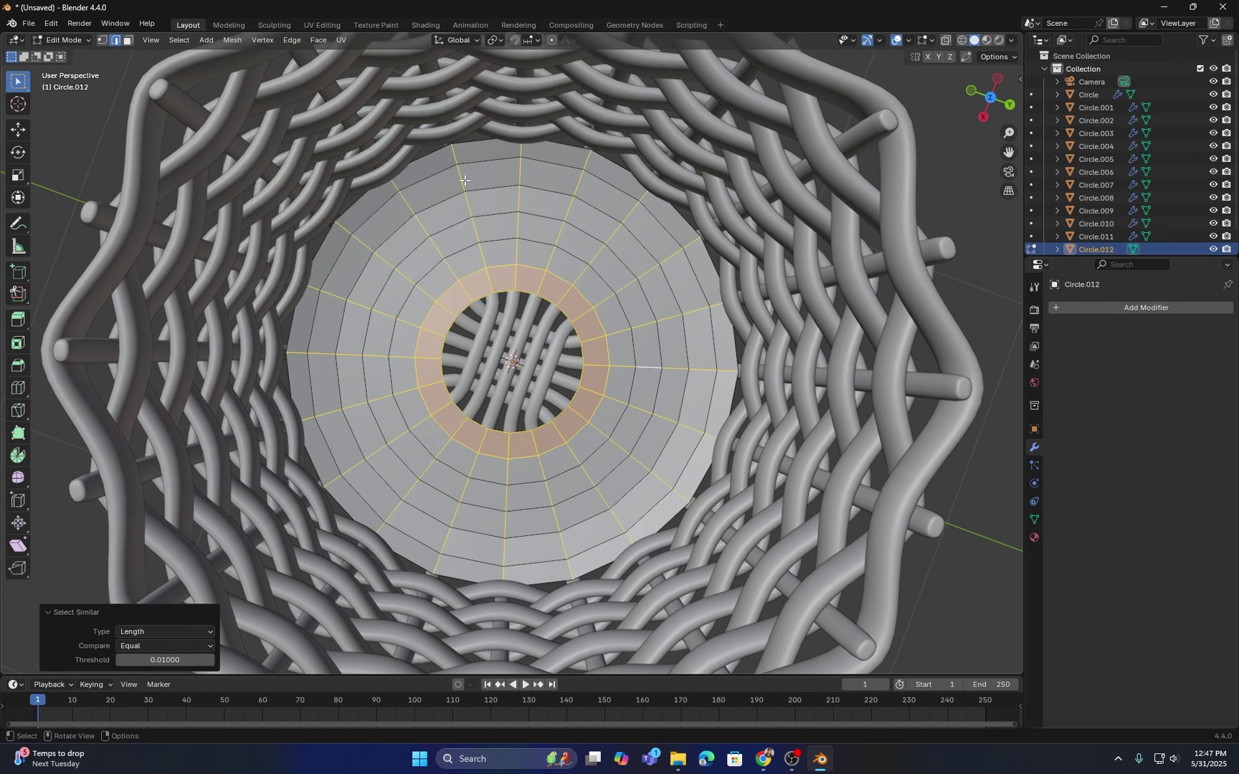
Step: Remove the two innermost concentric edge loops from the selection, keeping only the radial edges selected
{"action": "middle_click_drag", "start_coordinate": [465, 180], "coordinate": [513, 215]}
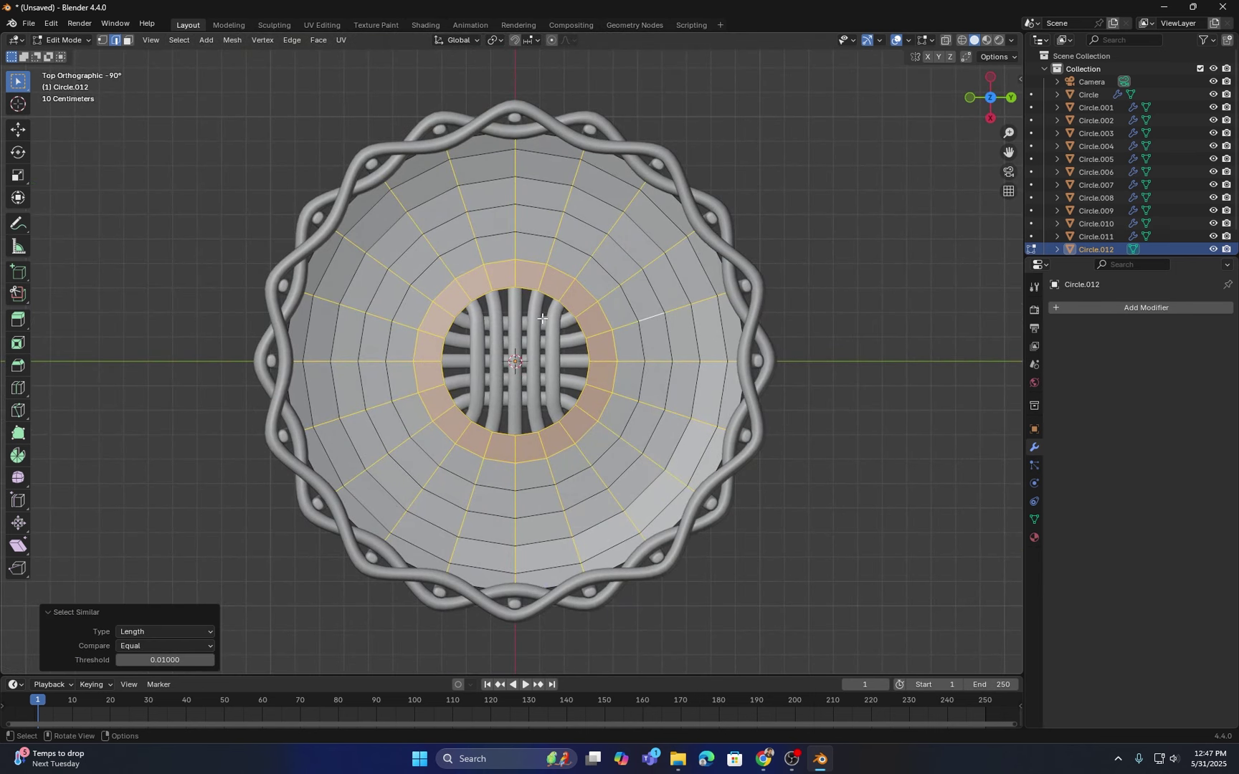
{"action": "scroll", "coordinate": [543, 318], "scroll_direction": "up", "scroll_amount": 2}
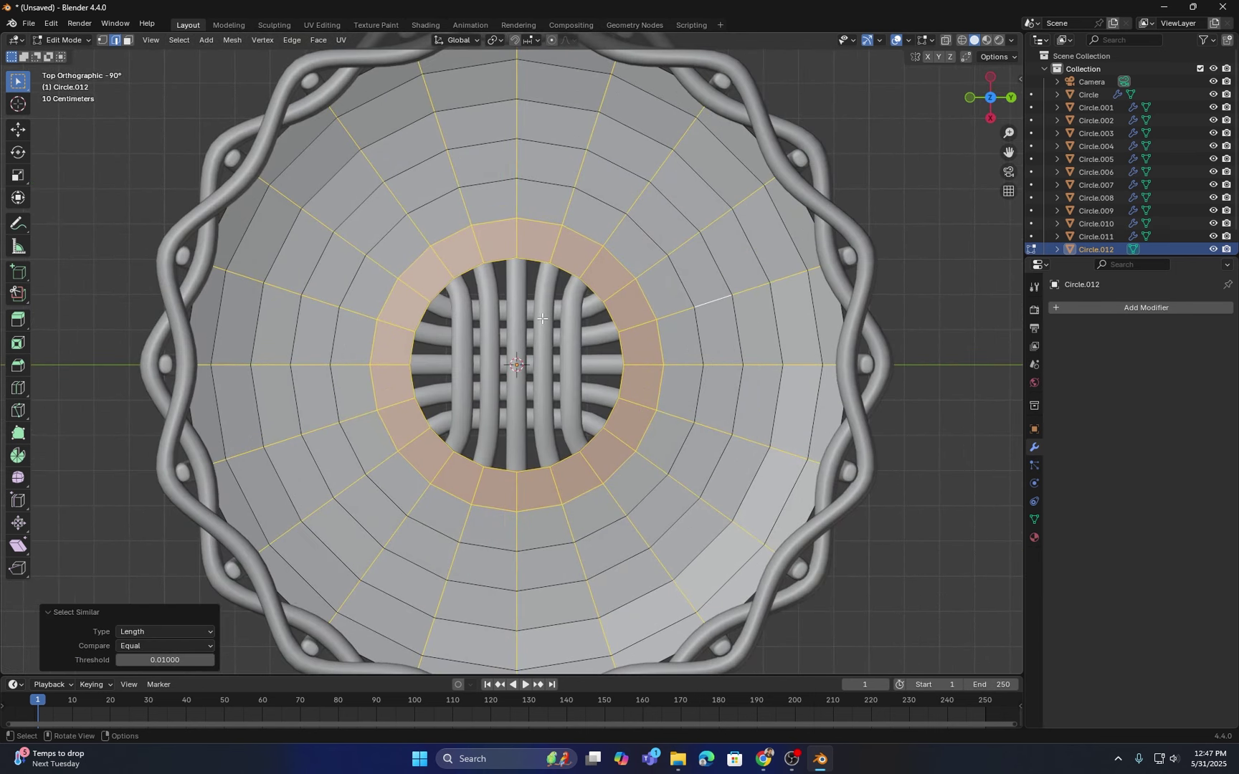
{"action": "left_click", "coordinate": [543, 227], "text": "alt+shift"}
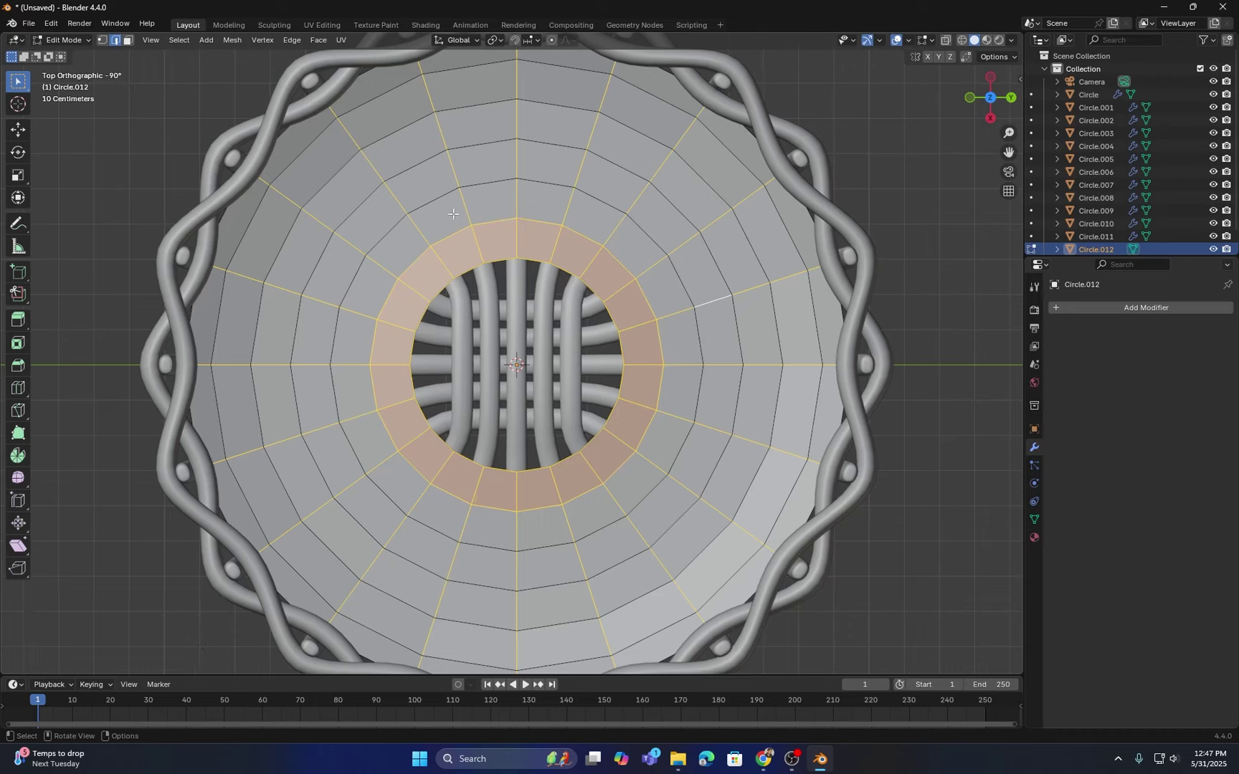
{"action": "left_click", "coordinate": [578, 233], "text": "alt+shift"}
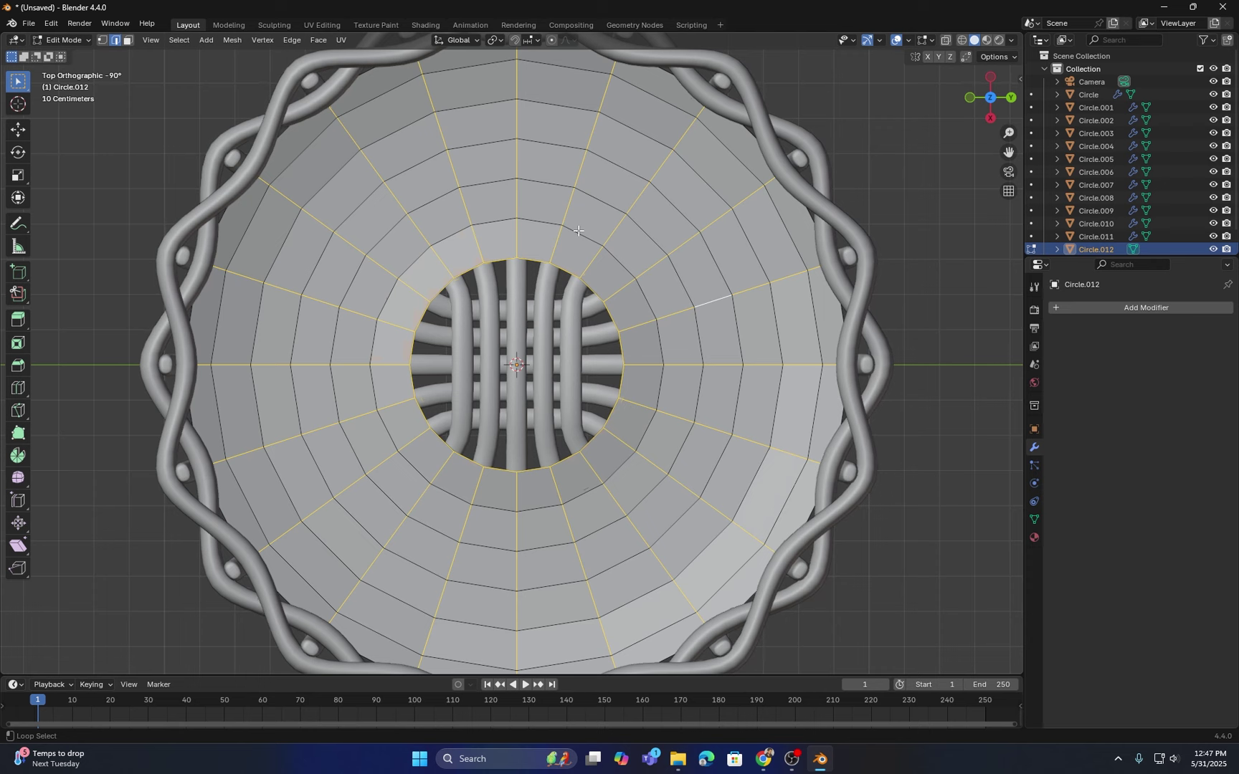
{"action": "left_click", "coordinate": [556, 267], "text": "alt+shift"}
Step: Bevel the ring's radial edges with a width of about 0.031 m and a single segment
{"action": "middle_click_drag", "start_coordinate": [601, 360], "coordinate": [558, 322]}
{"action": "scroll", "coordinate": [553, 339], "scroll_direction": "down", "scroll_amount": 1}
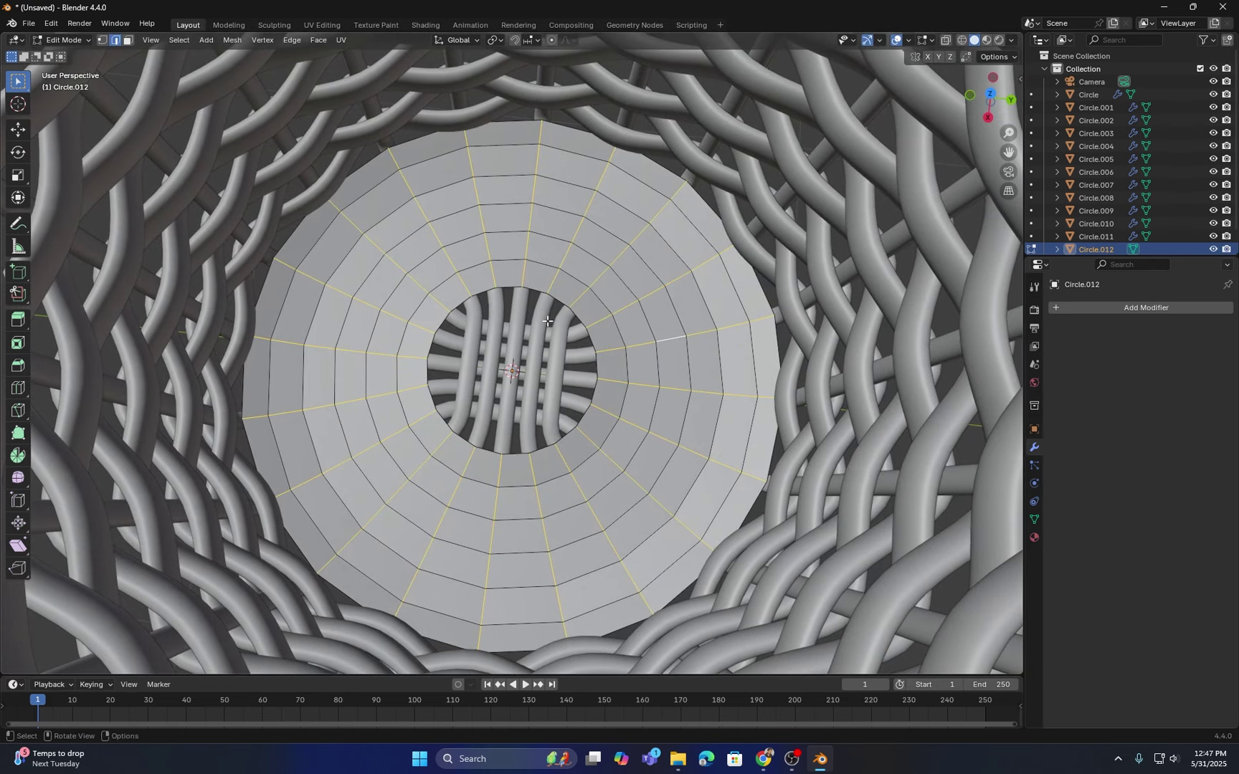
{"action": "key", "text": "ctrl+b"}
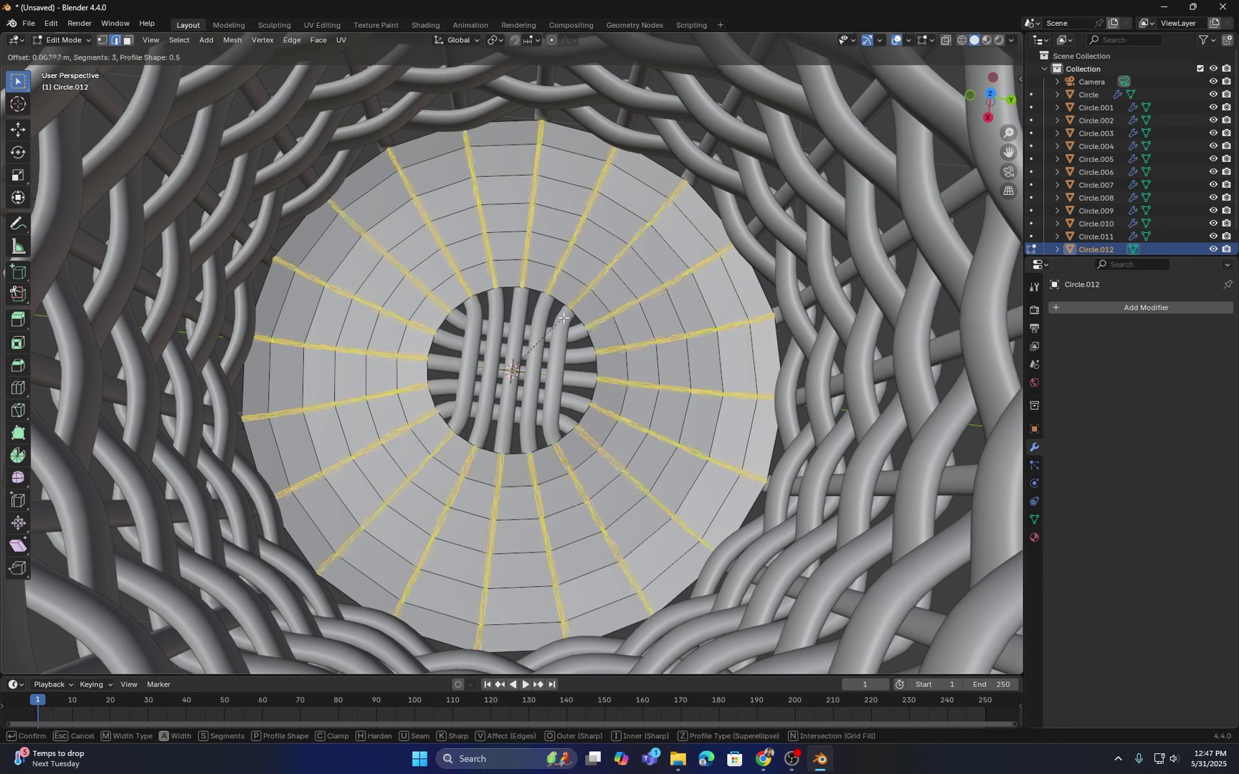
{"action": "scroll", "coordinate": [564, 319], "scroll_direction": "up", "scroll_amount": 2}
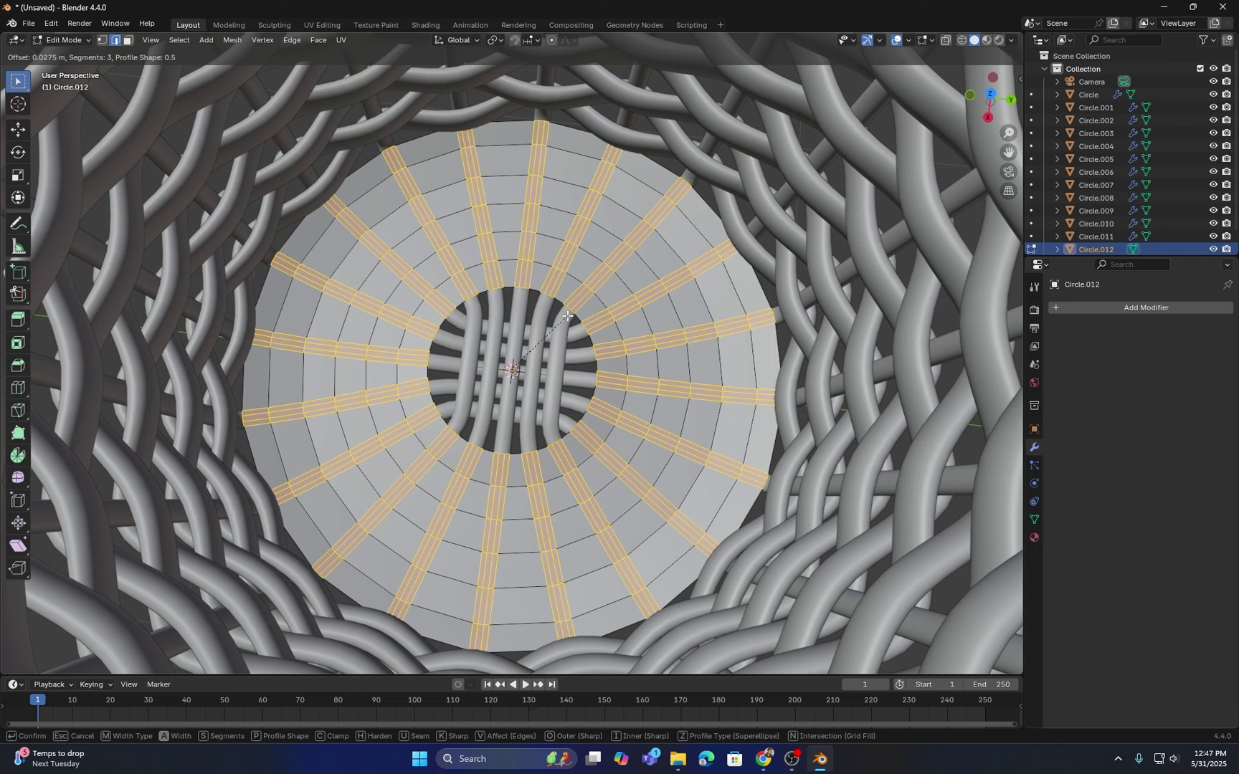
{"action": "scroll", "coordinate": [567, 315], "scroll_direction": "down", "scroll_amount": 2}
{"action": "left_click", "coordinate": [567, 316]}
{"action": "middle_click_drag", "start_coordinate": [502, 289], "coordinate": [490, 319]}
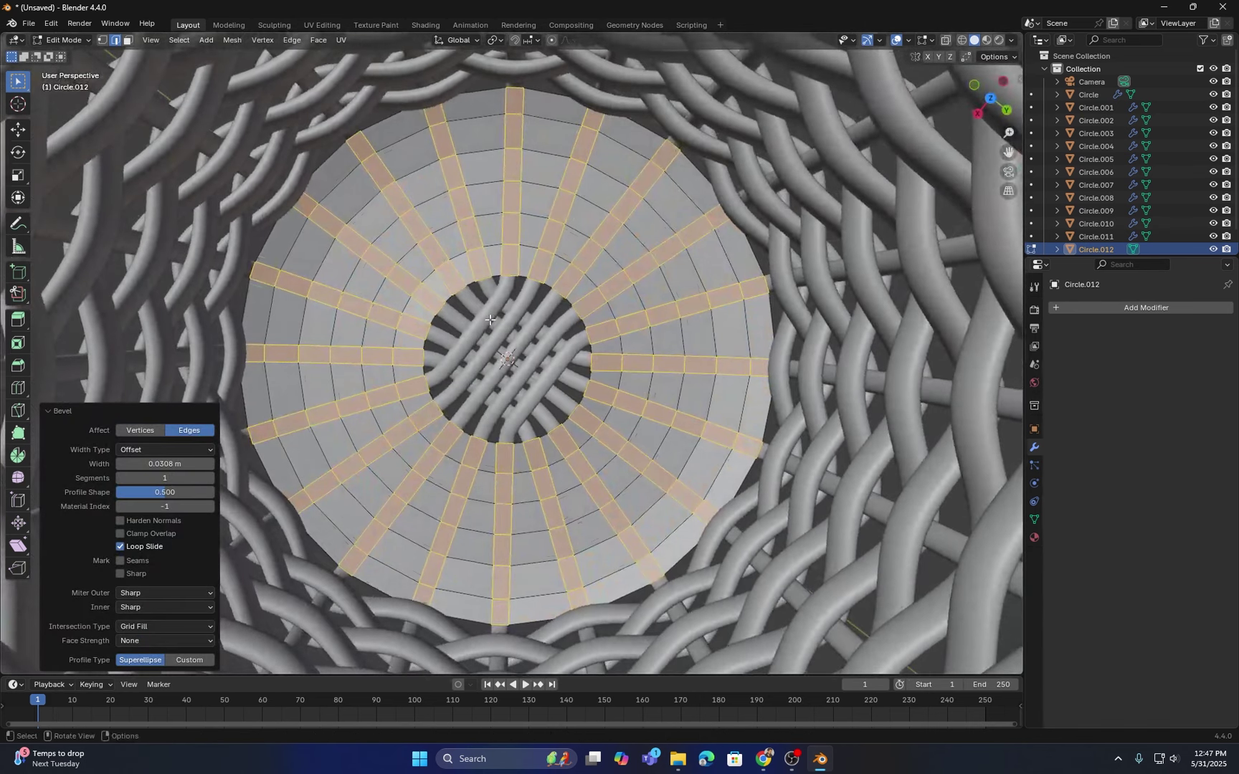
Step: Select every second bevelled radial face strip around the ring and lower these ten strips about 0.085 m along Z
{"action": "left_click", "coordinate": [129, 41]}
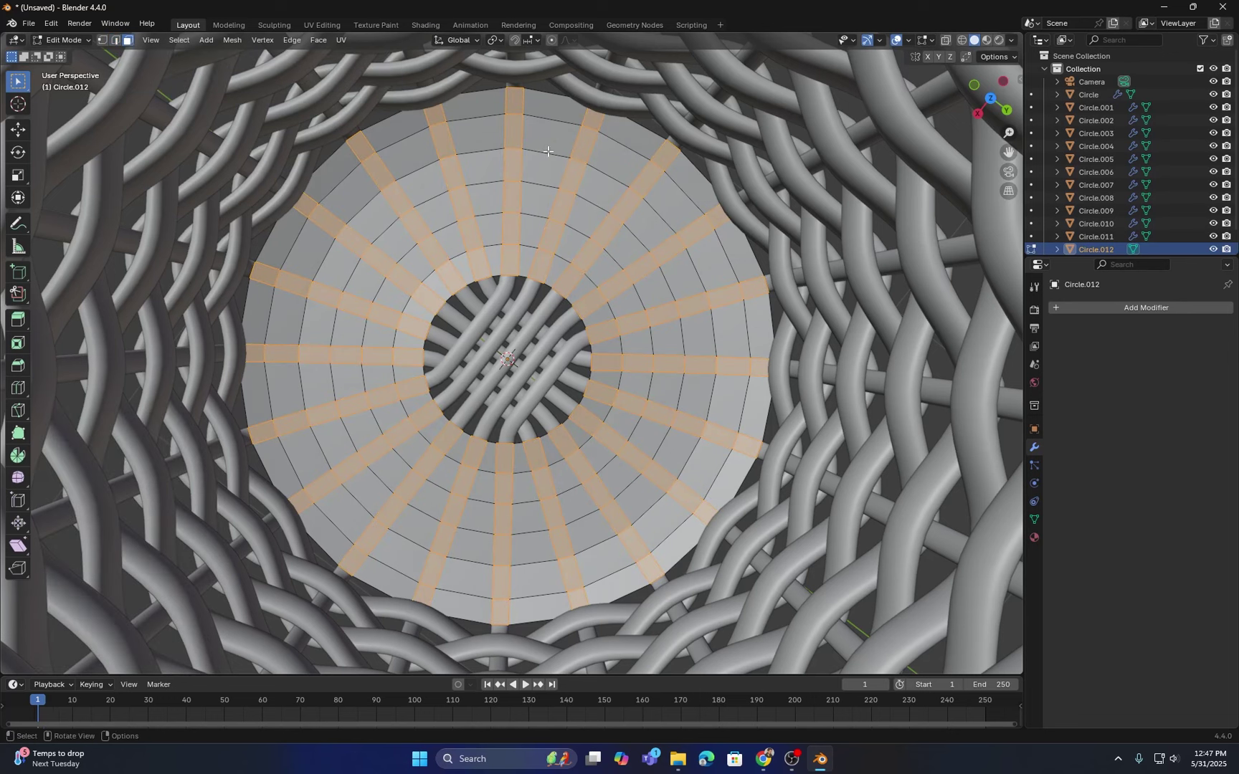
{"action": "left_click", "coordinate": [588, 133], "text": "alt"}
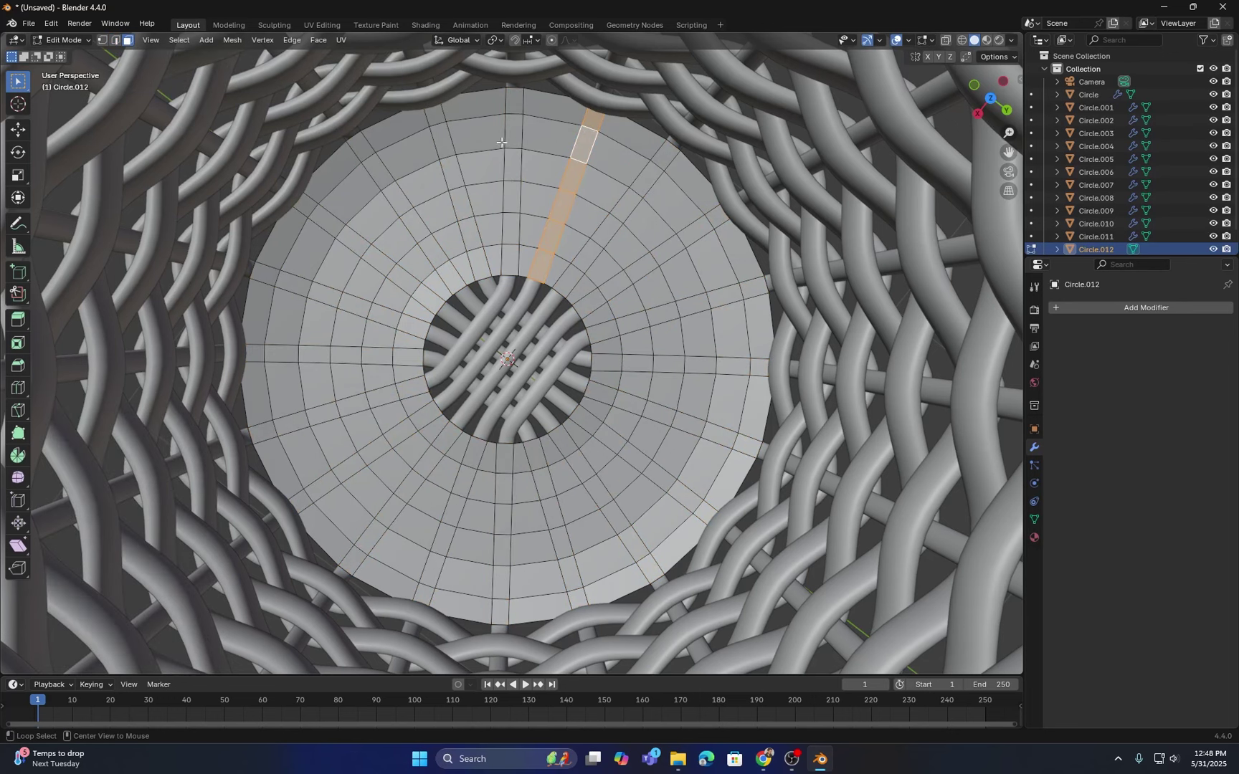
{"action": "left_click", "coordinate": [438, 122], "text": "alt+shift"}
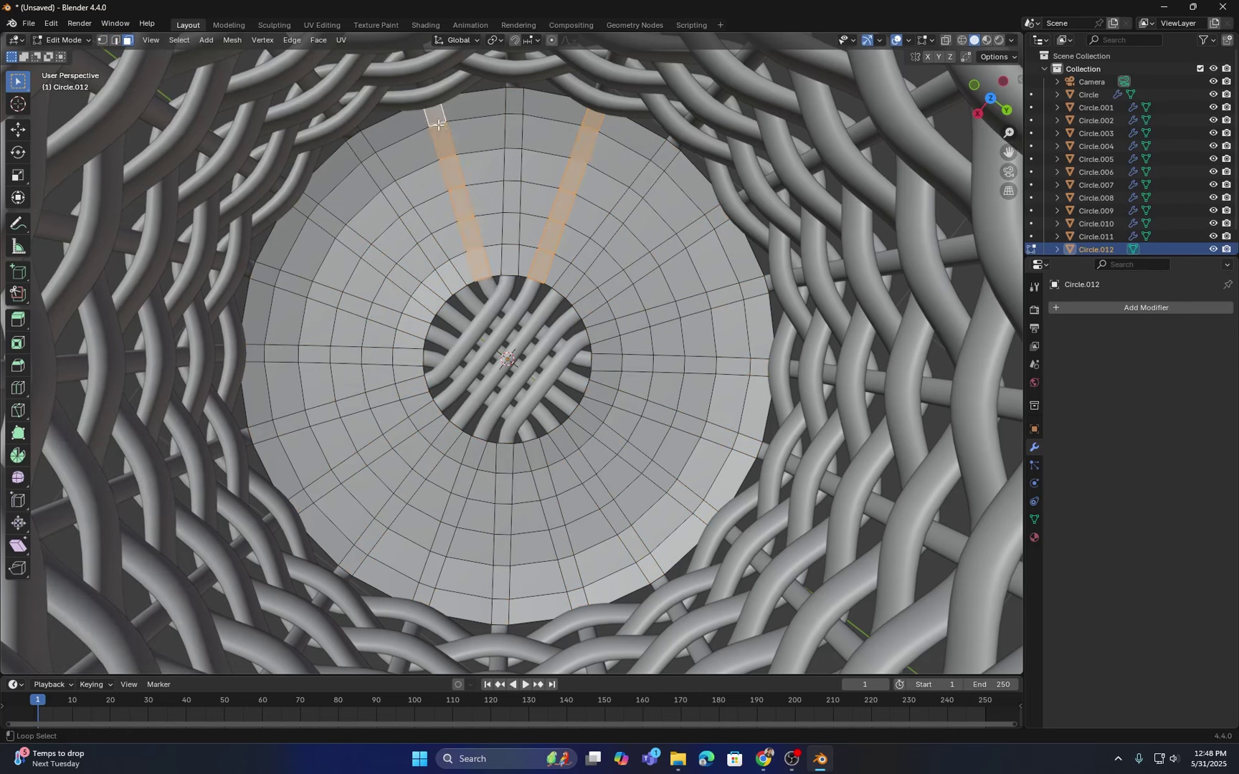
{"action": "left_click", "coordinate": [319, 211], "text": "alt+shift"}
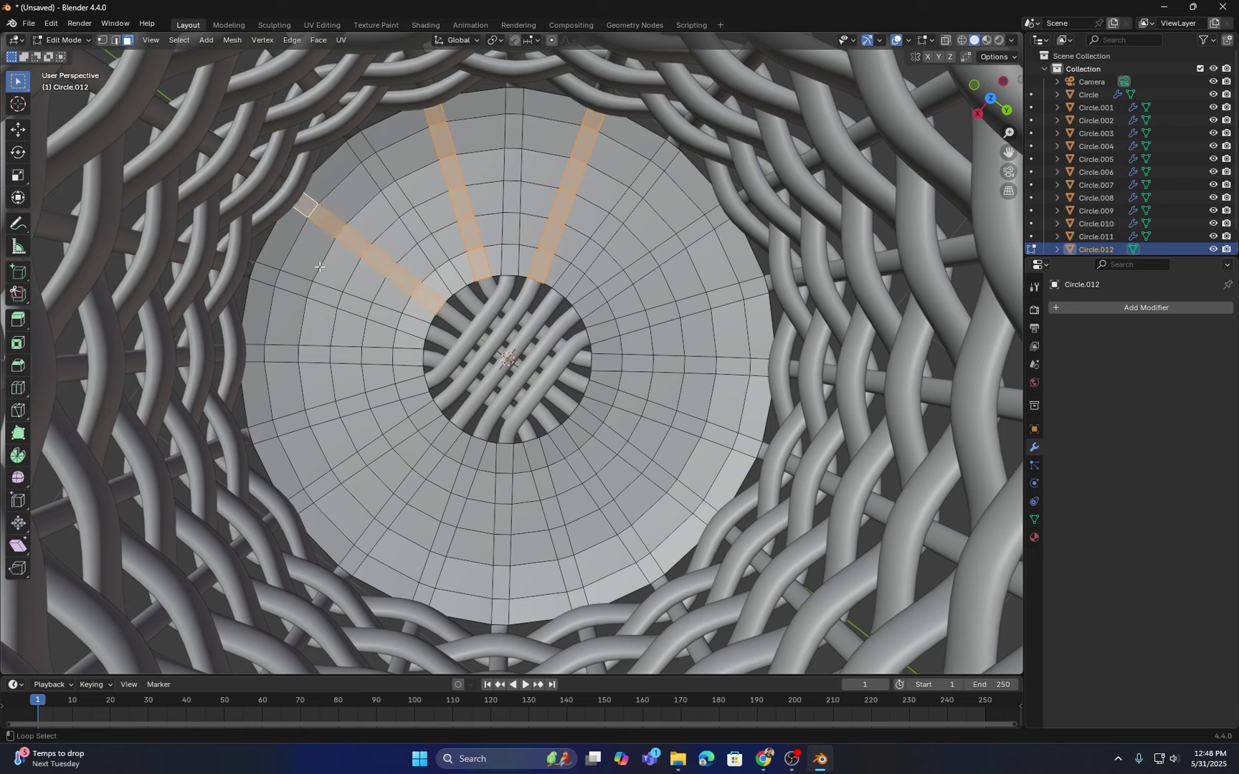
{"action": "left_click", "coordinate": [269, 354], "text": "alt+shift"}
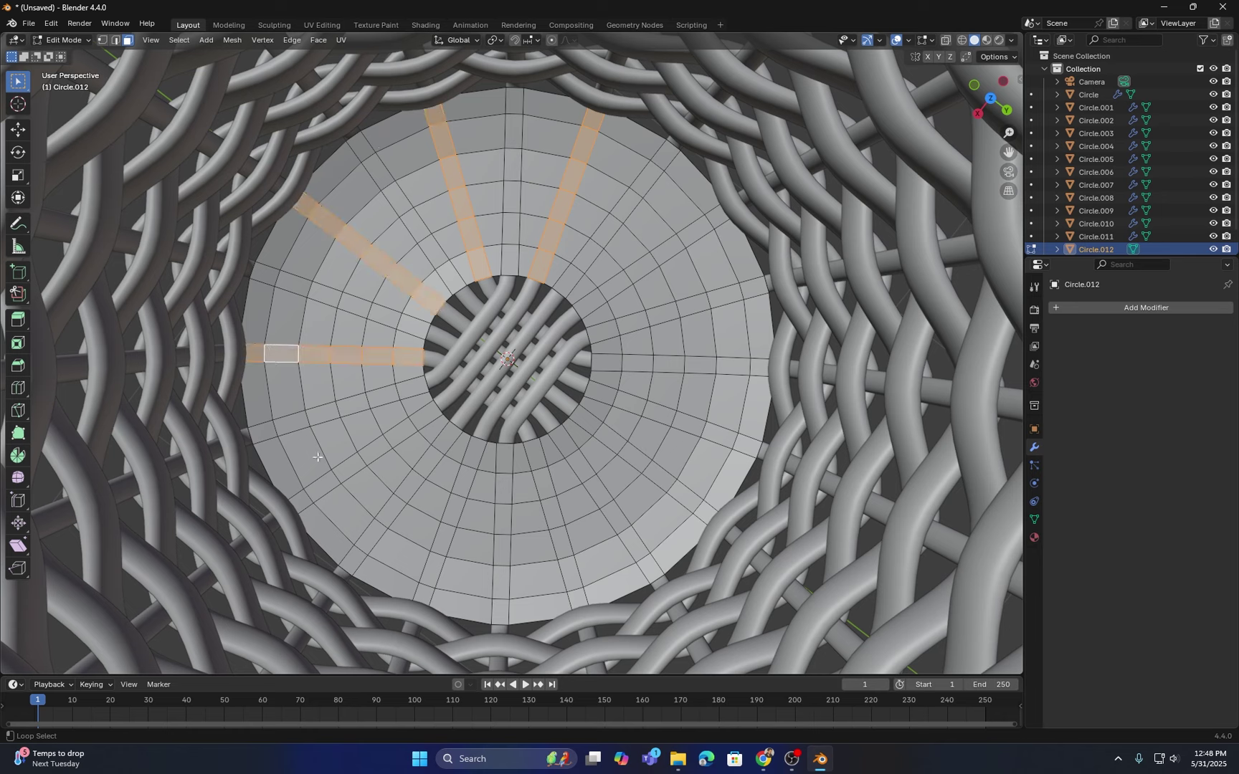
{"action": "left_click", "coordinate": [315, 494], "text": "alt+shift"}
{"action": "left_click", "coordinate": [430, 583], "text": "alt+shift"}
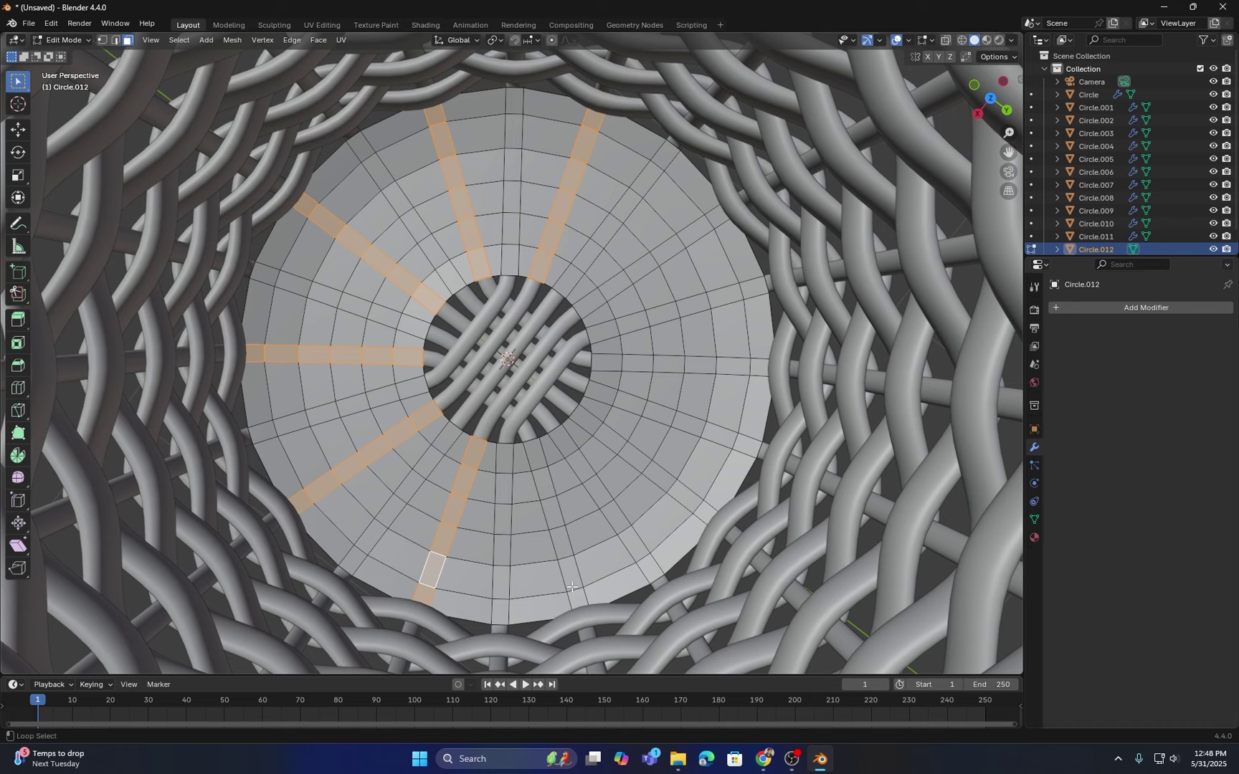
{"action": "left_click", "coordinate": [571, 585], "text": "alt+shift"}
{"action": "left_click", "coordinate": [693, 504], "text": "alt+shift"}
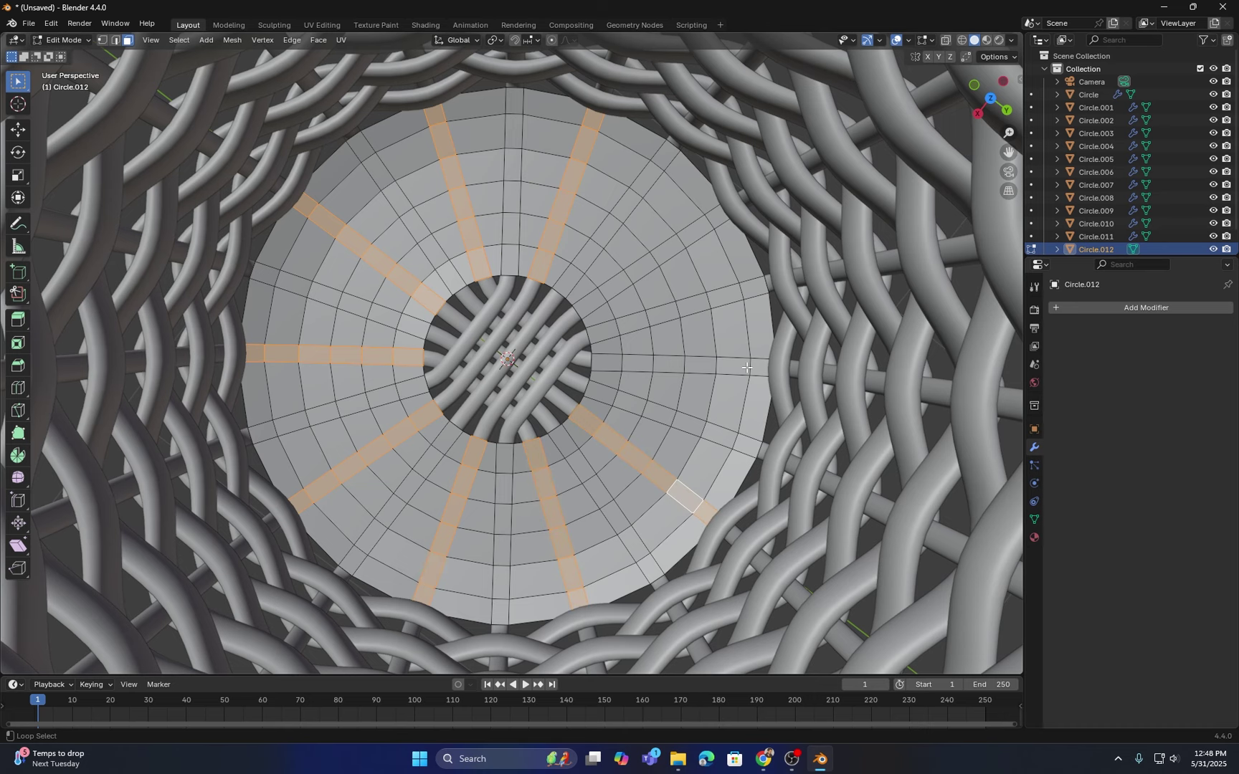
{"action": "left_click", "coordinate": [746, 367], "text": "alt+shift"}
{"action": "left_click", "coordinate": [704, 223], "text": "alt+shift"}
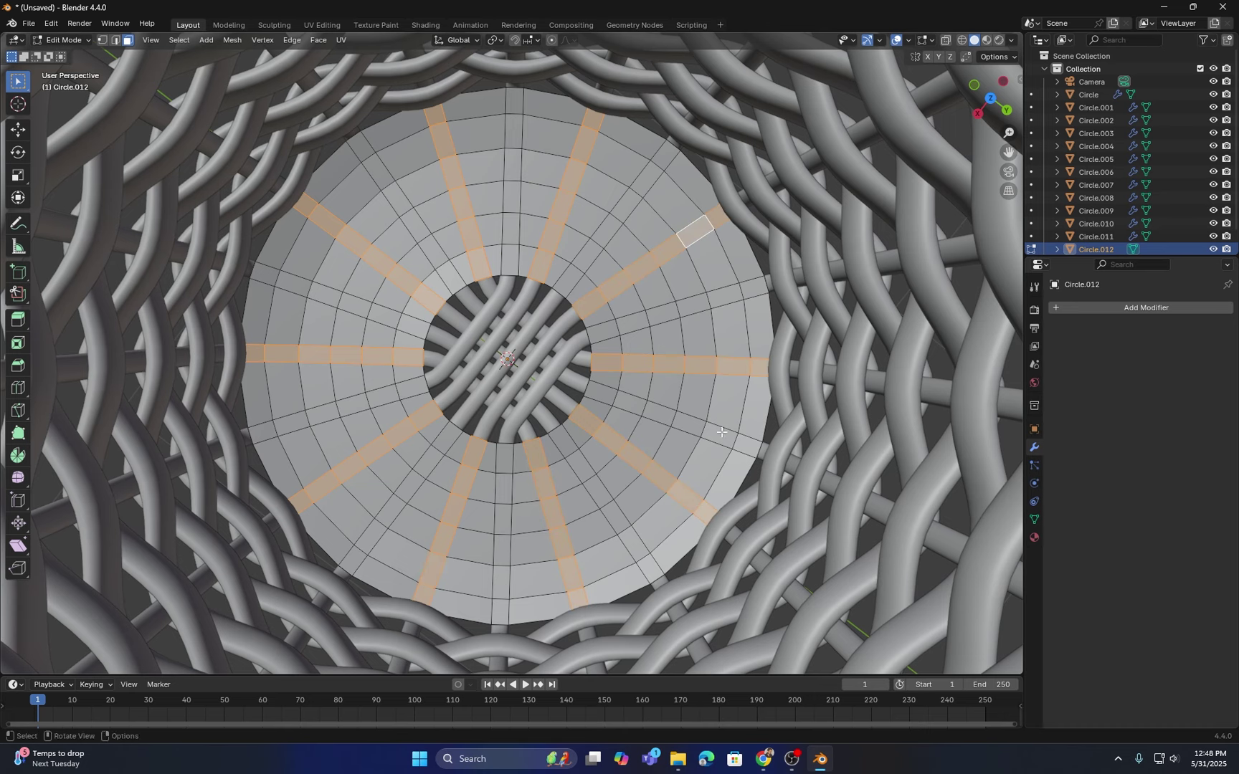
{"action": "middle_click_drag", "start_coordinate": [714, 446], "coordinate": [680, 345]}
{"action": "scroll", "coordinate": [686, 410], "scroll_direction": "up", "scroll_amount": 2}
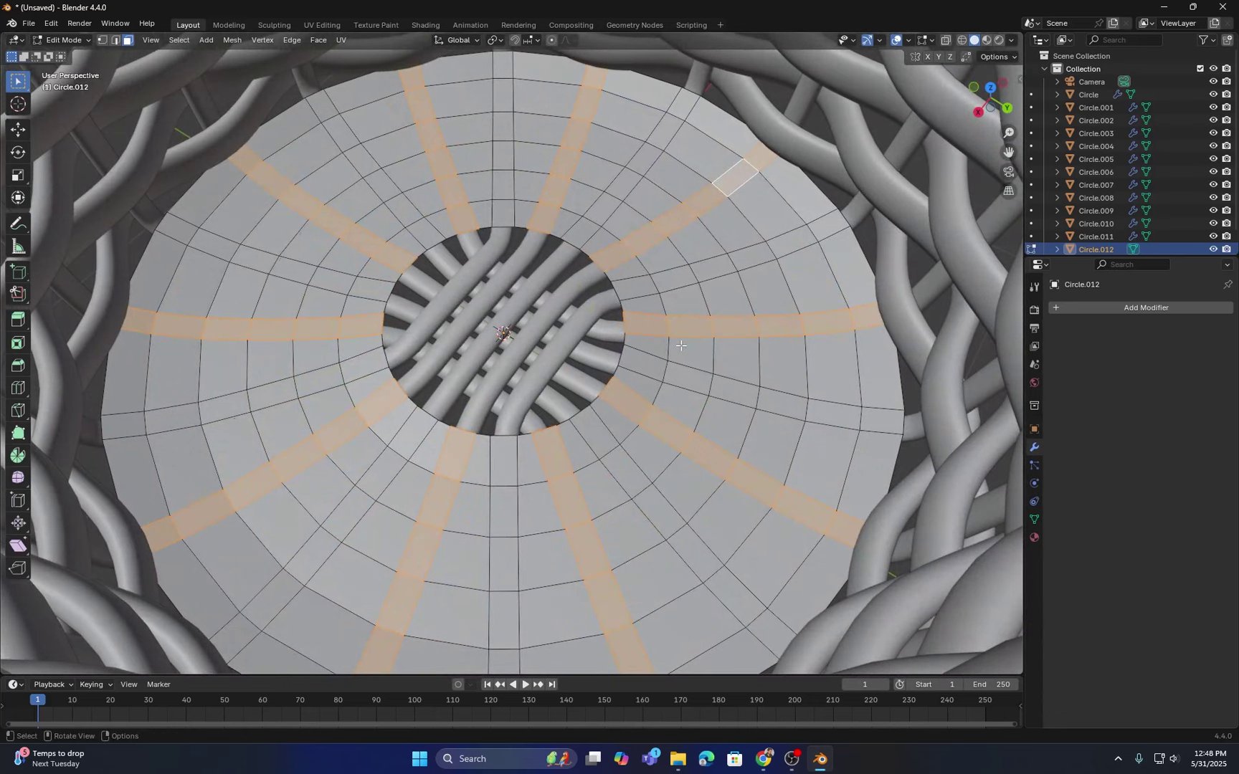
{"action": "key", "text": "g"}
{"action": "key", "text": "z"}
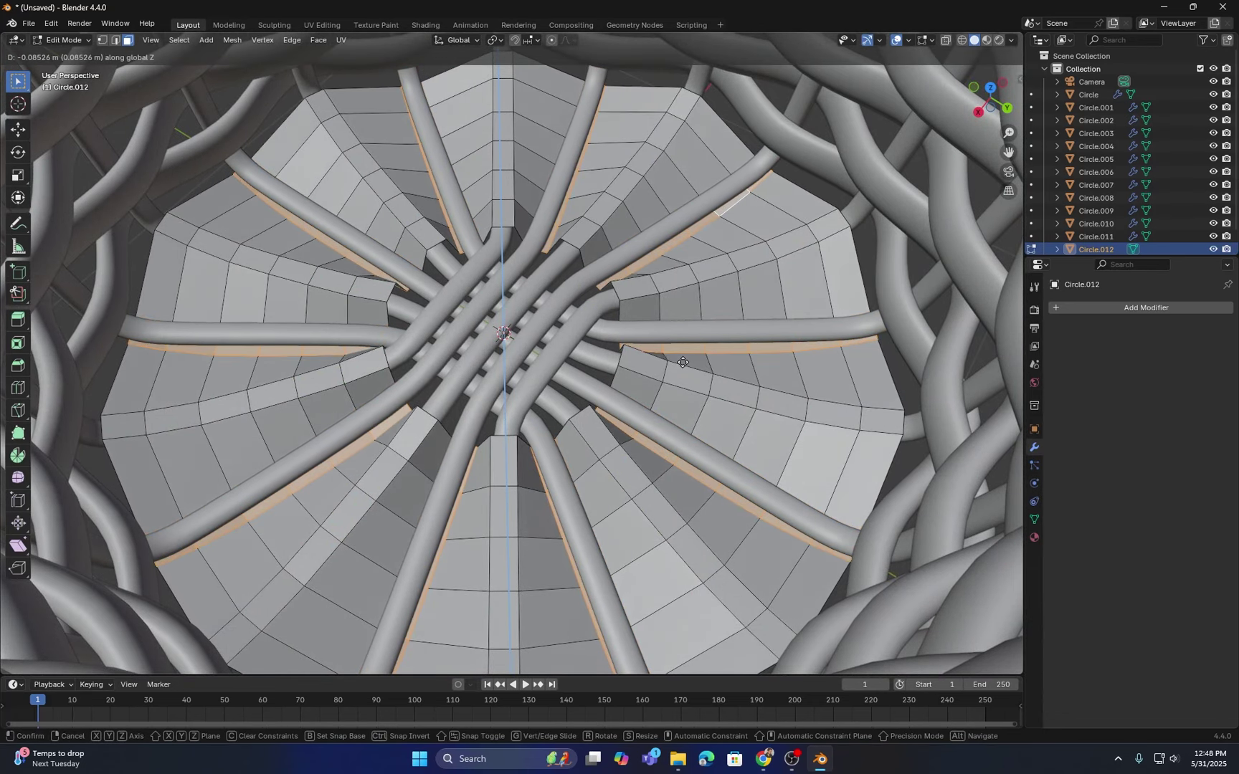
{"action": "left_click", "coordinate": [683, 363]}
Step: Clear the selection and select nine of the ten remaining bevelled radial face strips between the lowered ones
{"action": "scroll", "coordinate": [737, 269], "scroll_direction": "down", "scroll_amount": 2}
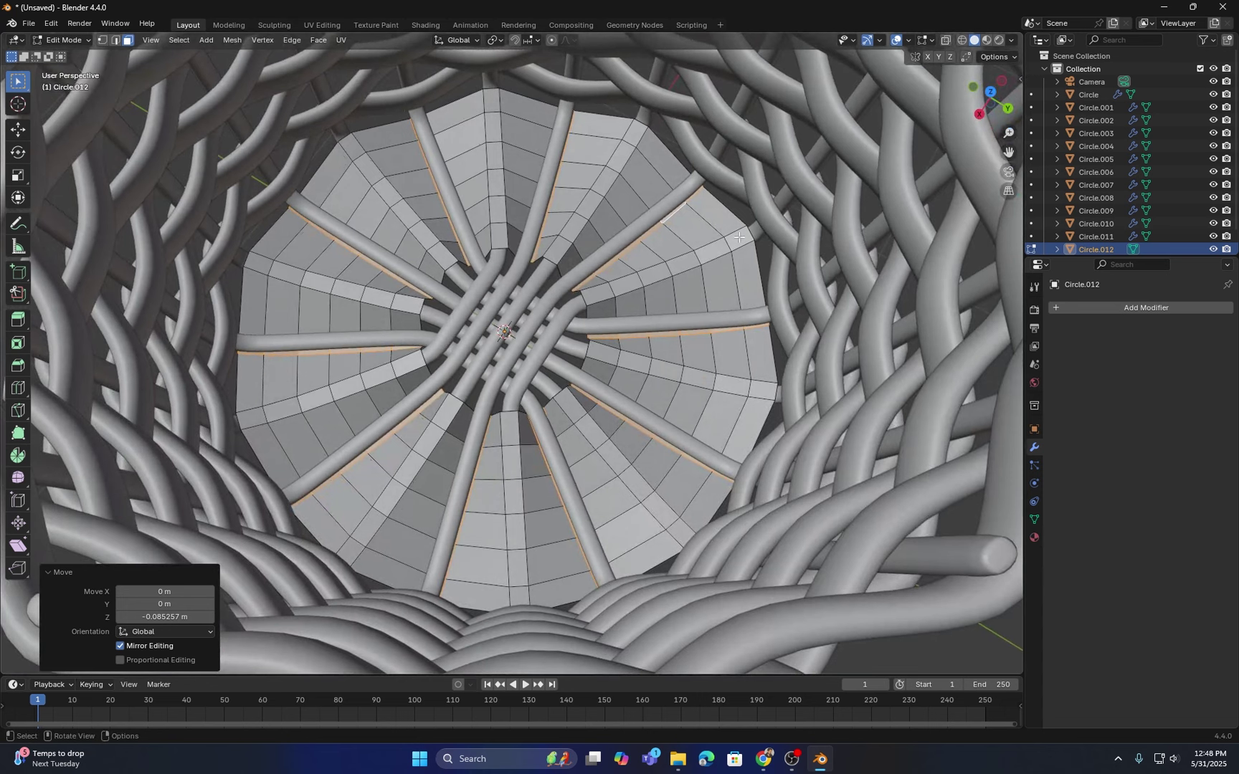
{"action": "key", "text": "alt+a"}
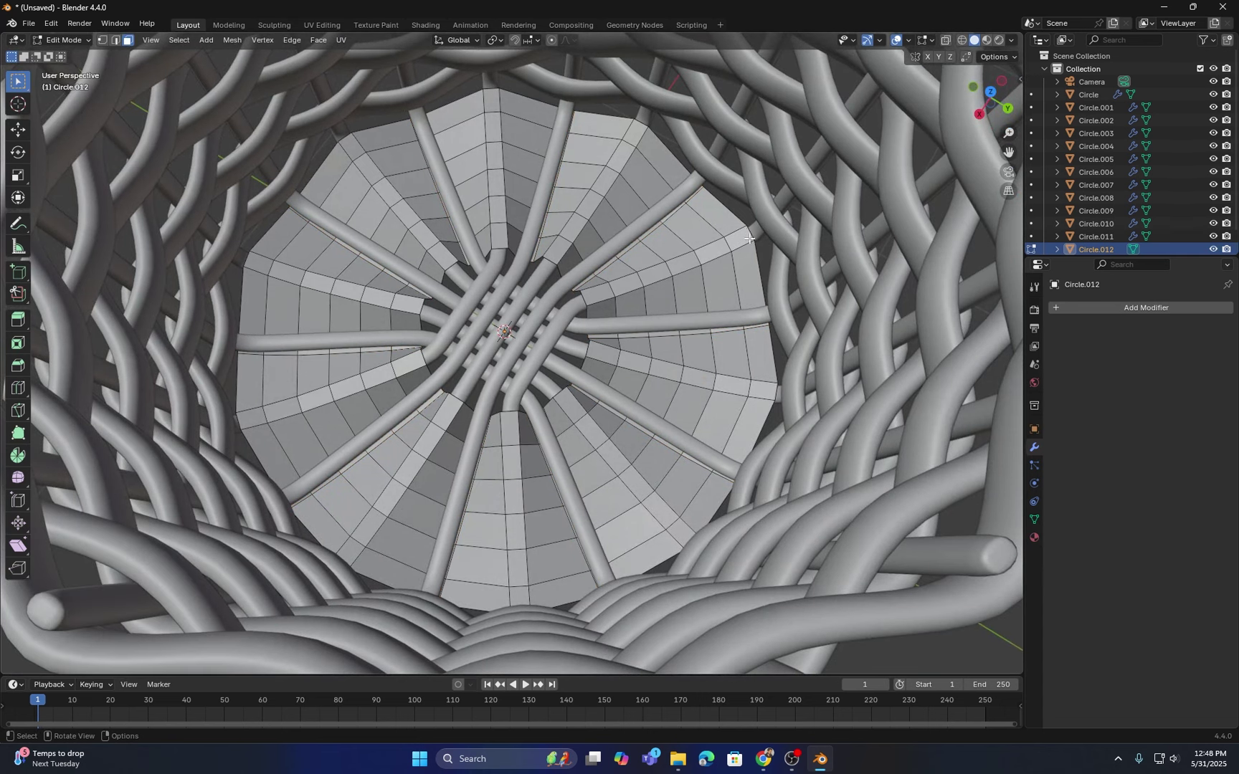
{"action": "left_click", "coordinate": [729, 243], "text": "alt"}
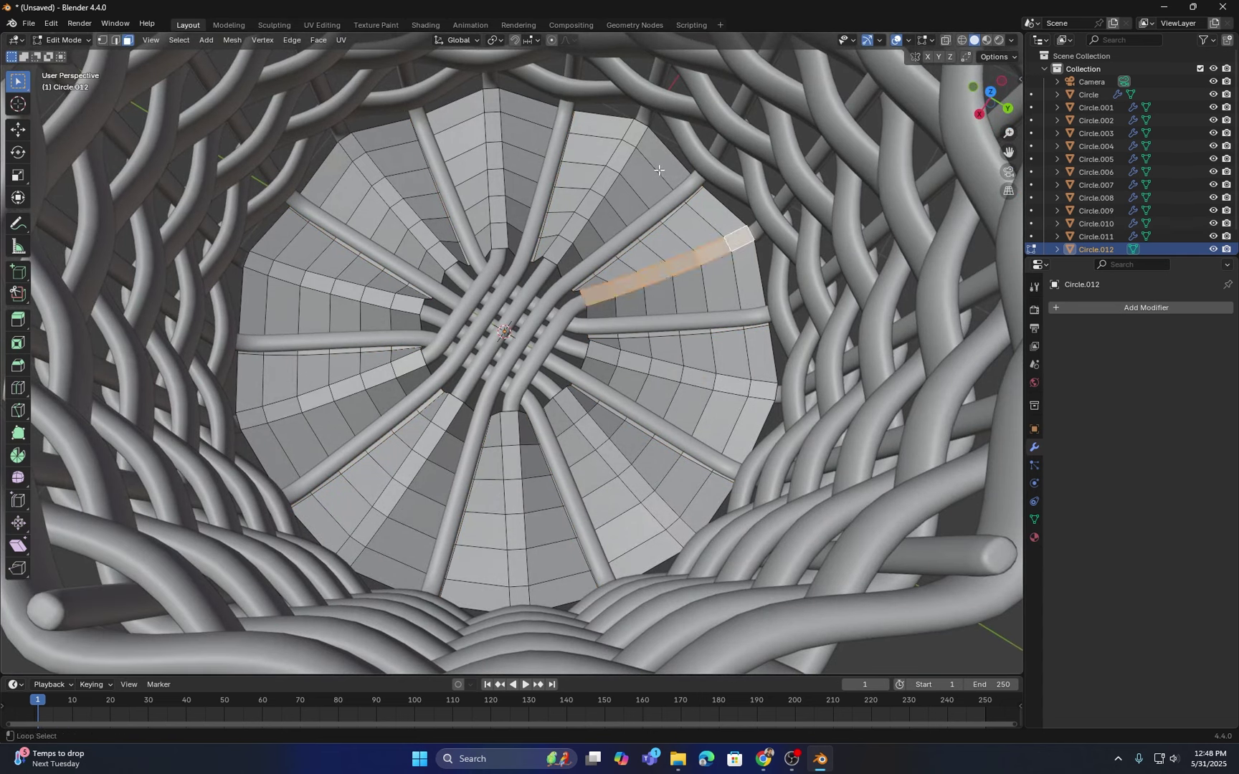
{"action": "left_click", "coordinate": [626, 146], "text": "alt+shift"}
{"action": "left_click", "coordinate": [488, 114], "text": "alt+shift"}
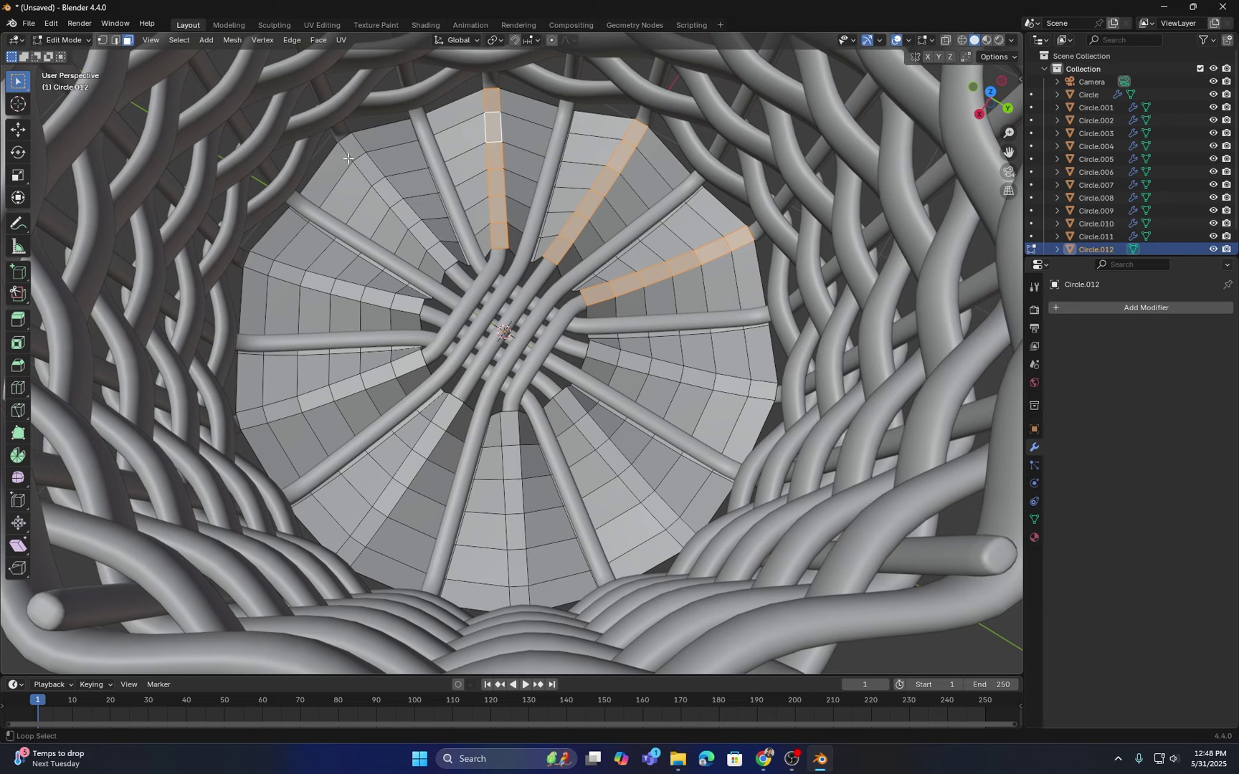
{"action": "left_click", "coordinate": [360, 159], "text": "alt+shift"}
{"action": "left_click", "coordinate": [272, 268], "text": "alt+shift"}
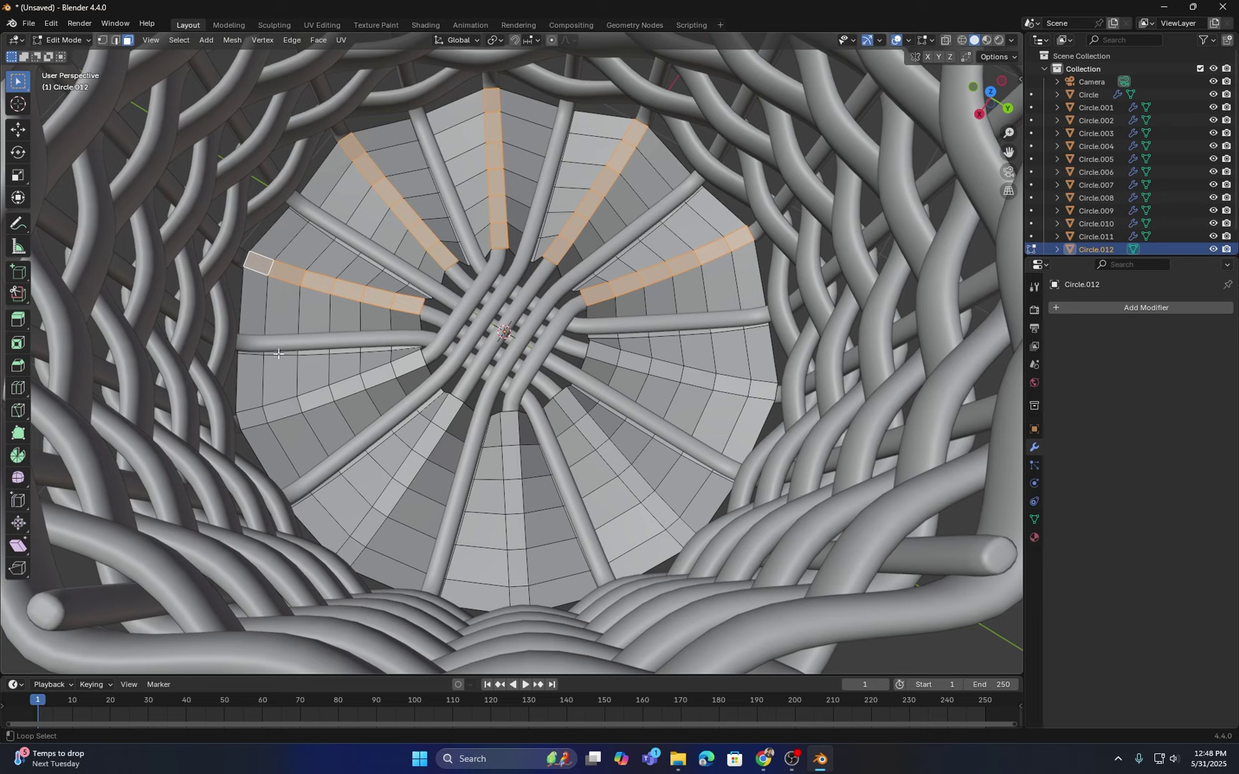
{"action": "left_click", "coordinate": [271, 415], "text": "alt+shift"}
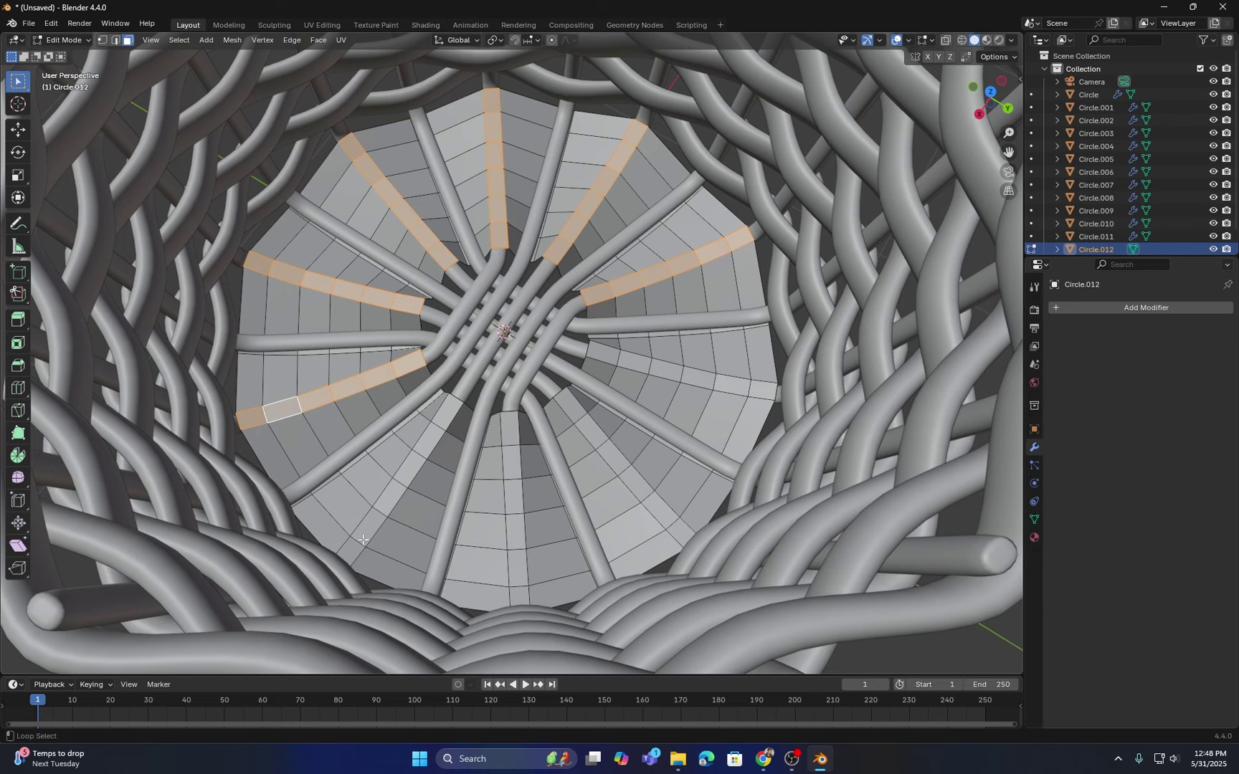
{"action": "left_click", "coordinate": [362, 539], "text": "alt+shift"}
{"action": "left_click", "coordinate": [512, 547], "text": "alt+shift"}
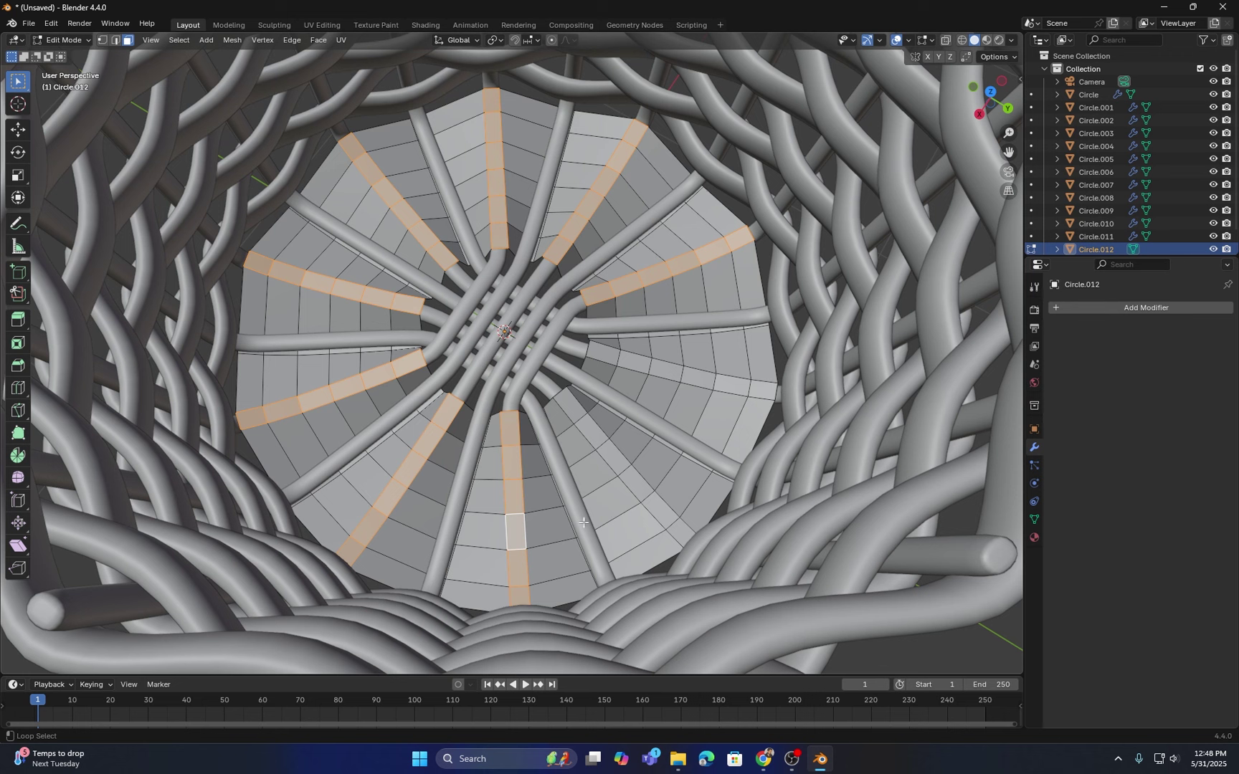
{"action": "left_click", "coordinate": [672, 518], "text": "alt+shift"}
Step: Try adding the last radial strip and raising the selection about 0.041 m along Z, and undo the move and the added selection
{"action": "left_click", "coordinate": [732, 388], "text": "alt+shift"}
{"action": "scroll", "coordinate": [706, 416], "scroll_direction": "down", "scroll_amount": 3}
{"action": "middle_click_drag", "start_coordinate": [699, 424], "coordinate": [672, 362]}
{"action": "scroll", "coordinate": [681, 391], "scroll_direction": "up", "scroll_amount": 3}
{"action": "key", "text": "g"}
{"action": "key", "text": "z"}
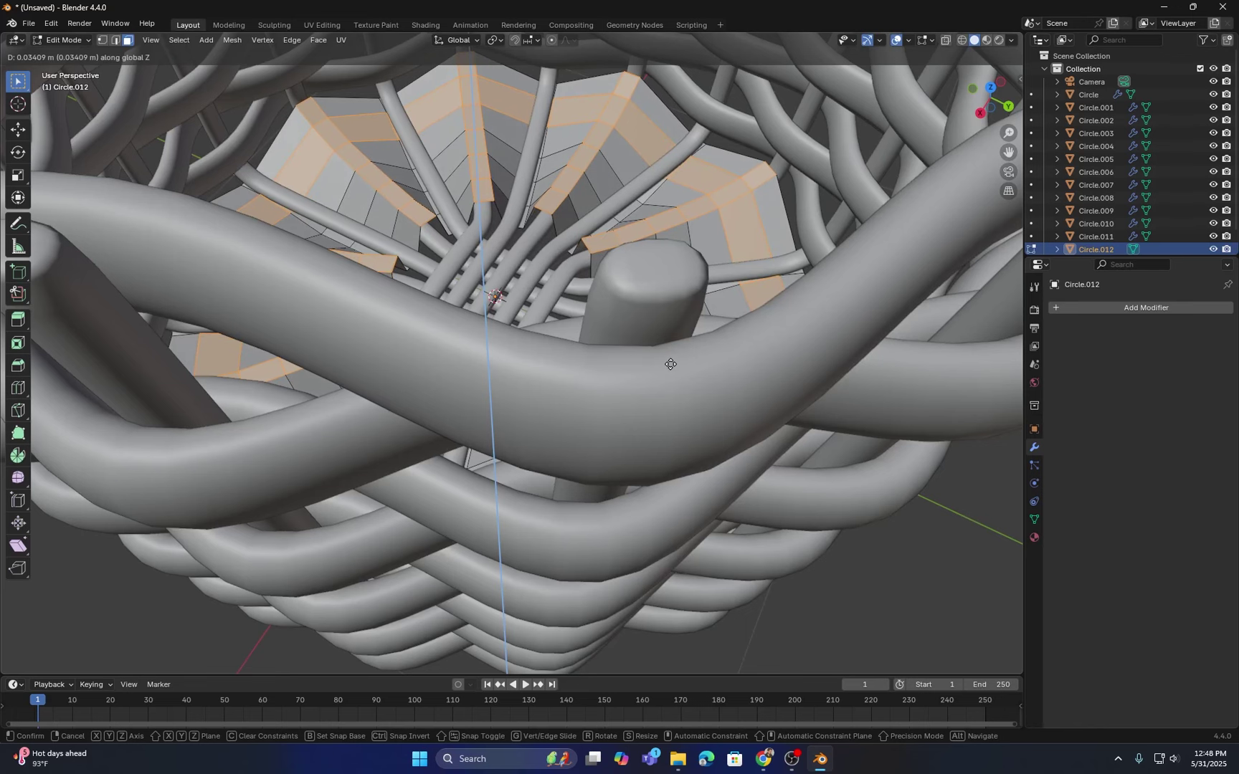
{"action": "left_click", "coordinate": [670, 362]}
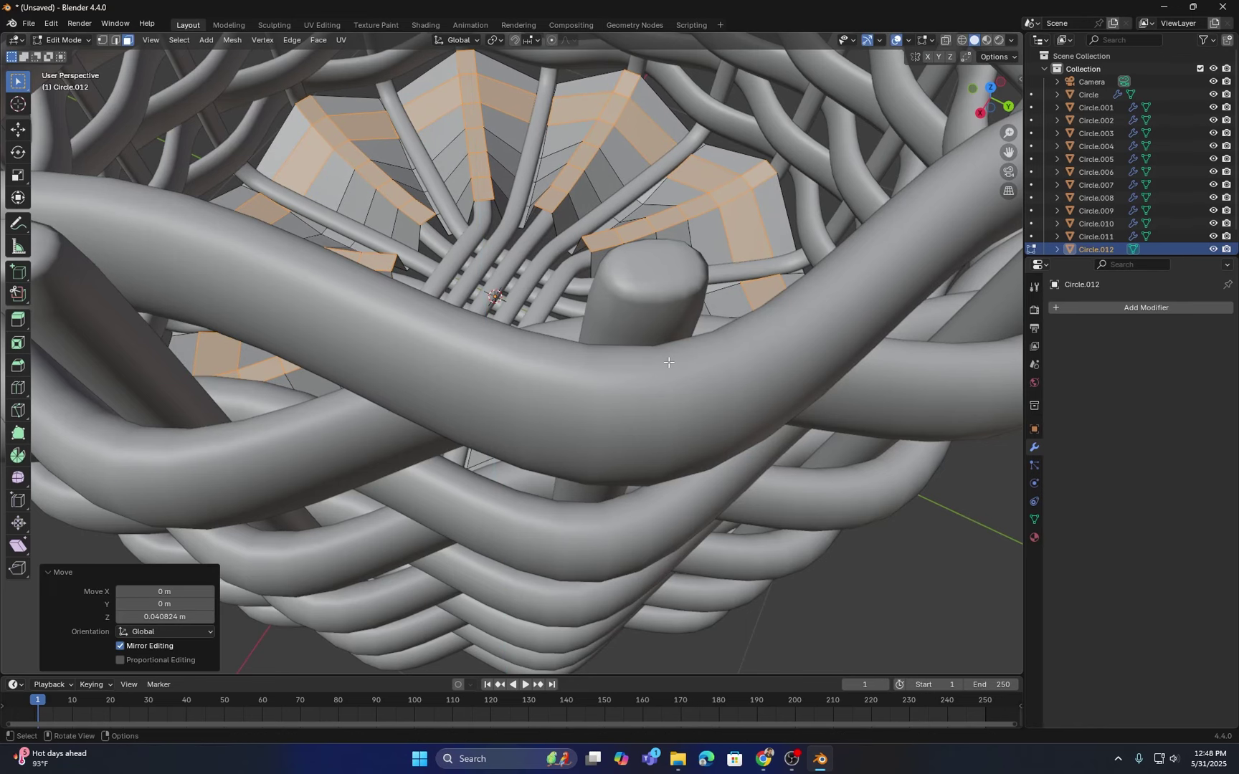
{"action": "scroll", "coordinate": [669, 362], "scroll_direction": "down", "scroll_amount": 2}
{"action": "middle_click_drag", "start_coordinate": [691, 323], "coordinate": [699, 345]}
{"action": "scroll", "coordinate": [700, 345], "scroll_direction": "up", "scroll_amount": 2}
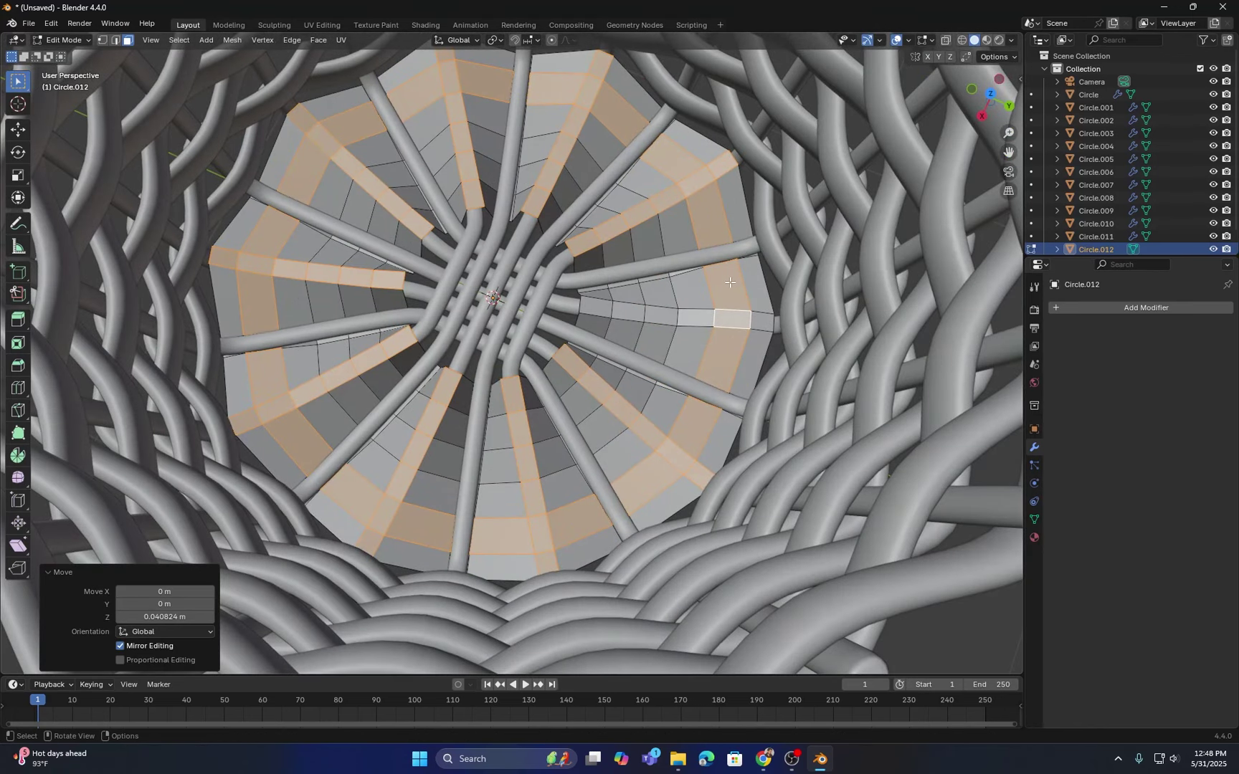
{"action": "key", "text": "ctrl+z"}
{"action": "key", "text": "ctrl+z"}
Step: Add the tenth radial face strip to the selection and raise all ten strips about 0.036 m along Z
{"action": "mouse_move", "coordinate": [723, 338]}
{"action": "middle_mouse_down"}
{"action": "mouse_move", "coordinate": [719, 315]}
{"action": "mouse_move", "coordinate": [731, 315]}
{"action": "middle_mouse_up"}
{"action": "left_click", "coordinate": [738, 311], "text": "alt+shift"}
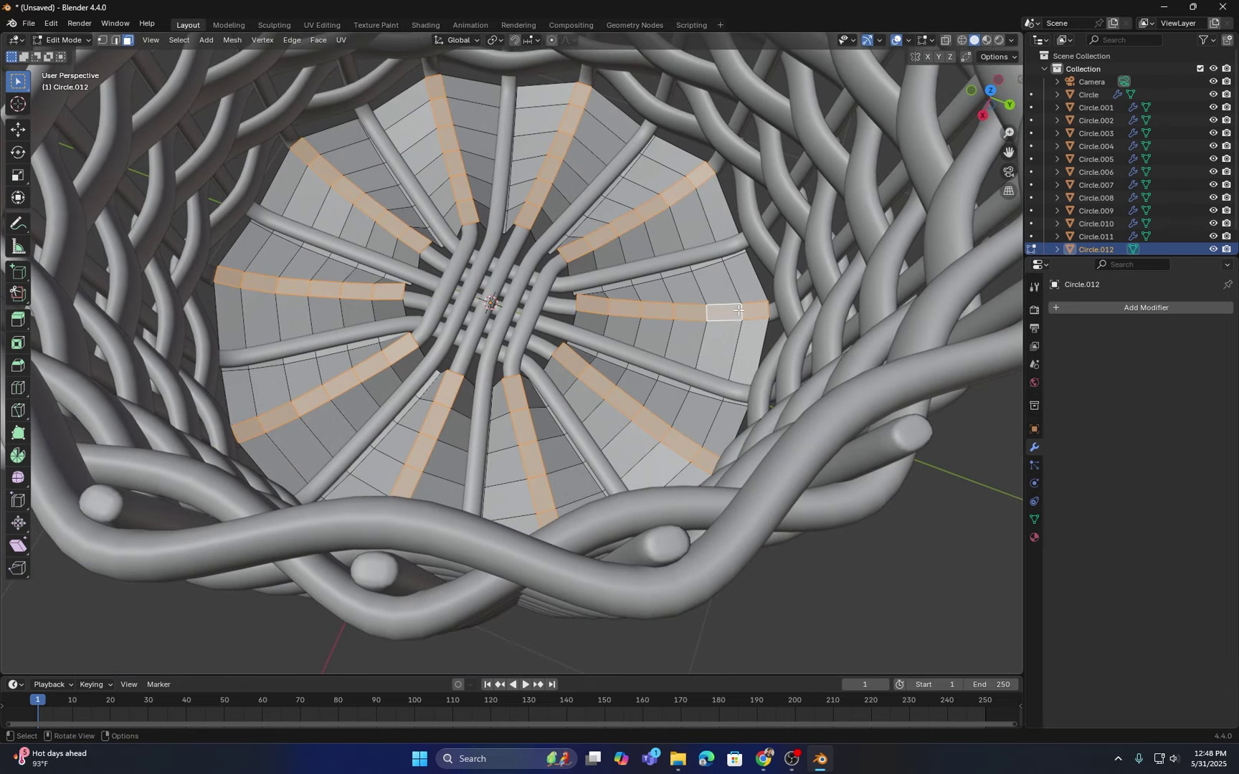
{"action": "key", "text": "g"}
{"action": "key", "text": "z"}
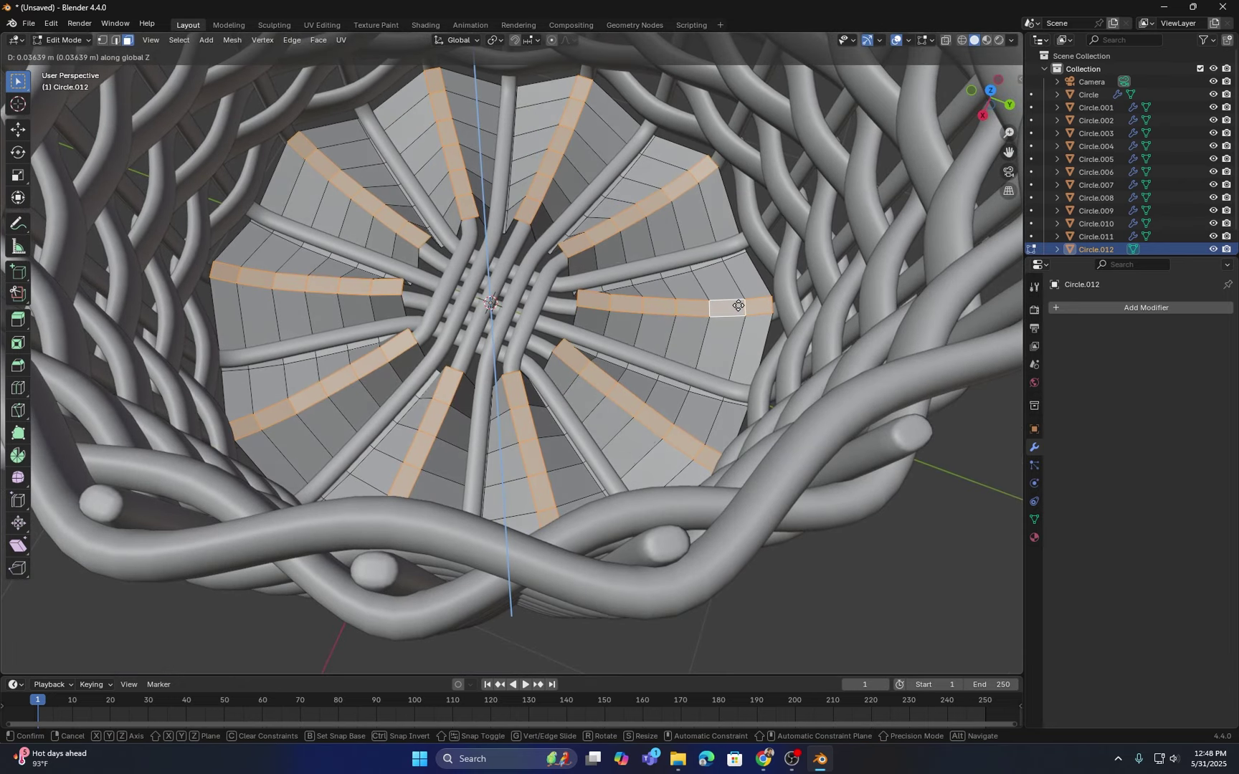
{"action": "left_click", "coordinate": [739, 306]}
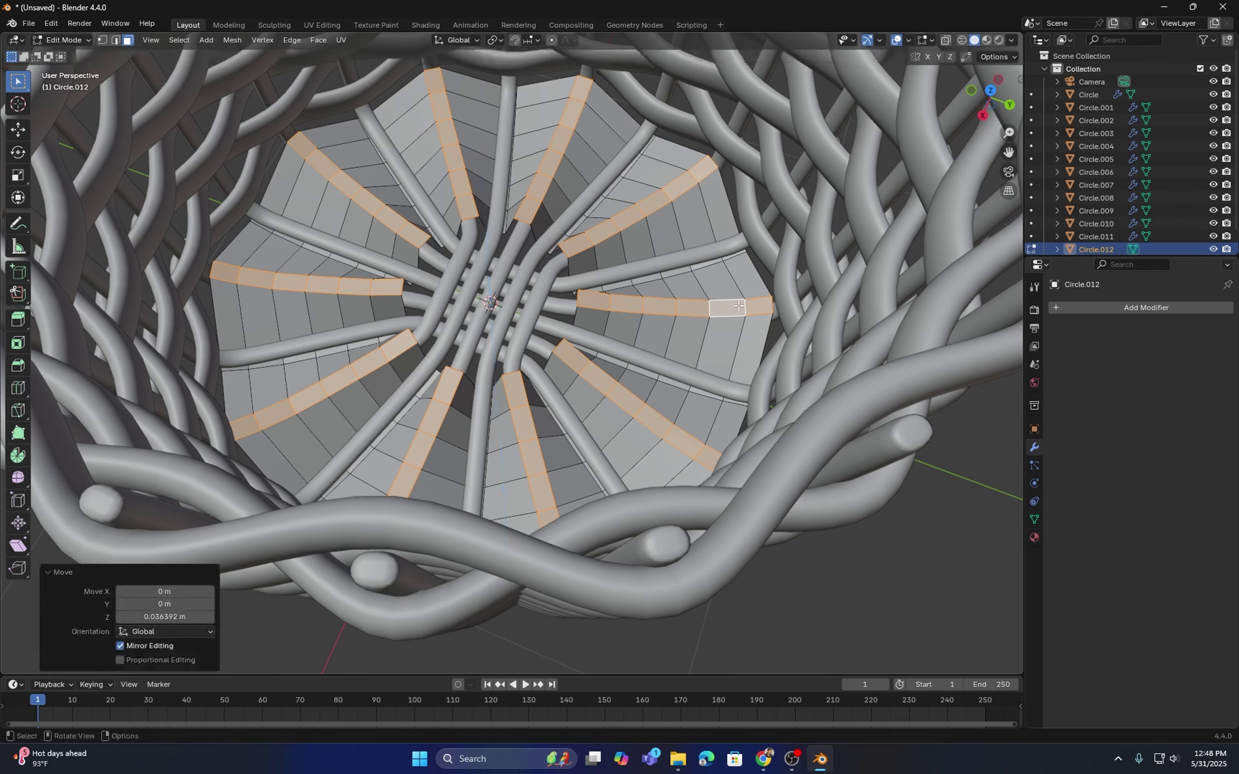
Step: Return to Object Mode, add a level 2 Subdivision modifier to the base ring and shade it smooth
{"action": "key", "text": "Tab"}
{"action": "scroll", "coordinate": [649, 322], "scroll_direction": "down", "scroll_amount": 2}
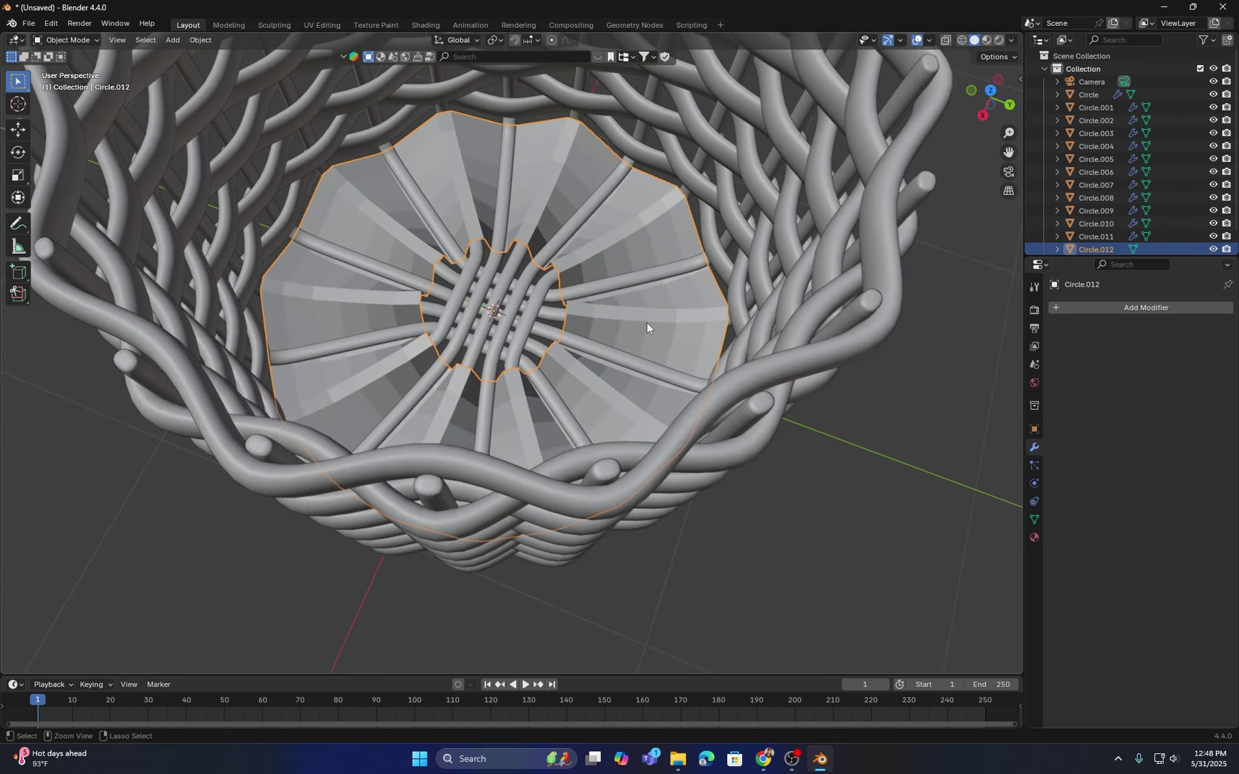
{"action": "key", "text": "ctrl+2"}
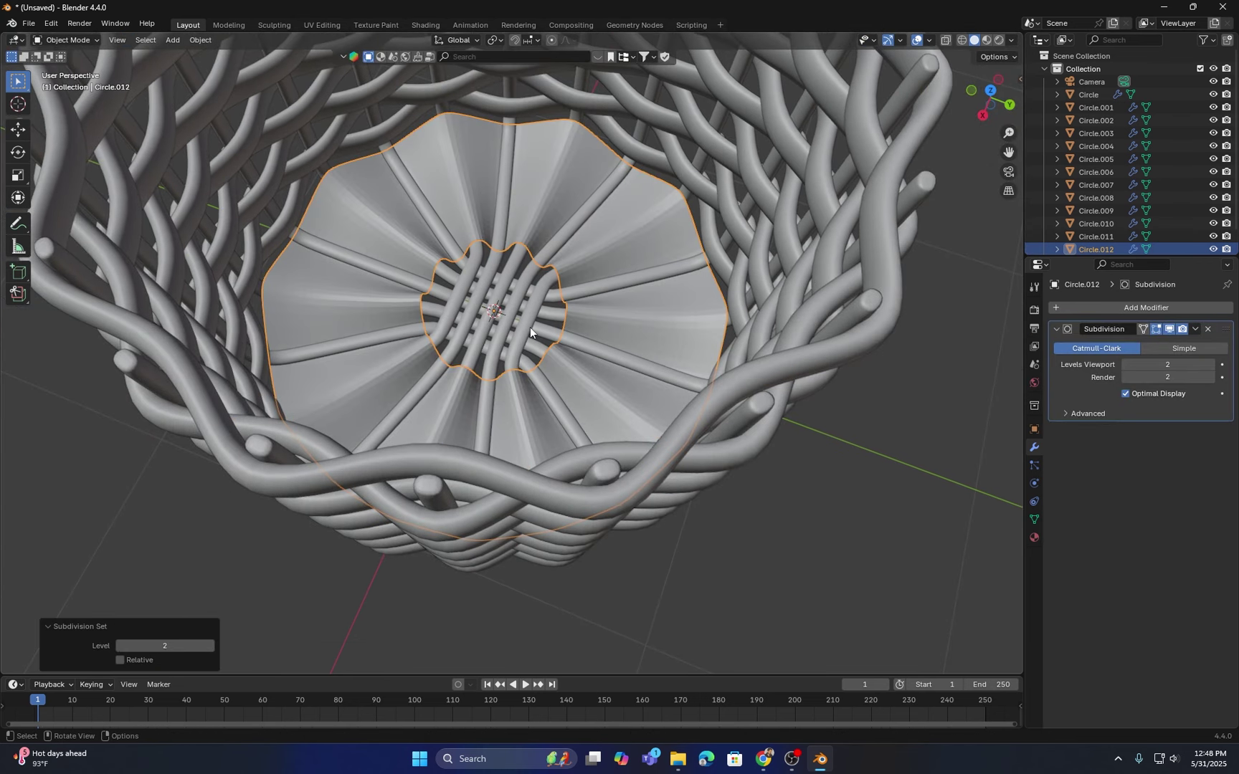
{"action": "scroll", "coordinate": [529, 330], "scroll_direction": "up", "scroll_amount": 1}
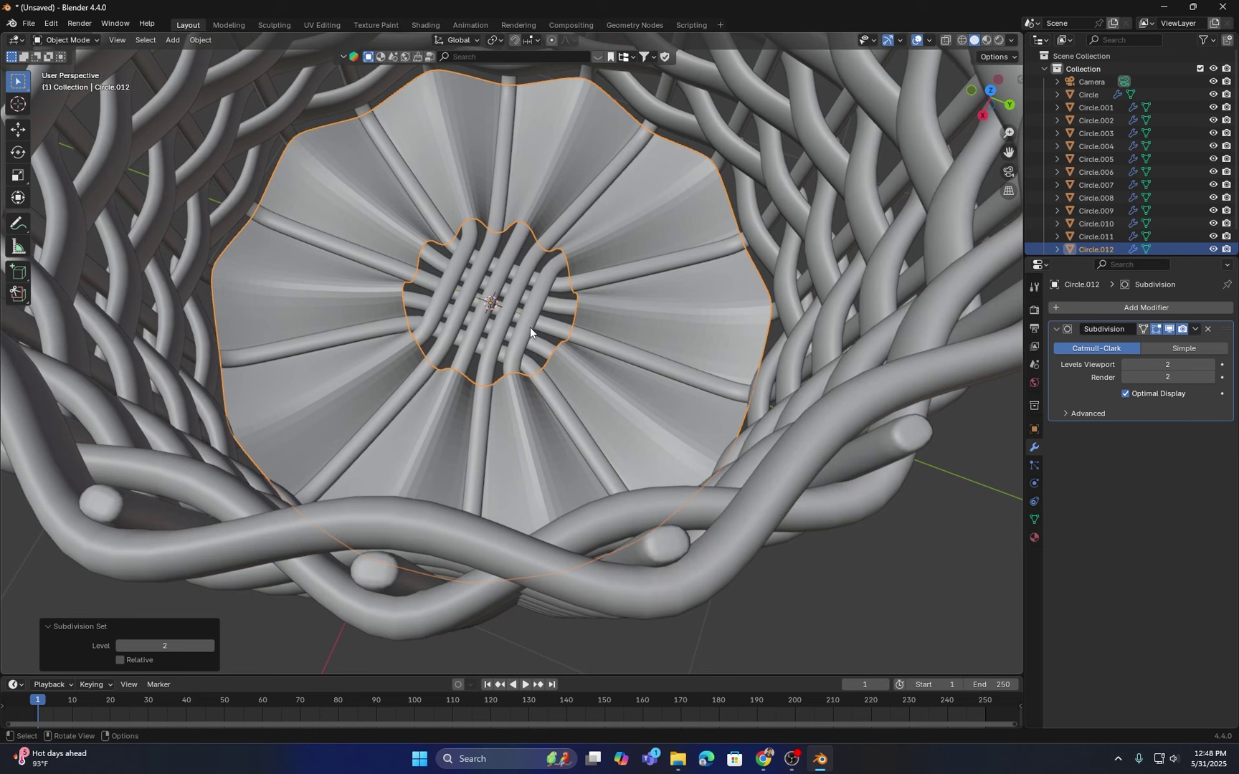
{"action": "scroll", "coordinate": [529, 327], "scroll_direction": "up", "scroll_amount": 1}
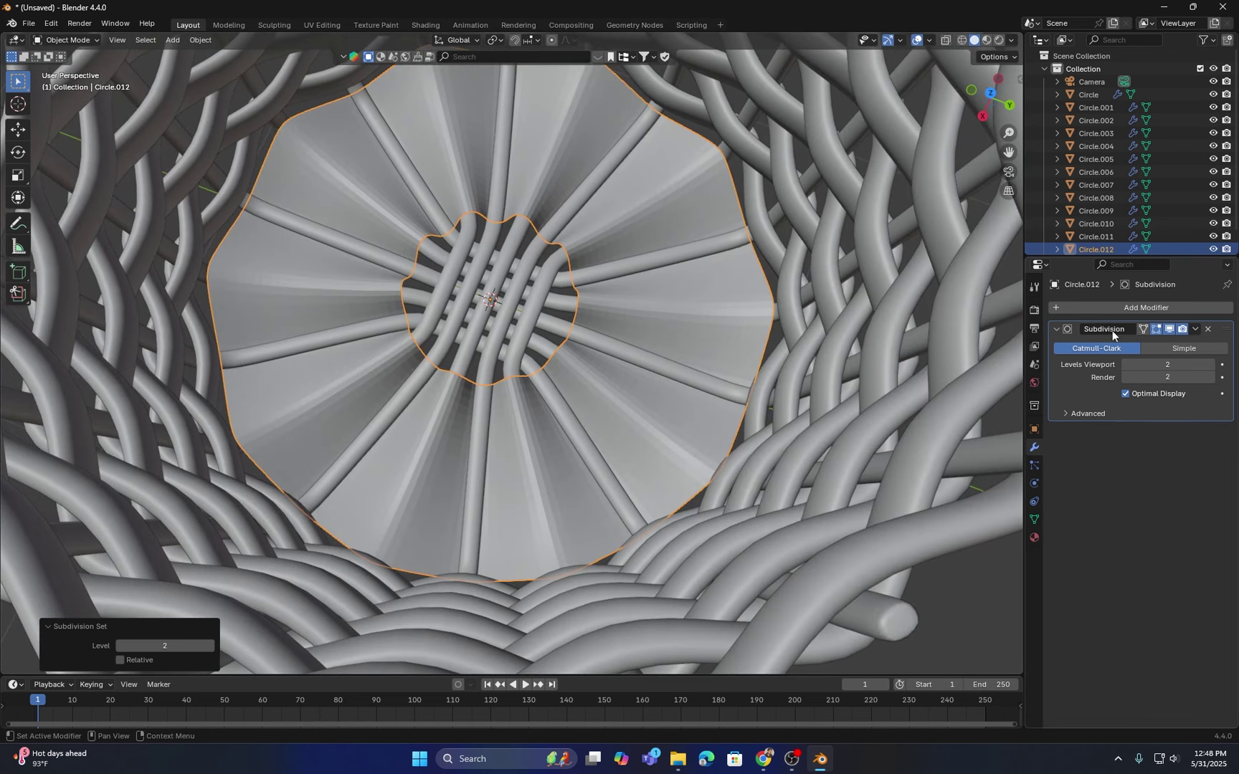
{"action": "scroll", "coordinate": [579, 352], "scroll_direction": "down", "scroll_amount": 2}
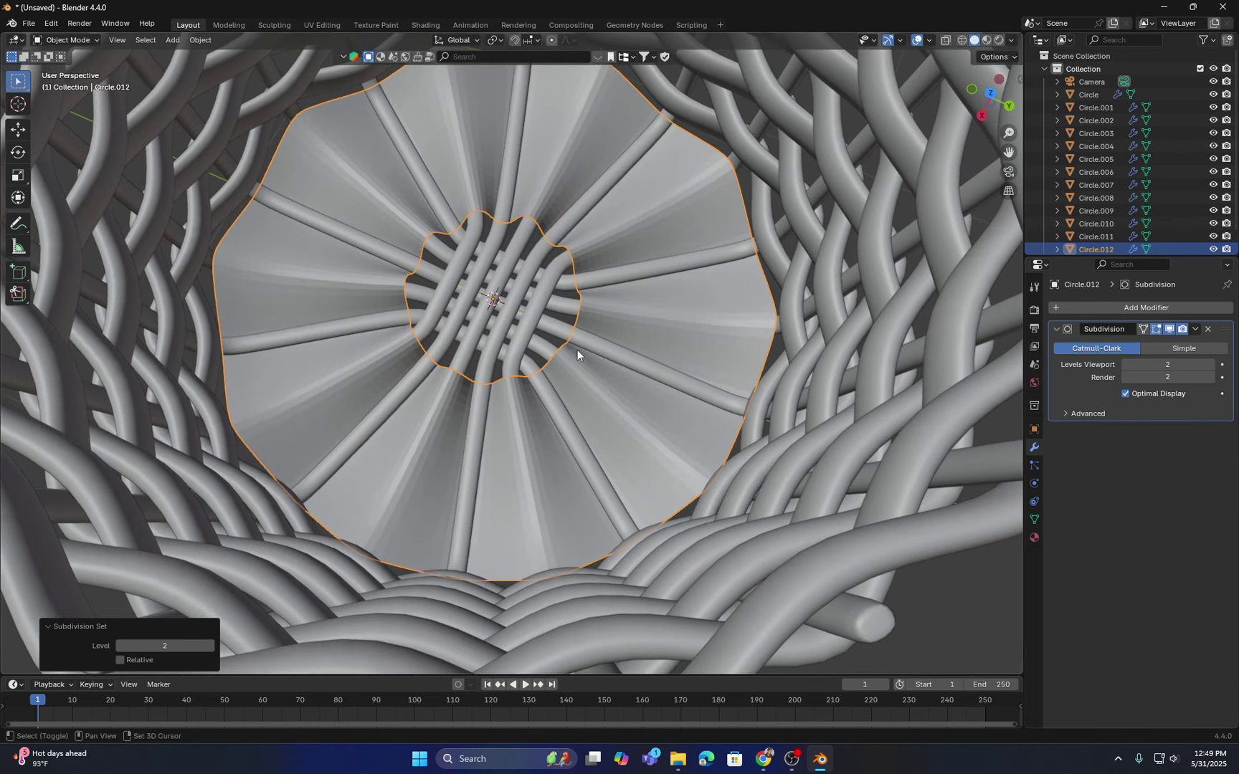
{"action": "right_click", "coordinate": [647, 303]}
{"action": "left_click", "coordinate": [588, 304]}
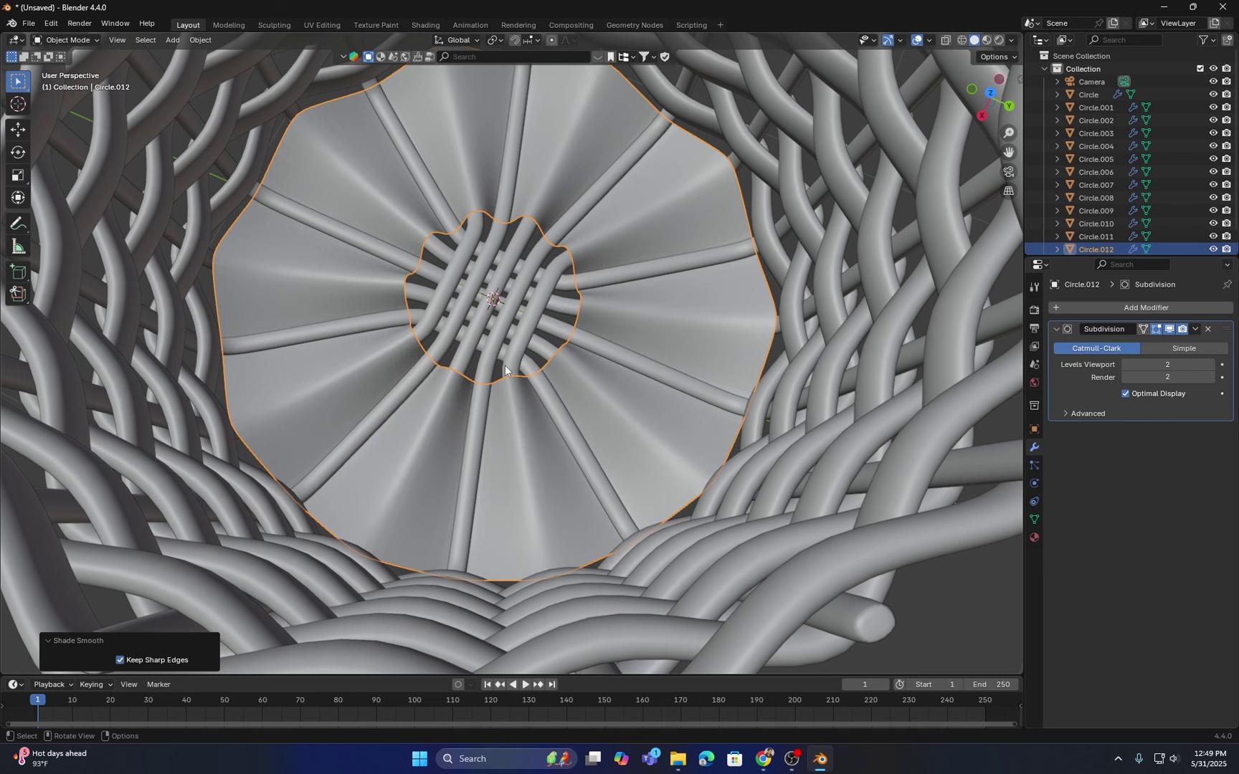
Step: Add a Solidify modifier to the base ring and place it above the Subdivision modifier in the stack
{"action": "scroll", "coordinate": [508, 363], "scroll_direction": "down", "scroll_amount": 2}
{"action": "middle_click_drag", "start_coordinate": [511, 350], "coordinate": [503, 334]}
{"action": "left_click", "coordinate": [1129, 310]}
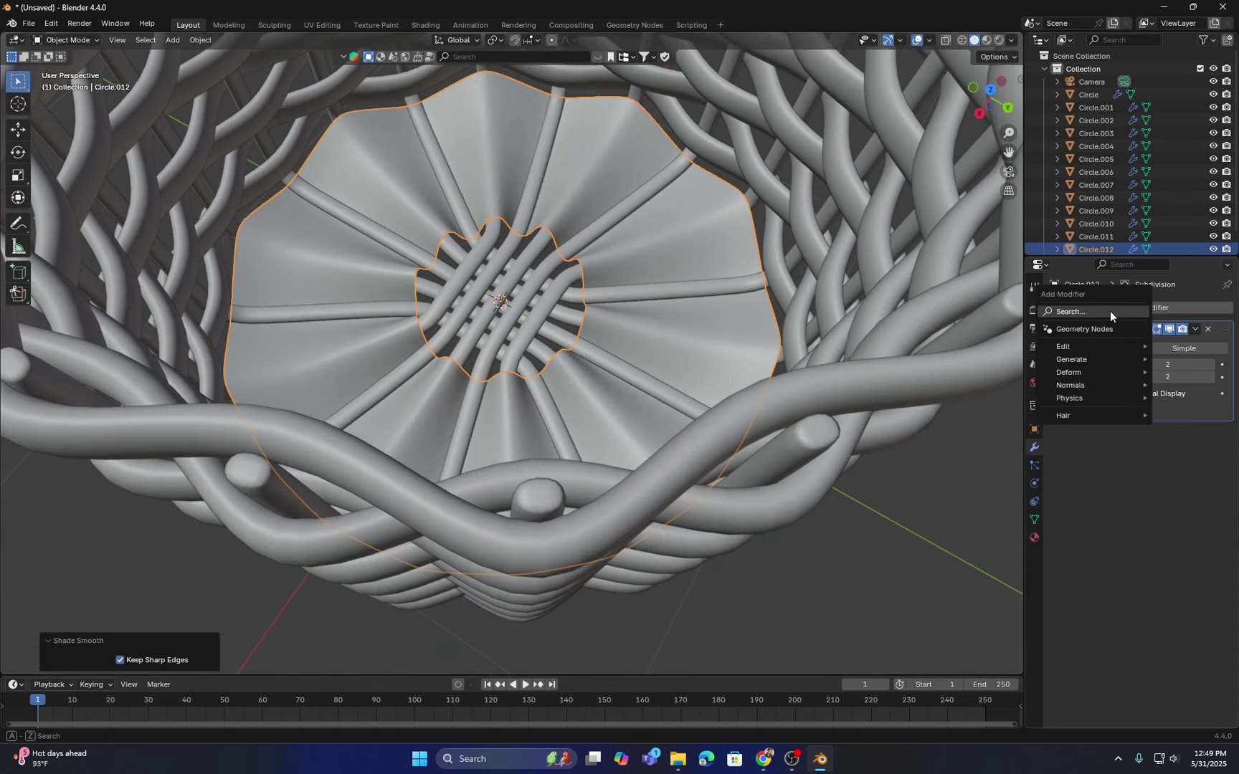
{"action": "left_click", "coordinate": [1110, 312]}
{"action": "left_click", "coordinate": [1003, 335]}
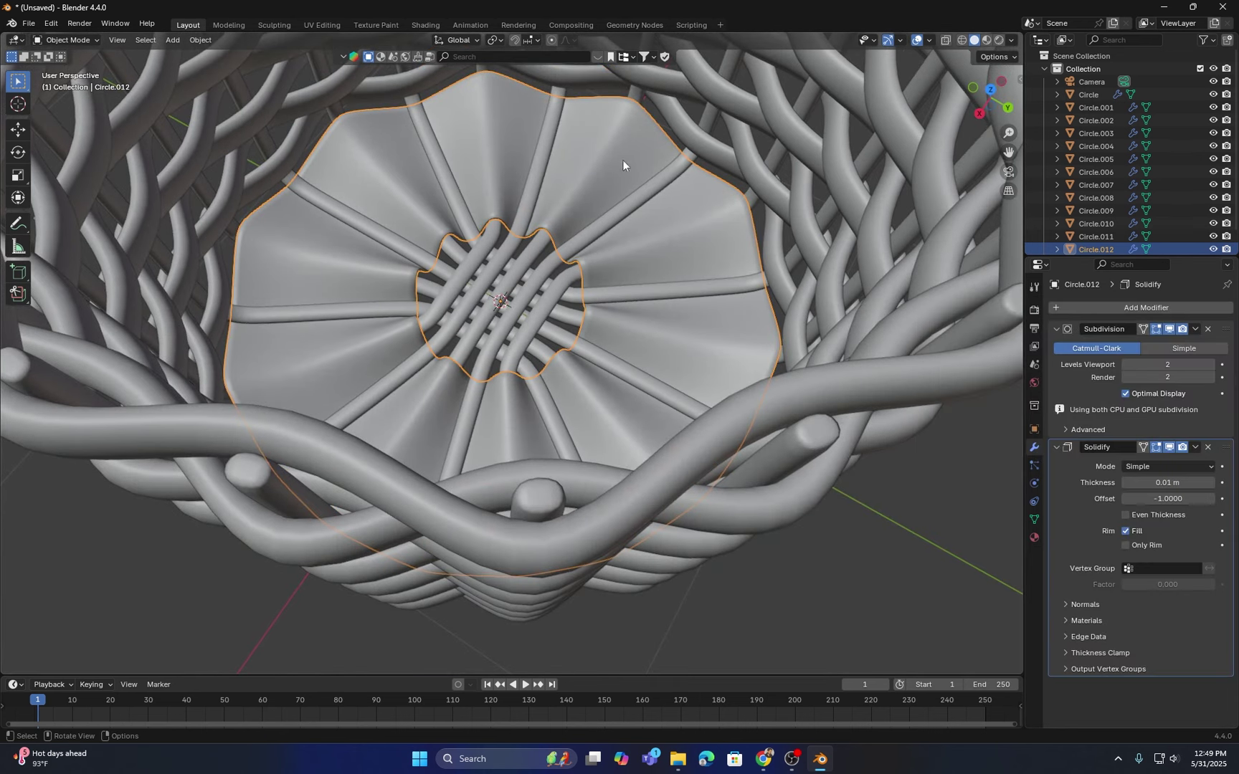
{"action": "scroll", "coordinate": [553, 265], "scroll_direction": "up", "scroll_amount": 1}
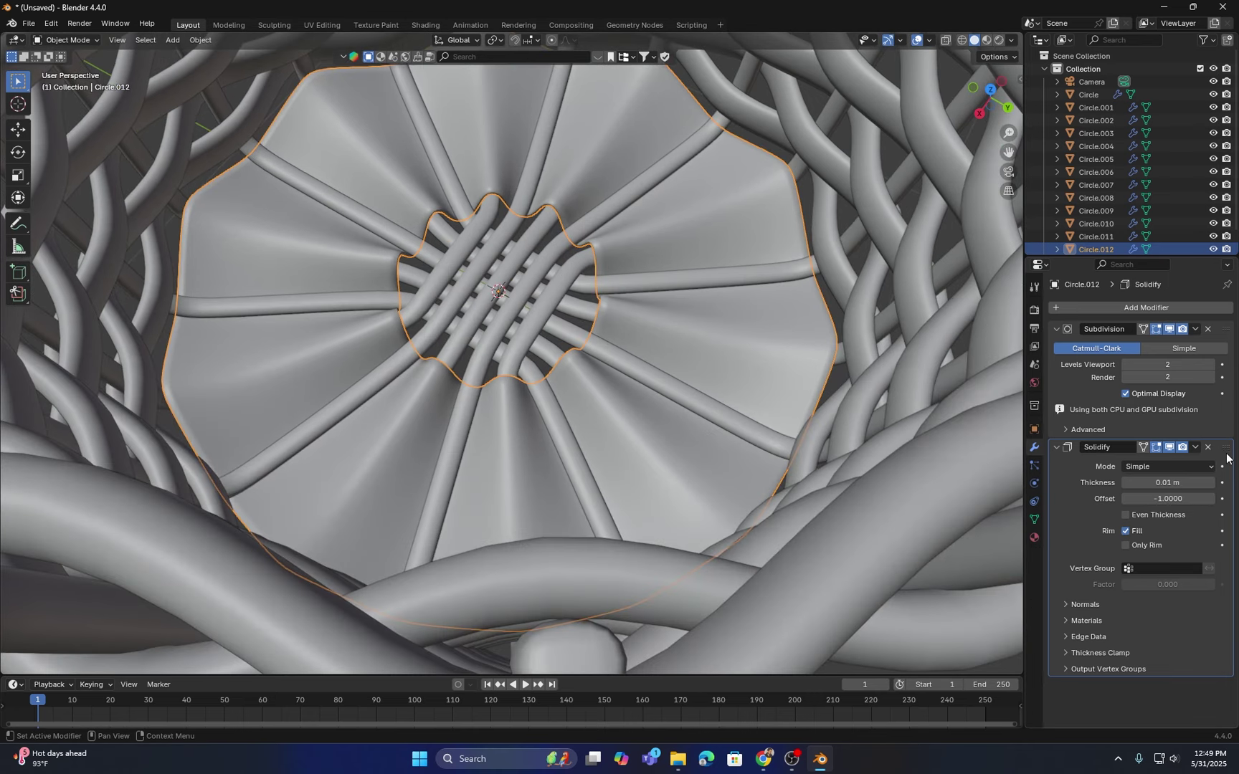
{"action": "left_click_drag", "start_coordinate": [1226, 447], "coordinate": [1181, 355]}
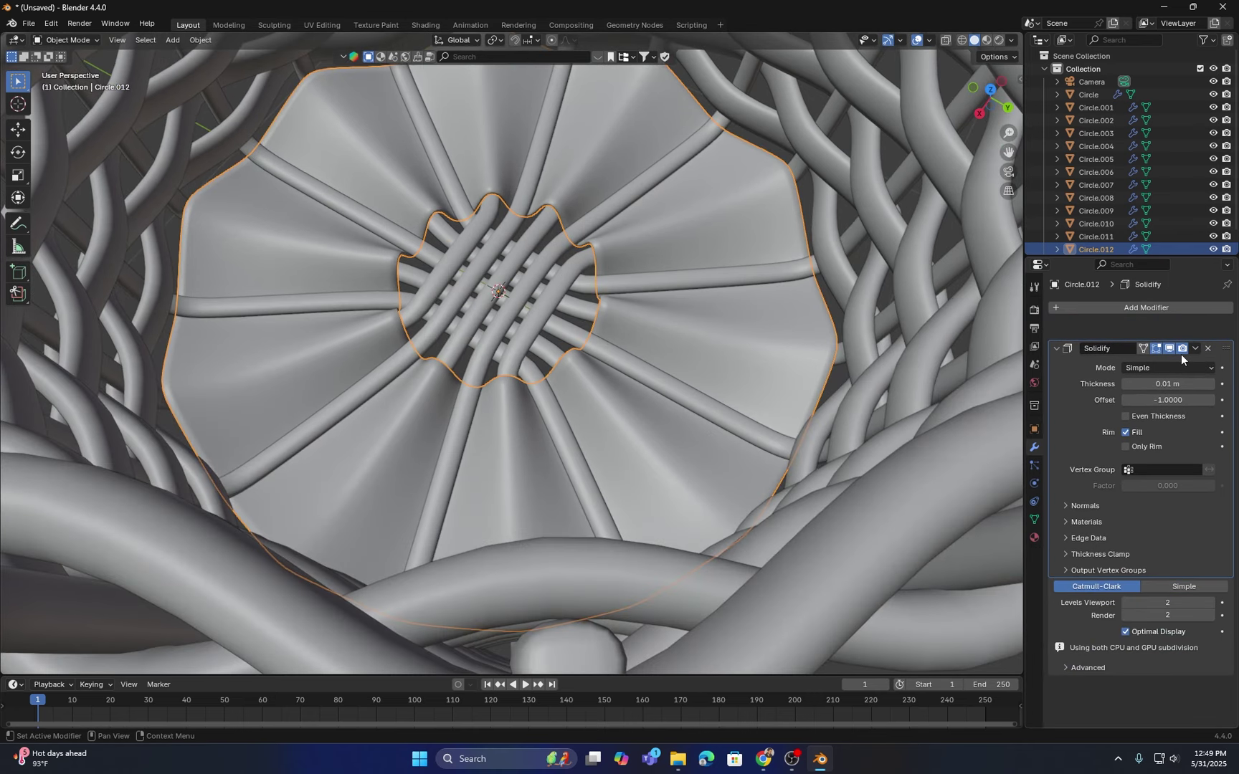
Step: Set the base ring's Solidify thickness to 0.048 m
{"action": "scroll", "coordinate": [620, 326], "scroll_direction": "up", "scroll_amount": 2}
{"action": "middle_click_drag", "start_coordinate": [620, 327], "coordinate": [566, 276]}
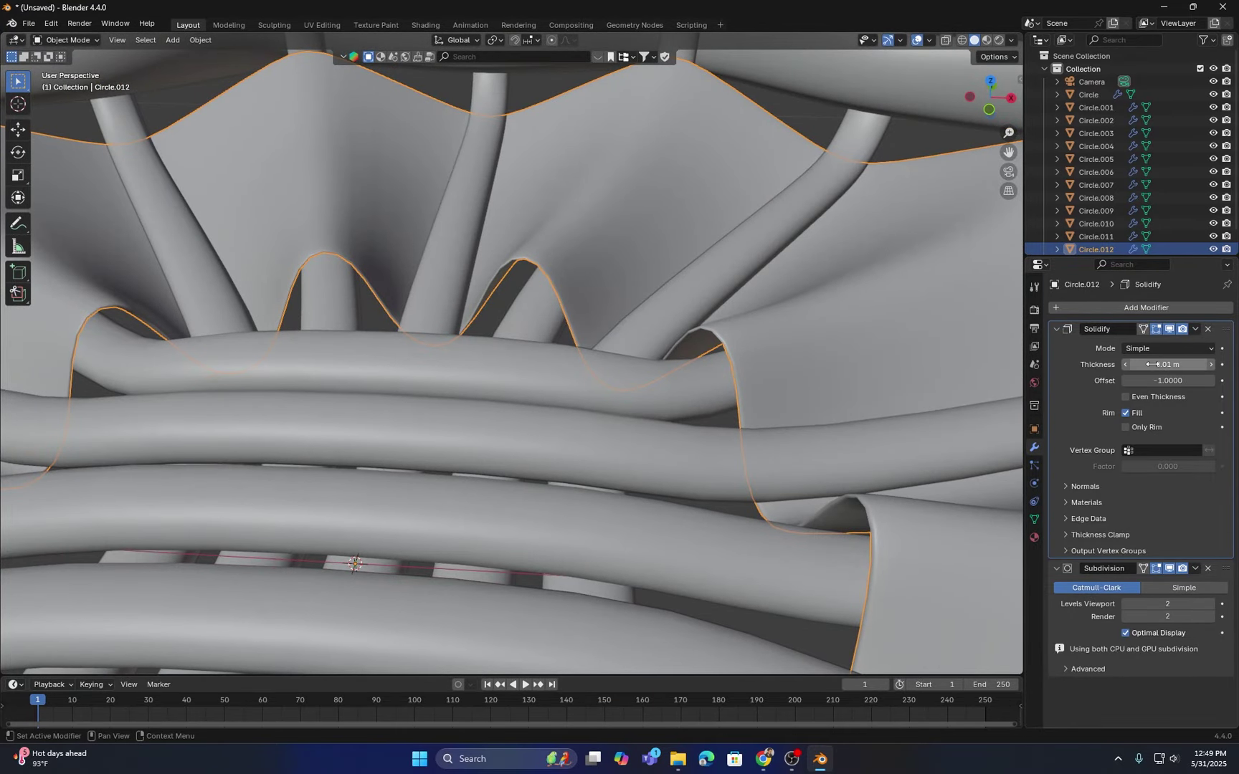
{"action": "left_click_drag", "start_coordinate": [1151, 364], "coordinate": [1180, 364]}
{"action": "scroll", "coordinate": [691, 401], "scroll_direction": "down", "scroll_amount": 4}
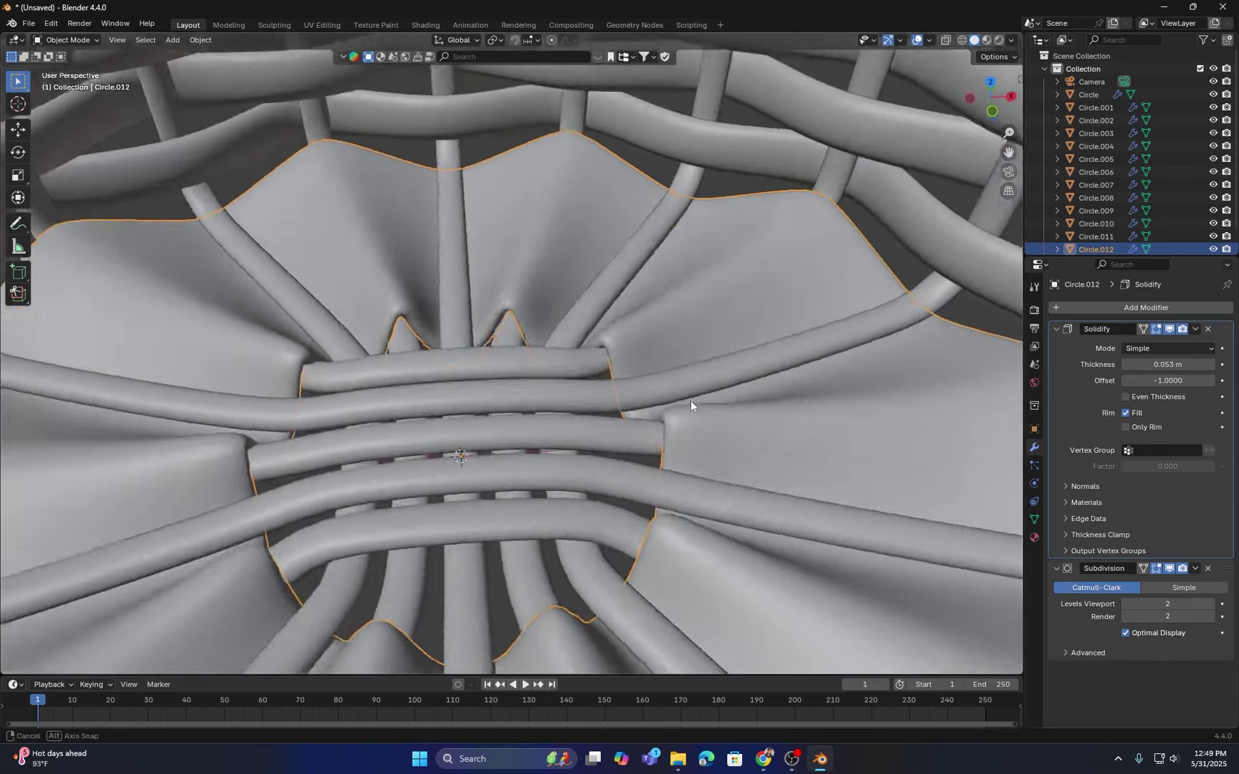
{"action": "mouse_move", "coordinate": [690, 401]}
{"action": "middle_mouse_down"}
{"action": "mouse_move", "coordinate": [705, 368]}
{"action": "mouse_move", "coordinate": [753, 412]}
{"action": "mouse_move", "coordinate": [684, 381]}
{"action": "middle_mouse_up"}
{"action": "scroll", "coordinate": [705, 367], "scroll_direction": "down", "scroll_amount": 5}
{"action": "scroll", "coordinate": [532, 369], "scroll_direction": "up", "scroll_amount": 5}
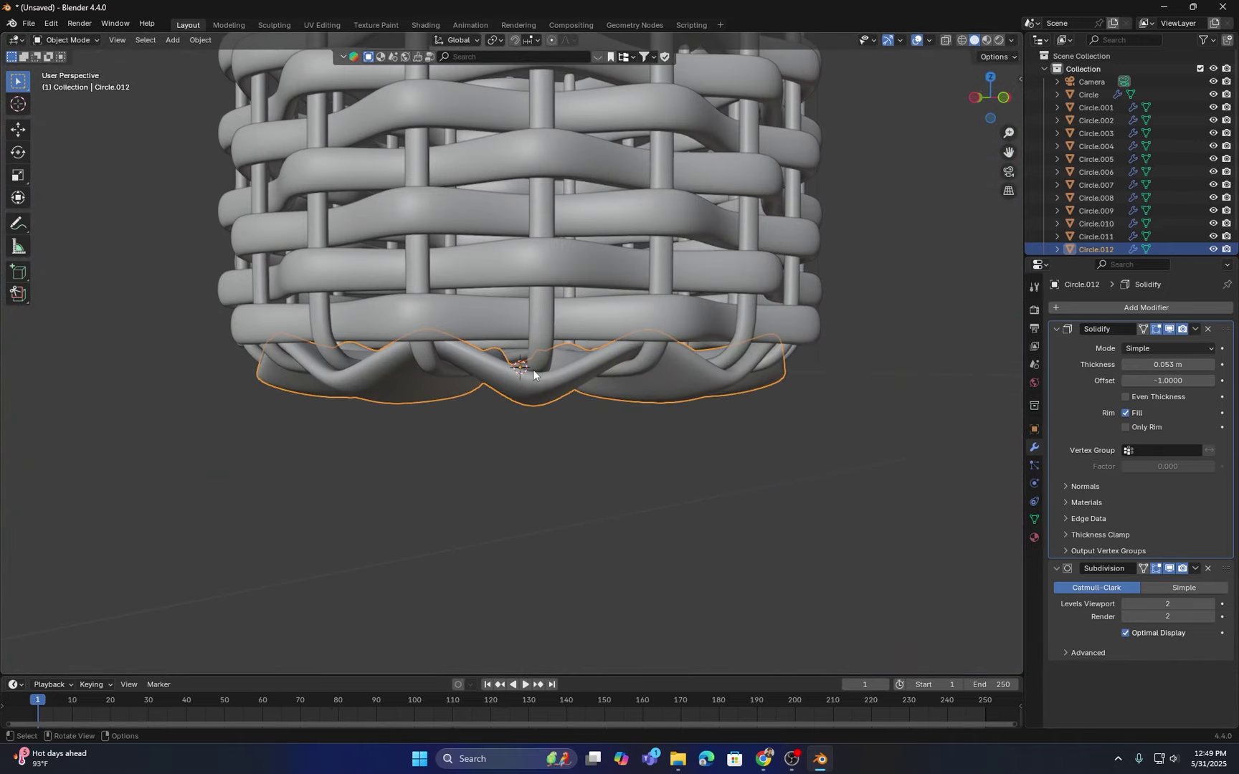
{"action": "left_click_drag", "start_coordinate": [1186, 364], "coordinate": [1183, 364]}
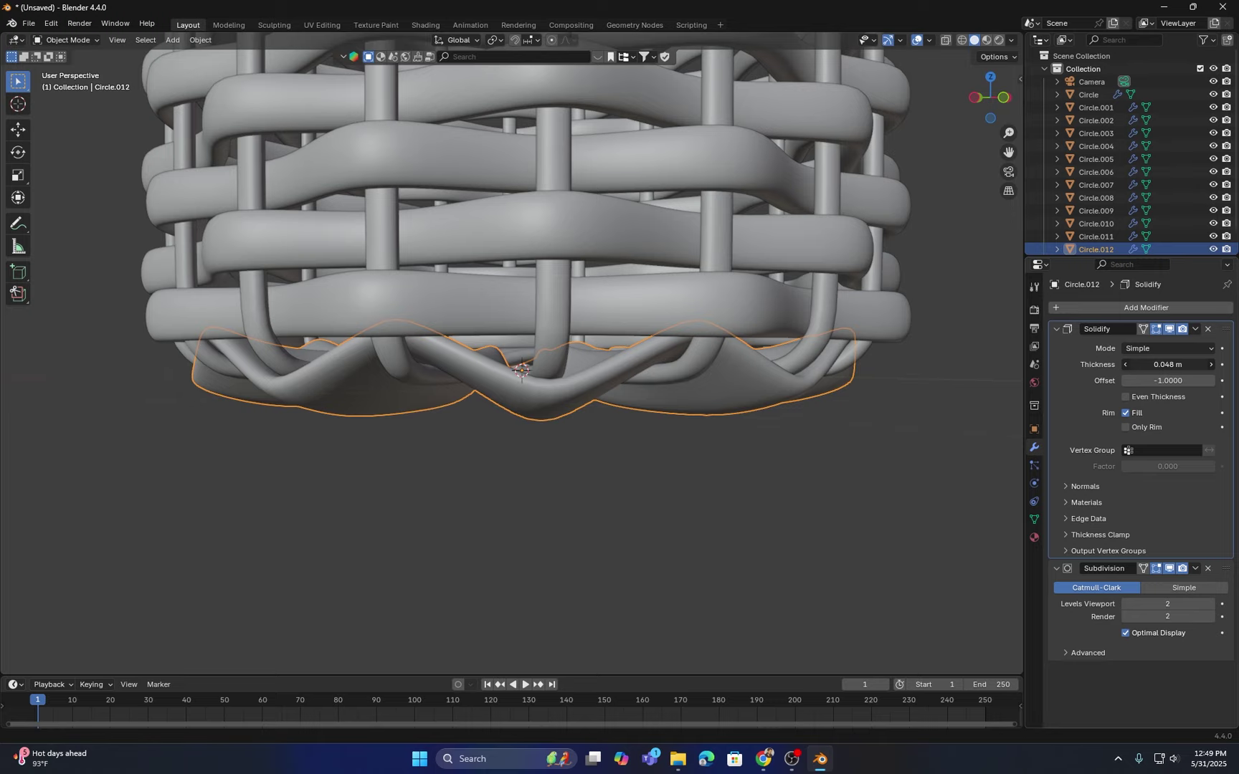
Step: Enter Edit Mode on the base ring in top view and turn off the Subdivision modifier's viewport display
{"action": "scroll", "coordinate": [596, 386], "scroll_direction": "down", "scroll_amount": 5}
{"action": "middle_click_drag", "start_coordinate": [597, 386], "coordinate": [522, 423]}
{"action": "key", "text": "Tab"}
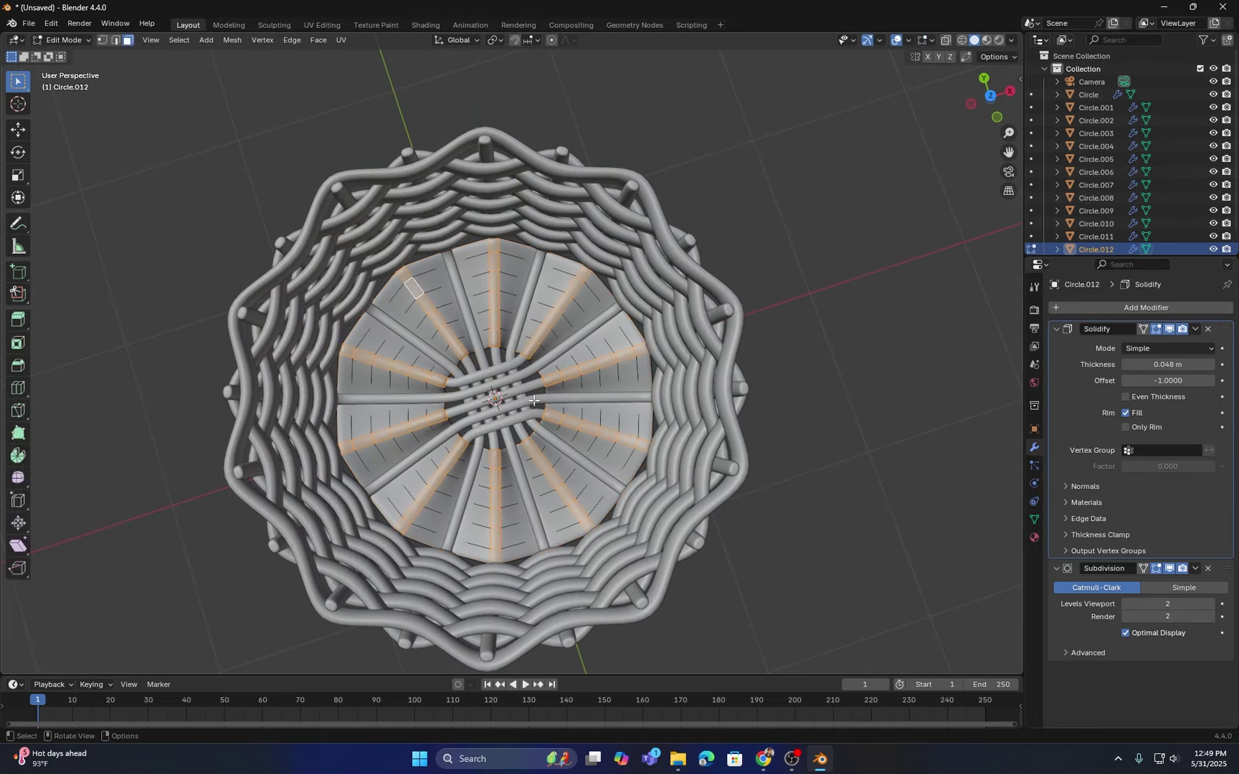
{"action": "key", "text": "KP_7"}
{"action": "scroll", "coordinate": [559, 372], "scroll_direction": "up", "scroll_amount": 4}
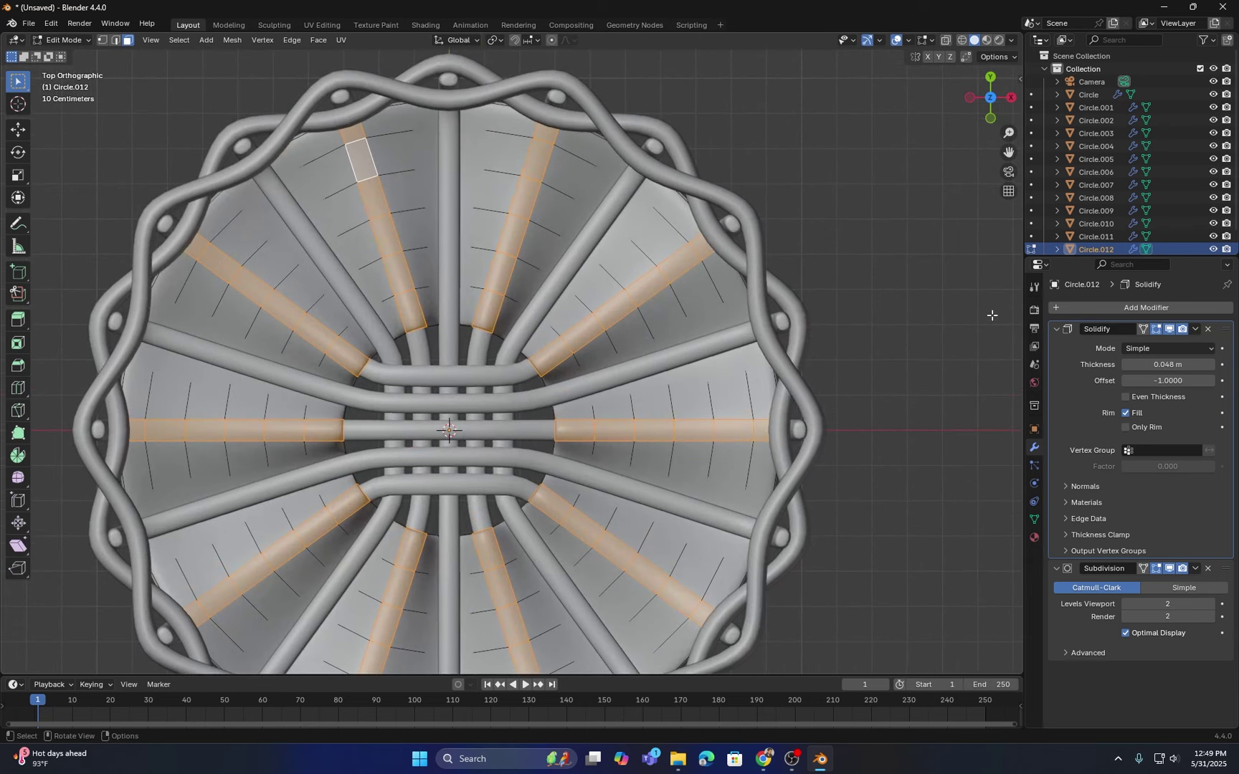
{"action": "left_click", "coordinate": [1170, 570]}
{"action": "scroll", "coordinate": [849, 343], "scroll_direction": "up", "scroll_amount": 1}
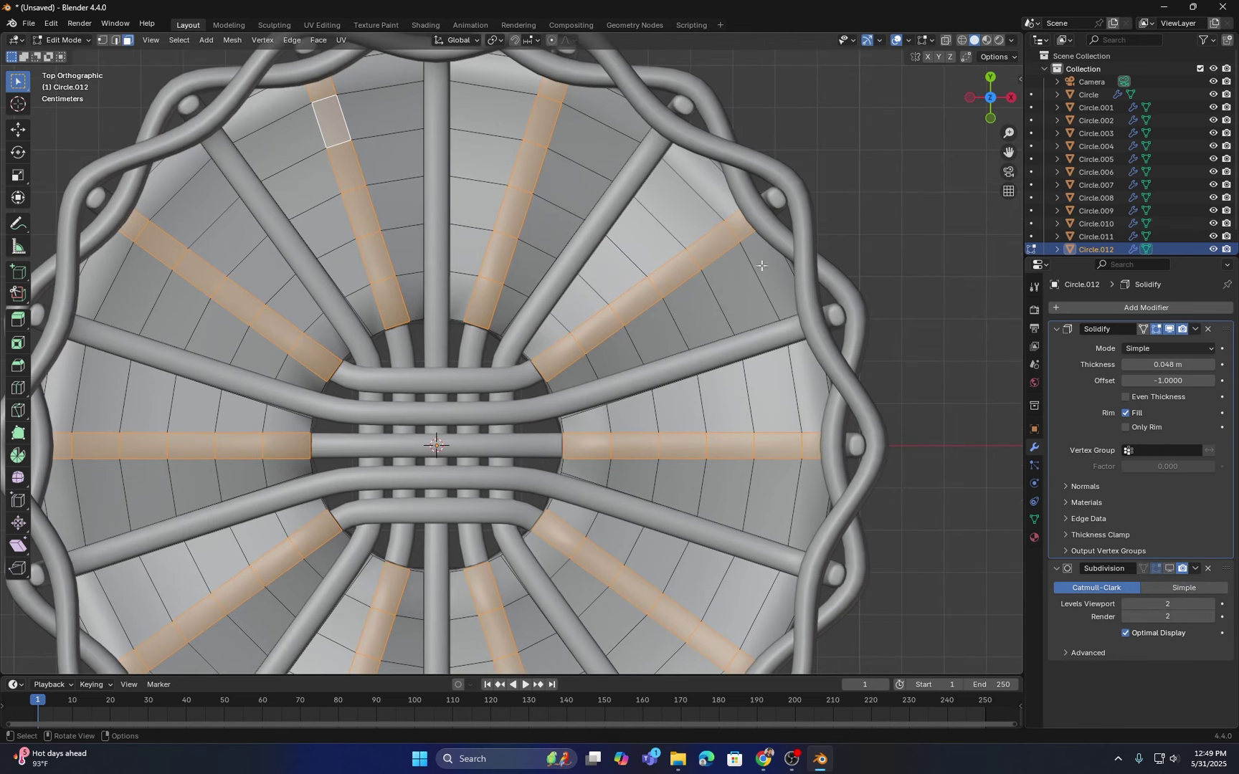
Step: Select every second concentric face loop from the innermost outward, separate these three loops into their own object and return to Object Mode
{"action": "left_click", "coordinate": [729, 257], "text": "alt"}
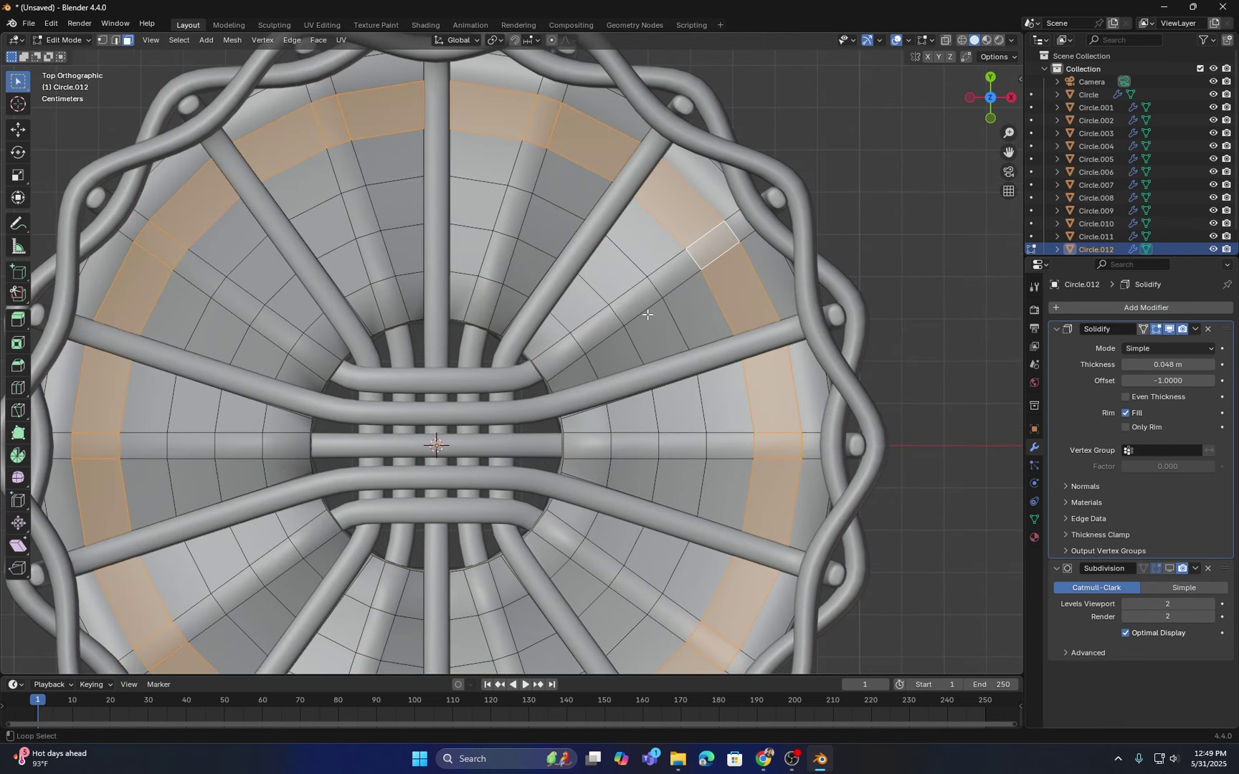
{"action": "left_click", "coordinate": [703, 254], "text": "alt+shift"}
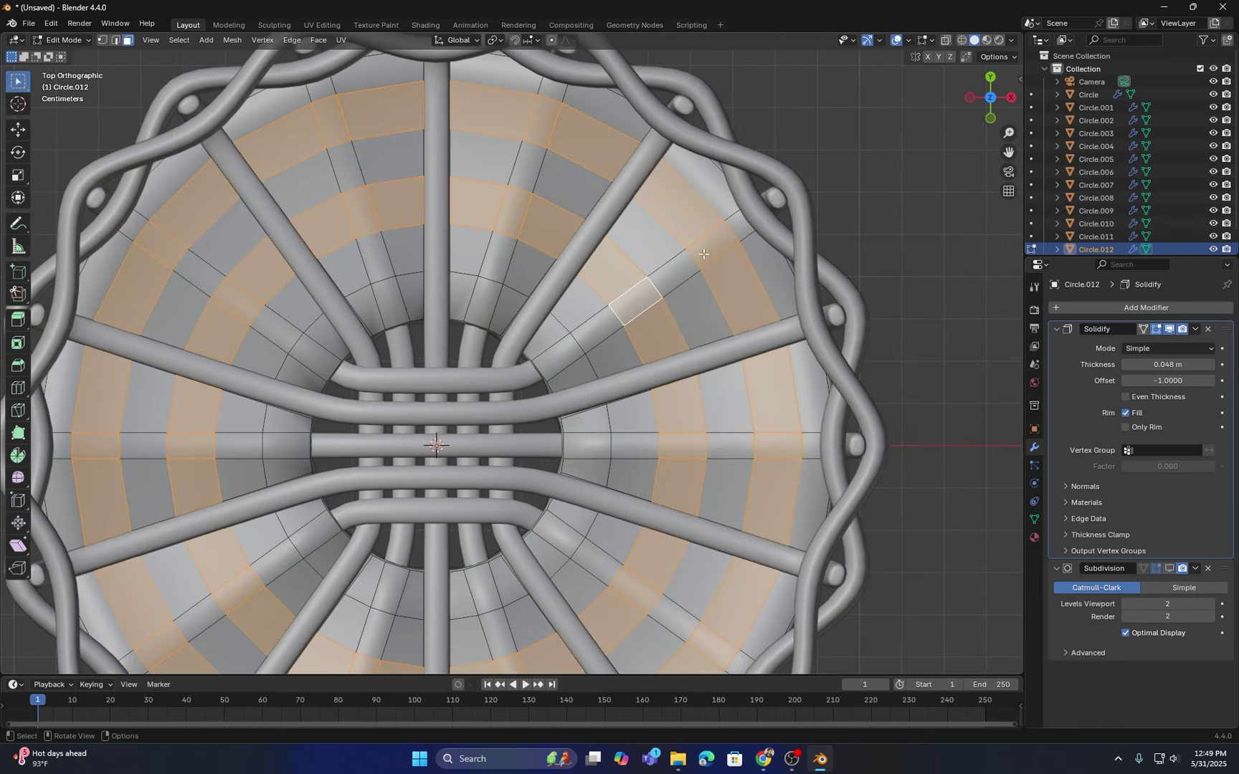
{"action": "left_click", "coordinate": [572, 368], "text": "alt+shift"}
{"action": "scroll", "coordinate": [571, 369], "scroll_direction": "down", "scroll_amount": 5}
{"action": "middle_click_drag", "start_coordinate": [572, 369], "coordinate": [547, 232]}
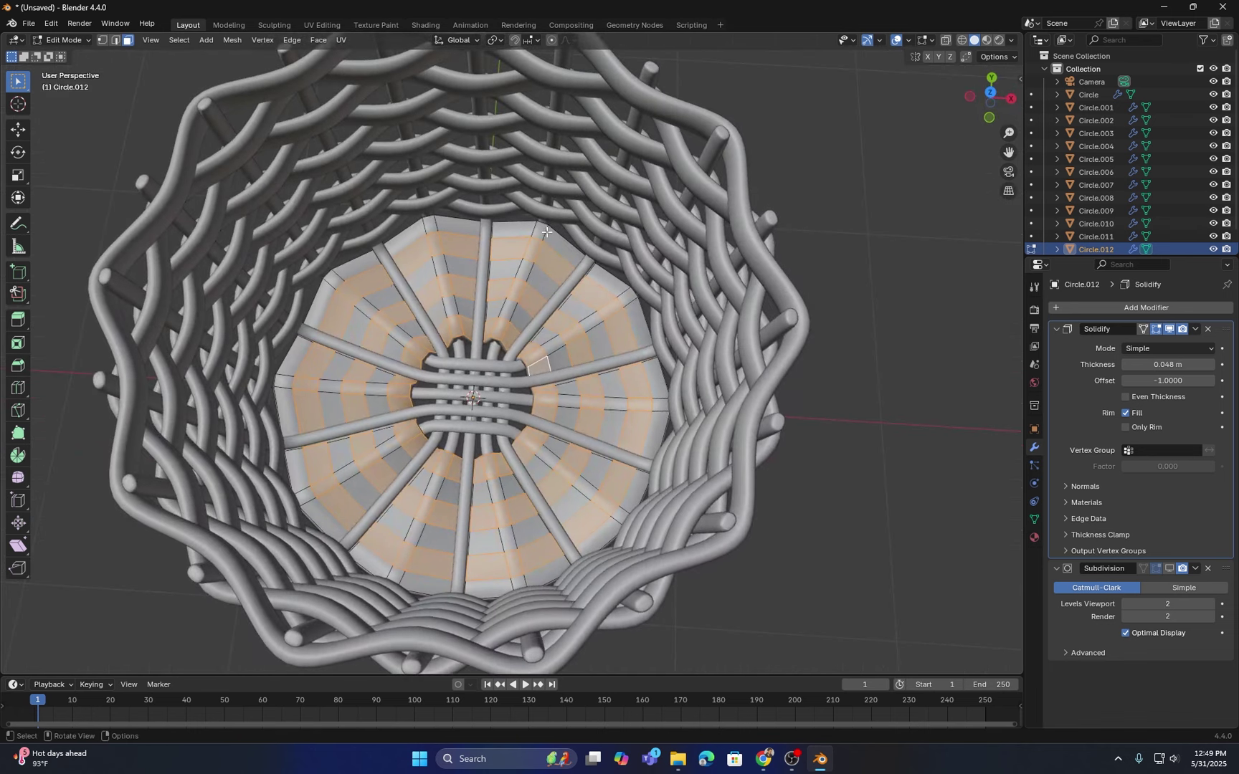
{"action": "key", "text": "p"}
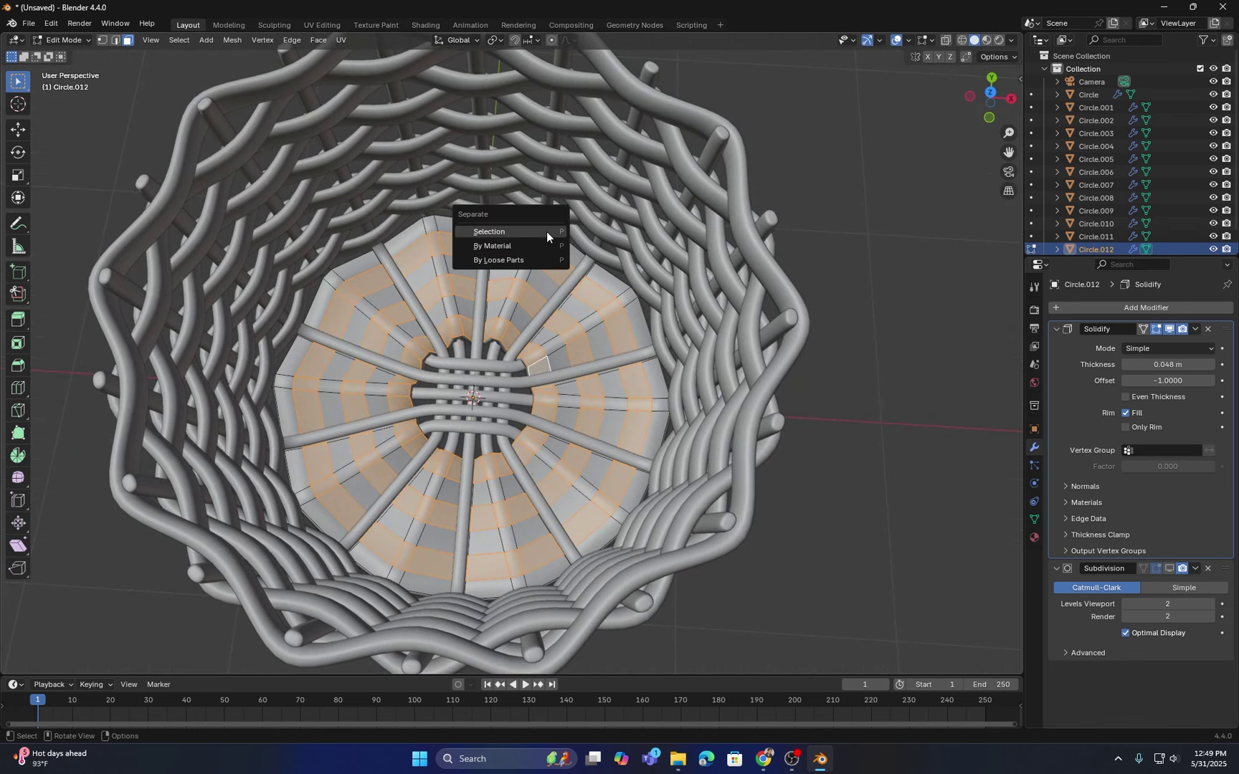
{"action": "left_click", "coordinate": [546, 232]}
{"action": "key", "text": "Tab"}
{"action": "key", "text": "KP_7"}
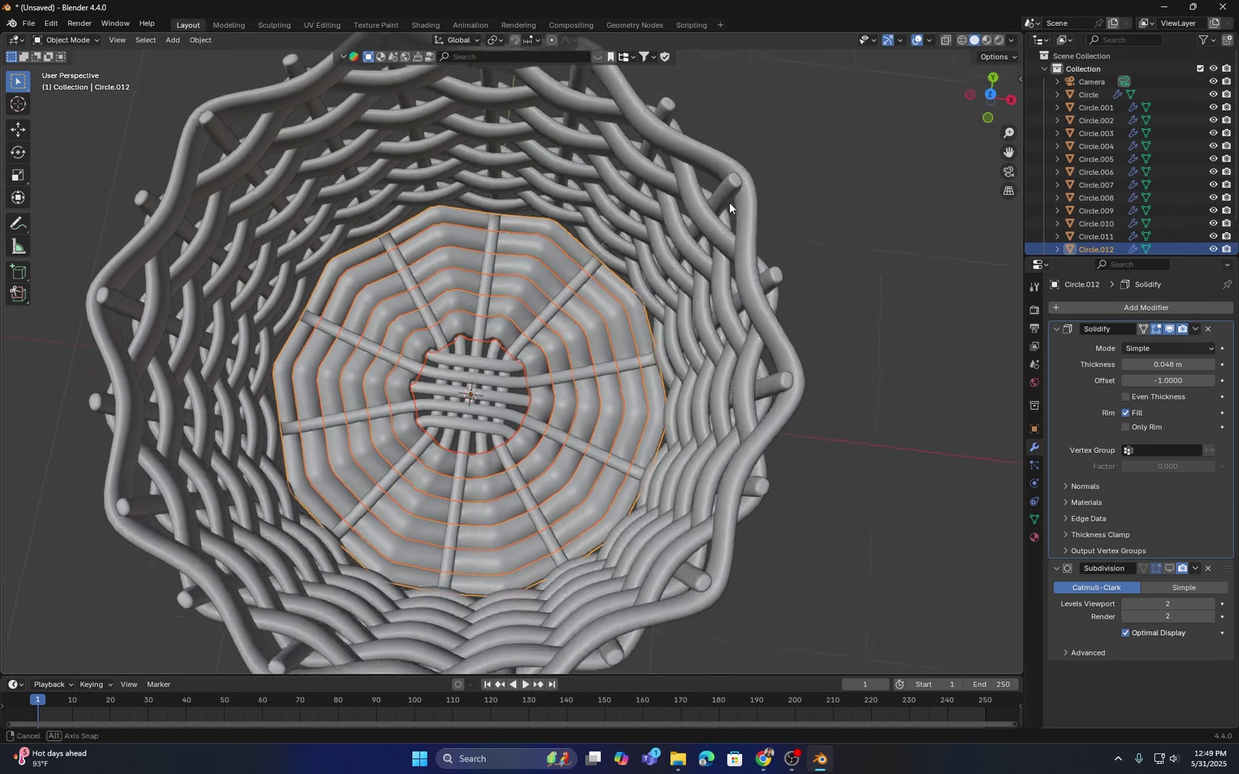
Step: Rotate the selected alternate set of concentric base strands about -18.3° around Z in top view so they weave opposite the other set
{"action": "scroll", "coordinate": [621, 304], "scroll_direction": "up", "scroll_amount": 2}
{"action": "left_click", "coordinate": [626, 287]}
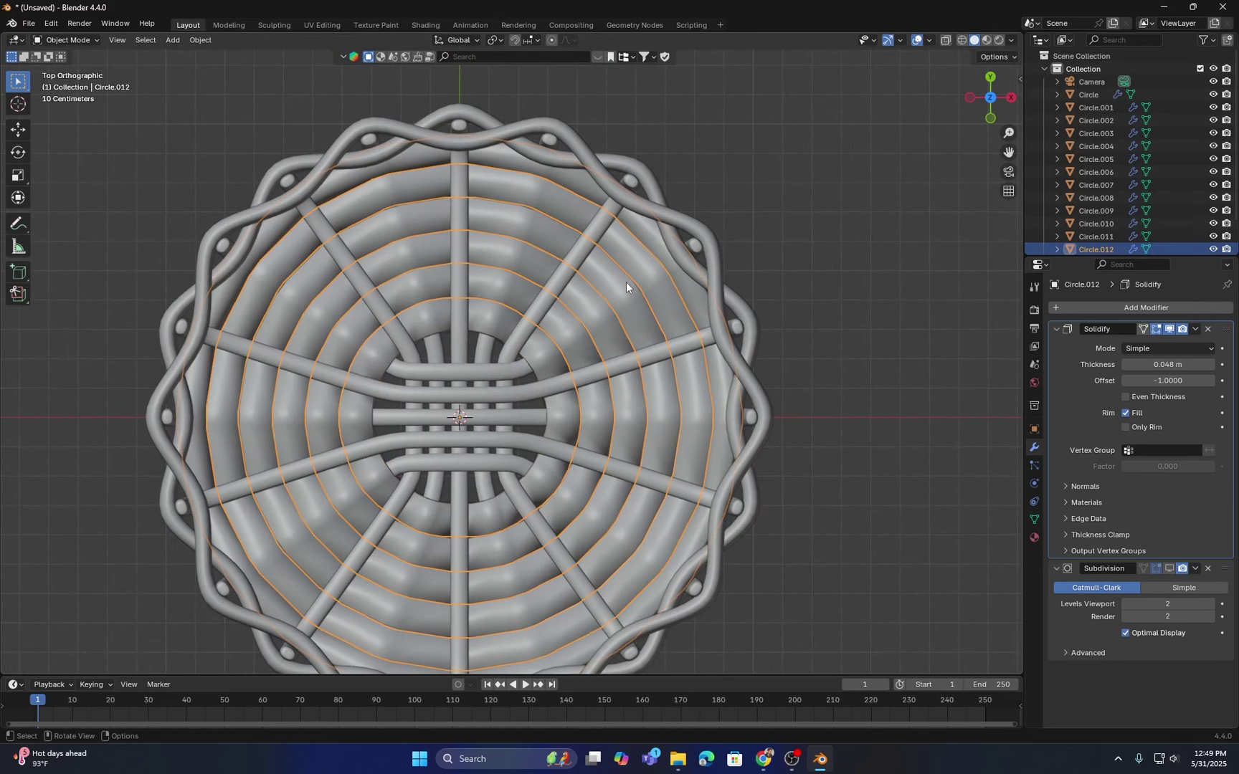
{"action": "middle_click_drag", "start_coordinate": [574, 297], "coordinate": [567, 261], "text": "shift"}
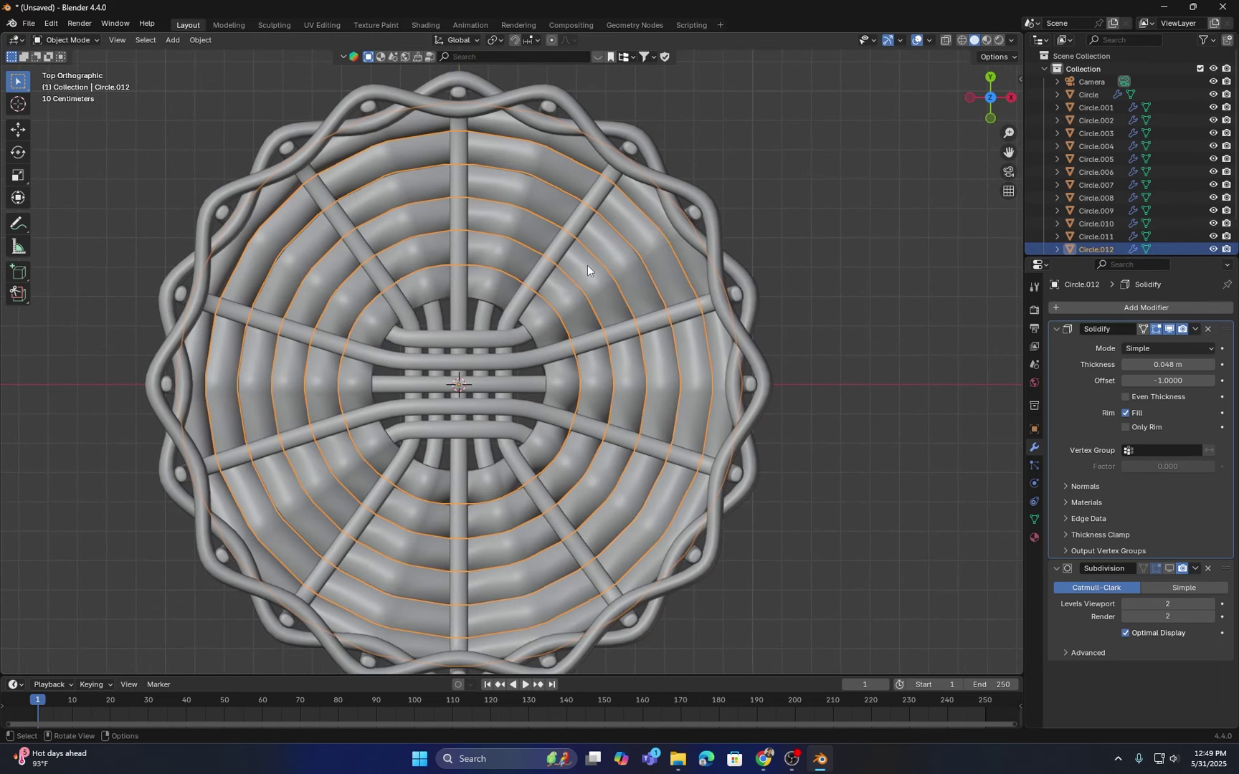
{"action": "key", "text": "r"}
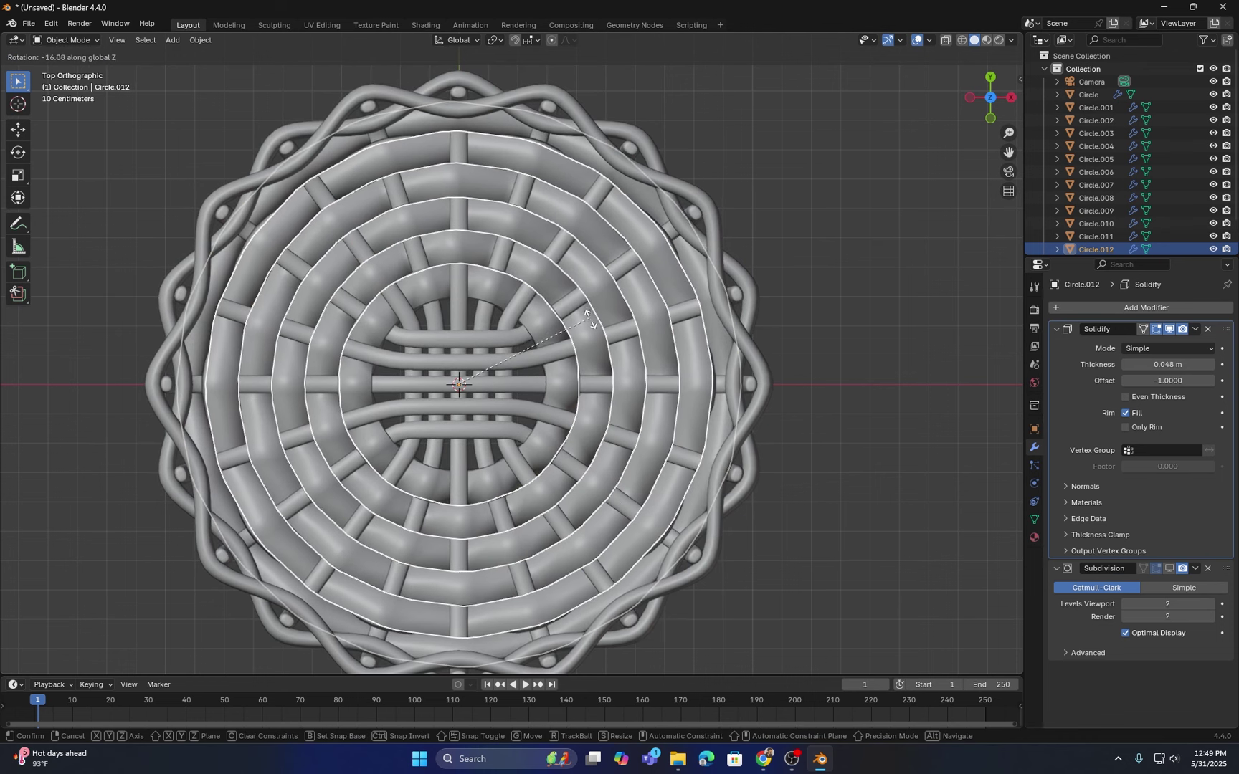
{"action": "left_click", "coordinate": [590, 326]}
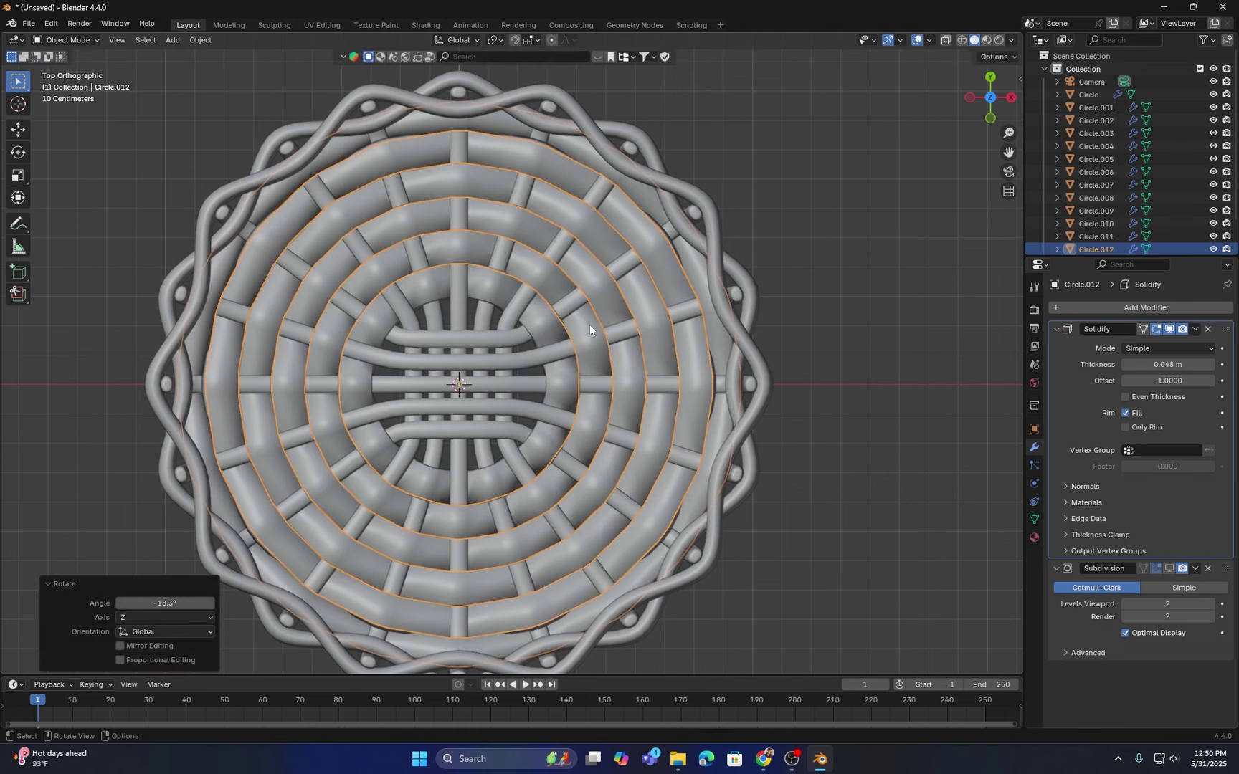
Step: Turn the Subdivision modifier's viewport display back on for both sets of concentric base strands
{"action": "left_click", "coordinate": [809, 200]}
{"action": "middle_click_drag", "start_coordinate": [809, 200], "coordinate": [548, 356]}
{"action": "scroll", "coordinate": [492, 278], "scroll_direction": "up", "scroll_amount": 4}
{"action": "left_click", "coordinate": [604, 352]}
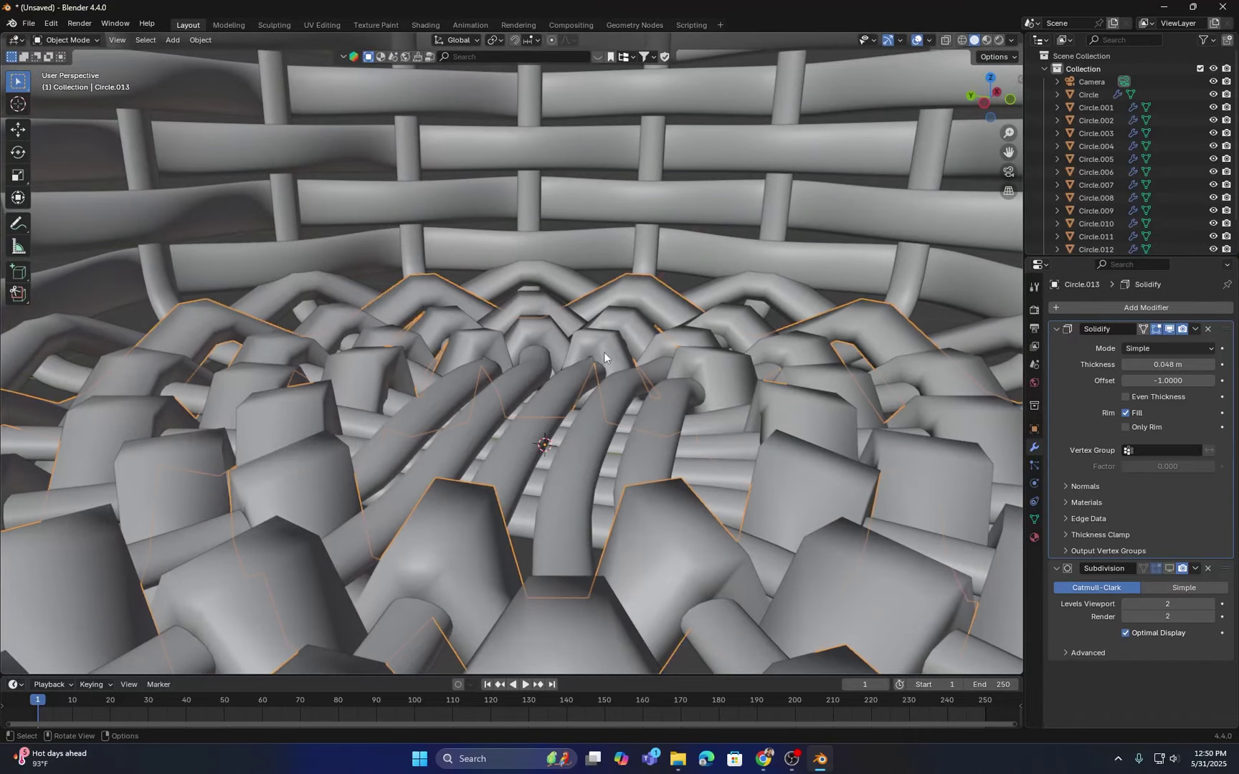
{"action": "left_click", "coordinate": [1170, 568]}
{"action": "left_click", "coordinate": [797, 298]}
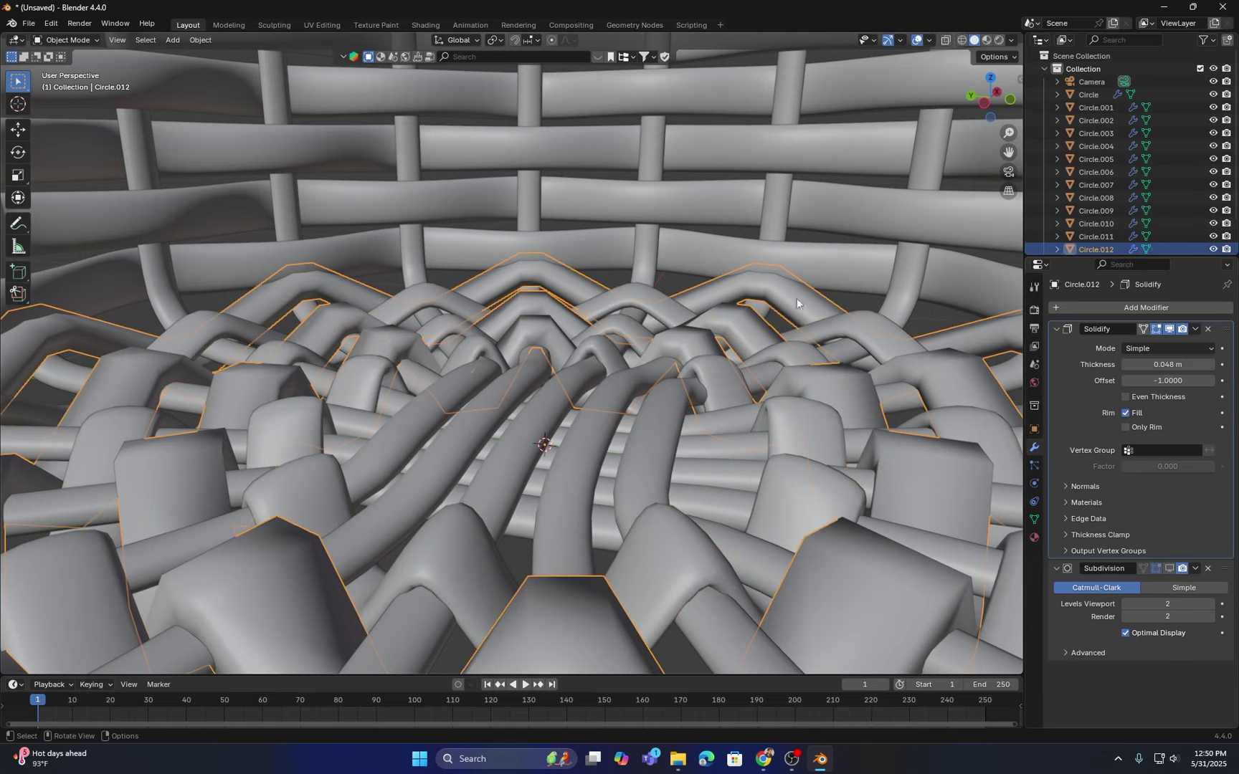
{"action": "left_click", "coordinate": [1169, 567]}
Step: Examine the woven base and the whole basket from above and from the side
{"action": "scroll", "coordinate": [492, 297], "scroll_direction": "down", "scroll_amount": 5}
{"action": "middle_click_drag", "start_coordinate": [492, 297], "coordinate": [539, 306]}
{"action": "left_click", "coordinate": [752, 276]}
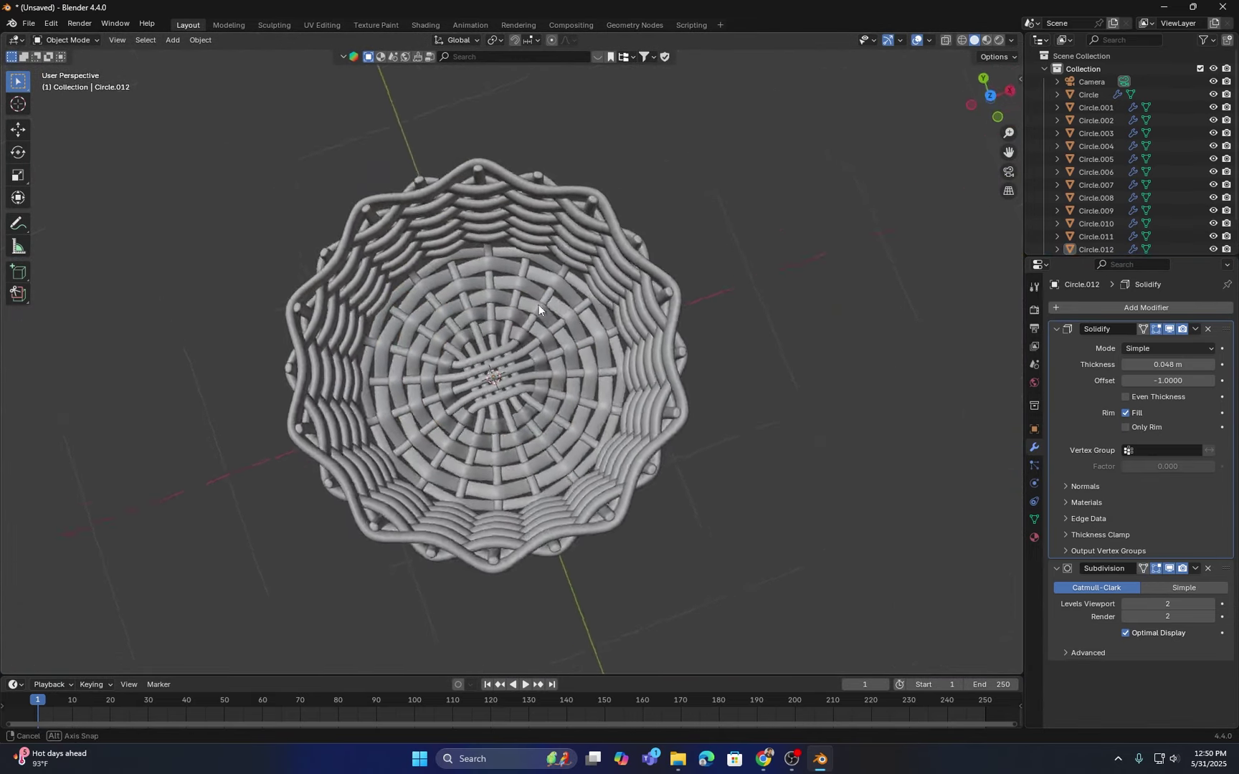
{"action": "scroll", "coordinate": [534, 319], "scroll_direction": "up", "scroll_amount": 3}
{"action": "middle_click_drag", "start_coordinate": [600, 377], "coordinate": [764, 308]}
{"action": "scroll", "coordinate": [565, 349], "scroll_direction": "down", "scroll_amount": 4}
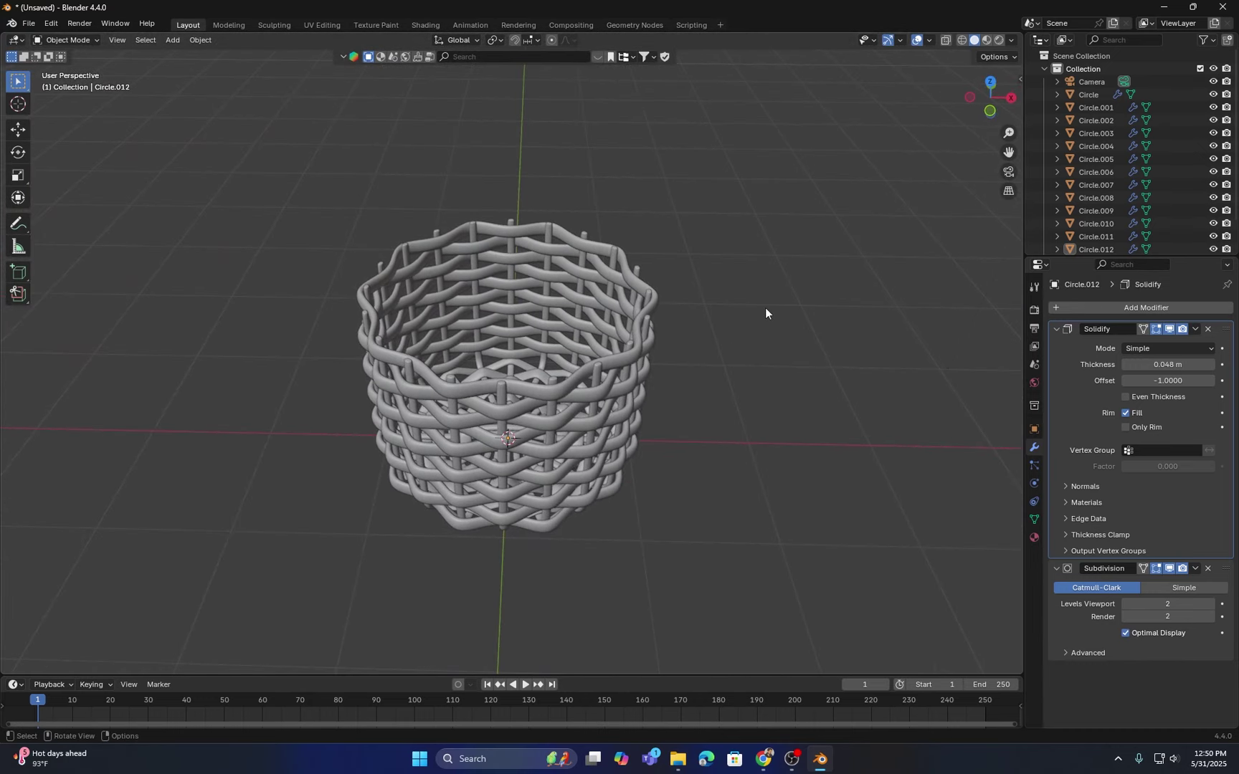
{"action": "scroll", "coordinate": [616, 352], "scroll_direction": "up", "scroll_amount": 5}
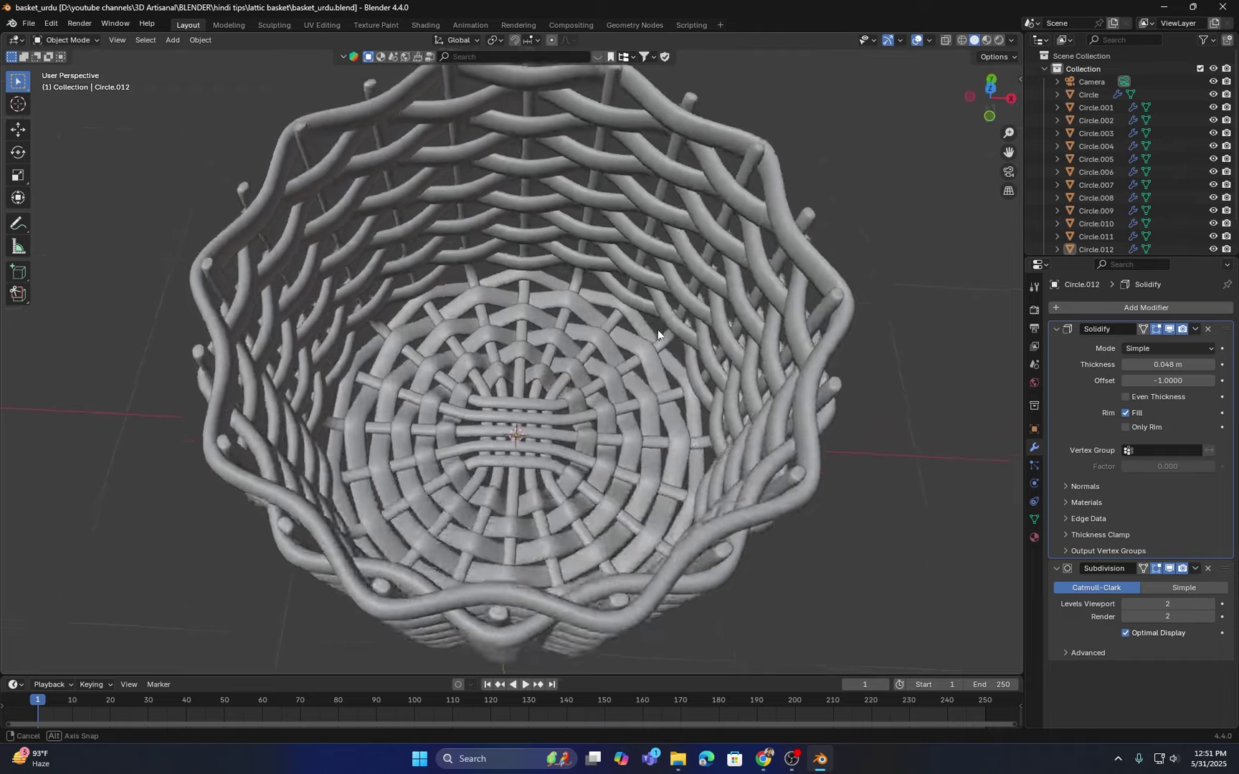
{"action": "middle_click_drag", "start_coordinate": [649, 344], "coordinate": [662, 306]}
{"action": "scroll", "coordinate": [649, 329], "scroll_direction": "down", "scroll_amount": 4}
Step: Select every object in the scene and hide them all in the viewport
{"action": "key", "text": "a"}
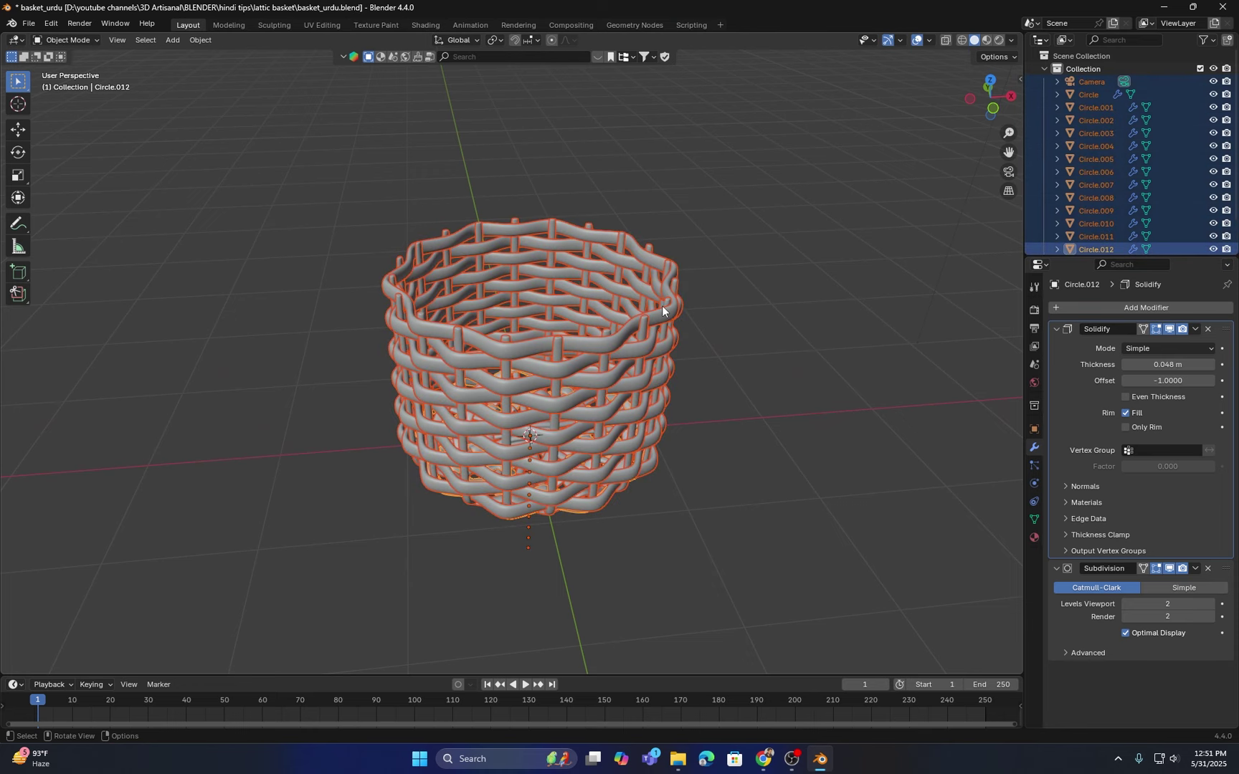
{"action": "key", "text": "h"}
{"action": "middle_click_drag", "start_coordinate": [597, 342], "coordinate": [575, 430]}
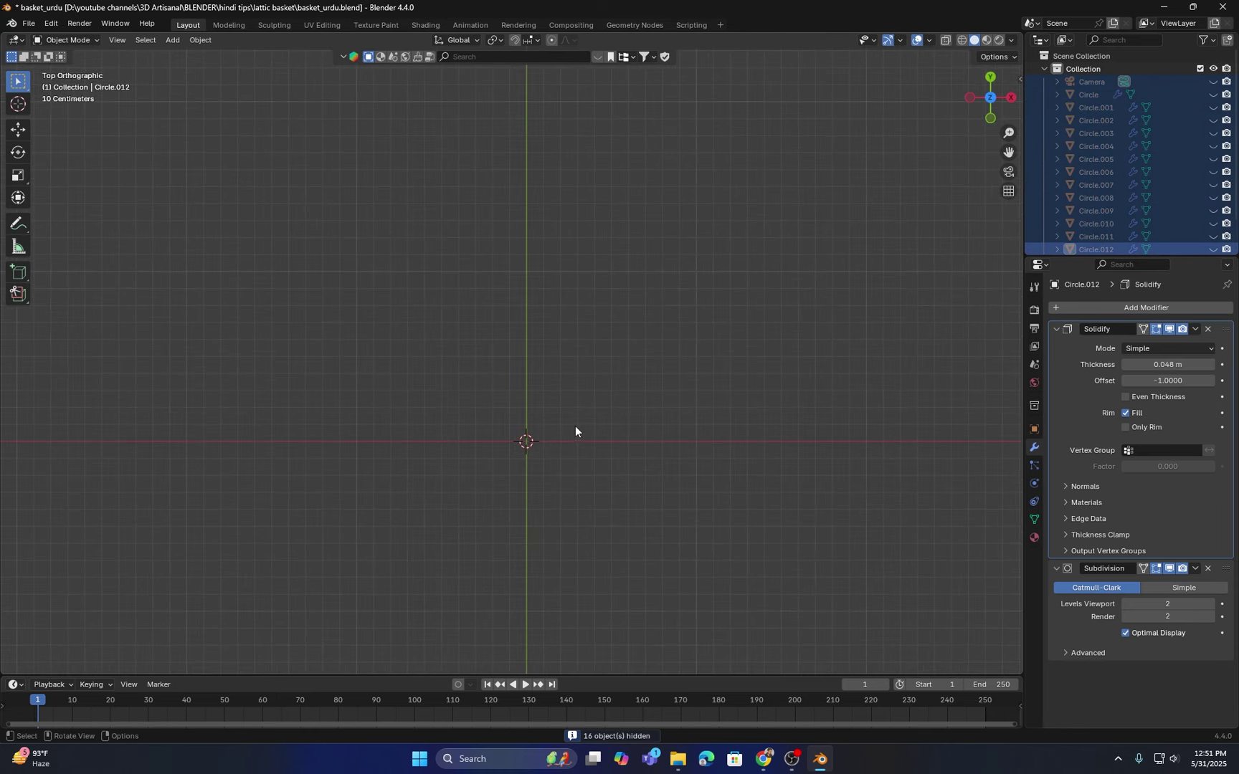
Step: Add a mesh circle at the origin in top view with 12 vertices and a 1 m radius
{"action": "key", "text": "shift+a"}
{"action": "mouse_move", "coordinate": [577, 418]}
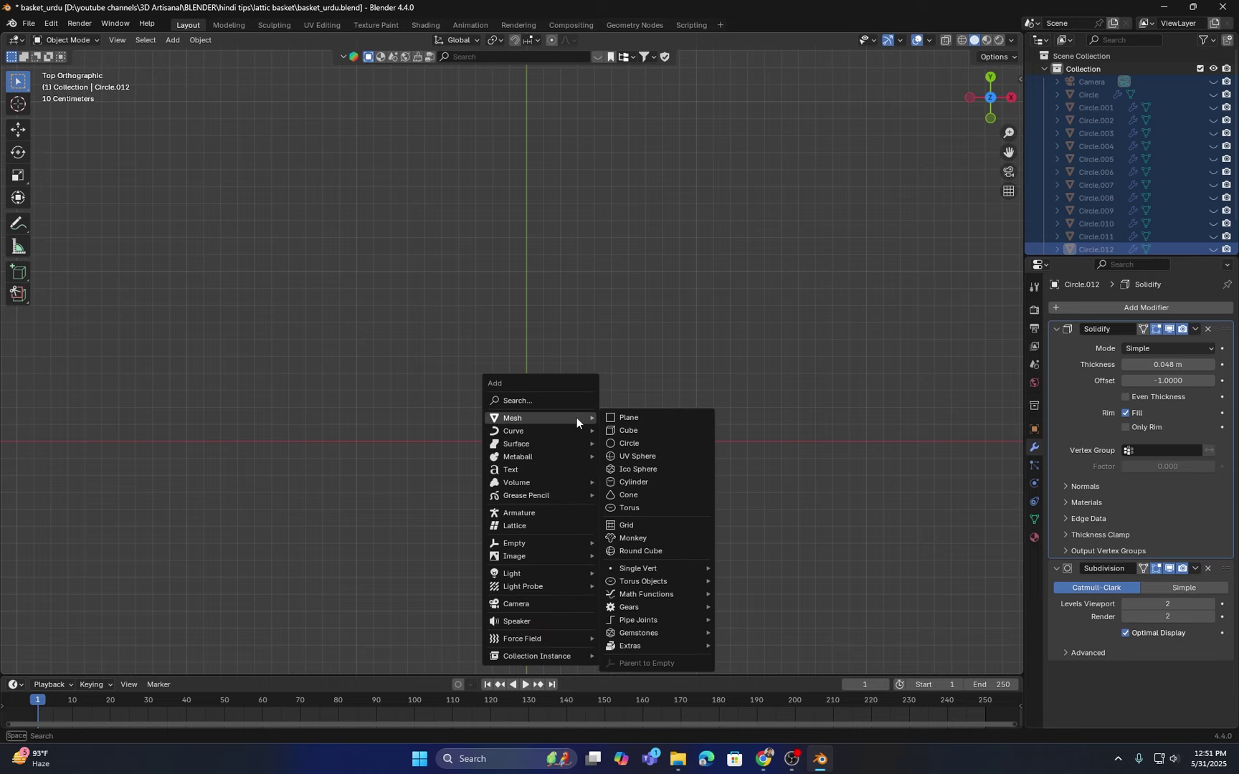
{"action": "left_click", "coordinate": [636, 443]}
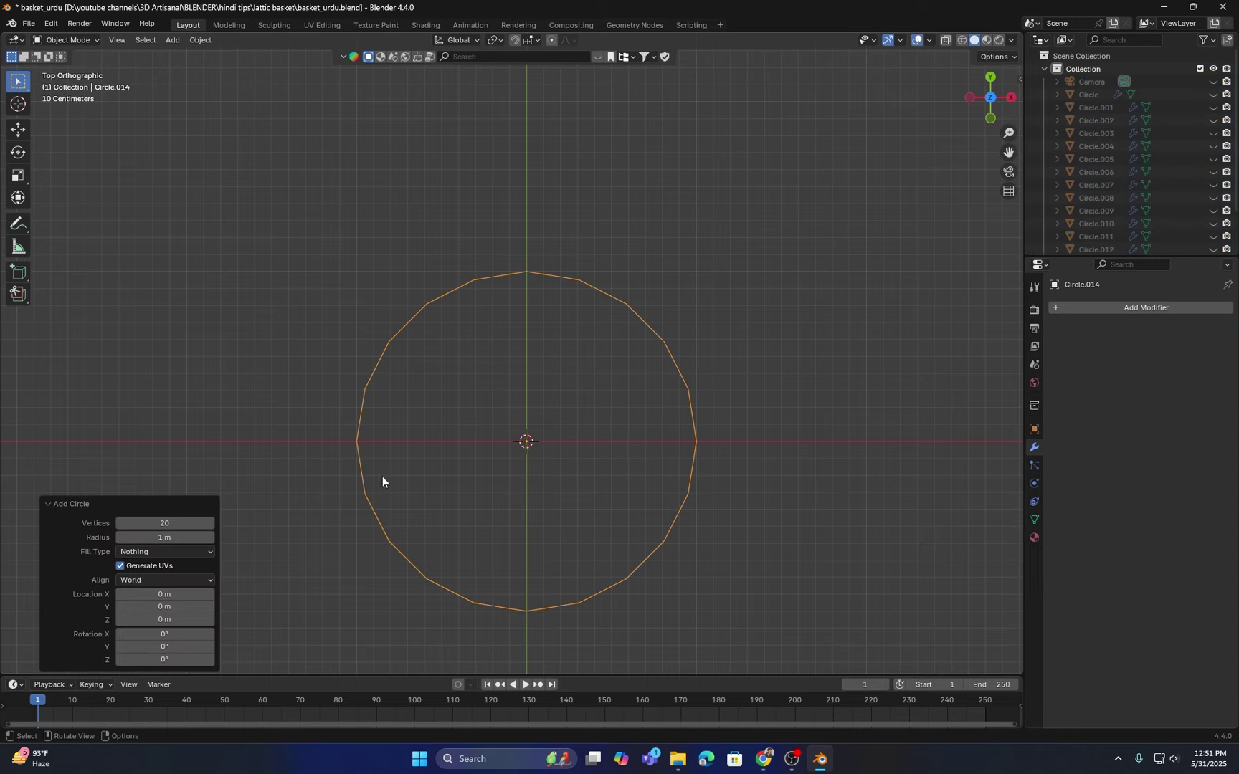
{"action": "left_click", "coordinate": [169, 524]}
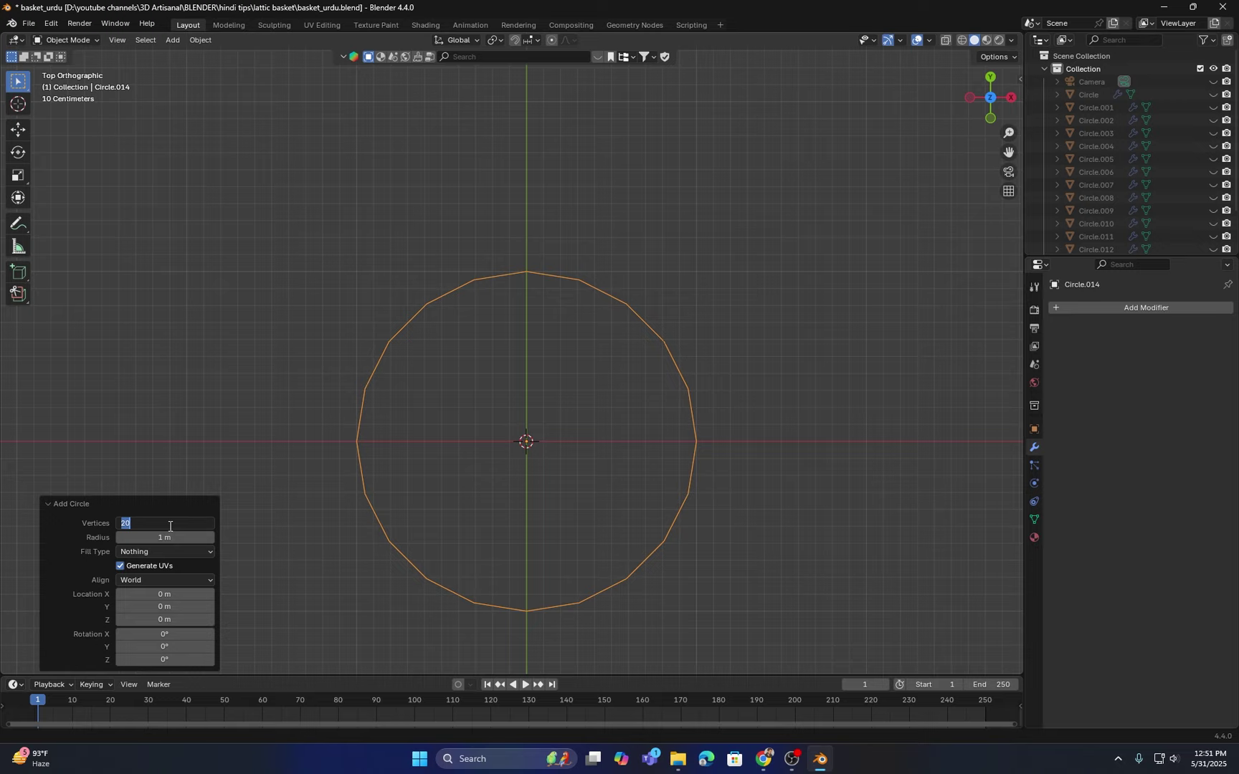
{"action": "type", "text": "12"}
{"action": "key", "text": "Return"}
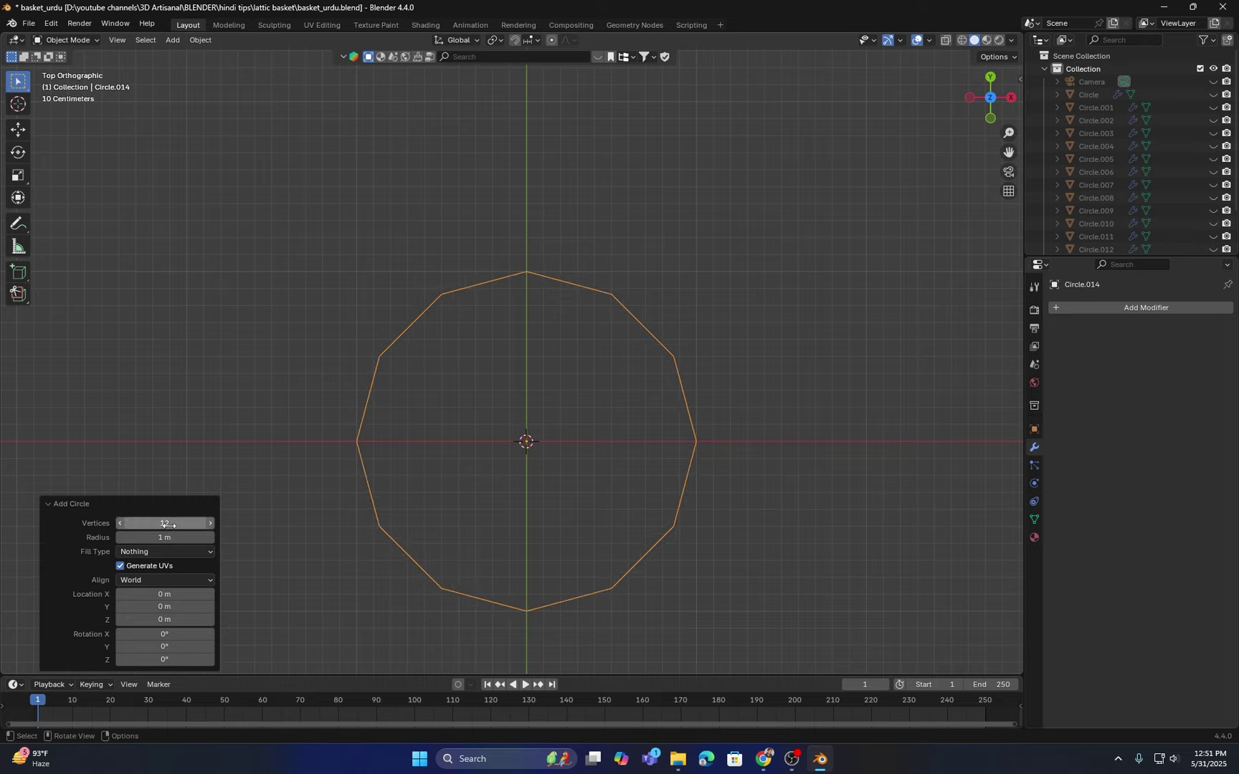
Step: Scale the new circle's vertices down in Edit Mode by a factor of about 0.024, then again by about 0.416
{"action": "key", "text": "Tab"}
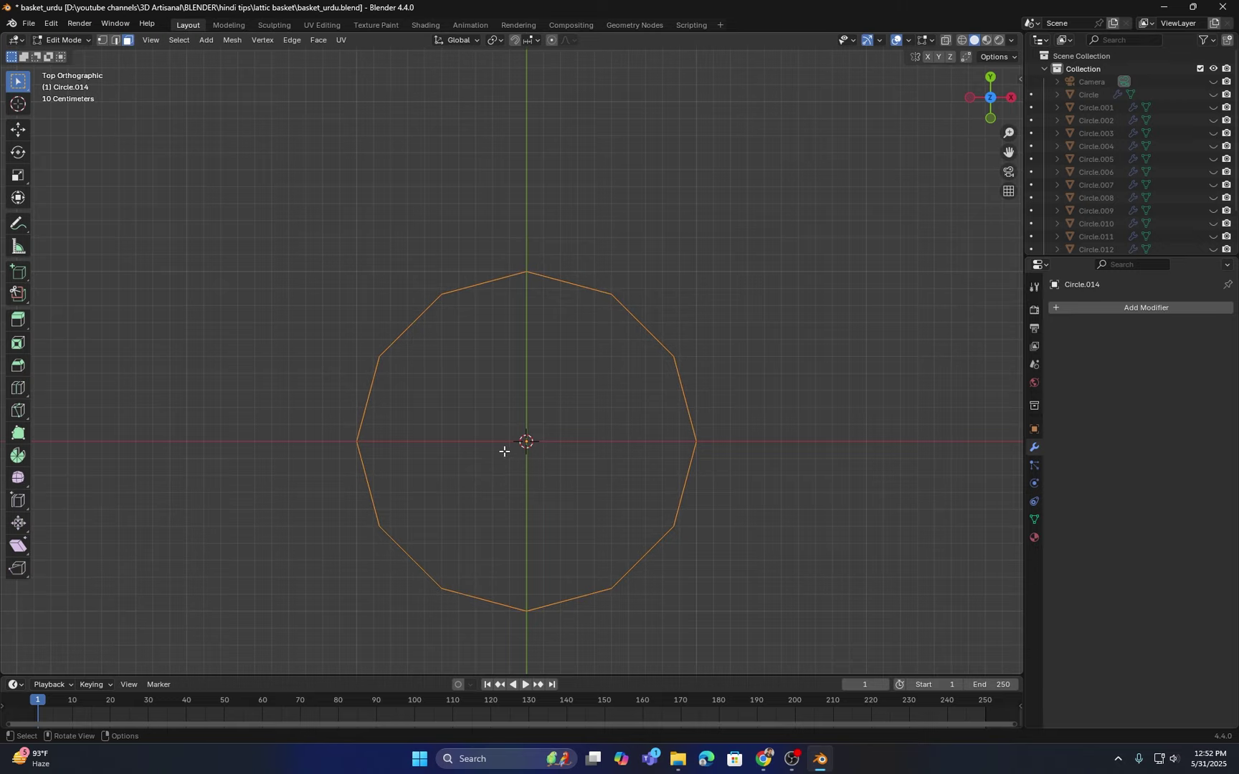
{"action": "key", "text": "1"}
{"action": "key", "text": "s"}
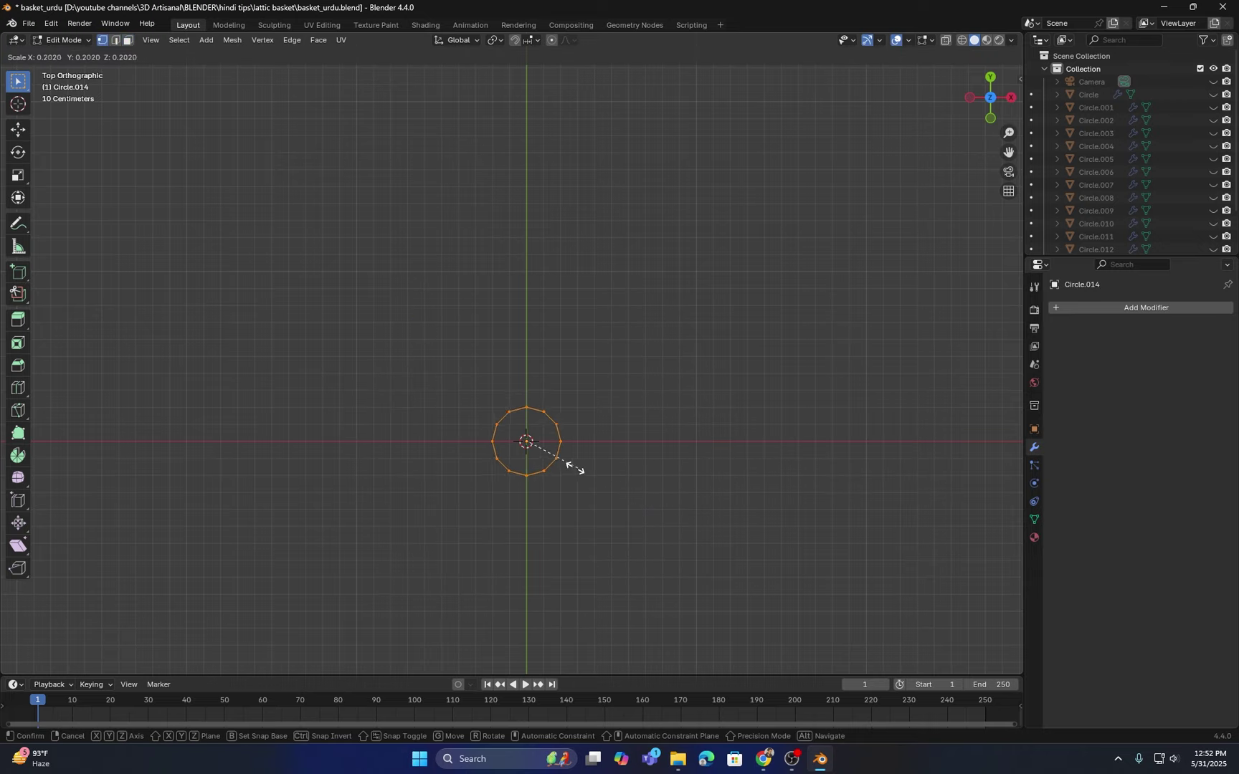
{"action": "left_click", "coordinate": [525, 449]}
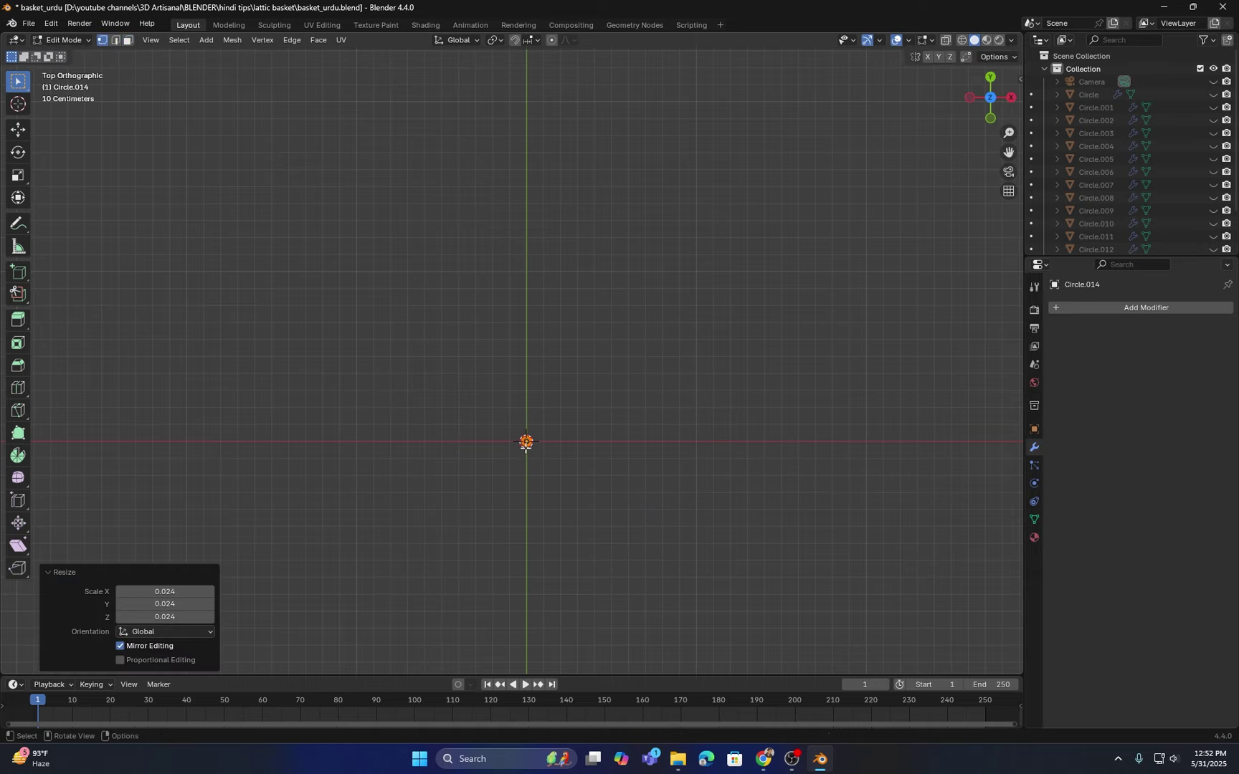
{"action": "scroll", "coordinate": [532, 467], "scroll_direction": "up", "scroll_amount": 7}
{"action": "middle_click_drag", "start_coordinate": [550, 635], "coordinate": [432, 345], "text": "shift"}
{"action": "scroll", "coordinate": [431, 345], "scroll_direction": "up", "scroll_amount": 9}
{"action": "middle_click_drag", "start_coordinate": [362, 519], "coordinate": [650, 428], "text": "shift"}
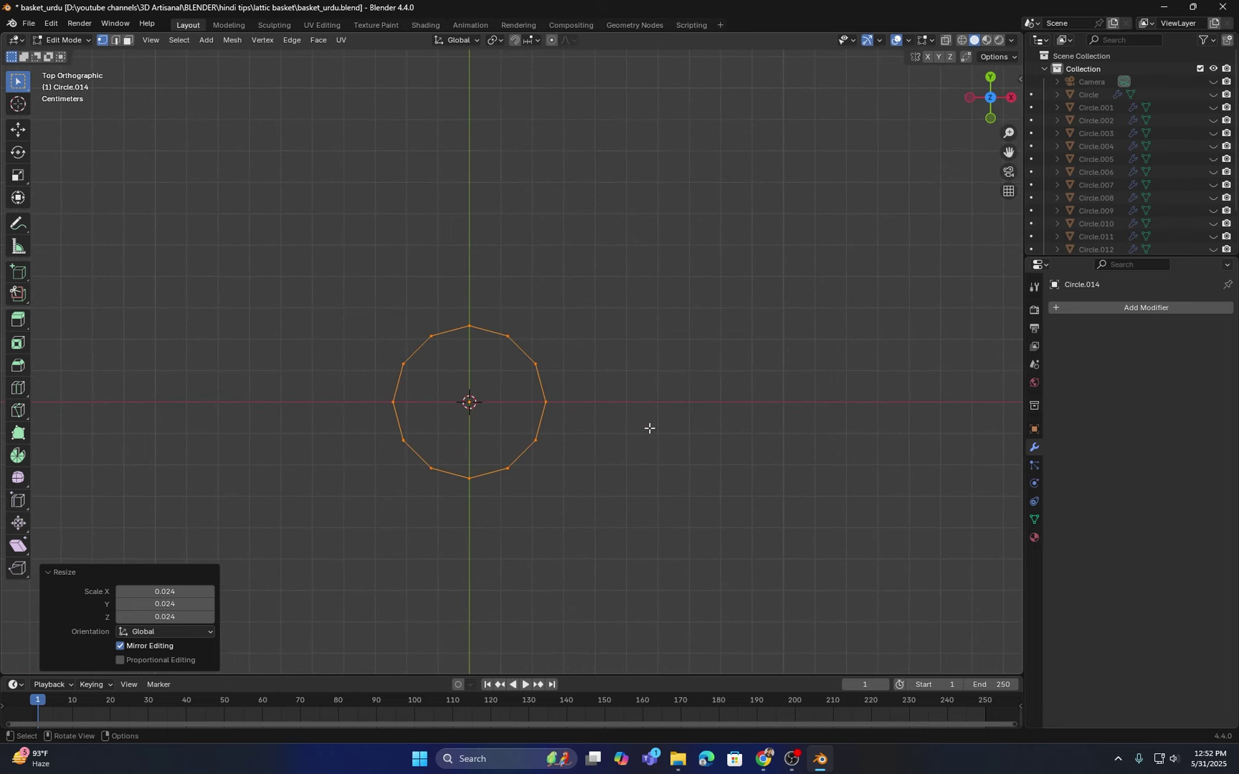
{"action": "key", "text": "s"}
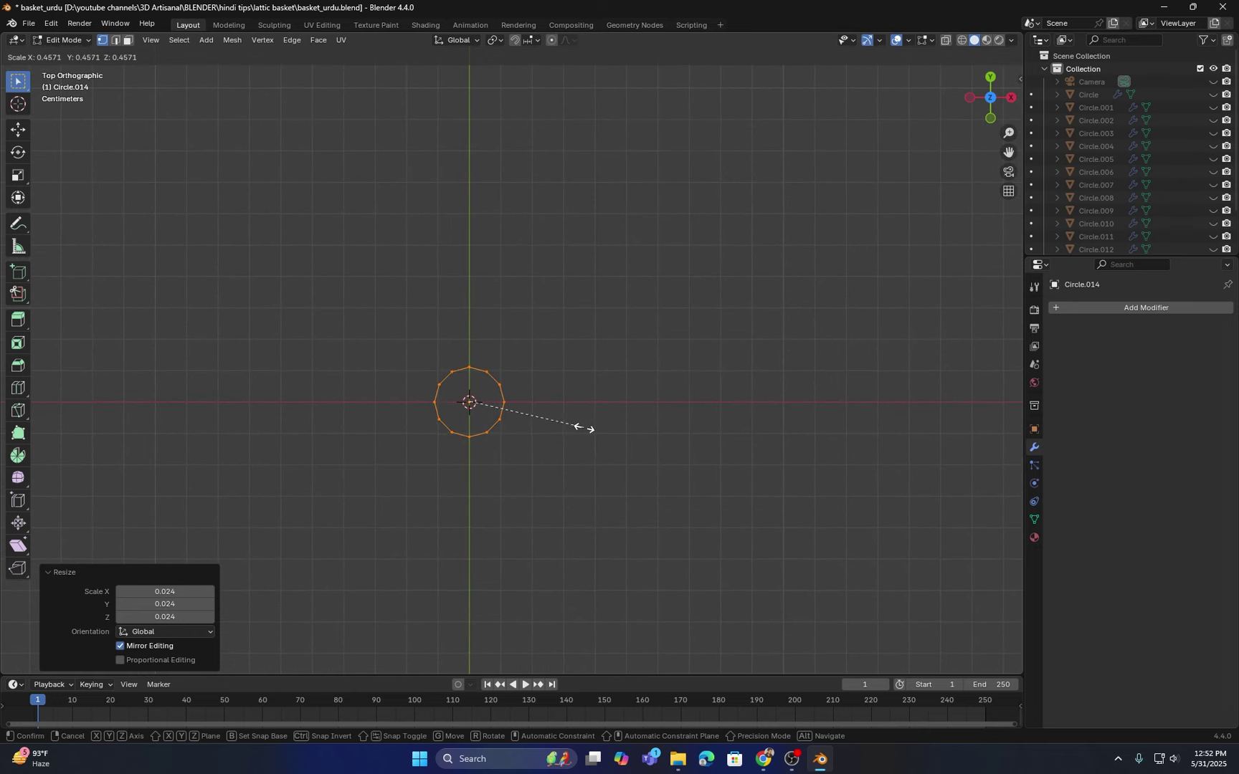
{"action": "left_click", "coordinate": [573, 428]}
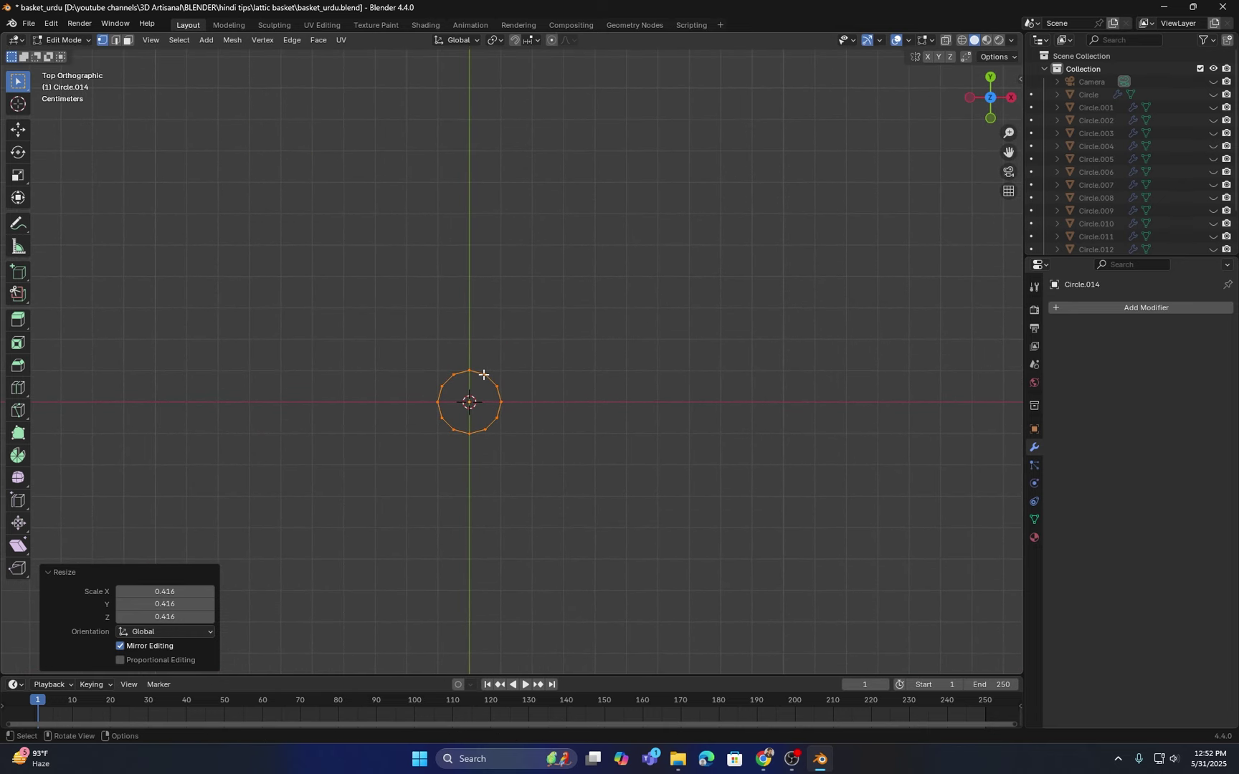
Step: Move the small circle's vertices along X until its outline just clears the origin, and return to Object Mode
{"action": "key", "text": "g"}
{"action": "key", "text": "x"}
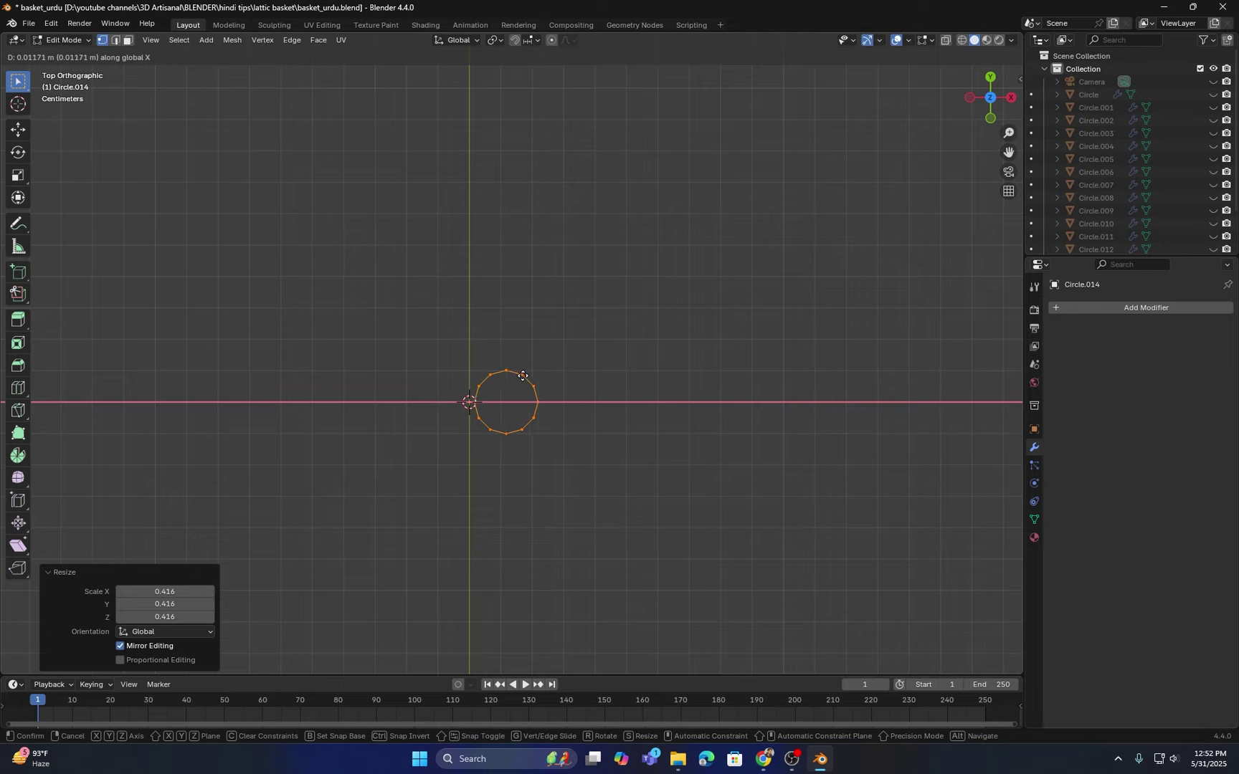
{"action": "left_click", "coordinate": [530, 377]}
{"action": "key", "text": "Tab"}
Step: Add a Plain Axes empty at the world origin beside the small circle
{"action": "middle_click_drag", "start_coordinate": [530, 376], "coordinate": [577, 272]}
{"action": "middle_click_drag", "start_coordinate": [580, 579], "coordinate": [588, 352], "text": "shift"}
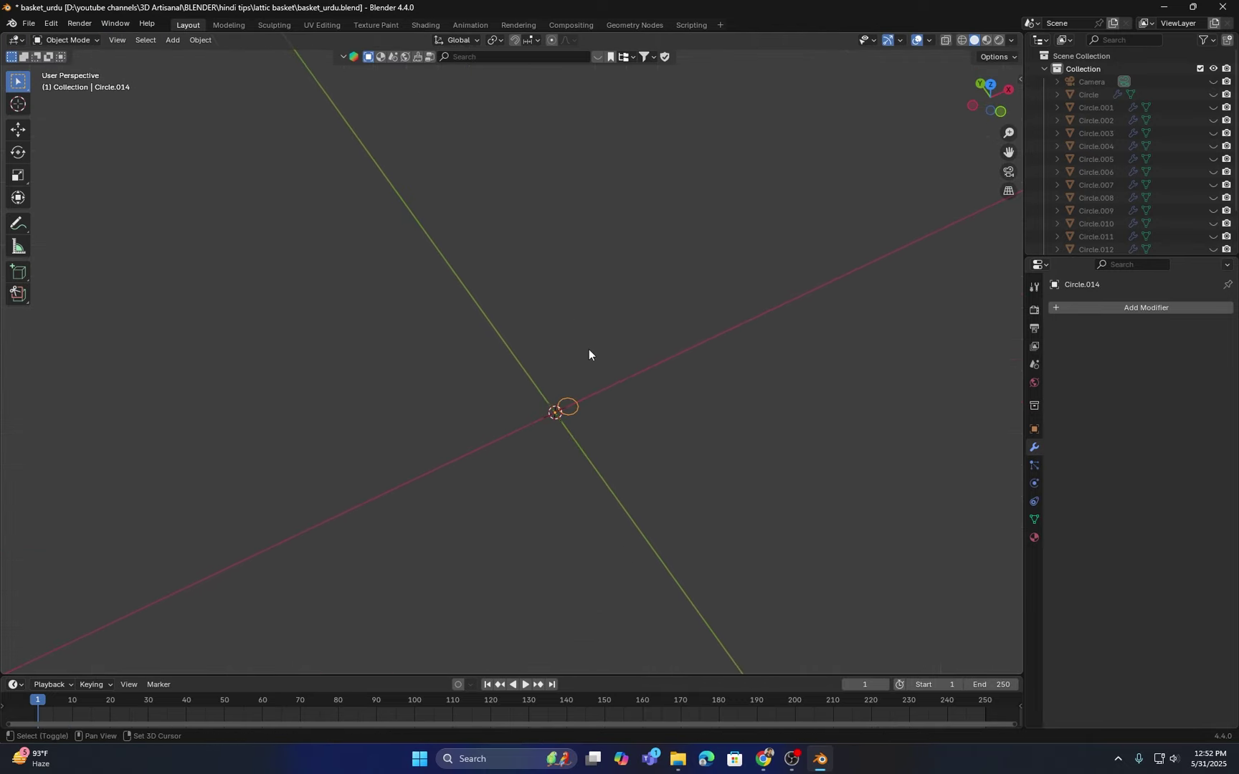
{"action": "key", "text": "shift+a"}
{"action": "mouse_move", "coordinate": [544, 476]}
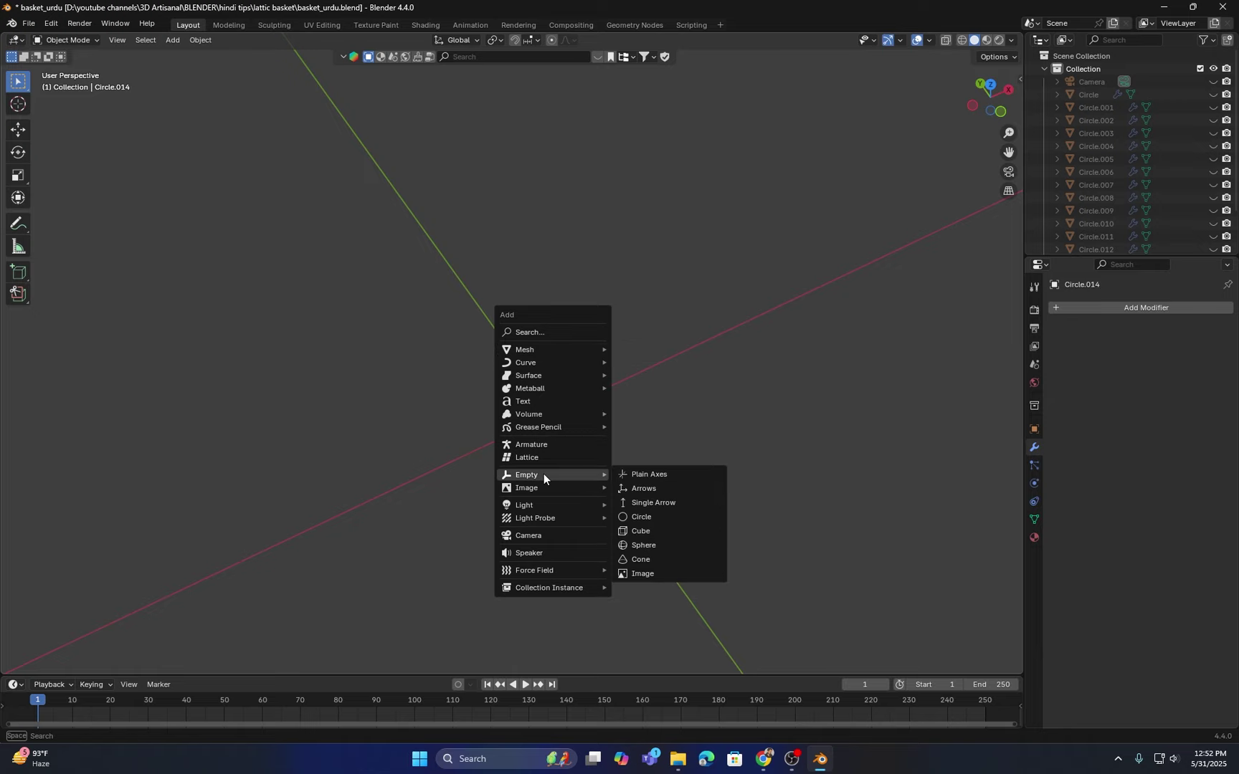
{"action": "left_click", "coordinate": [645, 477]}
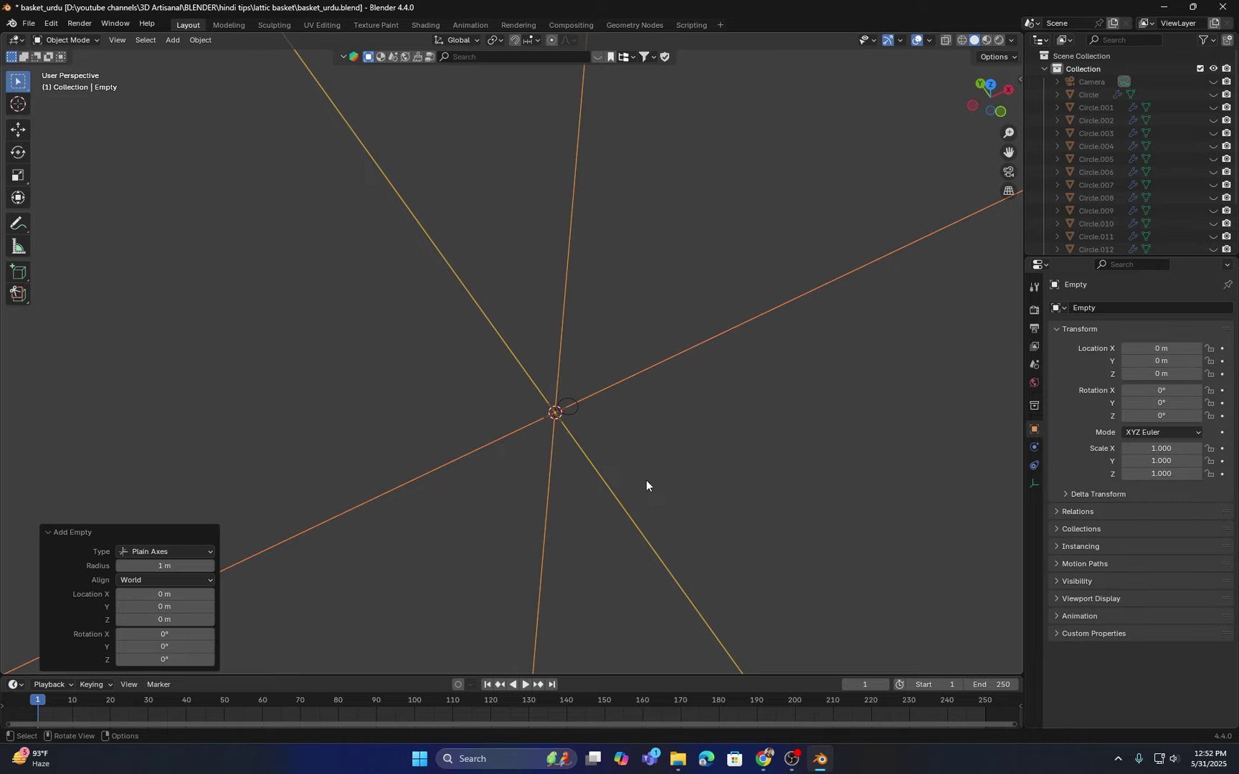
Step: Select the small circle and add an Array modifier to it
{"action": "left_click", "coordinate": [575, 412]}
{"action": "left_click", "coordinate": [1104, 307]}
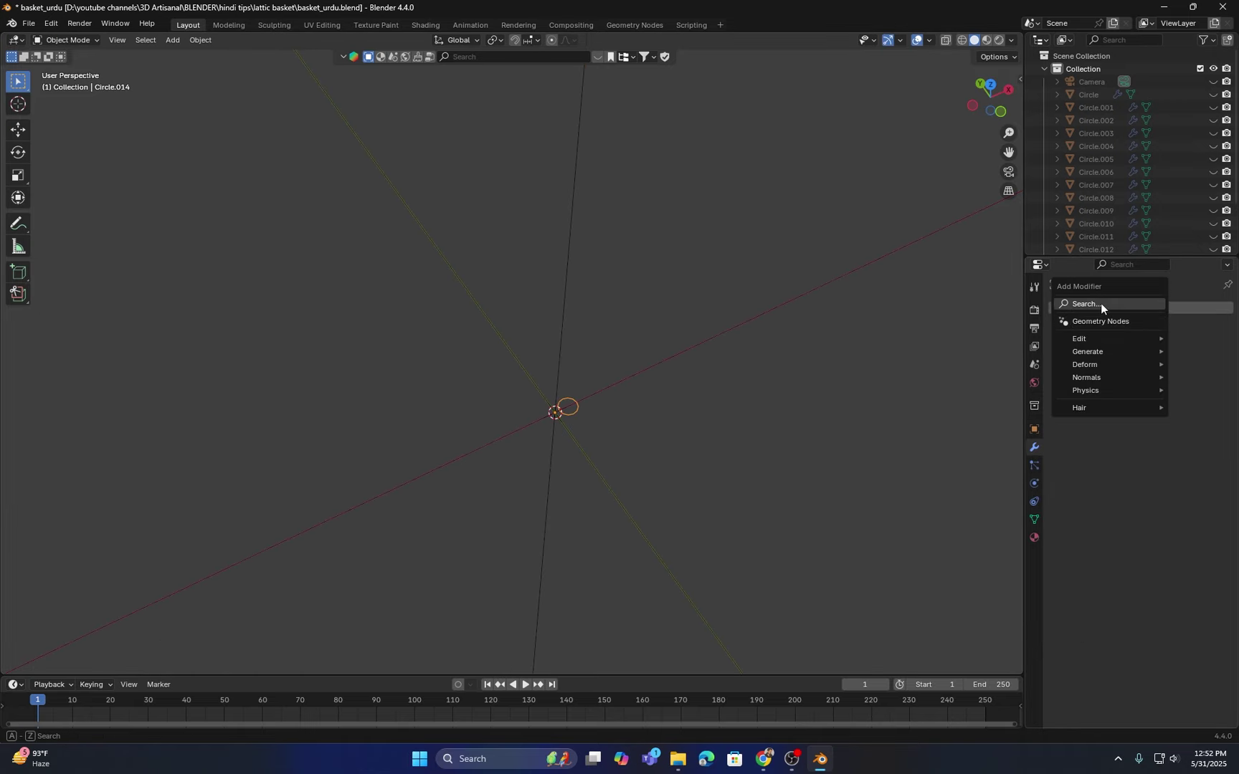
{"action": "left_click", "coordinate": [1100, 303]}
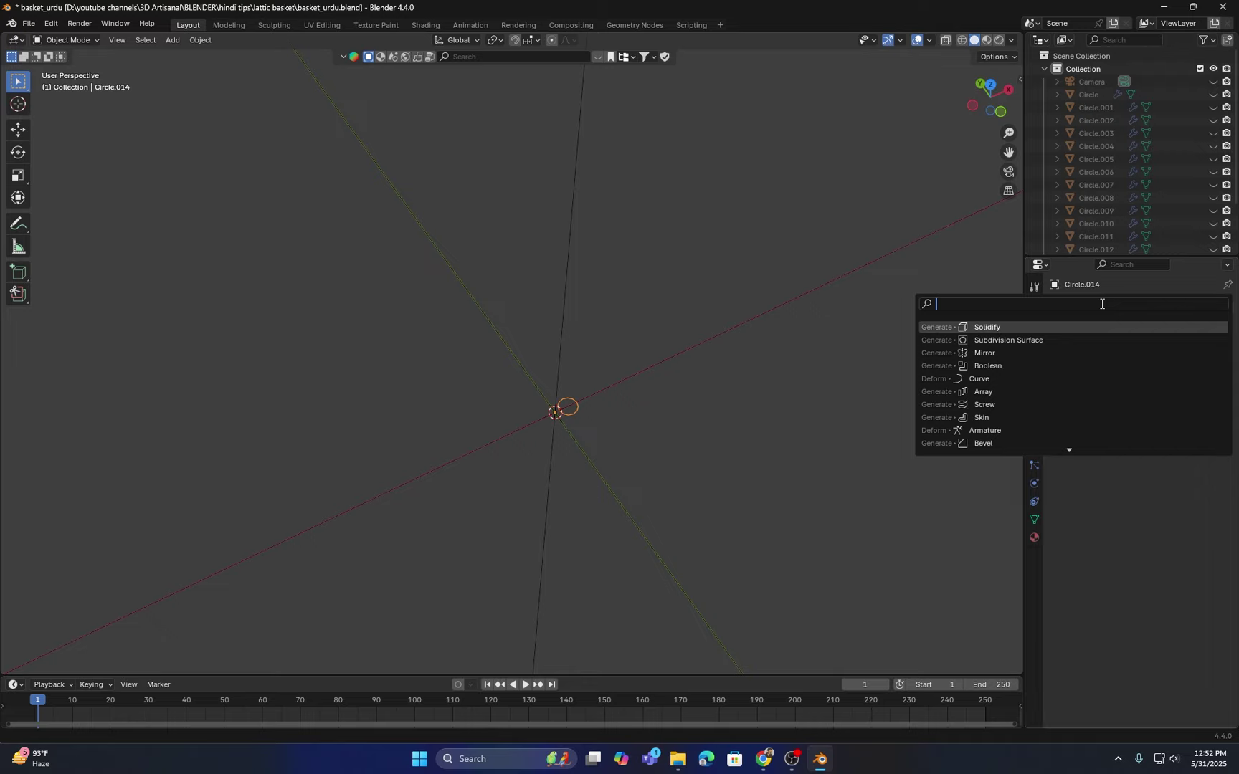
{"action": "left_click", "coordinate": [985, 392]}
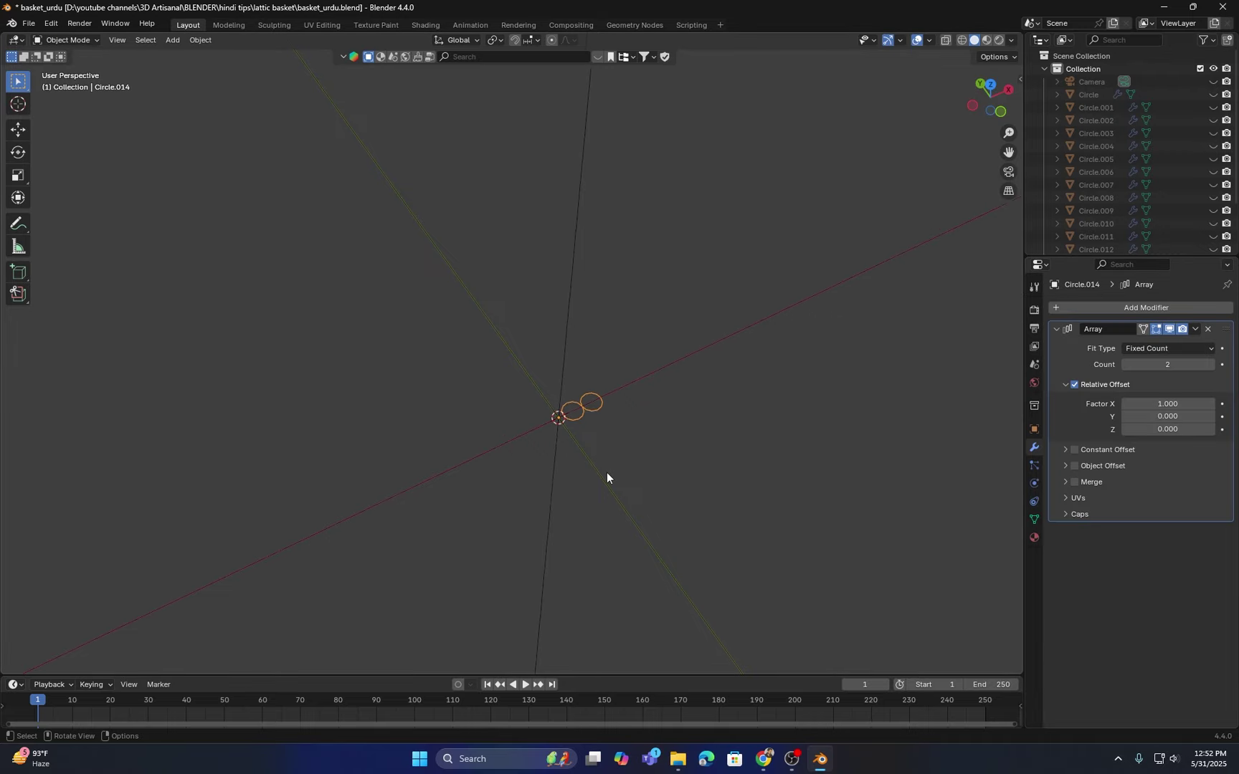
Step: Turn off the Array's Relative Offset and enable Object Offset with the plain axes empty as its object
{"action": "scroll", "coordinate": [607, 473], "scroll_direction": "up", "scroll_amount": 1}
{"action": "middle_click_drag", "start_coordinate": [633, 446], "coordinate": [625, 419], "text": "shift"}
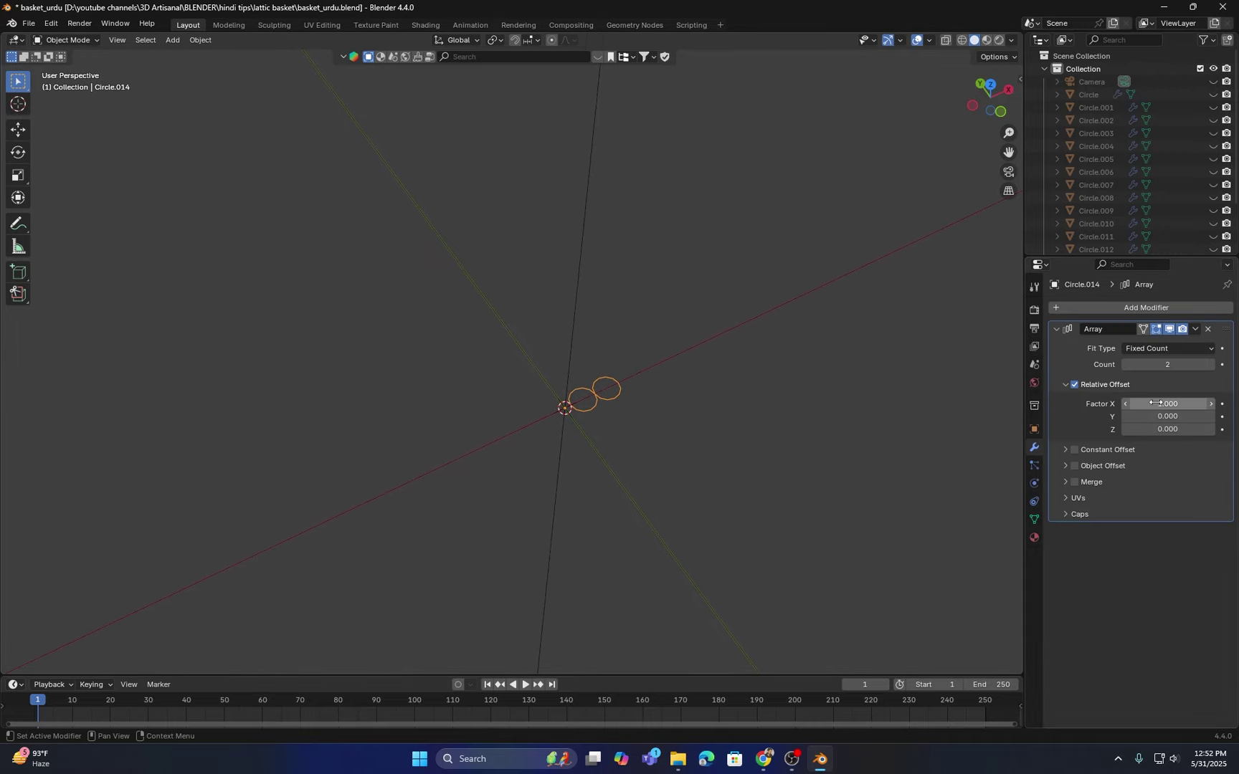
{"action": "left_click", "coordinate": [1074, 386]}
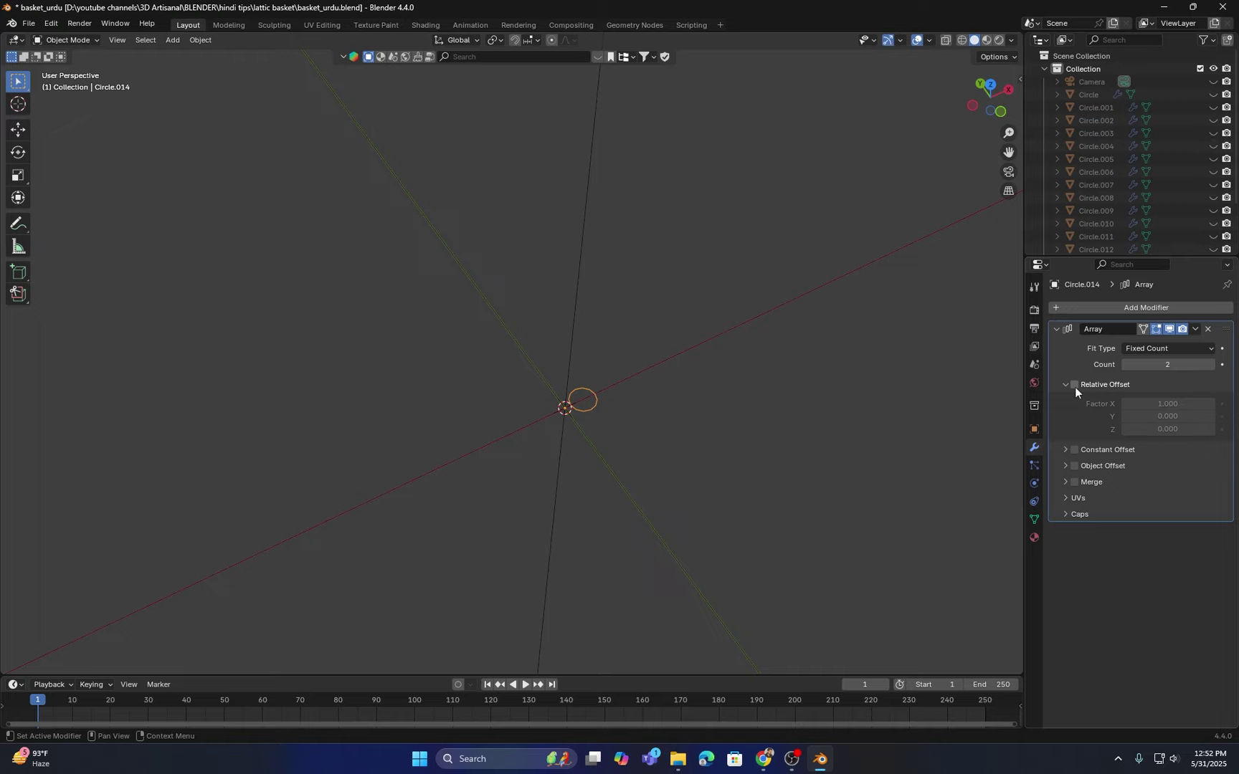
{"action": "left_click", "coordinate": [1066, 466]}
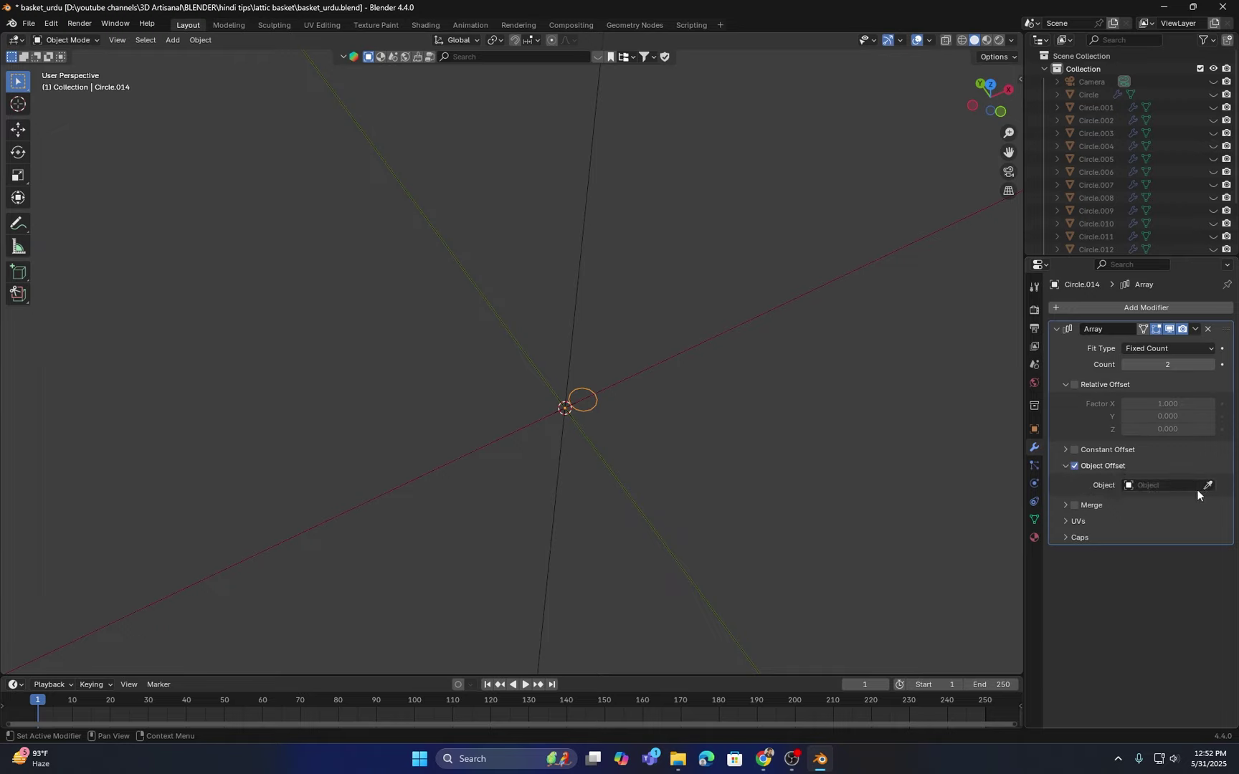
{"action": "left_click", "coordinate": [1208, 486]}
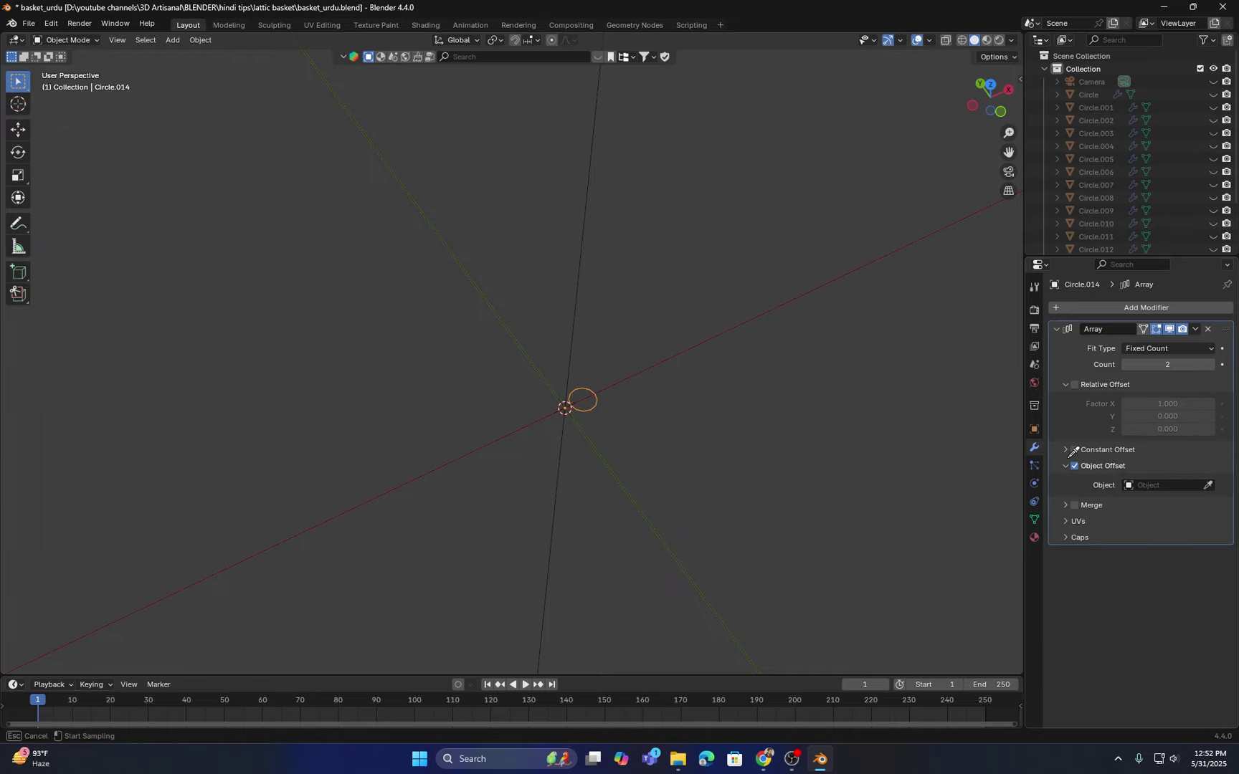
{"action": "left_click", "coordinate": [578, 285]}
Step: Rotate the plain axes empty 90° around the Z axis
{"action": "left_click", "coordinate": [575, 313]}
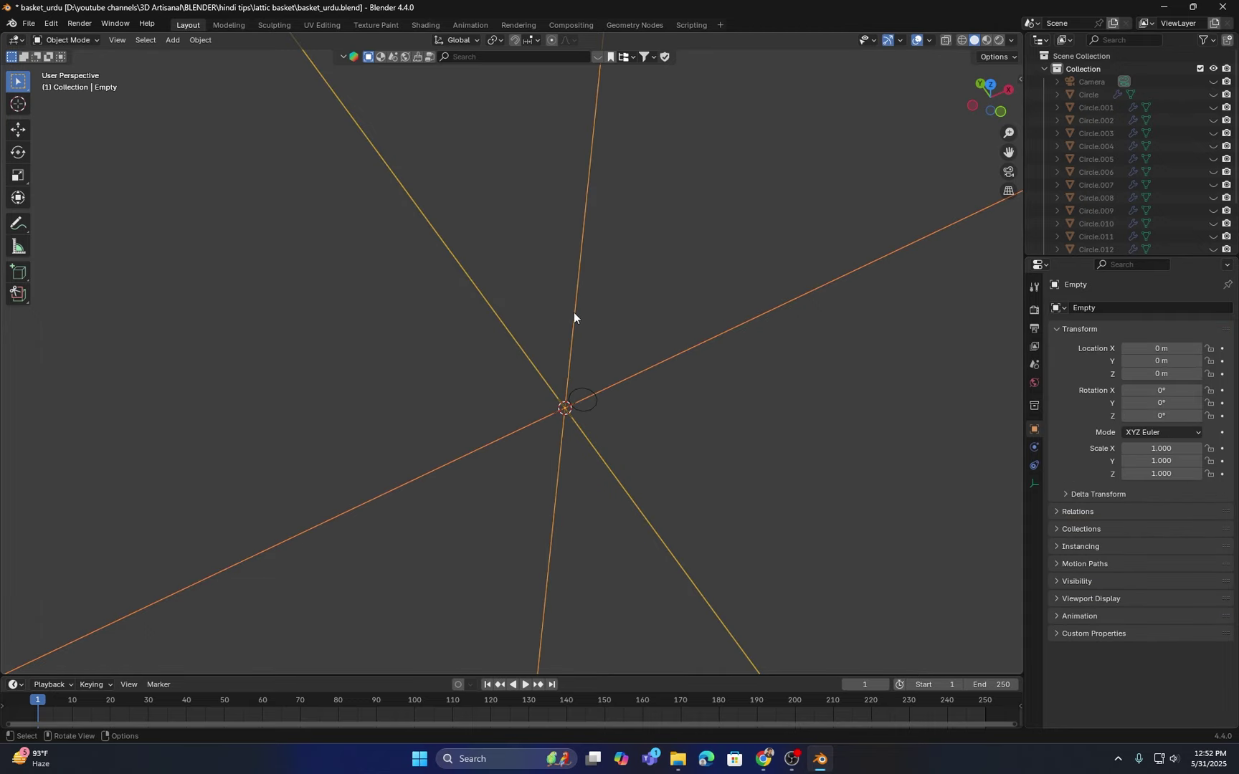
{"action": "key", "text": "r"}
{"action": "key", "text": "z"}
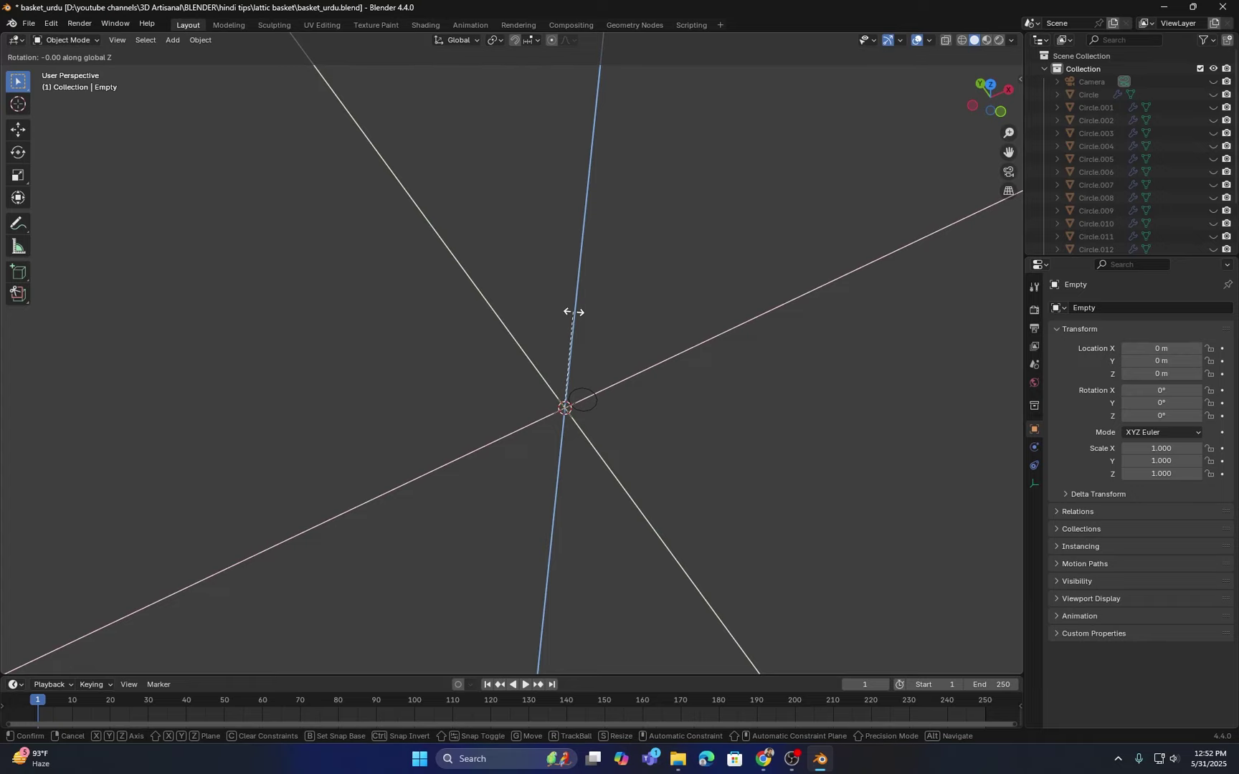
{"action": "type", "text": "90"}
{"action": "key", "text": "Return"}
{"action": "middle_click_drag", "start_coordinate": [574, 312], "coordinate": [543, 370]}
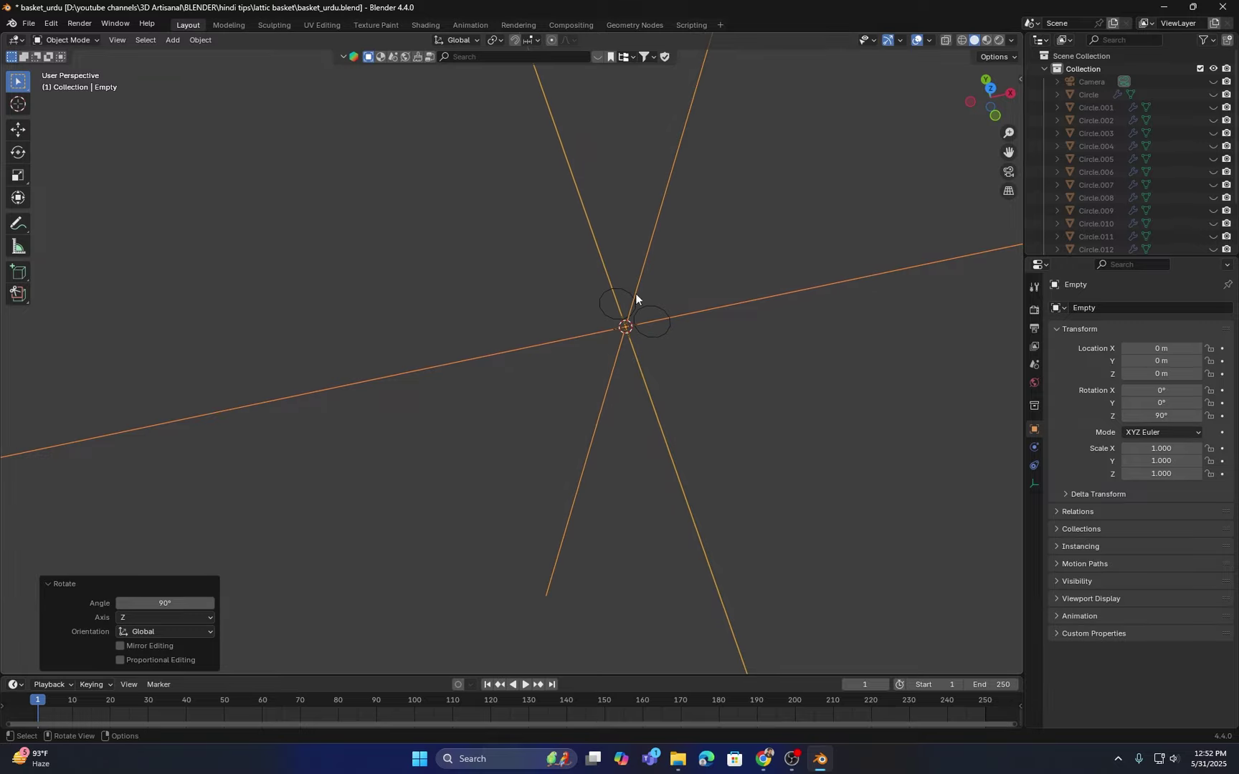
Step: Set the small circle's Array count to 4 and frame the ring of circles from above
{"action": "left_click", "coordinate": [664, 332]}
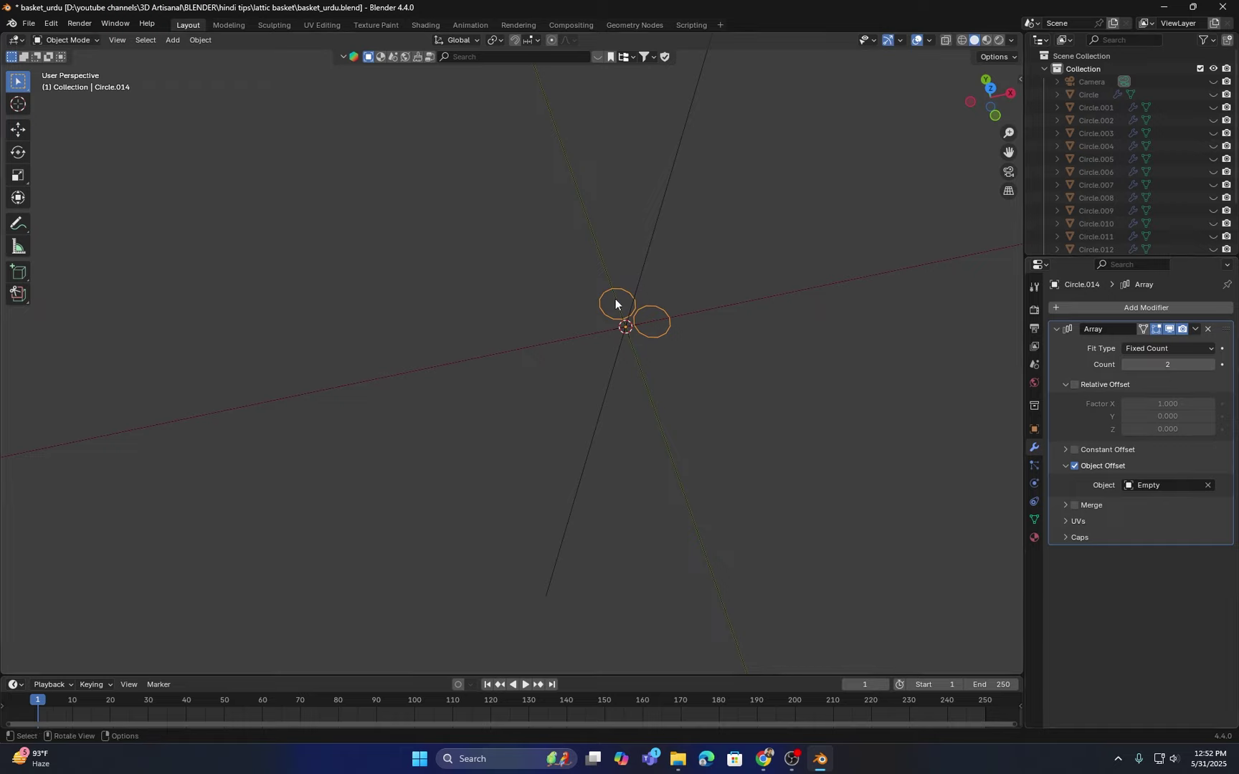
{"action": "left_click", "coordinate": [1212, 365]}
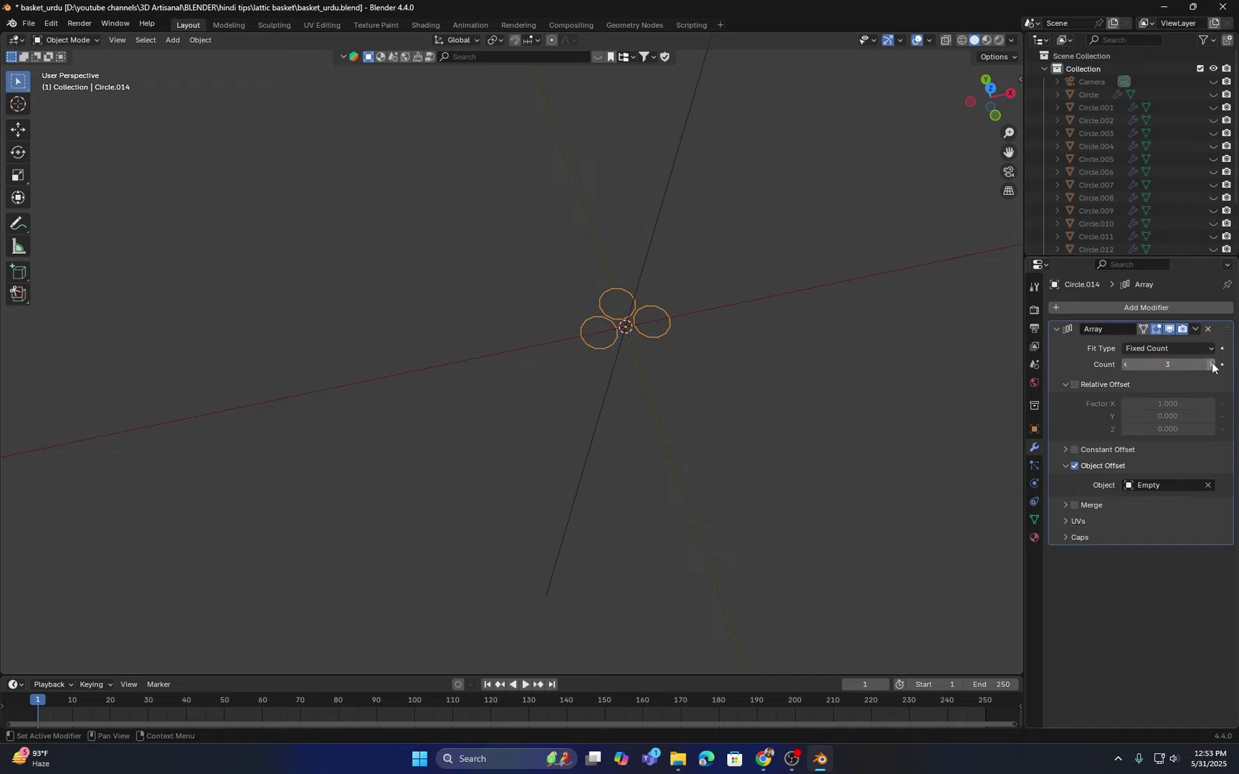
{"action": "left_click", "coordinate": [1211, 365]}
{"action": "middle_click_drag", "start_coordinate": [670, 377], "coordinate": [639, 388]}
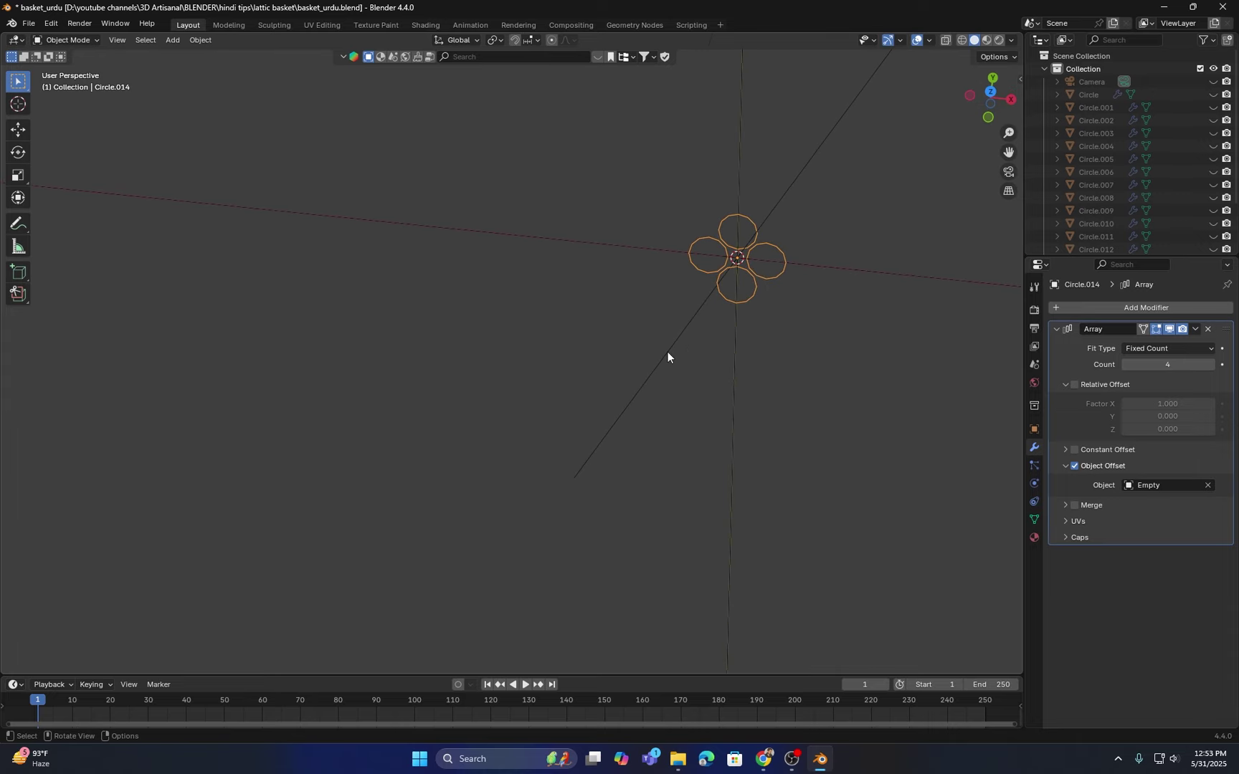
{"action": "middle_click_drag", "start_coordinate": [702, 328], "coordinate": [284, 426], "text": "shift"}
{"action": "key", "text": "KP_7"}
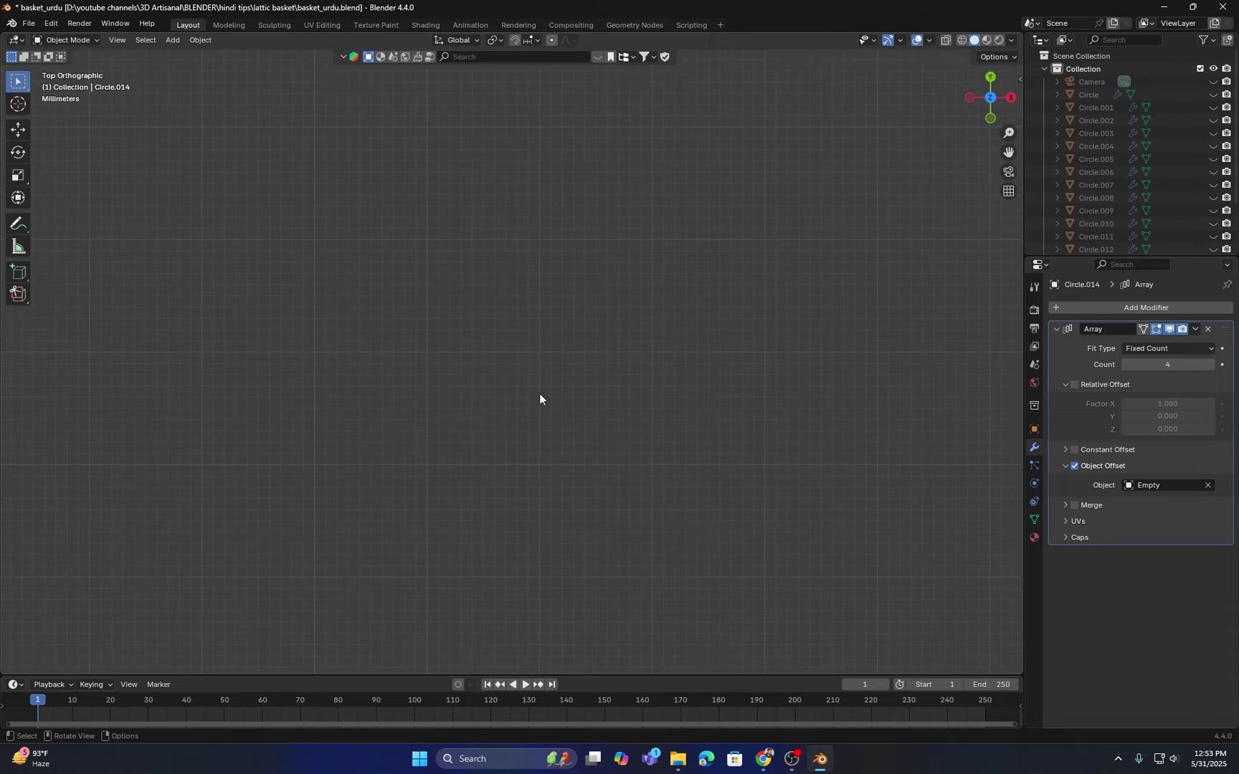
{"action": "key", "text": "KP_Decimal"}
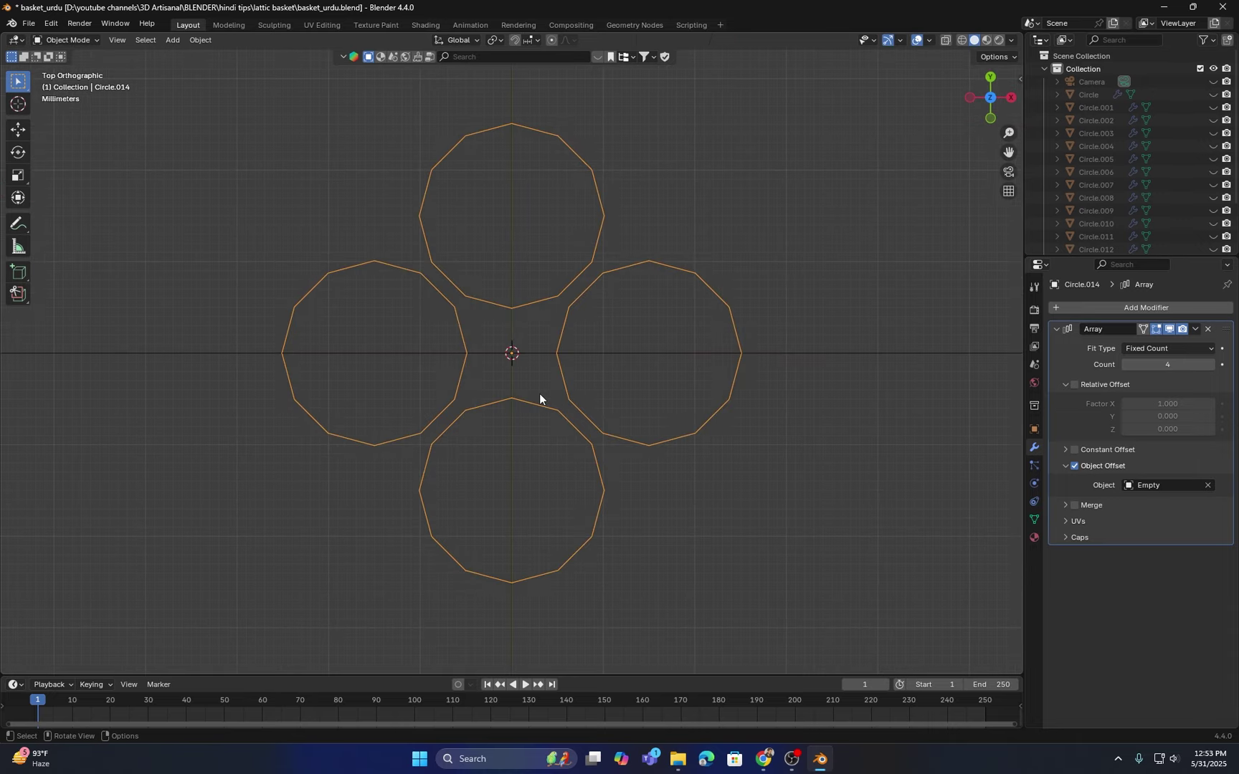
Step: Open the choice of further modifiers for the arrayed small circle
{"action": "scroll", "coordinate": [539, 400], "scroll_direction": "down", "scroll_amount": 5}
{"action": "middle_click_drag", "start_coordinate": [555, 379], "coordinate": [587, 339]}
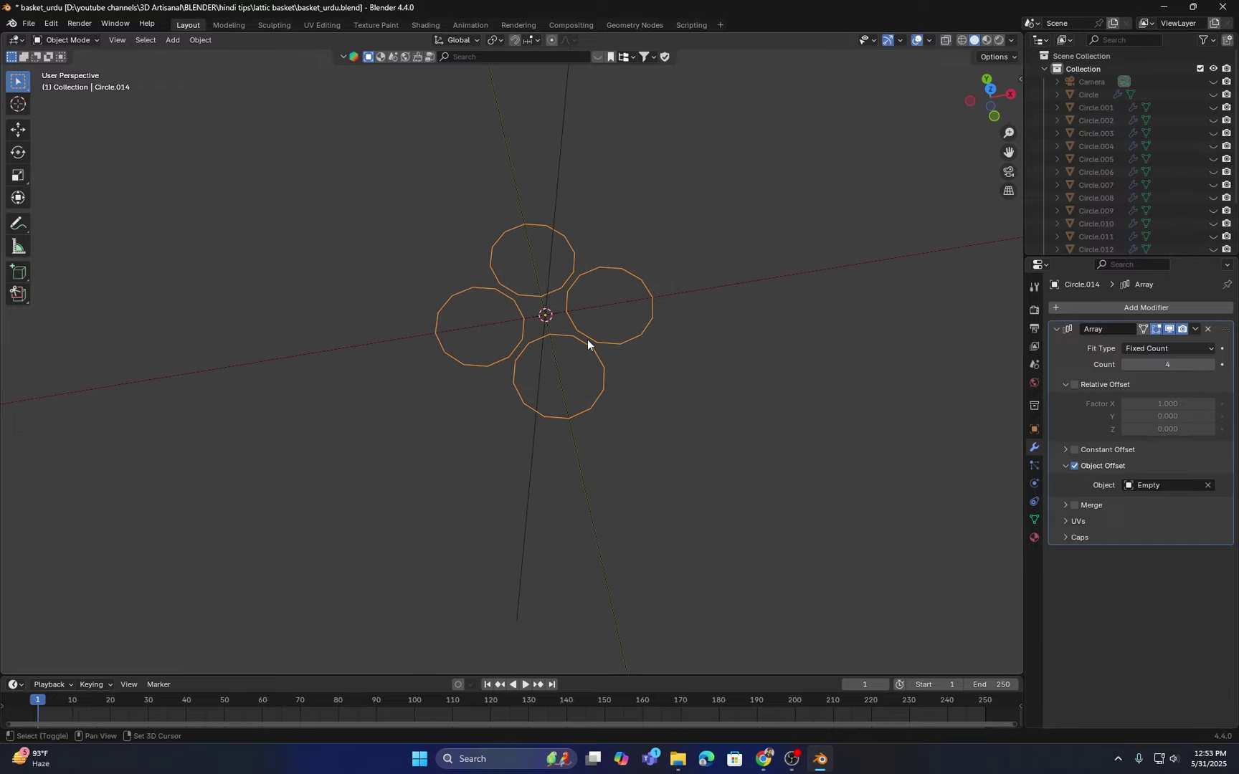
{"action": "left_click", "coordinate": [1165, 309]}
{"action": "left_click", "coordinate": [1131, 310]}
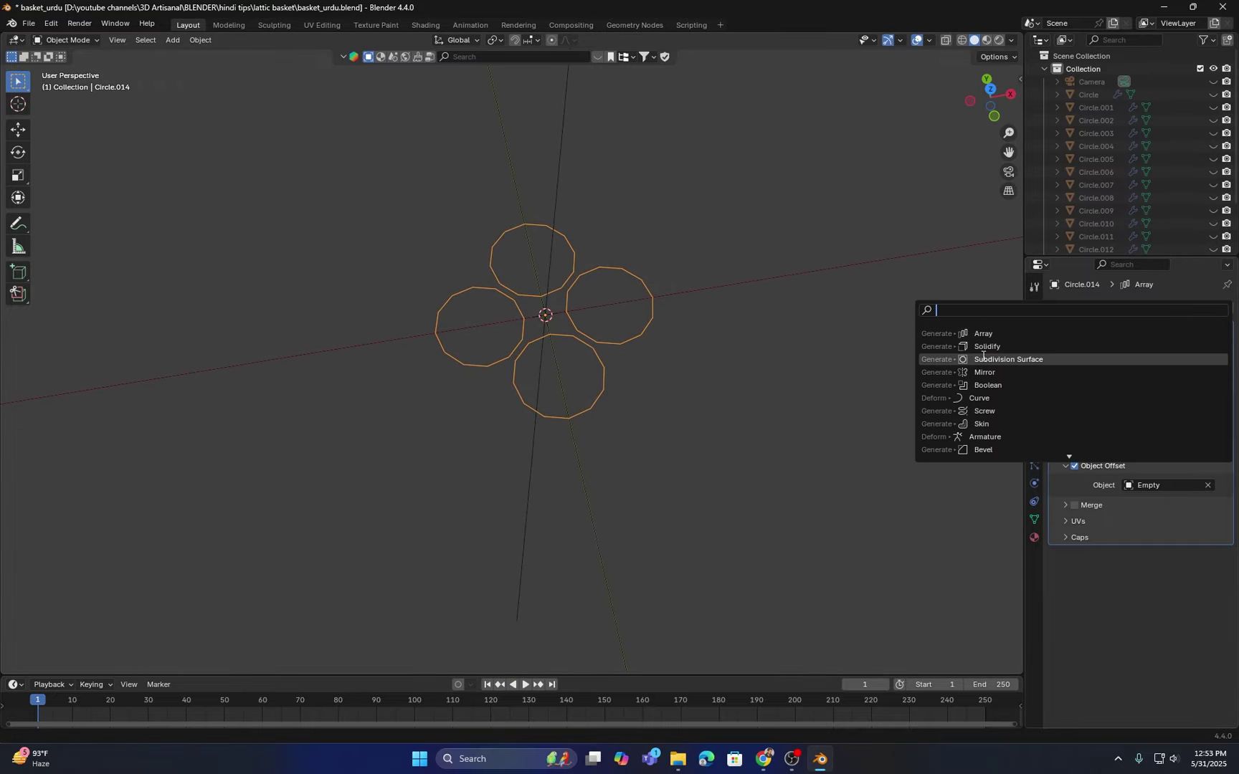
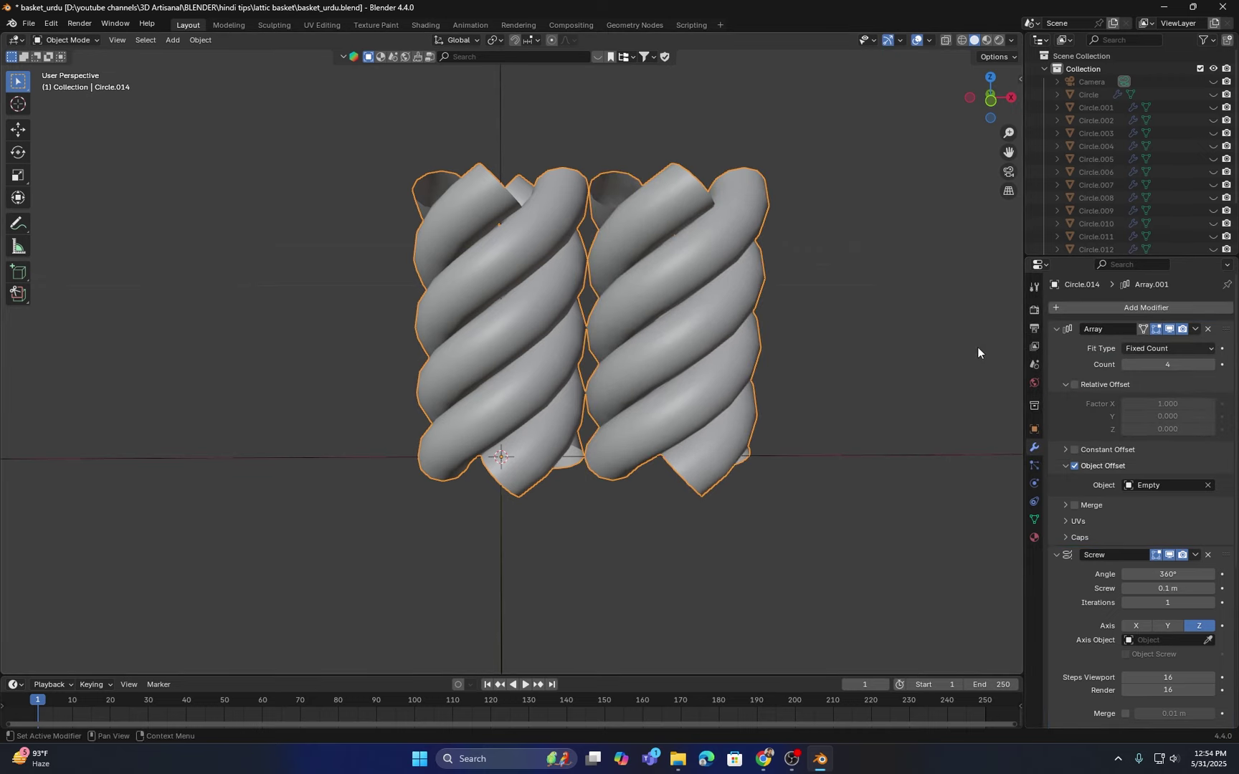
Step: Set the second Array's Relative Offset to 0 in X and 1 in Z so the twisted segments stack vertically
{"action": "scroll", "coordinate": [630, 297], "scroll_direction": "down", "scroll_amount": 3}
{"action": "scroll", "coordinate": [1084, 500], "scroll_direction": "down", "scroll_amount": 4}
{"action": "scroll", "coordinate": [1084, 499], "scroll_direction": "down", "scroll_amount": 3}
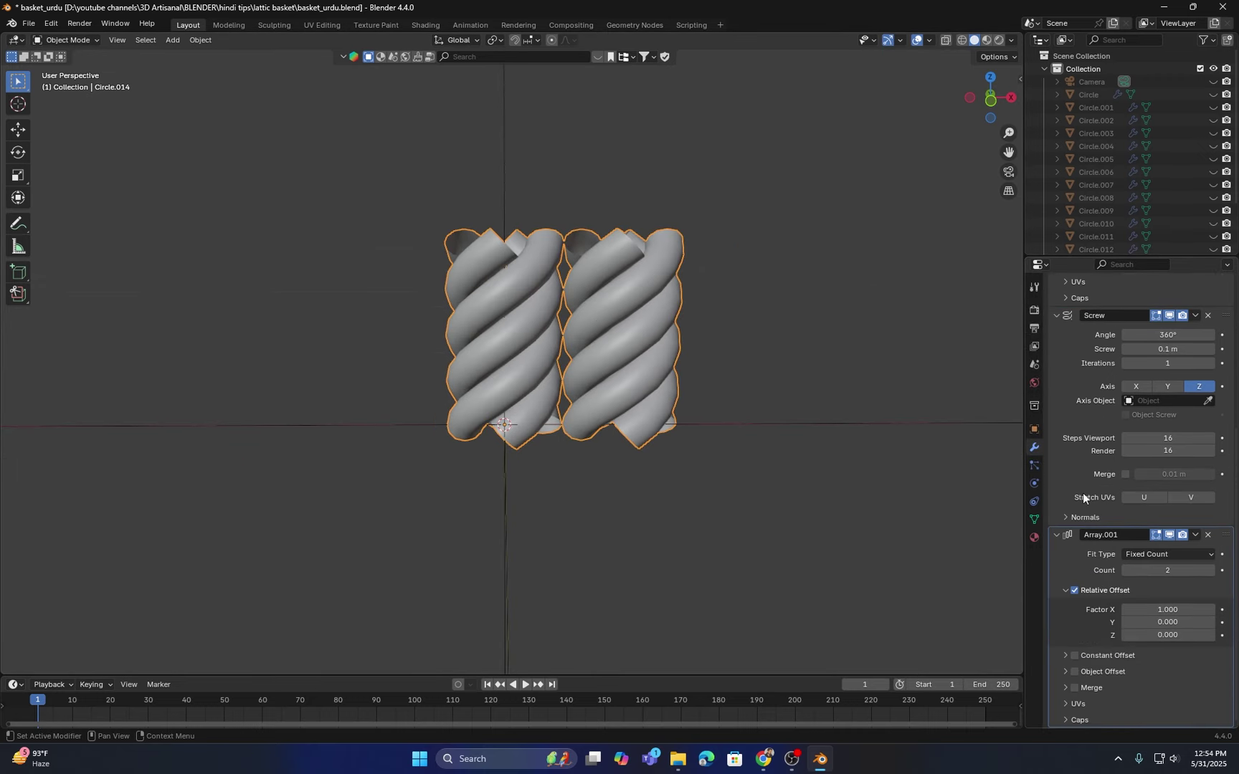
{"action": "left_click", "coordinate": [1162, 610]}
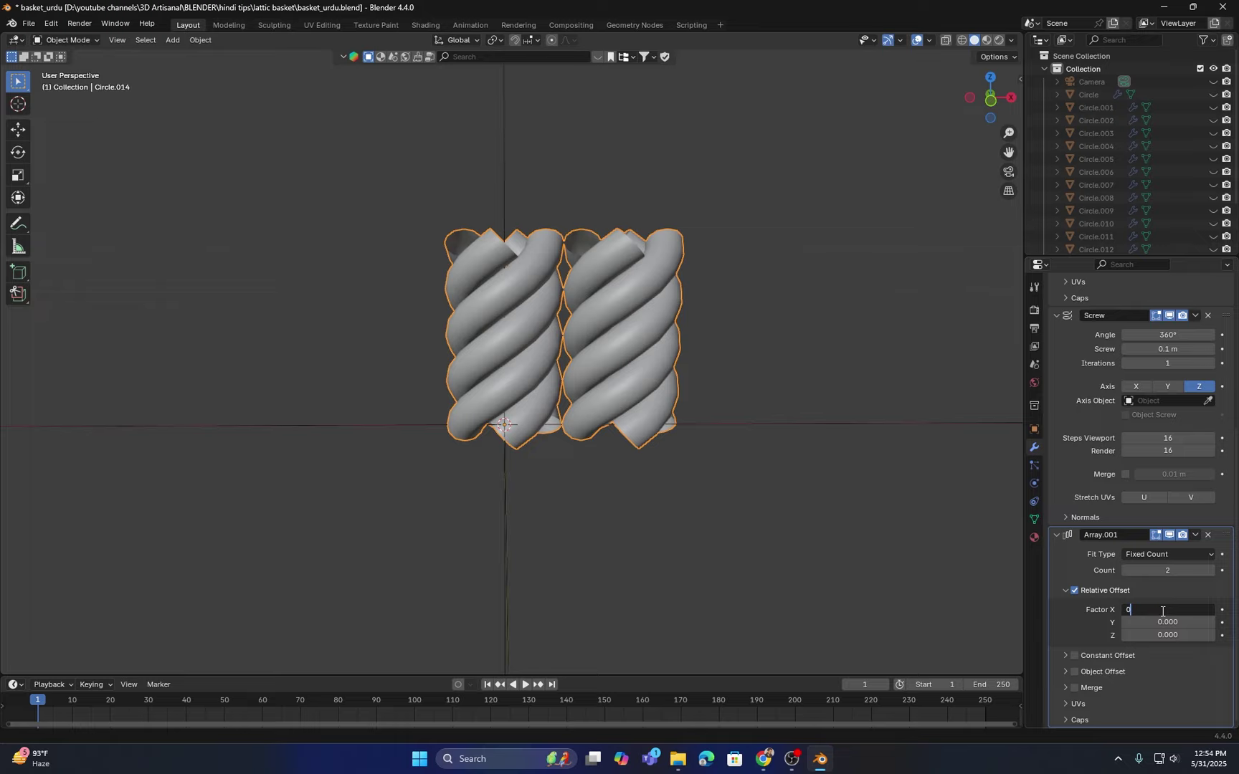
{"action": "key", "text": "Return"}
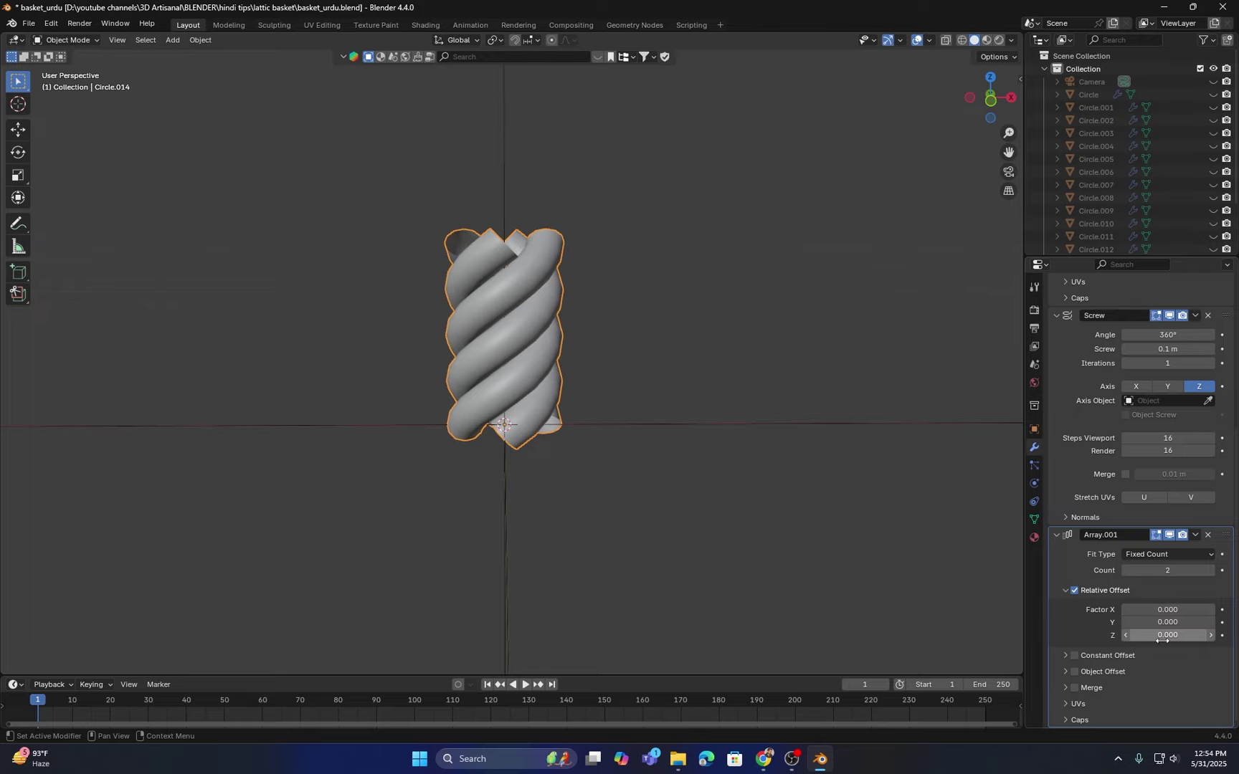
{"action": "left_click", "coordinate": [1163, 636]}
{"action": "type", "text": "1"}
{"action": "key", "text": "Return"}
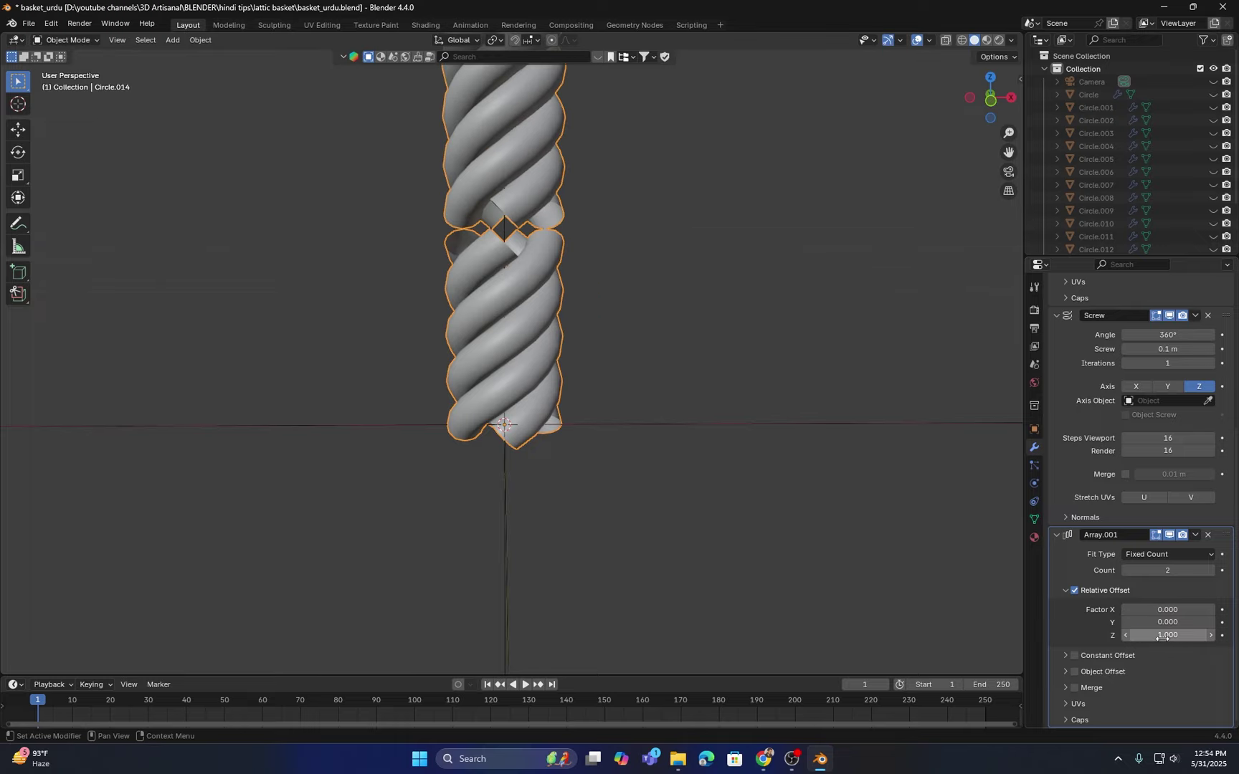
Step: Reduce the second Array's relative Z offset to 0.880 so the two rope segments meet end to end
{"action": "middle_click_drag", "start_coordinate": [490, 308], "coordinate": [426, 225]}
{"action": "scroll", "coordinate": [463, 298], "scroll_direction": "up", "scroll_amount": 3}
{"action": "middle_click_drag", "start_coordinate": [471, 183], "coordinate": [526, 293]}
{"action": "scroll", "coordinate": [546, 241], "scroll_direction": "up", "scroll_amount": 3}
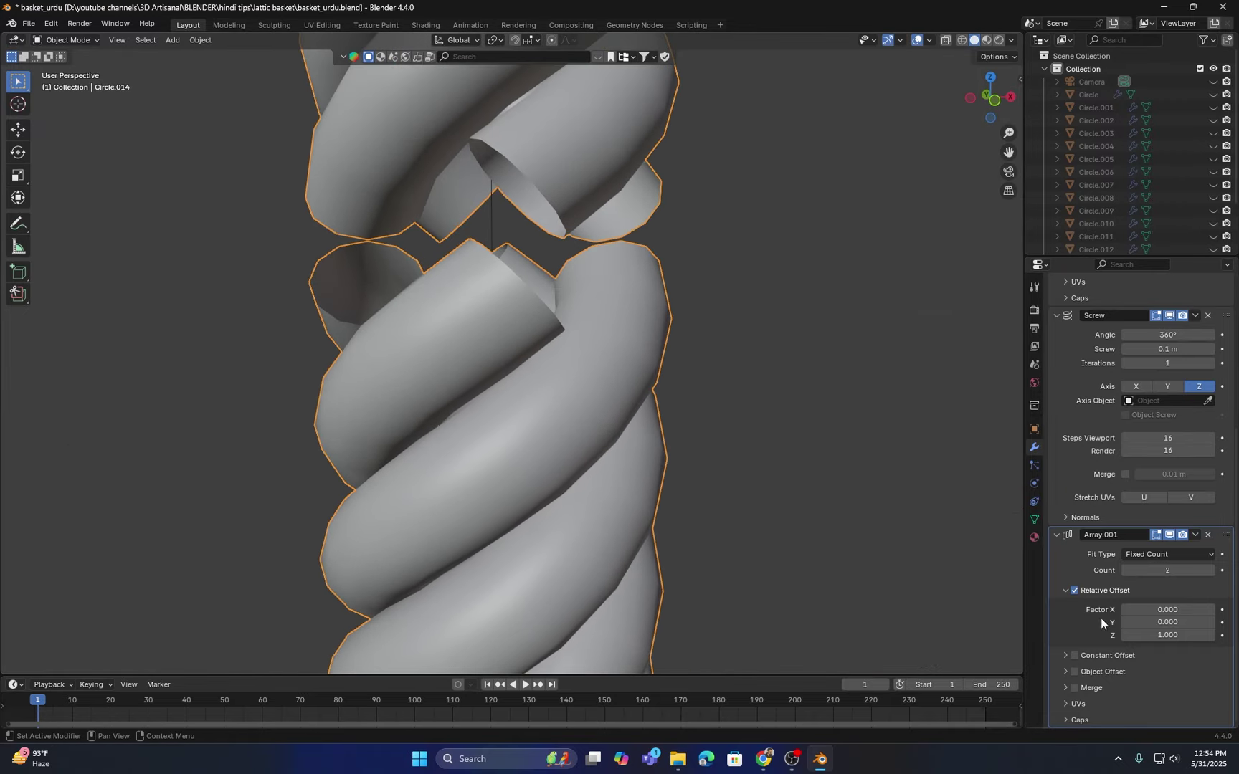
{"action": "left_click_drag", "start_coordinate": [1186, 636], "coordinate": [1161, 636]}
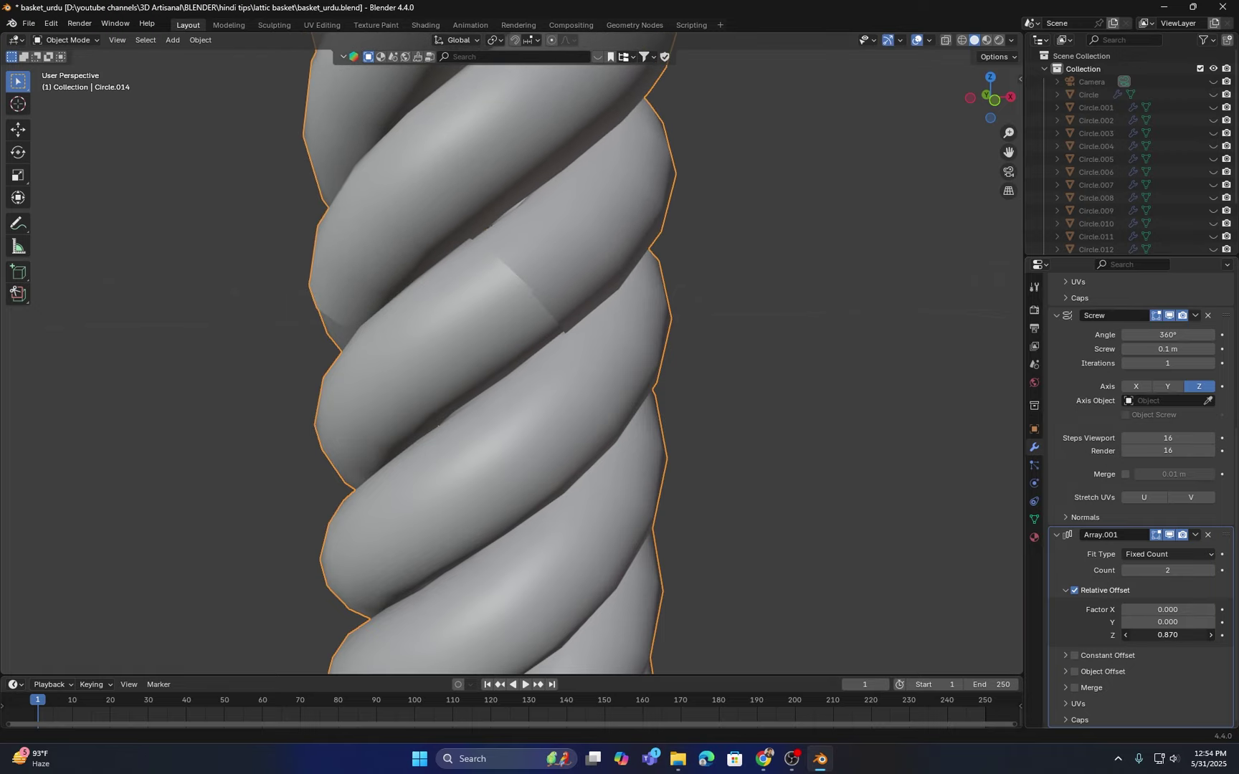
{"action": "left_click_drag", "start_coordinate": [1161, 636], "coordinate": [1165, 636]}
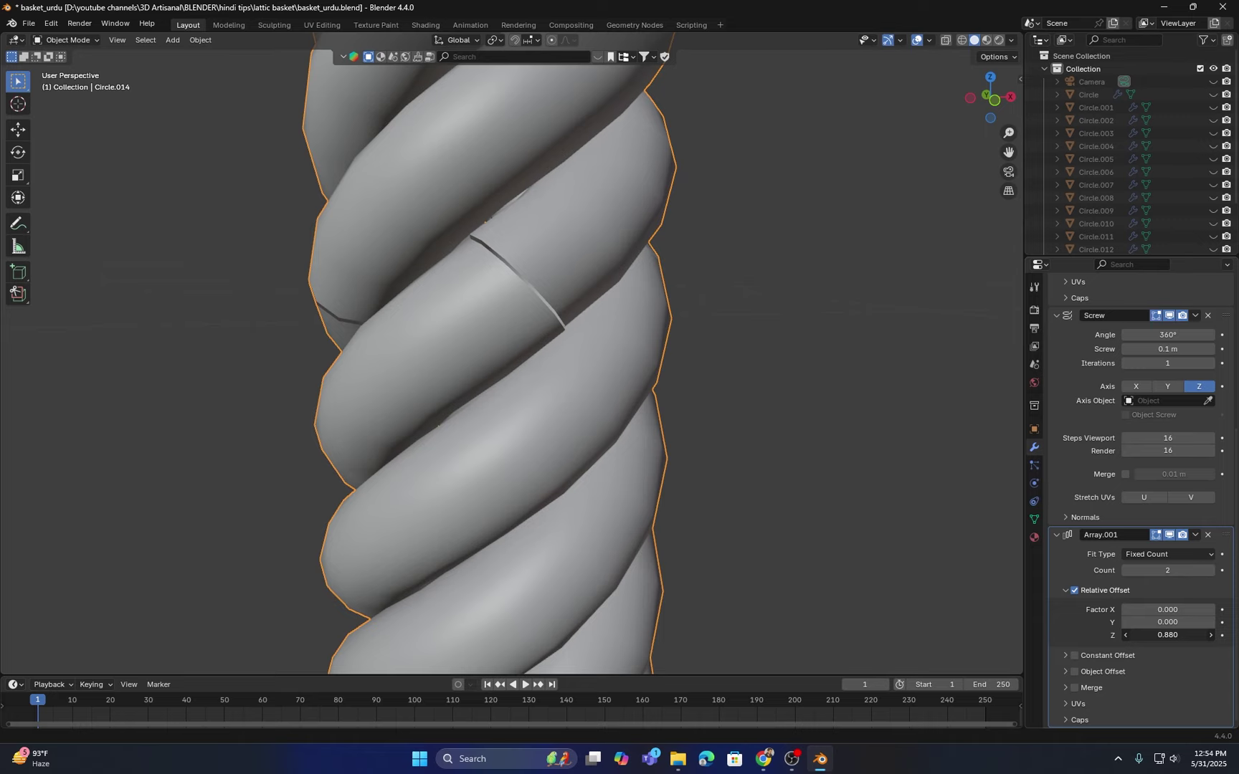
Step: Turn on Merge in the second Array modifier and check the joint between the rope segments
{"action": "scroll", "coordinate": [520, 392], "scroll_direction": "up", "scroll_amount": 4}
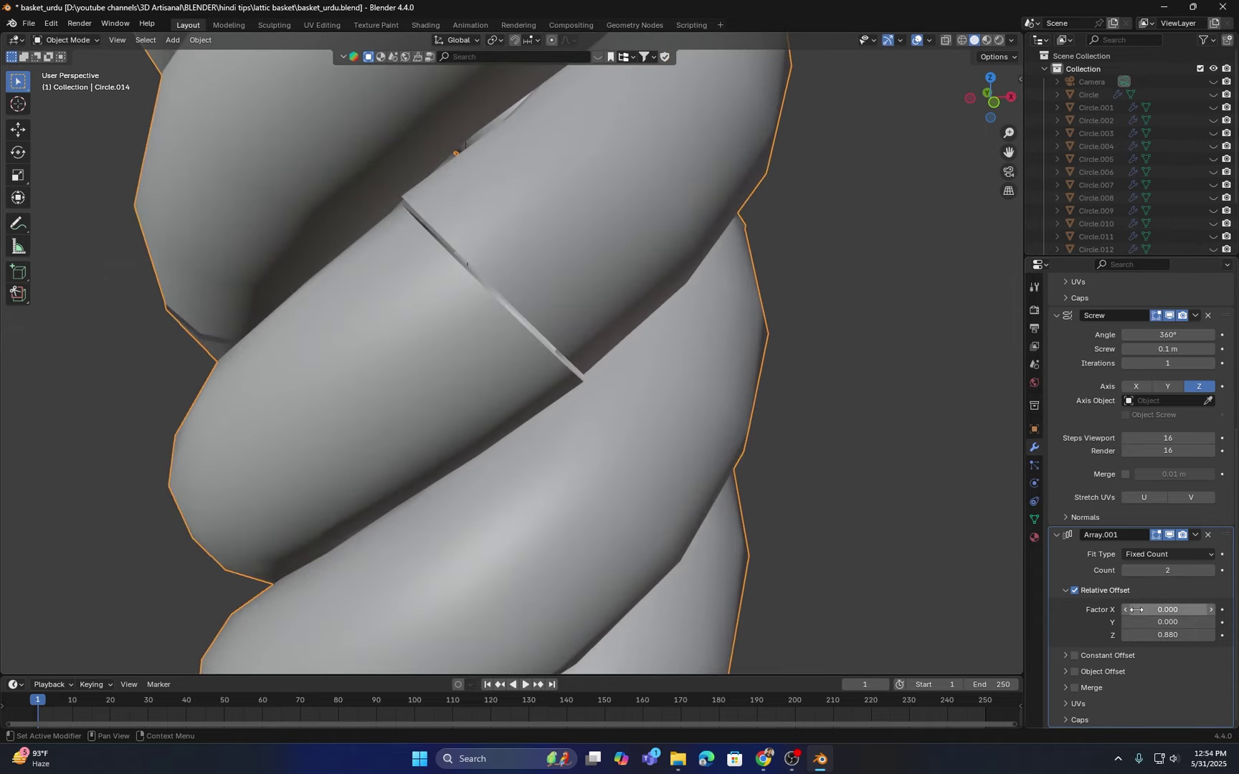
{"action": "left_click", "coordinate": [1074, 688]}
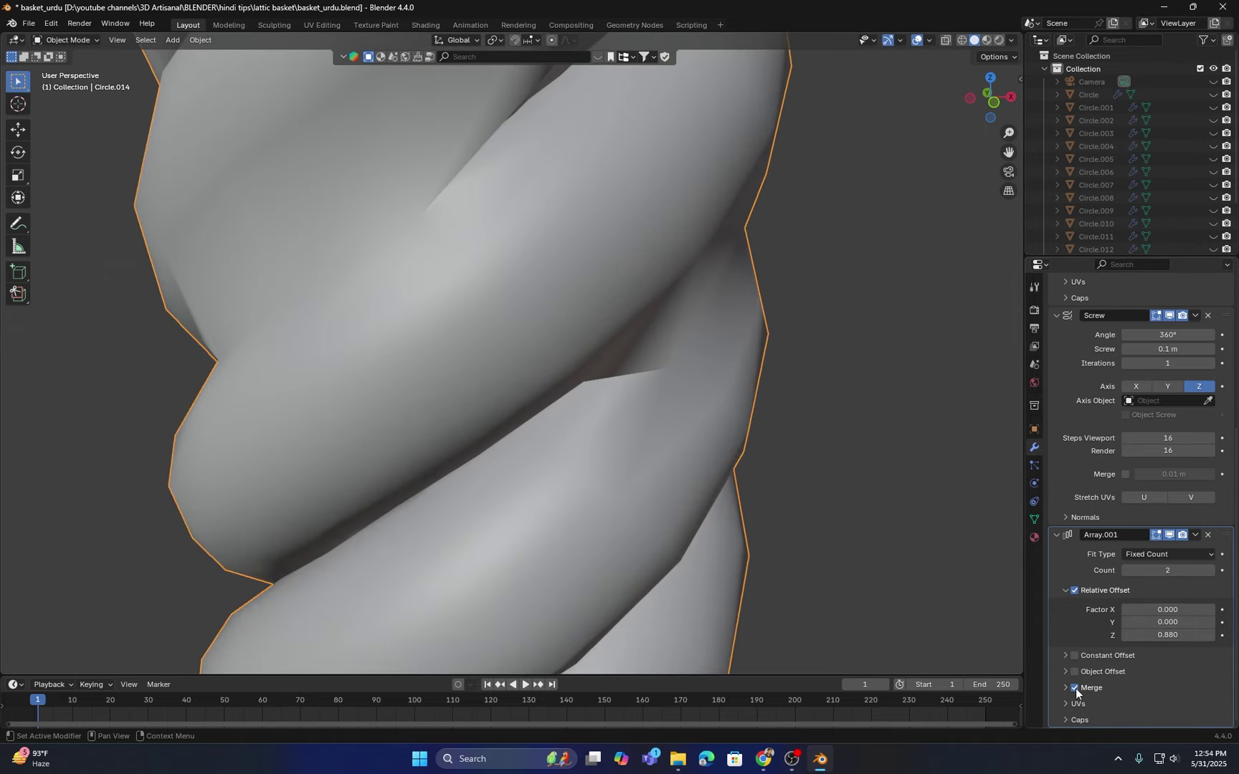
{"action": "scroll", "coordinate": [531, 402], "scroll_direction": "down", "scroll_amount": 4}
{"action": "middle_click_drag", "start_coordinate": [527, 403], "coordinate": [644, 297]}
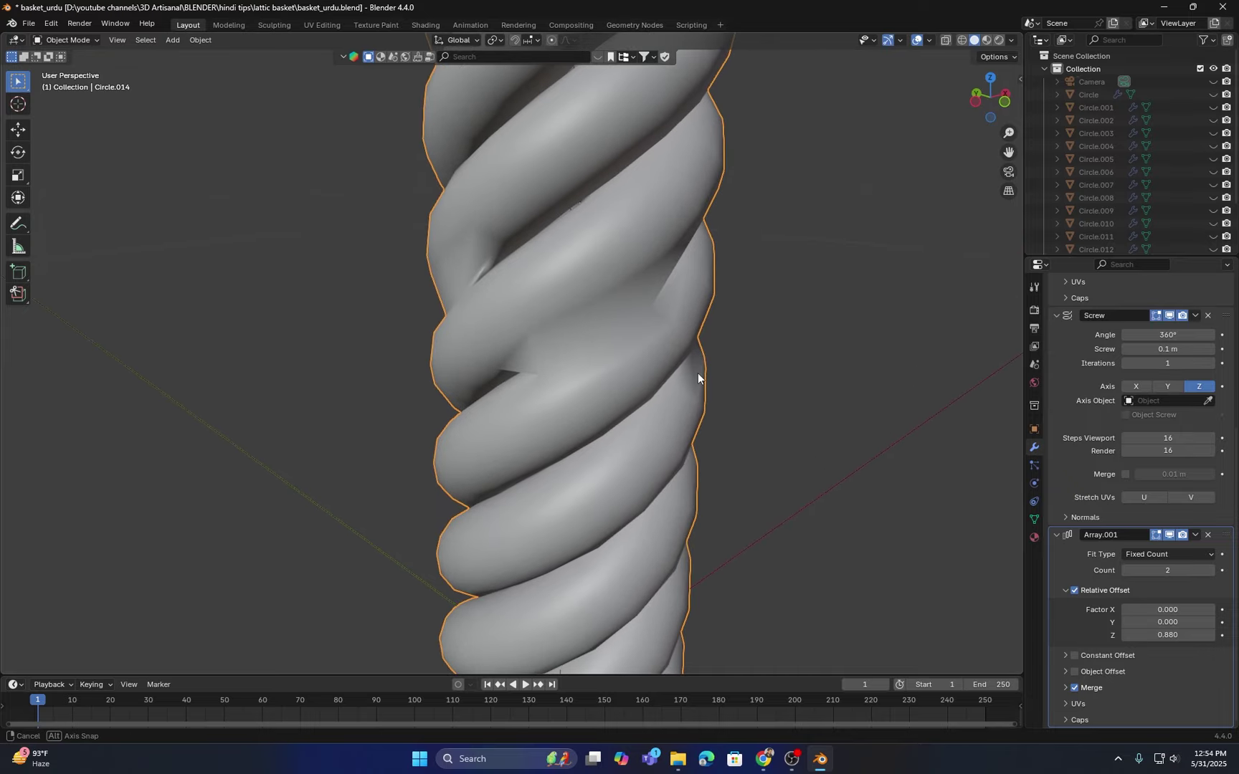
{"action": "middle_click_drag", "start_coordinate": [697, 373], "coordinate": [615, 372], "text": "shift"}
{"action": "scroll", "coordinate": [451, 295], "scroll_direction": "up", "scroll_amount": 2}
{"action": "scroll", "coordinate": [452, 296], "scroll_direction": "down", "scroll_amount": 5}
{"action": "middle_click_drag", "start_coordinate": [452, 295], "coordinate": [489, 330]}
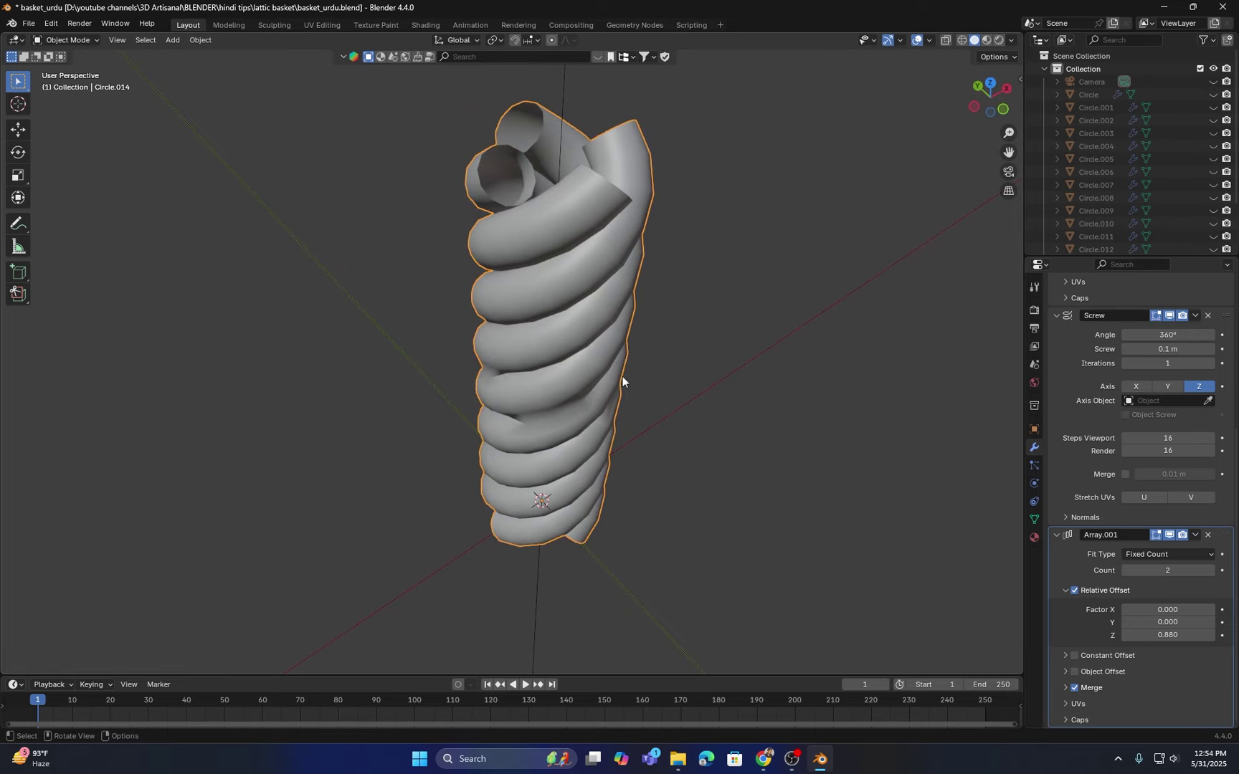
{"action": "middle_click_drag", "start_coordinate": [622, 376], "coordinate": [592, 289]}
{"action": "scroll", "coordinate": [541, 348], "scroll_direction": "up", "scroll_amount": 4}
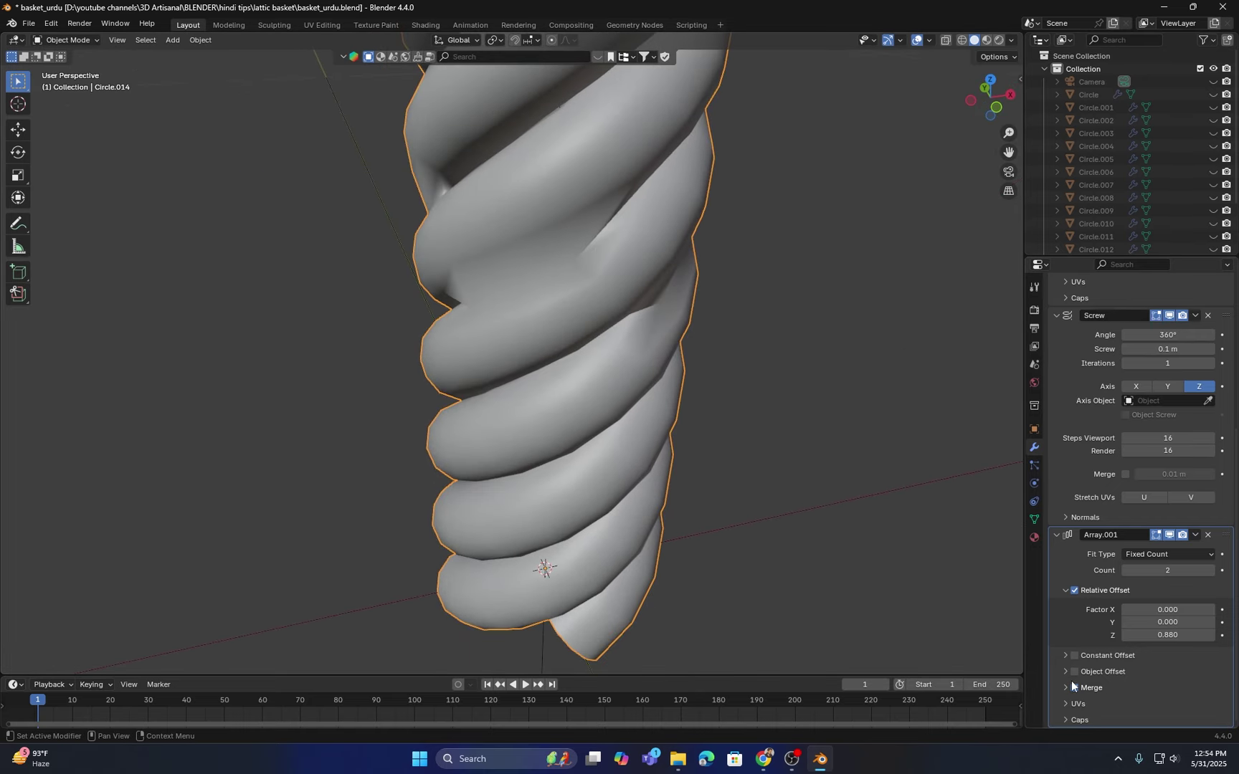
Step: Set the second Array's merge distance to 0.001 m
{"action": "left_click", "coordinate": [1065, 688]}
{"action": "left_click", "coordinate": [1074, 688]}
{"action": "left_click", "coordinate": [1153, 707]}
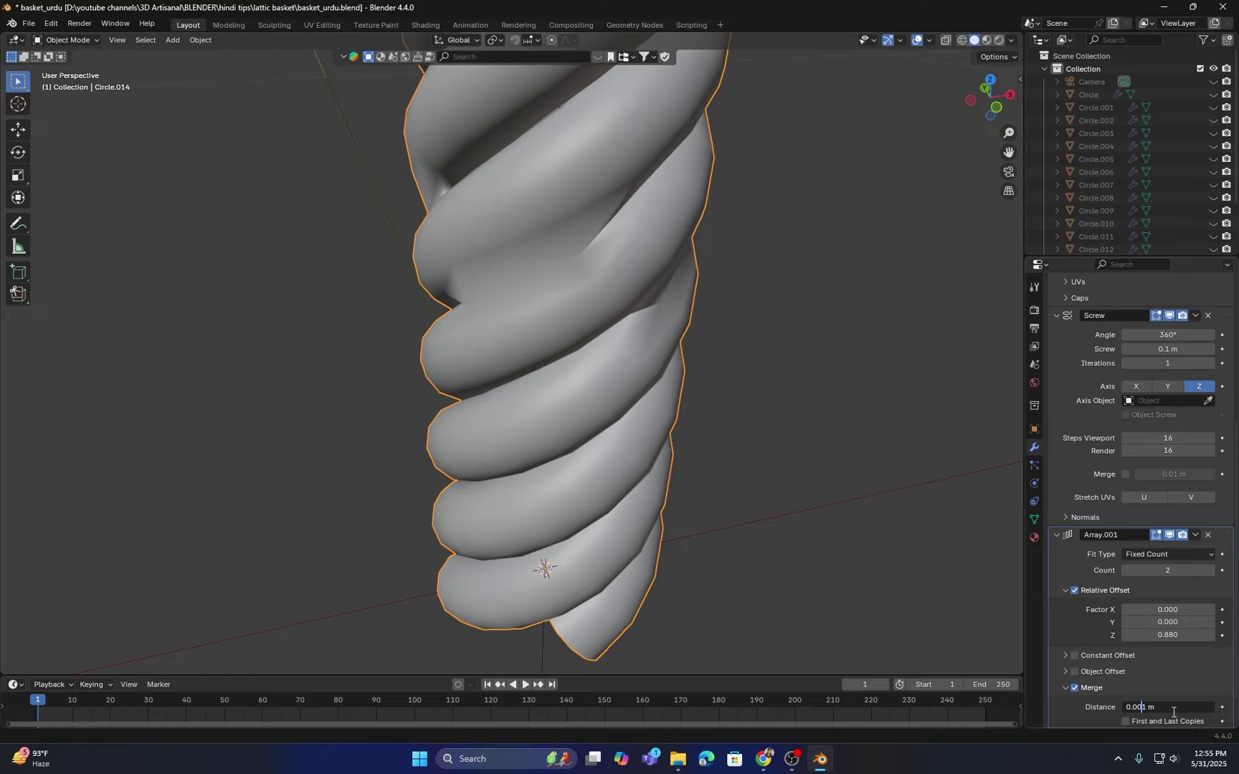
{"action": "key", "text": "Return"}
Step: Turn the second Array's Merge off and back on to compare the seam between the rope segments
{"action": "middle_click_drag", "start_coordinate": [803, 430], "coordinate": [813, 376]}
{"action": "scroll", "coordinate": [625, 257], "scroll_direction": "up", "scroll_amount": 3}
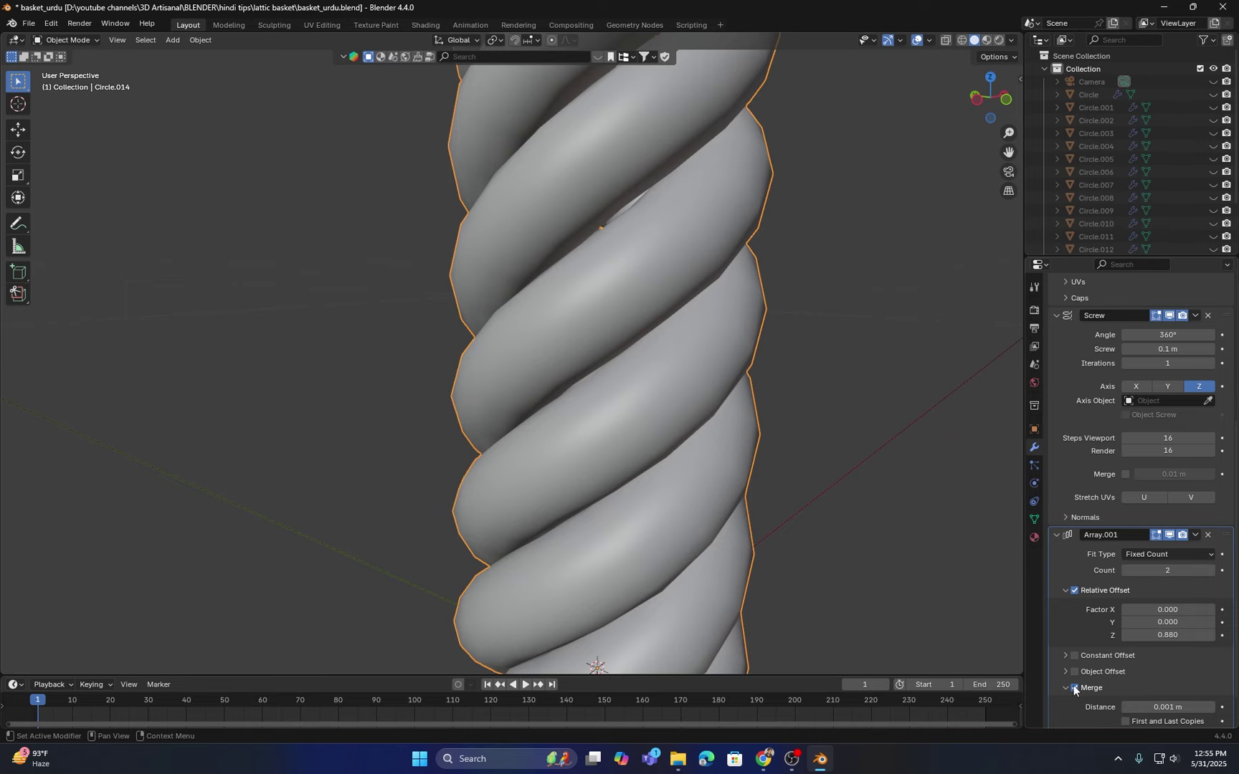
{"action": "left_click", "coordinate": [1073, 689]}
{"action": "middle_click_drag", "start_coordinate": [581, 337], "coordinate": [623, 217]}
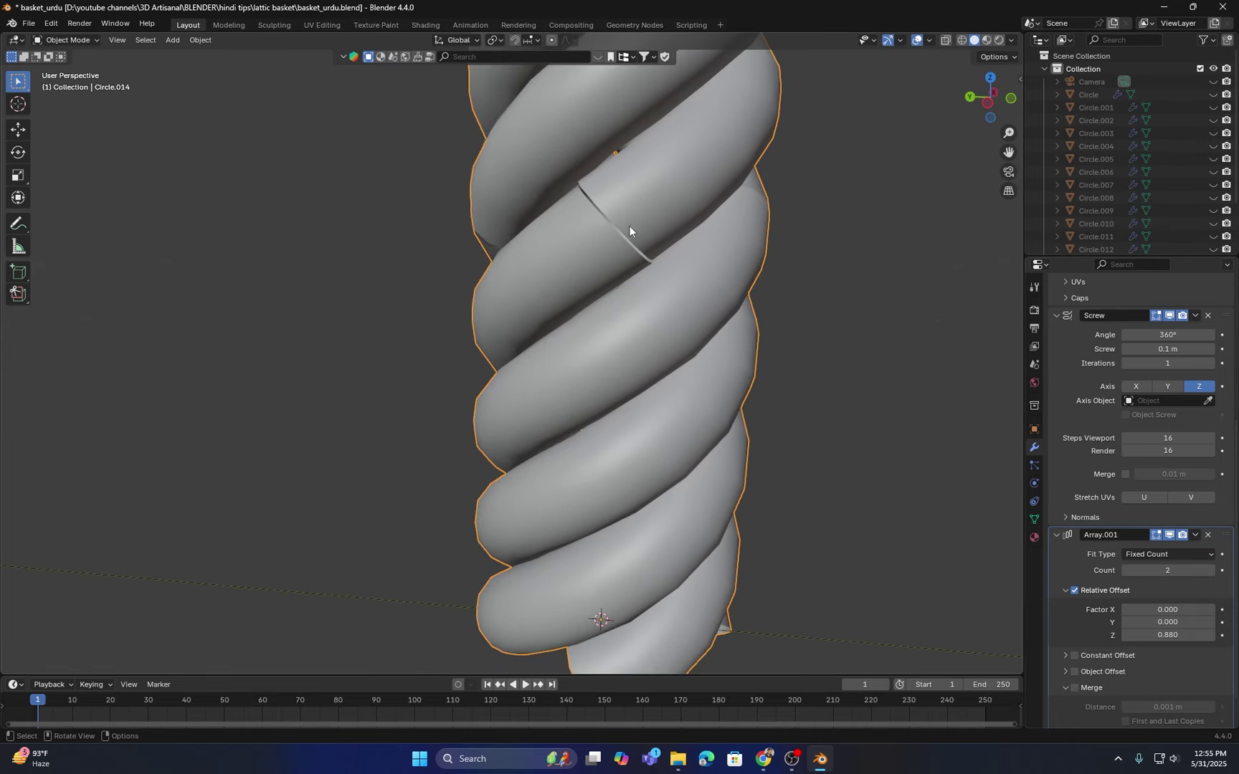
{"action": "left_click", "coordinate": [1073, 689]}
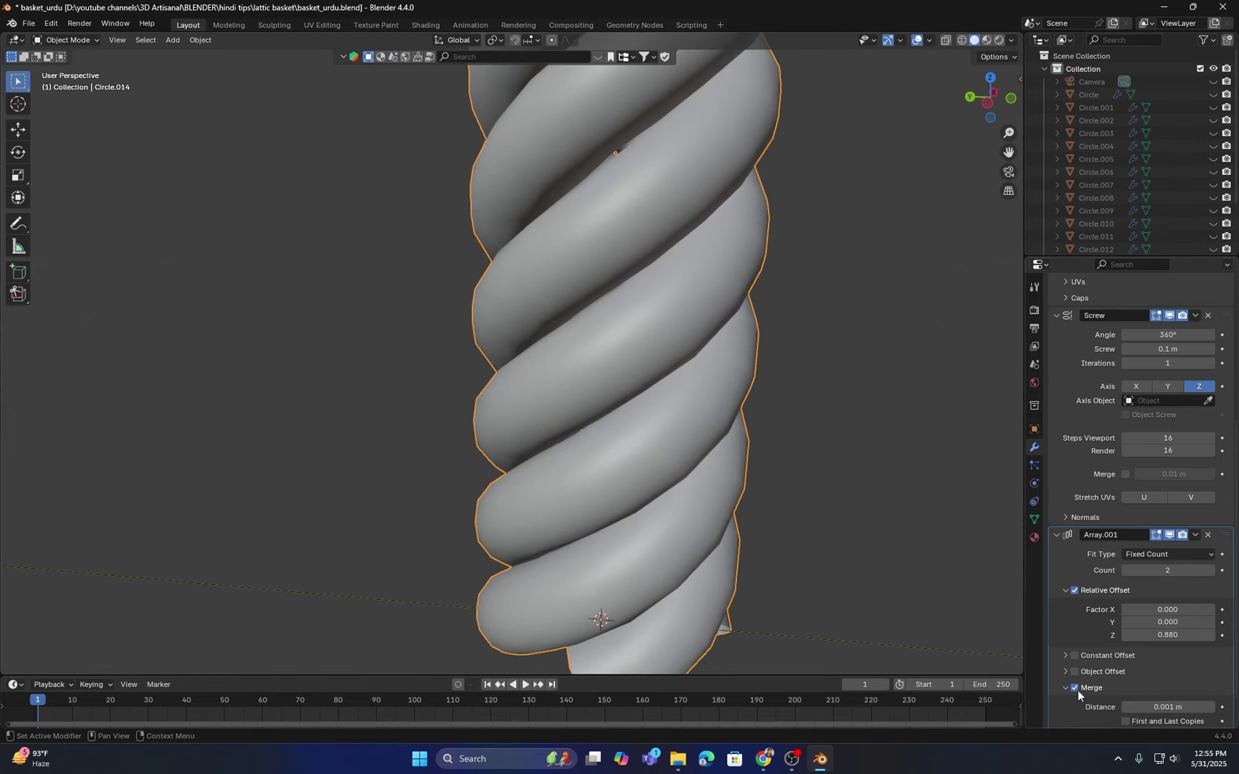
{"action": "middle_click_drag", "start_coordinate": [605, 238], "coordinate": [537, 297]}
Step: Lengthen the rope by raising the second Array's count to 14
{"action": "scroll", "coordinate": [606, 200], "scroll_direction": "down", "scroll_amount": 4}
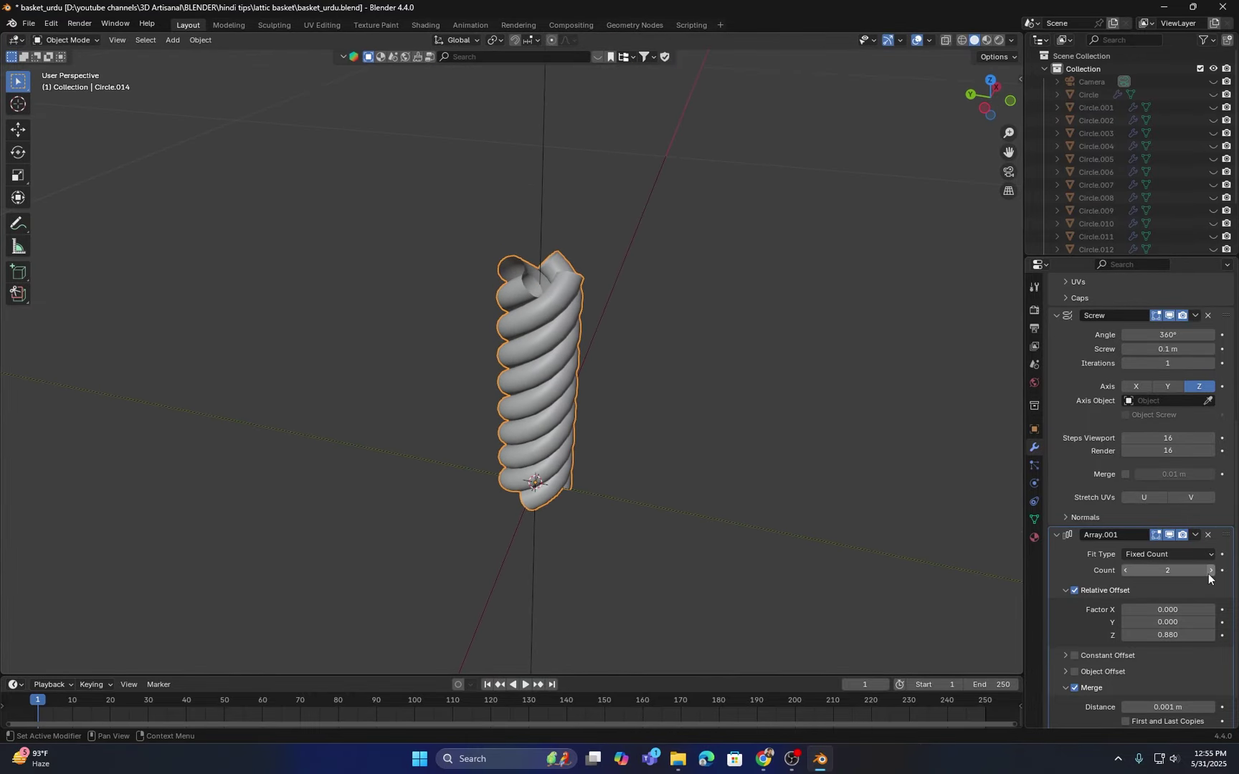
{"action": "left_click_drag", "start_coordinate": [1209, 574], "coordinate": [1227, 572]}
{"action": "left_click_drag", "start_coordinate": [1210, 572], "coordinate": [1227, 572]}
{"action": "left_click_drag", "start_coordinate": [1211, 572], "coordinate": [1230, 572]}
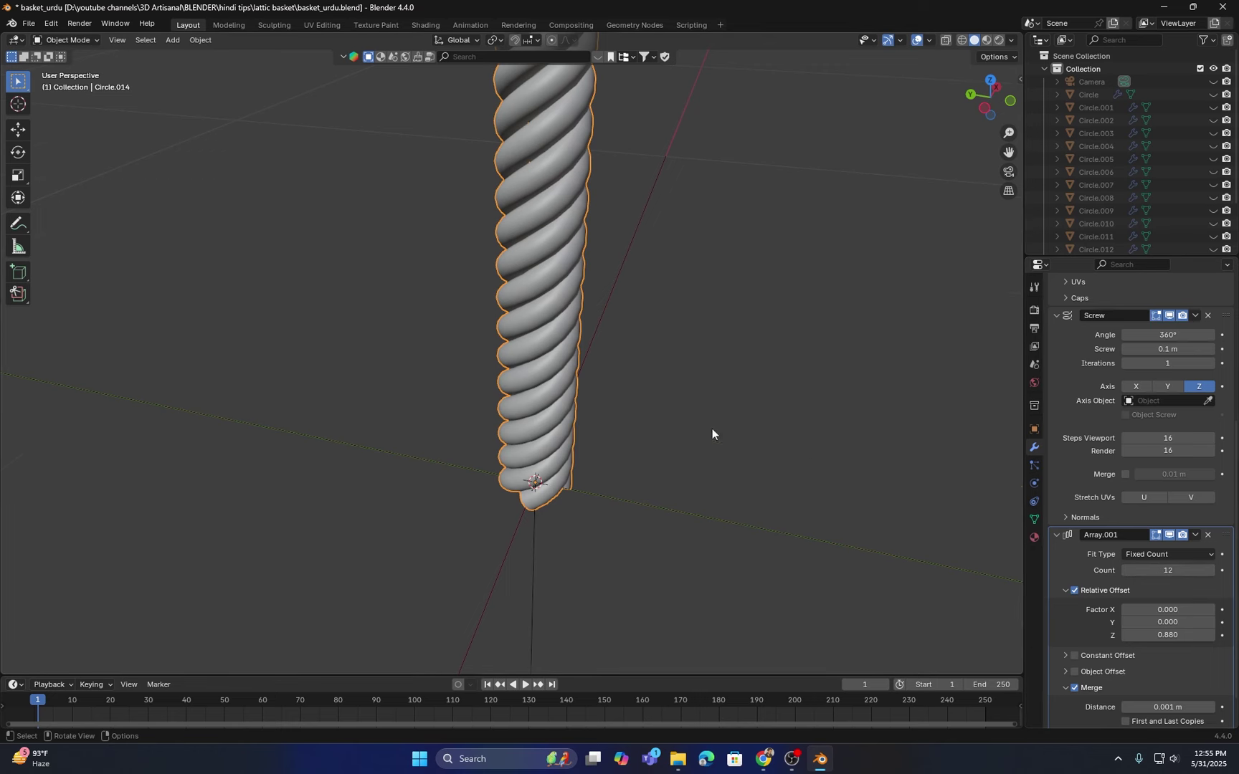
{"action": "scroll", "coordinate": [674, 408], "scroll_direction": "down", "scroll_amount": 5}
{"action": "middle_click_drag", "start_coordinate": [635, 388], "coordinate": [649, 330]}
{"action": "left_click", "coordinate": [1210, 571]}
{"action": "left_click", "coordinate": [1210, 572]}
Step: Reveal all hidden basket parts and clear the selection
{"action": "key", "text": "alt+h"}
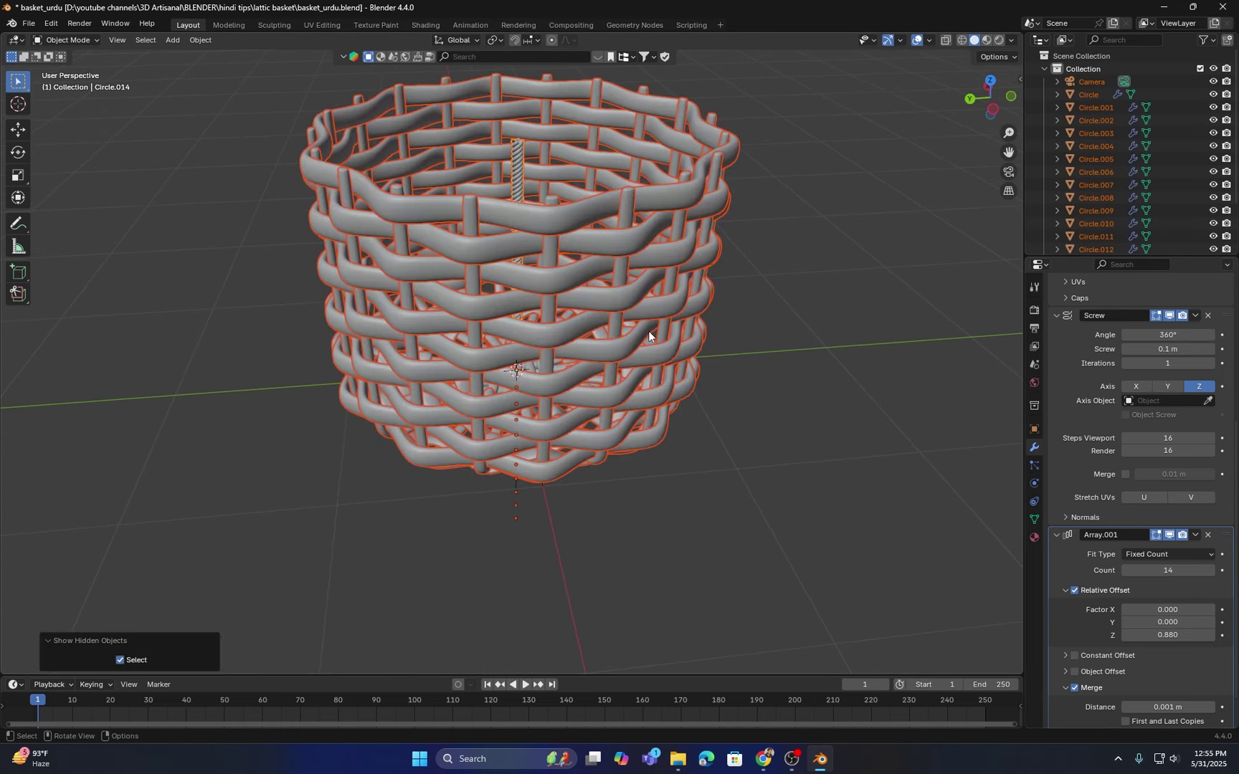
{"action": "middle_click_drag", "start_coordinate": [650, 257], "coordinate": [829, 248]}
{"action": "left_click", "coordinate": [829, 248]}
{"action": "middle_click_drag", "start_coordinate": [577, 368], "coordinate": [585, 355]}
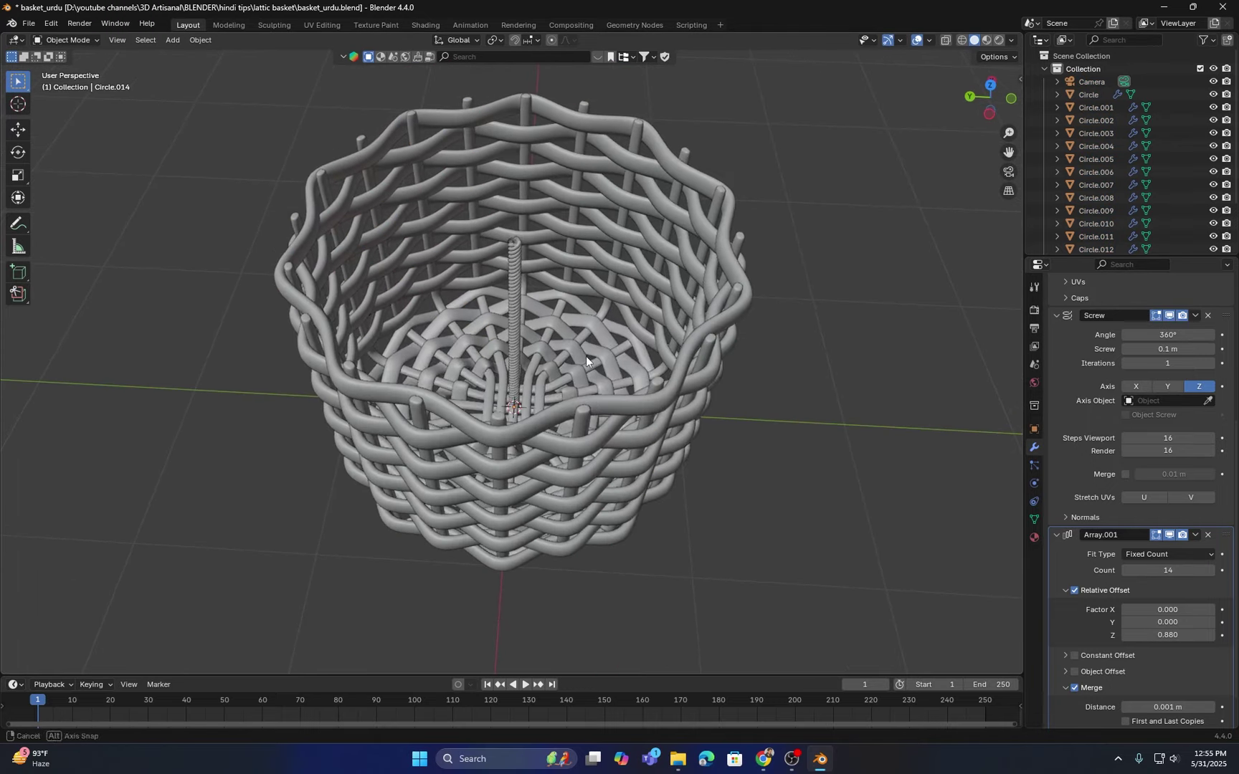
Step: Add a mesh circle of 1 m radius at the world origin with 60 vertices
{"action": "key", "text": "shift+a"}
{"action": "mouse_move", "coordinate": [585, 354]}
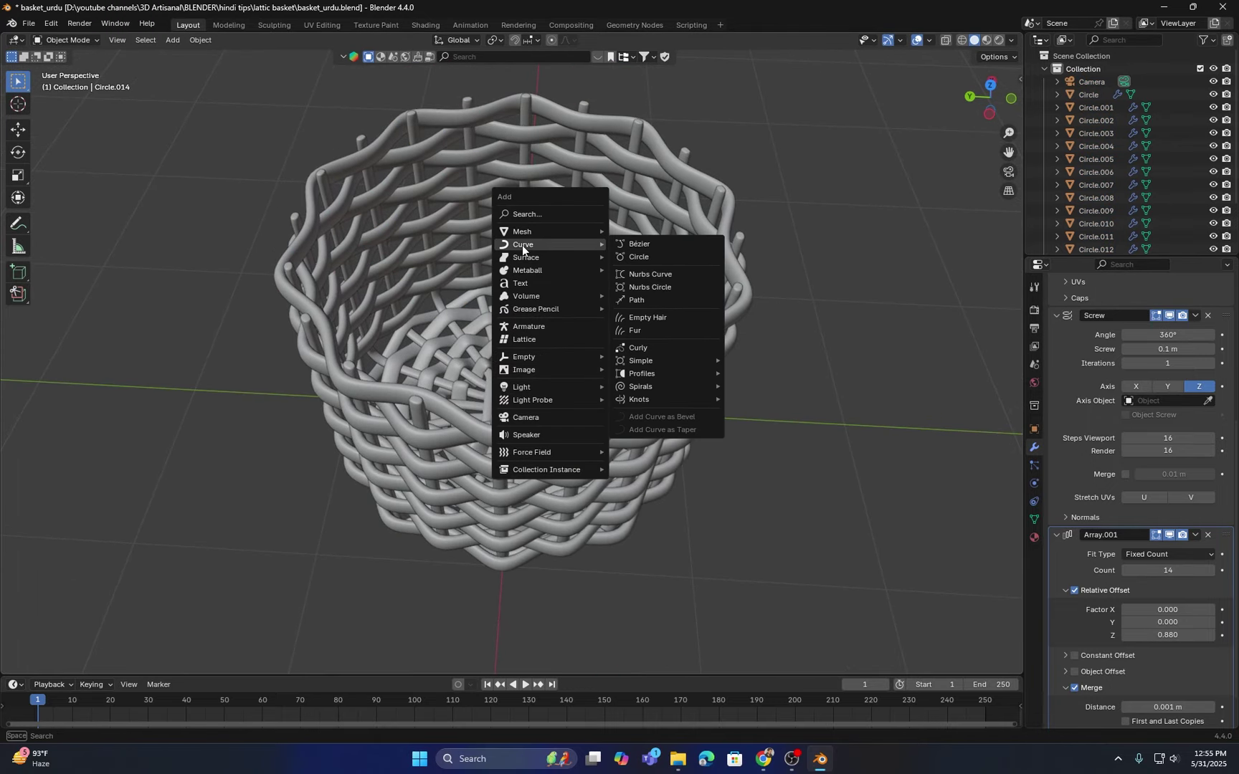
{"action": "mouse_move", "coordinate": [529, 227]}
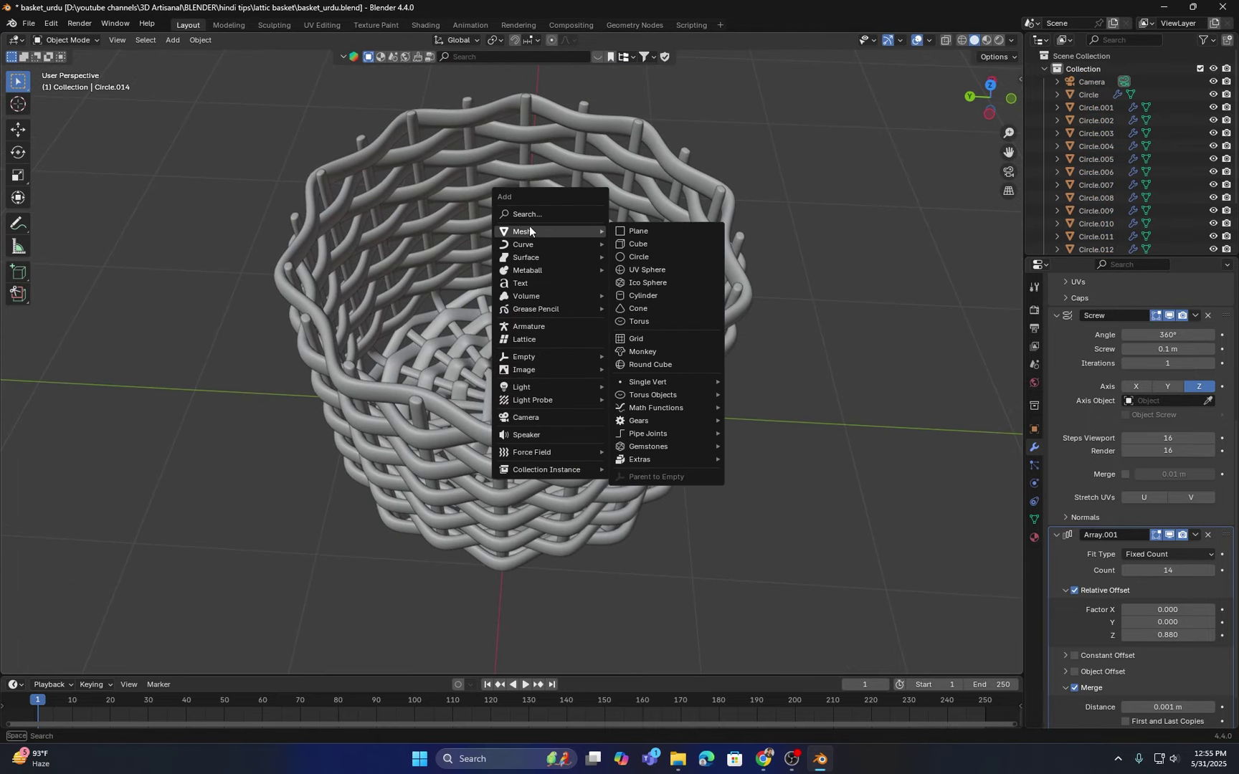
{"action": "left_click", "coordinate": [640, 257]}
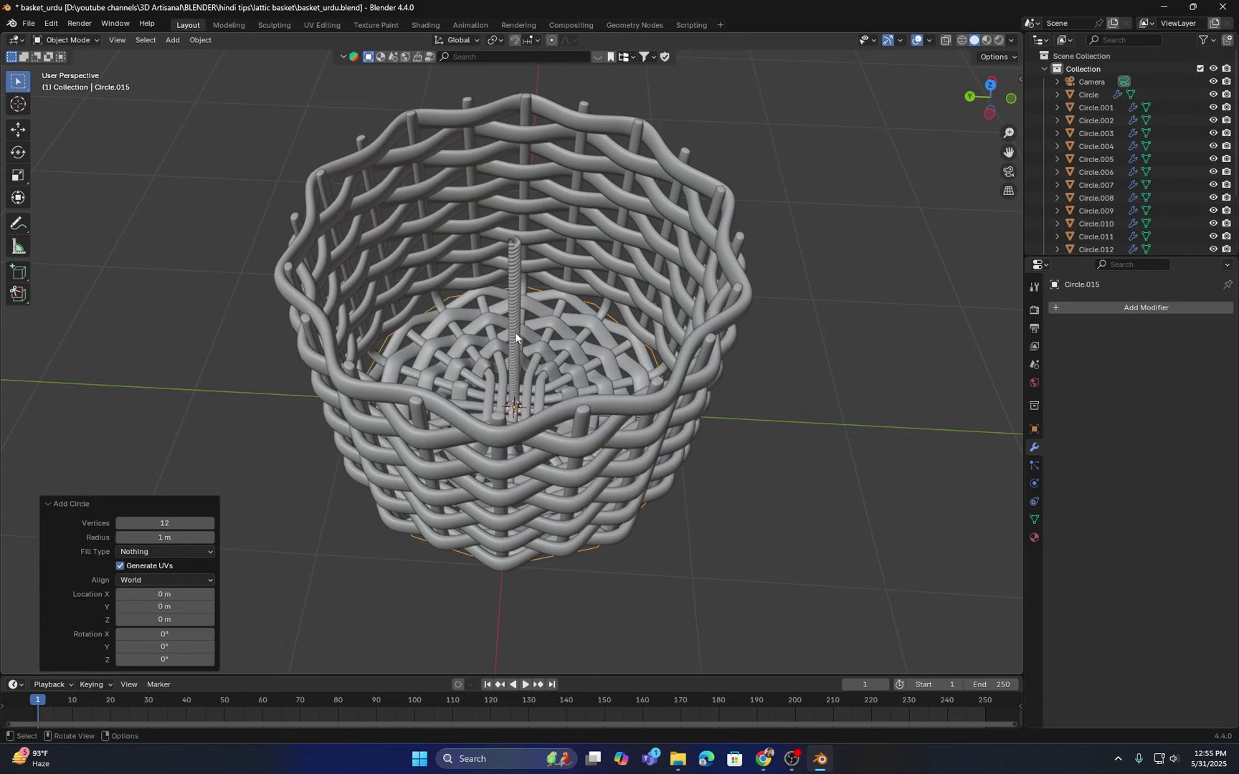
{"action": "left_click", "coordinate": [170, 524]}
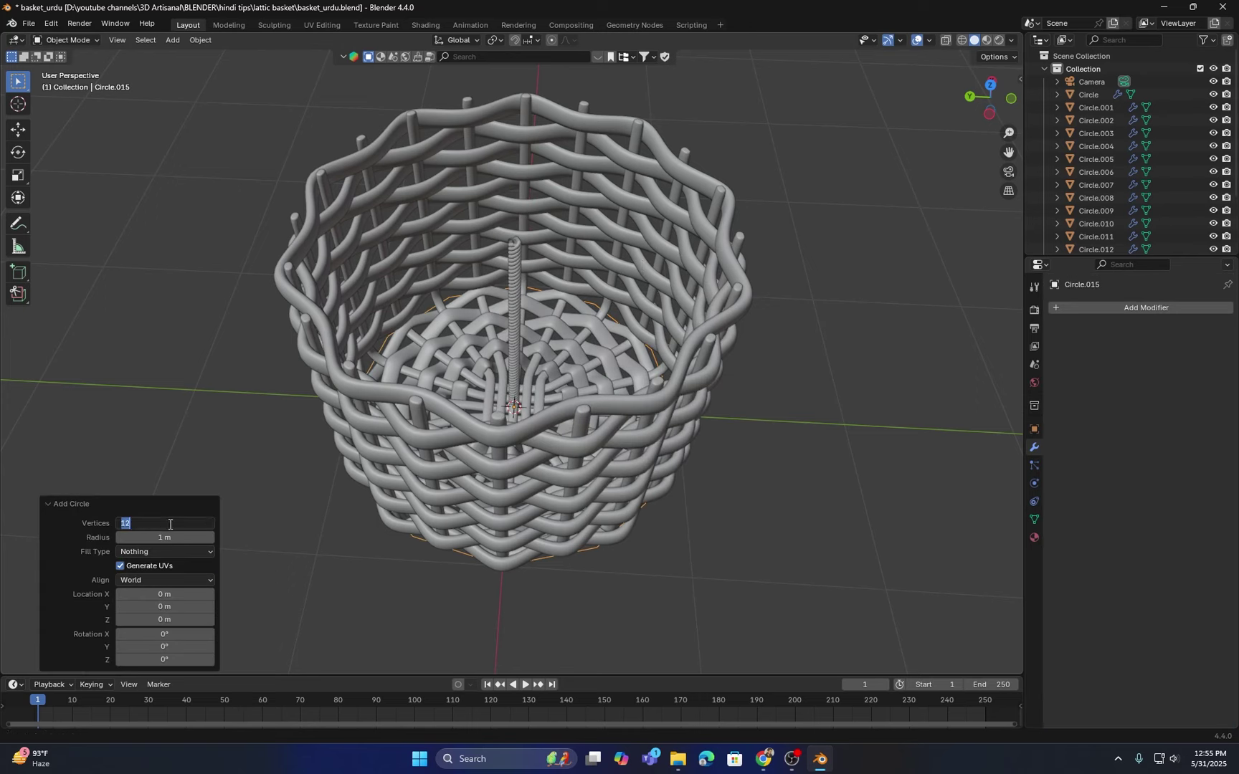
{"action": "type", "text": "6"}
{"action": "key", "text": "Return"}
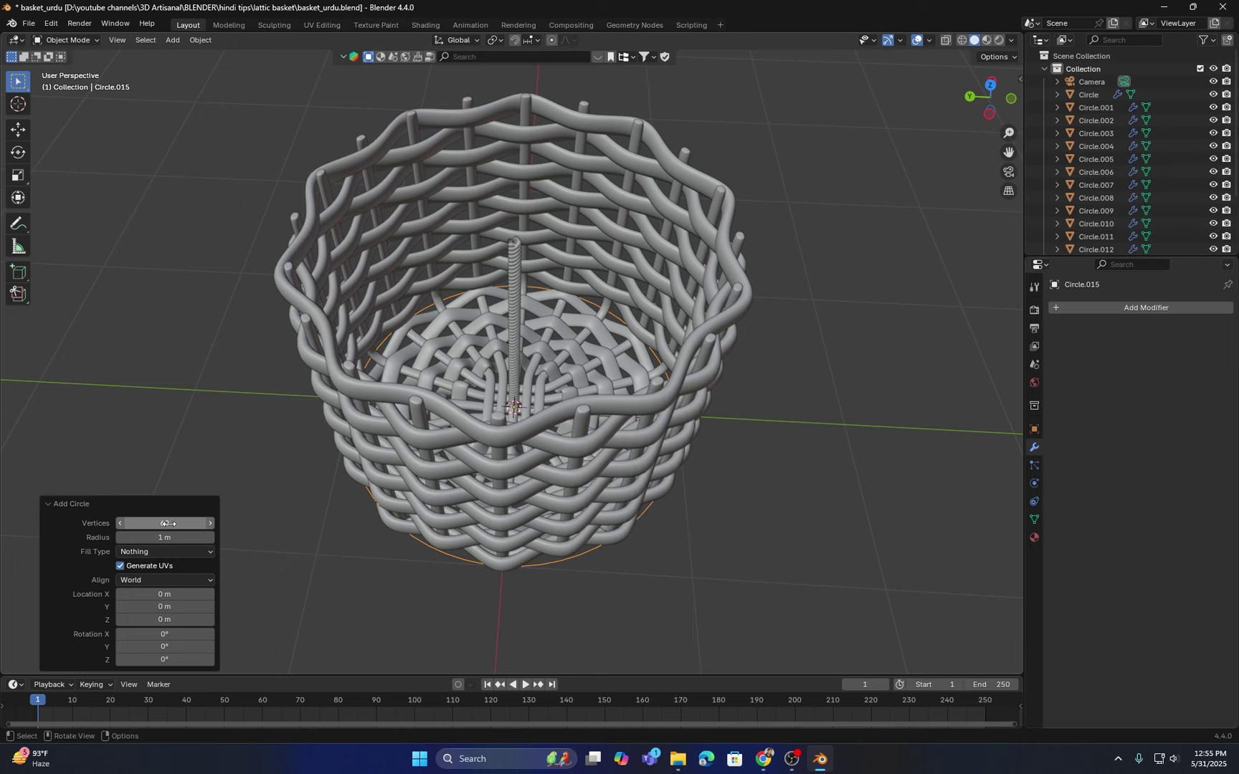
Step: Set the new circle's vertex count to 20
{"action": "middle_click_drag", "start_coordinate": [333, 536], "coordinate": [531, 524]}
{"action": "left_click", "coordinate": [178, 524]}
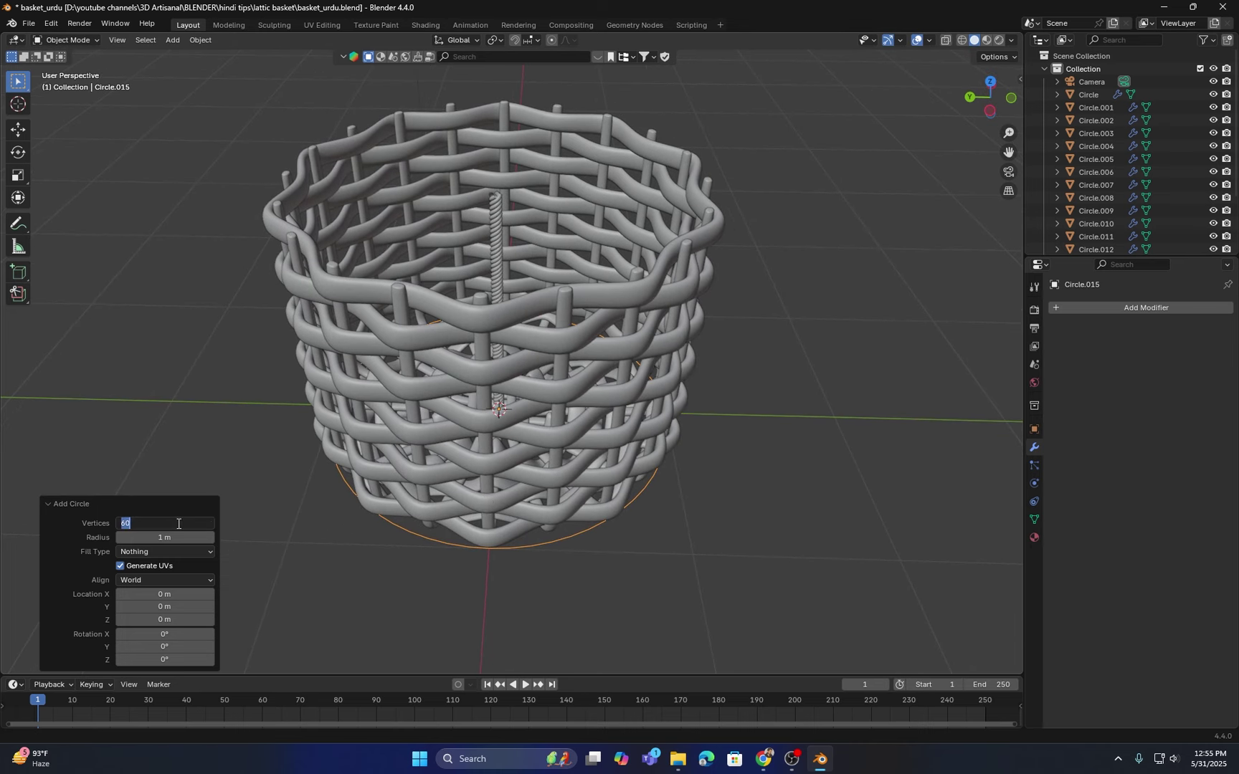
{"action": "key", "text": "Return"}
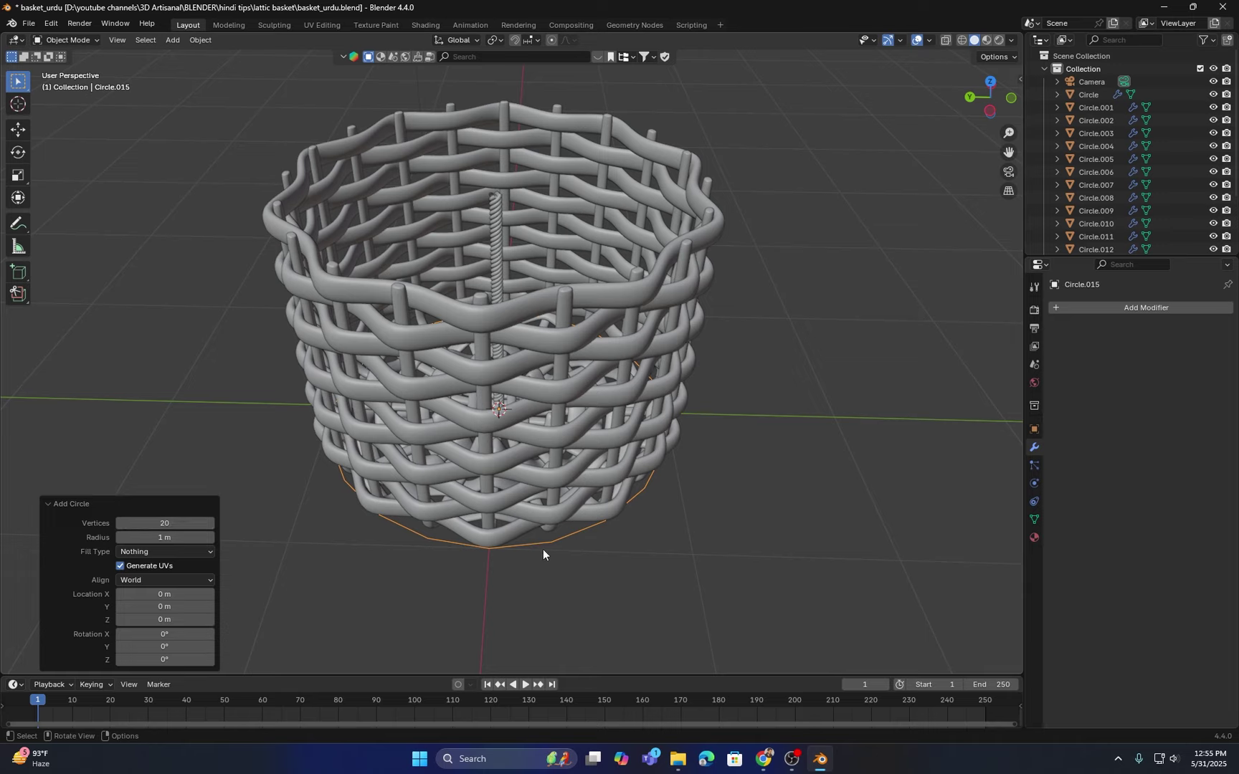
Step: Set the new circle's vertex count to 60
{"action": "left_click", "coordinate": [183, 523]}
{"action": "type", "text": "60"}
{"action": "key", "text": "Return"}
Step: In Edit Mode, raise the circle's vertices about 1.56 m along Z to the basket's rim, then return to Object Mode
{"action": "key", "text": "Tab"}
{"action": "middle_click_drag", "start_coordinate": [532, 553], "coordinate": [531, 547]}
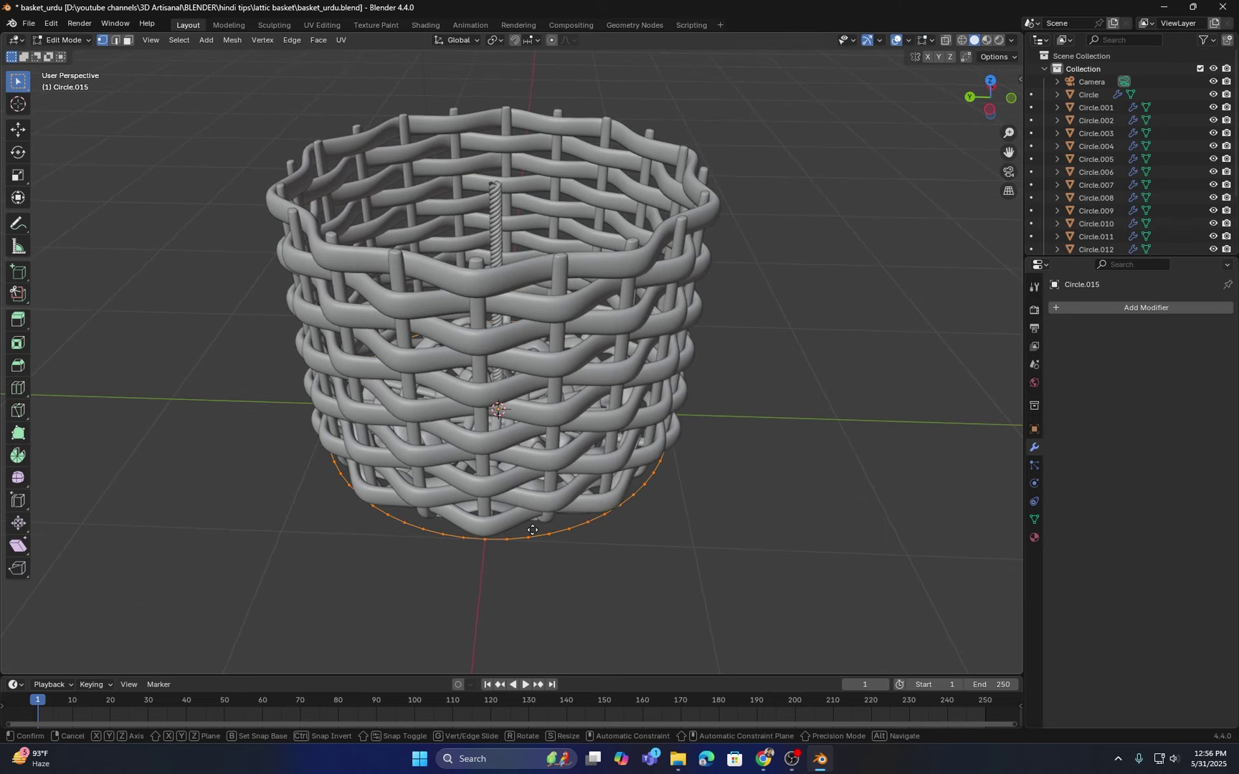
{"action": "key", "text": "g"}
{"action": "key", "text": "z"}
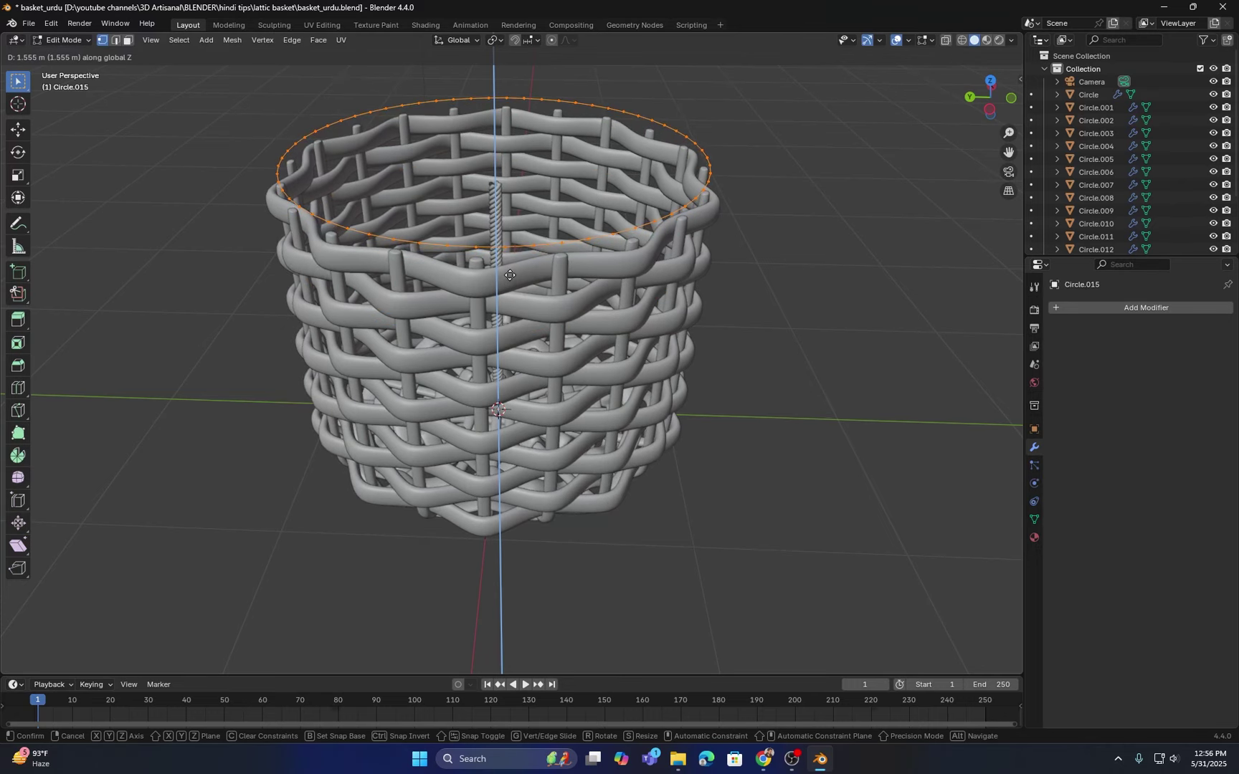
{"action": "left_click", "coordinate": [510, 276]}
{"action": "middle_click_drag", "start_coordinate": [510, 276], "coordinate": [542, 391]}
{"action": "key", "text": "Tab"}
Step: Add a Curve modifier to the twisted rope in the middle of the basket
{"action": "left_click", "coordinate": [523, 337]}
{"action": "scroll", "coordinate": [522, 337], "scroll_direction": "up", "scroll_amount": 4}
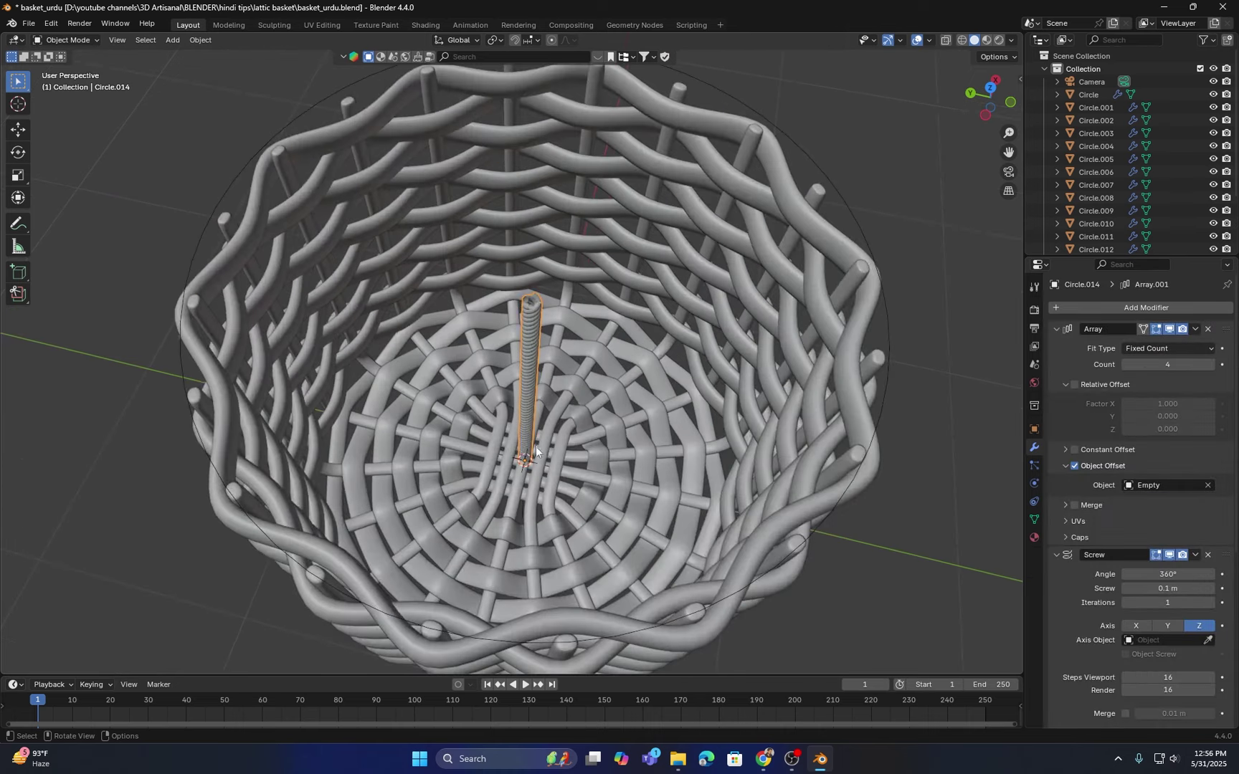
{"action": "left_click", "coordinate": [1129, 309]}
{"action": "left_click", "coordinate": [1068, 300]}
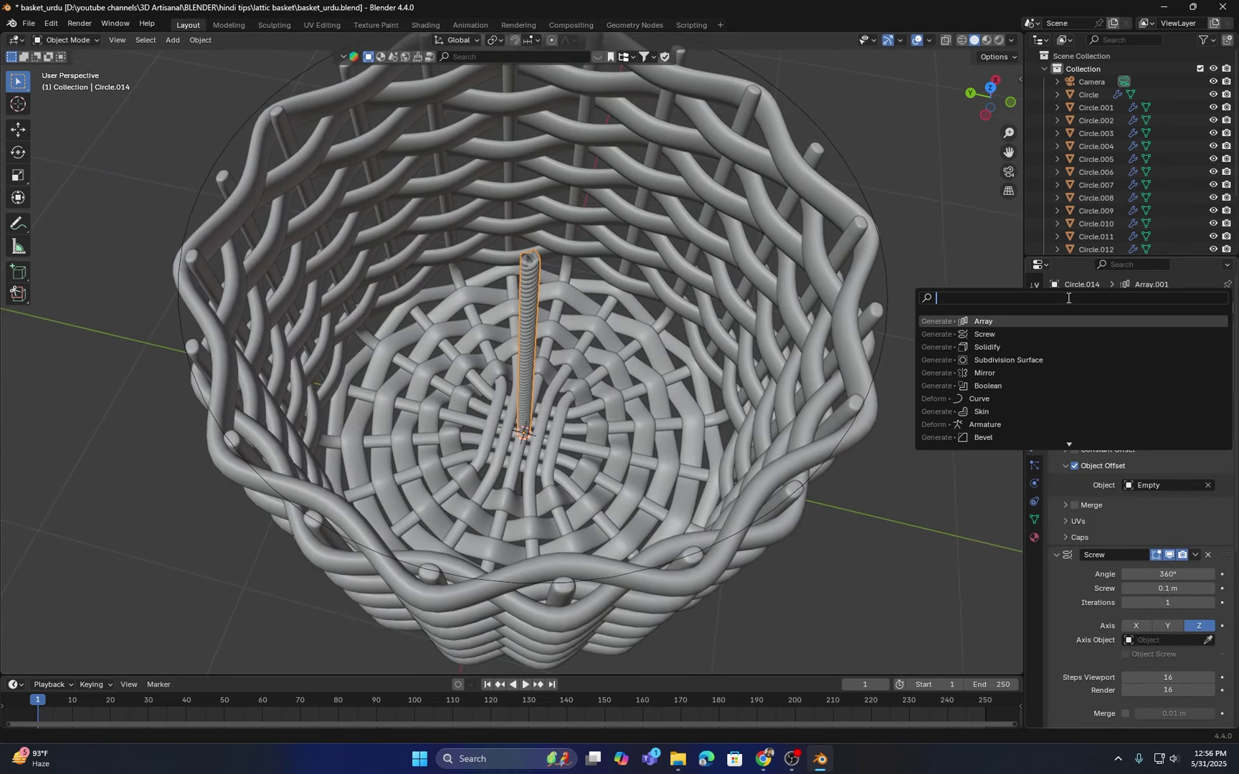
{"action": "left_click", "coordinate": [994, 401]}
{"action": "scroll", "coordinate": [608, 418], "scroll_direction": "down", "scroll_amount": 4}
{"action": "middle_click_drag", "start_coordinate": [602, 417], "coordinate": [626, 381]}
{"action": "scroll", "coordinate": [626, 381], "scroll_direction": "up", "scroll_amount": 2}
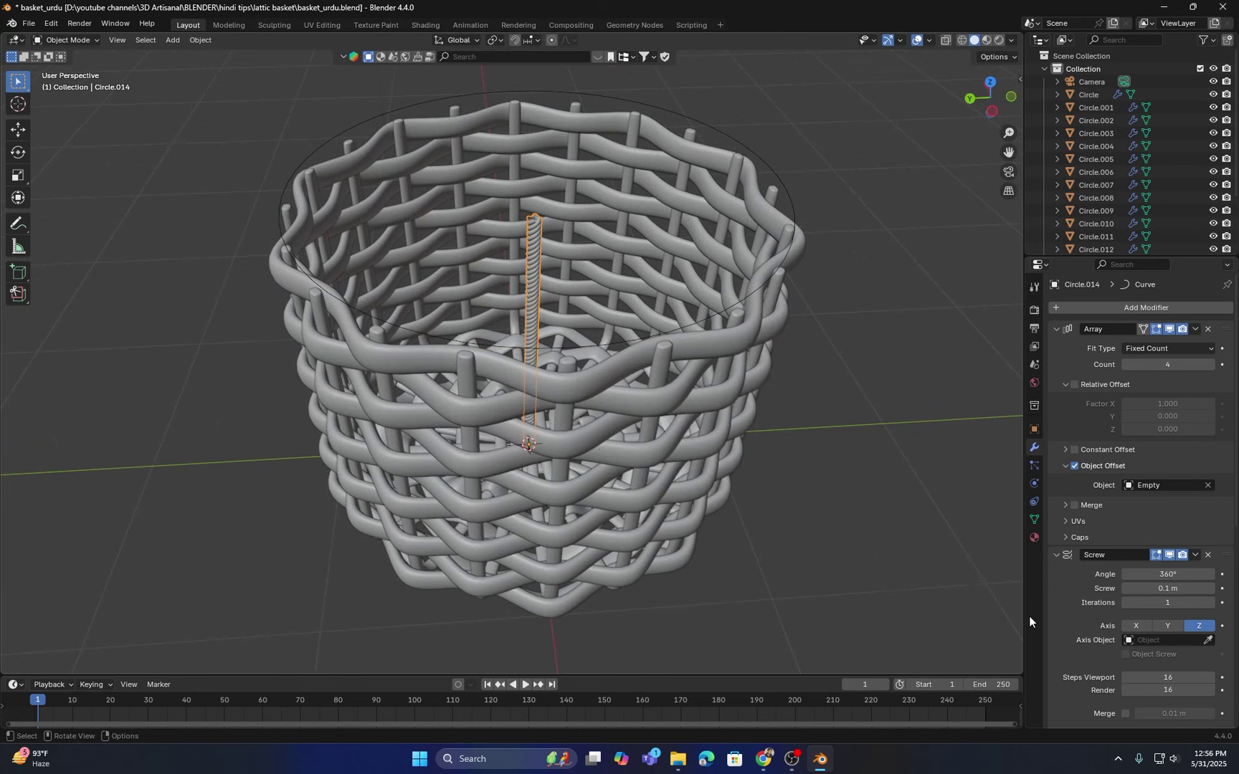
{"action": "scroll", "coordinate": [1106, 645], "scroll_direction": "down", "scroll_amount": 10}
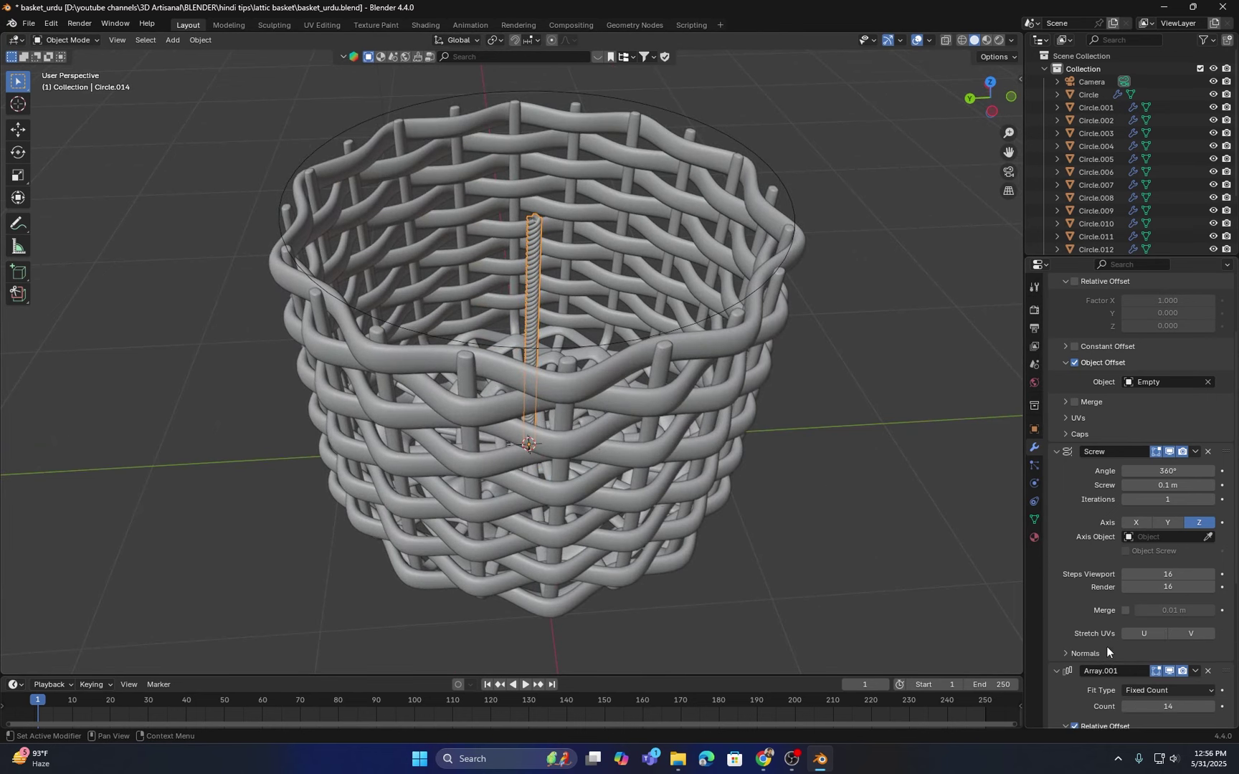
Step: Convert the mesh circle at the basket's rim to a curve
{"action": "left_click", "coordinate": [726, 138]}
{"action": "right_click", "coordinate": [700, 127]}
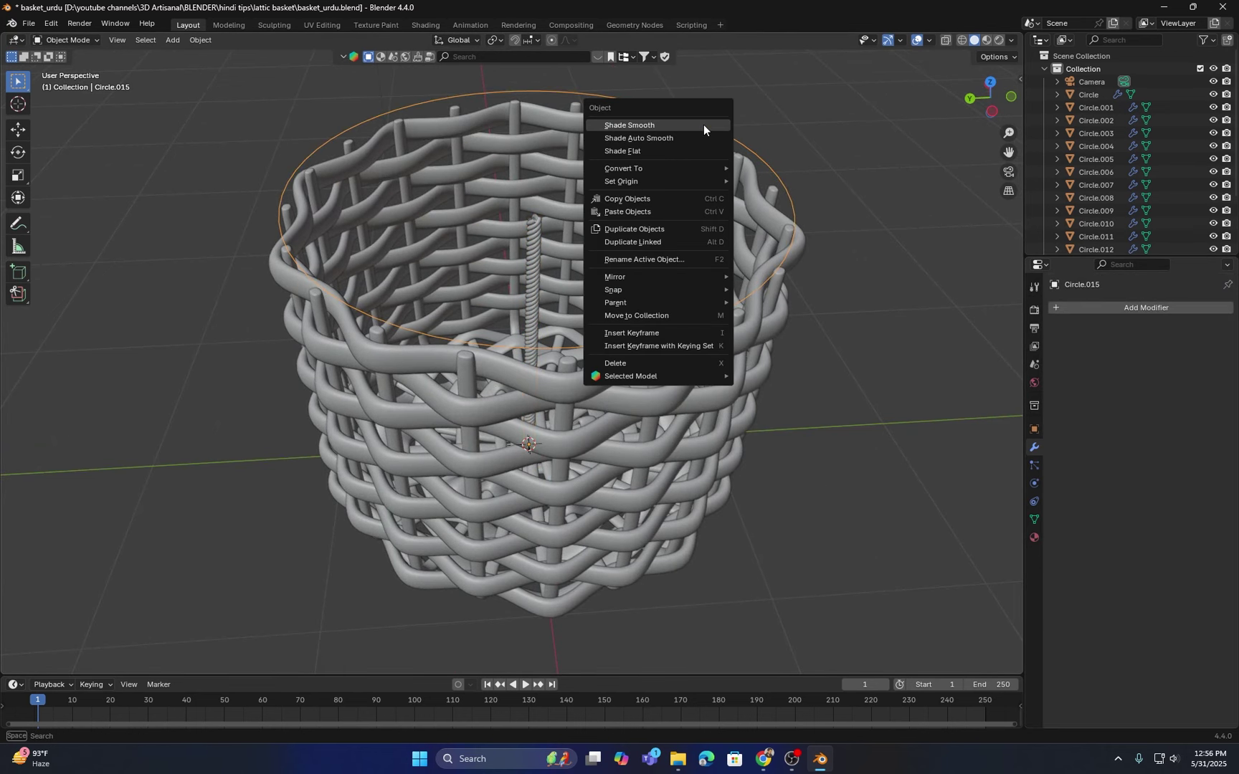
{"action": "mouse_move", "coordinate": [717, 169]}
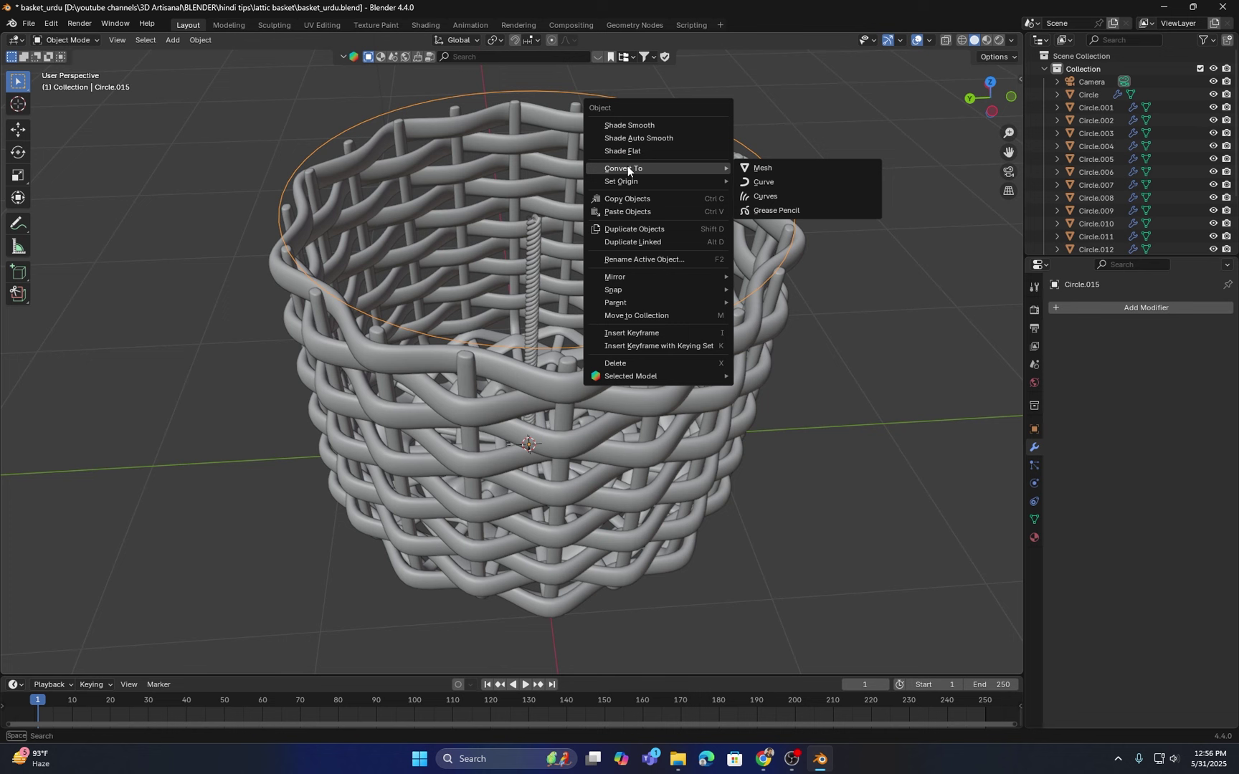
{"action": "left_click", "coordinate": [762, 181]}
{"action": "middle_click_drag", "start_coordinate": [657, 221], "coordinate": [571, 244]}
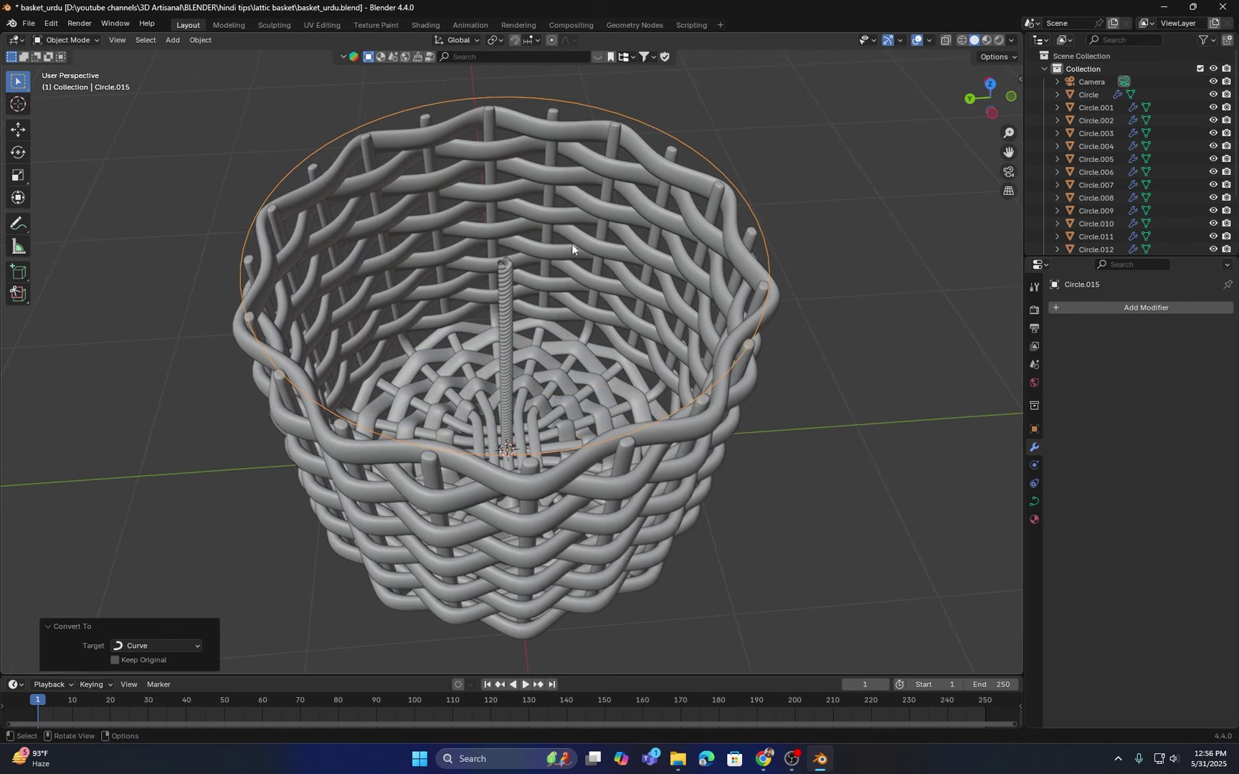
Step: Assign the rim circle Circle.015 as the curve object of the twisted rope's Curve modifier
{"action": "left_click", "coordinate": [507, 295]}
{"action": "scroll", "coordinate": [1128, 637], "scroll_direction": "down", "scroll_amount": 10}
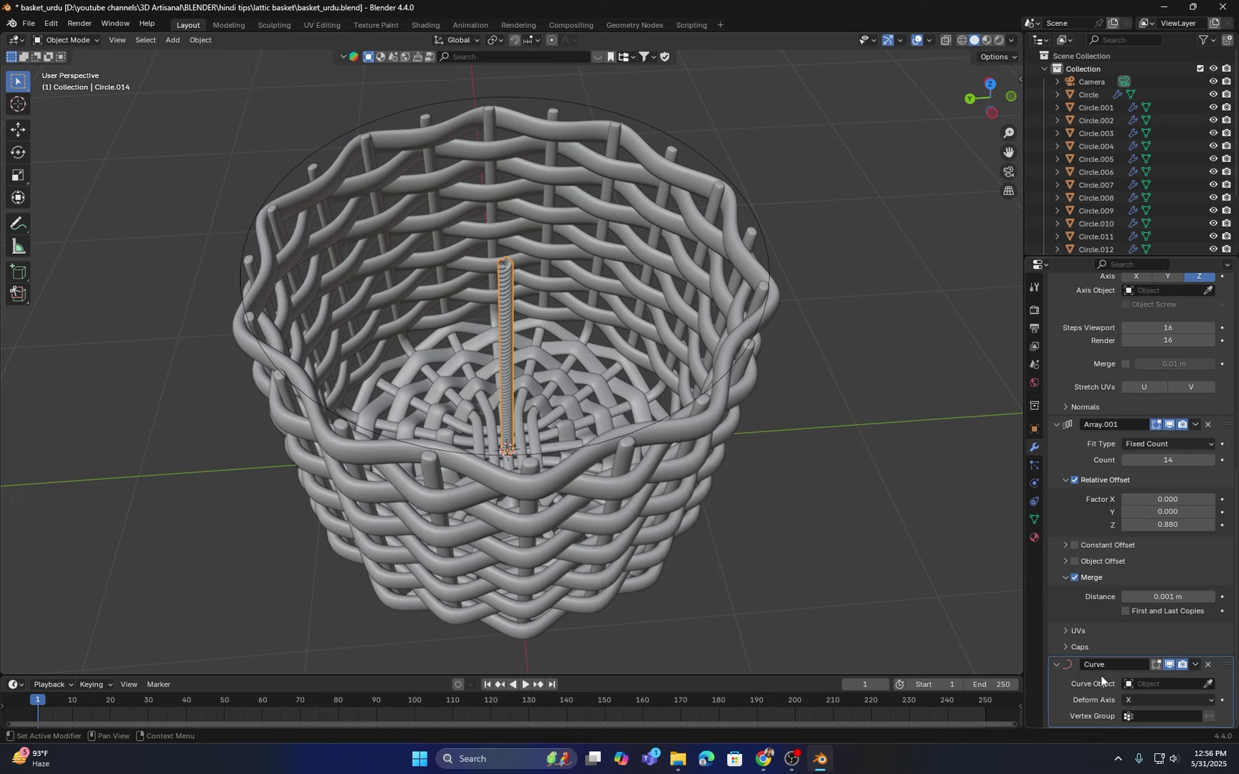
{"action": "left_click", "coordinate": [1209, 684]}
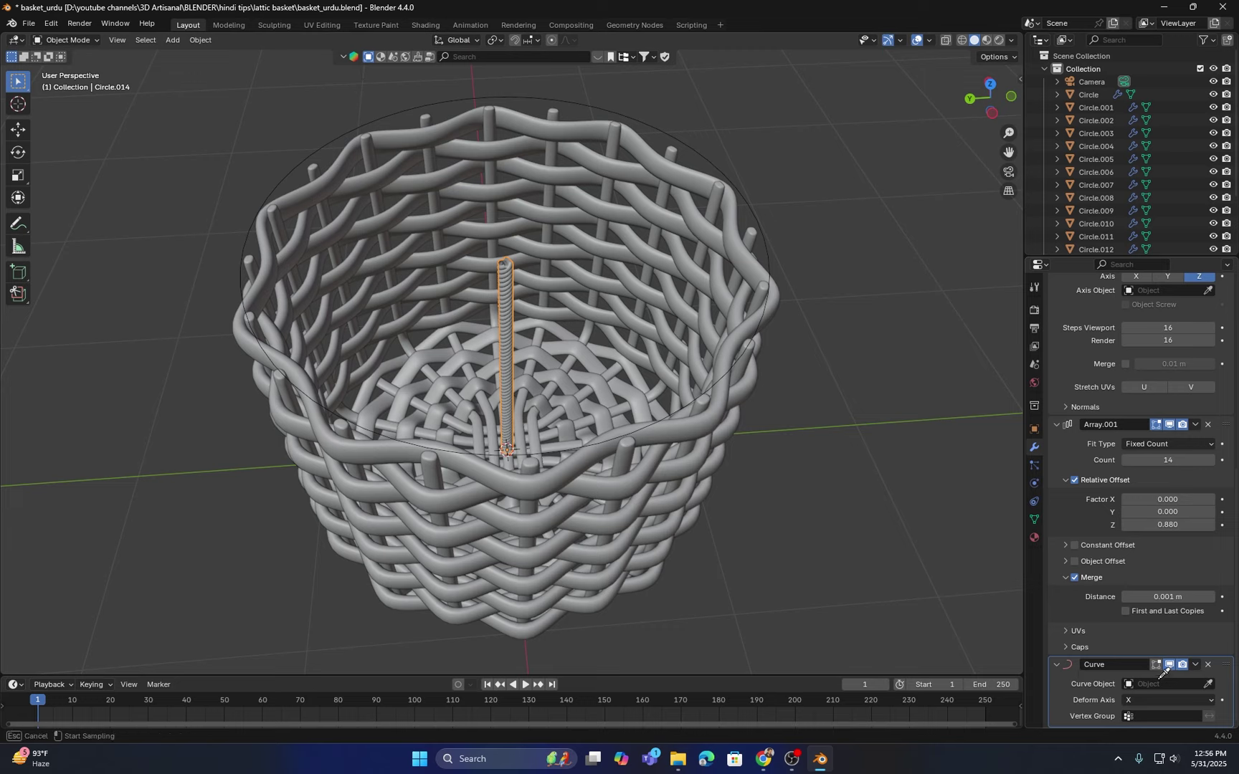
{"action": "left_click", "coordinate": [752, 202]}
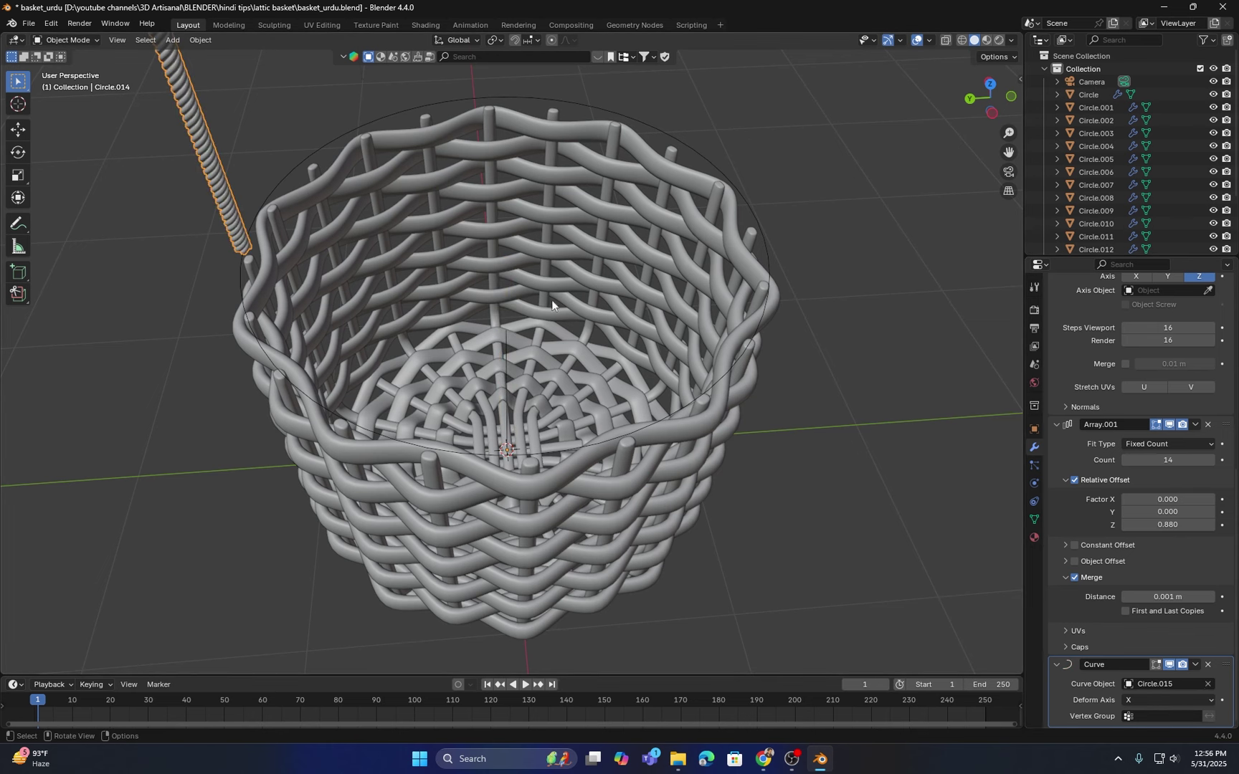
{"action": "middle_click_drag", "start_coordinate": [552, 300], "coordinate": [530, 367]}
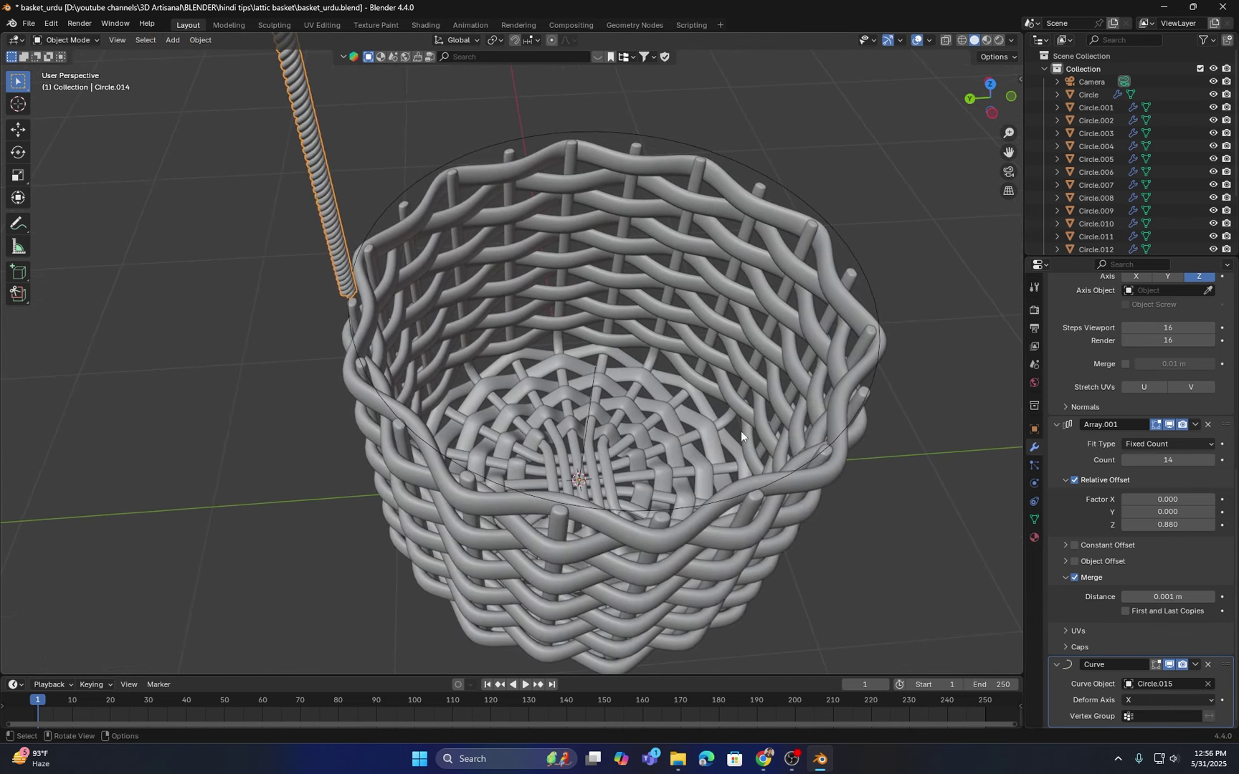
Step: Try Y as the deform axis of the rope's Curve modifier
{"action": "left_click", "coordinate": [1175, 700]}
{"action": "left_click", "coordinate": [1141, 630]}
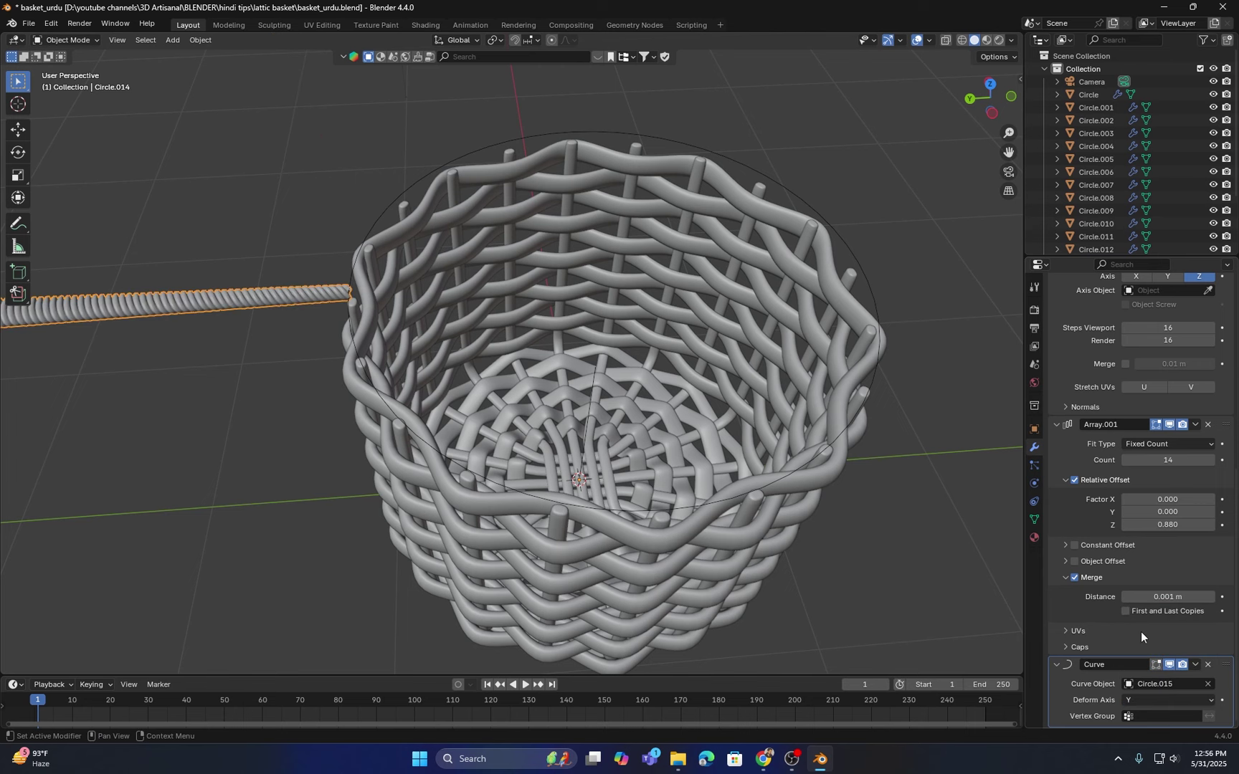
{"action": "scroll", "coordinate": [574, 445], "scroll_direction": "down", "scroll_amount": 4}
{"action": "scroll", "coordinate": [459, 407], "scroll_direction": "up", "scroll_amount": 3}
Step: Set the Curve modifier's deform axis to Z so the rope follows the rim circle
{"action": "left_click", "coordinate": [1153, 700]}
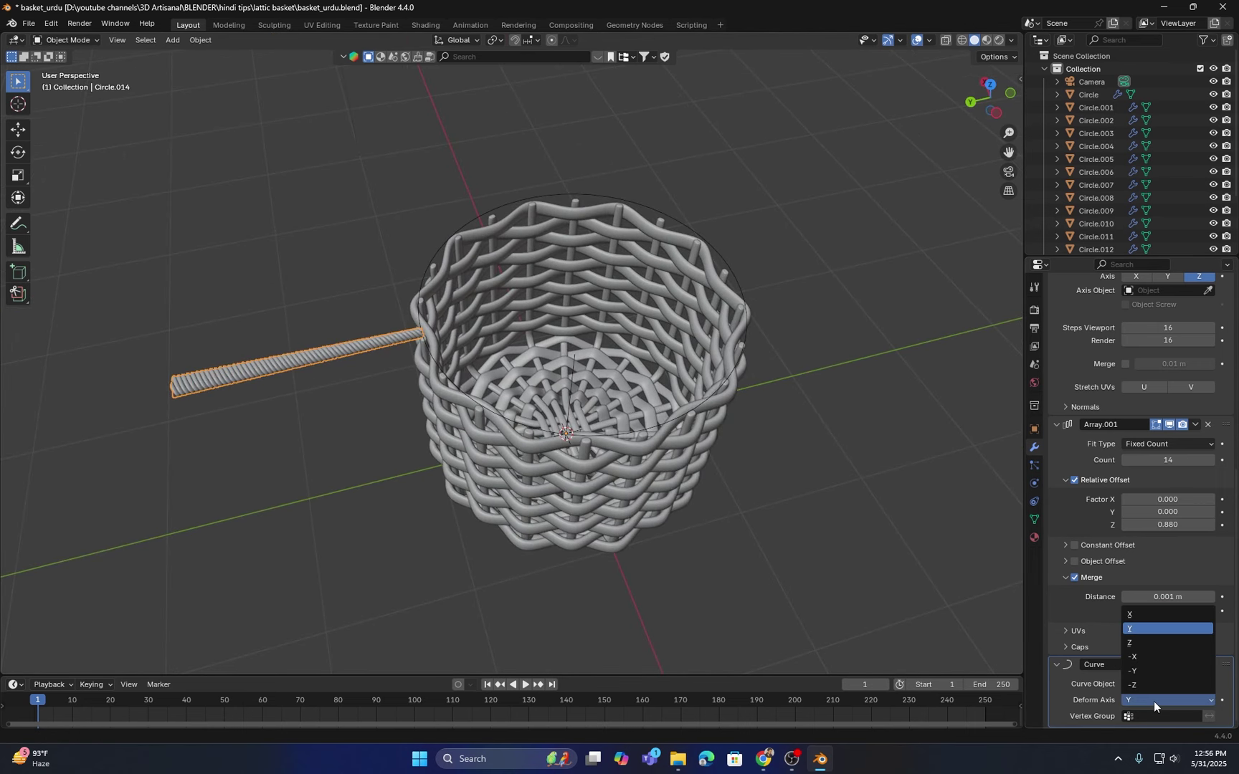
{"action": "left_click", "coordinate": [1133, 645]}
{"action": "middle_click_drag", "start_coordinate": [418, 238], "coordinate": [458, 220]}
{"action": "scroll", "coordinate": [448, 272], "scroll_direction": "up", "scroll_amount": 5}
{"action": "scroll", "coordinate": [449, 271], "scroll_direction": "down", "scroll_amount": 2}
{"action": "scroll", "coordinate": [442, 231], "scroll_direction": "up", "scroll_amount": 2}
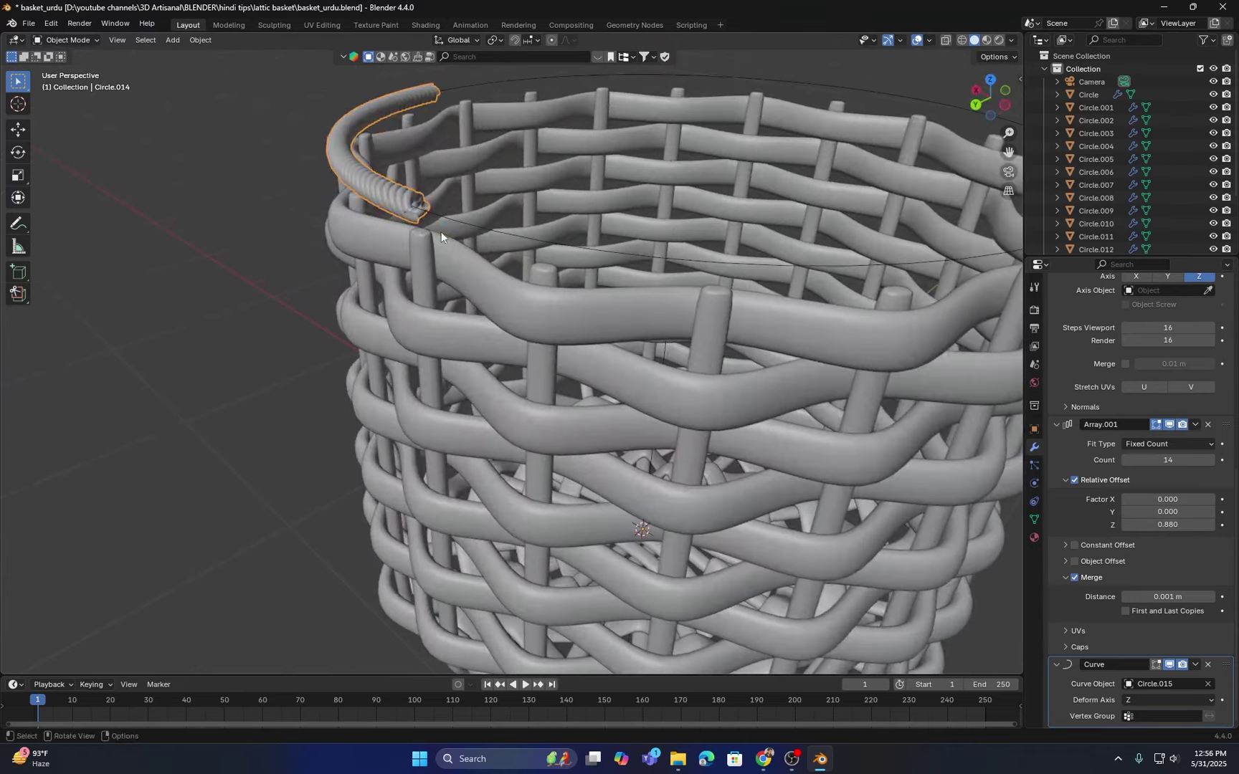
Step: Extend the rope along the rim by raising the second Array modifier's count to 37
{"action": "left_click", "coordinate": [1210, 461]}
{"action": "left_click", "coordinate": [1210, 462]}
{"action": "left_click", "coordinate": [1210, 462]}
{"action": "left_click", "coordinate": [1210, 461]}
{"action": "left_click", "coordinate": [1211, 461]}
{"action": "left_click", "coordinate": [1210, 462]}
{"action": "left_click", "coordinate": [1210, 462]}
{"action": "left_click", "coordinate": [1210, 461]}
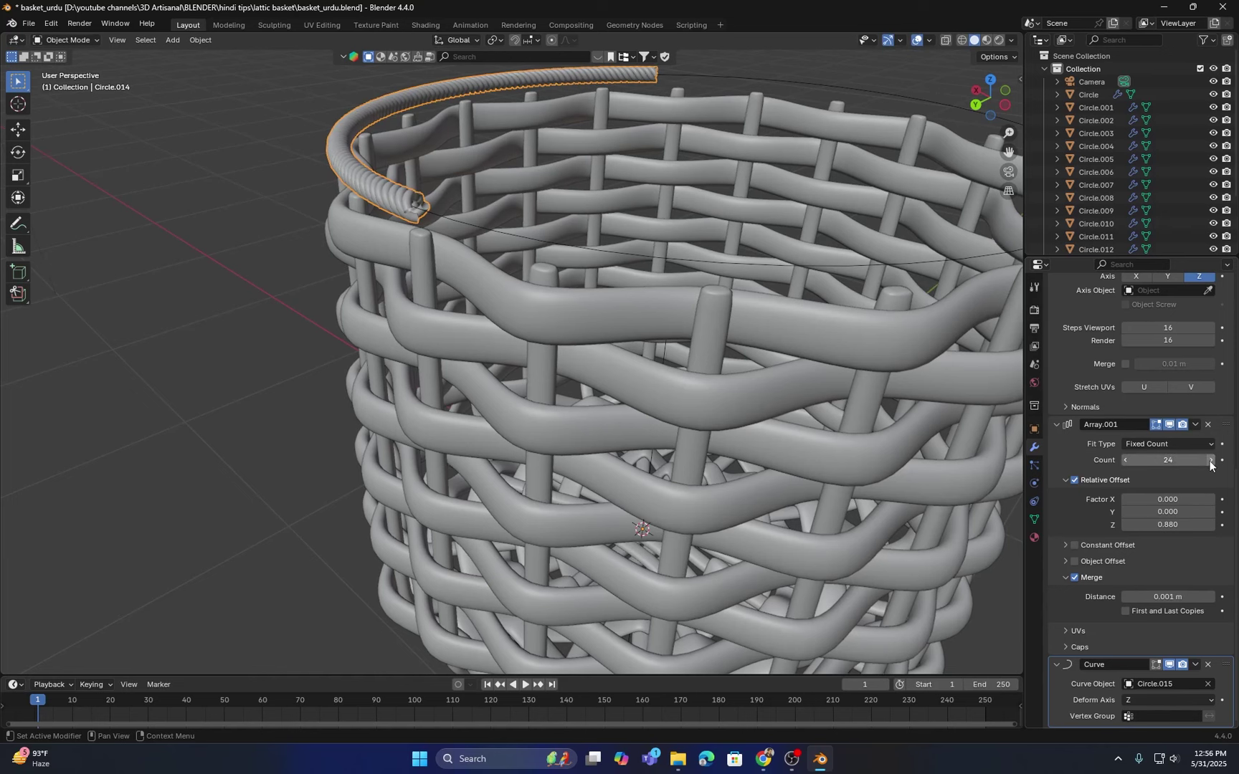
{"action": "left_click", "coordinate": [1210, 462]}
{"action": "left_click", "coordinate": [1210, 462]}
{"action": "left_click", "coordinate": [1210, 462]}
{"action": "left_click", "coordinate": [1211, 461]}
{"action": "left_click", "coordinate": [1210, 461]}
{"action": "left_click", "coordinate": [1210, 462]}
{"action": "left_click", "coordinate": [1210, 461]}
{"action": "left_click", "coordinate": [1210, 462]}
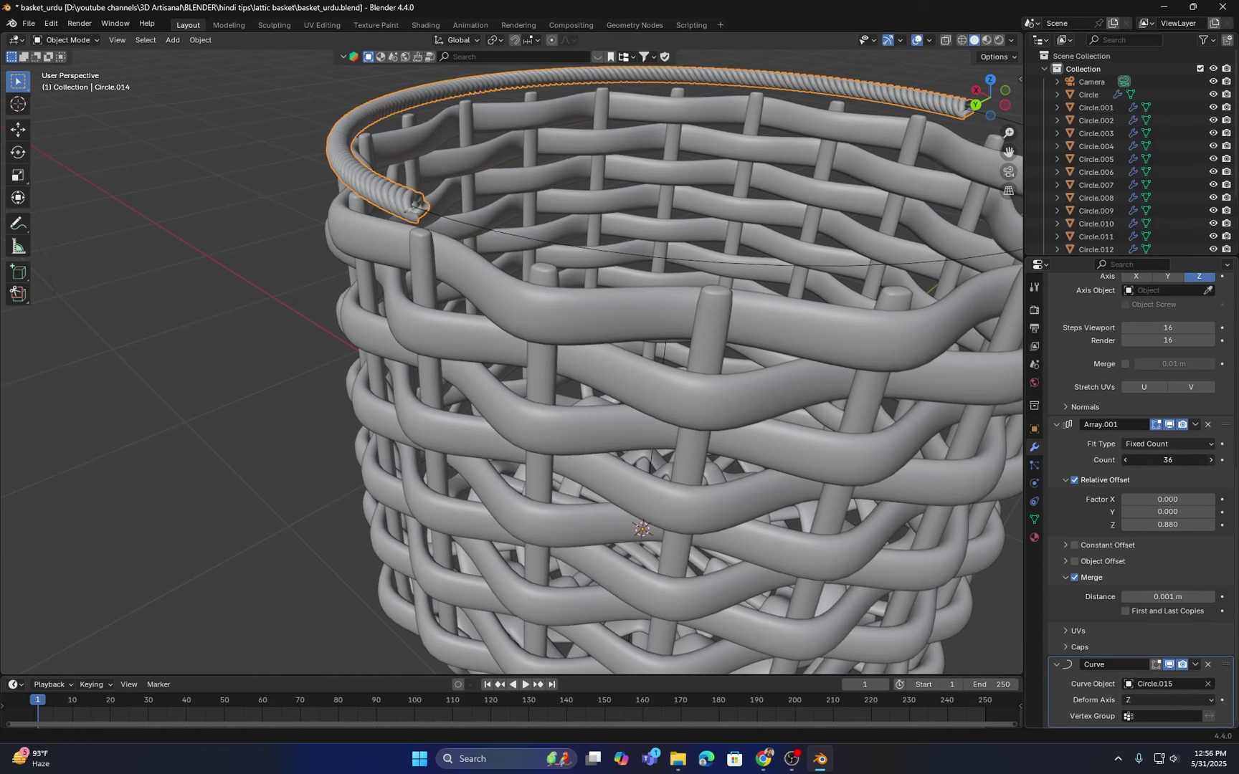
{"action": "left_click", "coordinate": [1210, 462]}
{"action": "scroll", "coordinate": [659, 375], "scroll_direction": "down", "scroll_amount": 3}
{"action": "middle_click_drag", "start_coordinate": [658, 376], "coordinate": [521, 406]}
{"action": "scroll", "coordinate": [592, 317], "scroll_direction": "up", "scroll_amount": 3}
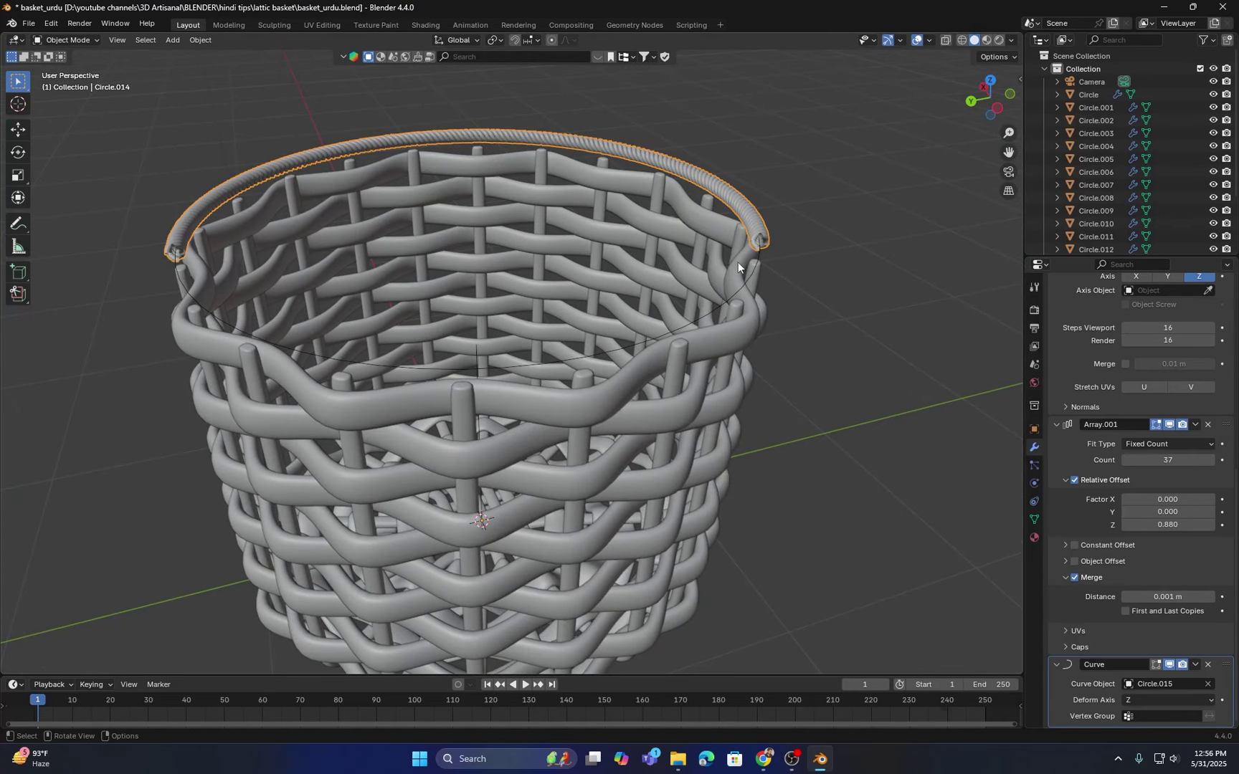
Step: Try to scale the twisted rope up slightly around its origin
{"action": "key", "text": "s"}
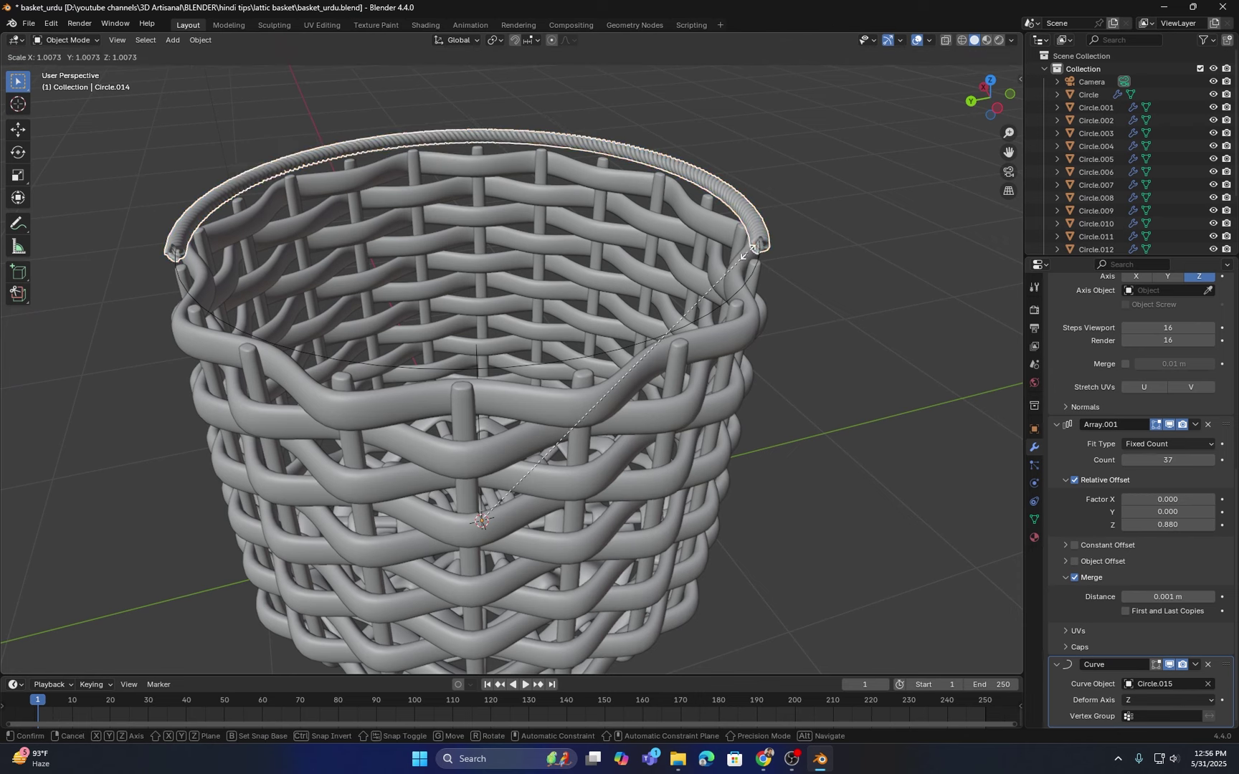
{"action": "left_click", "coordinate": [771, 221]}
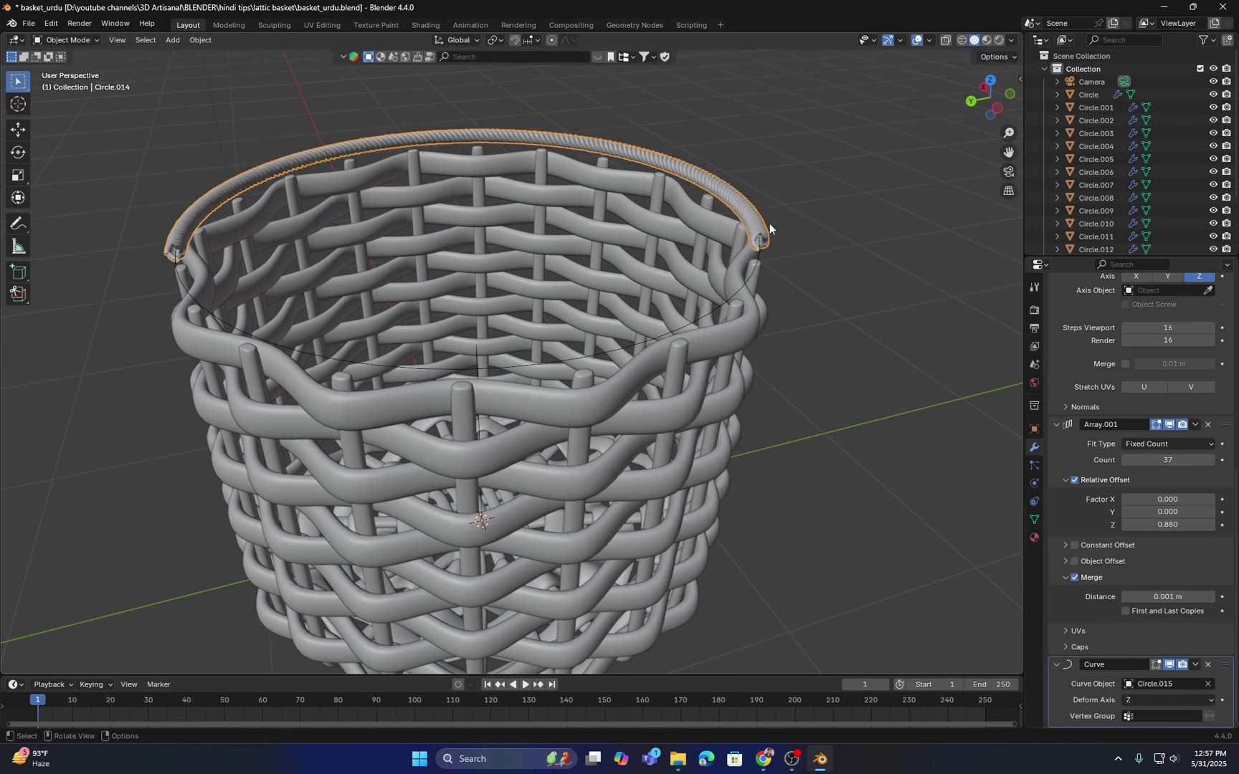
{"action": "scroll", "coordinate": [1165, 436], "scroll_direction": "up", "scroll_amount": 6}
{"action": "scroll", "coordinate": [1133, 488], "scroll_direction": "up", "scroll_amount": 4}
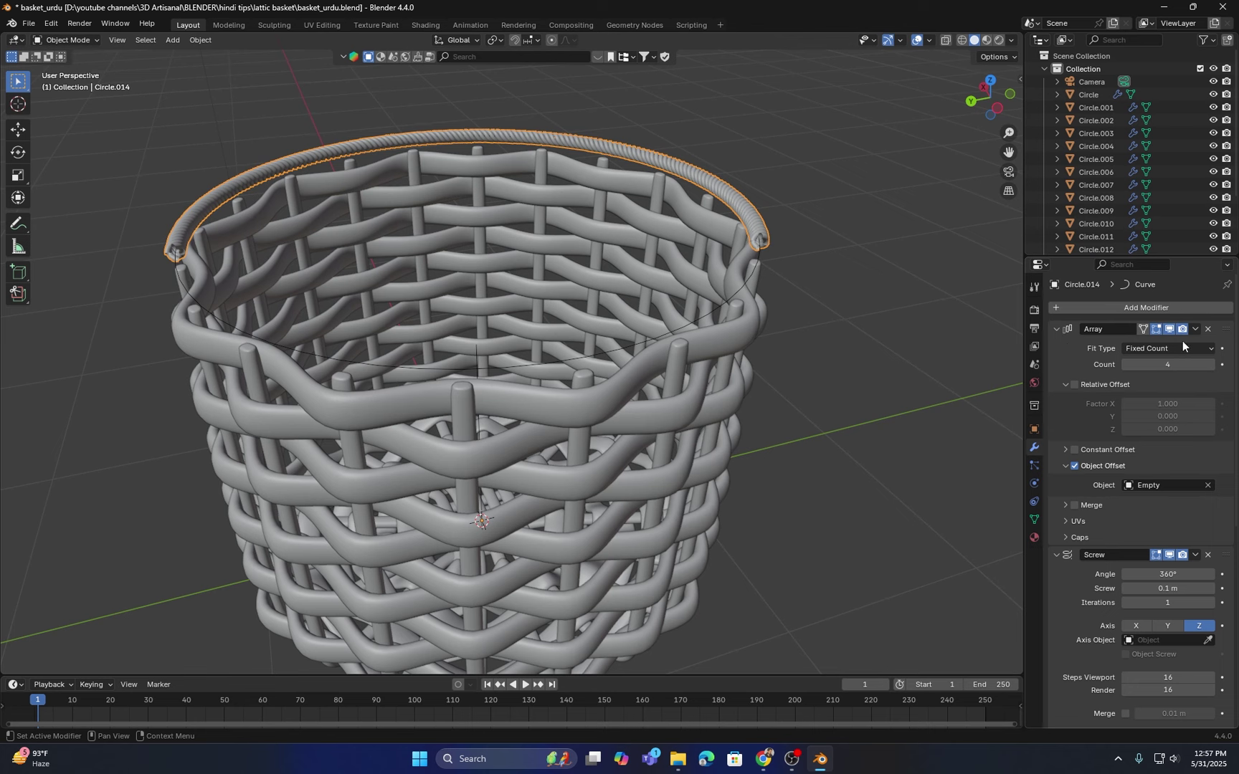
Step: Apply the first Array modifier of the rim rope and scale the rope up by about 1.38
{"action": "left_click", "coordinate": [1197, 331]}
{"action": "left_click", "coordinate": [1146, 345]}
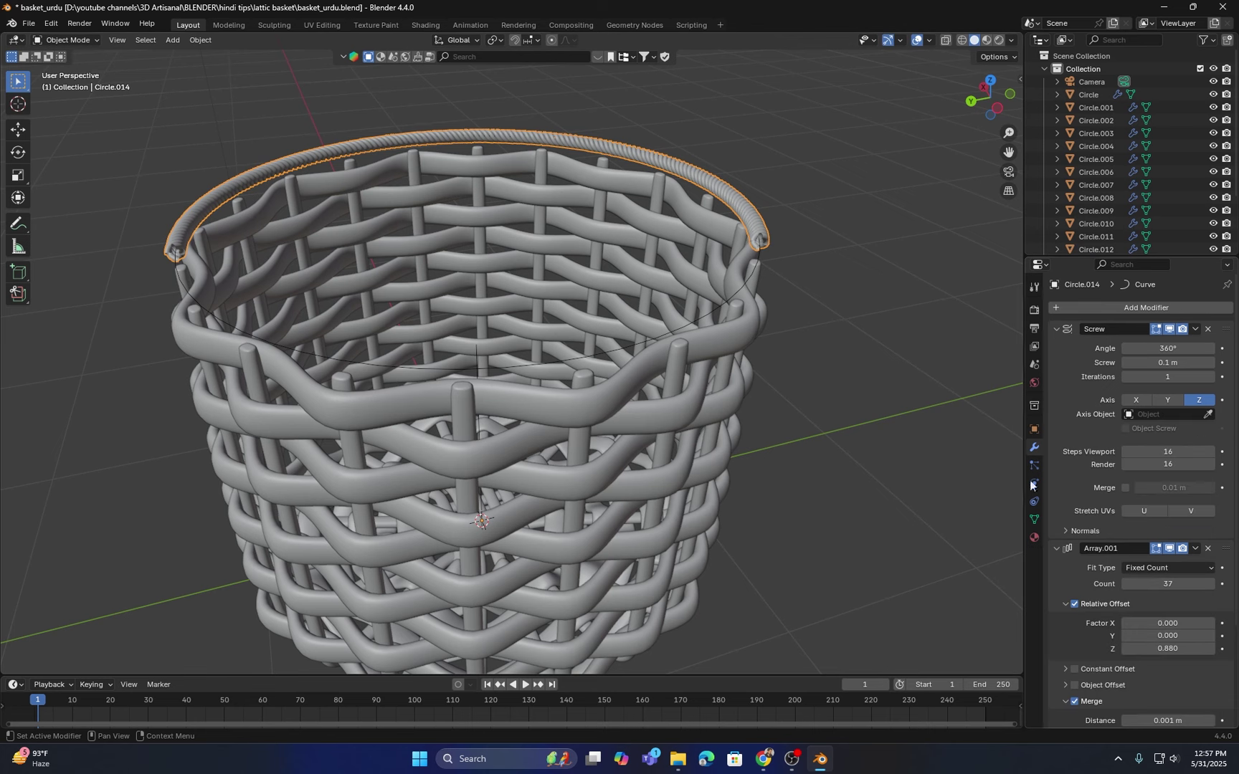
{"action": "key", "text": "s"}
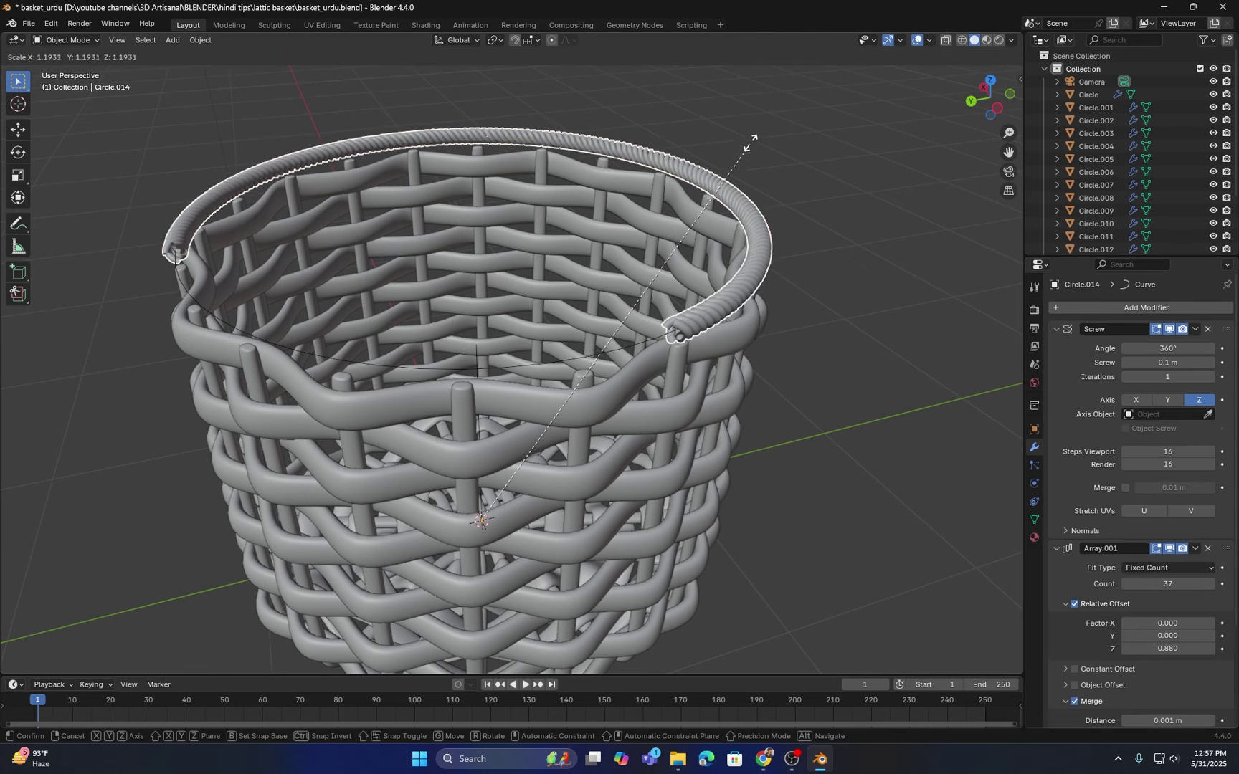
{"action": "left_click", "coordinate": [787, 88]}
{"action": "middle_click_drag", "start_coordinate": [632, 252], "coordinate": [635, 312]}
{"action": "scroll", "coordinate": [638, 314], "scroll_direction": "up", "scroll_amount": 4}
Step: Enlarge the rim rope further with two uniform scalings of about 1.089 and 1.049 to match the basket's width
{"action": "key", "text": "s"}
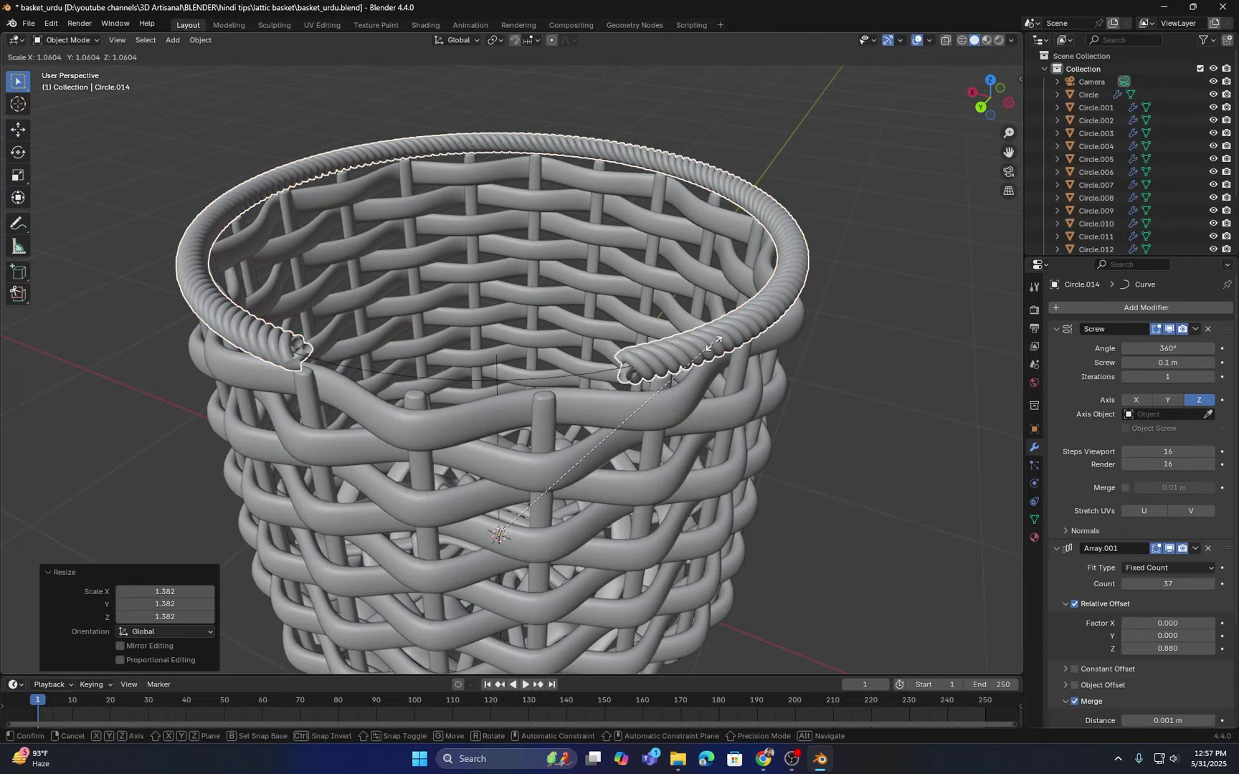
{"action": "left_click", "coordinate": [719, 340]}
{"action": "scroll", "coordinate": [660, 369], "scroll_direction": "down", "scroll_amount": 4}
{"action": "middle_click_drag", "start_coordinate": [659, 368], "coordinate": [712, 341]}
{"action": "scroll", "coordinate": [609, 309], "scroll_direction": "up", "scroll_amount": 2}
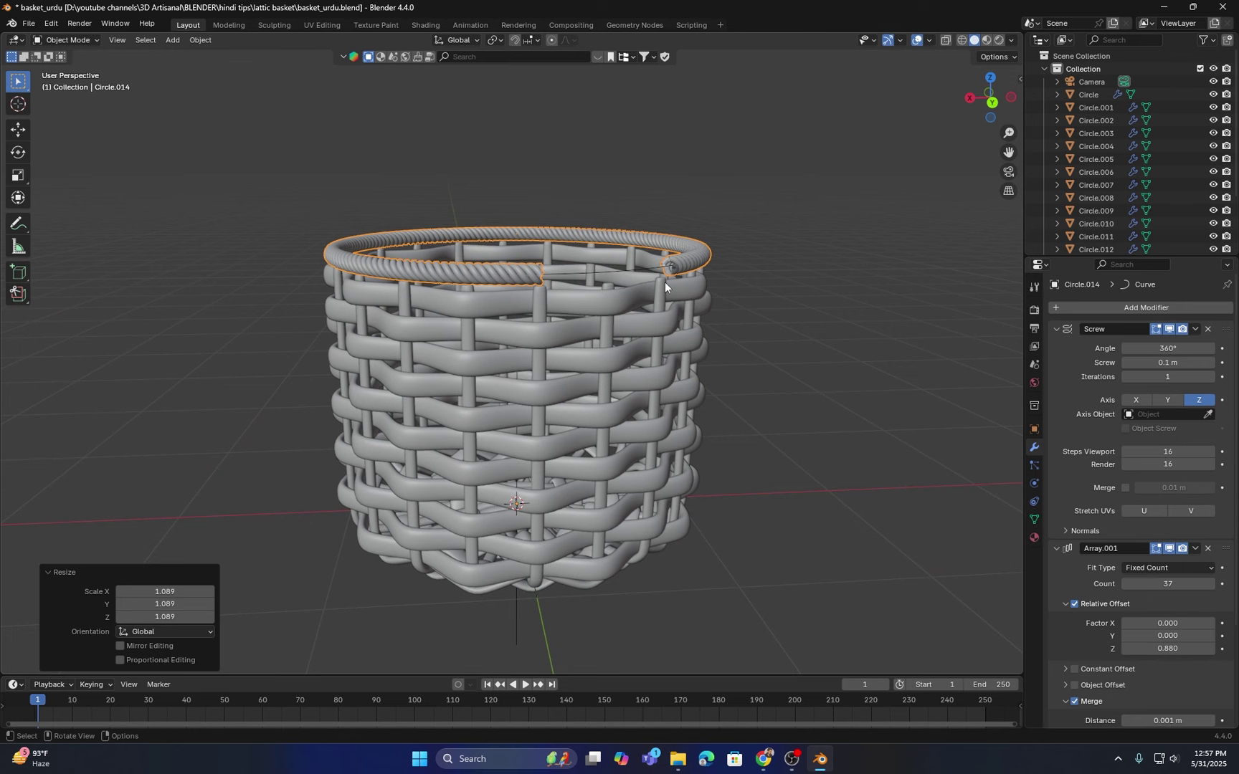
{"action": "key", "text": "s"}
{"action": "left_click", "coordinate": [642, 291]}
{"action": "middle_click_drag", "start_coordinate": [642, 292], "coordinate": [622, 332]}
{"action": "scroll", "coordinate": [623, 332], "scroll_direction": "up", "scroll_amount": 2}
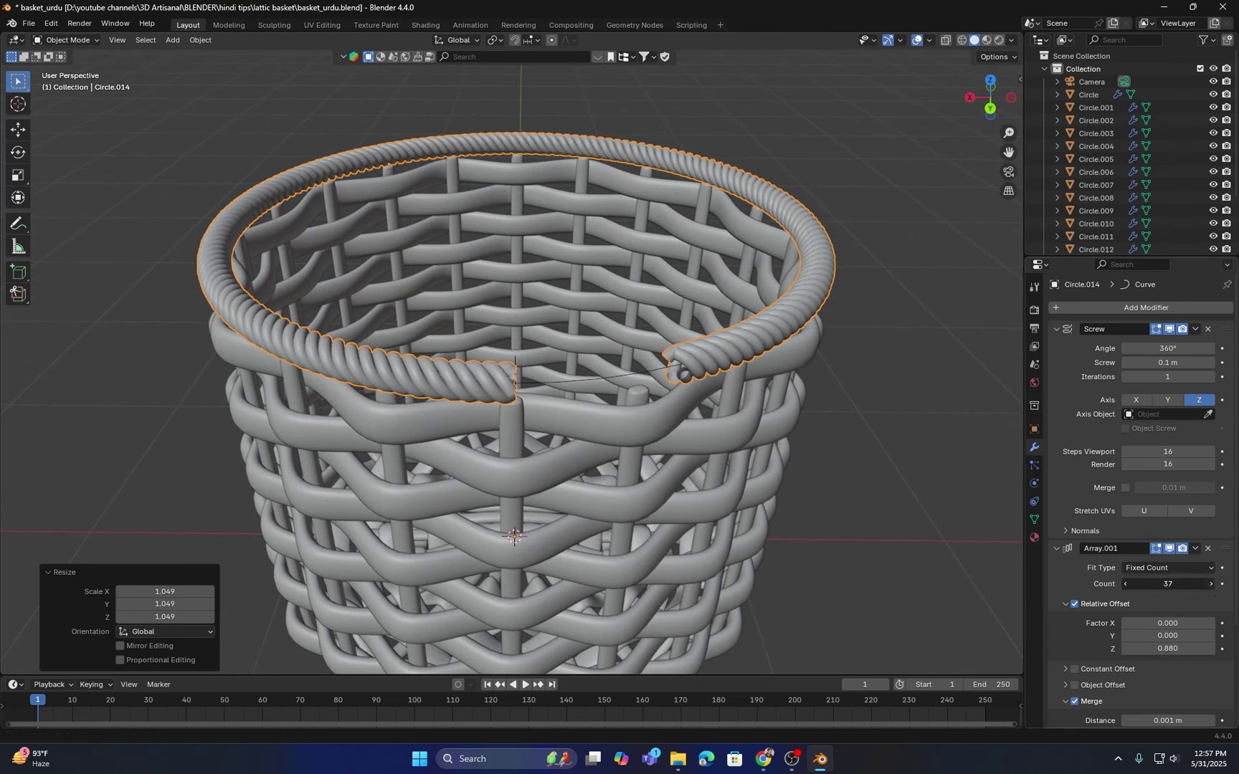
Step: Set the count of the rim rope's Array.001 modifier to 39
{"action": "left_click", "coordinate": [1210, 584]}
{"action": "left_click", "coordinate": [1210, 584]}
{"action": "left_click", "coordinate": [1210, 584]}
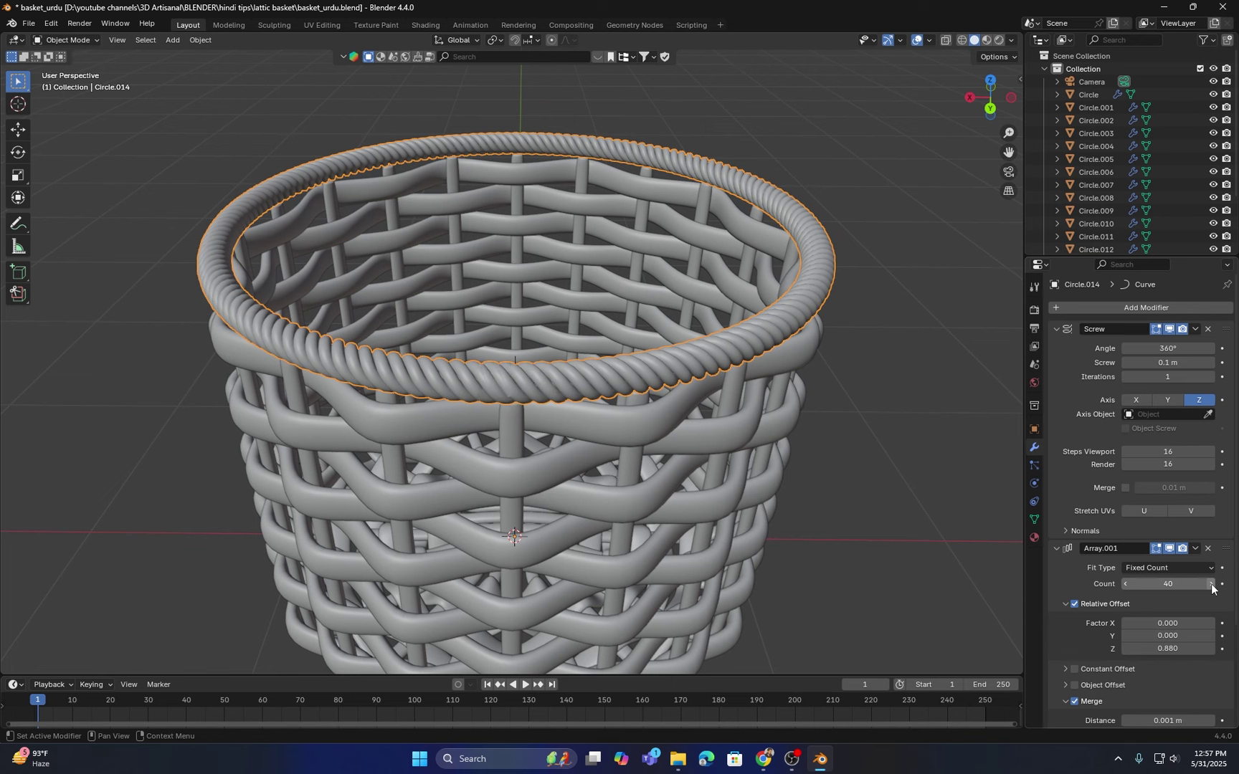
{"action": "left_click", "coordinate": [1128, 584]}
Step: Scale the rim rope up by about 1.014 to close the gap between its ends
{"action": "scroll", "coordinate": [608, 353], "scroll_direction": "up", "scroll_amount": 2}
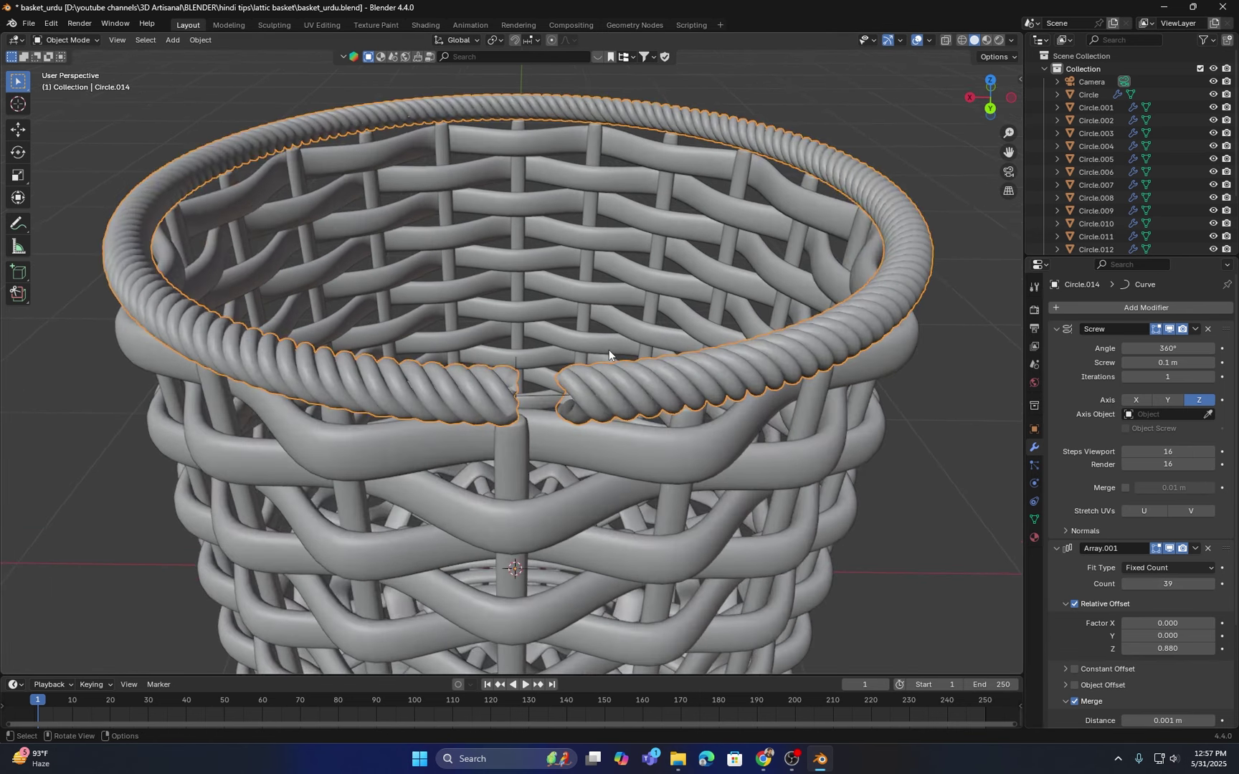
{"action": "key", "text": "s"}
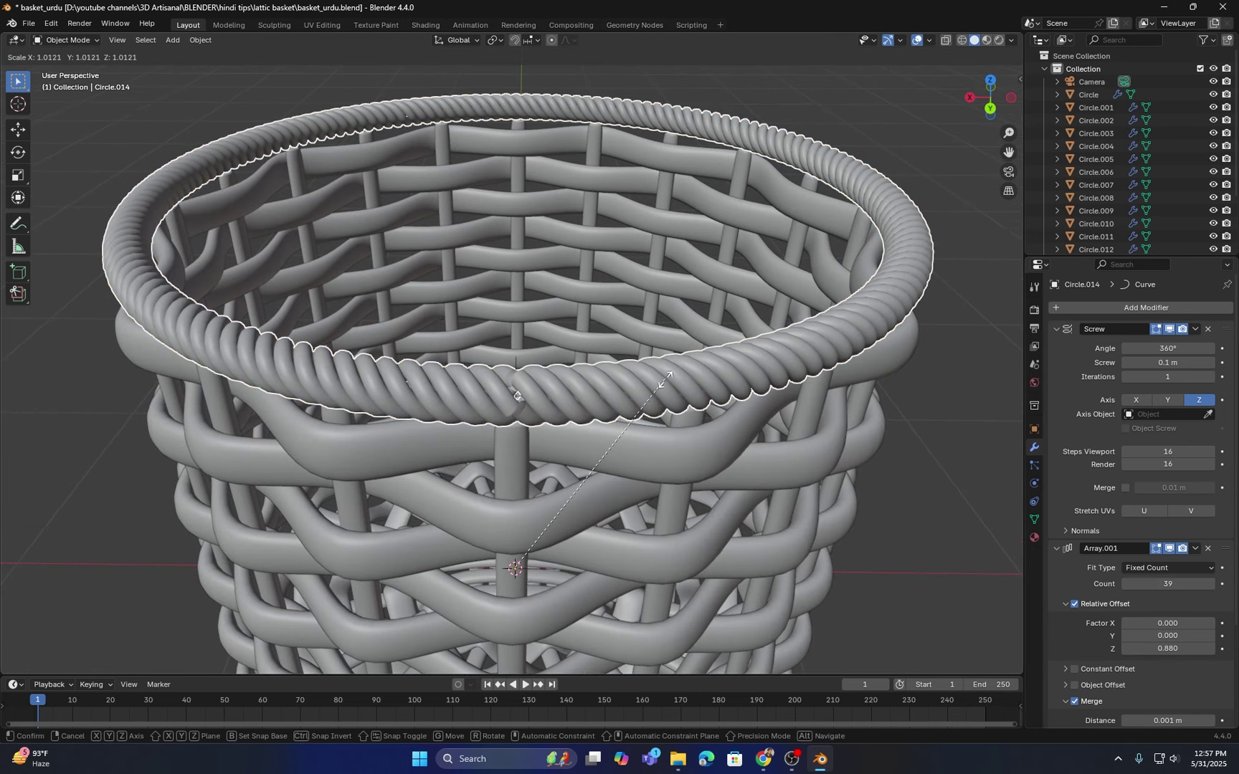
{"action": "left_click", "coordinate": [668, 376]}
{"action": "scroll", "coordinate": [495, 346], "scroll_direction": "down", "scroll_amount": 5}
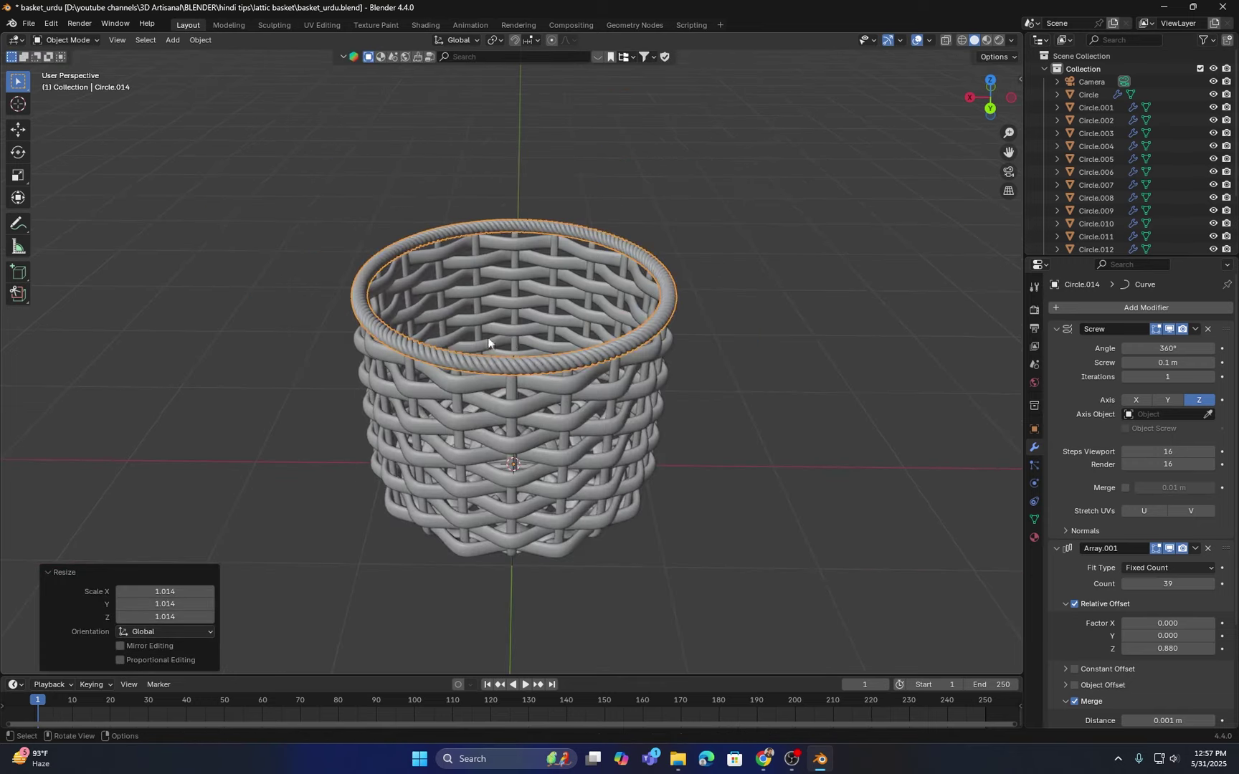
Step: Inspect the rope's seam and its fit on the basket's upper edge from several angles
{"action": "mouse_move", "coordinate": [492, 345]}
{"action": "middle_mouse_down"}
{"action": "mouse_move", "coordinate": [368, 337]}
{"action": "mouse_move", "coordinate": [501, 330]}
{"action": "middle_mouse_up"}
{"action": "scroll", "coordinate": [368, 337], "scroll_direction": "up", "scroll_amount": 5}
{"action": "scroll", "coordinate": [445, 328], "scroll_direction": "up", "scroll_amount": 3}
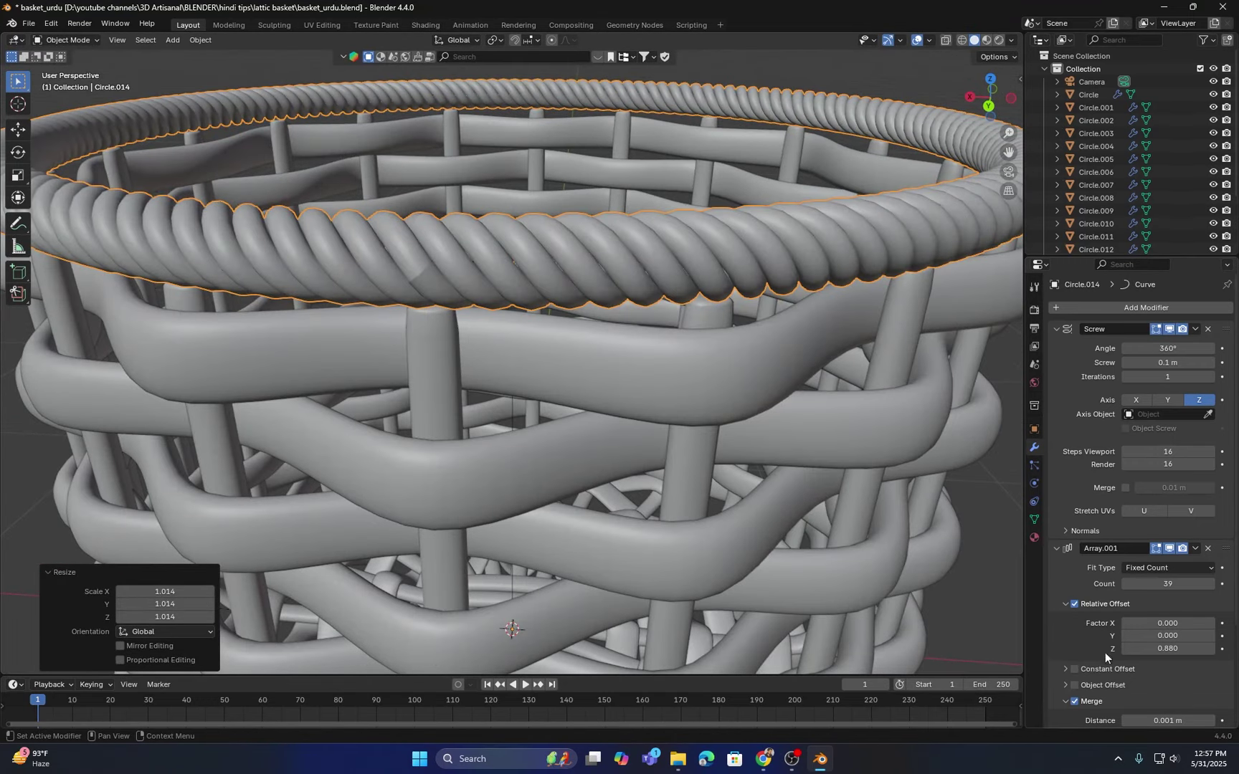
{"action": "scroll", "coordinate": [461, 300], "scroll_direction": "down", "scroll_amount": 6}
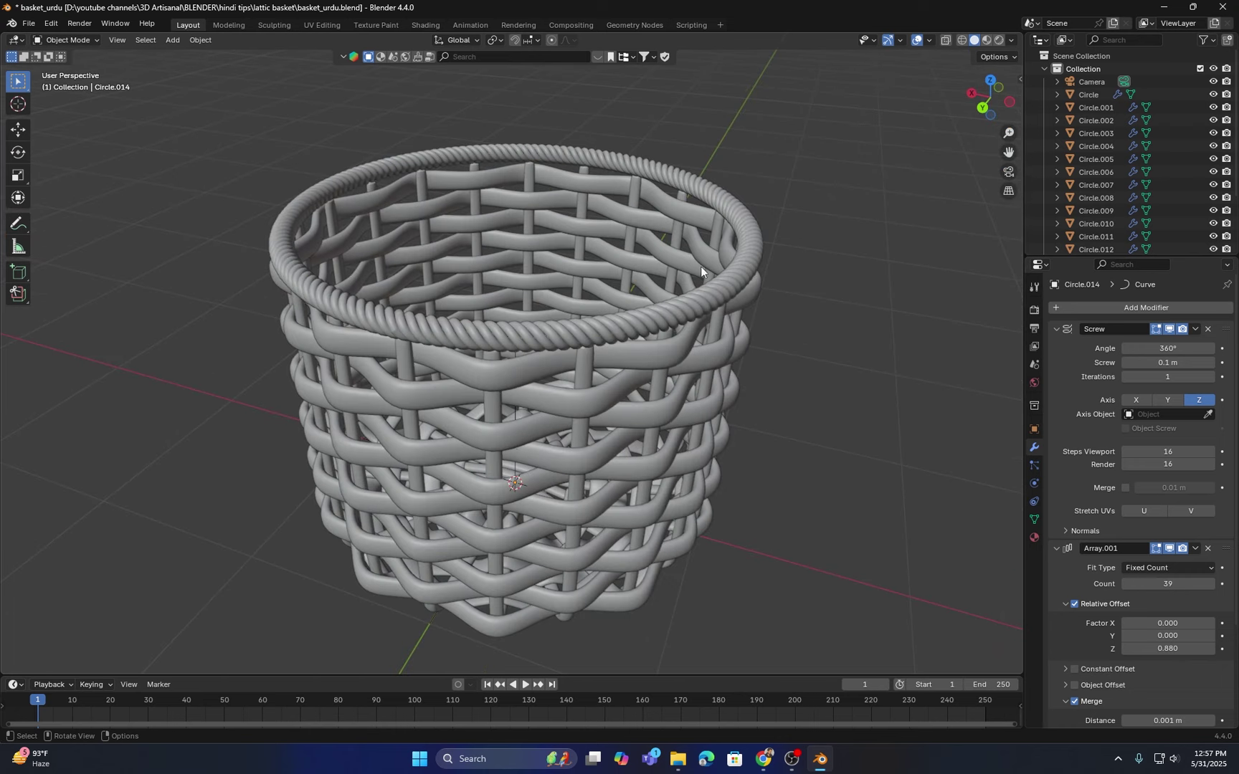
{"action": "middle_click_drag", "start_coordinate": [597, 393], "coordinate": [544, 376]}
{"action": "middle_click_drag", "start_coordinate": [544, 377], "coordinate": [529, 442], "text": "shift"}
{"action": "scroll", "coordinate": [498, 349], "scroll_direction": "up", "scroll_amount": 2}
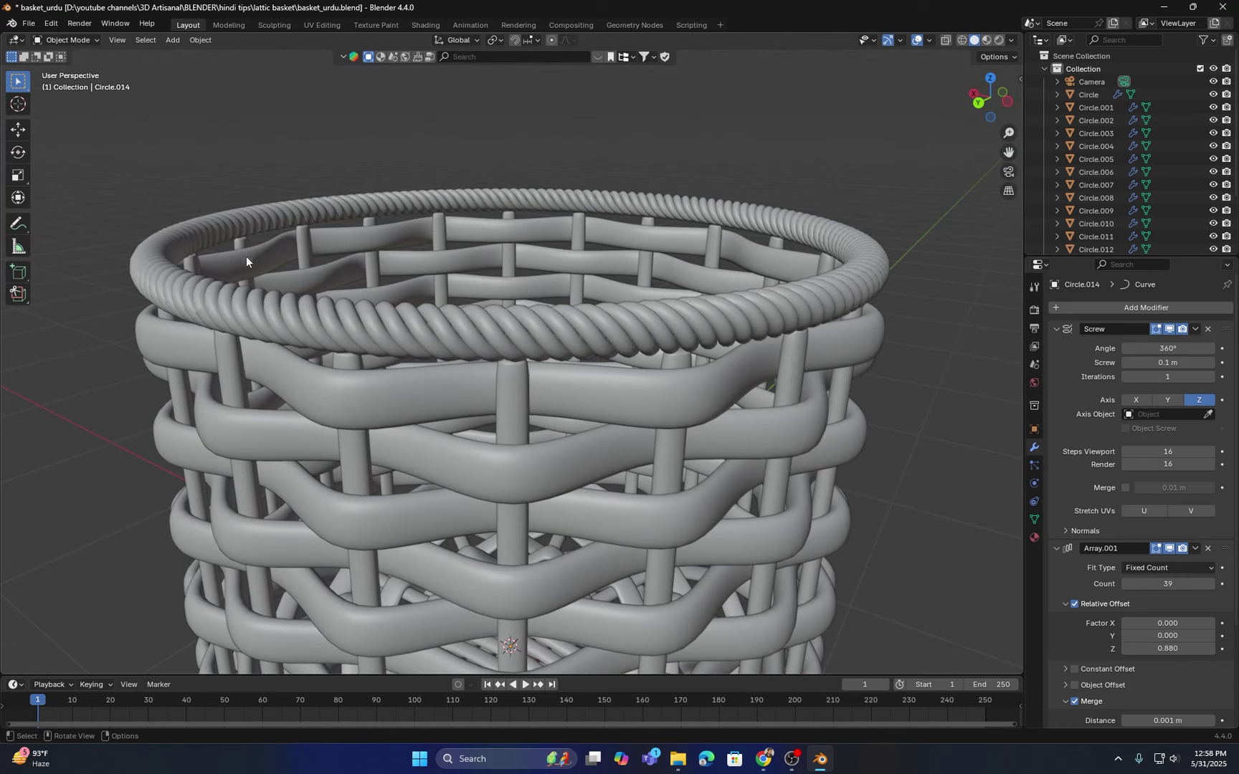
{"action": "middle_click_drag", "start_coordinate": [488, 357], "coordinate": [617, 208]}
Step: Select the rim rope and lower it about 0.025 m along Z onto the basket's upper edge
{"action": "key", "text": "b"}
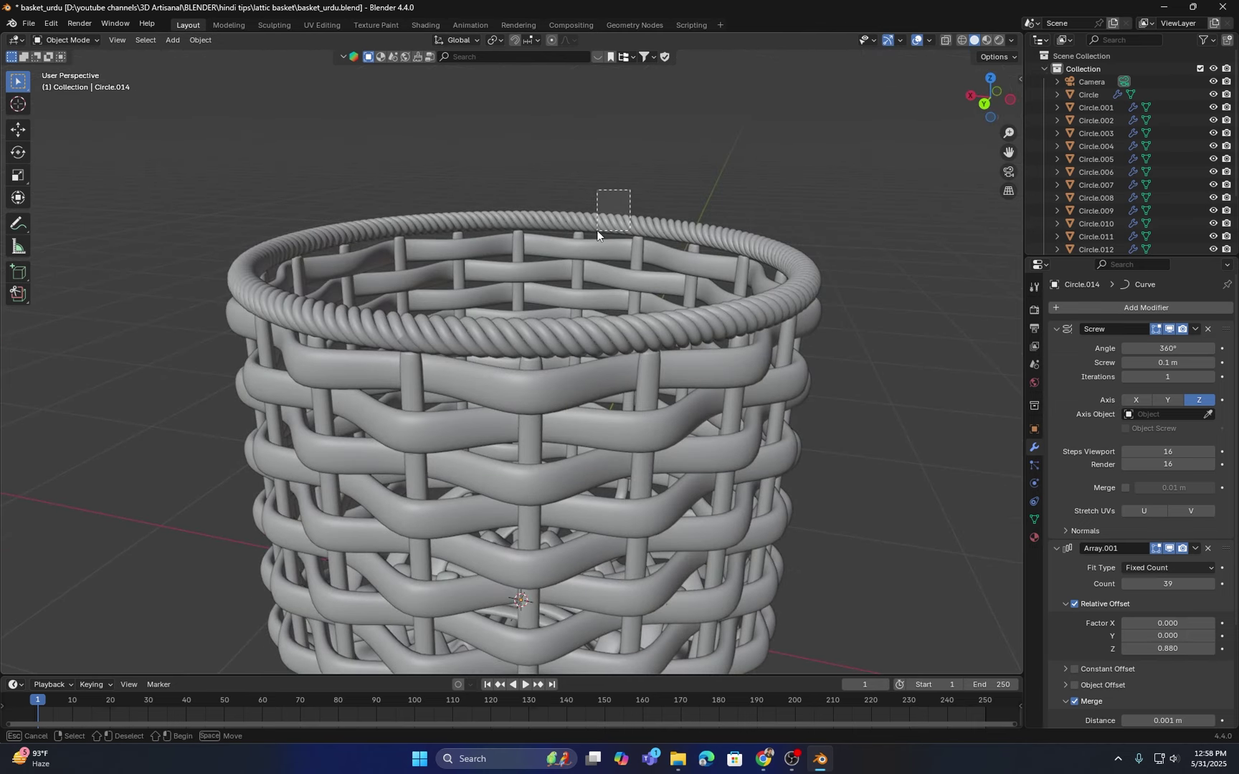
{"action": "left_click_drag", "start_coordinate": [597, 231], "coordinate": [599, 236]}
{"action": "middle_click_drag", "start_coordinate": [637, 288], "coordinate": [647, 266]}
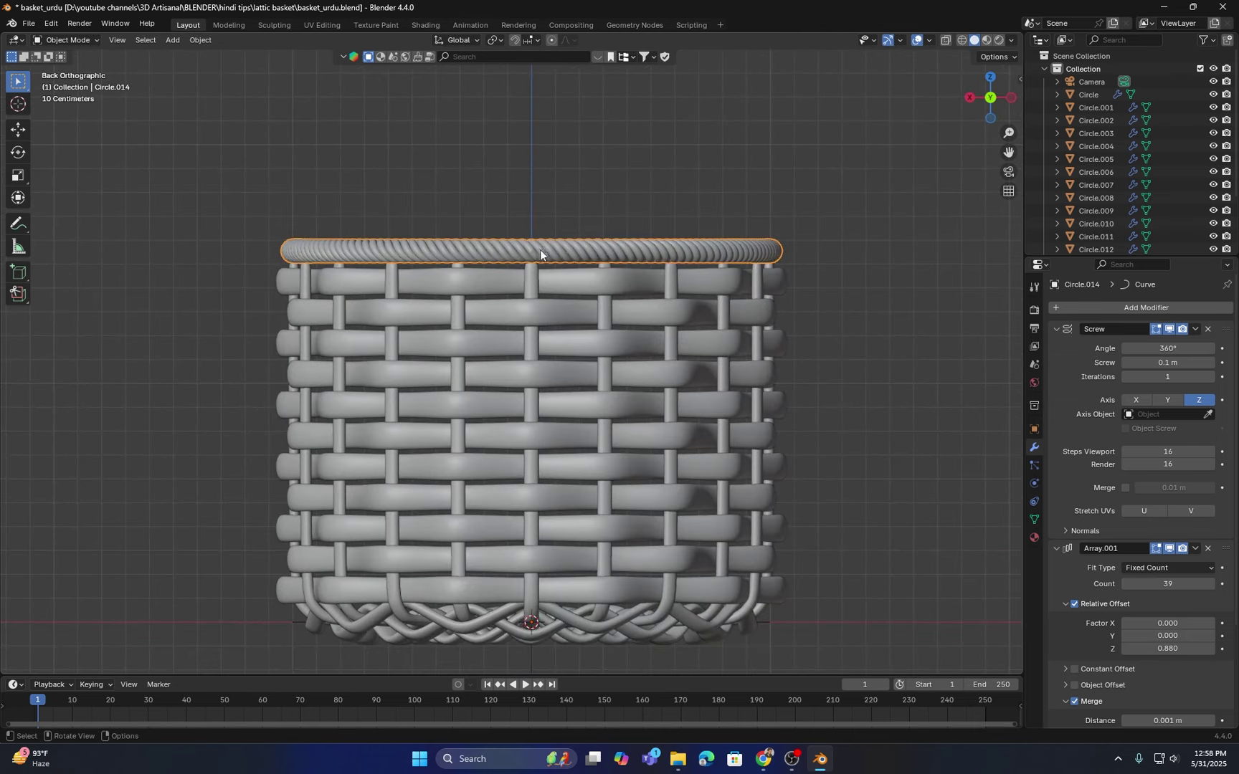
{"action": "scroll", "coordinate": [540, 250], "scroll_direction": "up", "scroll_amount": 3}
{"action": "key", "text": "g"}
{"action": "key", "text": "z"}
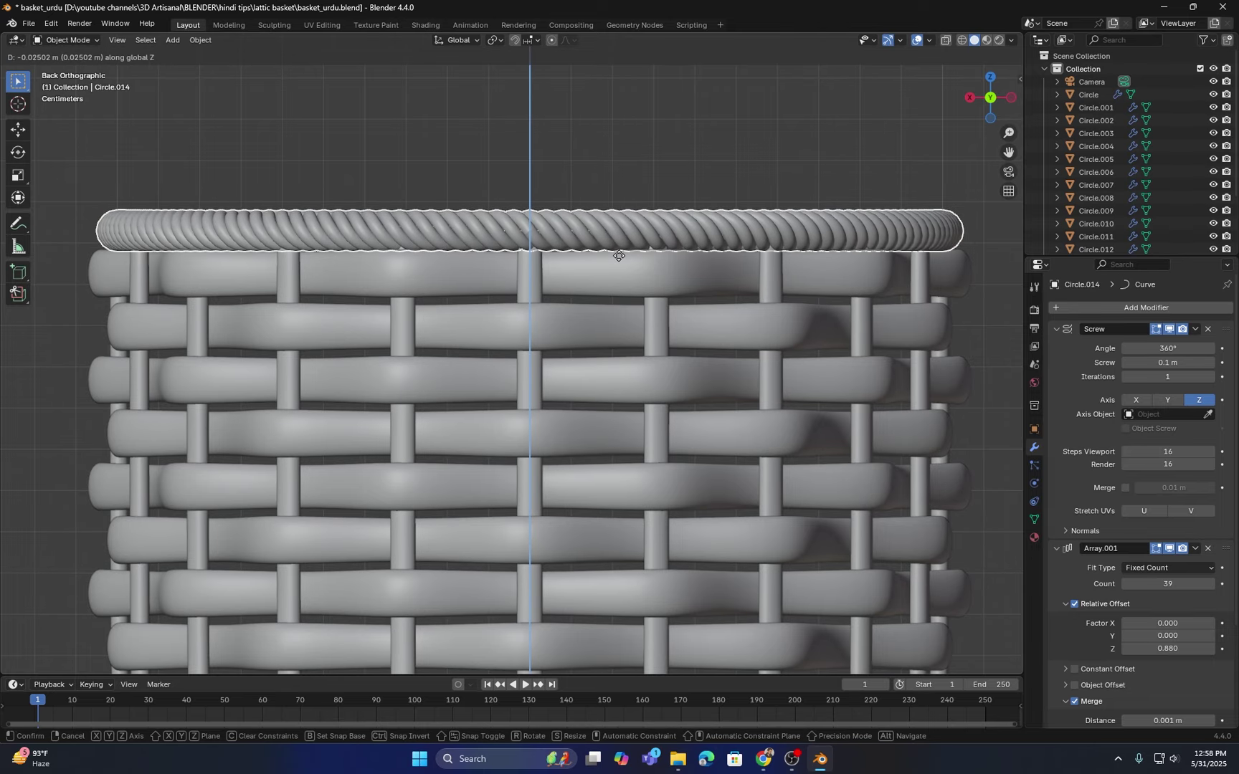
{"action": "left_click", "coordinate": [619, 255]}
{"action": "scroll", "coordinate": [597, 288], "scroll_direction": "down", "scroll_amount": 4}
{"action": "middle_click_drag", "start_coordinate": [598, 288], "coordinate": [656, 288]}
{"action": "scroll", "coordinate": [645, 273], "scroll_direction": "up", "scroll_amount": 5}
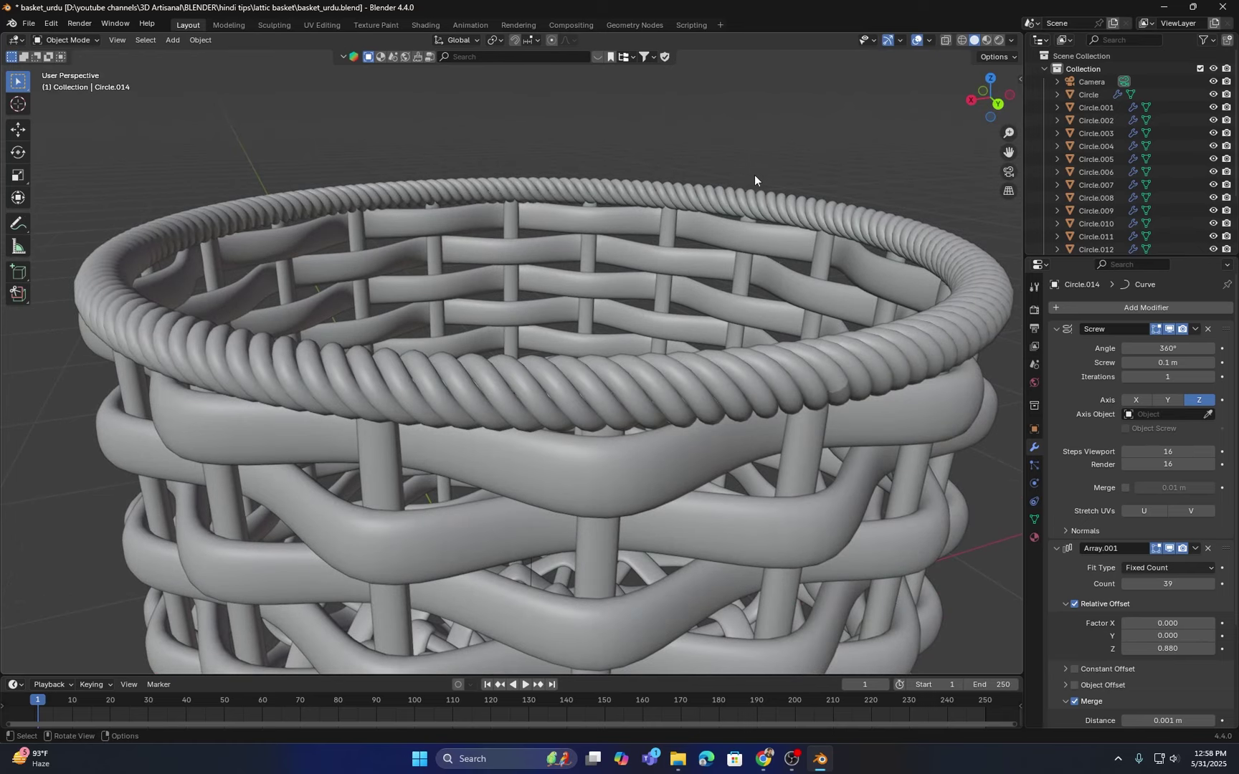
Step: Duplicate the rim rope and place the copy about 1.56 m lower along Z, at the basket's base
{"action": "left_click", "coordinate": [715, 206]}
{"action": "scroll", "coordinate": [714, 215], "scroll_direction": "down", "scroll_amount": 6}
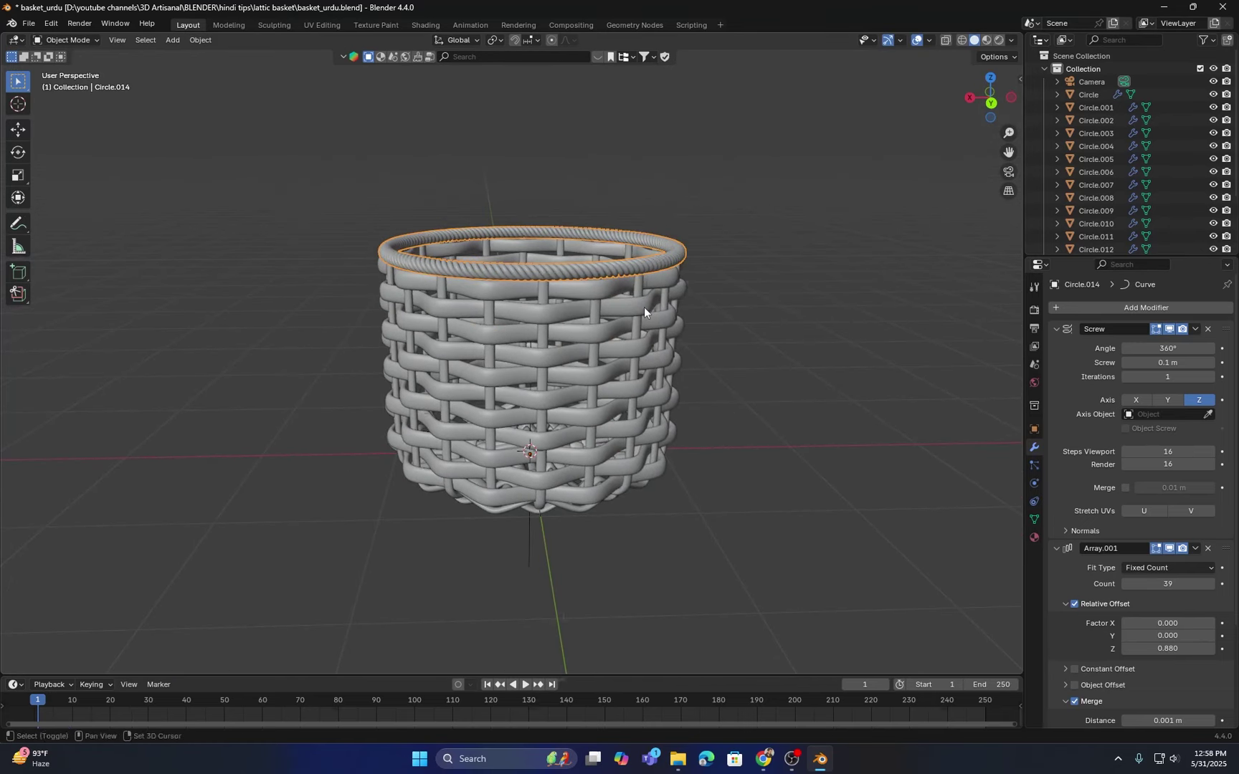
{"action": "key", "text": "shift+d"}
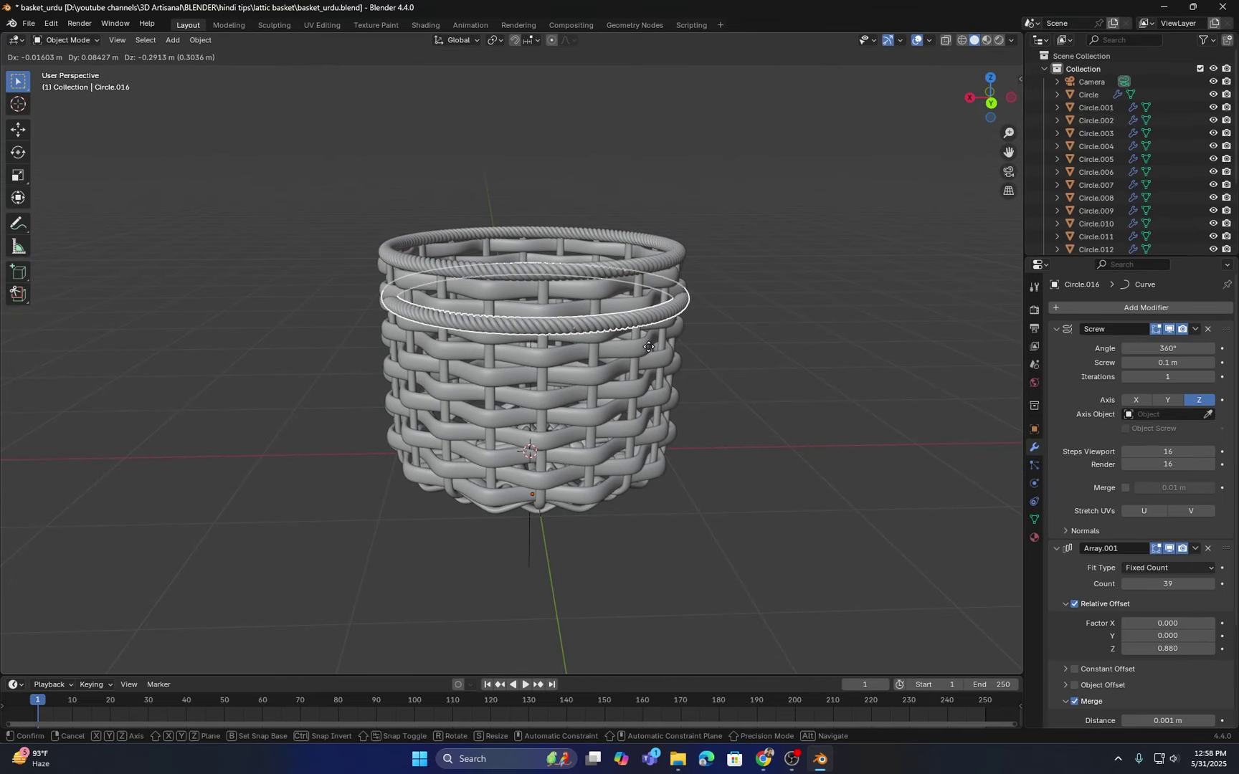
{"action": "key", "text": "z"}
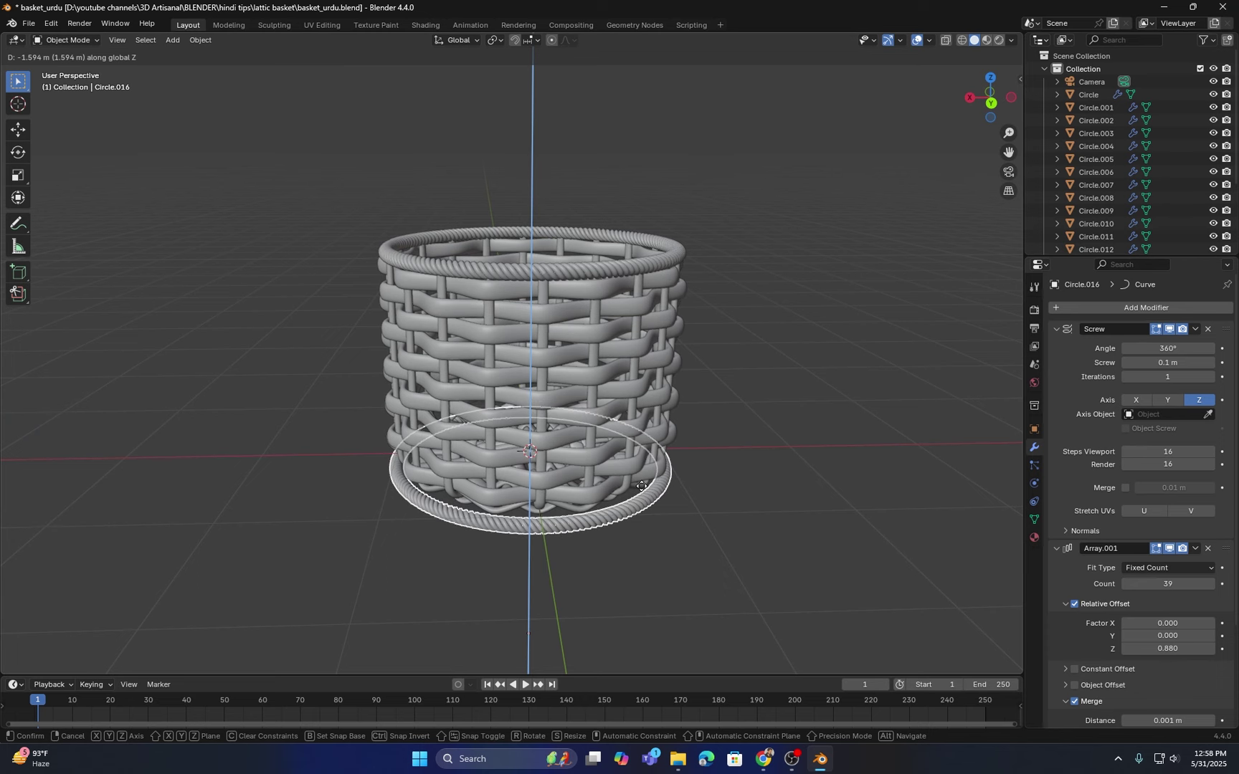
{"action": "left_click", "coordinate": [646, 470]}
{"action": "middle_click_drag", "start_coordinate": [645, 470], "coordinate": [577, 324]}
{"action": "scroll", "coordinate": [597, 439], "scroll_direction": "up", "scroll_amount": 4}
Step: Raise the bottom rope about 0.027 m along Z to fit against the basket's base
{"action": "key", "text": "g"}
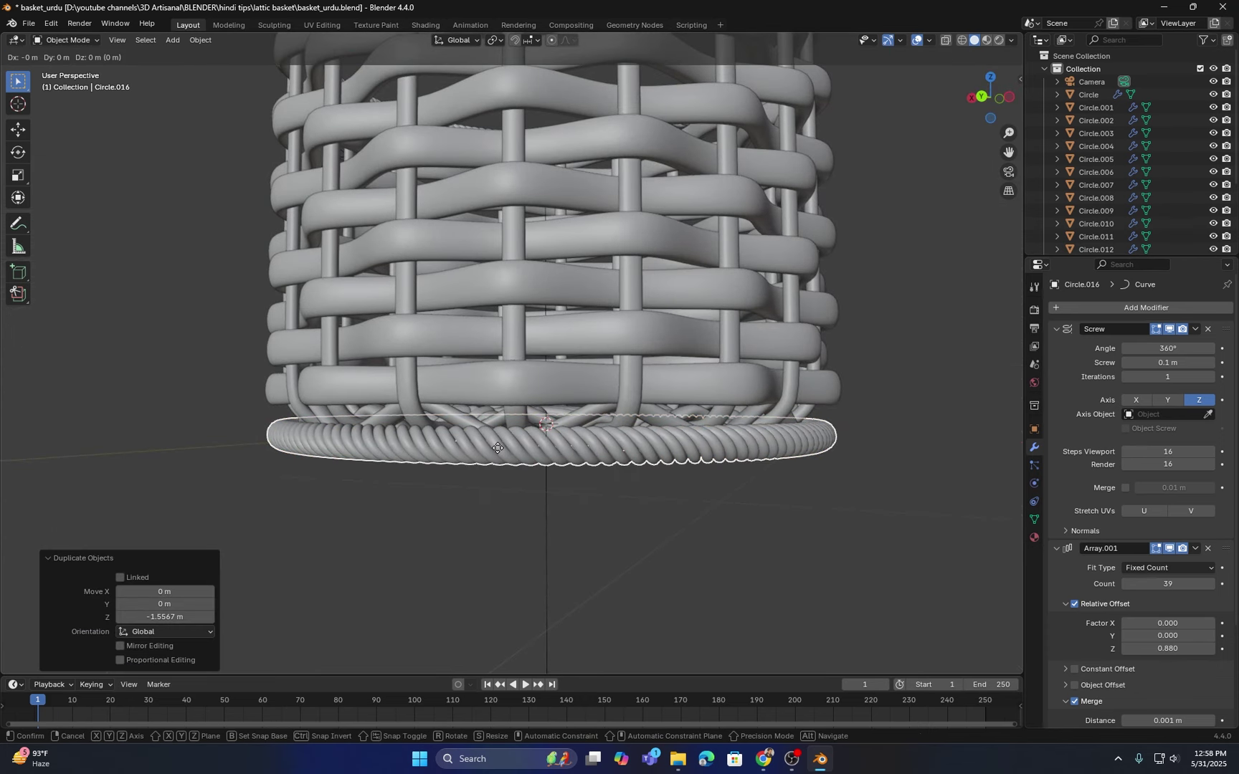
{"action": "key", "text": "z"}
{"action": "left_click", "coordinate": [552, 469]}
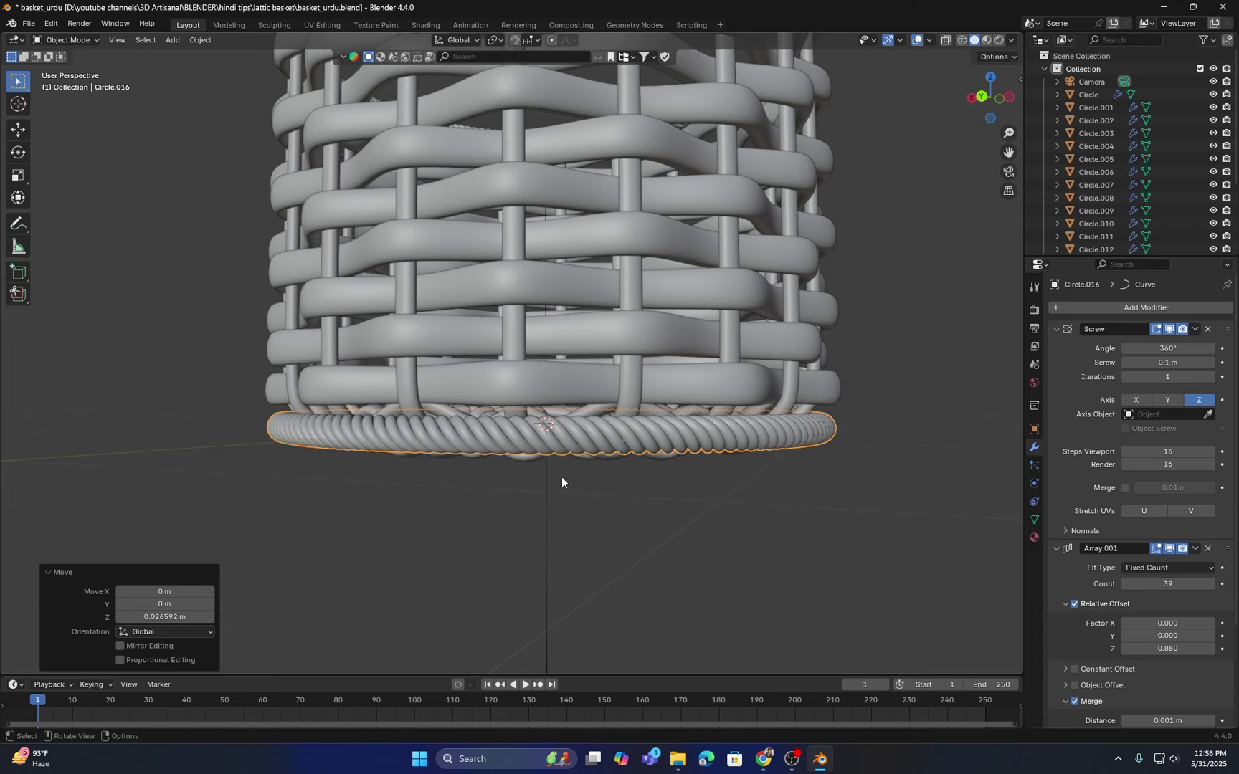
{"action": "middle_click_drag", "start_coordinate": [600, 425], "coordinate": [564, 481]}
{"action": "scroll", "coordinate": [550, 487], "scroll_direction": "down", "scroll_amount": 4}
{"action": "scroll", "coordinate": [564, 481], "scroll_direction": "up", "scroll_amount": 2}
{"action": "scroll", "coordinate": [668, 503], "scroll_direction": "up", "scroll_amount": 2}
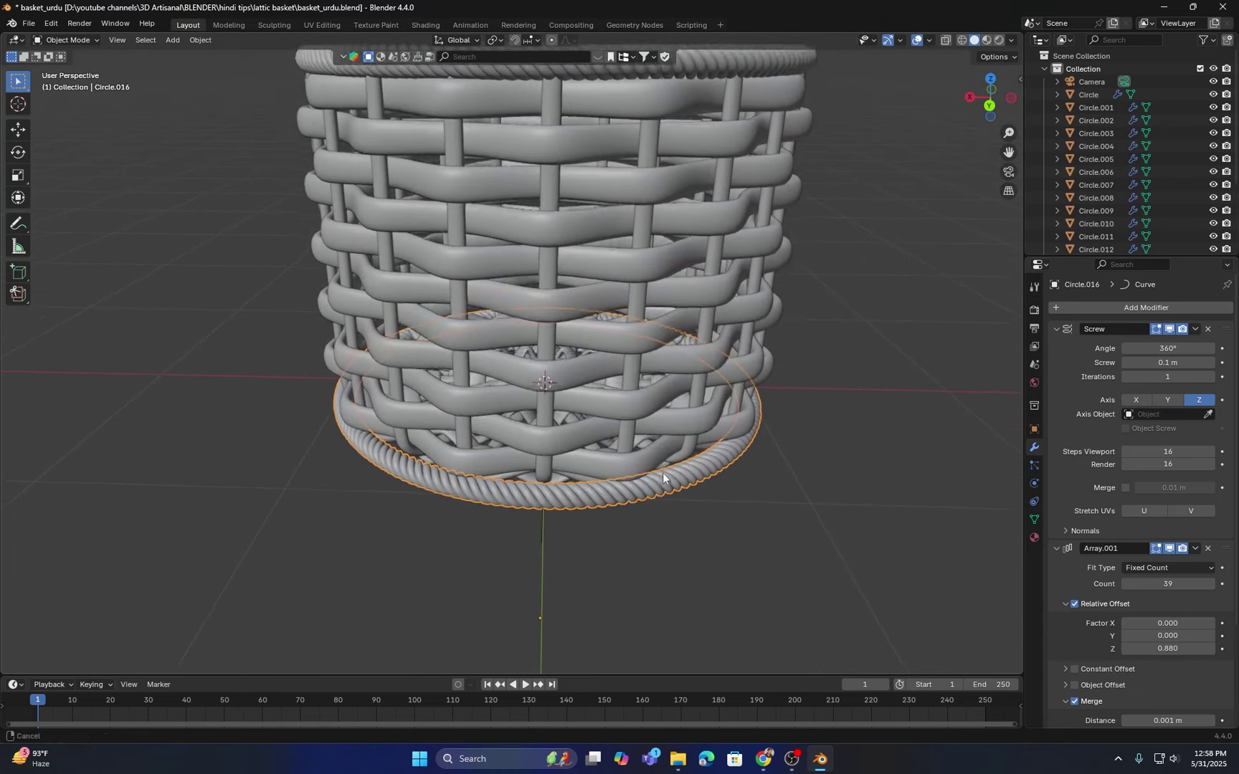
Step: Scale the bottom rope down slightly and set its Array.001 count to 41
{"action": "key", "text": "s"}
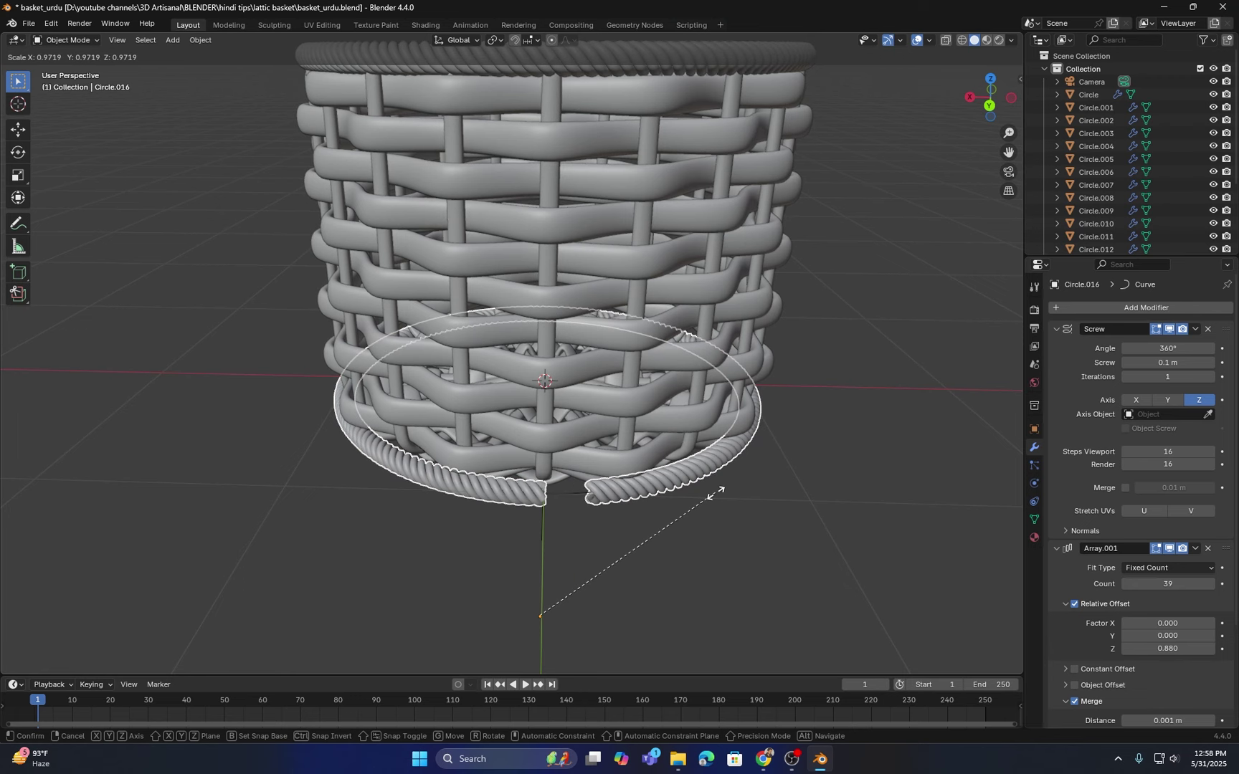
{"action": "left_click", "coordinate": [707, 494]}
{"action": "left_click", "coordinate": [1211, 583]}
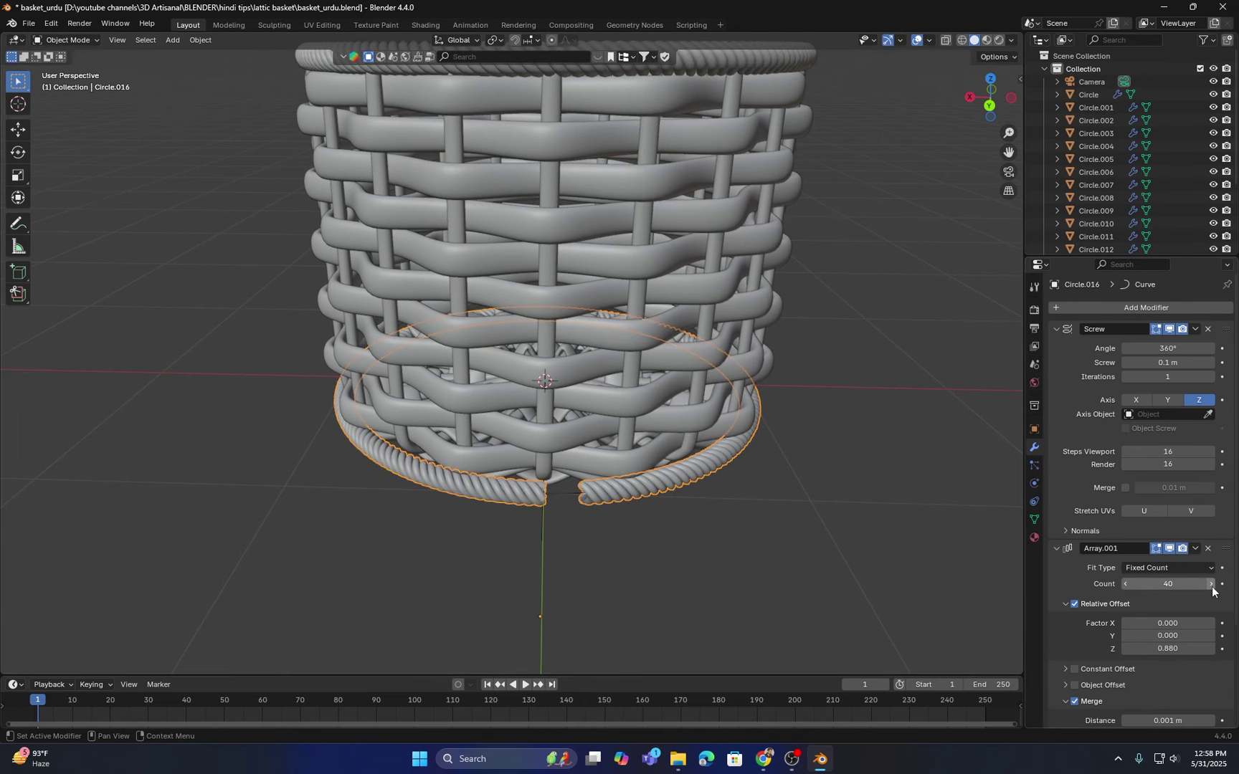
{"action": "left_click", "coordinate": [1211, 583]}
Step: Fine-tune the bottom rope's uniform scale to make its two ends meet
{"action": "scroll", "coordinate": [584, 471], "scroll_direction": "up", "scroll_amount": 2}
{"action": "scroll", "coordinate": [585, 499], "scroll_direction": "up", "scroll_amount": 3}
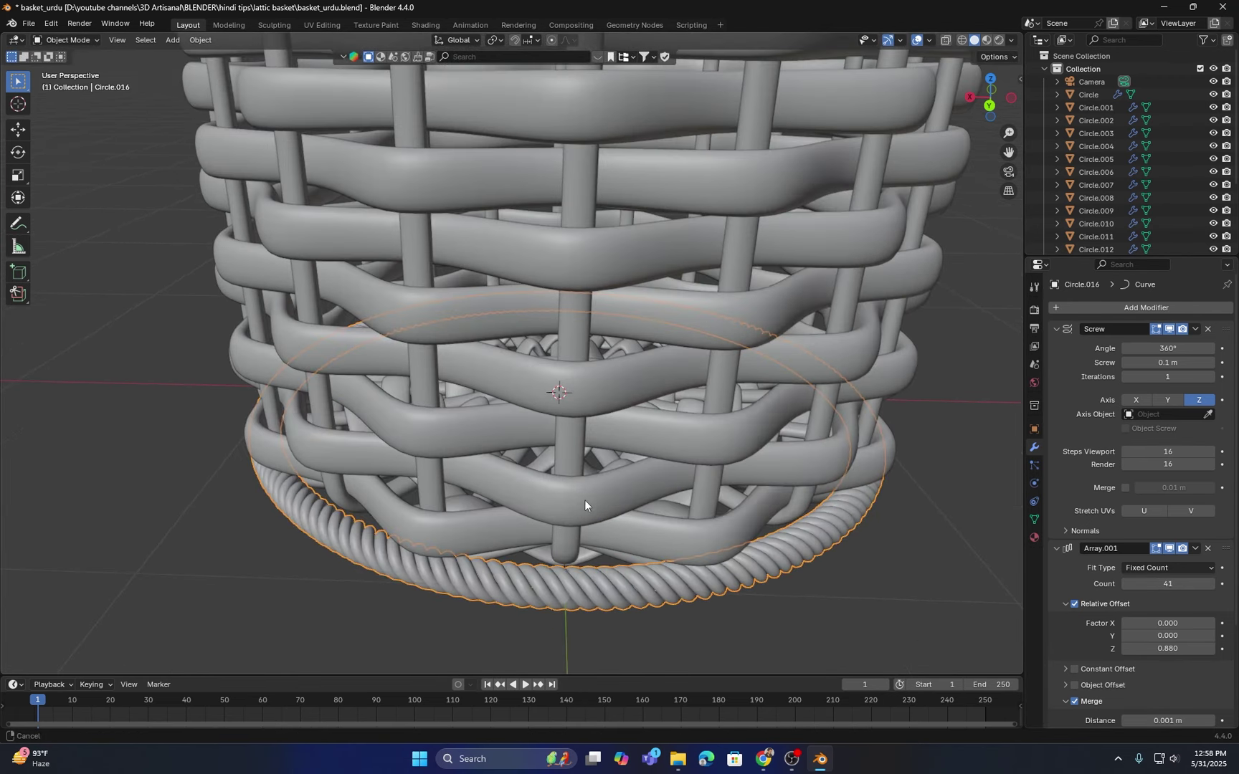
{"action": "key", "text": "s"}
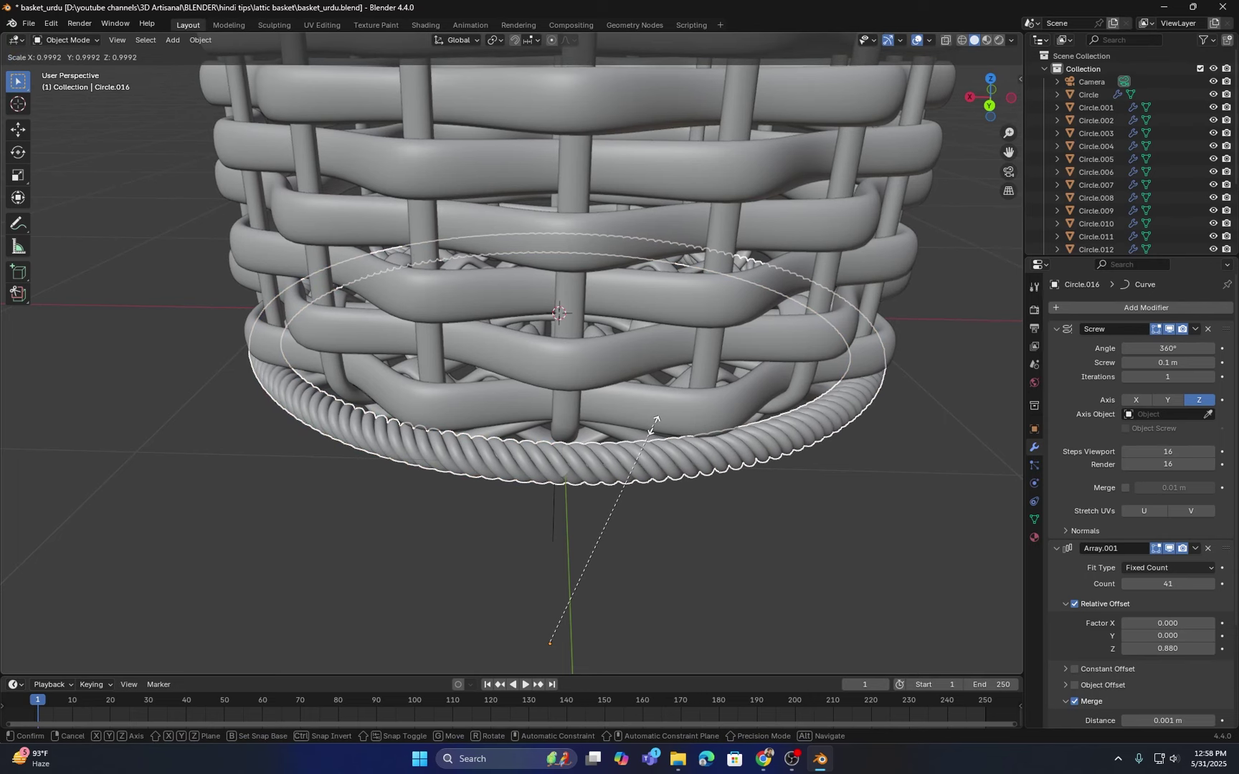
{"action": "left_click", "coordinate": [655, 425]}
{"action": "scroll", "coordinate": [552, 411], "scroll_direction": "down", "scroll_amount": 5}
{"action": "middle_click_drag", "start_coordinate": [553, 359], "coordinate": [480, 409]}
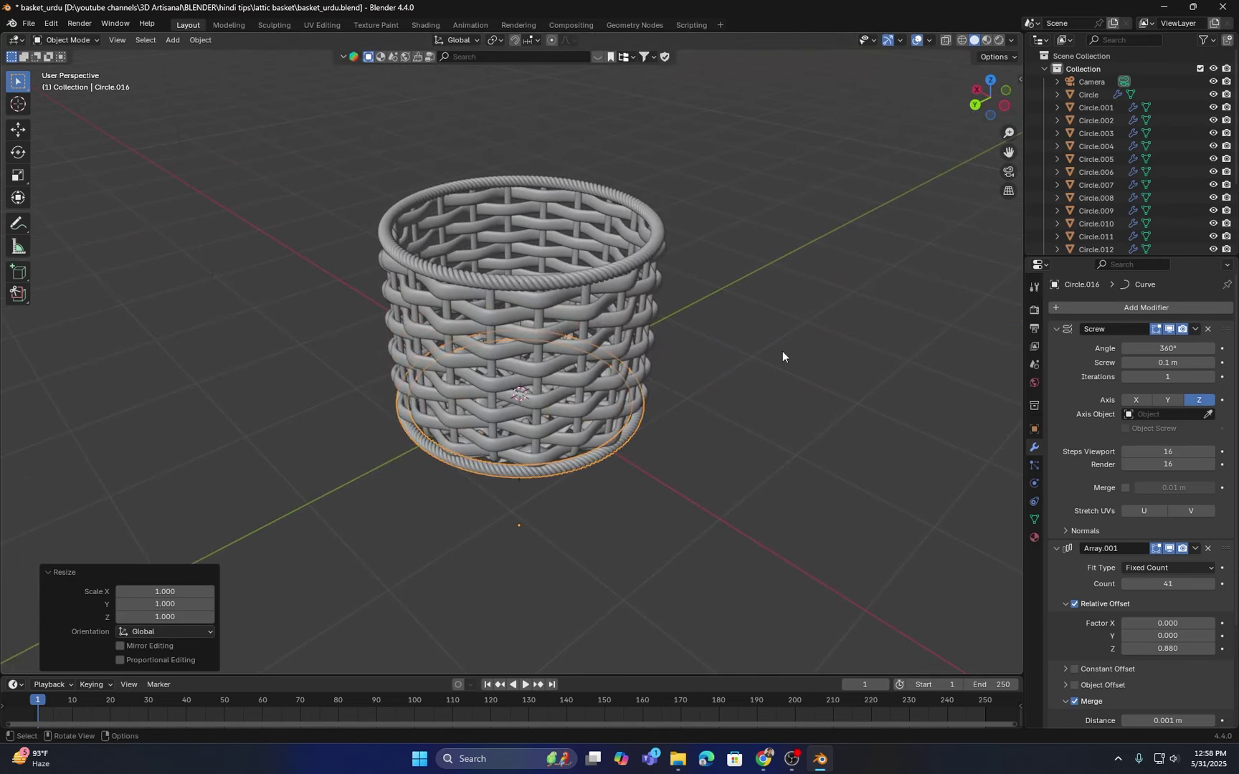
Step: Deselect the bottom rope and save the basket file
{"action": "left_click", "coordinate": [782, 350]}
{"action": "scroll", "coordinate": [589, 345], "scroll_direction": "up", "scroll_amount": 3}
{"action": "scroll", "coordinate": [591, 334], "scroll_direction": "down", "scroll_amount": 2}
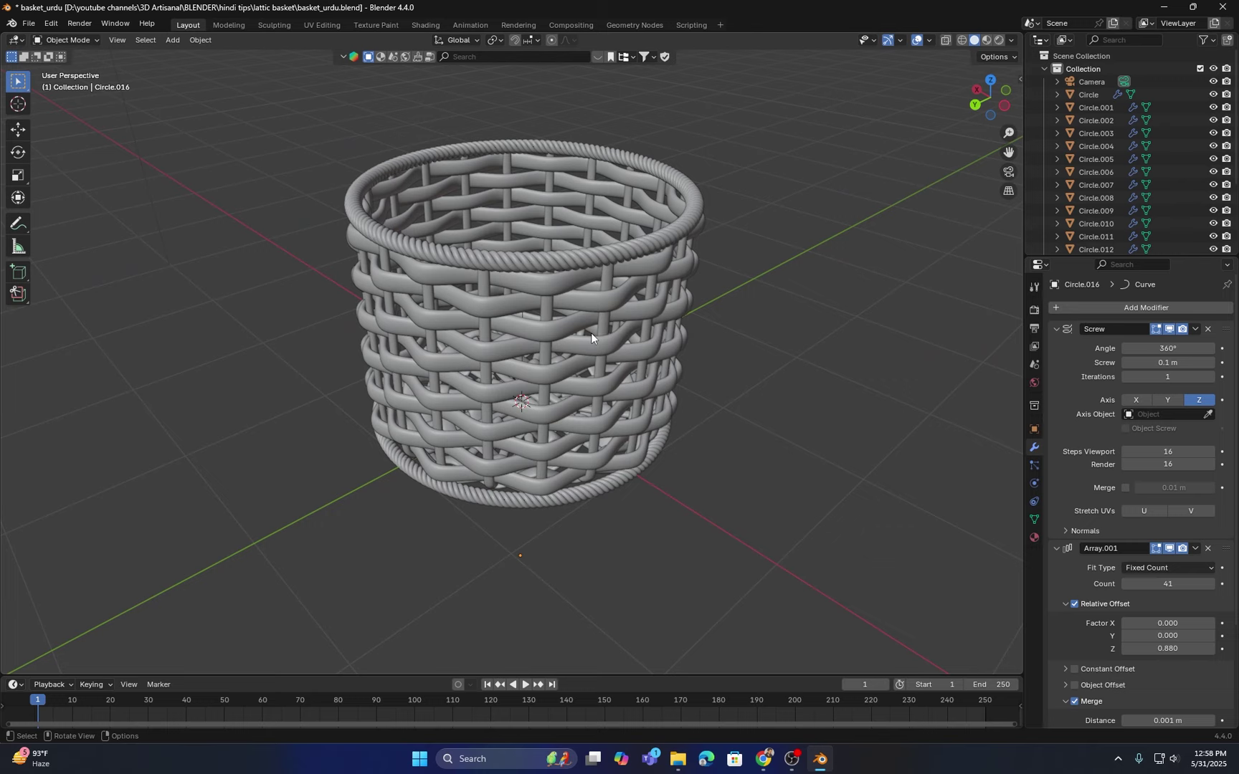
{"action": "key", "text": "ctrl+s"}
{"action": "scroll", "coordinate": [565, 361], "scroll_direction": "up", "scroll_amount": 2}
{"action": "middle_click_drag", "start_coordinate": [556, 320], "coordinate": [571, 379], "text": "shift"}
{"action": "scroll", "coordinate": [552, 354], "scroll_direction": "down", "scroll_amount": 2}
{"action": "scroll", "coordinate": [564, 368], "scroll_direction": "up", "scroll_amount": 3}
Step: Add a mesh circle at the origin with 20 vertices and a 1 m radius
{"action": "left_click", "coordinate": [526, 313]}
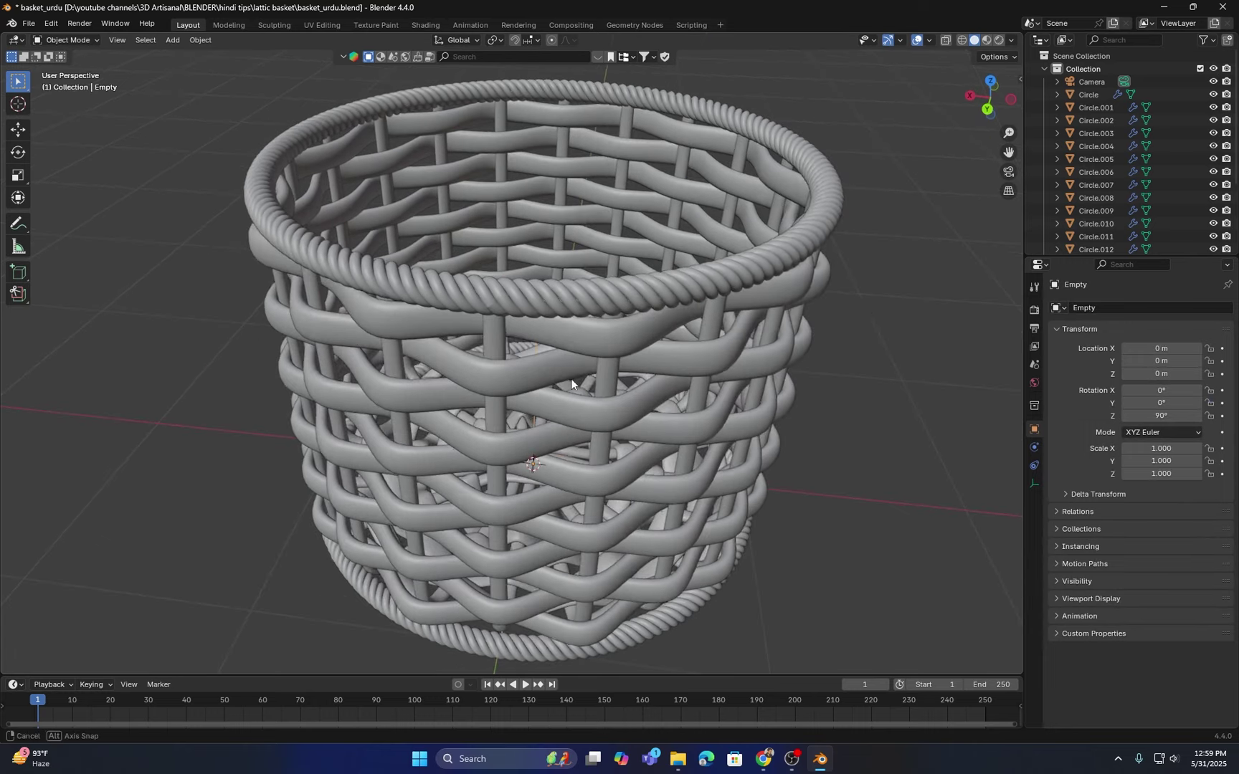
{"action": "left_click", "coordinate": [771, 270]}
{"action": "middle_click_drag", "start_coordinate": [772, 271], "coordinate": [520, 270]}
{"action": "key", "text": "shift+a"}
{"action": "mouse_move", "coordinate": [519, 270]}
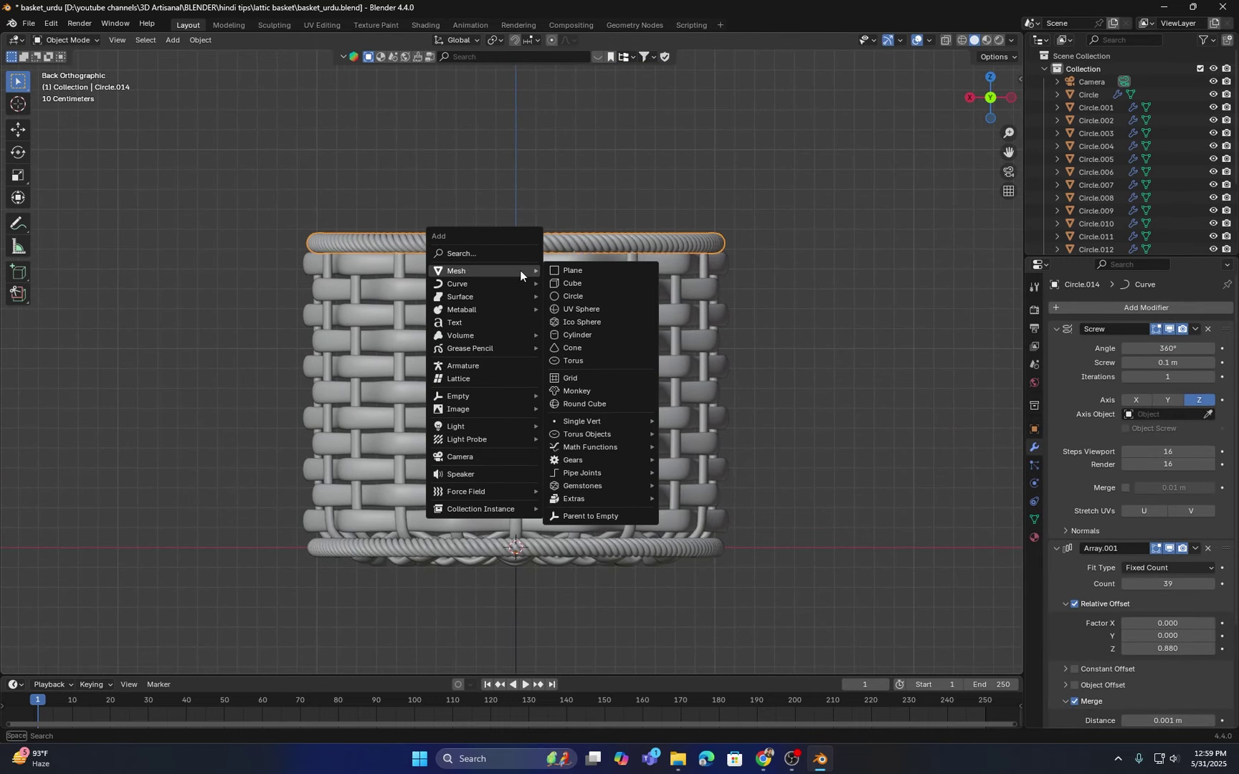
{"action": "left_click", "coordinate": [574, 299]}
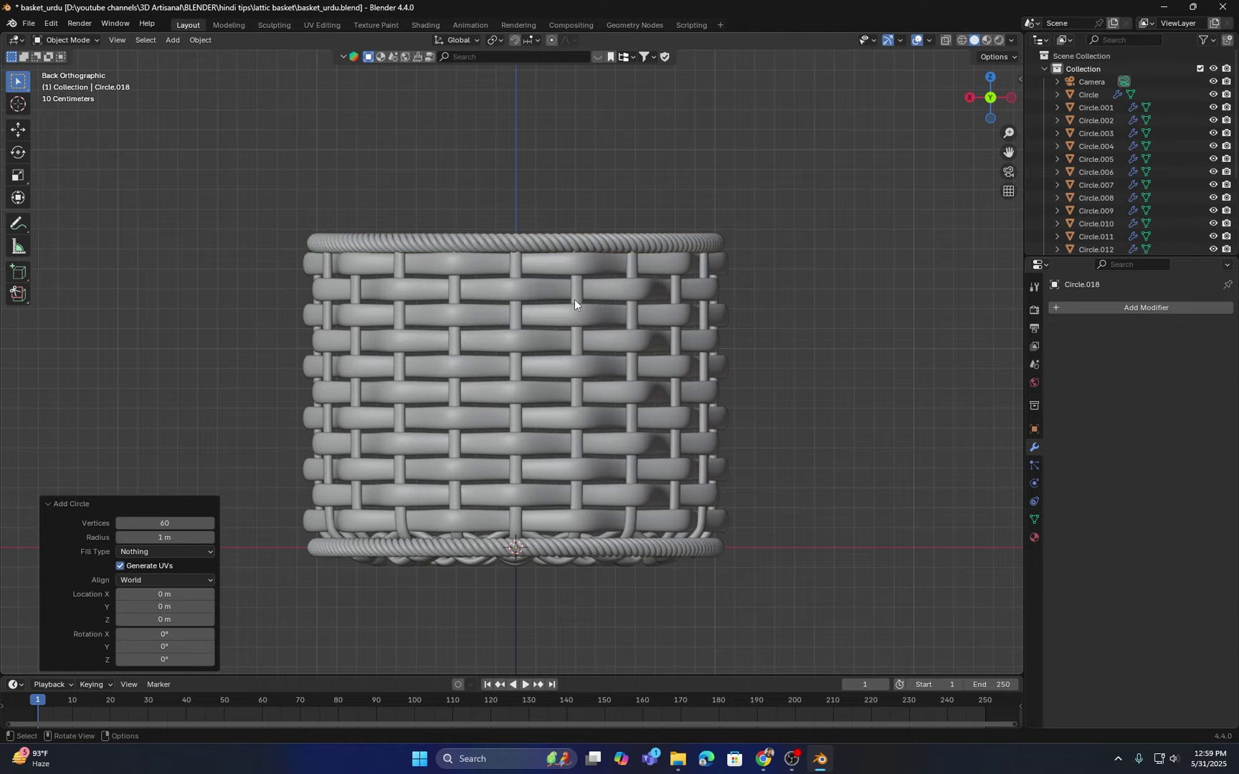
{"action": "middle_click_drag", "start_coordinate": [461, 314], "coordinate": [533, 393]}
{"action": "left_click", "coordinate": [159, 522]}
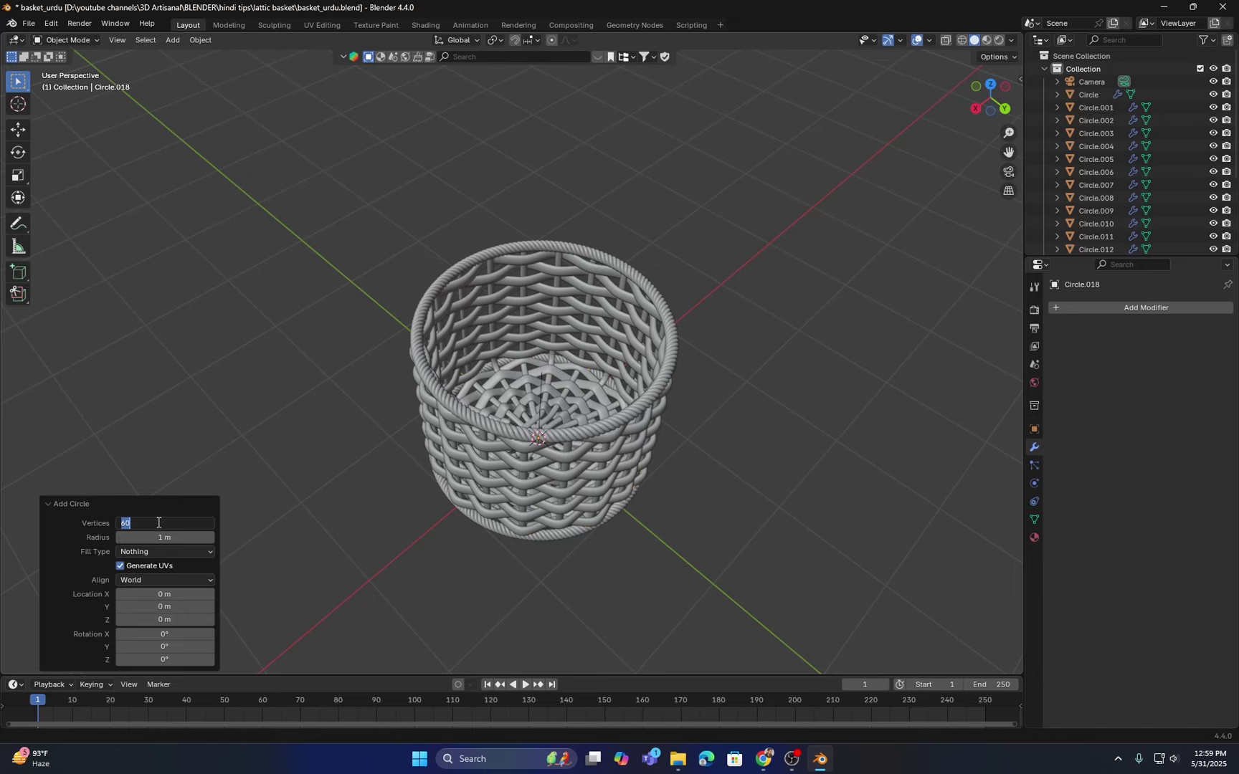
{"action": "type", "text": "20"}
{"action": "key", "text": "Return"}
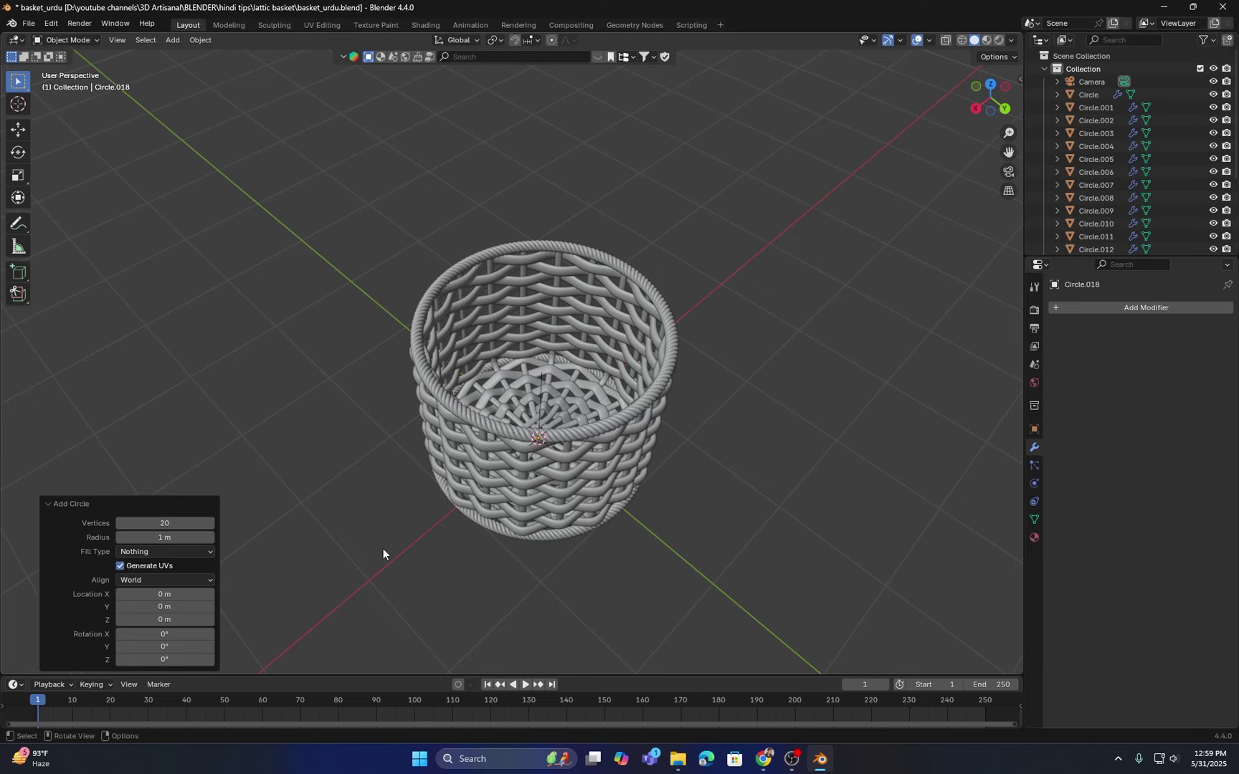
Step: Rotate all the new circle's vertices 90° about the X axis so it stands upright
{"action": "key", "text": "Tab"}
{"action": "key", "text": "r"}
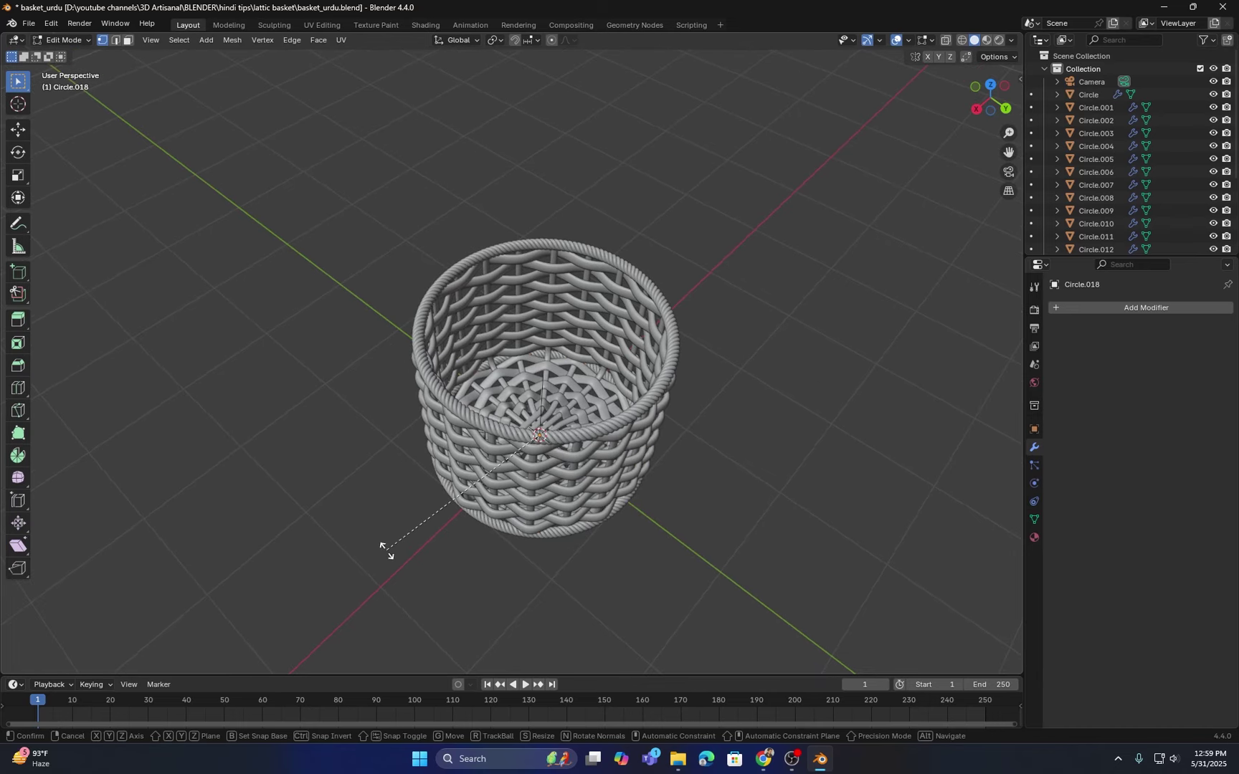
{"action": "key", "text": "x"}
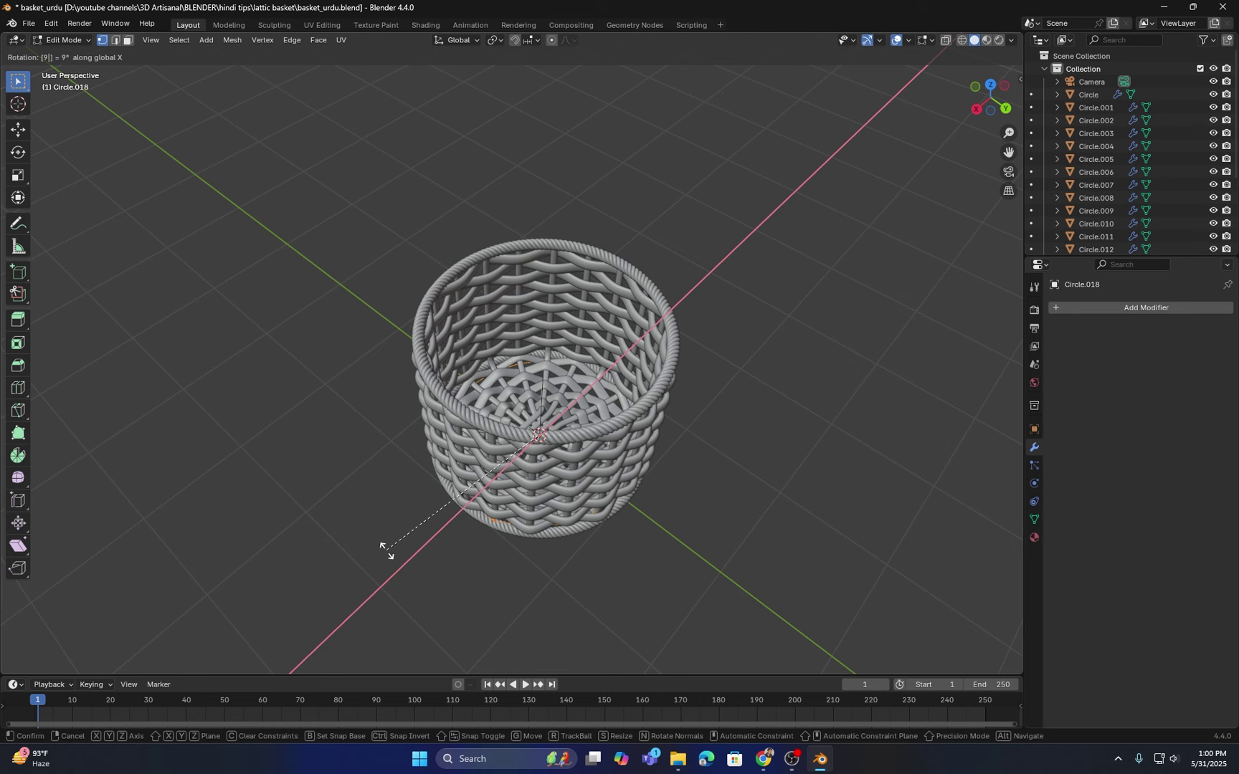
{"action": "key", "text": "Return"}
Step: Raise the upright circle about 1.6 m along Z so its upper half arches above the basket rim
{"action": "key", "text": "ctrl+KP_1"}
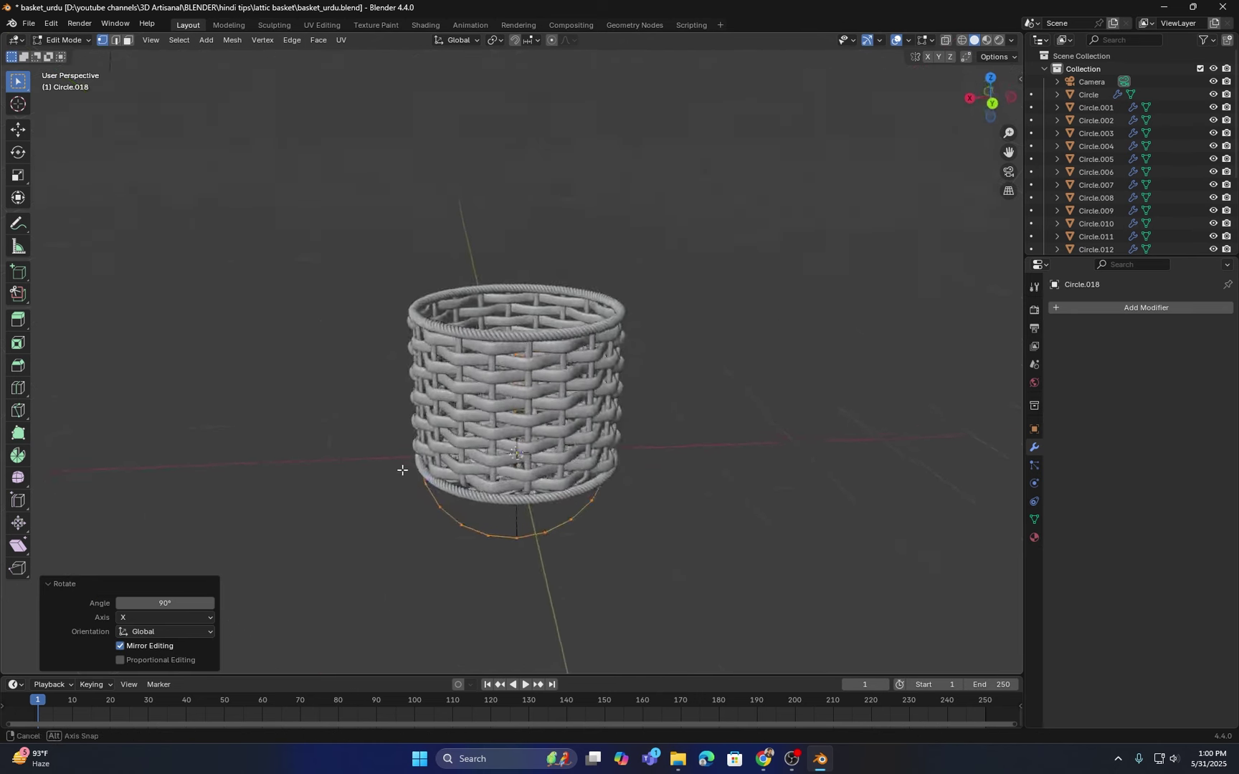
{"action": "key", "text": "g"}
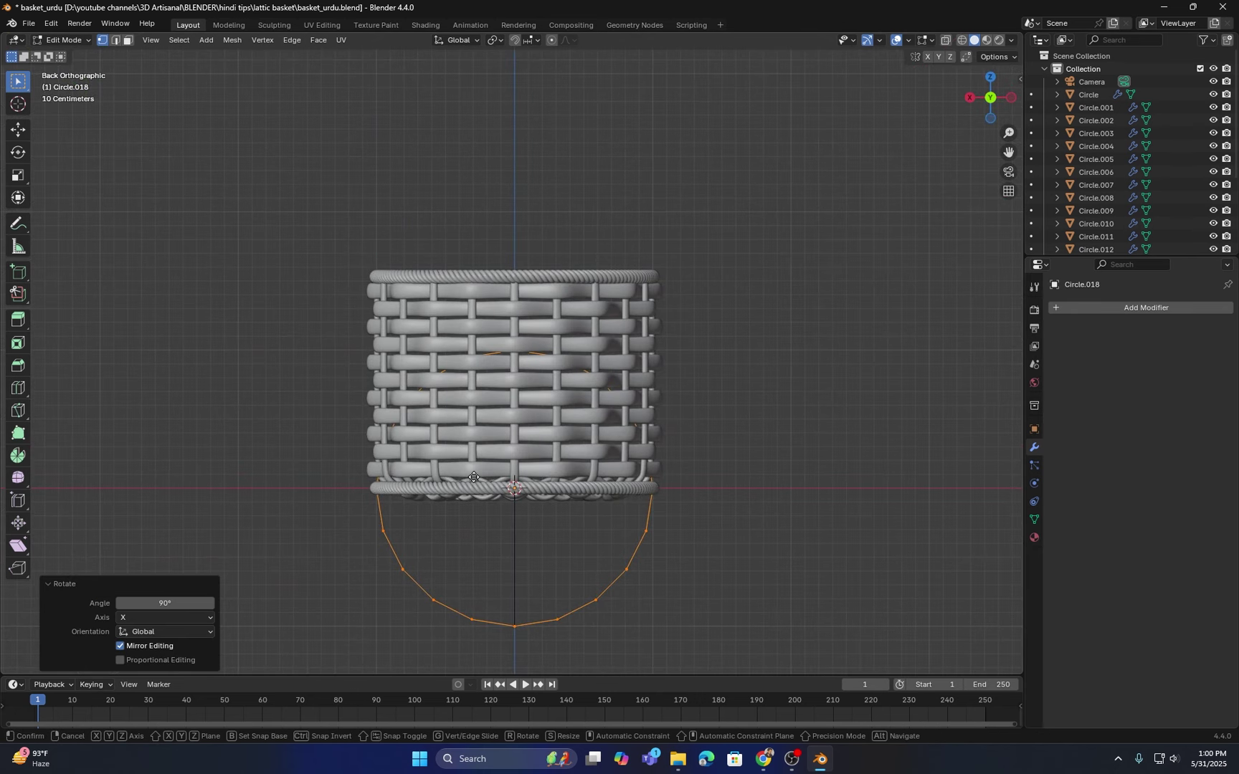
{"action": "key", "text": "z"}
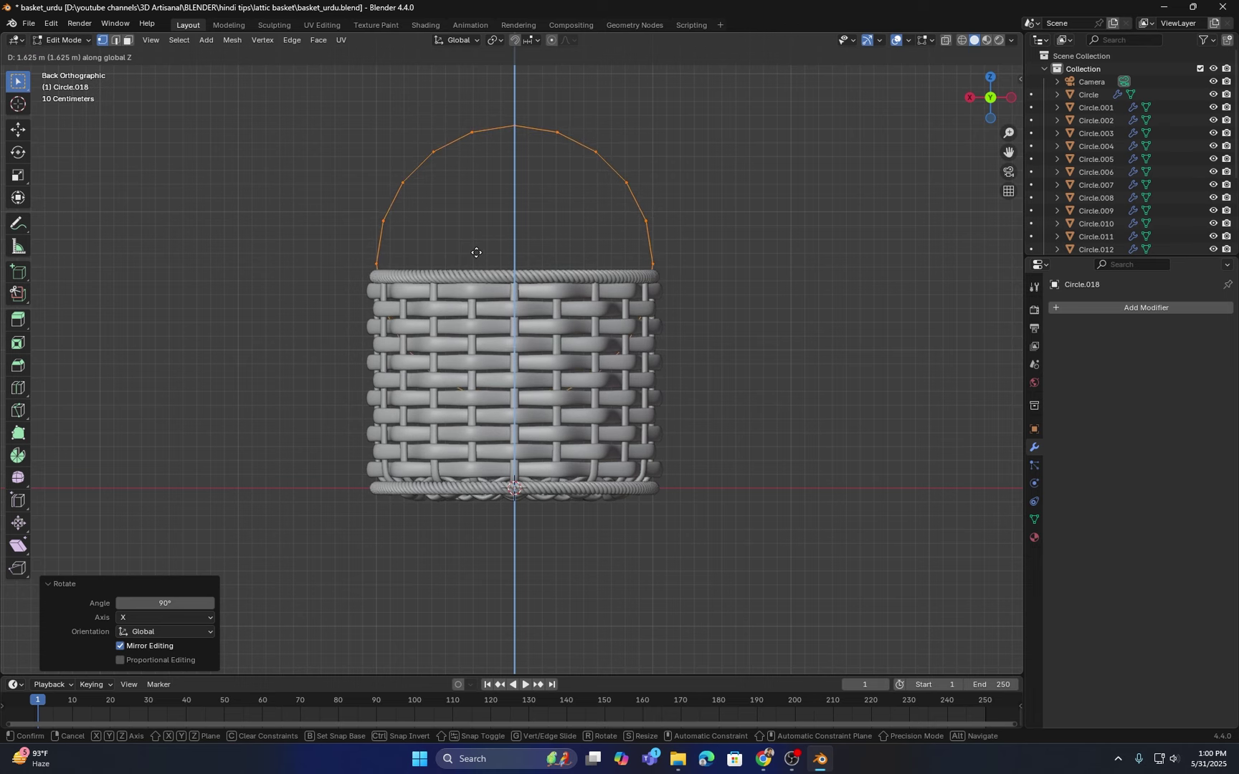
{"action": "left_click", "coordinate": [476, 254]}
Step: Delete the circle's vertices below the basket rim, keeping only the upper arch
{"action": "left_click_drag", "start_coordinate": [678, 284], "coordinate": [252, 511]}
{"action": "key", "text": "x"}
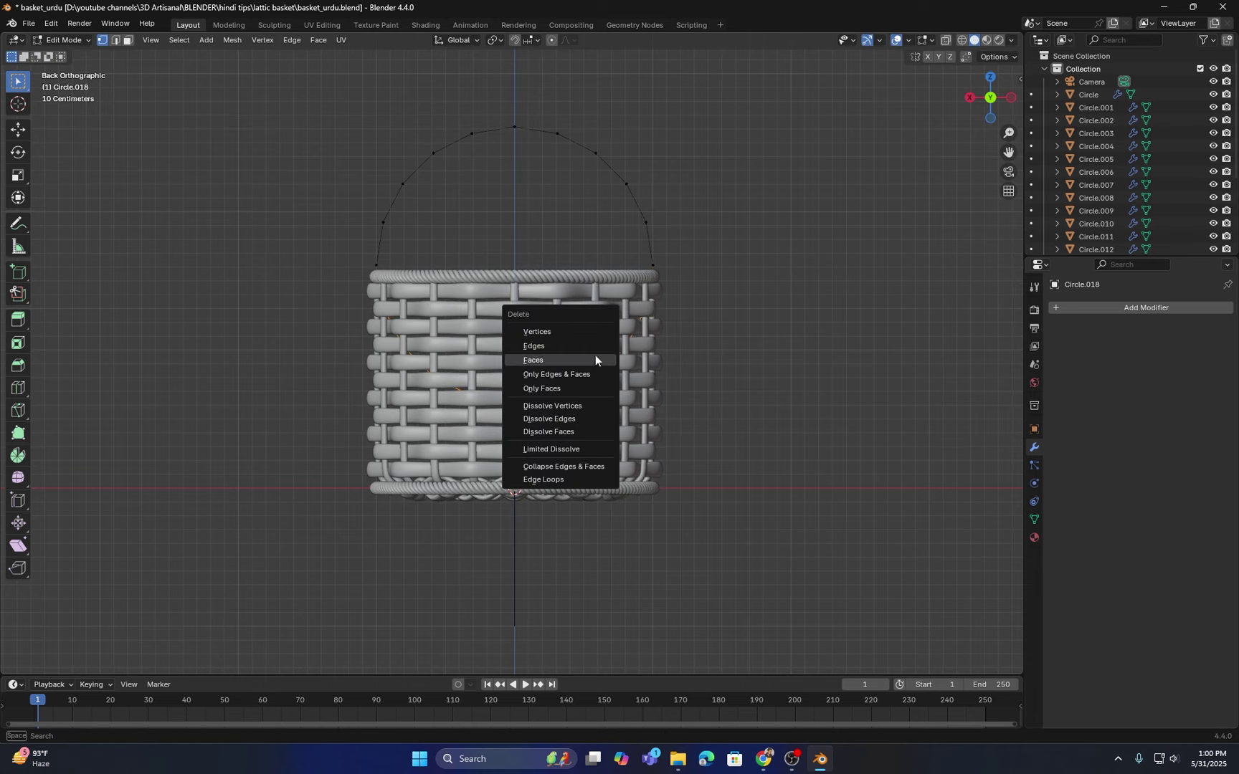
{"action": "left_click", "coordinate": [553, 332]}
Step: Lower the whole arch about 0.032 m along Z so its ends meet the basket rim
{"action": "scroll", "coordinate": [604, 274], "scroll_direction": "up", "scroll_amount": 3}
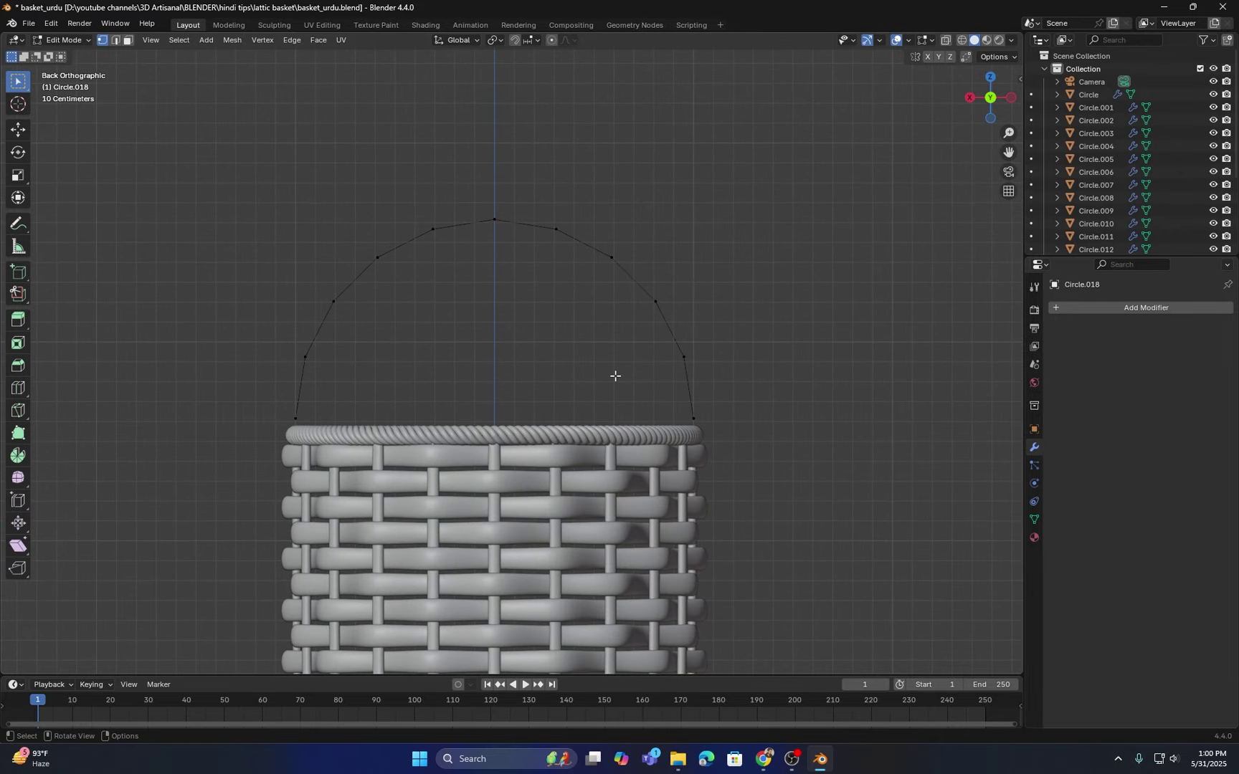
{"action": "middle_click_drag", "start_coordinate": [616, 376], "coordinate": [611, 366], "text": "shift"}
{"action": "key", "text": "a"}
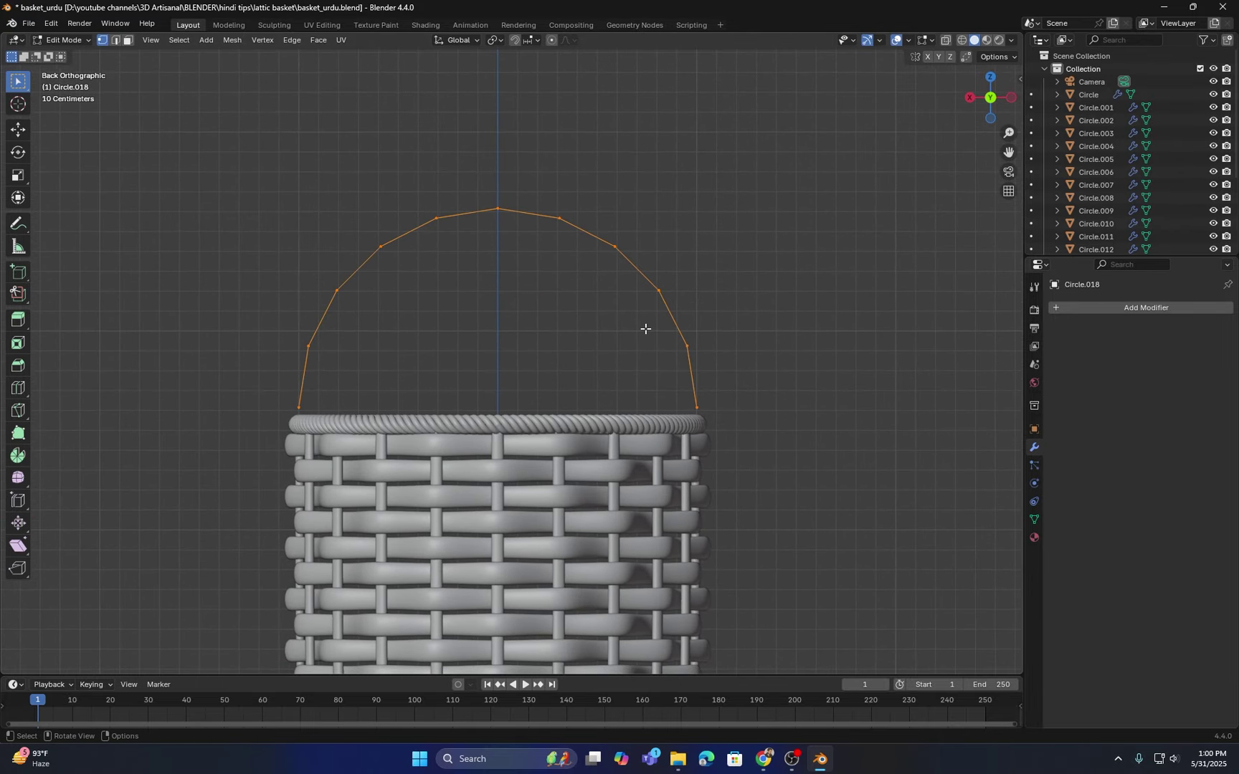
{"action": "key", "text": "g"}
{"action": "key", "text": "z"}
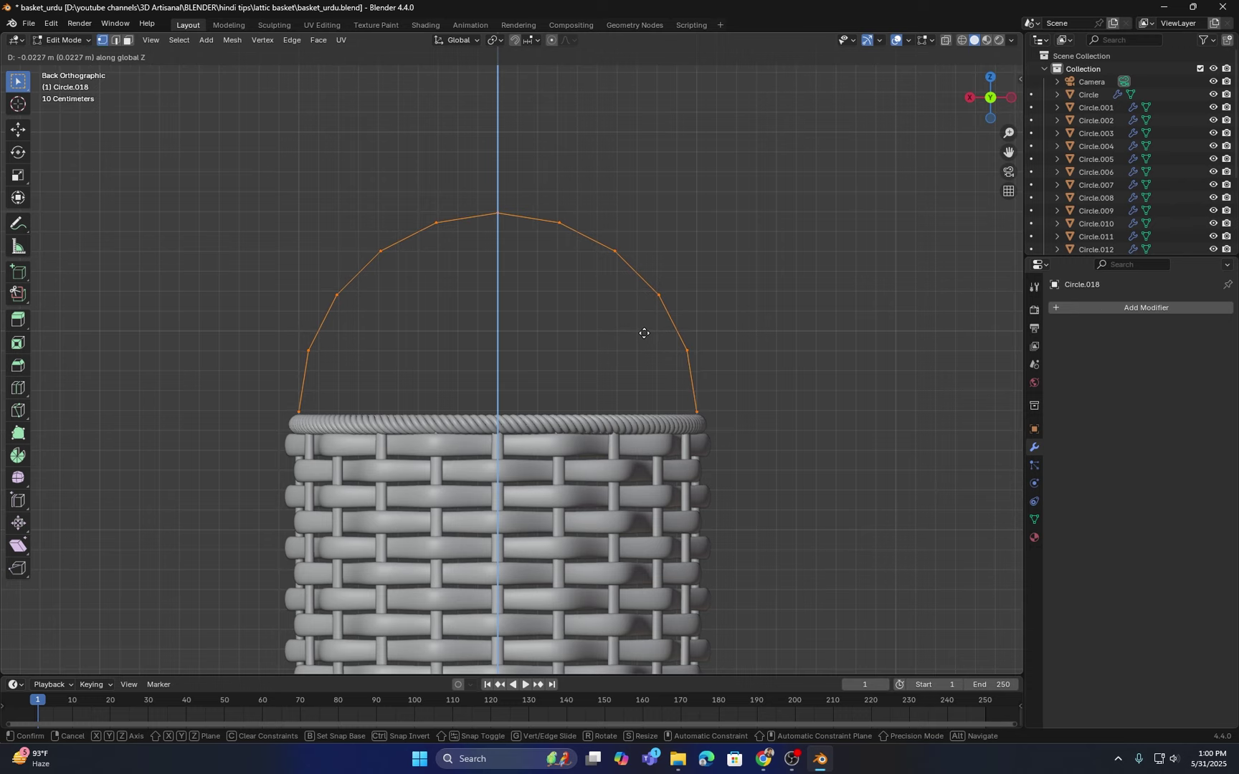
{"action": "left_click", "coordinate": [642, 337]}
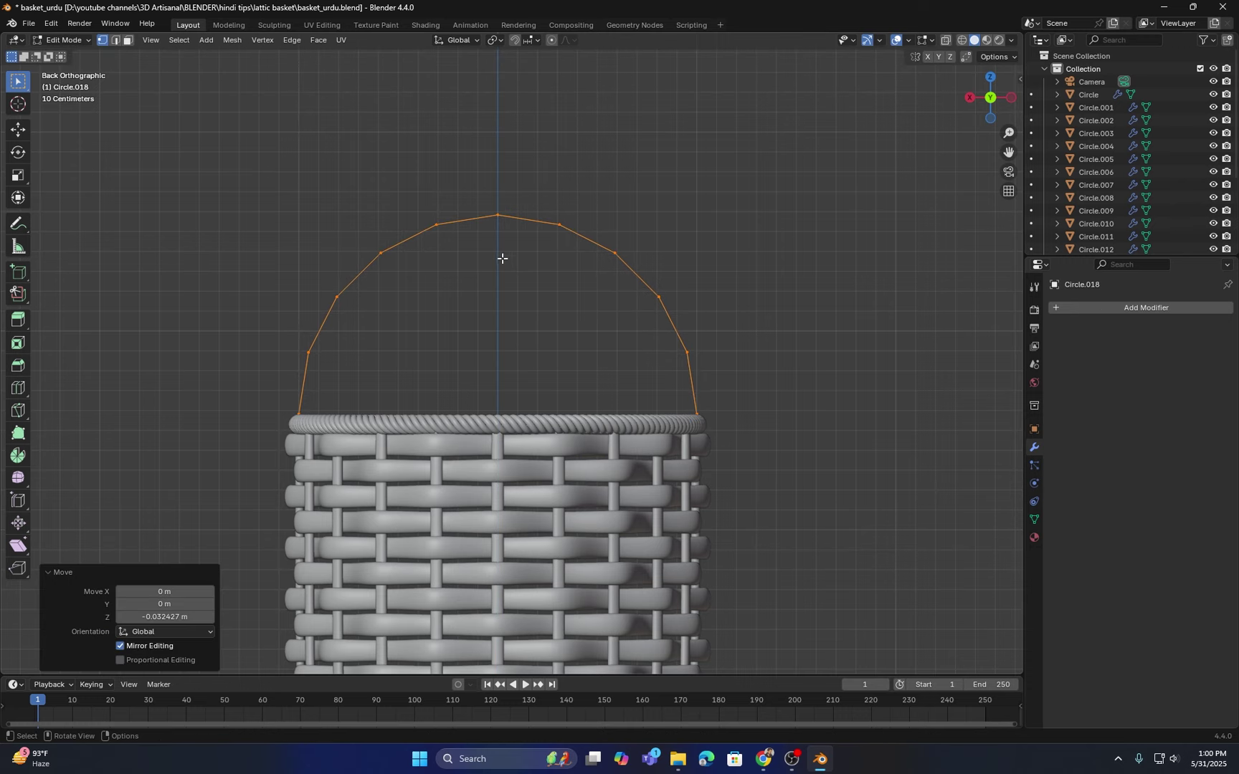
Step: Raise the arch's top vertex about 0.354 m along Z using smooth proportional editing with a size of about 1.464
{"action": "left_click", "coordinate": [497, 226]}
{"action": "scroll", "coordinate": [498, 295], "scroll_direction": "down", "scroll_amount": 1}
{"action": "middle_click_drag", "start_coordinate": [496, 297], "coordinate": [478, 376], "text": "shift"}
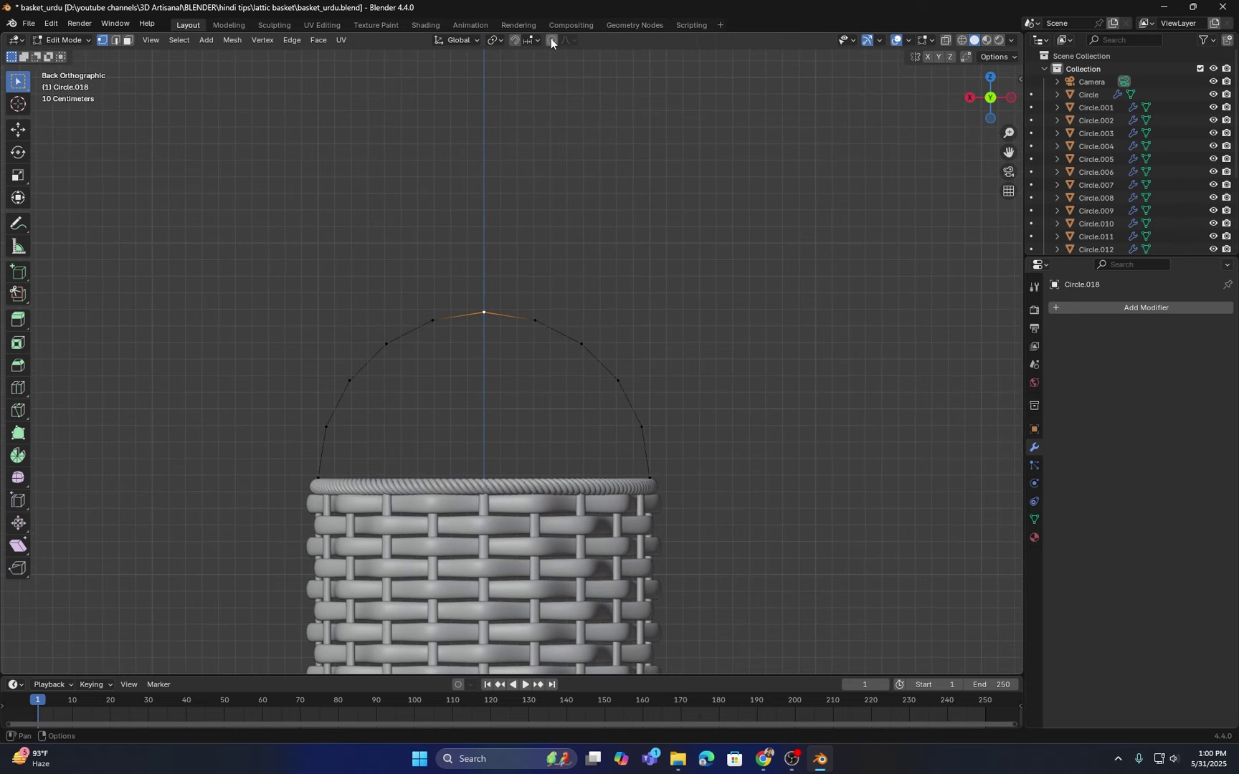
{"action": "left_click", "coordinate": [551, 43]}
{"action": "key", "text": "g"}
{"action": "key", "text": "z"}
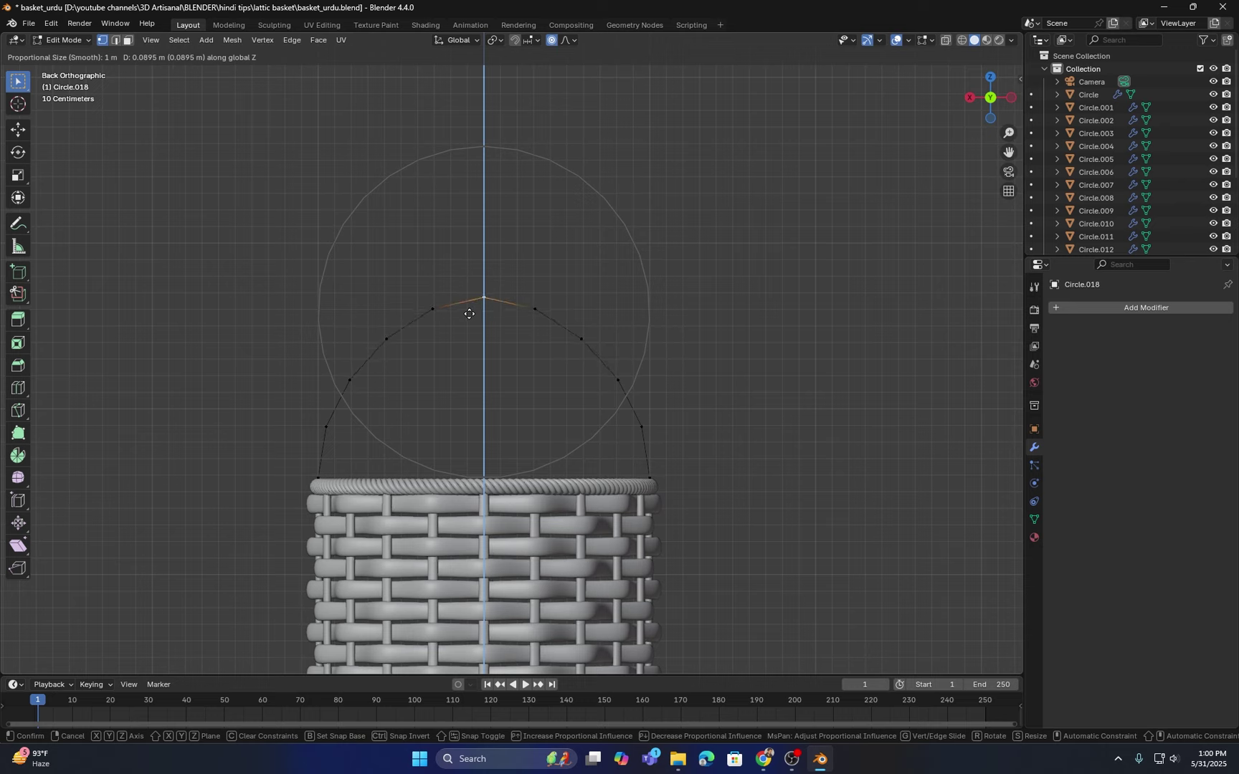
{"action": "scroll", "coordinate": [468, 300], "scroll_direction": "up", "scroll_amount": 4}
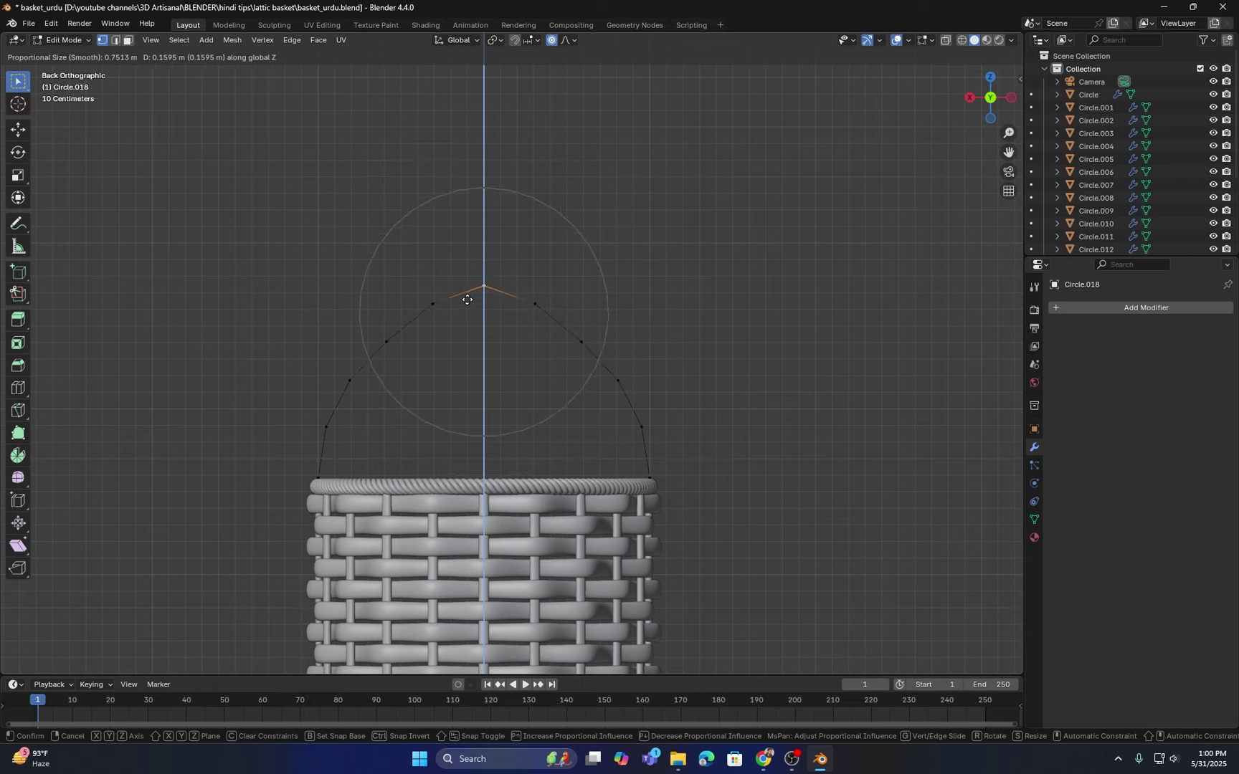
{"action": "scroll", "coordinate": [468, 300], "scroll_direction": "down", "scroll_amount": 4}
{"action": "scroll", "coordinate": [468, 300], "scroll_direction": "down", "scroll_amount": 3}
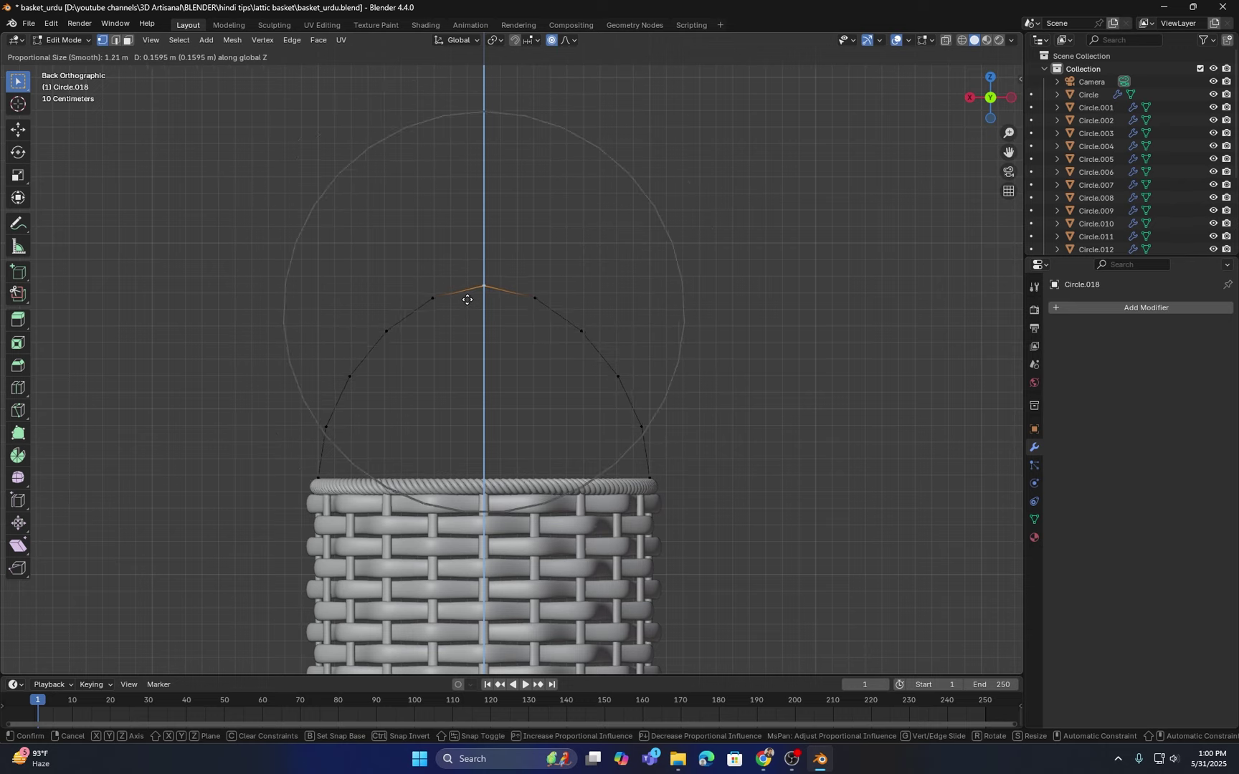
{"action": "scroll", "coordinate": [468, 300], "scroll_direction": "up", "scroll_amount": 2}
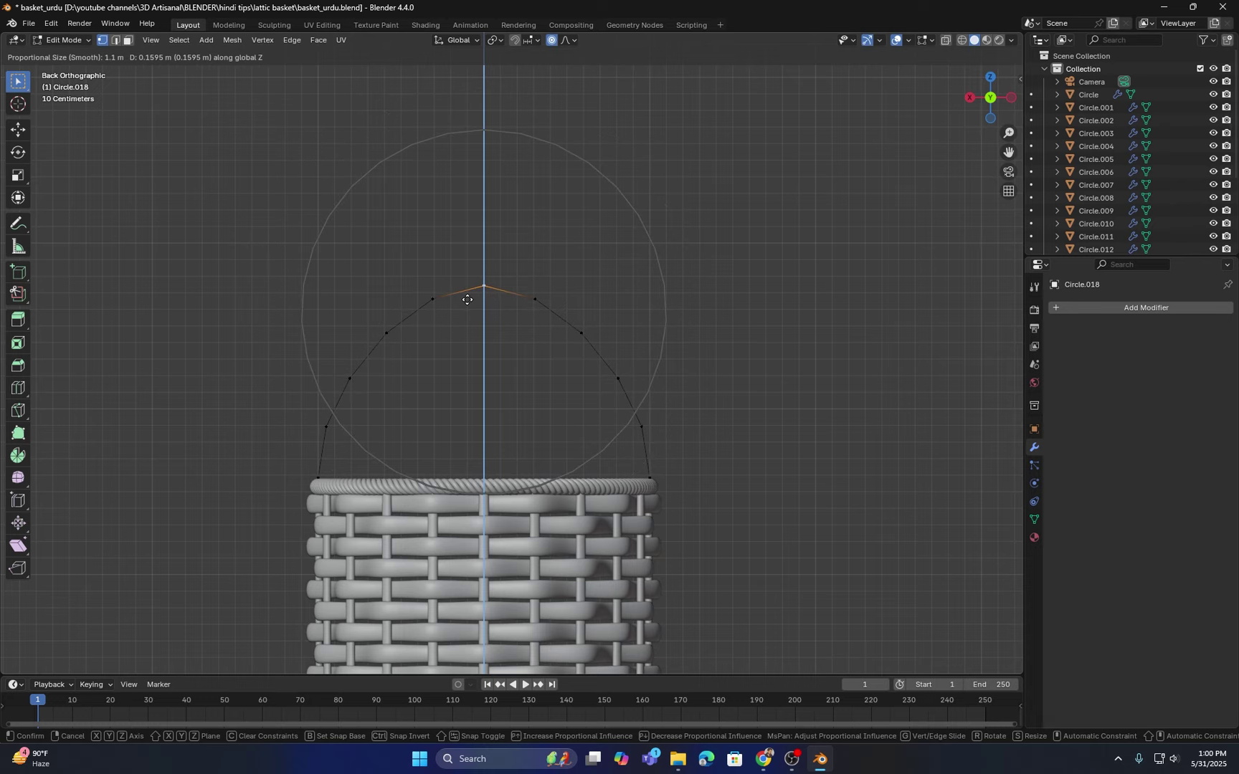
{"action": "scroll", "coordinate": [468, 300], "scroll_direction": "down", "scroll_amount": 3}
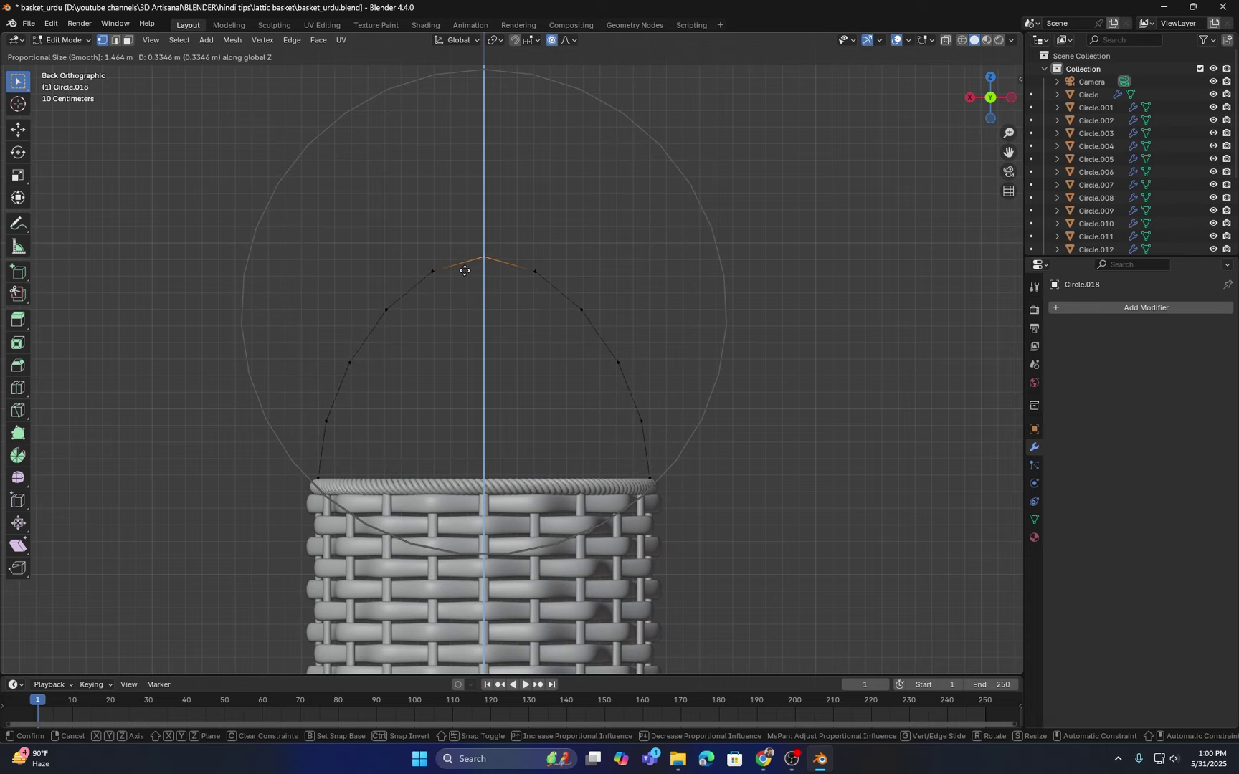
{"action": "left_click", "coordinate": [466, 268]}
{"action": "middle_click_drag", "start_coordinate": [466, 267], "coordinate": [536, 315]}
{"action": "scroll", "coordinate": [557, 324], "scroll_direction": "up", "scroll_amount": 1}
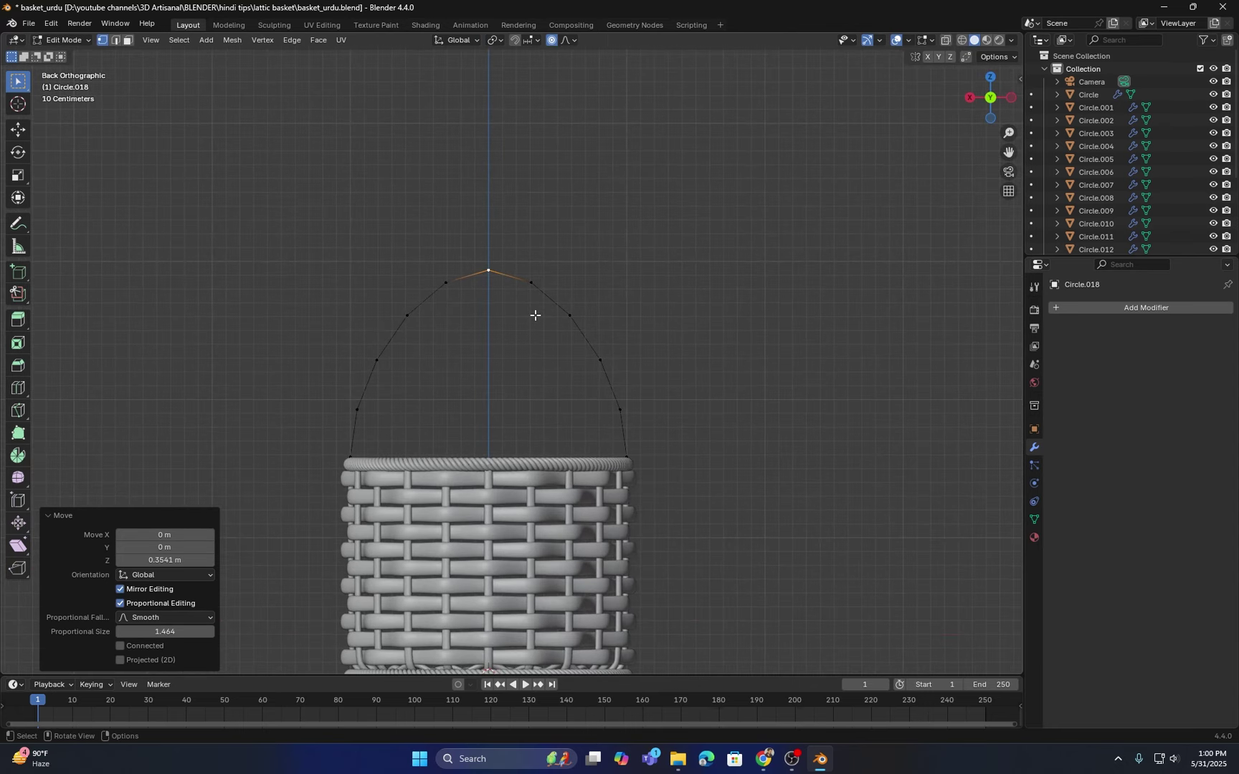
Step: Smooth the arch with a Catmull-Clark Subdivision modifier at viewport level 3 and apply it
{"action": "key", "text": "Tab"}
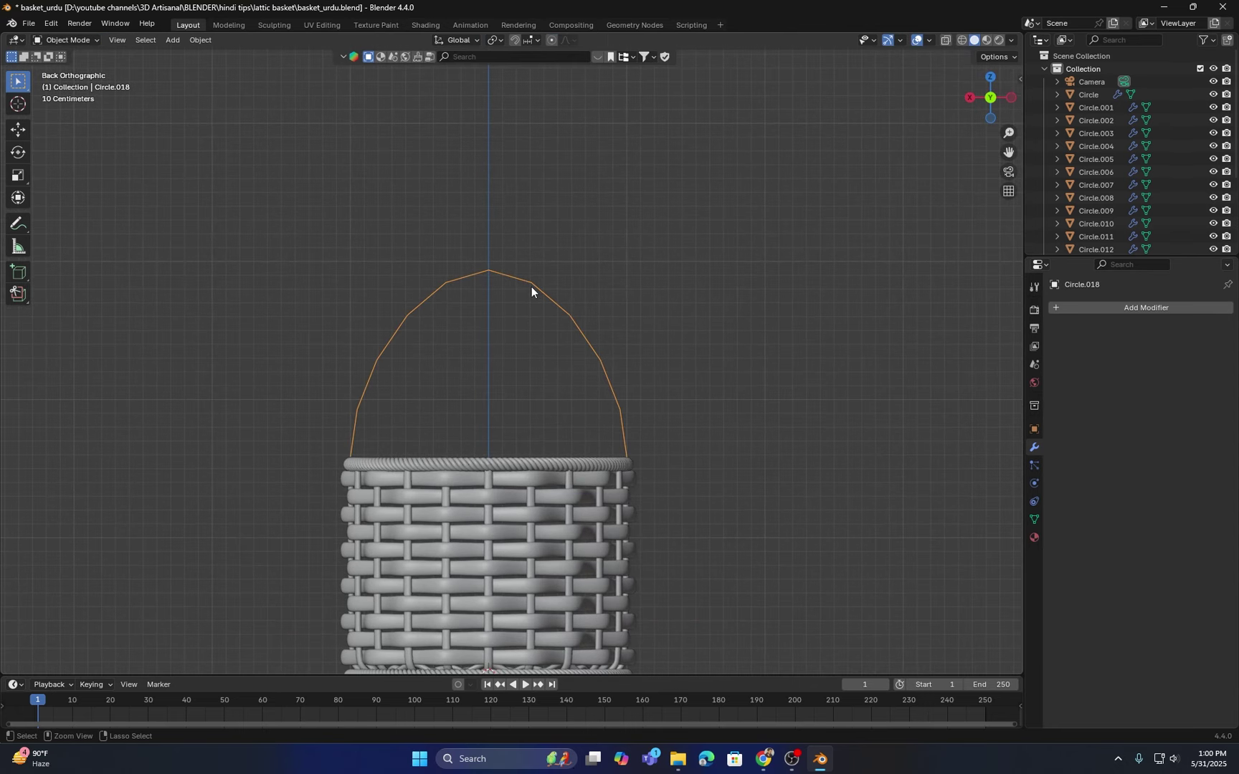
{"action": "key", "text": "ctrl+2"}
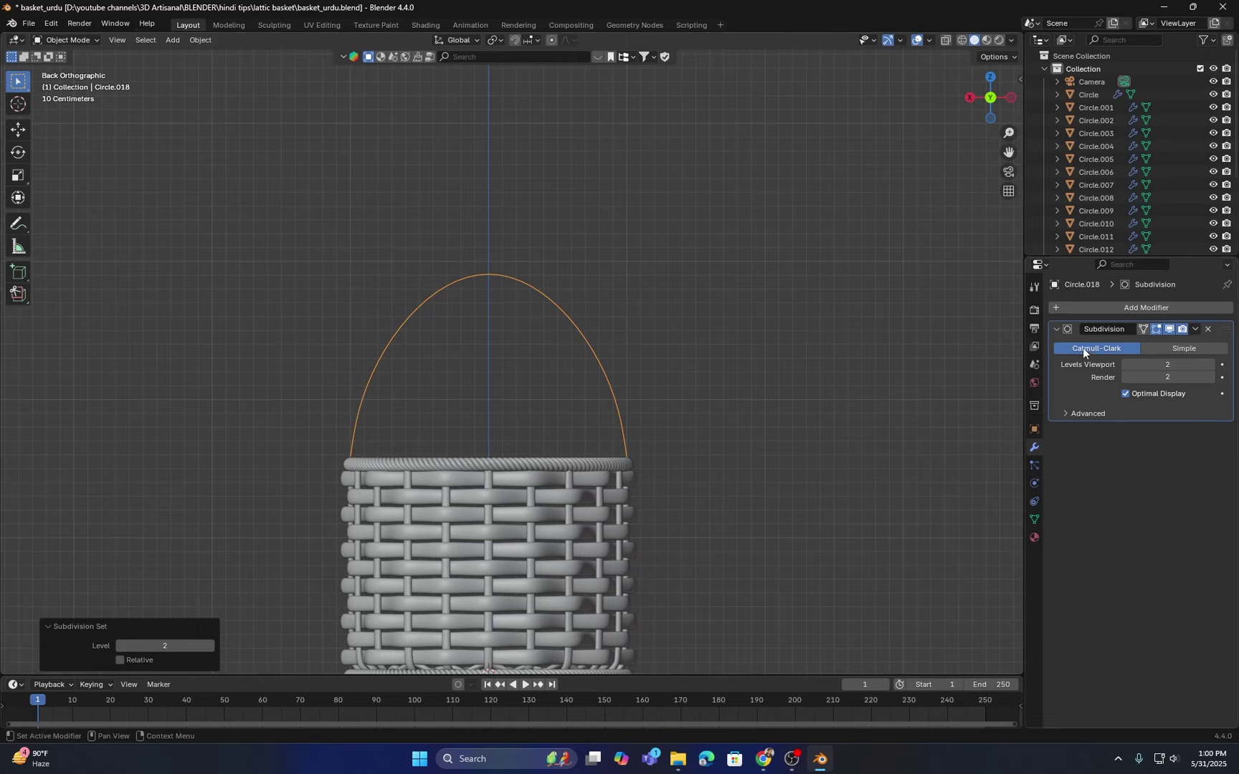
{"action": "left_click", "coordinate": [1210, 364]}
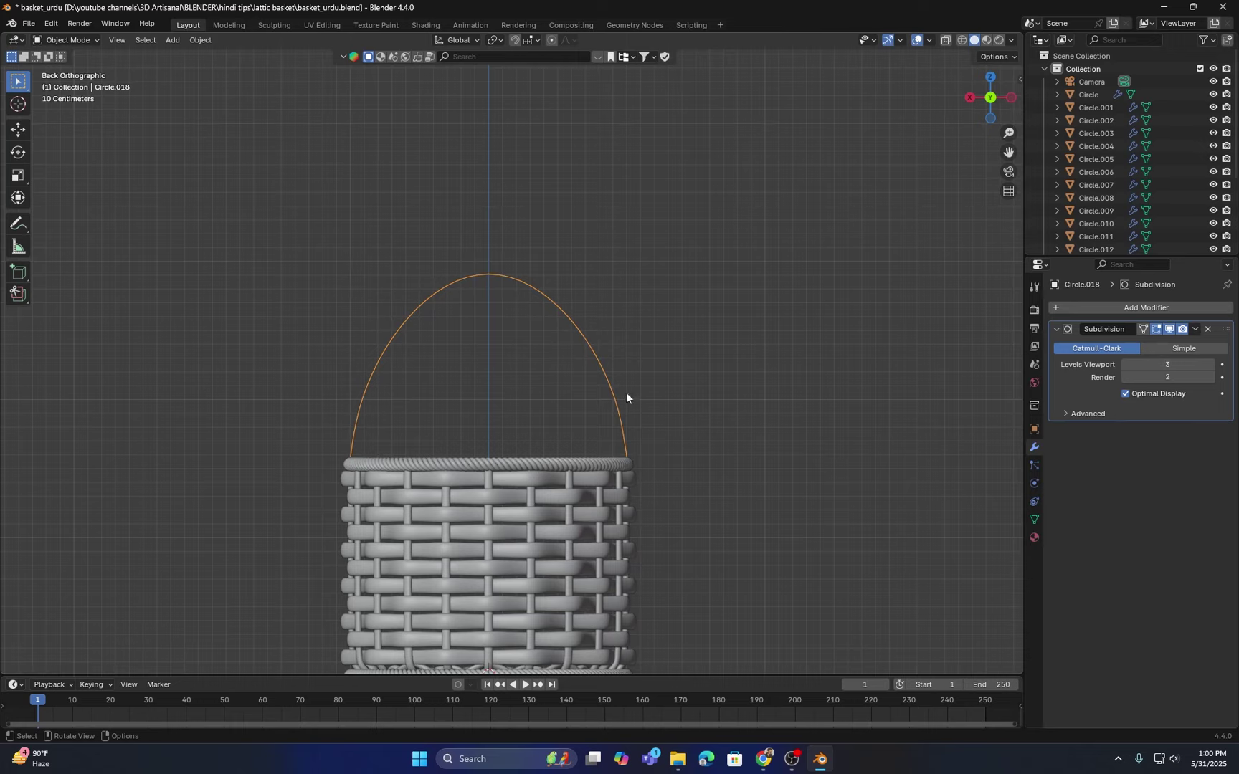
{"action": "left_click", "coordinate": [1195, 331]}
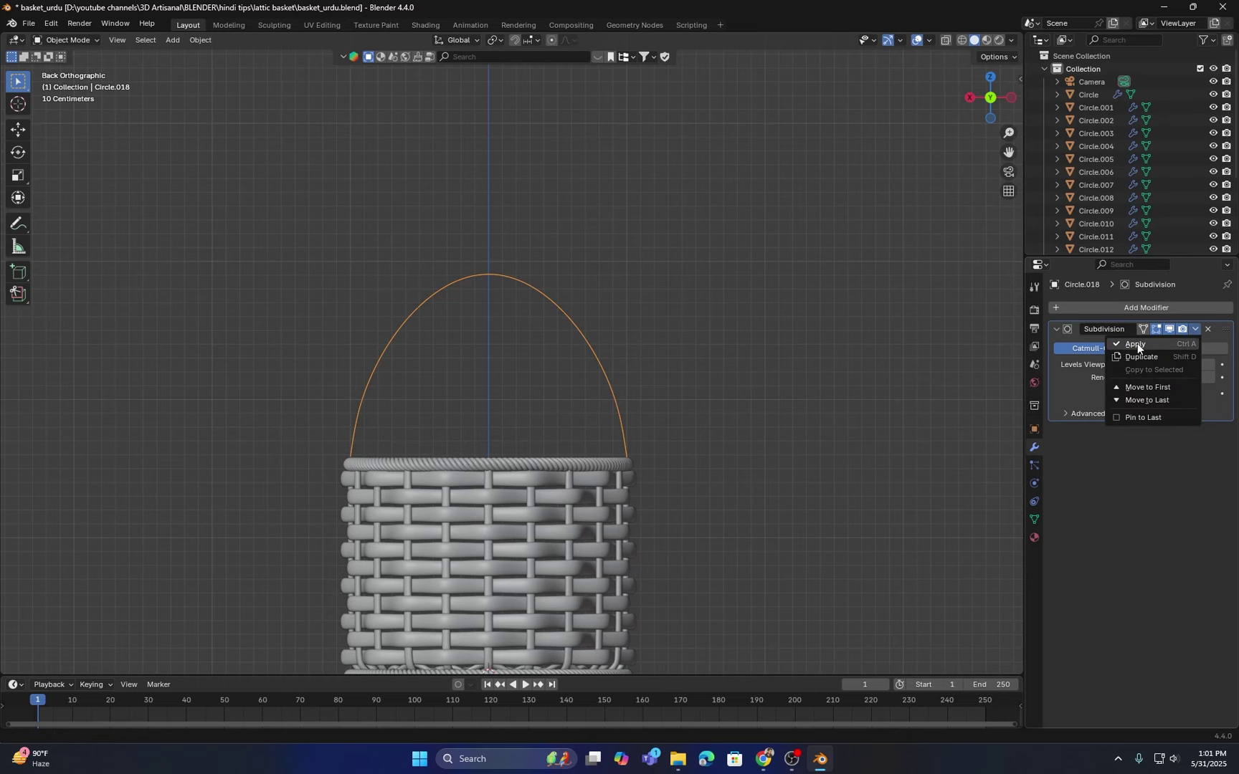
{"action": "left_click", "coordinate": [1137, 344]}
Step: Convert the handle arch from a mesh to a curve
{"action": "middle_click_drag", "start_coordinate": [693, 320], "coordinate": [562, 354]}
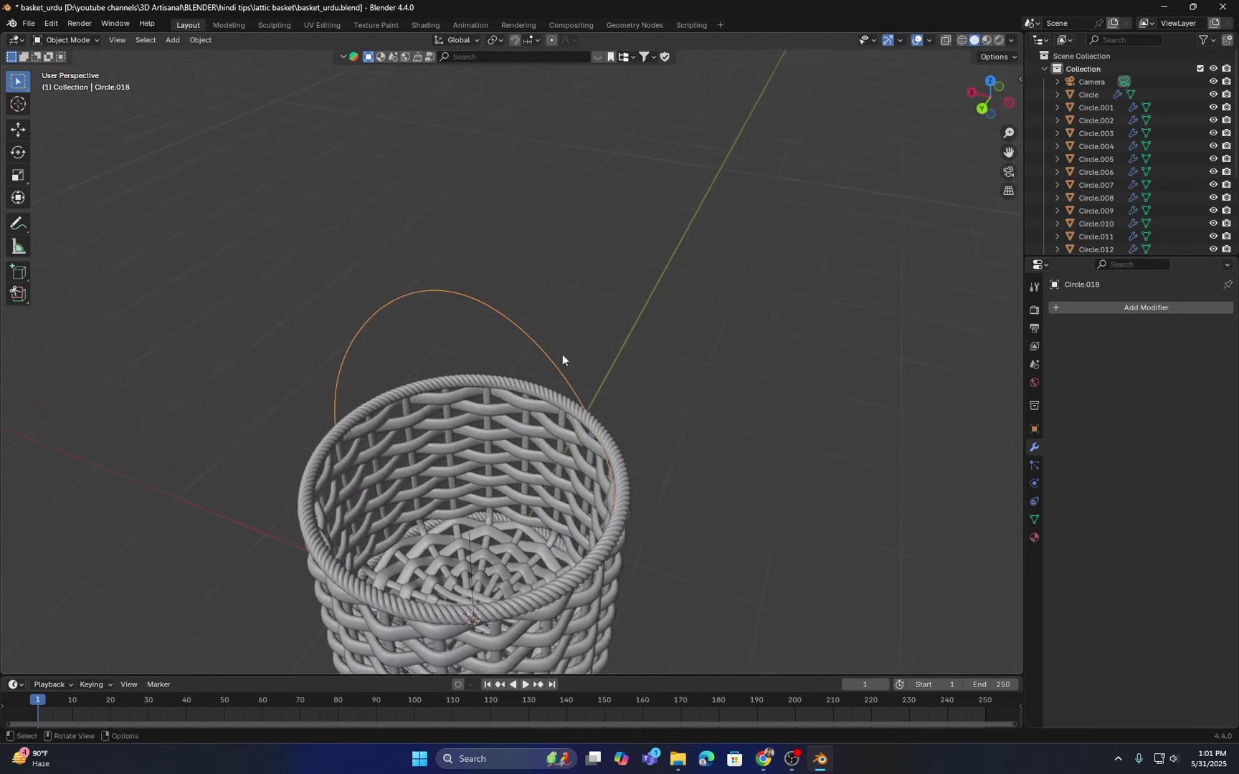
{"action": "right_click", "coordinate": [521, 330]}
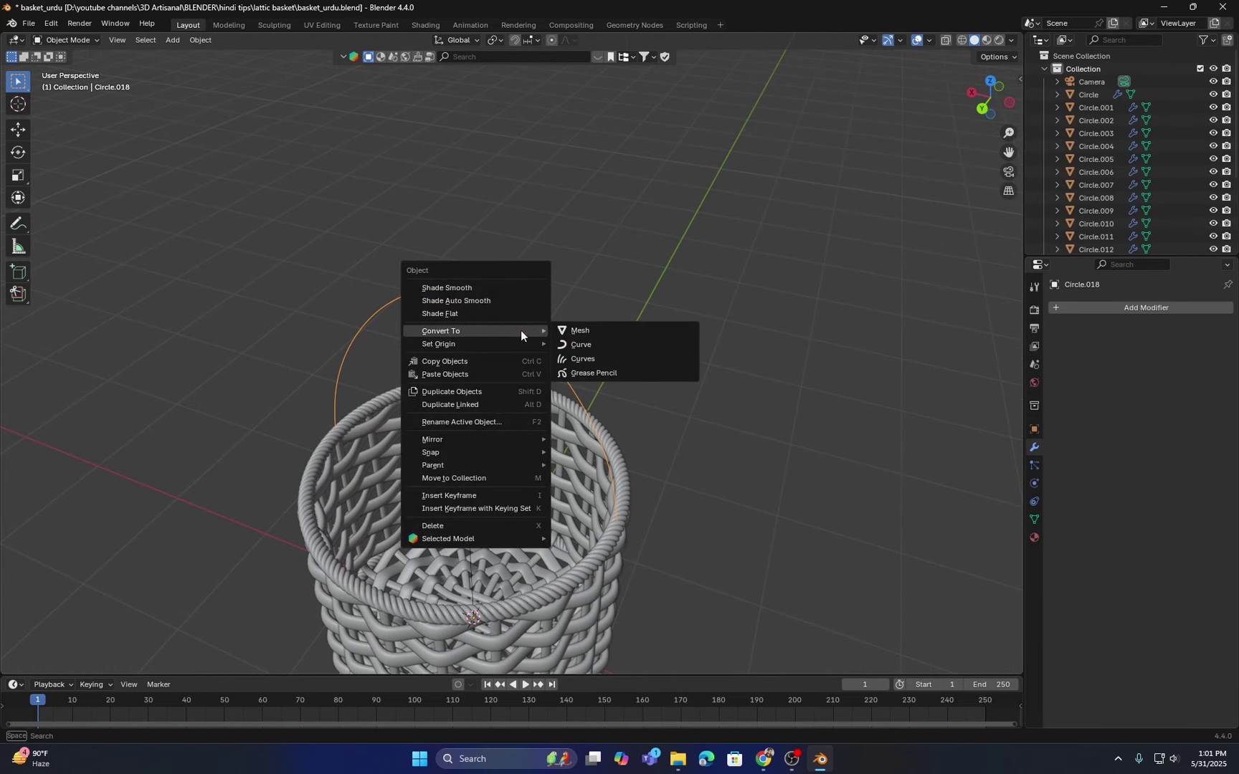
{"action": "mouse_move", "coordinate": [446, 339]}
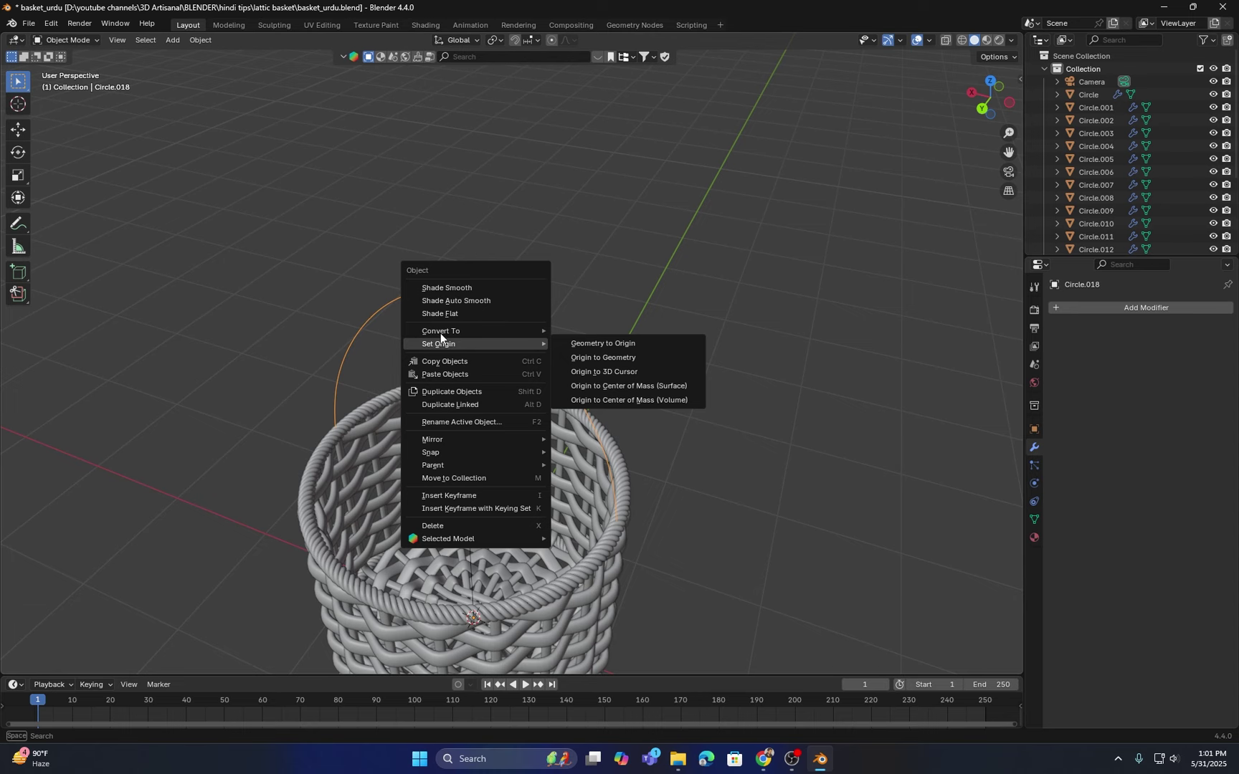
{"action": "left_click", "coordinate": [577, 343]}
Step: Duplicate the rope ring on the basket rim, leaving the copy in place
{"action": "middle_click_drag", "start_coordinate": [508, 284], "coordinate": [541, 340]}
{"action": "left_click", "coordinate": [602, 326]}
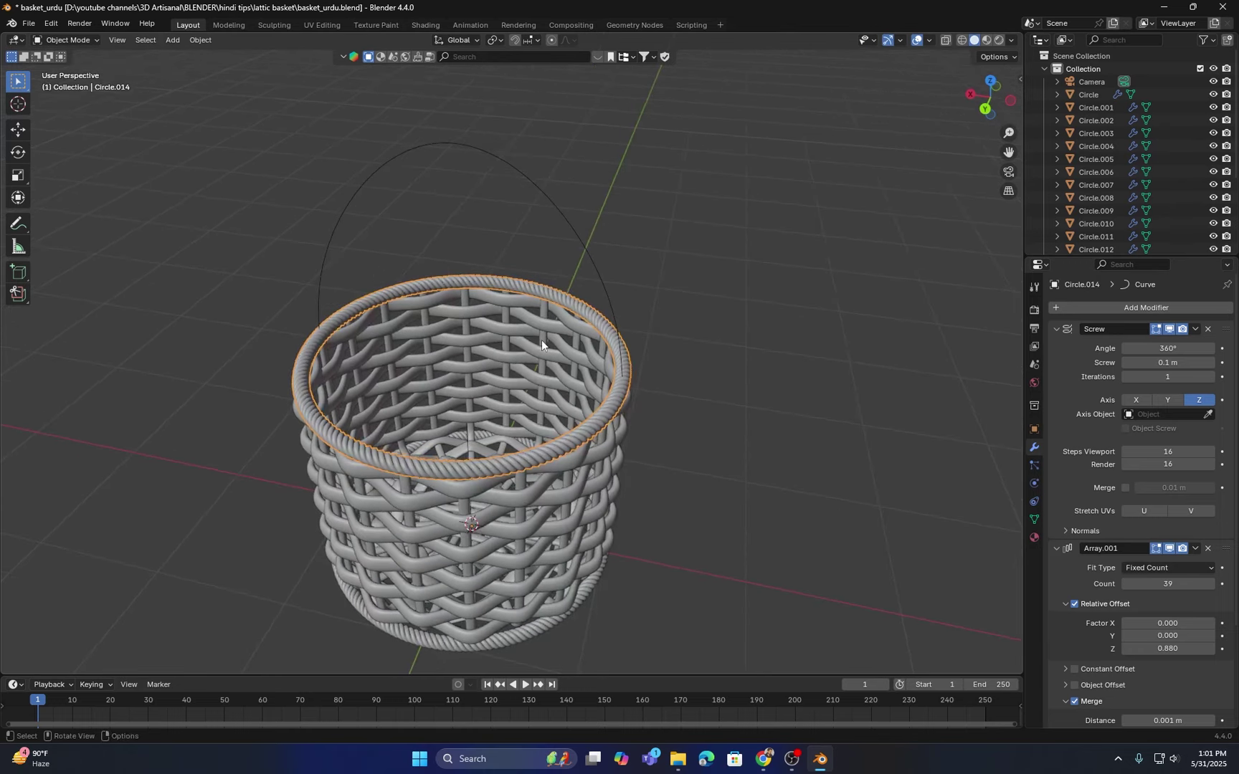
{"action": "key", "text": "shift+d"}
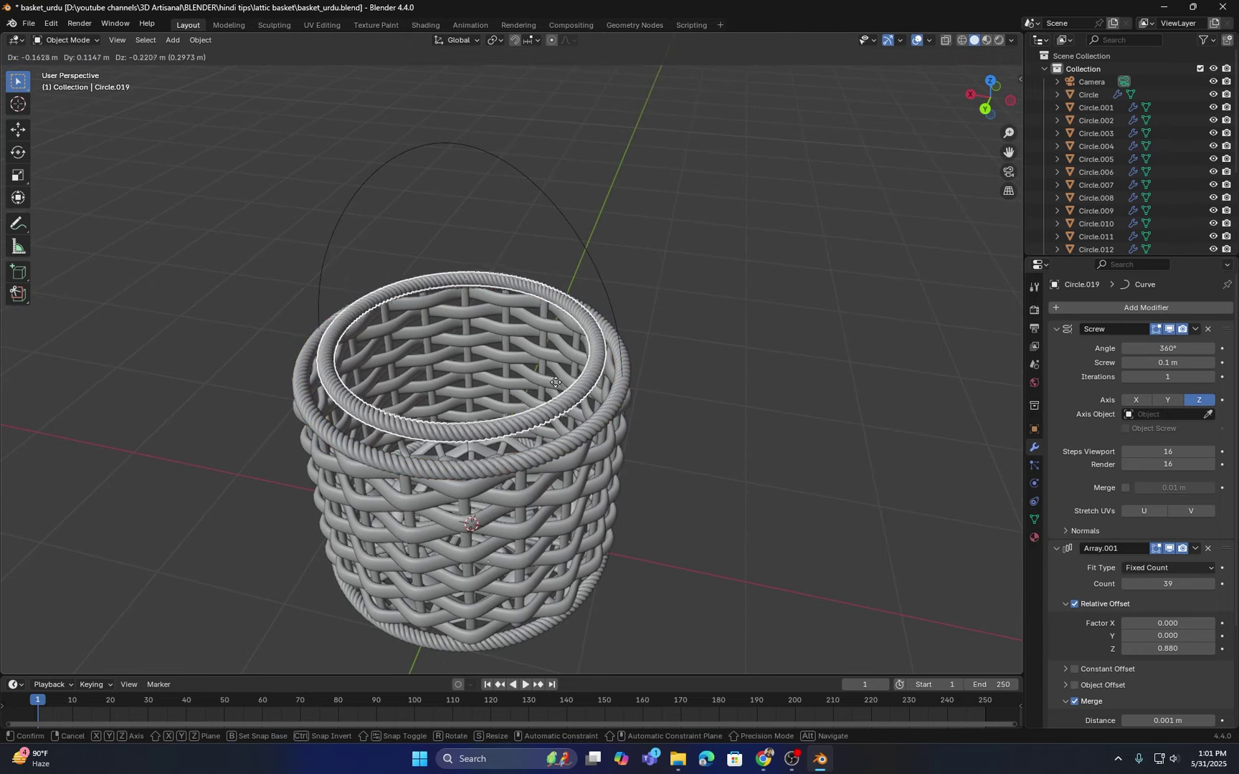
{"action": "right_click", "coordinate": [580, 385]}
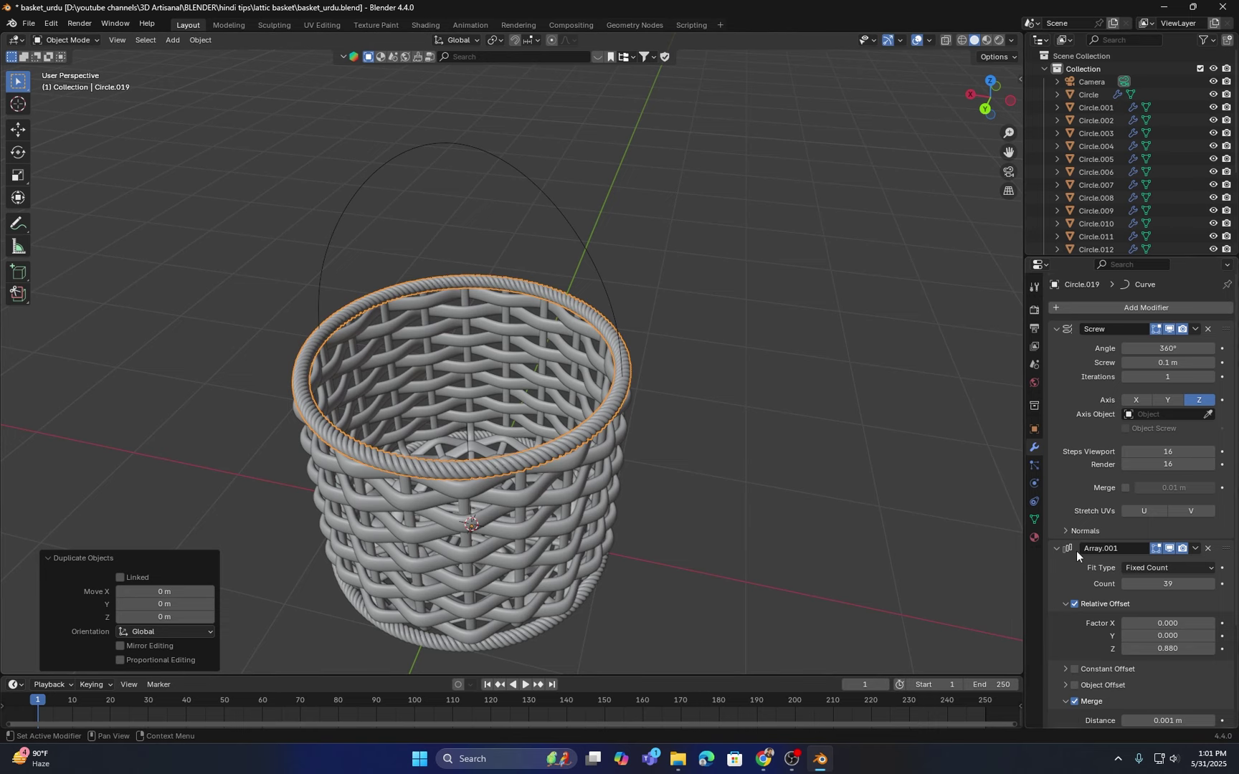
Step: Replace the curve object in the duplicated rope's Curve modifier with the handle arch, Circle.018
{"action": "scroll", "coordinate": [1086, 552], "scroll_direction": "down", "scroll_amount": 4}
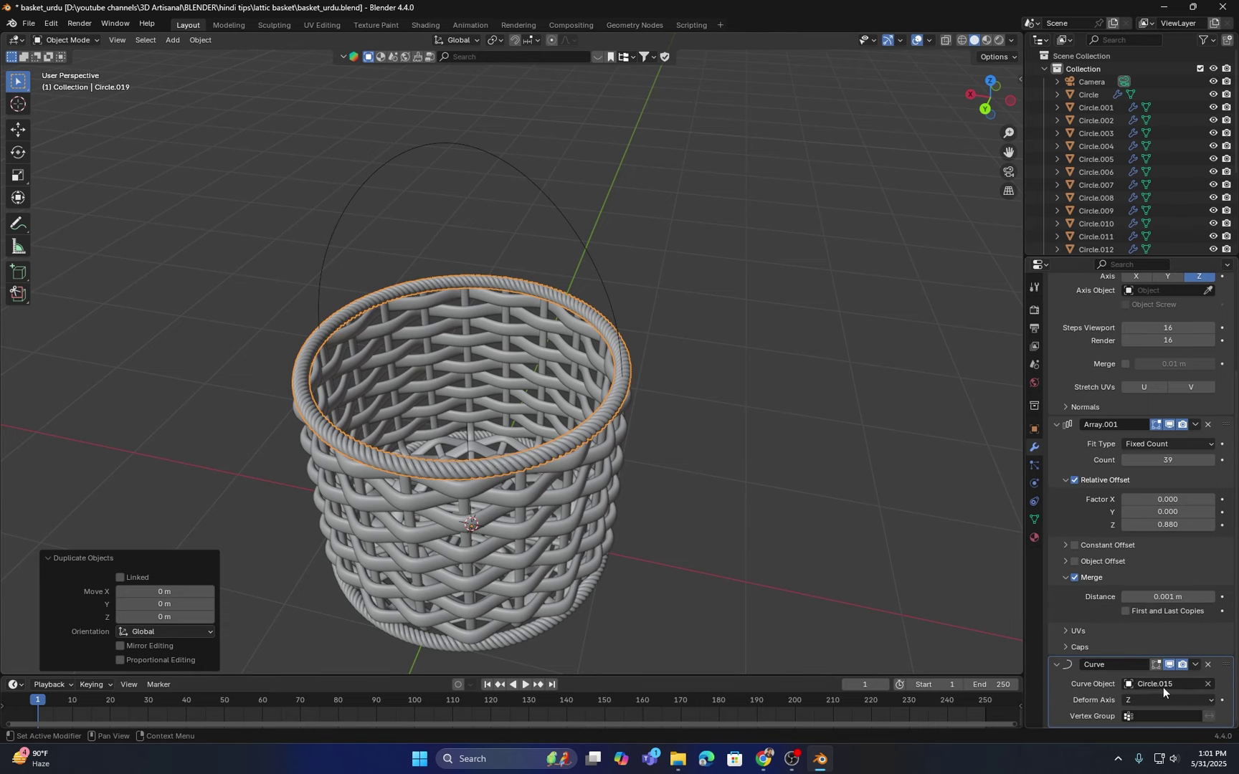
{"action": "left_click", "coordinate": [1208, 683]}
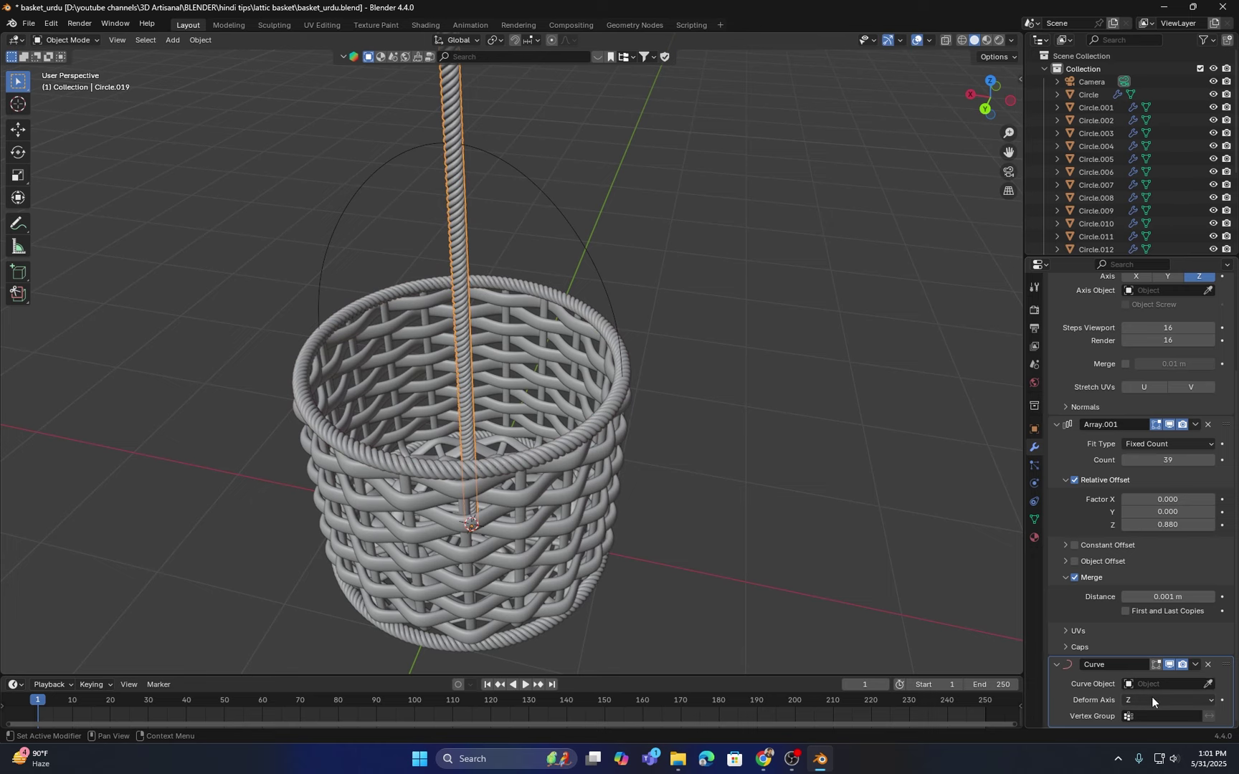
{"action": "left_click", "coordinate": [1208, 684]}
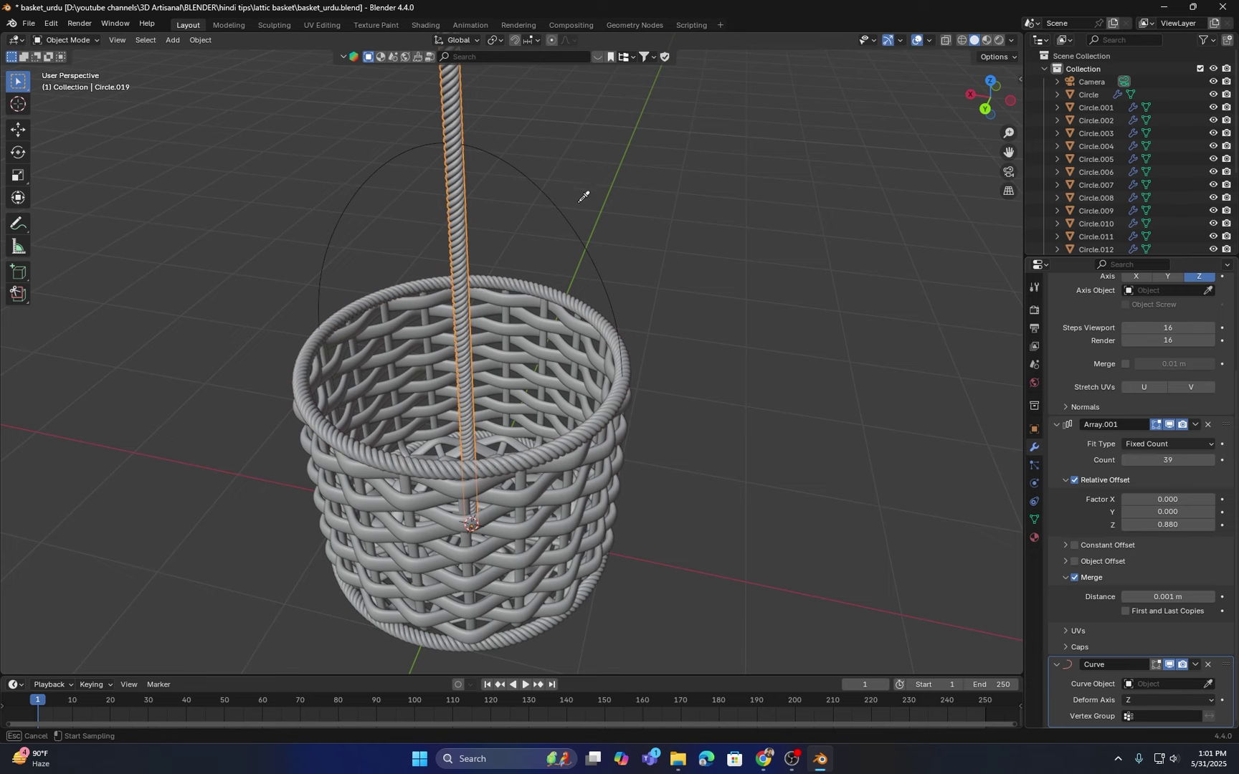
{"action": "left_click", "coordinate": [539, 185]}
Step: Reduce the handle rope's Array.001 count to 23 so it ends at the basket rim
{"action": "middle_click_drag", "start_coordinate": [467, 133], "coordinate": [539, 178]}
{"action": "middle_click_drag", "start_coordinate": [490, 231], "coordinate": [560, 182], "text": "shift"}
{"action": "middle_click_drag", "start_coordinate": [572, 226], "coordinate": [612, 201]}
{"action": "scroll", "coordinate": [534, 263], "scroll_direction": "up", "scroll_amount": 1}
{"action": "scroll", "coordinate": [581, 286], "scroll_direction": "down", "scroll_amount": 2}
{"action": "middle_click_drag", "start_coordinate": [470, 139], "coordinate": [407, 471]}
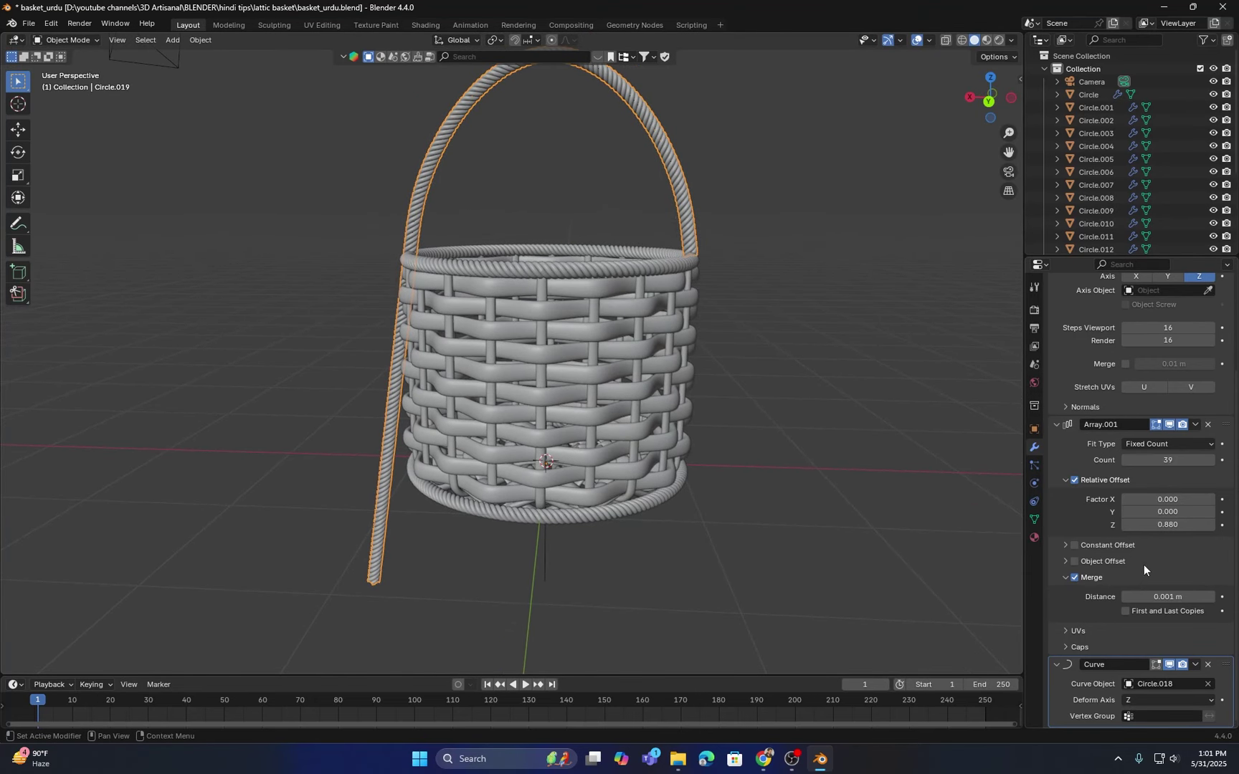
{"action": "triple_click", "coordinate": [1126, 463]}
{"action": "triple_click", "coordinate": [1126, 462]}
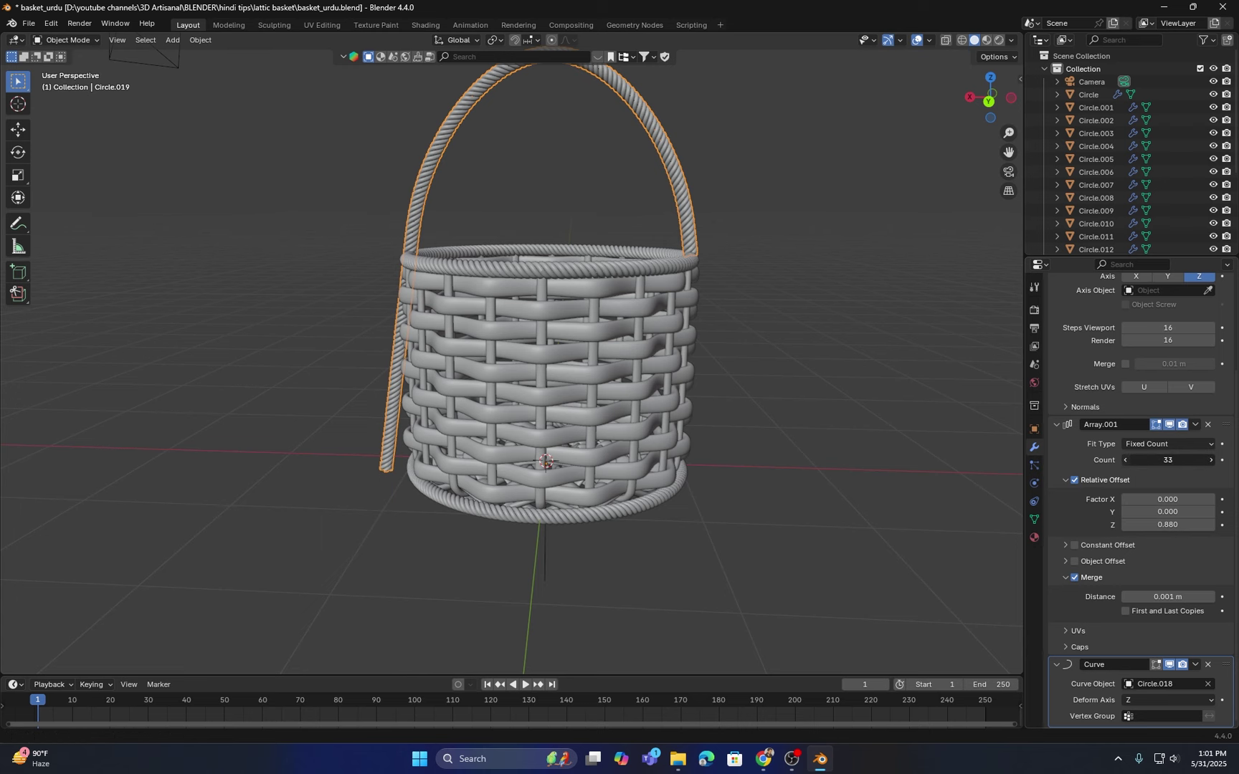
{"action": "triple_click", "coordinate": [1126, 463]}
{"action": "triple_click", "coordinate": [1127, 463]}
{"action": "left_click", "coordinate": [1126, 462]}
{"action": "left_click", "coordinate": [1126, 463]}
{"action": "middle_click_drag", "start_coordinate": [351, 445], "coordinate": [618, 449]}
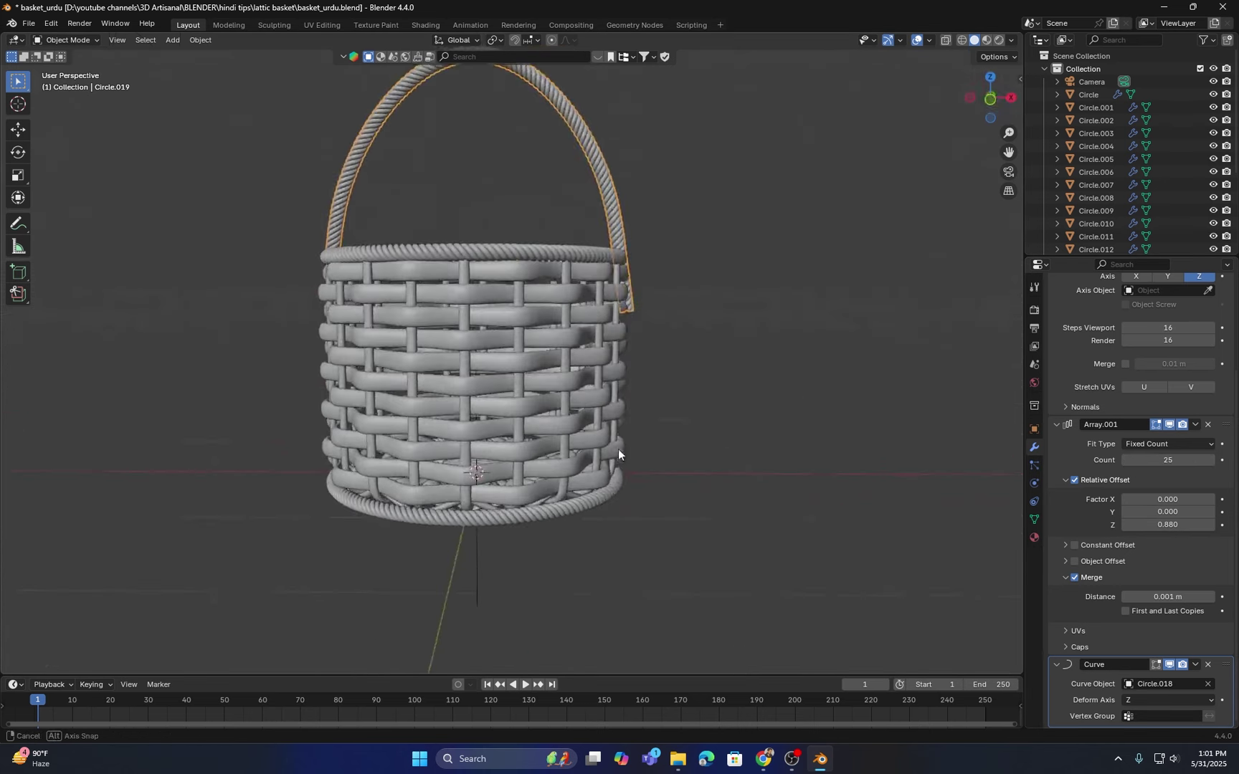
{"action": "key", "text": "KP_1"}
{"action": "scroll", "coordinate": [610, 372], "scroll_direction": "up", "scroll_amount": 3}
{"action": "middle_click_drag", "start_coordinate": [610, 373], "coordinate": [540, 470], "text": "shift"}
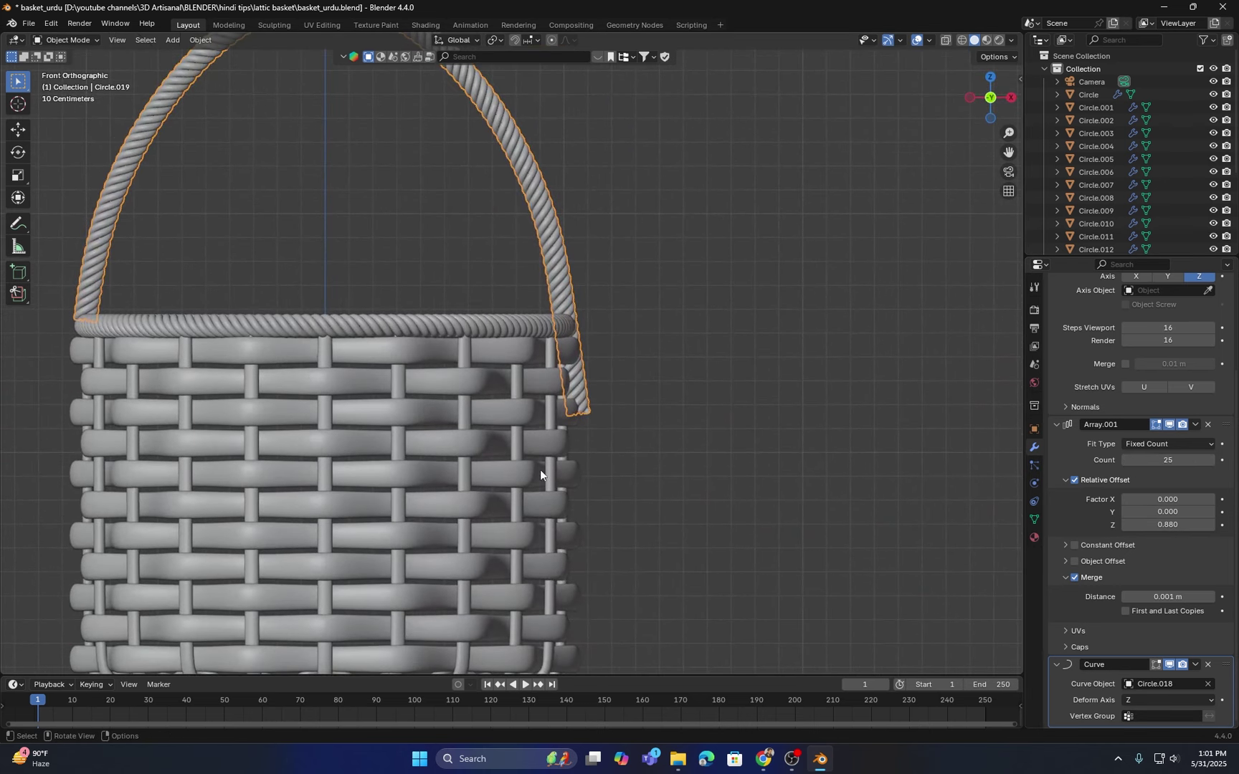
{"action": "left_click", "coordinate": [1127, 461]}
{"action": "scroll", "coordinate": [506, 351], "scroll_direction": "down", "scroll_amount": 3}
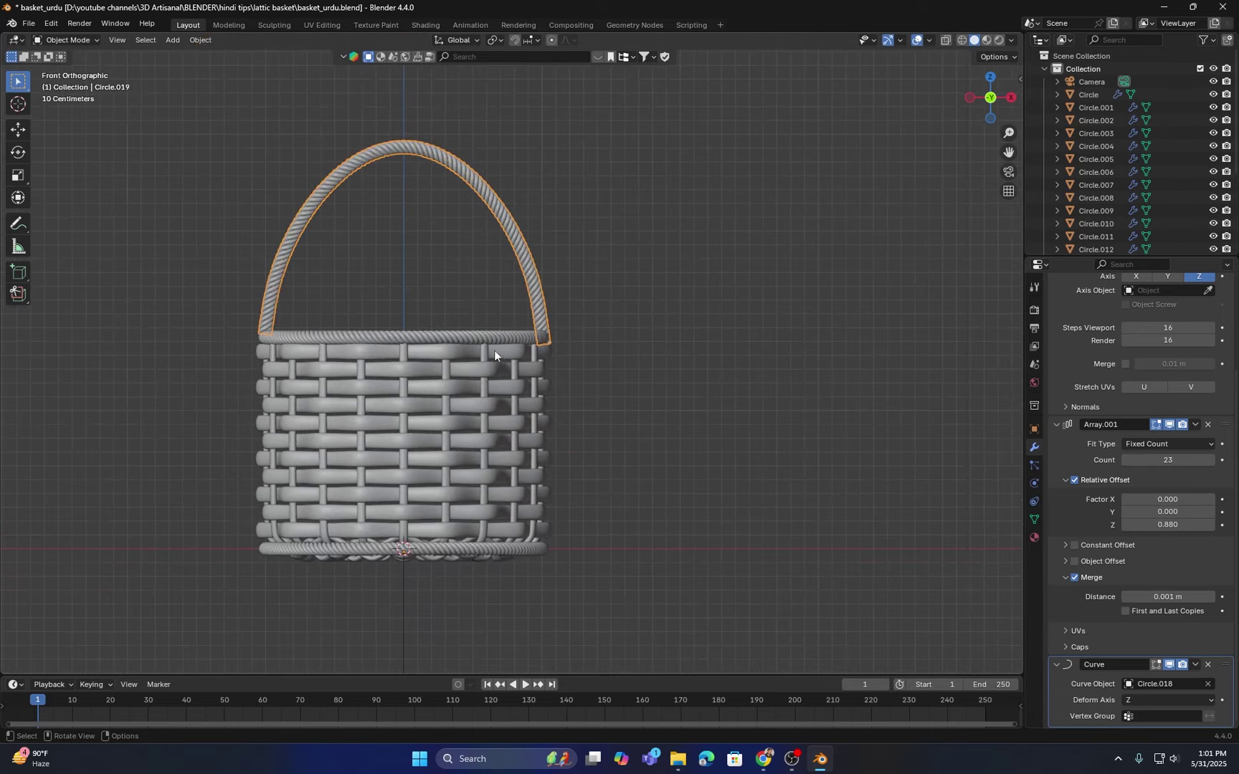
Step: Scale the handle rope uniformly to about 0.833 to make it thinner
{"action": "scroll", "coordinate": [502, 347], "scroll_direction": "up", "scroll_amount": 1}
{"action": "middle_click_drag", "start_coordinate": [515, 233], "coordinate": [580, 358], "text": "shift"}
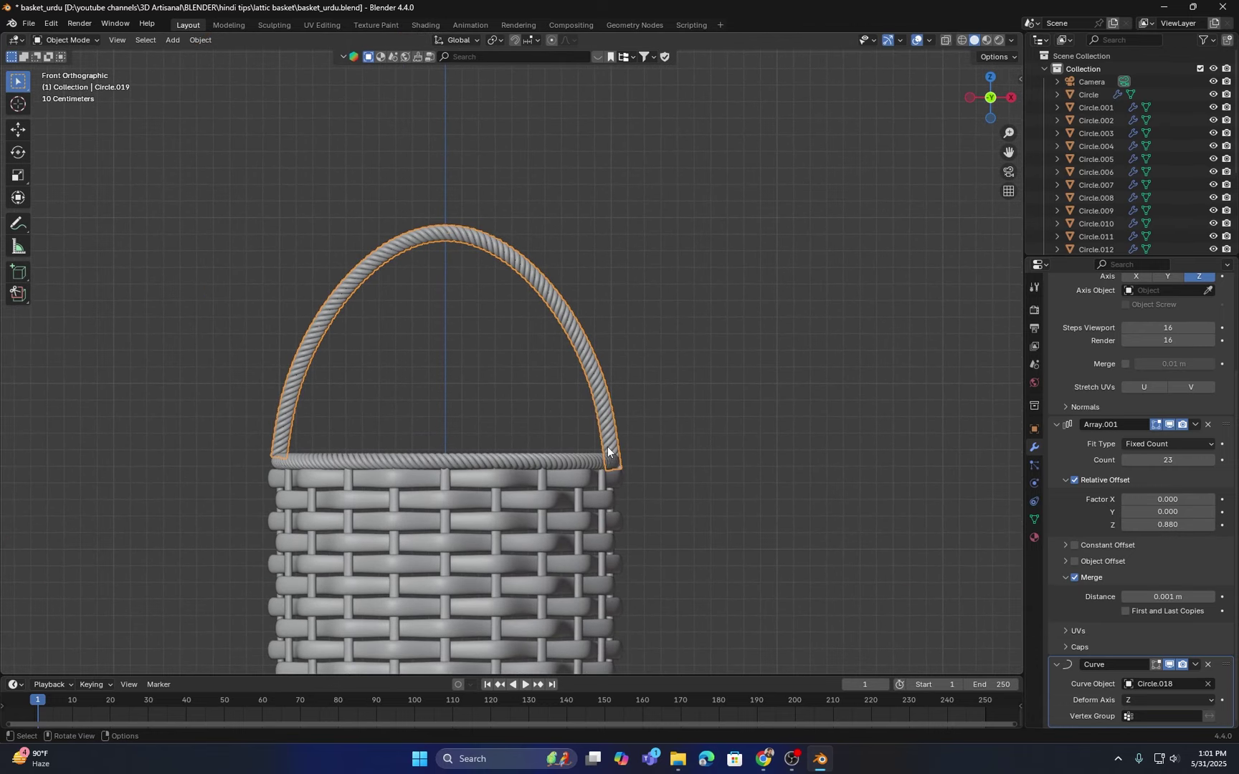
{"action": "key", "text": "a"}
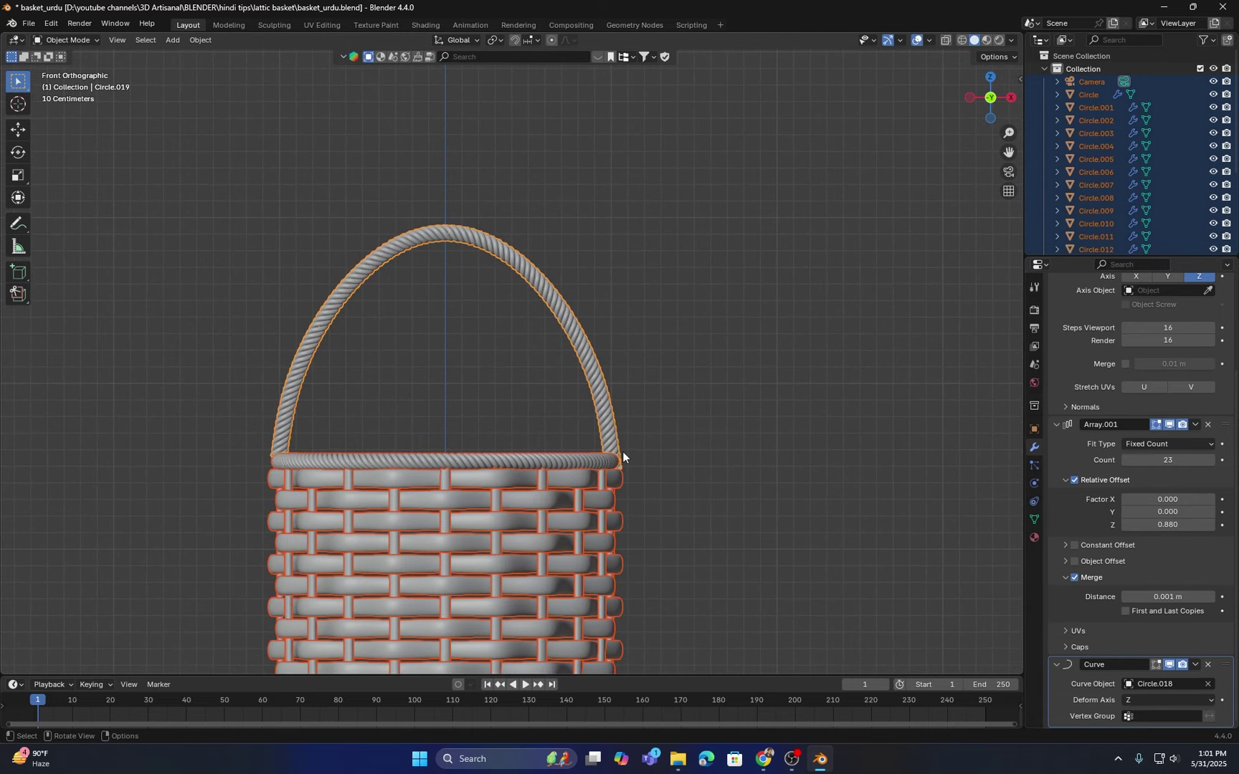
{"action": "left_click", "coordinate": [609, 423]}
{"action": "key", "text": "s"}
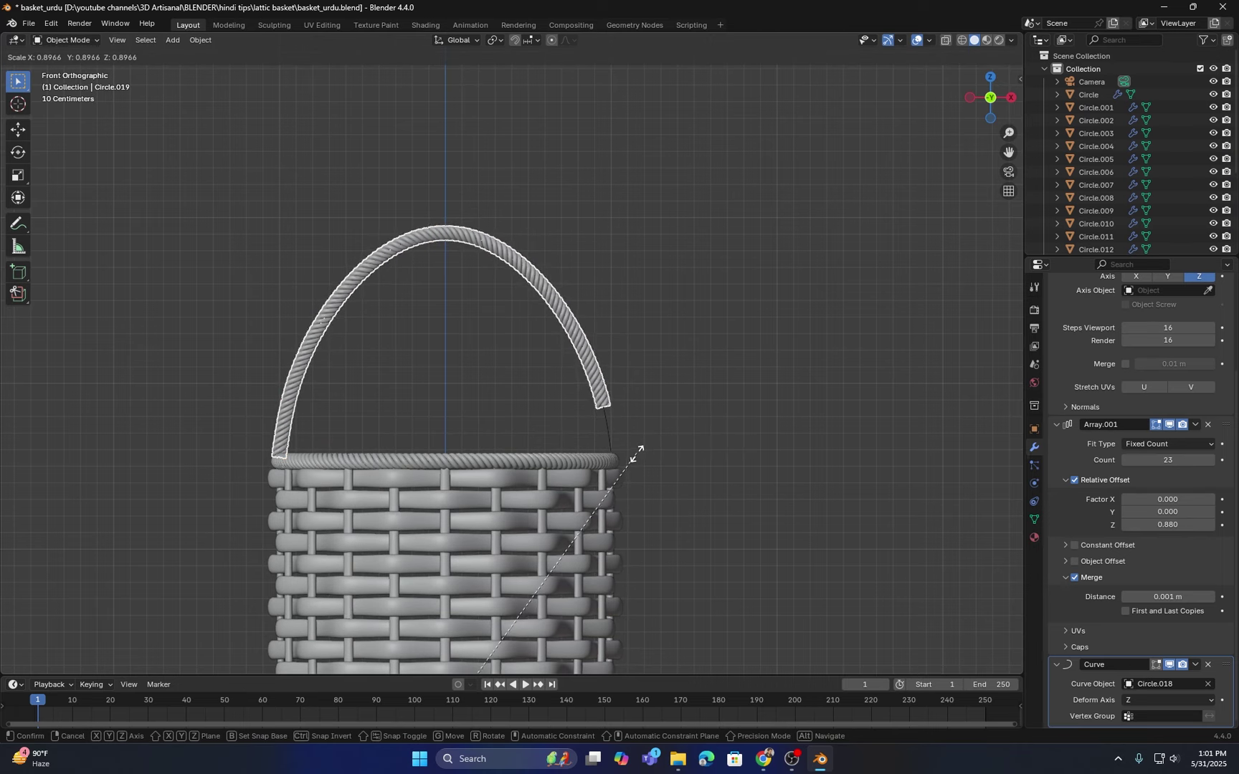
{"action": "left_click", "coordinate": [616, 468]}
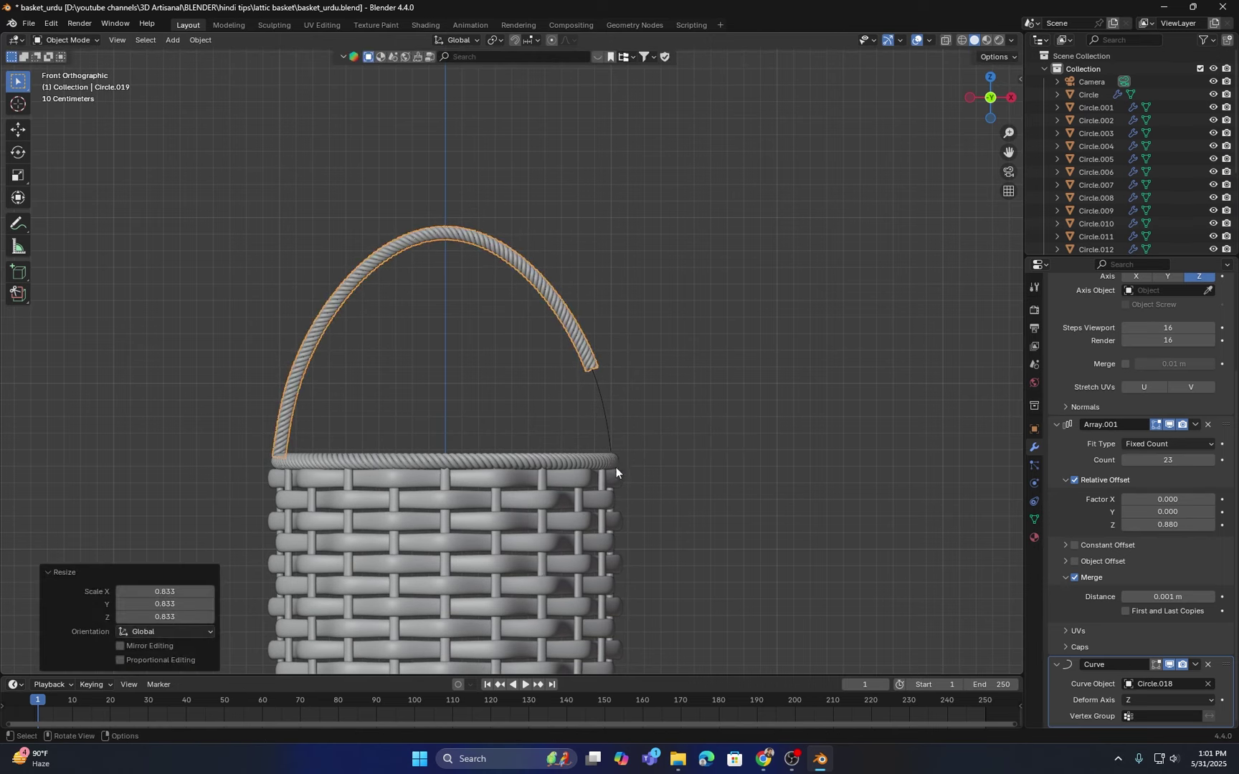
Step: Set the handle rope's Array.001 count to 27 so it reaches the rim again, and deselect it
{"action": "middle_click_drag", "start_coordinate": [613, 467], "coordinate": [583, 453]}
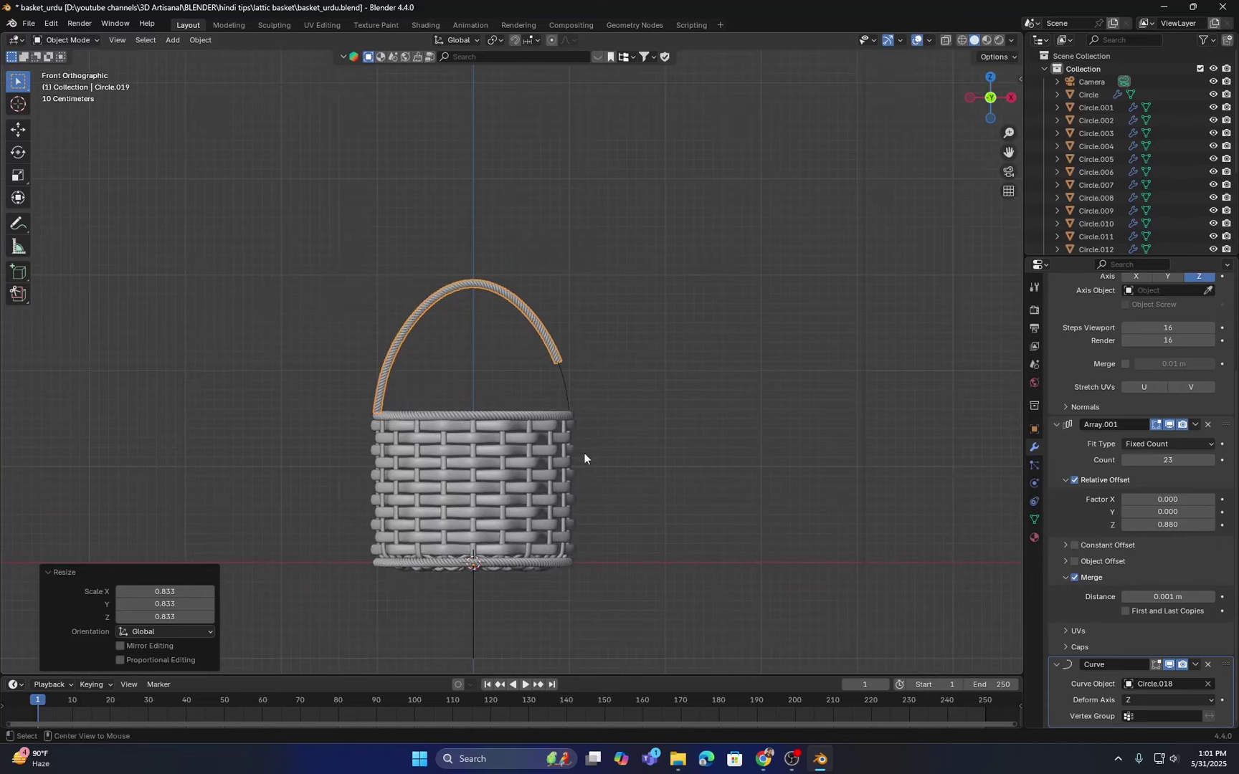
{"action": "scroll", "coordinate": [585, 453], "scroll_direction": "up", "scroll_amount": 4}
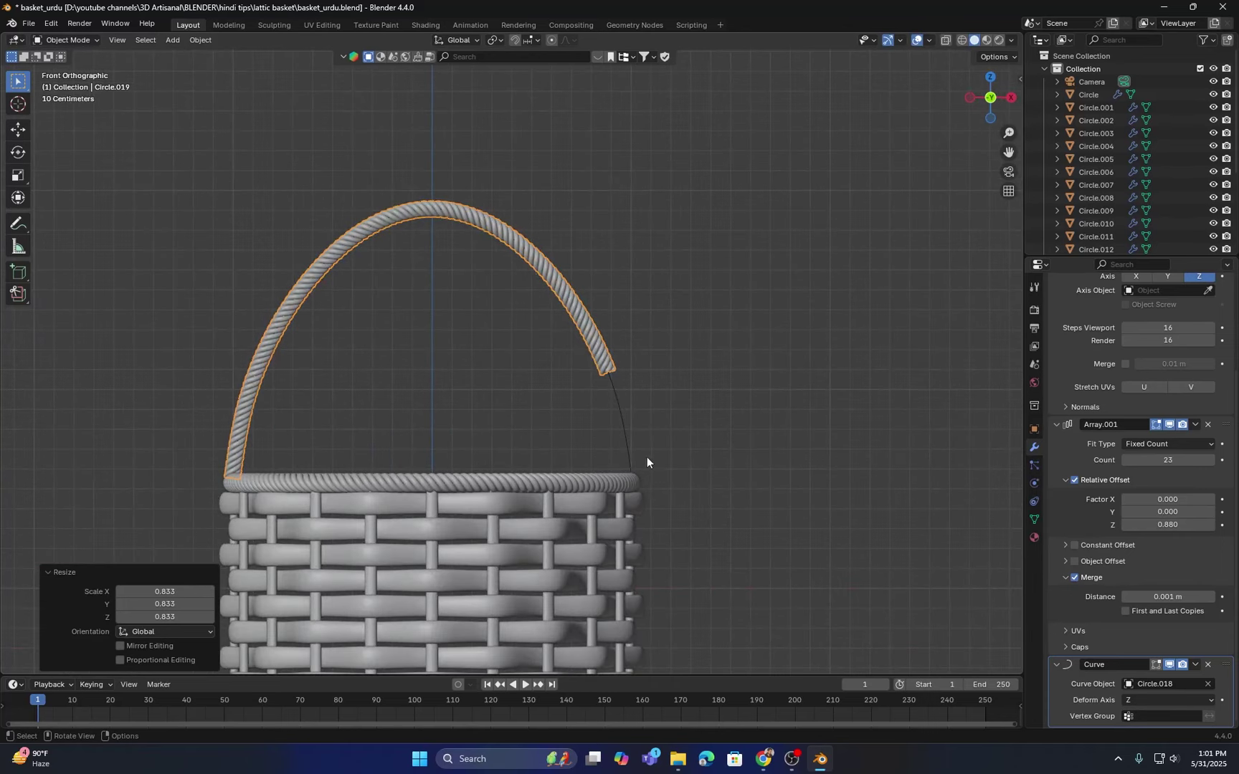
{"action": "left_click", "coordinate": [1211, 460]}
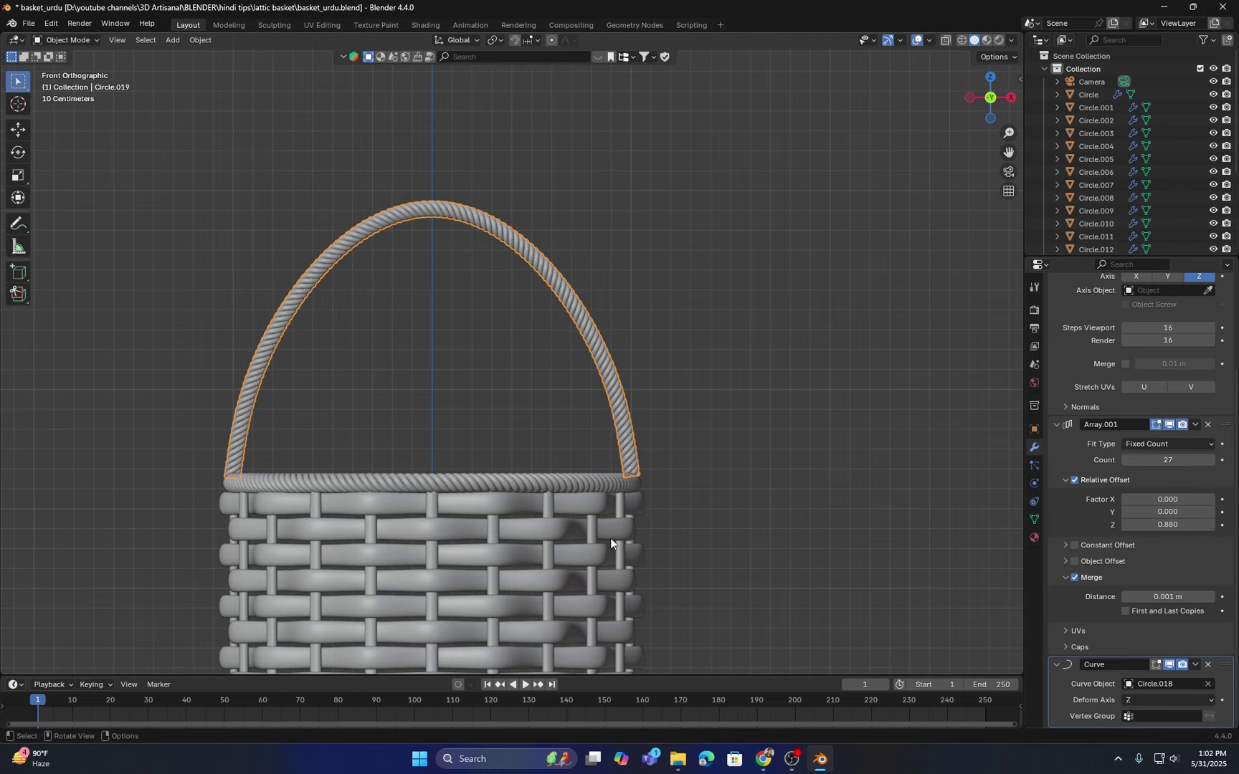
{"action": "middle_click_drag", "start_coordinate": [609, 539], "coordinate": [645, 434]}
{"action": "scroll", "coordinate": [547, 475], "scroll_direction": "down", "scroll_amount": 2}
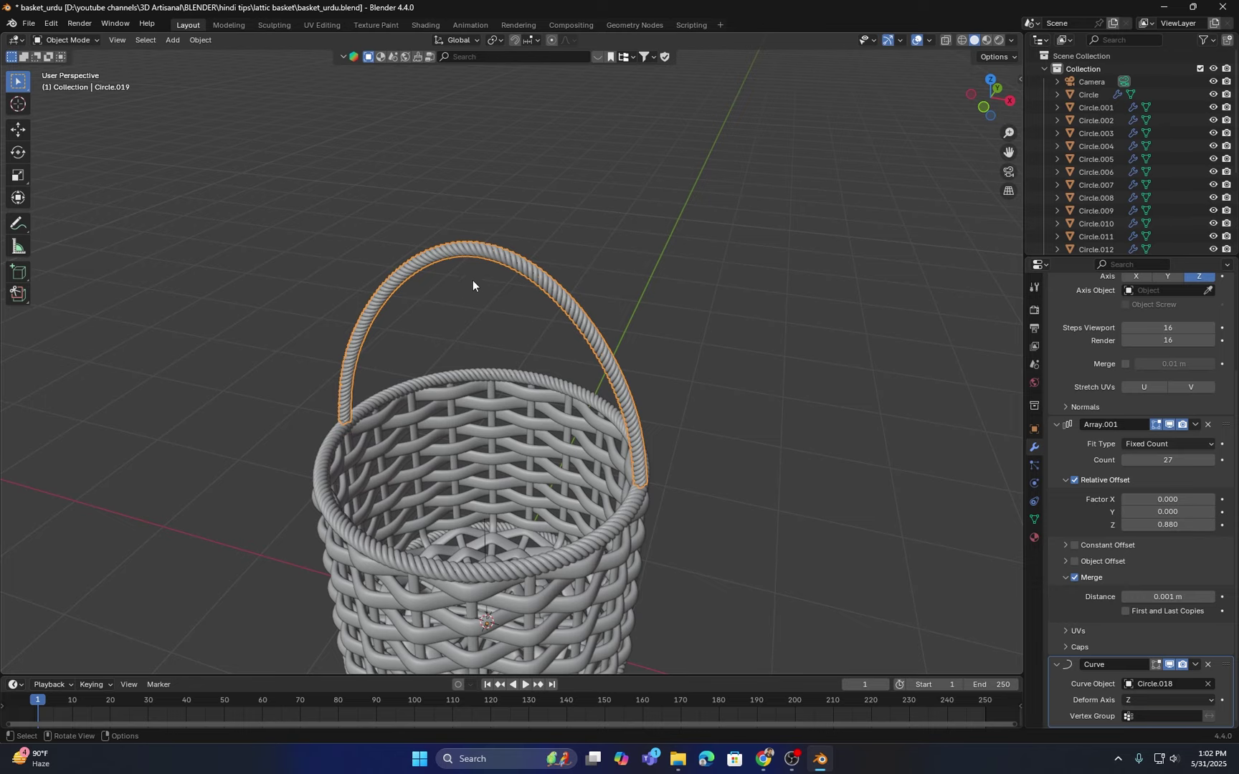
{"action": "middle_click_drag", "start_coordinate": [705, 500], "coordinate": [668, 395]}
{"action": "left_click", "coordinate": [717, 342]}
{"action": "scroll", "coordinate": [645, 395], "scroll_direction": "up", "scroll_amount": 2}
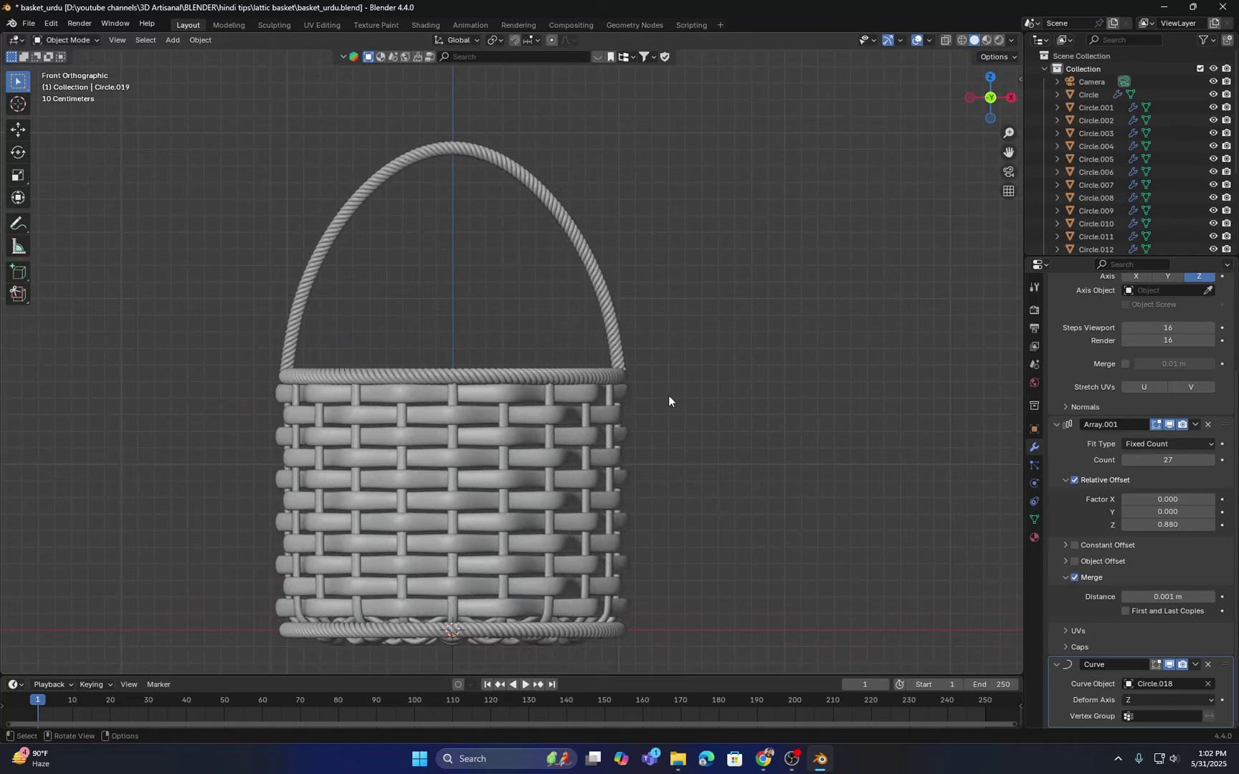
Step: Add a Bézier circle curve at the base of the handle, just above the rim at X 0.991 m, Z 1.66 m
{"action": "key", "text": "shift+a"}
{"action": "key", "text": "Escape"}
{"action": "scroll", "coordinate": [717, 401], "scroll_direction": "up", "scroll_amount": 4}
{"action": "middle_click_drag", "start_coordinate": [791, 450], "coordinate": [631, 446], "text": "shift"}
{"action": "scroll", "coordinate": [631, 454], "scroll_direction": "up", "scroll_amount": 1}
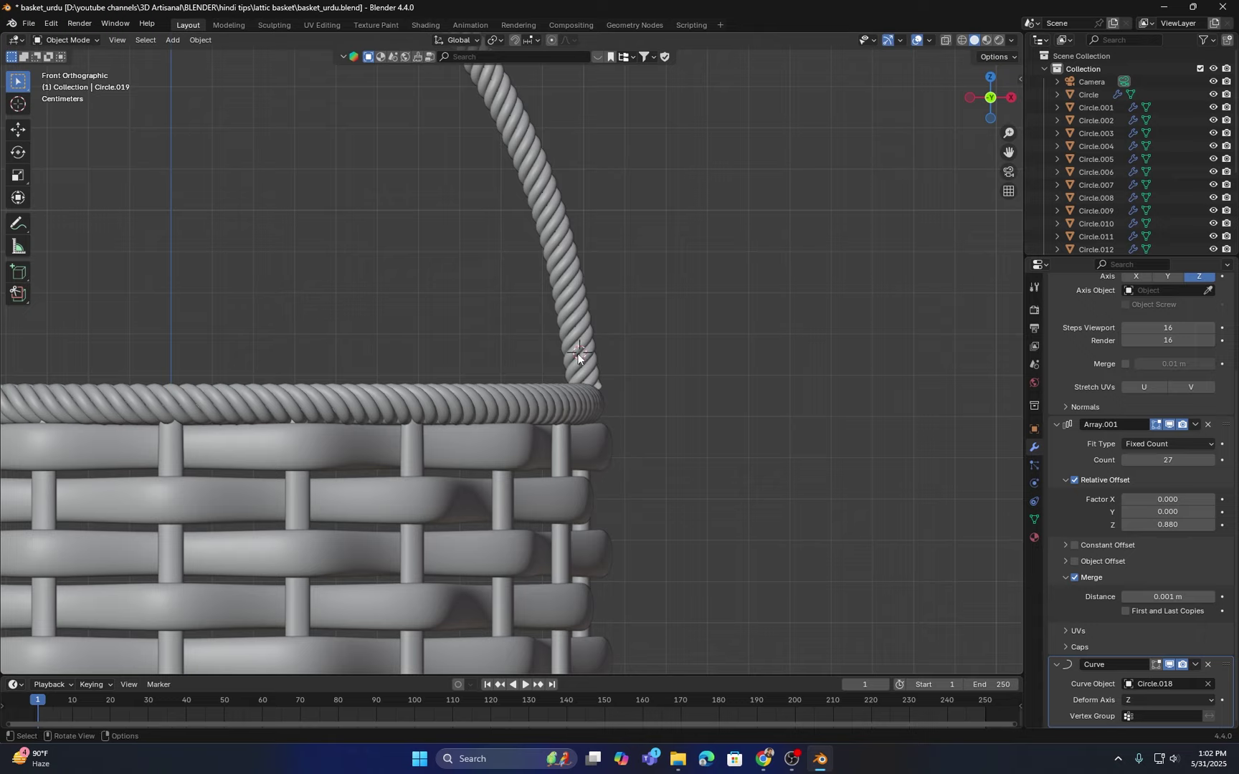
{"action": "key", "text": "shift+a"}
{"action": "mouse_move", "coordinate": [537, 366]}
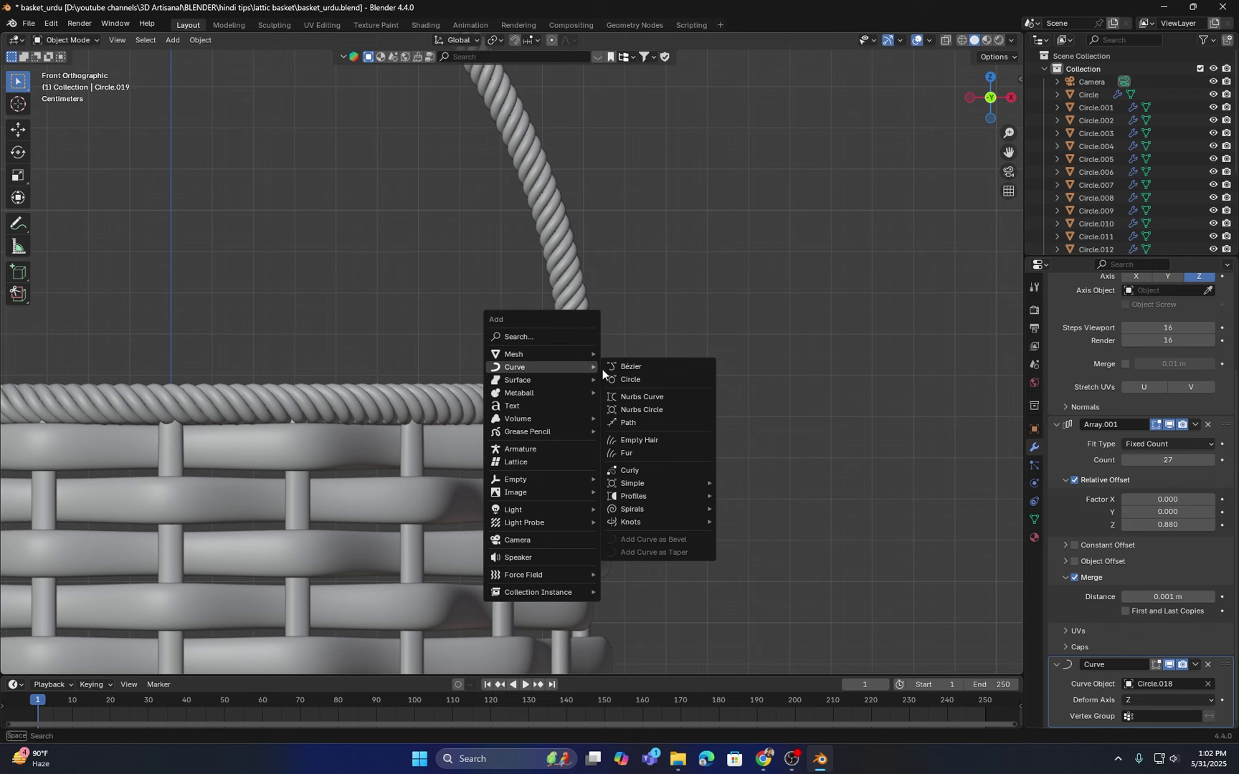
{"action": "left_click", "coordinate": [626, 379]}
Step: Enter Edit Mode on the Bézier circle and turn off proportional editing
{"action": "scroll", "coordinate": [625, 380], "scroll_direction": "down", "scroll_amount": 4}
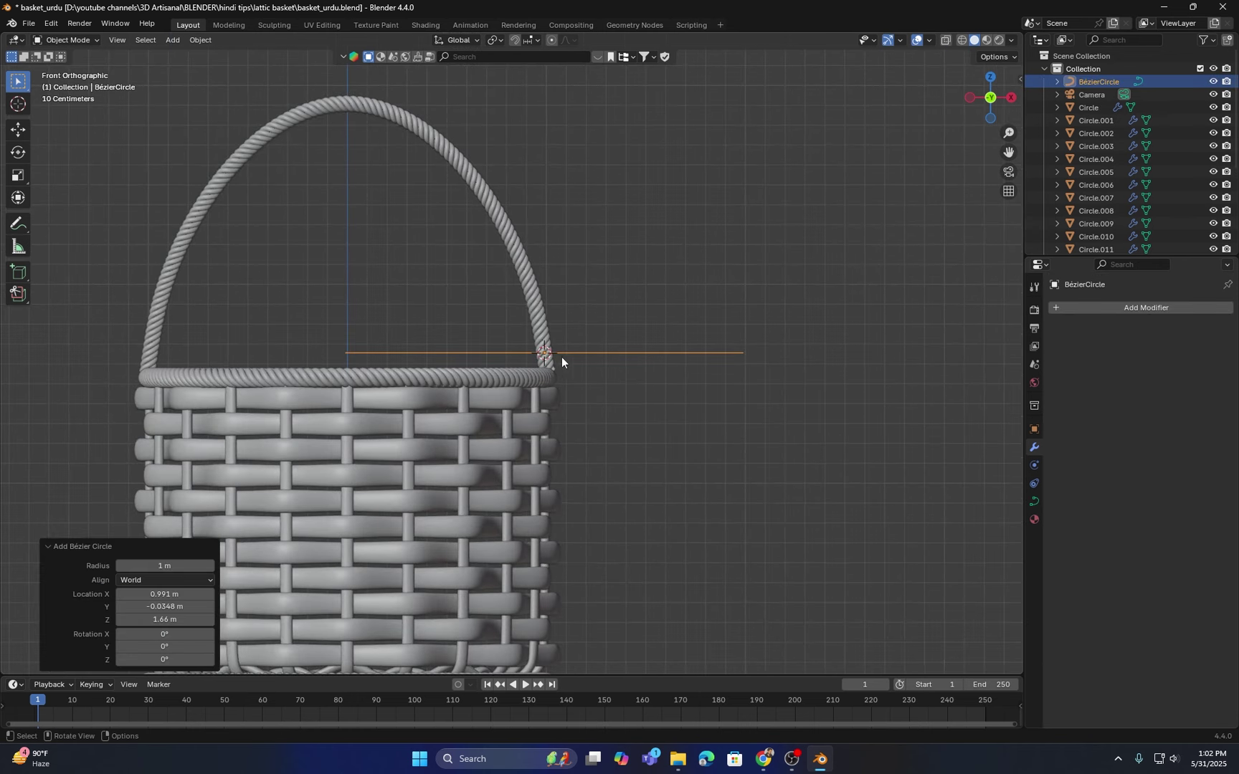
{"action": "mouse_move", "coordinate": [548, 349]}
{"action": "middle_mouse_down"}
{"action": "mouse_move", "coordinate": [538, 366]}
{"action": "mouse_move", "coordinate": [552, 358]}
{"action": "middle_mouse_up"}
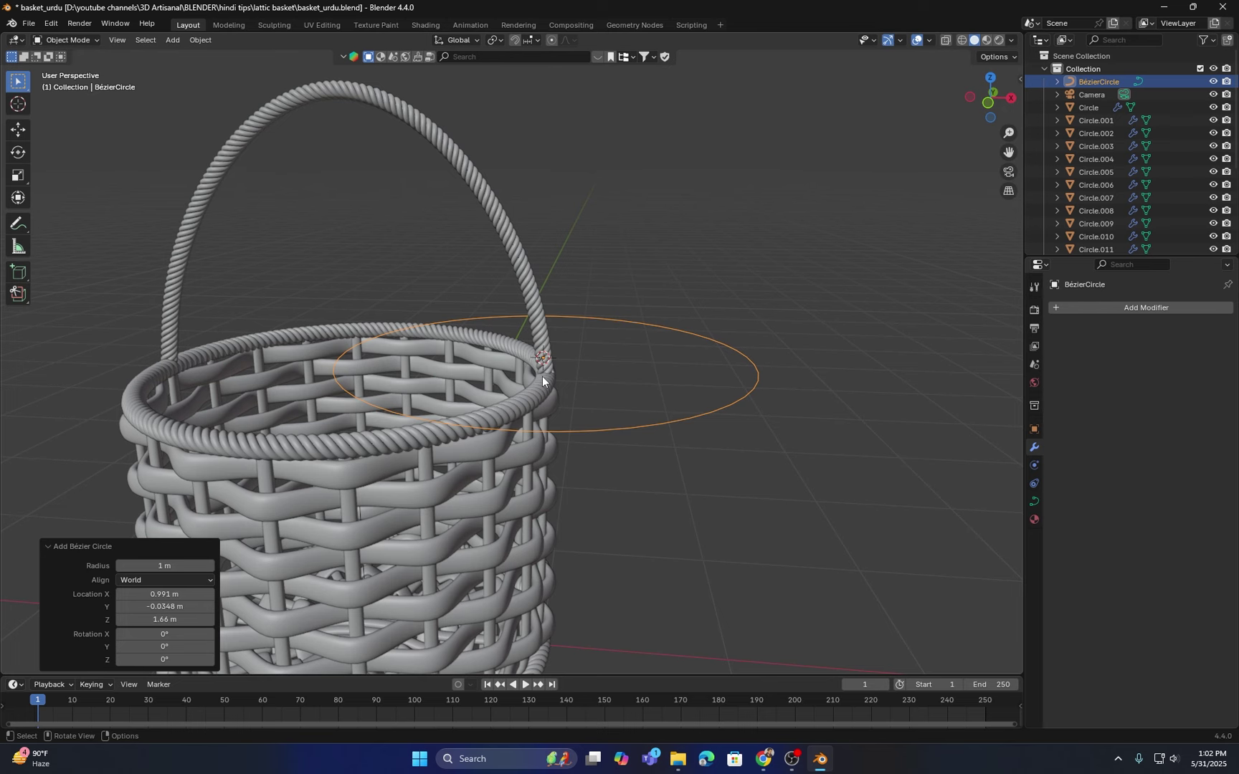
{"action": "key", "text": "KP_1"}
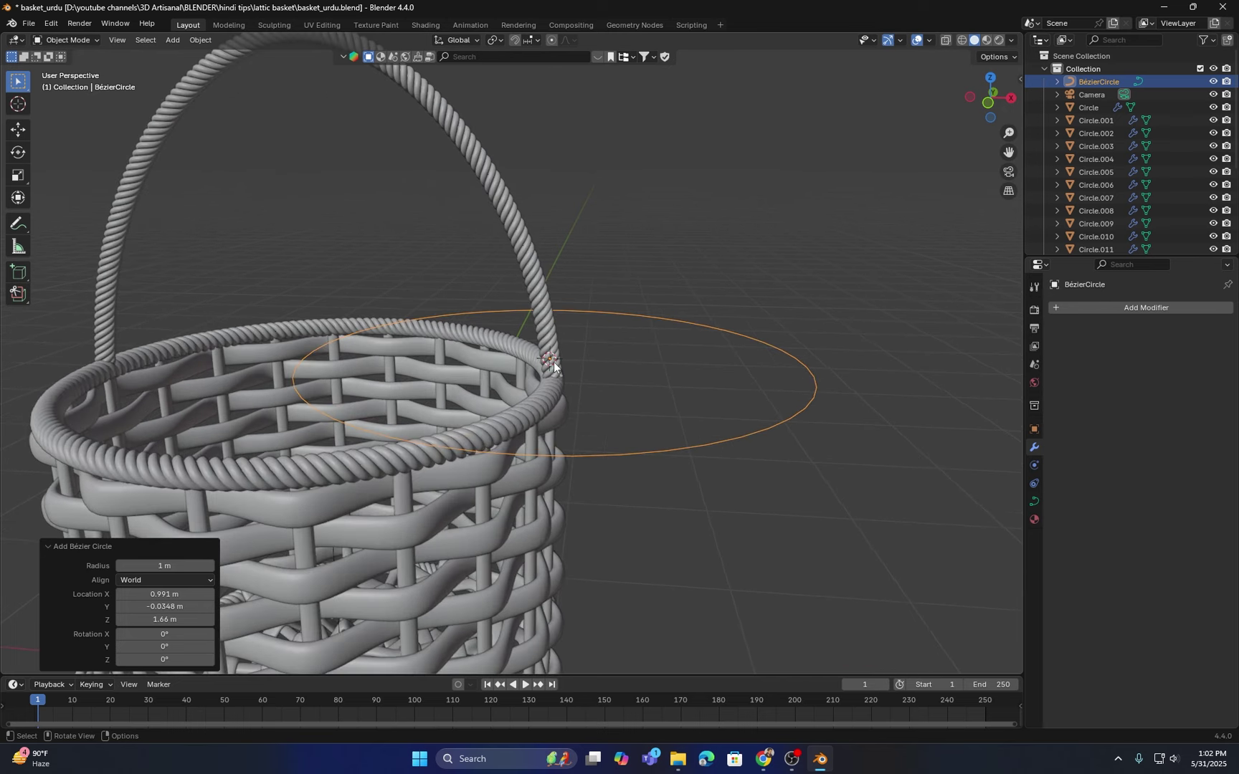
{"action": "scroll", "coordinate": [571, 348], "scroll_direction": "up", "scroll_amount": 2}
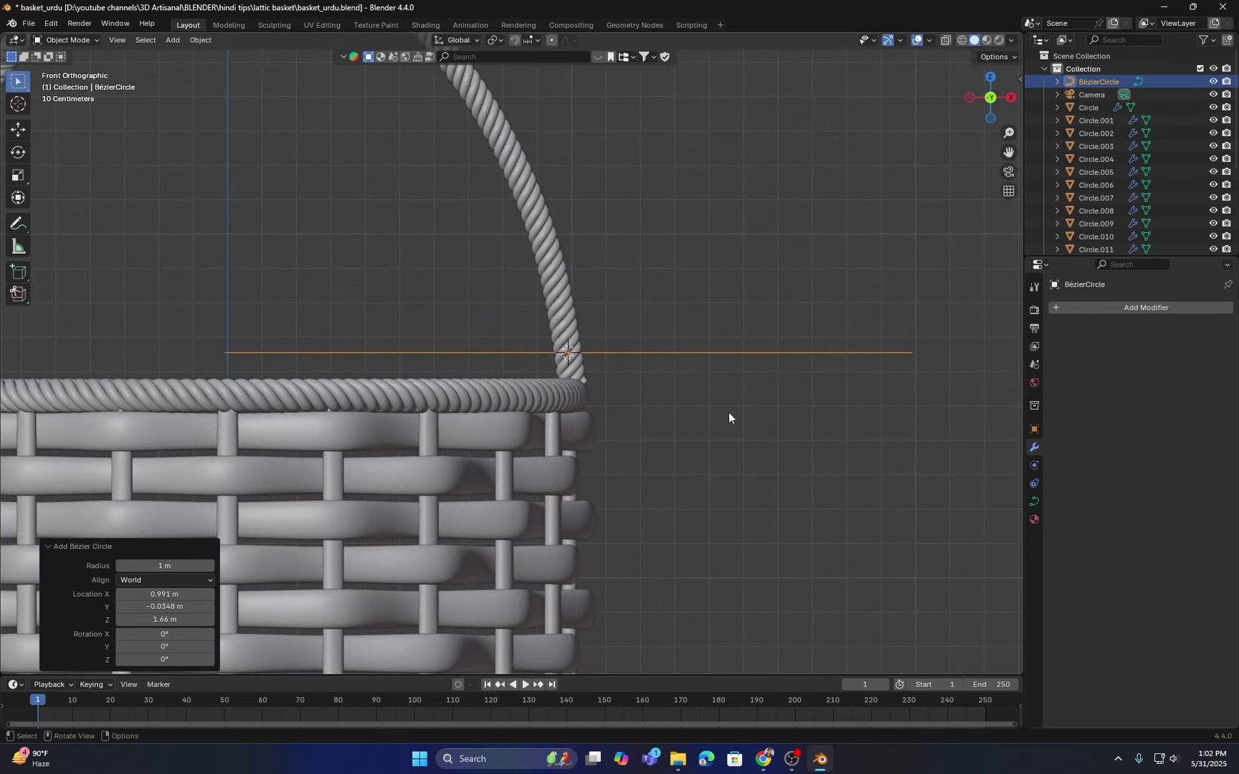
{"action": "key", "text": "Tab"}
{"action": "key", "text": "s"}
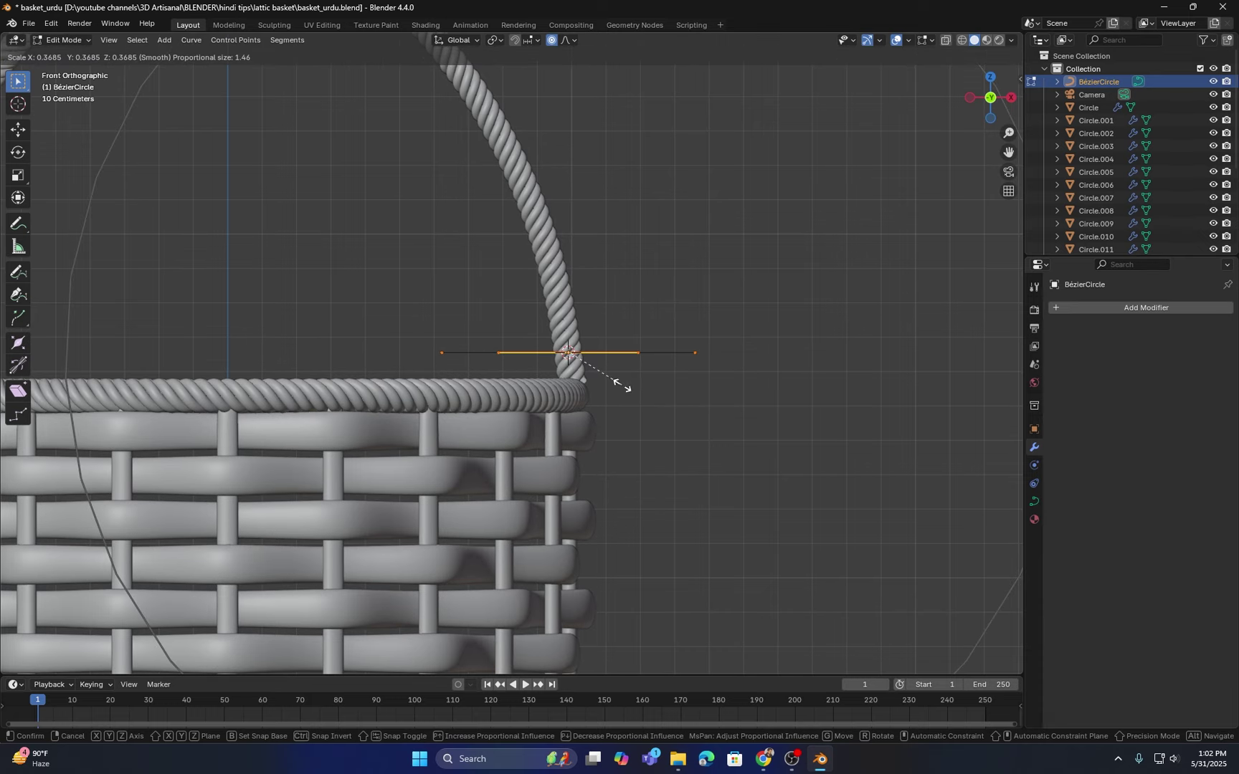
{"action": "right_click", "coordinate": [622, 386]}
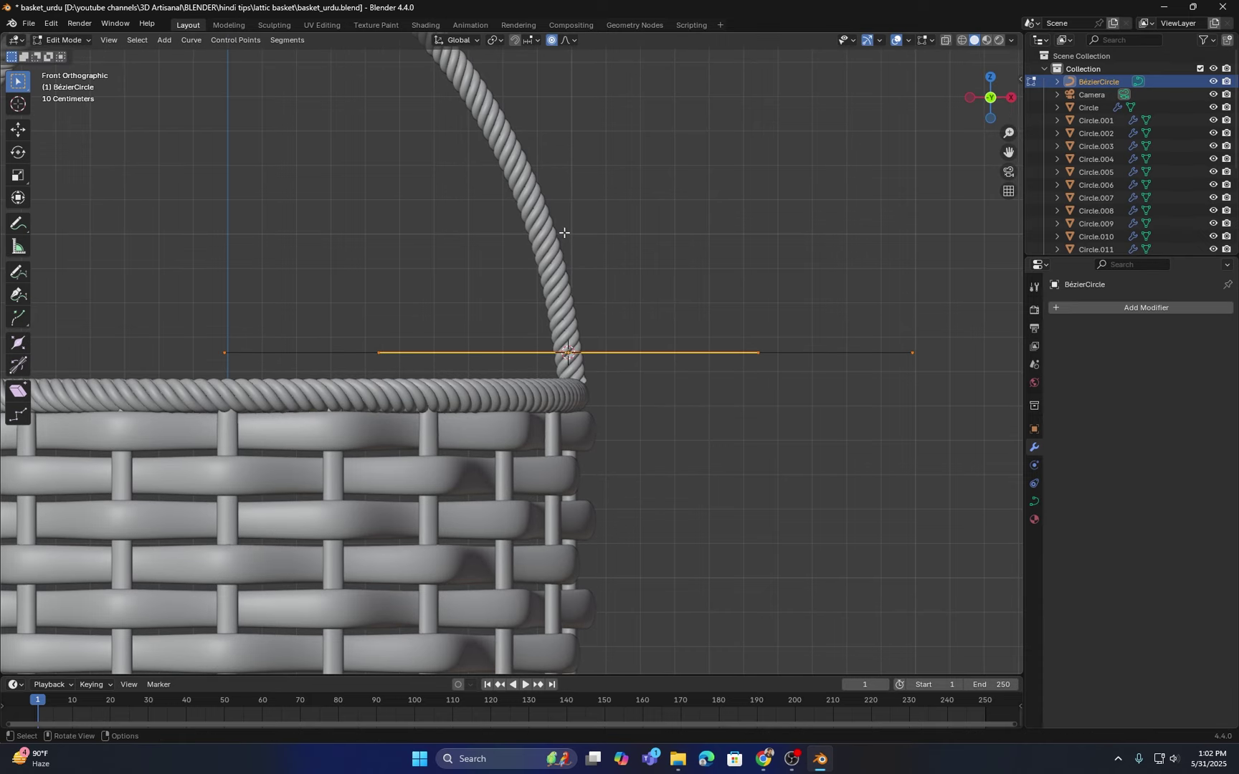
{"action": "left_click", "coordinate": [551, 41]}
Step: Scale all of the Bézier circle's control points to about 0.348, fine-tune the size around the handle, and return to Object Mode
{"action": "key", "text": "s"}
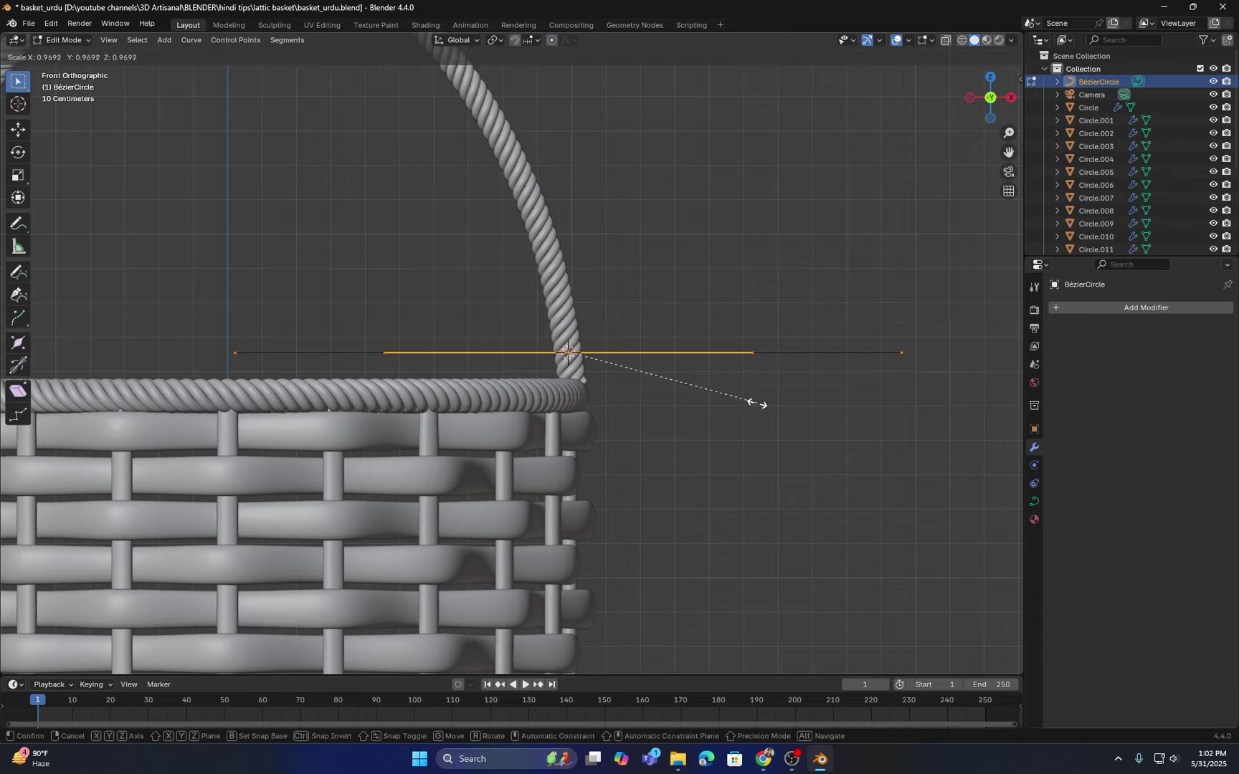
{"action": "left_click", "coordinate": [640, 368]}
{"action": "middle_click_drag", "start_coordinate": [630, 359], "coordinate": [620, 426]}
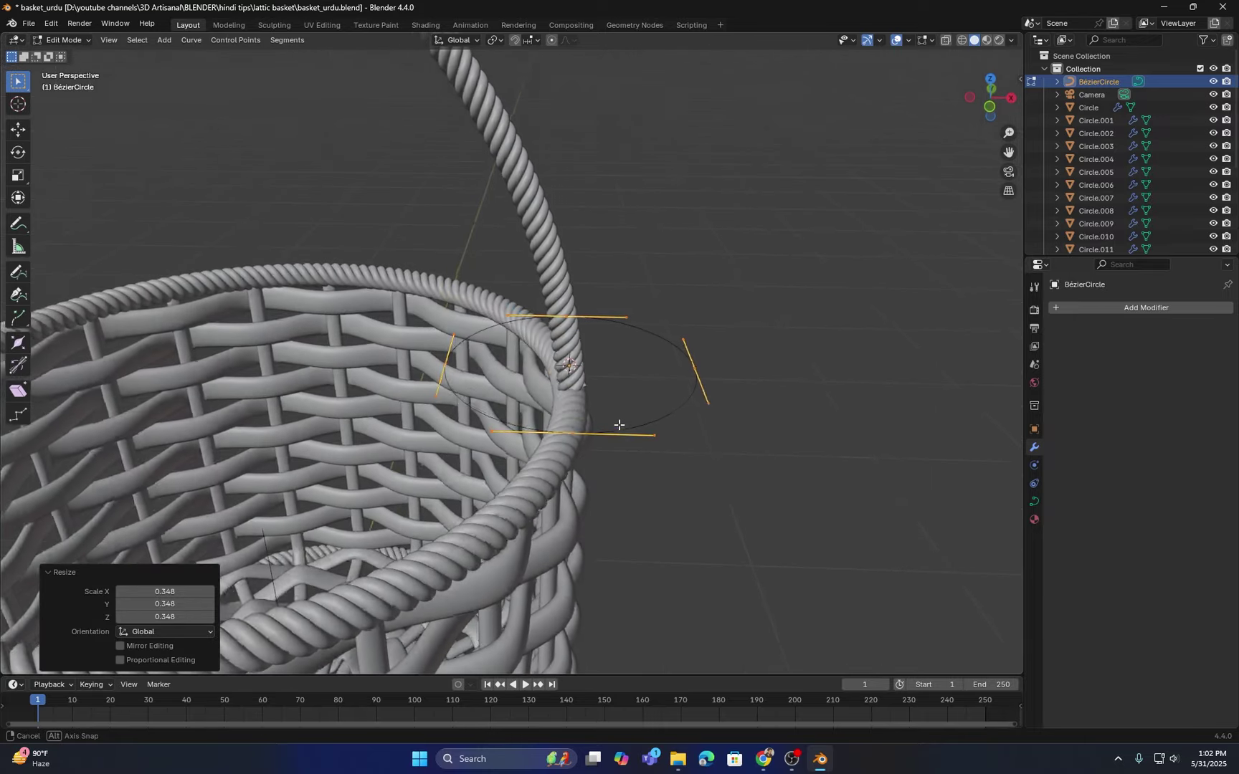
{"action": "key", "text": "s"}
{"action": "left_click", "coordinate": [691, 396]}
{"action": "middle_click_drag", "start_coordinate": [682, 393], "coordinate": [606, 378]}
{"action": "key", "text": "Tab"}
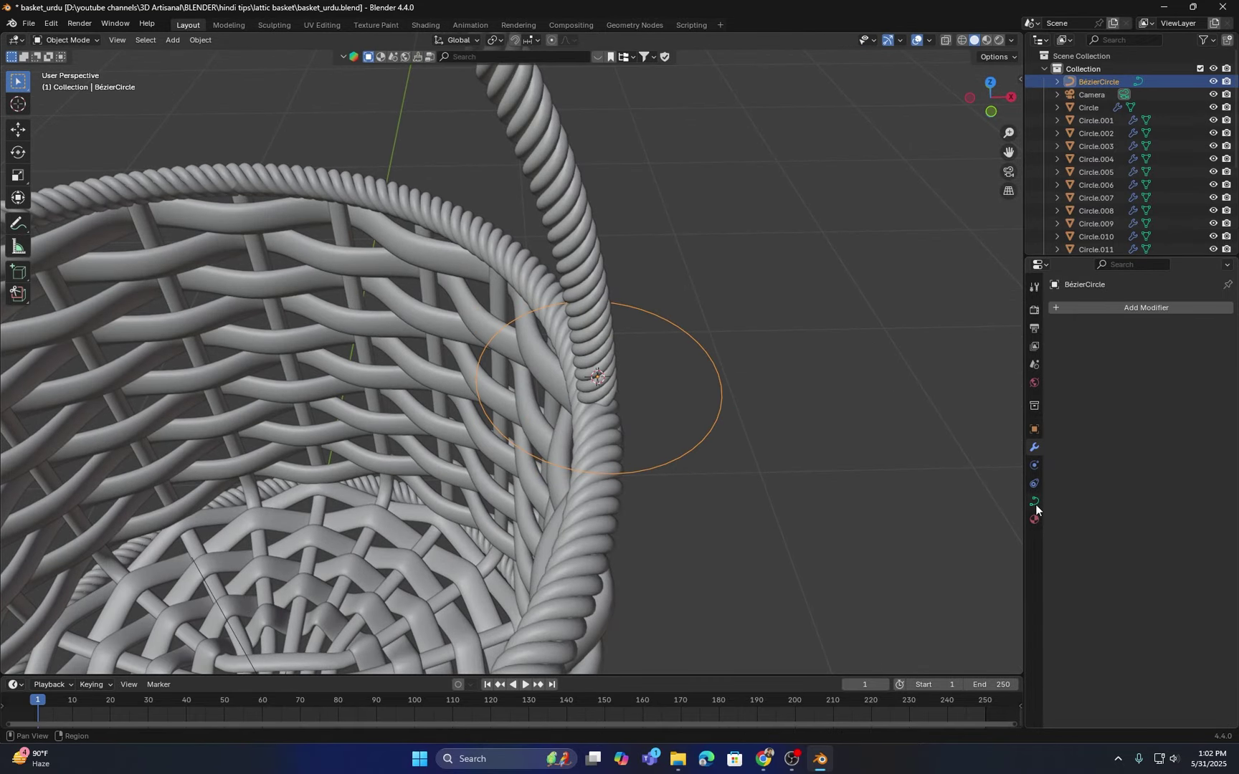
Step: Give the Bézier circle a round bevel with a depth of 0.09 m
{"action": "left_click", "coordinate": [1035, 502]}
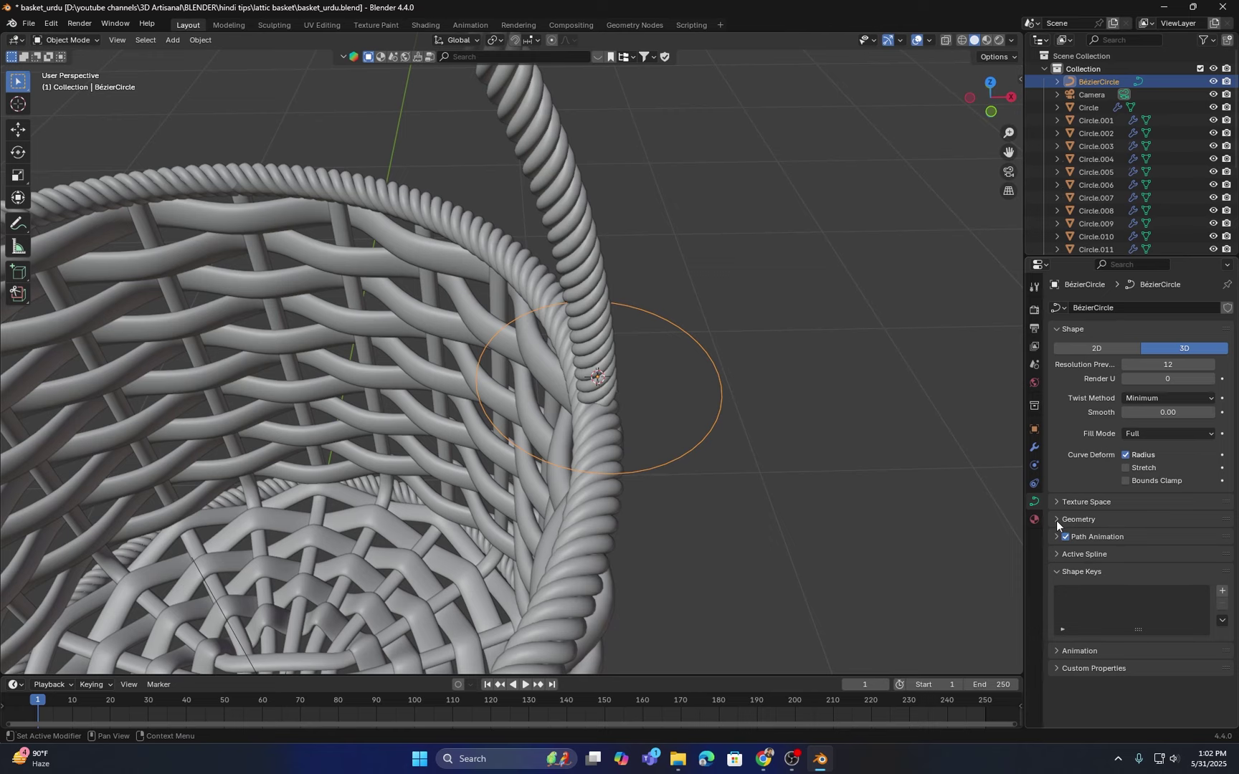
{"action": "left_click", "coordinate": [1056, 520]}
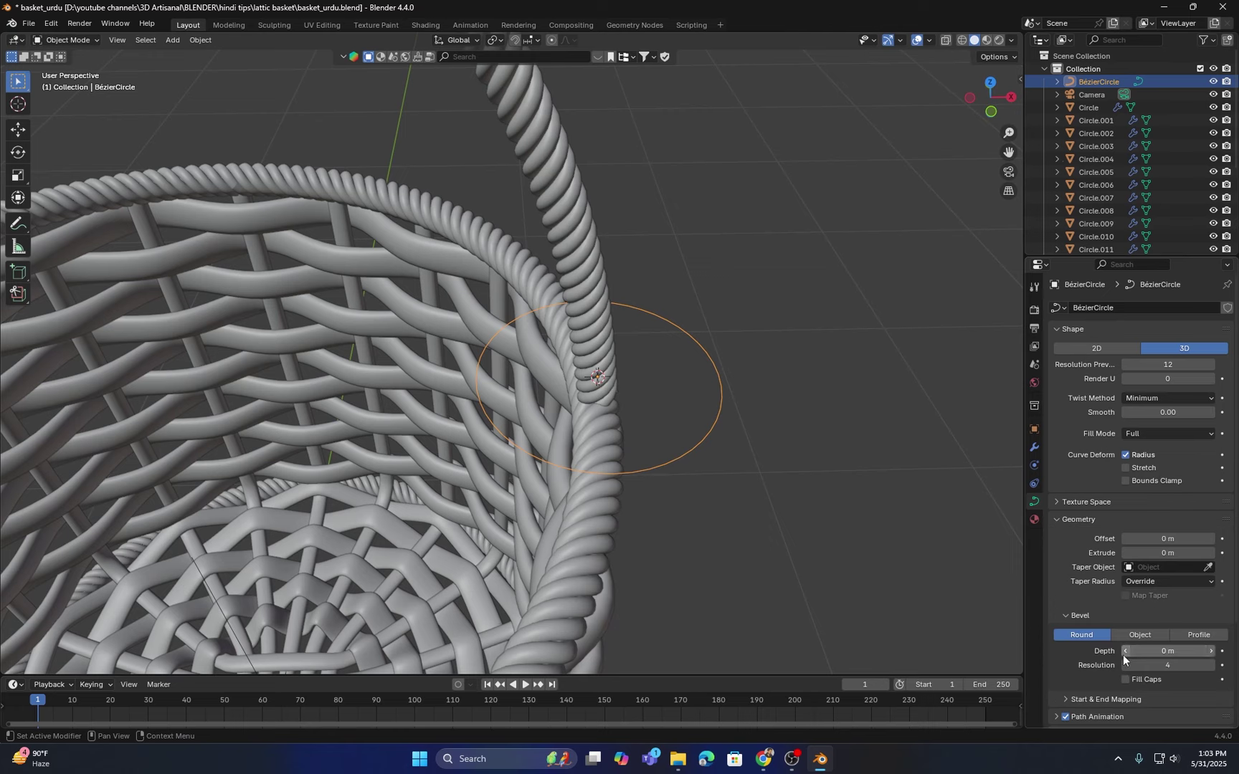
{"action": "mouse_move", "coordinate": [1167, 651]}
{"action": "left_mouse_down"}
{"action": "mouse_move", "coordinate": [1210, 651]}
{"action": "mouse_move", "coordinate": [1192, 651]}
{"action": "left_mouse_up"}
Step: Shrink the beveled ring around the handle rope by scaling it to about 0.682 and again to about 0.540
{"action": "scroll", "coordinate": [726, 444], "scroll_direction": "down", "scroll_amount": 4}
{"action": "mouse_move", "coordinate": [726, 445]}
{"action": "middle_mouse_down"}
{"action": "mouse_move", "coordinate": [633, 470]}
{"action": "mouse_move", "coordinate": [597, 378]}
{"action": "mouse_move", "coordinate": [729, 426]}
{"action": "middle_mouse_up"}
{"action": "key", "text": "s"}
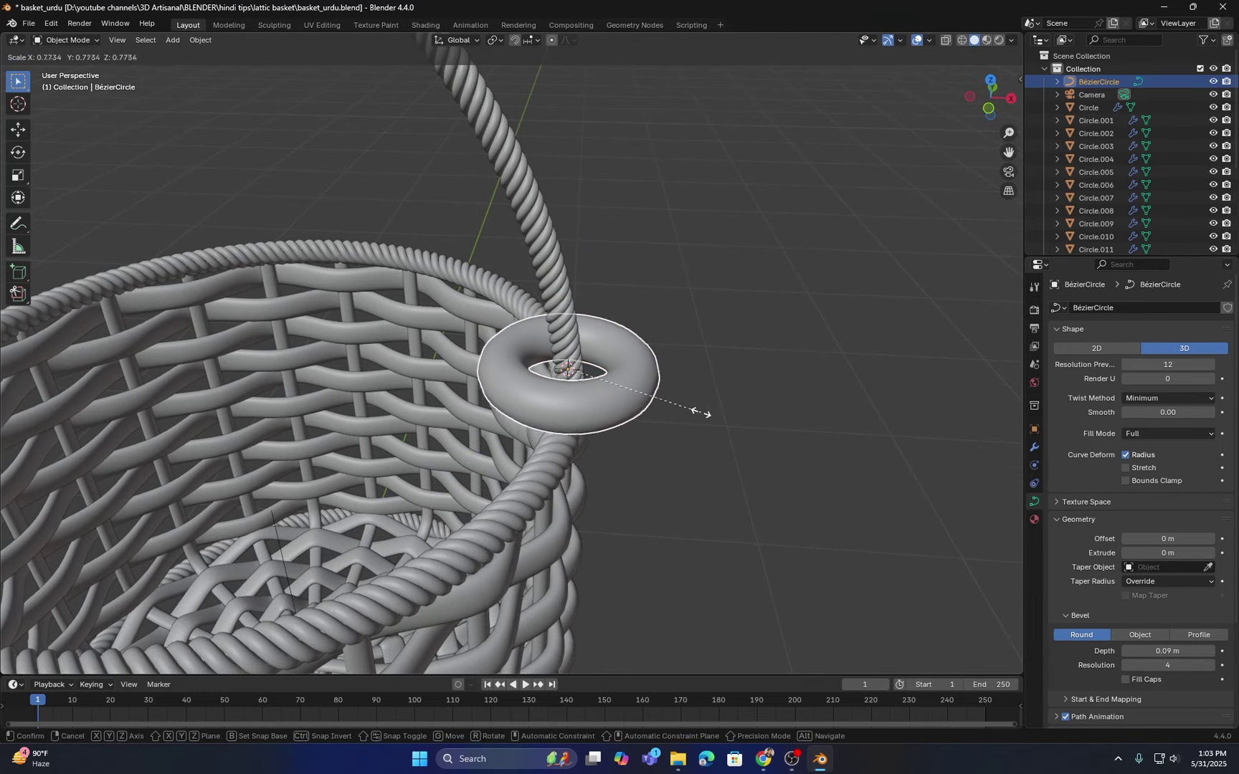
{"action": "left_click", "coordinate": [688, 410]}
{"action": "middle_click_drag", "start_coordinate": [610, 377], "coordinate": [655, 428]}
{"action": "scroll", "coordinate": [581, 377], "scroll_direction": "up", "scroll_amount": 3}
{"action": "key", "text": "s"}
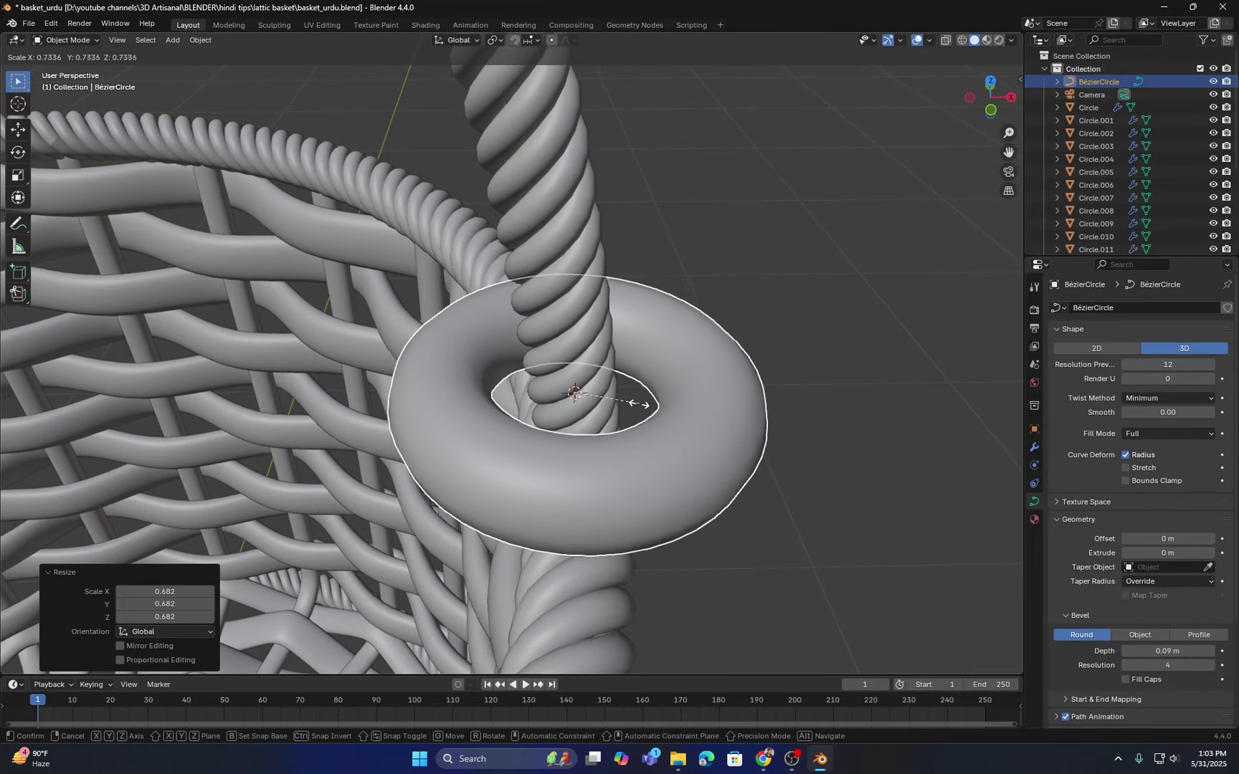
{"action": "left_click", "coordinate": [622, 408]}
Step: Center the ring on the handle by moving it about 0.03 m along Y, and lower it about 0.05 m onto the rim
{"action": "scroll", "coordinate": [622, 404], "scroll_direction": "down", "scroll_amount": 5}
{"action": "middle_click_drag", "start_coordinate": [621, 404], "coordinate": [468, 352]}
{"action": "key", "text": "KP_3"}
{"action": "scroll", "coordinate": [468, 353], "scroll_direction": "up", "scroll_amount": 1}
{"action": "scroll", "coordinate": [467, 352], "scroll_direction": "up", "scroll_amount": 2}
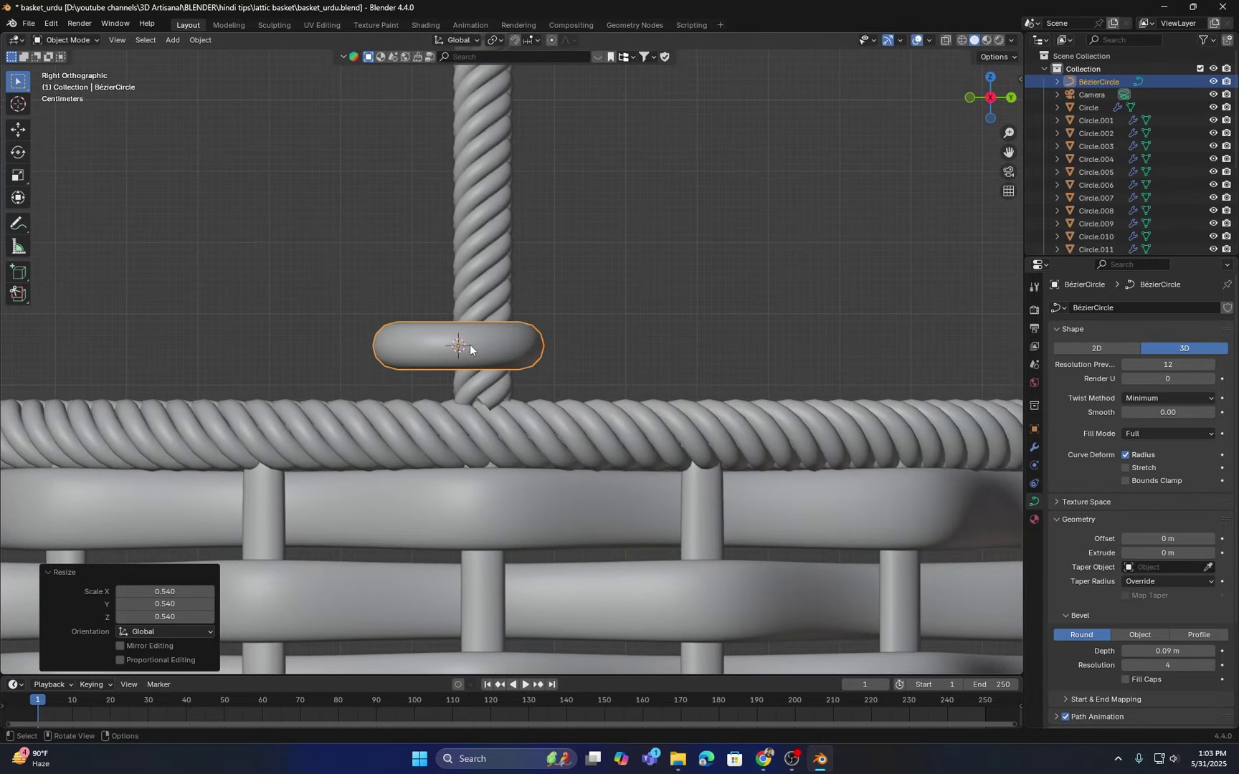
{"action": "key", "text": "g"}
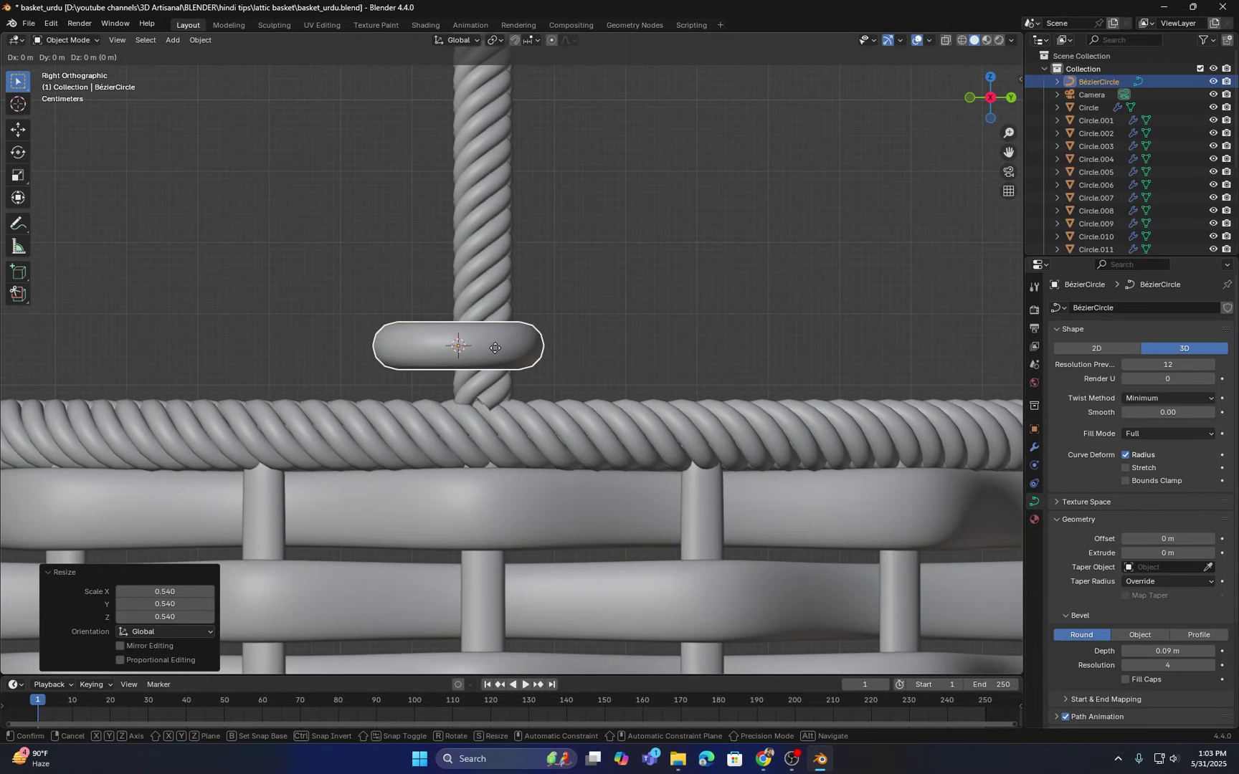
{"action": "key", "text": "y"}
{"action": "left_click", "coordinate": [516, 344]}
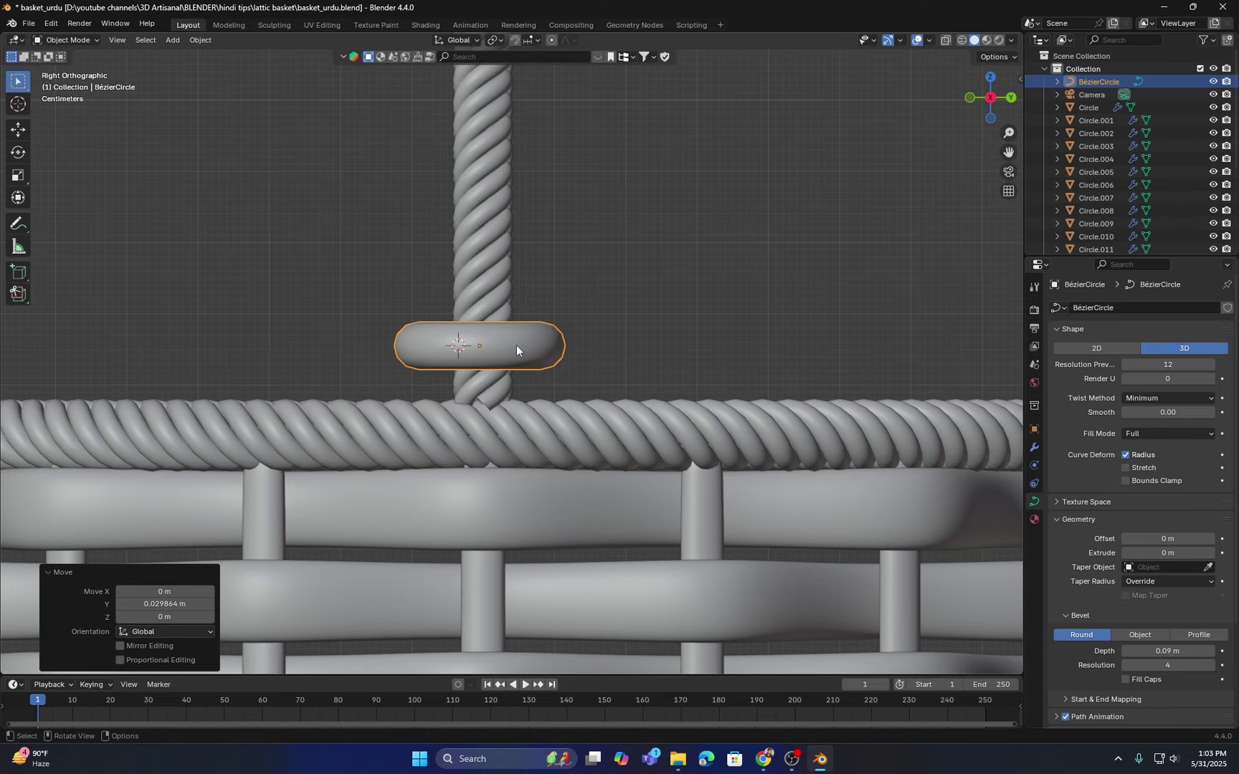
{"action": "key", "text": "g"}
{"action": "key", "text": "z"}
{"action": "left_click", "coordinate": [516, 371]}
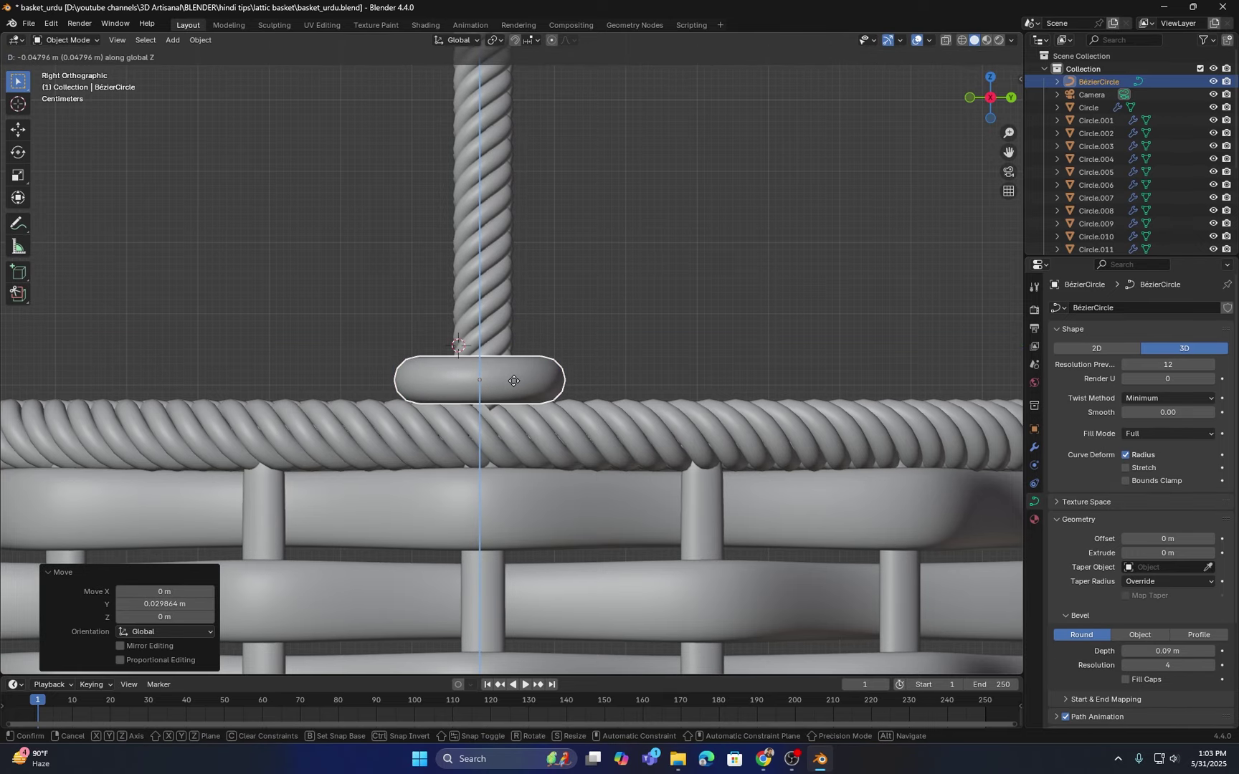
Step: Tilt the ring about 9° in front view to match the handle's slant, and raise it about 0.008 m
{"action": "scroll", "coordinate": [428, 351], "scroll_direction": "down", "scroll_amount": 4}
{"action": "middle_click_drag", "start_coordinate": [428, 352], "coordinate": [587, 347]}
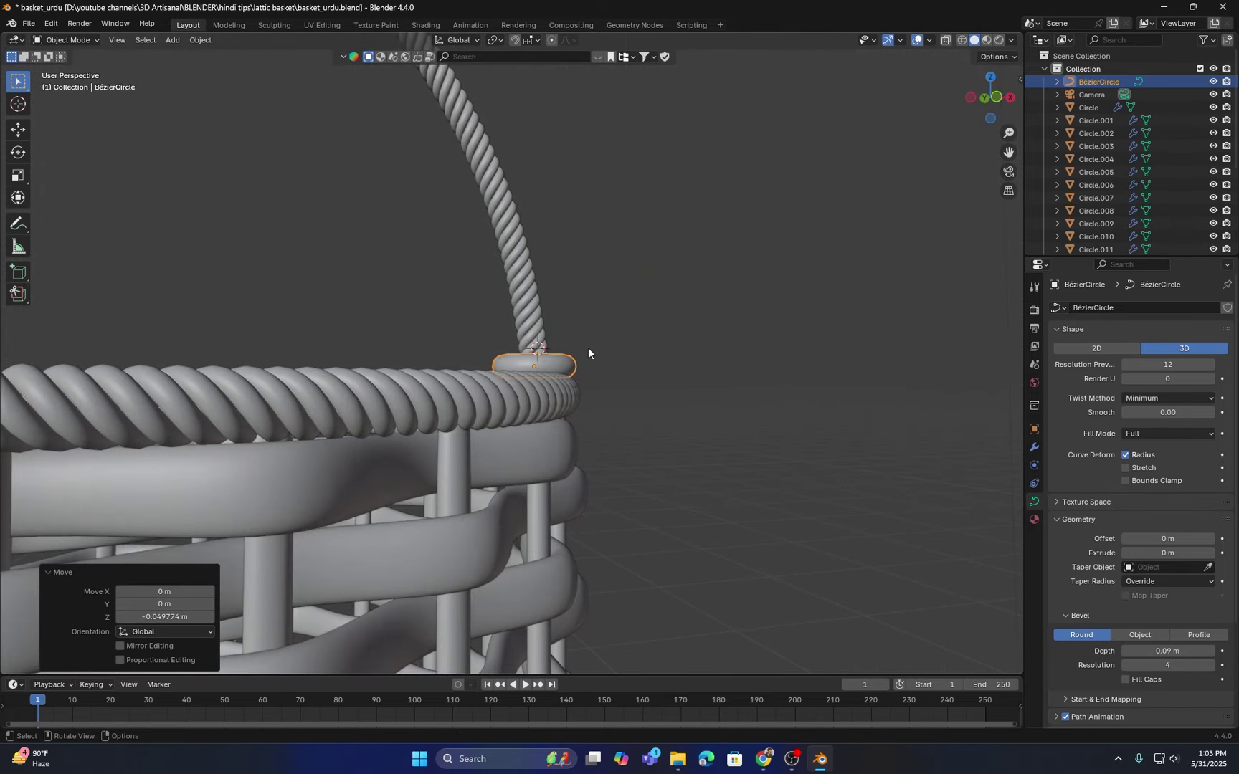
{"action": "key", "text": "KP_1"}
{"action": "scroll", "coordinate": [545, 329], "scroll_direction": "up", "scroll_amount": 5}
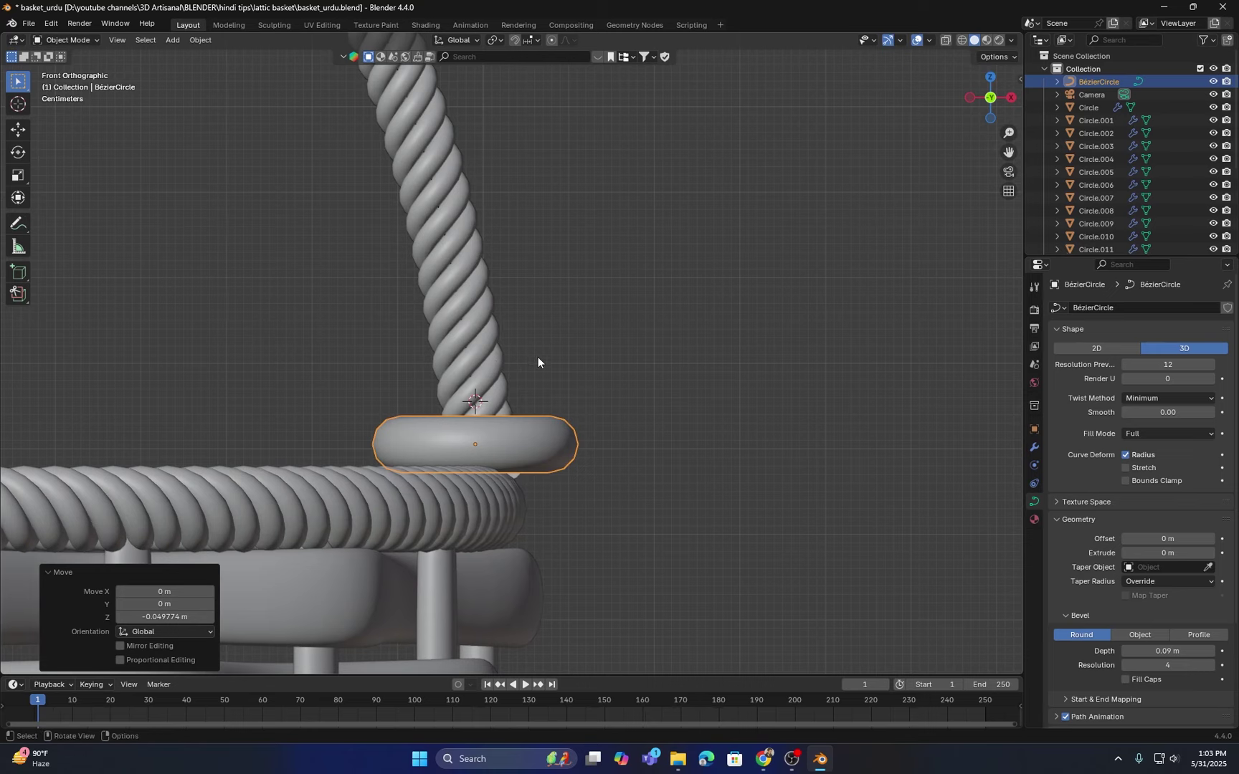
{"action": "key", "text": "r"}
{"action": "left_click", "coordinate": [545, 370]}
{"action": "key", "text": "g"}
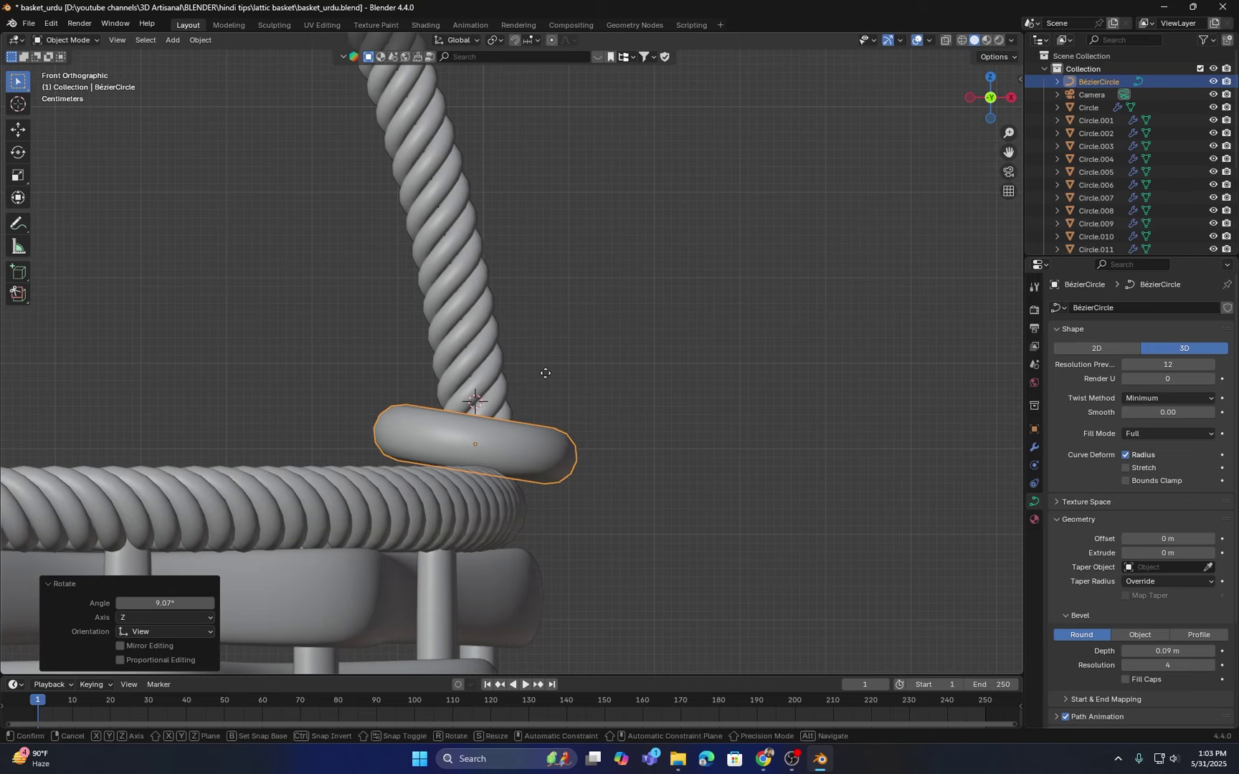
{"action": "key", "text": "z"}
{"action": "left_click", "coordinate": [546, 371]}
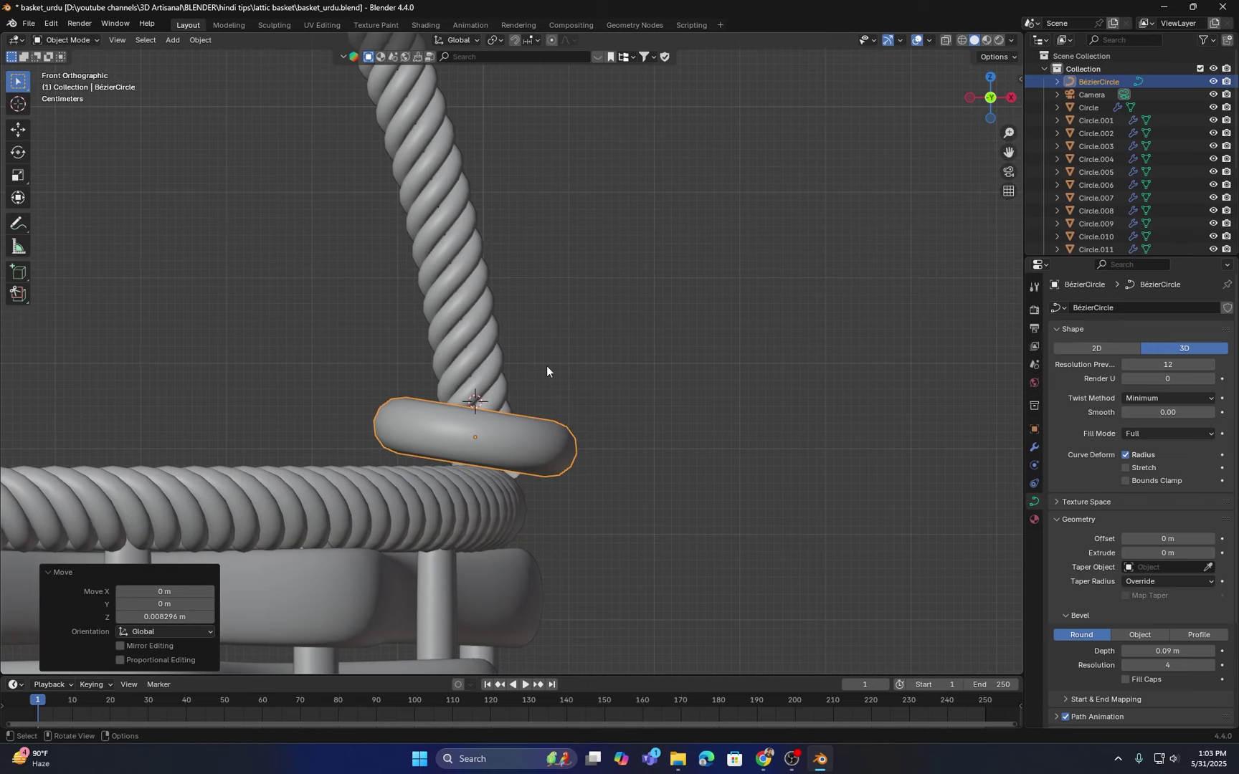
Step: Duplicate the ring about 0.067 m upward along Z and rotate the copy about -2.7° to follow the handle
{"action": "key", "text": "shift+d"}
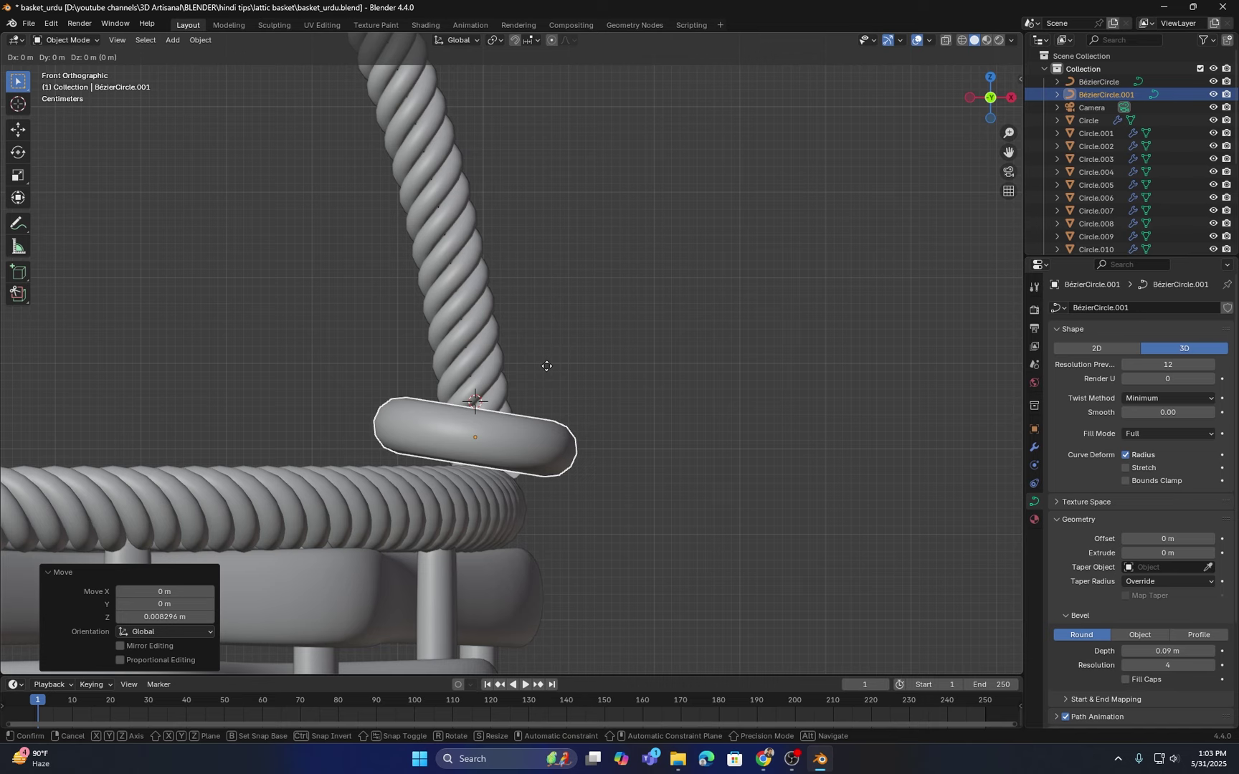
{"action": "key", "text": "z"}
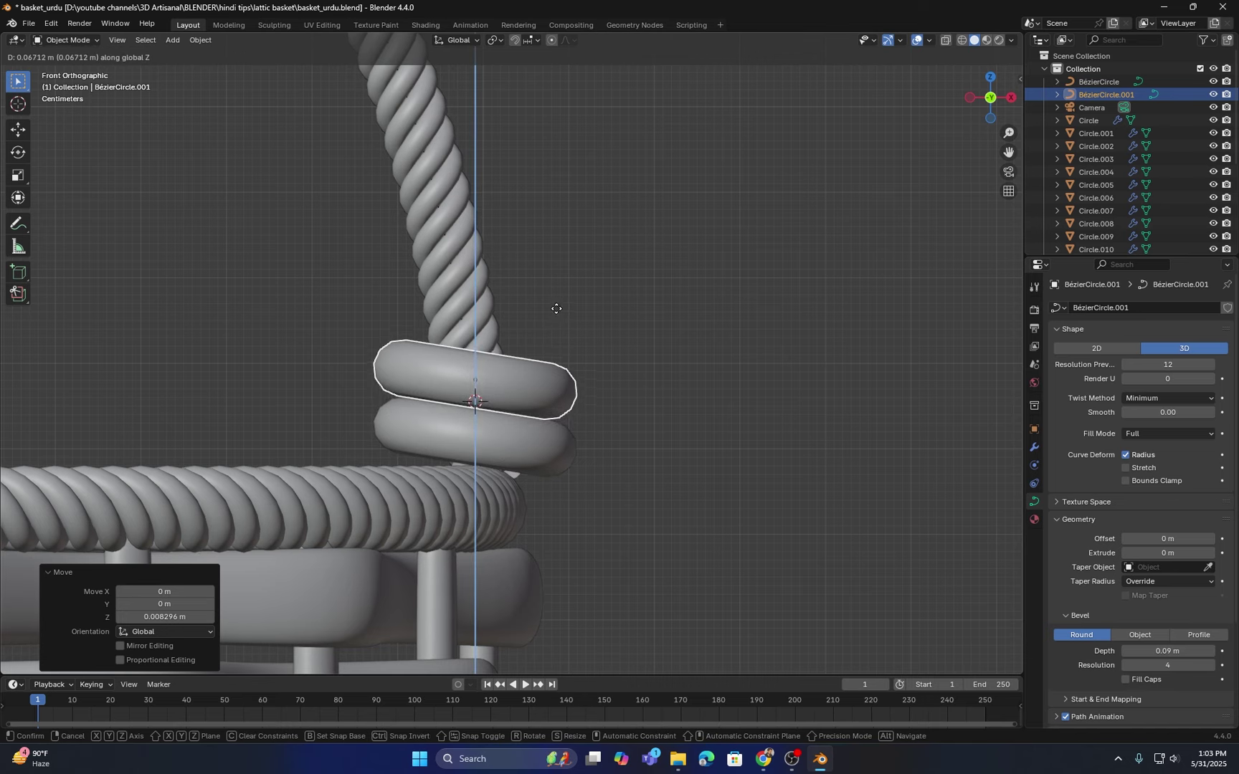
{"action": "left_click", "coordinate": [552, 309]}
{"action": "key", "text": "r"}
{"action": "left_click", "coordinate": [578, 353]}
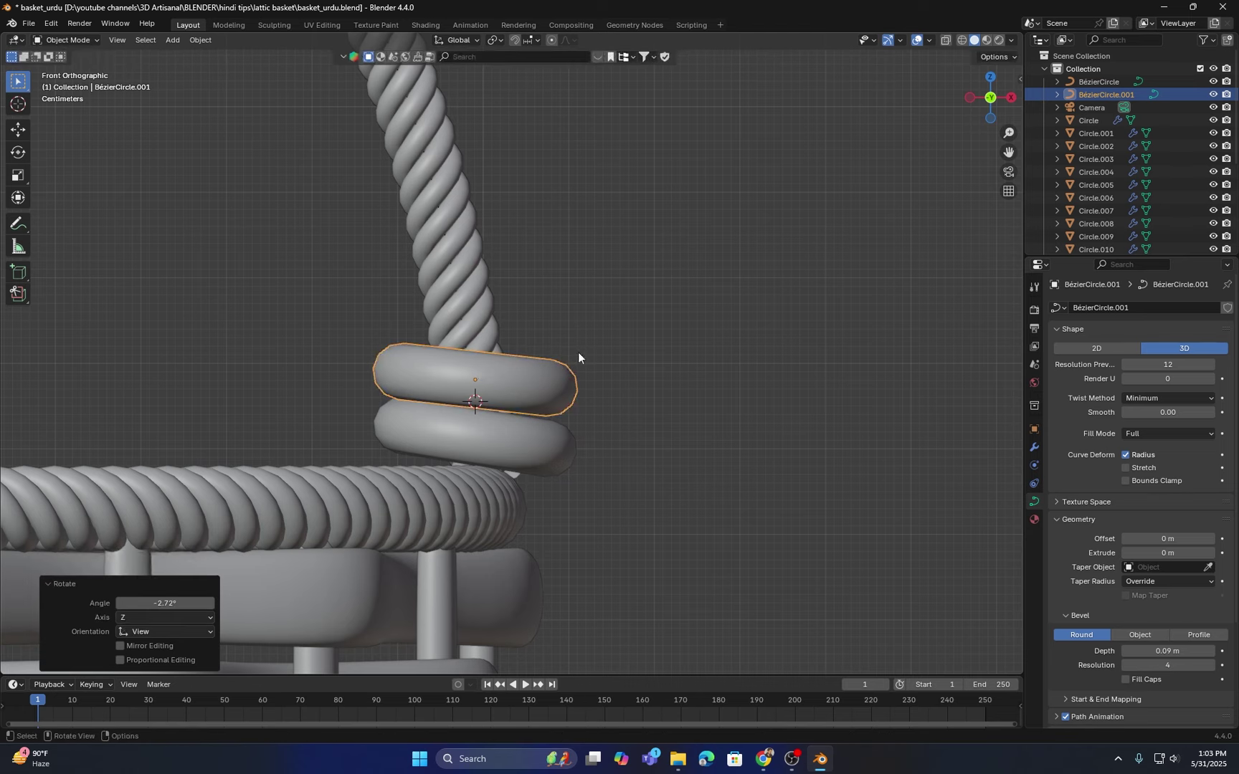
Step: Shift the upper ring about 0.006 m along X, and duplicate it about 0.071 m upward along Z
{"action": "key", "text": "g"}
{"action": "key", "text": "x"}
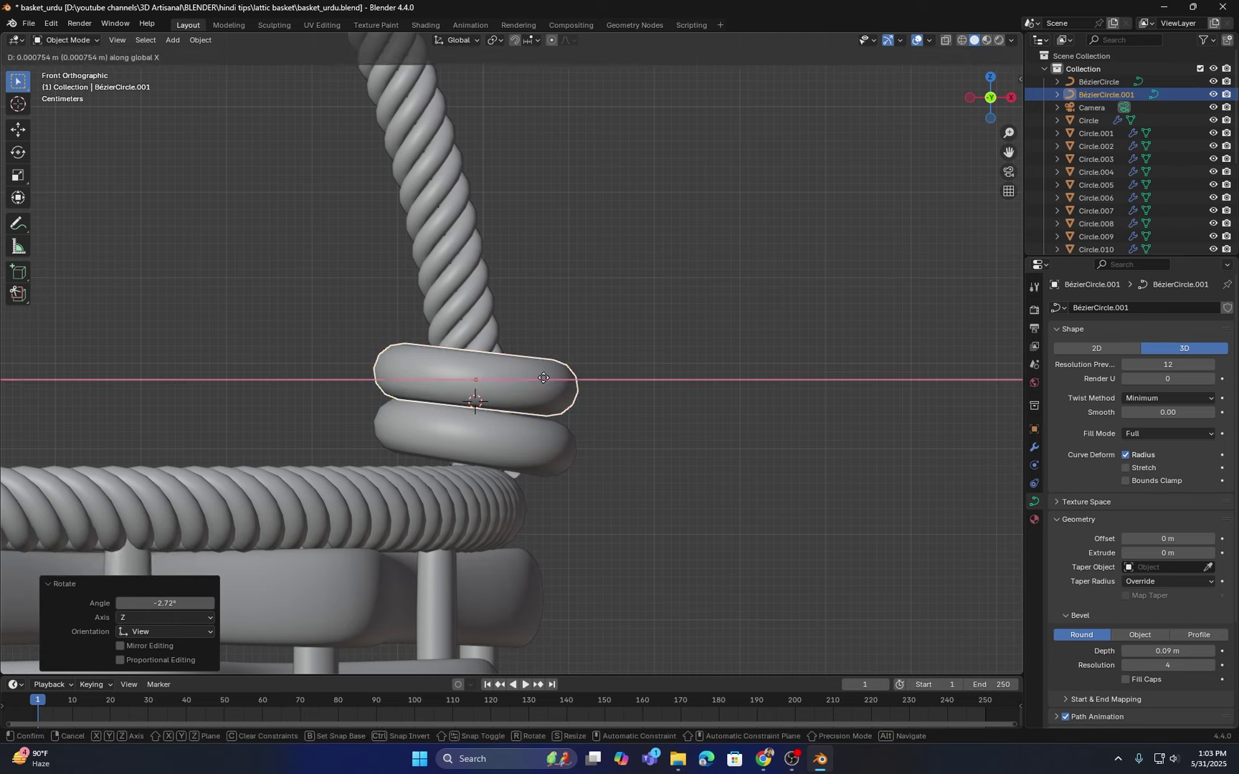
{"action": "left_click", "coordinate": [547, 381]}
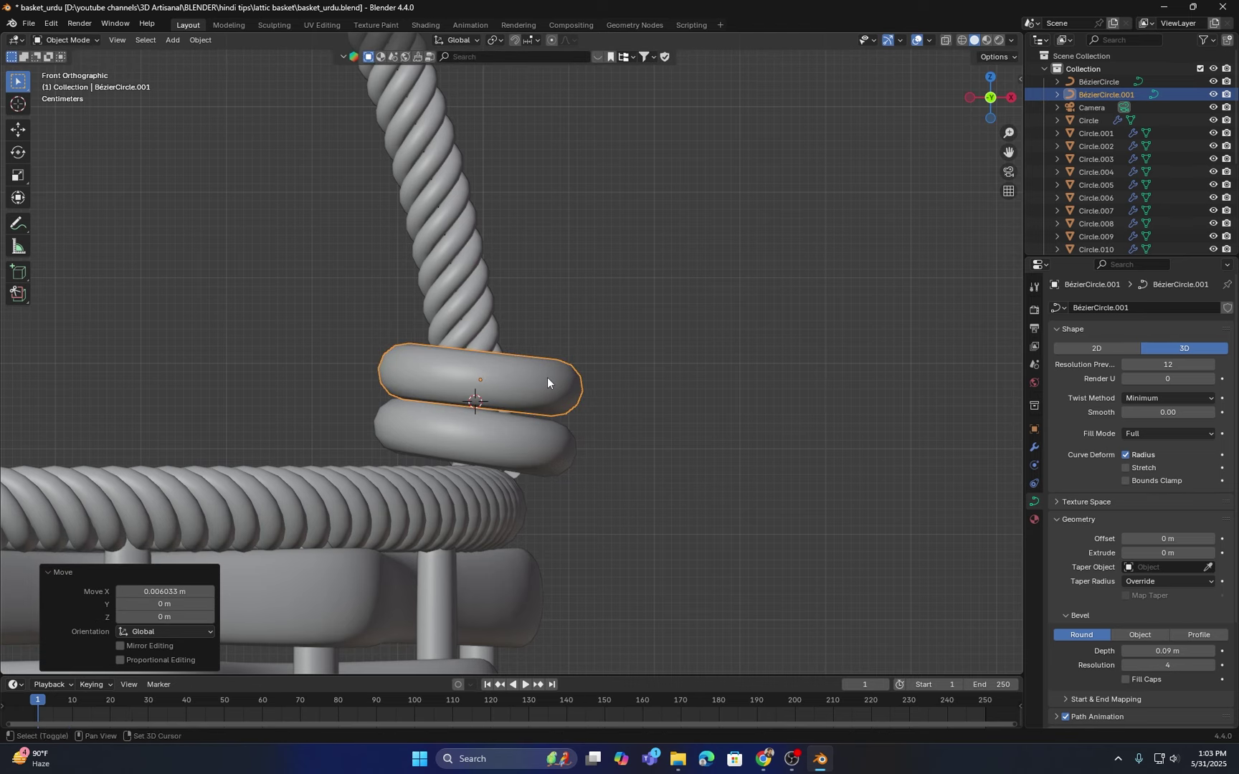
{"action": "key", "text": "shift+d"}
{"action": "key", "text": "z"}
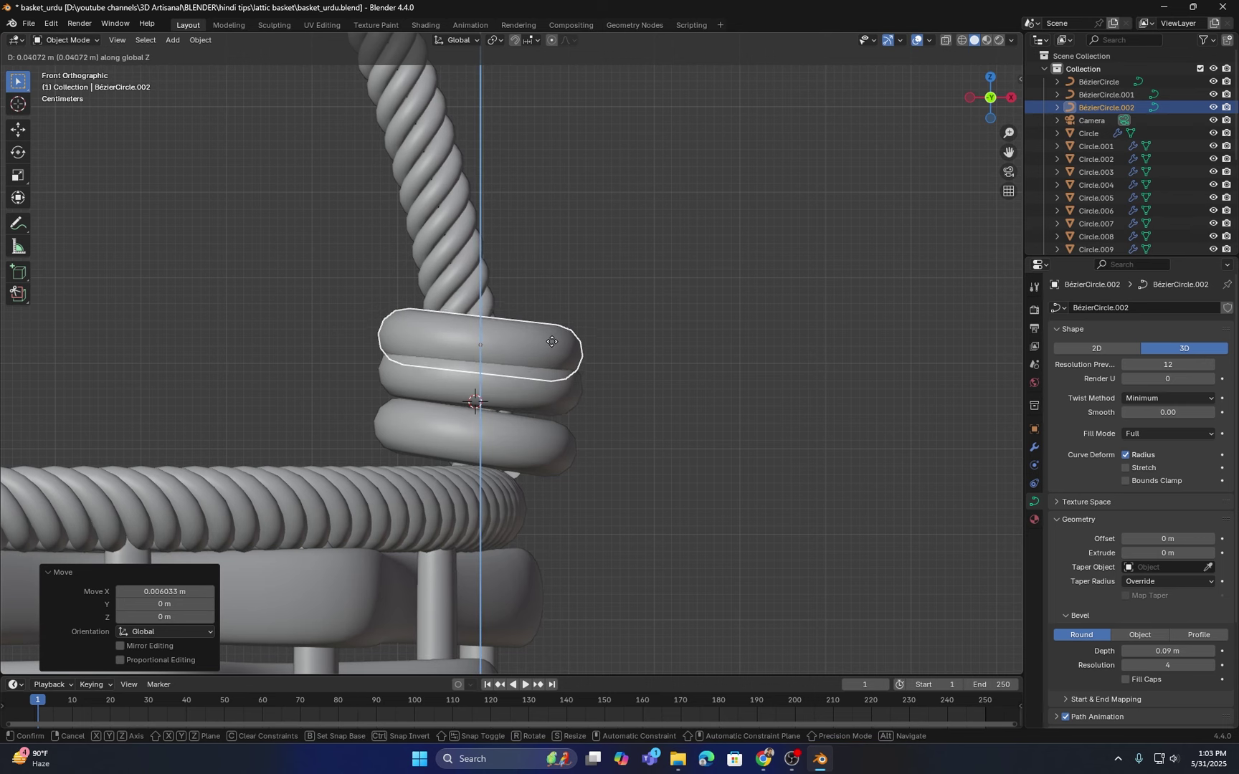
{"action": "left_click", "coordinate": [552, 322]}
{"action": "scroll", "coordinate": [552, 322], "scroll_direction": "up", "scroll_amount": 2}
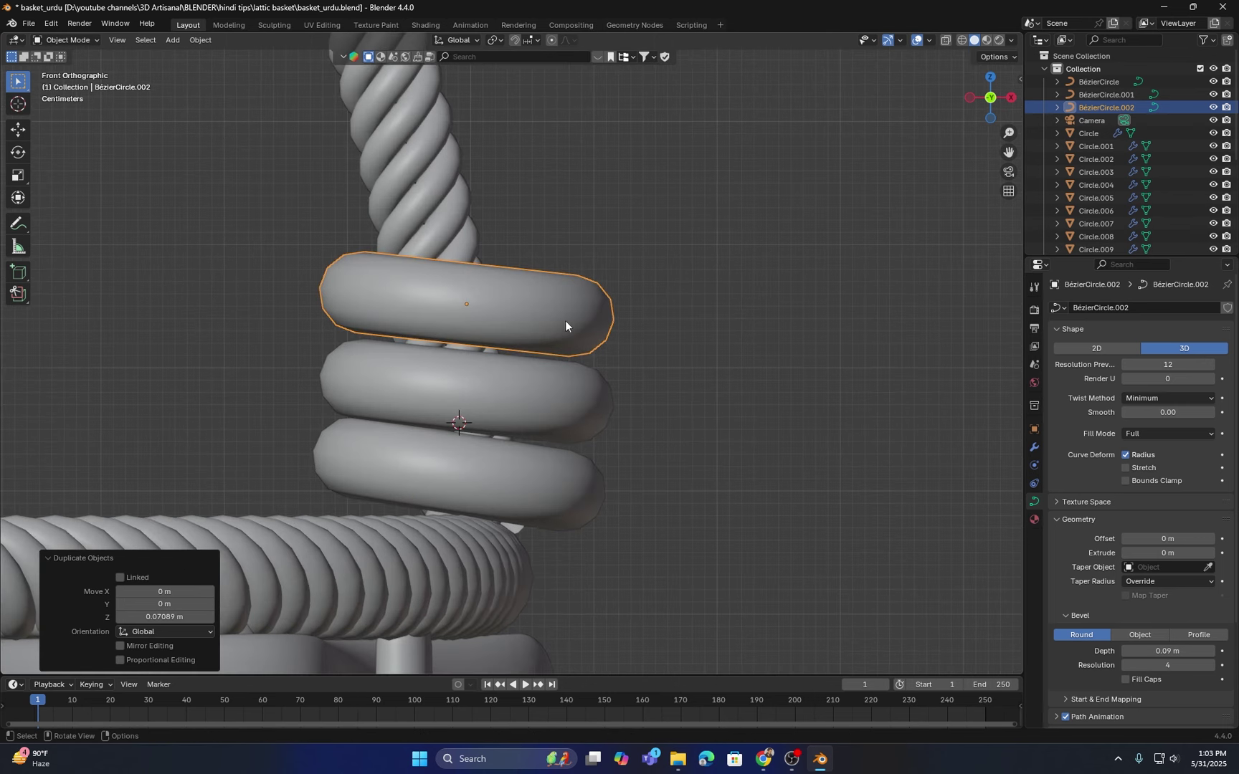
Step: Rotate the topmost ring about -2.5° in front view and nudge it about 0.004 m along X and -0.003 m along Z
{"action": "key", "text": "r"}
{"action": "left_click", "coordinate": [567, 319]}
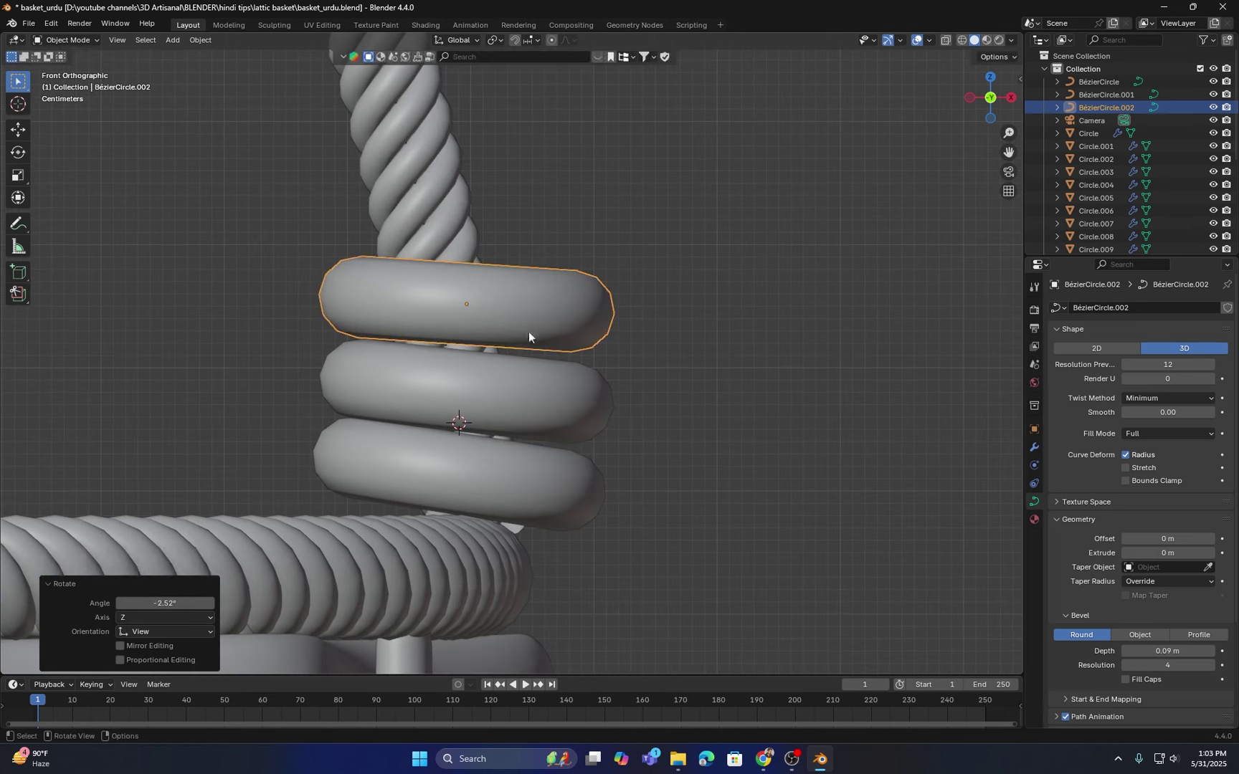
{"action": "key", "text": "g"}
{"action": "right_click", "coordinate": [513, 343]}
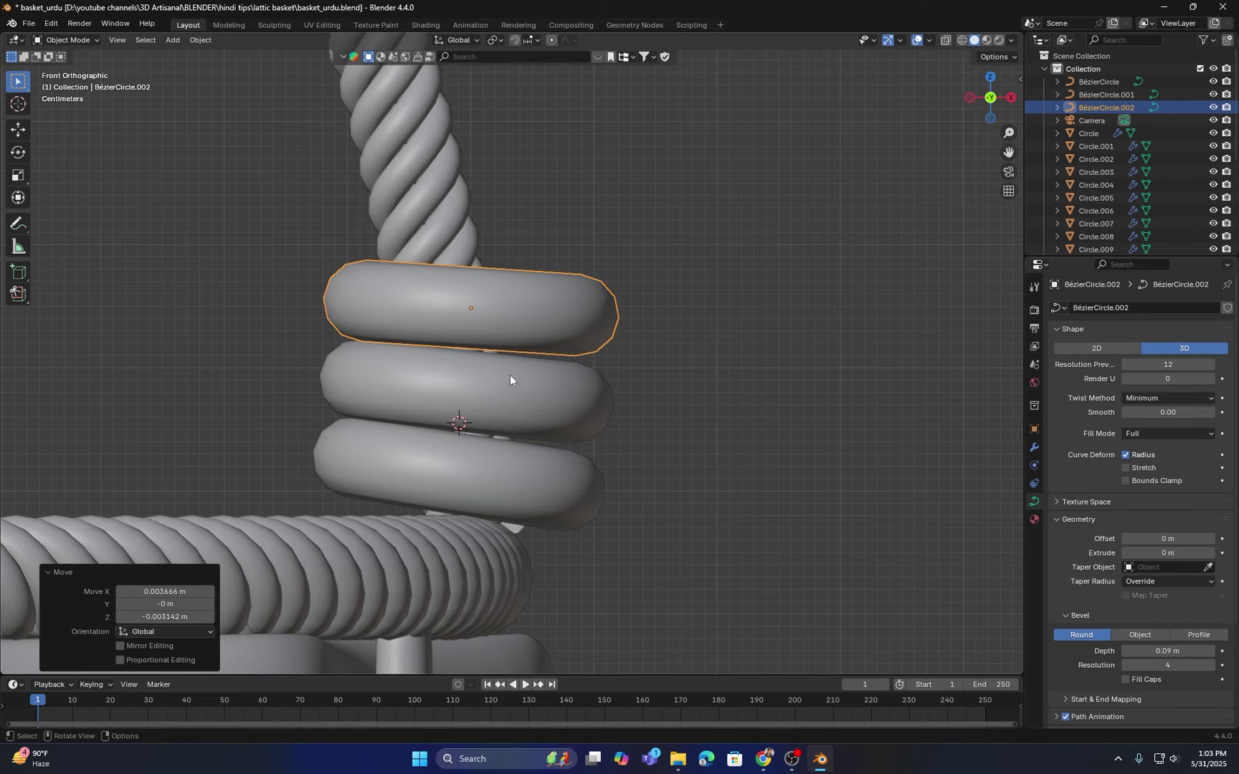
Step: Rotate the middle ring slightly in front view to even out the stack's tilt
{"action": "left_click", "coordinate": [550, 372]}
{"action": "key", "text": "r"}
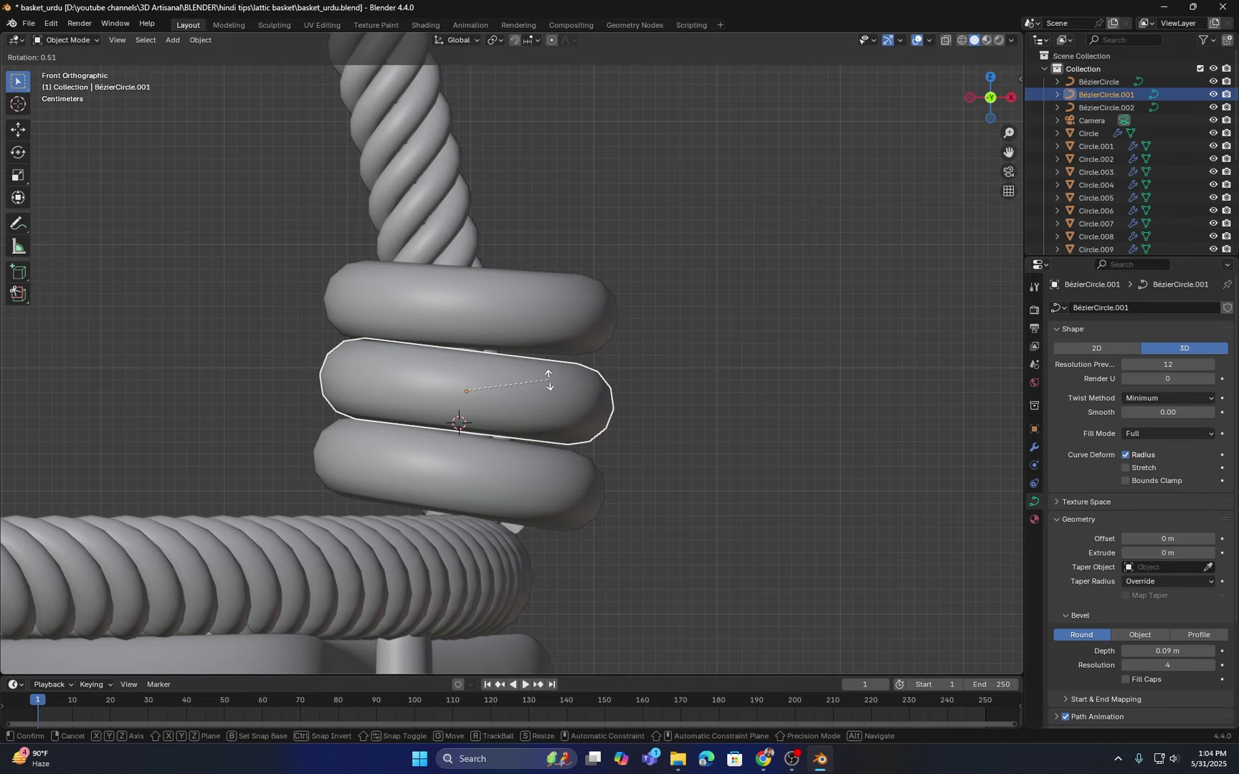
{"action": "left_click", "coordinate": [549, 382]}
{"action": "scroll", "coordinate": [547, 377], "scroll_direction": "down", "scroll_amount": 4}
{"action": "middle_click_drag", "start_coordinate": [595, 378], "coordinate": [489, 396]}
{"action": "left_click", "coordinate": [693, 271]}
Step: Duplicate the topmost ring in place and rotate the copy 90° in right view so it stands upright
{"action": "scroll", "coordinate": [688, 274], "scroll_direction": "down", "scroll_amount": 4}
{"action": "middle_click_drag", "start_coordinate": [419, 364], "coordinate": [514, 349]}
{"action": "left_click", "coordinate": [516, 336]}
{"action": "scroll", "coordinate": [513, 349], "scroll_direction": "up", "scroll_amount": 3}
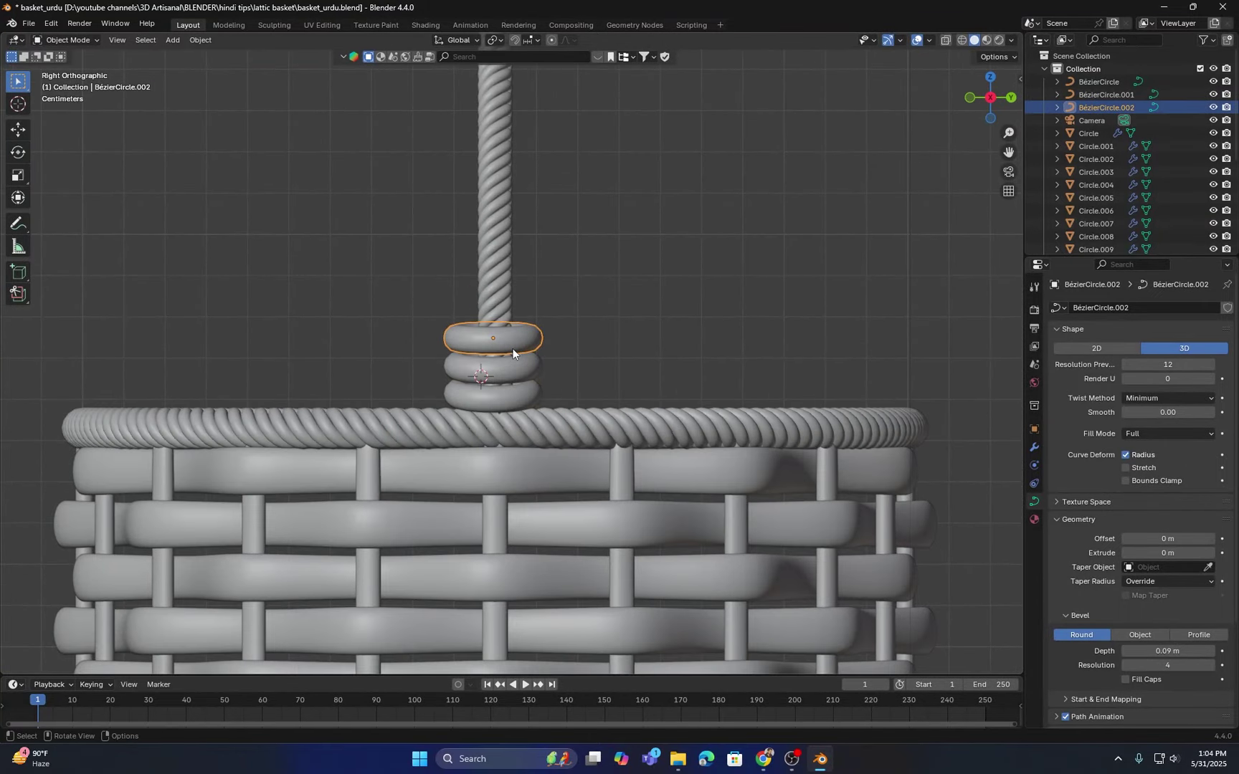
{"action": "key", "text": "shift+d"}
{"action": "right_click", "coordinate": [445, 374]}
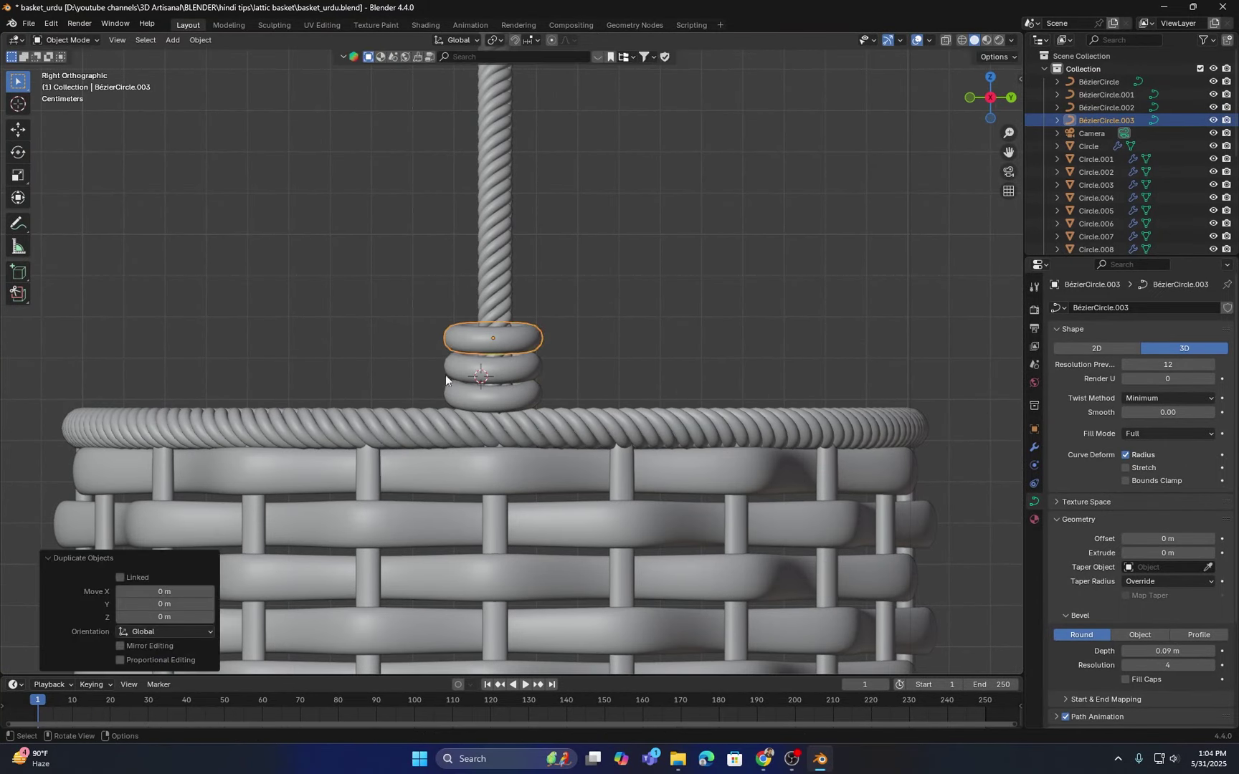
{"action": "type", "text": "r"}
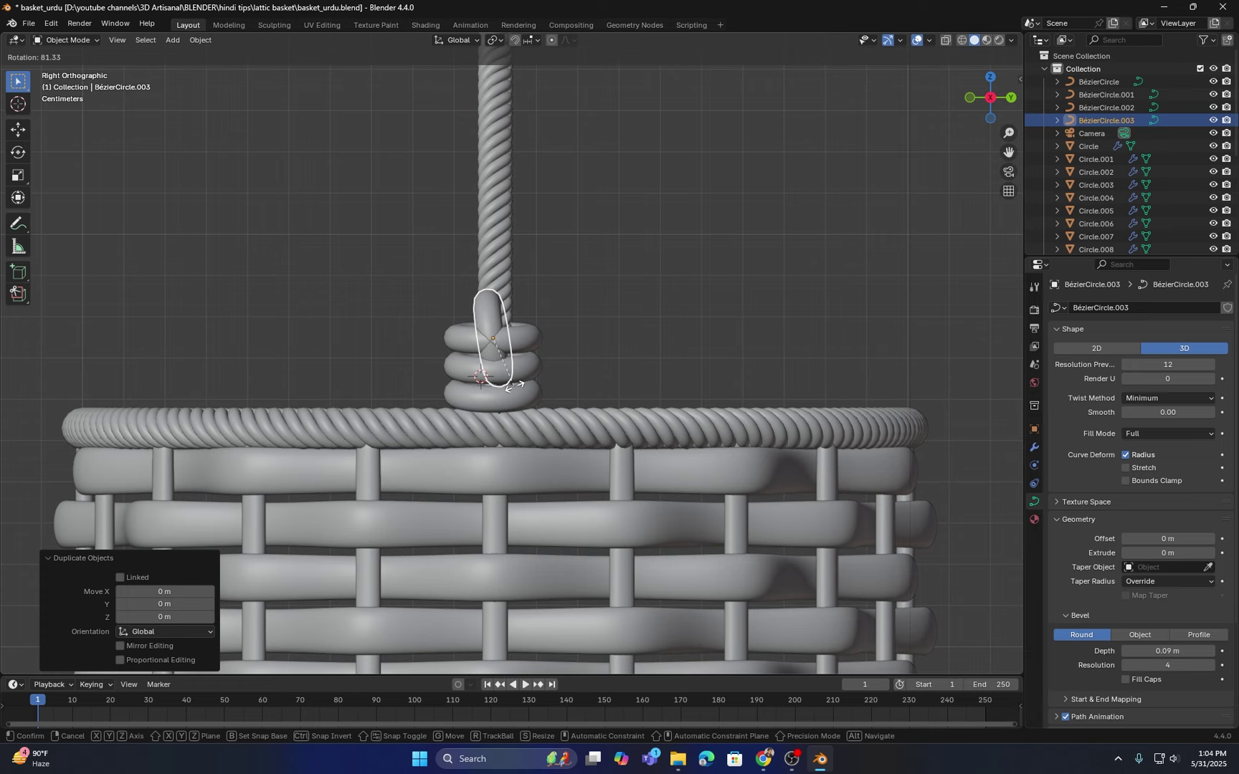
{"action": "type", "text": "90"}
{"action": "key", "text": "Return"}
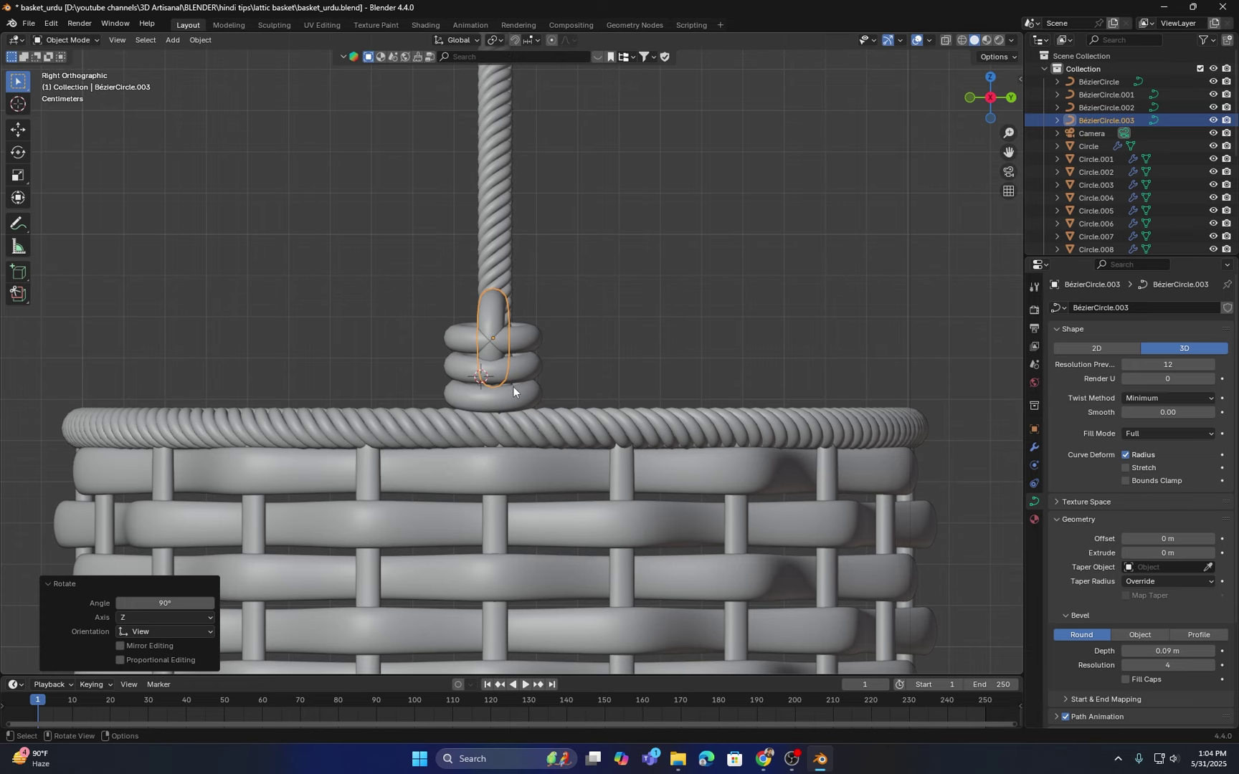
Step: Rotate the upright ring about -4° in top view to align it with the handle
{"action": "scroll", "coordinate": [513, 386], "scroll_direction": "down", "scroll_amount": 6}
{"action": "middle_click_drag", "start_coordinate": [476, 332], "coordinate": [473, 366]}
{"action": "key", "text": "KP_7"}
{"action": "scroll", "coordinate": [580, 403], "scroll_direction": "up", "scroll_amount": 8}
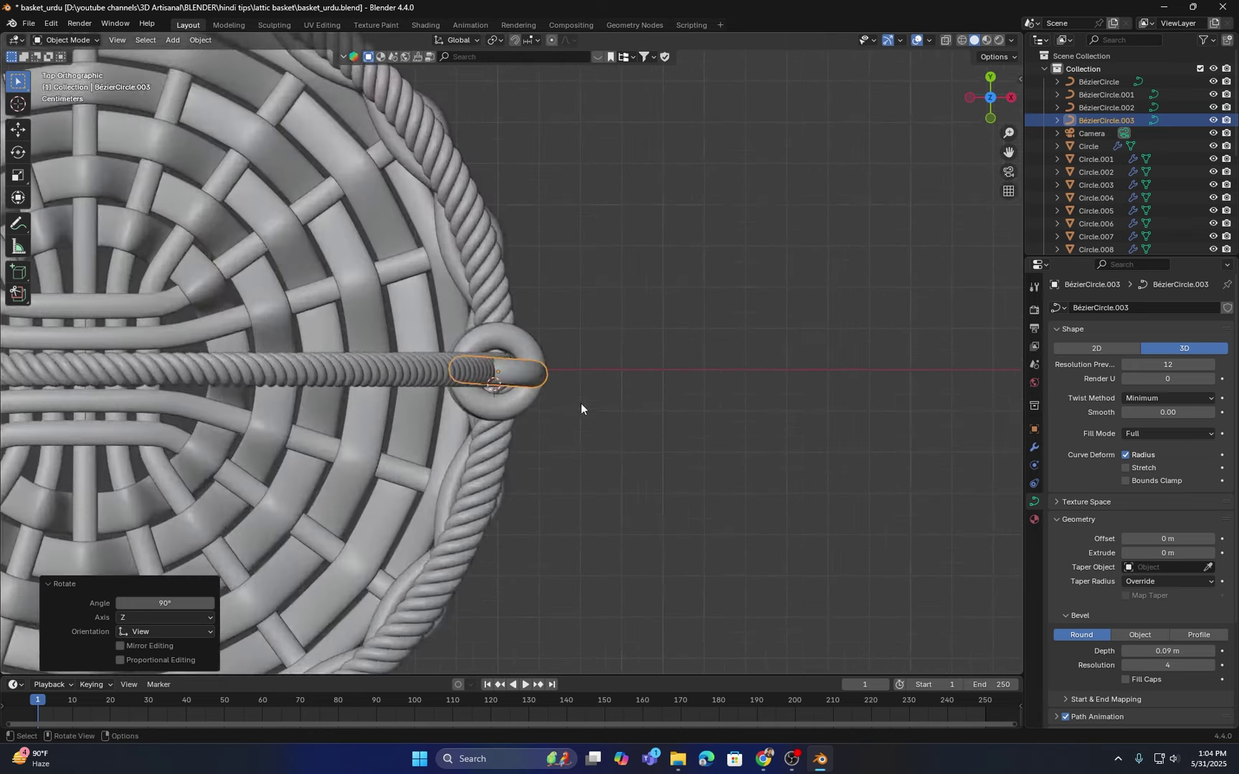
{"action": "key", "text": "r"}
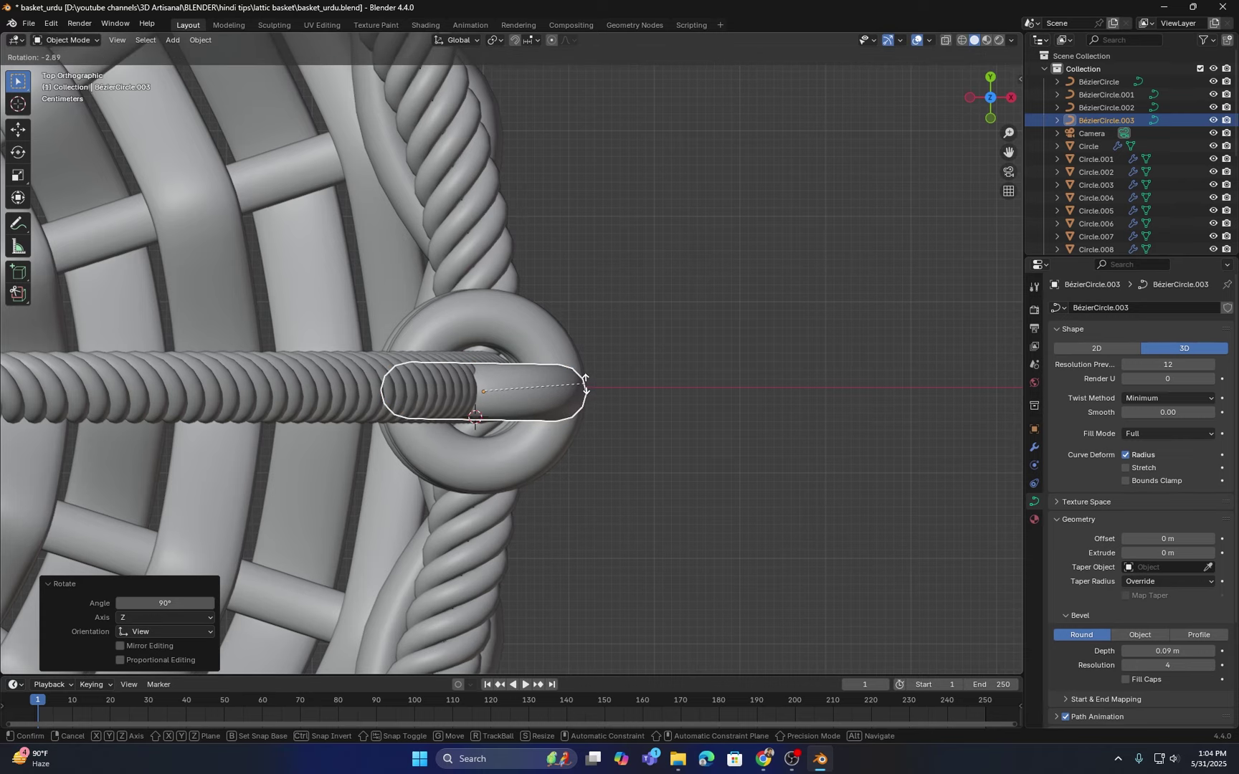
{"action": "left_click", "coordinate": [587, 382]}
{"action": "scroll", "coordinate": [582, 376], "scroll_direction": "down", "scroll_amount": 4}
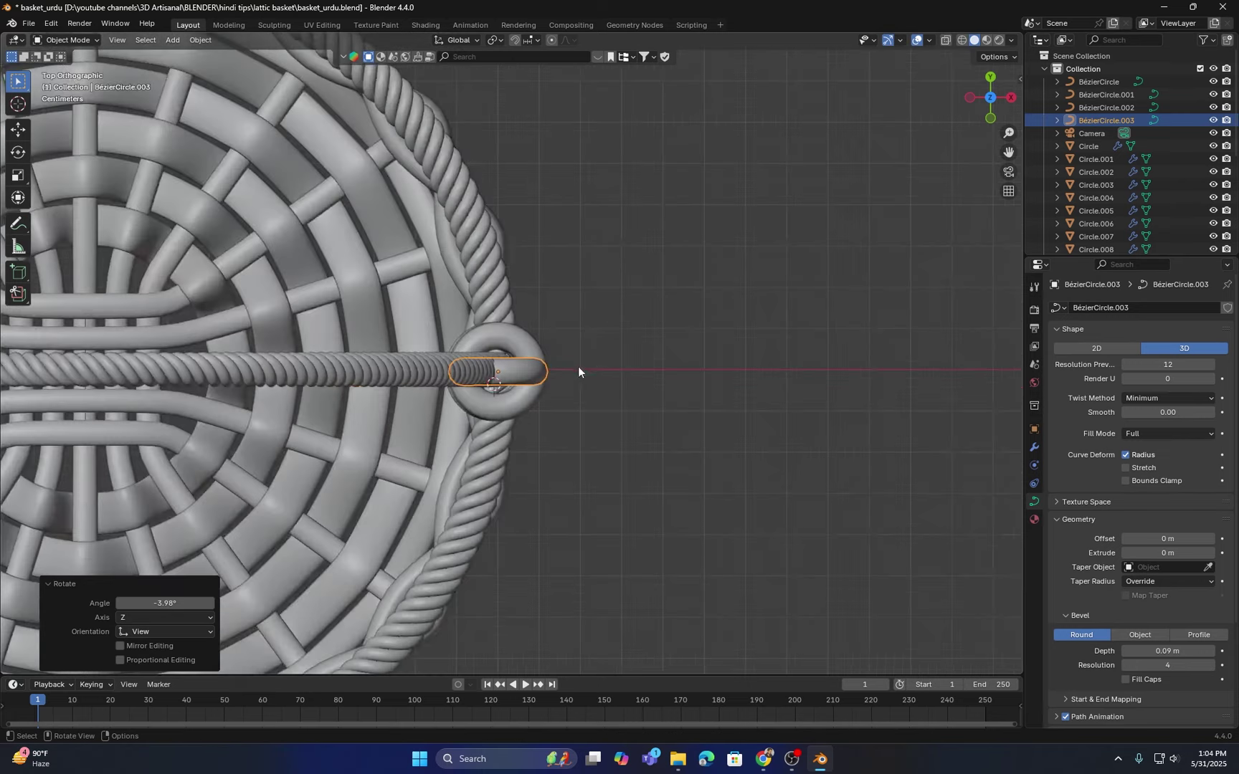
Step: Move the upright ring about -0.133 m along Y and -0.215 m along Z in right view, onto the rim rope
{"action": "middle_click_drag", "start_coordinate": [578, 367], "coordinate": [428, 164]}
{"action": "key", "text": "KP_3"}
{"action": "scroll", "coordinate": [421, 218], "scroll_direction": "up", "scroll_amount": 3}
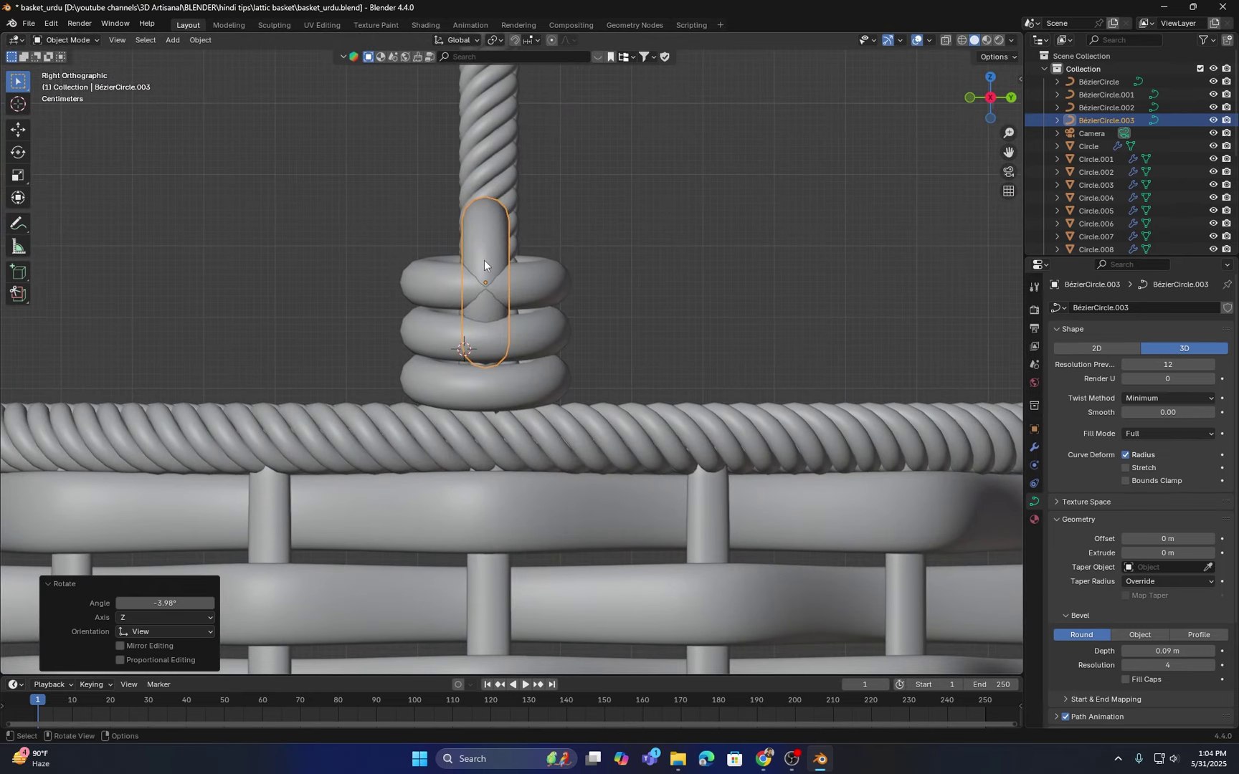
{"action": "key", "text": "g"}
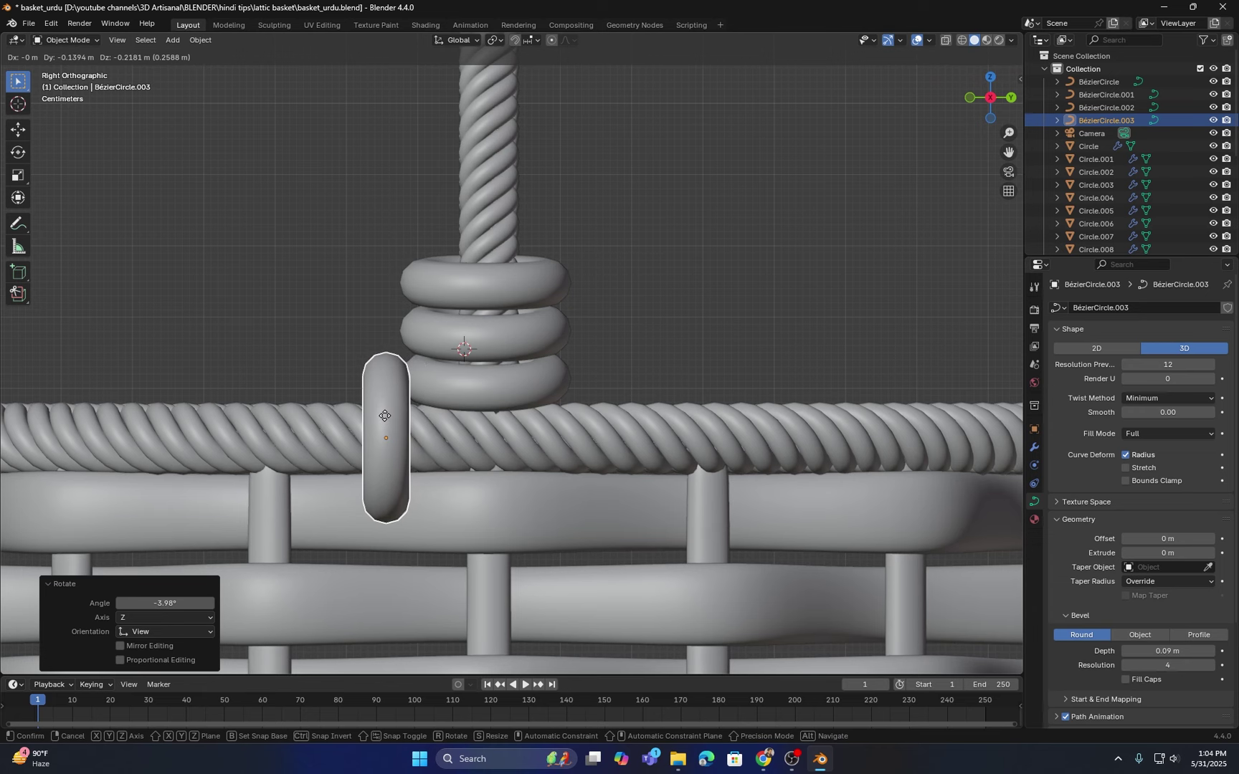
{"action": "left_click", "coordinate": [389, 414]}
{"action": "scroll", "coordinate": [364, 395], "scroll_direction": "down", "scroll_amount": 3}
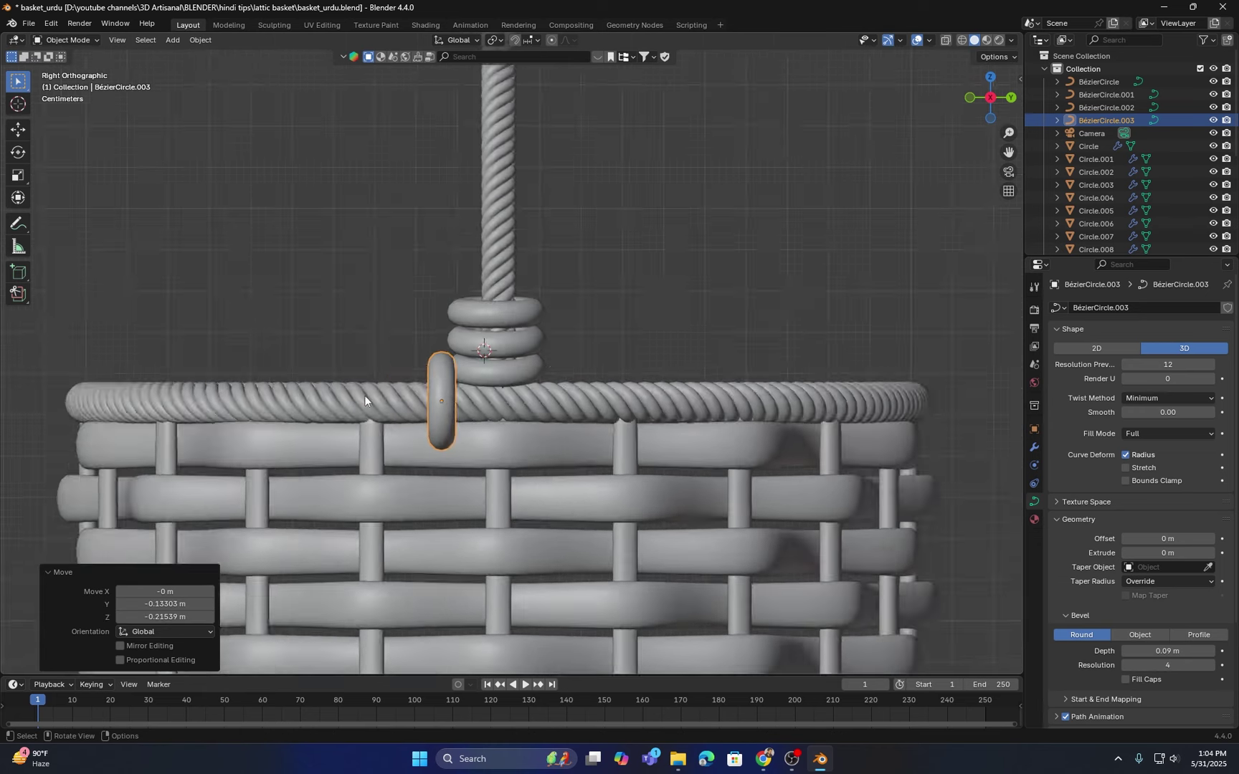
Step: Center the upright ring around the rim rope in front view, moving it about -0.005 m along X and -0.003 m along Z
{"action": "middle_click_drag", "start_coordinate": [365, 395], "coordinate": [611, 366]}
{"action": "key", "text": "KP_1"}
{"action": "scroll", "coordinate": [529, 390], "scroll_direction": "up", "scroll_amount": 4}
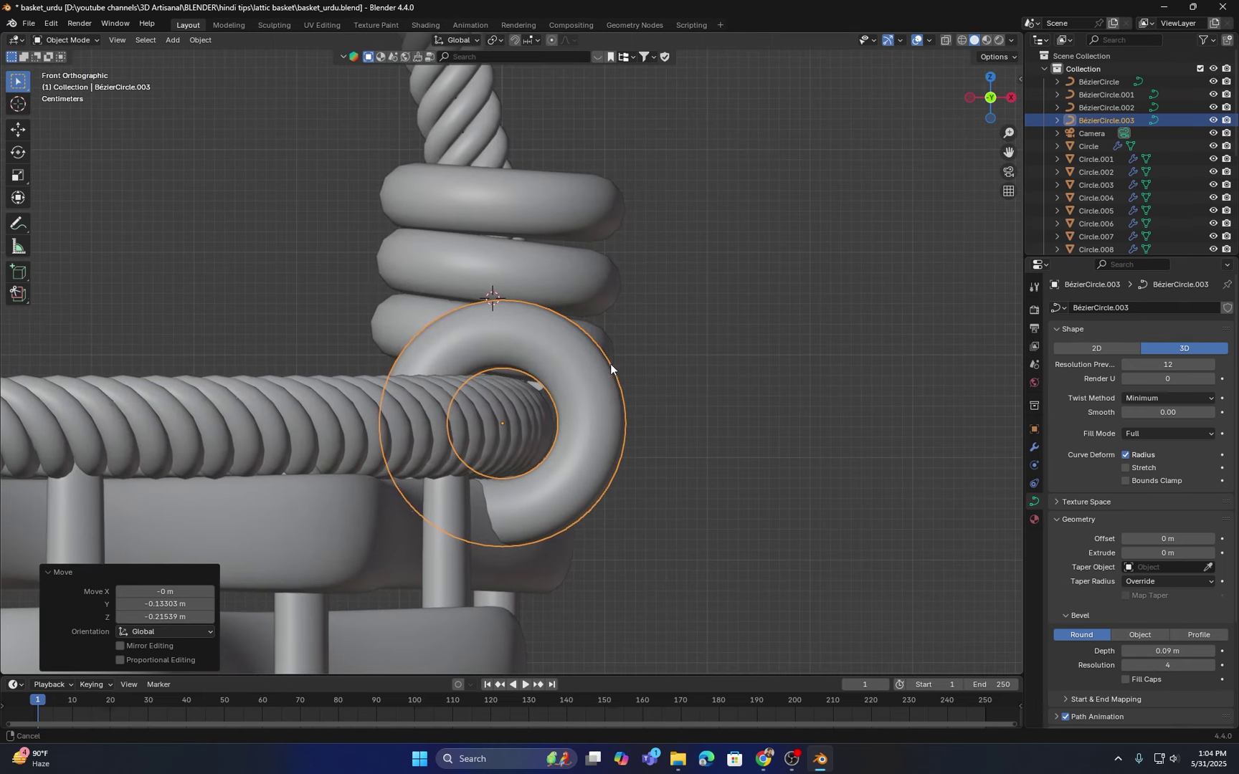
{"action": "key", "text": "g"}
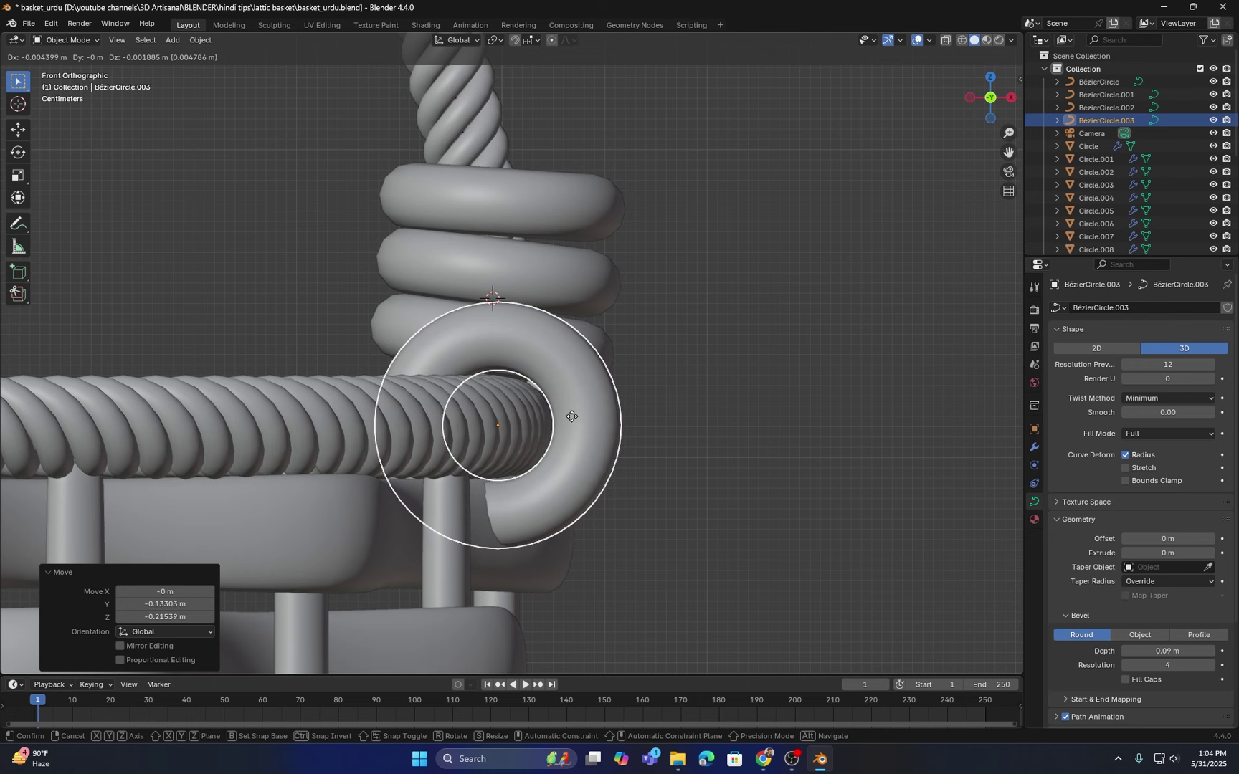
{"action": "left_click", "coordinate": [567, 413]}
{"action": "scroll", "coordinate": [565, 408], "scroll_direction": "down", "scroll_amount": 4}
Step: Duplicate the upright ring about 0.066 m along Y and repeat the duplication twice for four adjacent rings on the rim
{"action": "middle_click_drag", "start_coordinate": [548, 390], "coordinate": [399, 364]}
{"action": "key", "text": "KP_3"}
{"action": "scroll", "coordinate": [404, 362], "scroll_direction": "up", "scroll_amount": 2}
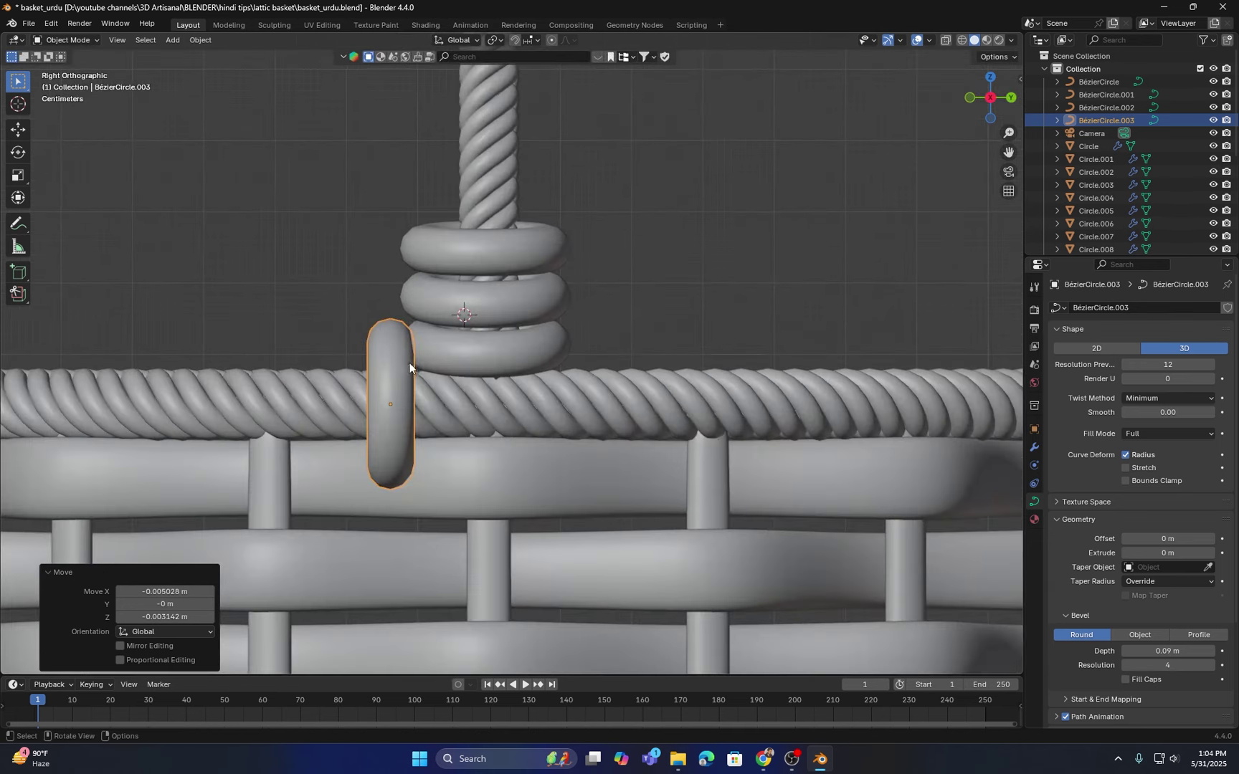
{"action": "key", "text": "shift+d"}
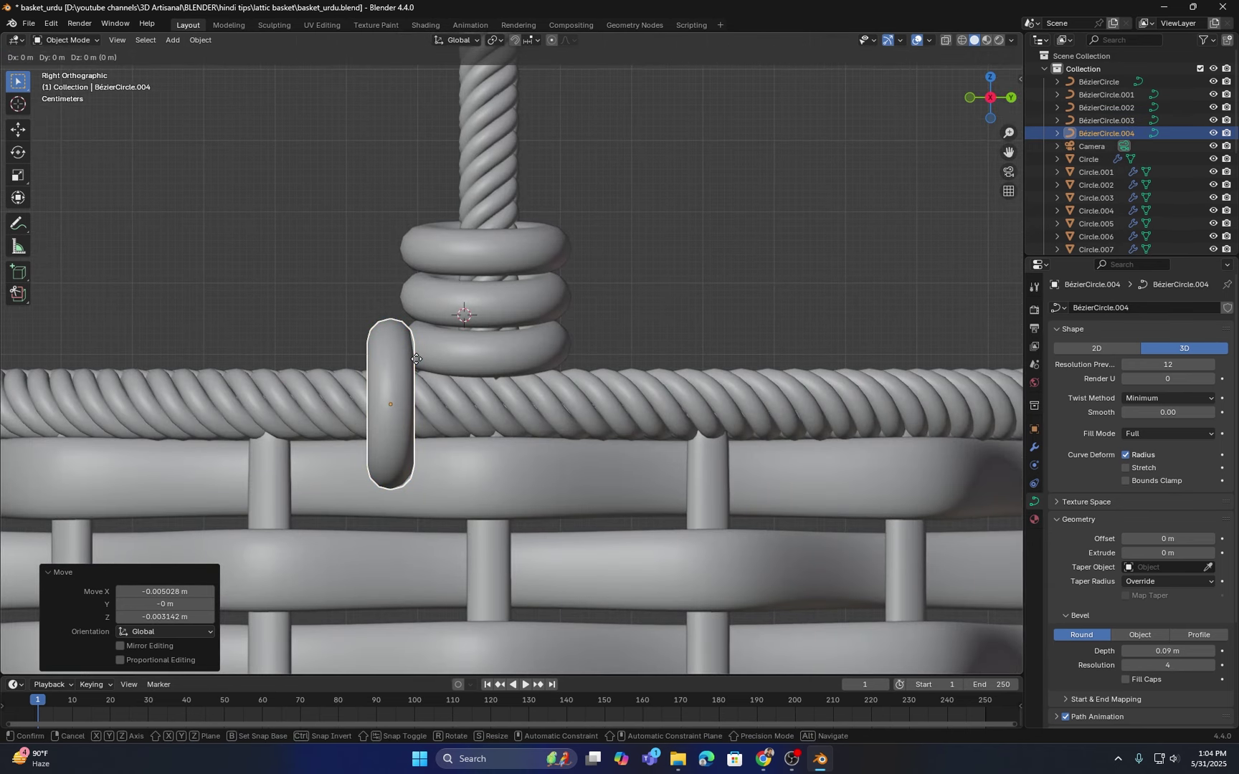
{"action": "key", "text": "y"}
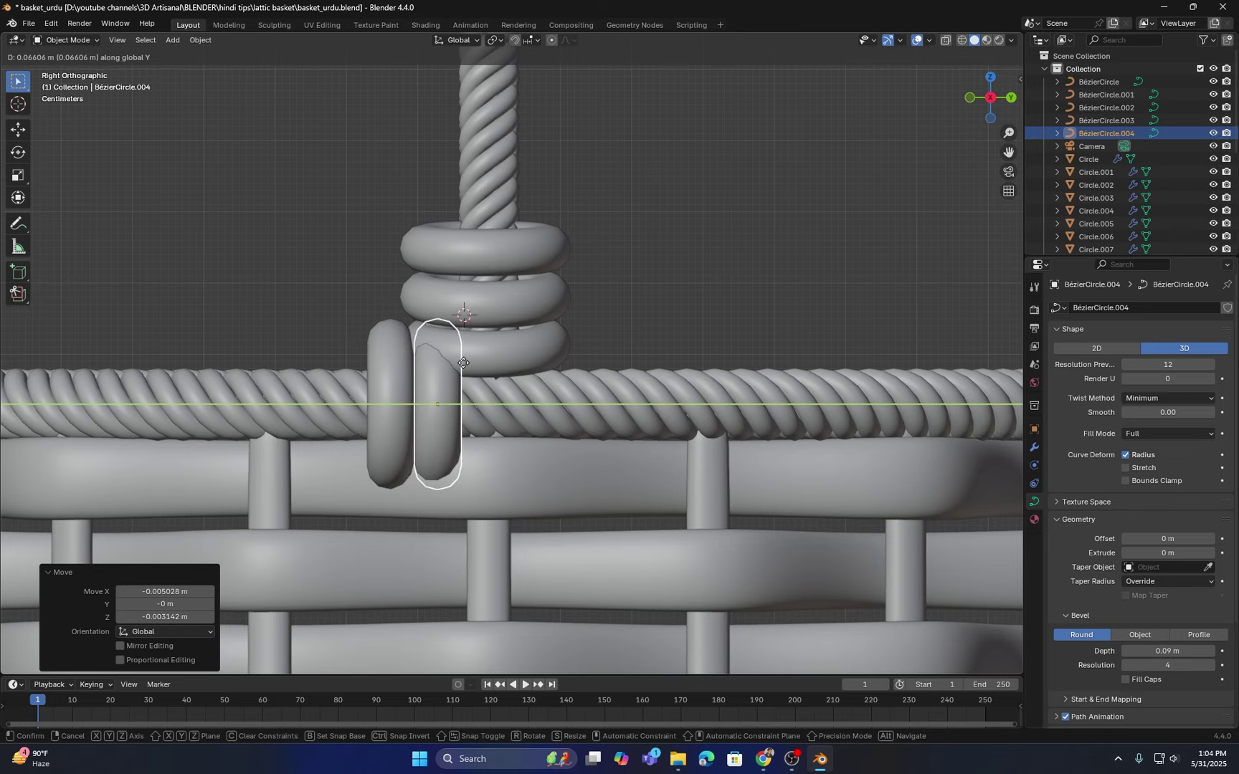
{"action": "left_click", "coordinate": [463, 365]}
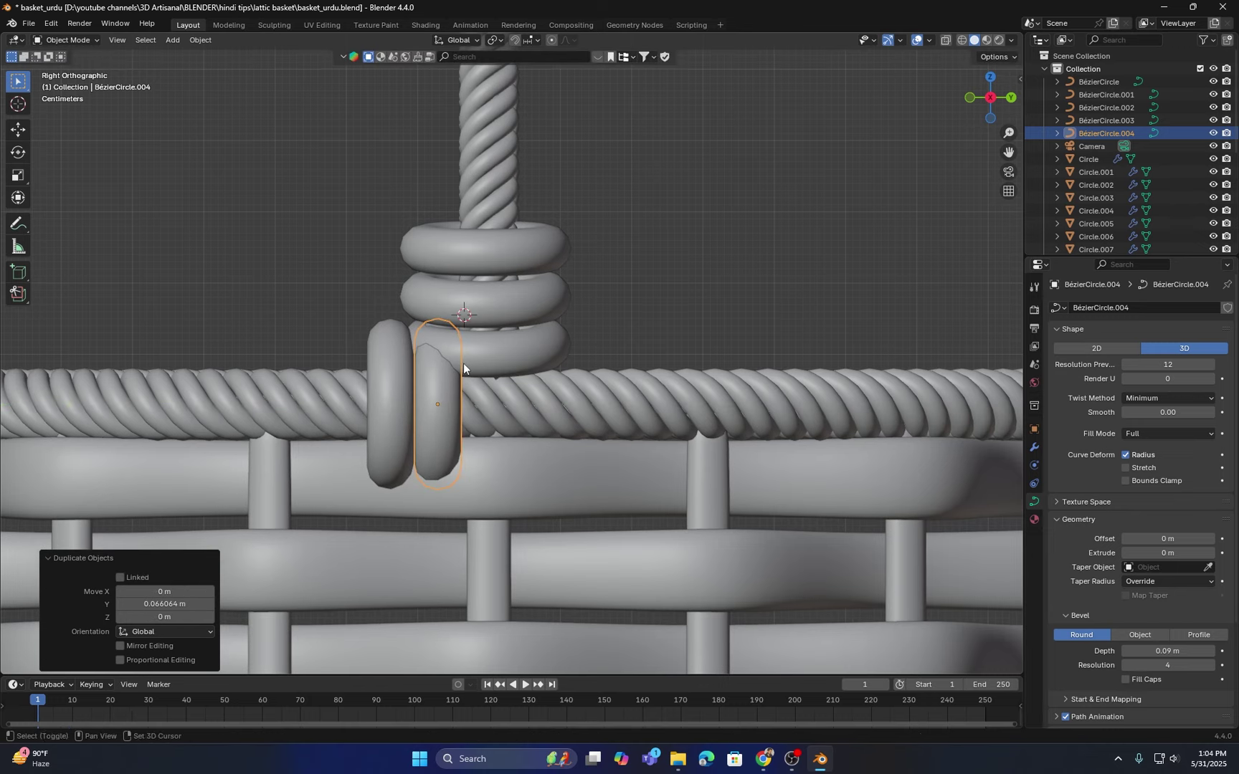
{"action": "key", "text": "shift+r"}
{"action": "key", "text": "shift+r"}
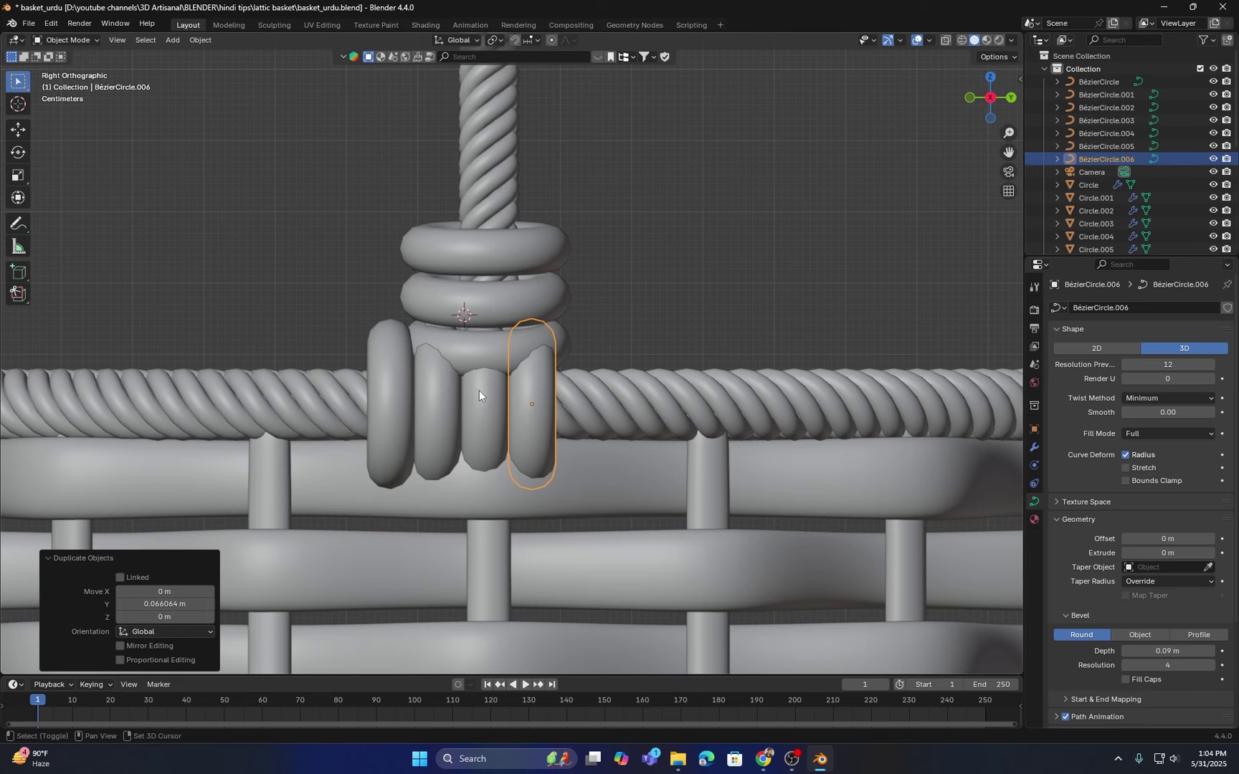
Step: Move all four upright rings together about 0.023 m along Y to center them under the handle
{"action": "left_click", "coordinate": [479, 390], "text": "shift"}
{"action": "left_click", "coordinate": [441, 398], "text": "shift"}
{"action": "left_click", "coordinate": [394, 388], "text": "shift"}
{"action": "key", "text": "g"}
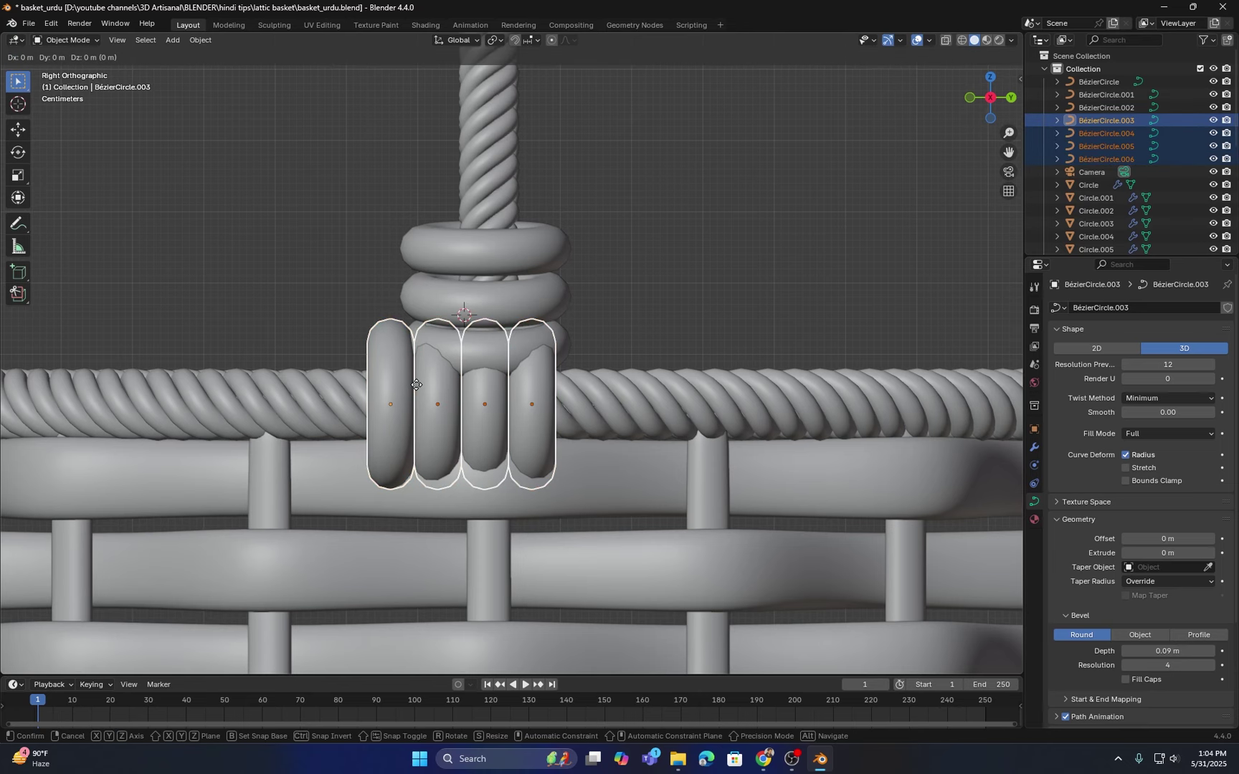
{"action": "key", "text": "y"}
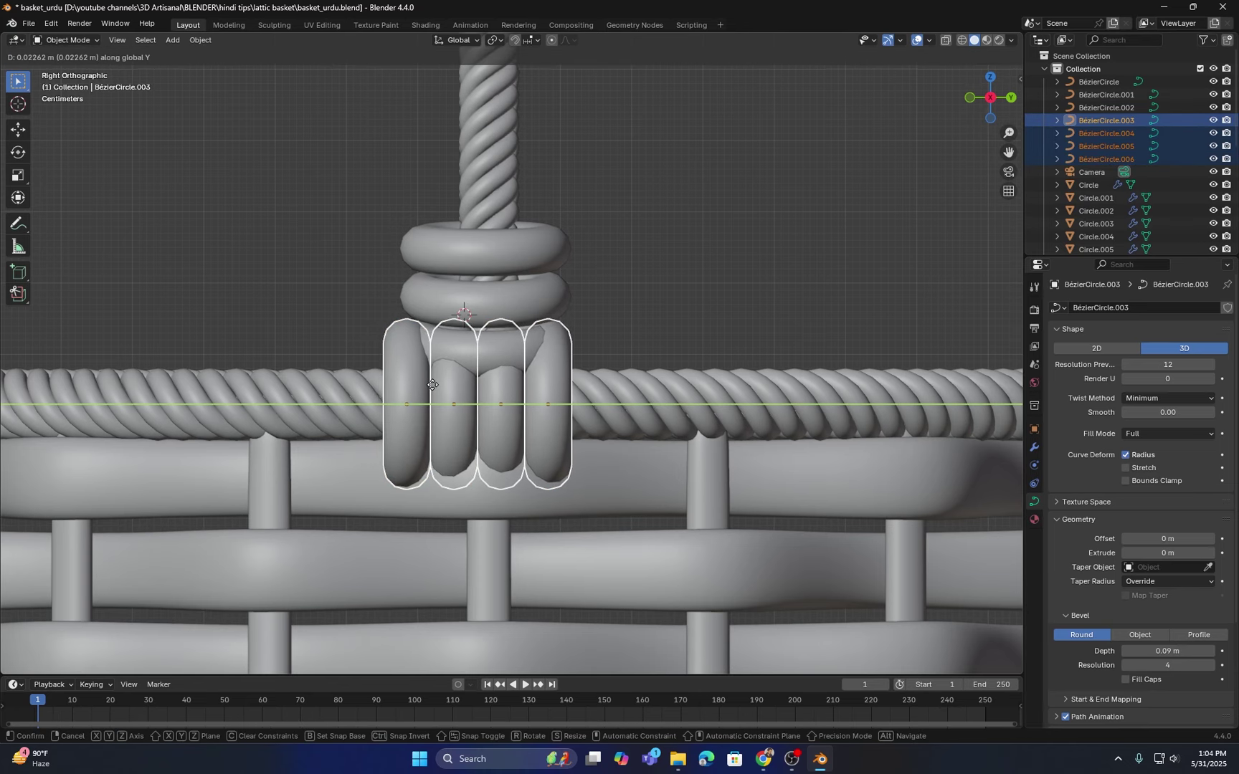
{"action": "left_click", "coordinate": [433, 385]}
{"action": "scroll", "coordinate": [407, 377], "scroll_direction": "down", "scroll_amount": 4}
{"action": "middle_click_drag", "start_coordinate": [394, 378], "coordinate": [451, 438]}
{"action": "left_click", "coordinate": [711, 326]}
Step: Raise the three stacked handle rings together about 0.065 m along Z to clear the upright rings
{"action": "middle_click_drag", "start_coordinate": [624, 400], "coordinate": [506, 352]}
{"action": "scroll", "coordinate": [503, 348], "scroll_direction": "up", "scroll_amount": 3}
{"action": "left_click", "coordinate": [507, 351]}
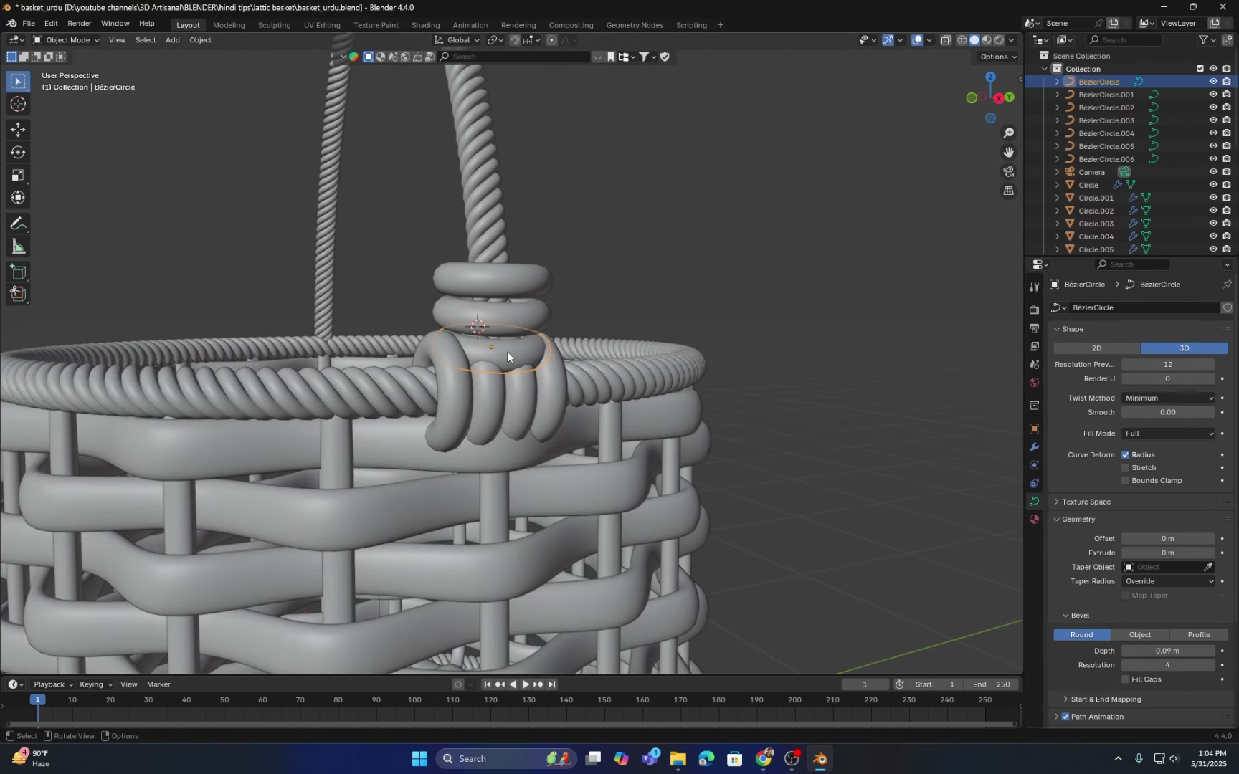
{"action": "left_click", "coordinate": [495, 313], "text": "shift"}
{"action": "left_click", "coordinate": [484, 278], "text": "shift"}
{"action": "key", "text": "KP_1"}
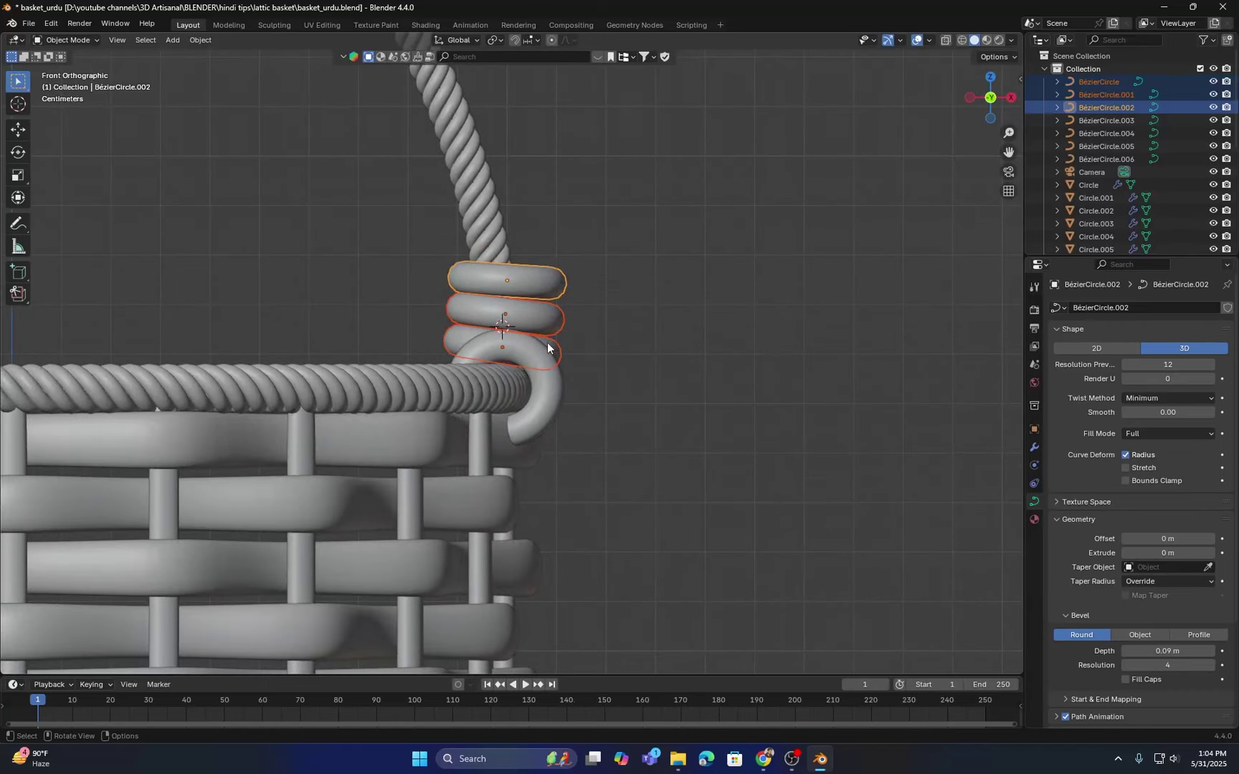
{"action": "scroll", "coordinate": [547, 348], "scroll_direction": "up", "scroll_amount": 4}
{"action": "key", "text": "g"}
{"action": "key", "text": "z"}
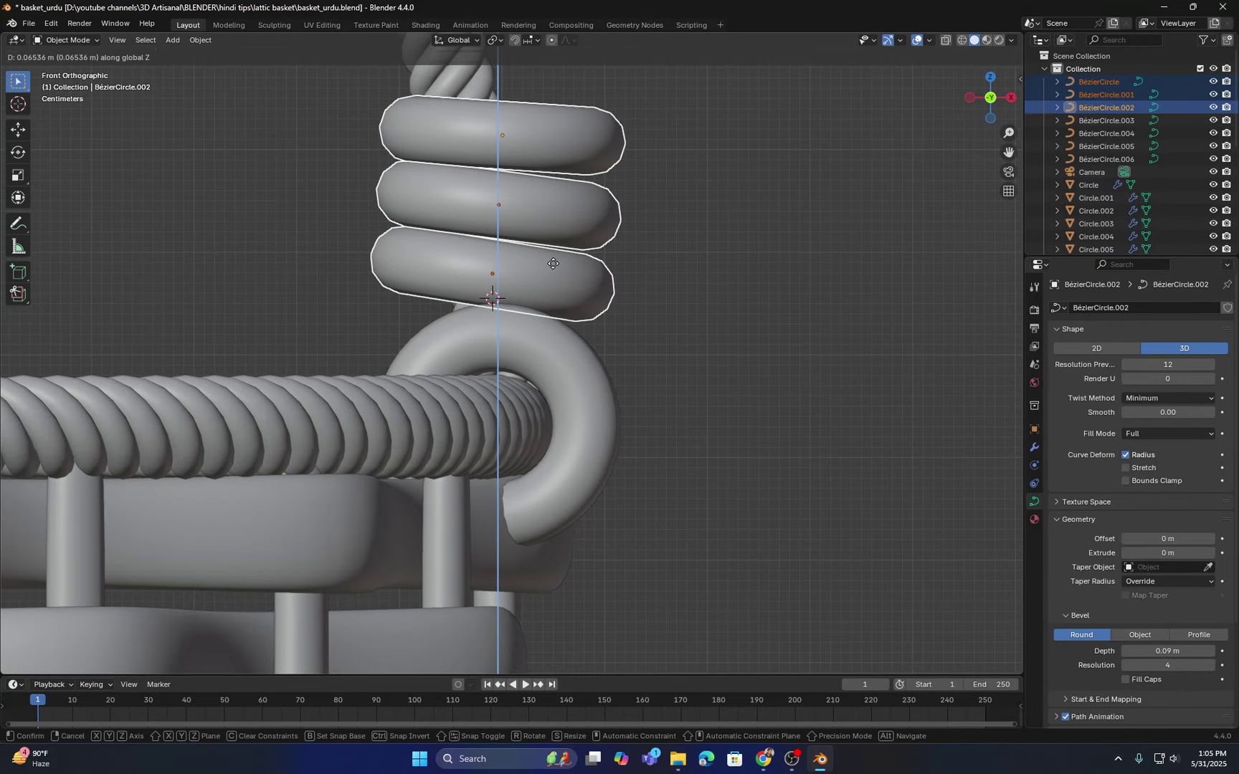
{"action": "left_click", "coordinate": [553, 263]}
Step: Rotate the three stacked handle rings together about -2.3° in front view
{"action": "middle_click_drag", "start_coordinate": [552, 263], "coordinate": [546, 328], "text": "shift"}
{"action": "key", "text": "r"}
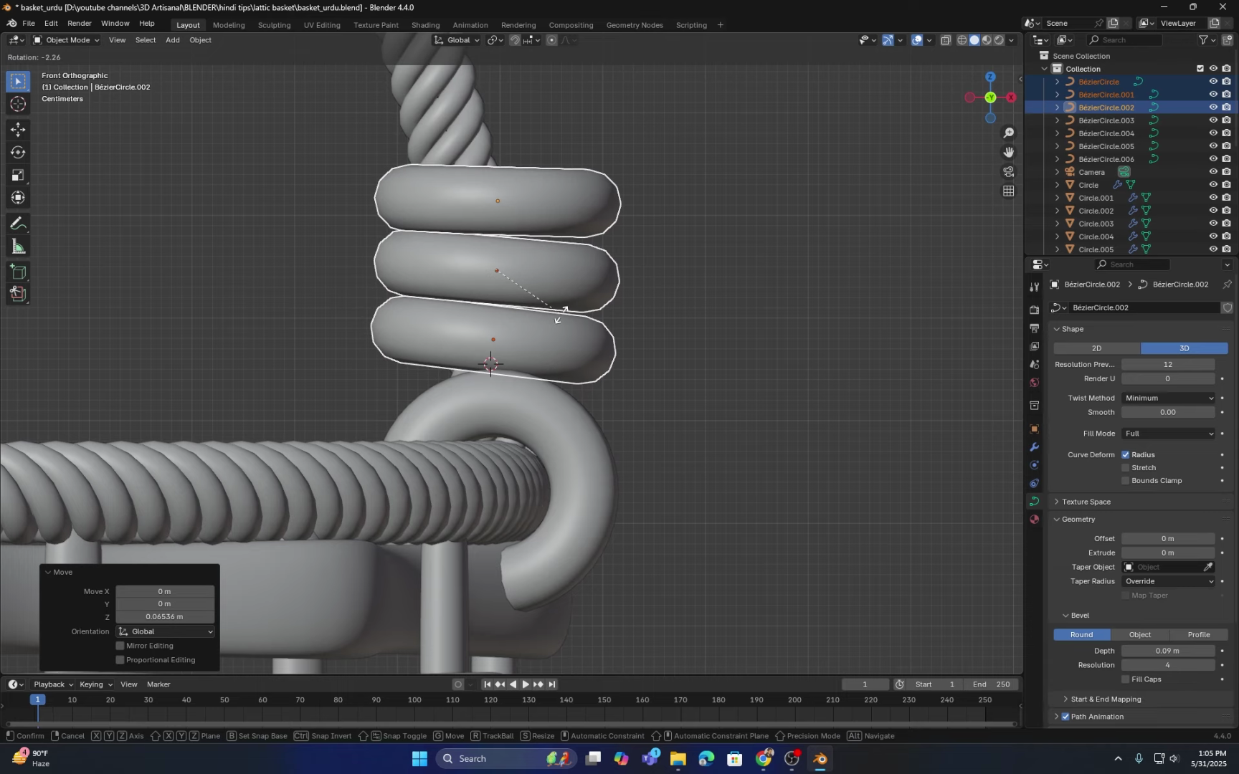
{"action": "left_click", "coordinate": [563, 316]}
{"action": "key", "text": "alt+a"}
{"action": "scroll", "coordinate": [555, 346], "scroll_direction": "down", "scroll_amount": 5}
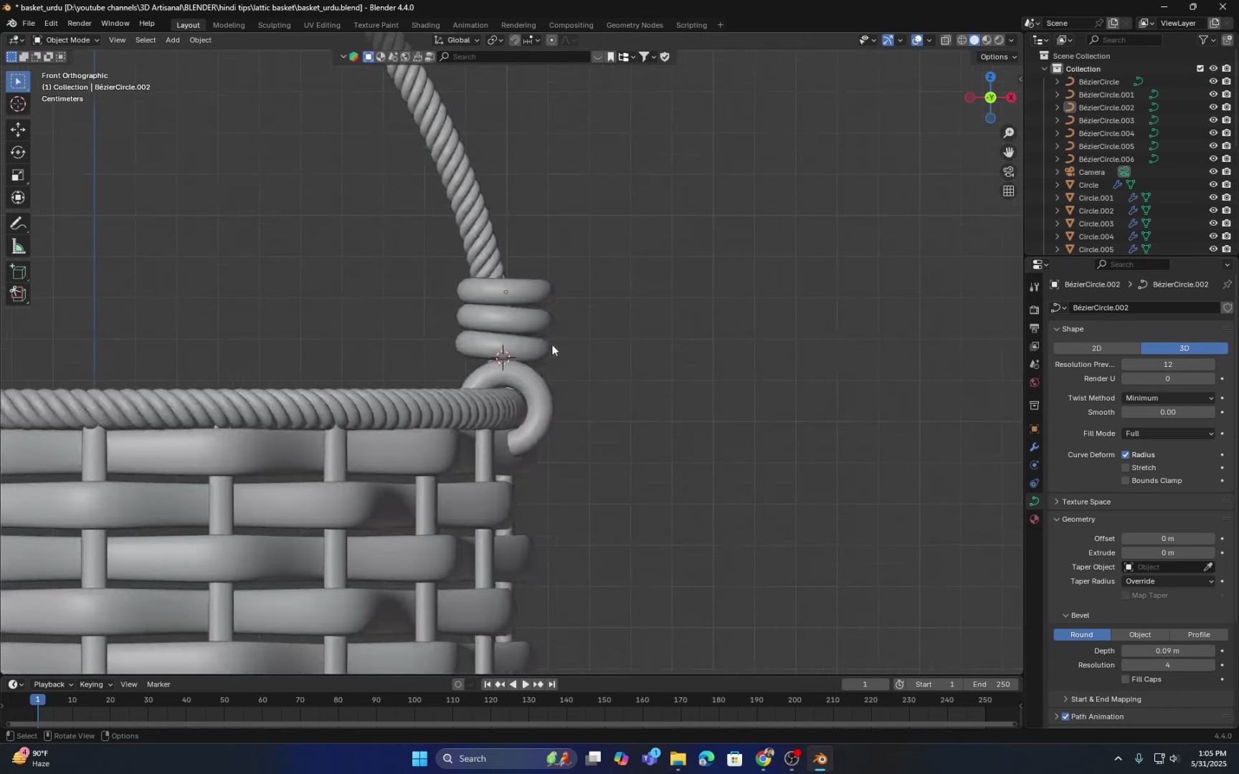
Step: Move the three stacked rings together about -0.036 m along X to center them around the handle rope
{"action": "middle_click_drag", "start_coordinate": [552, 345], "coordinate": [258, 421]}
{"action": "scroll", "coordinate": [521, 296], "scroll_direction": "up", "scroll_amount": 4}
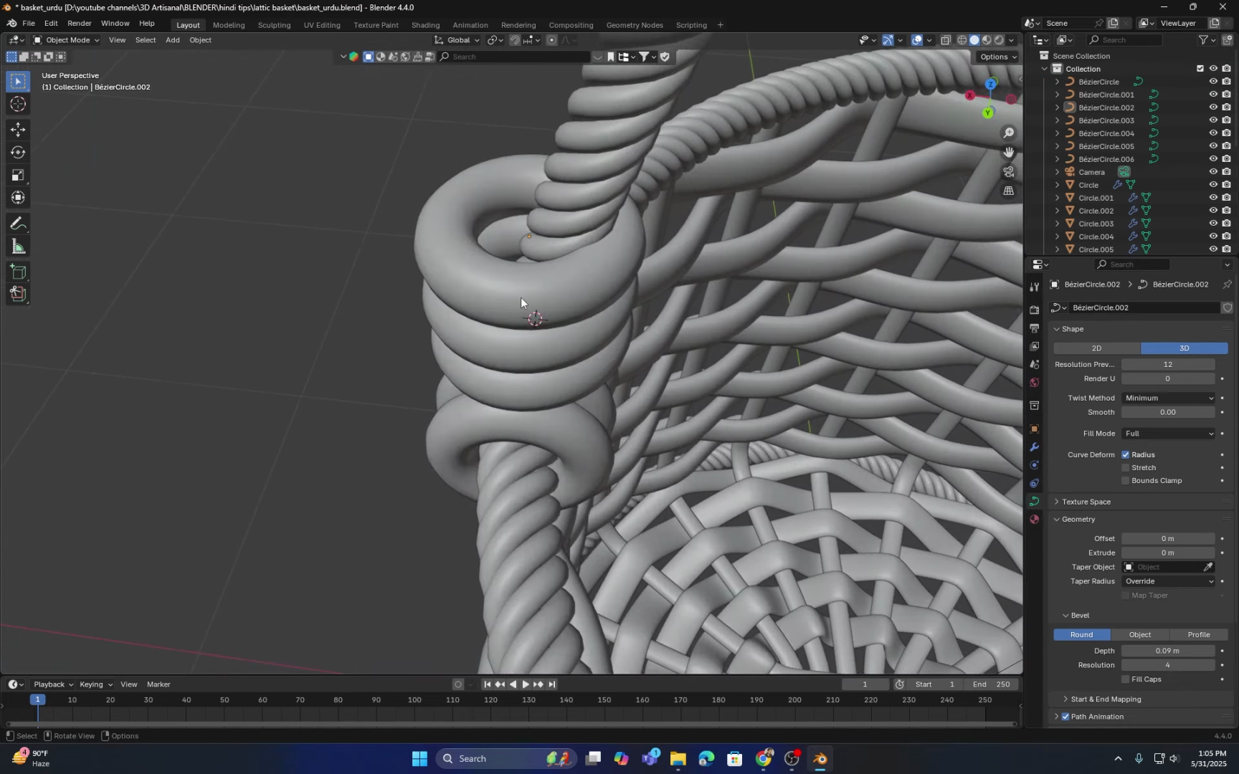
{"action": "left_click", "coordinate": [521, 297]}
{"action": "left_click", "coordinate": [493, 348], "text": "shift"}
{"action": "left_click", "coordinate": [500, 372], "text": "shift"}
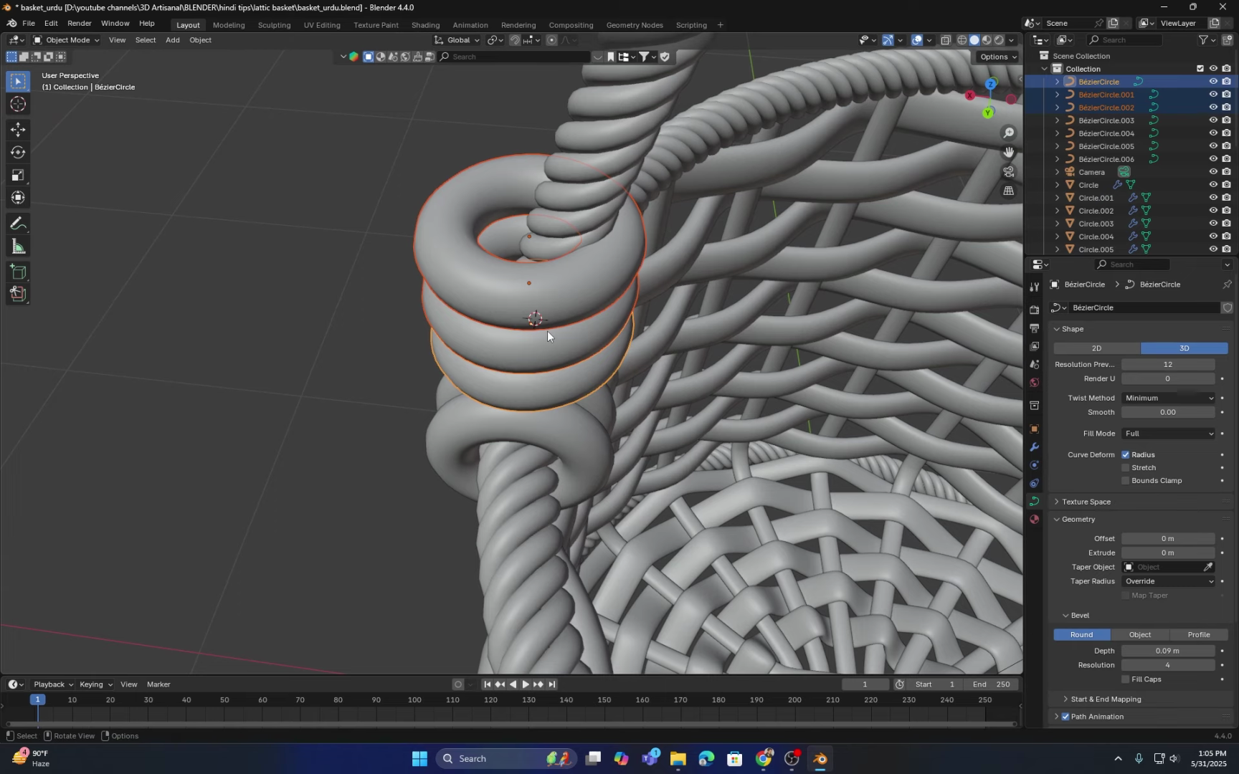
{"action": "key", "text": "g"}
{"action": "key", "text": "x"}
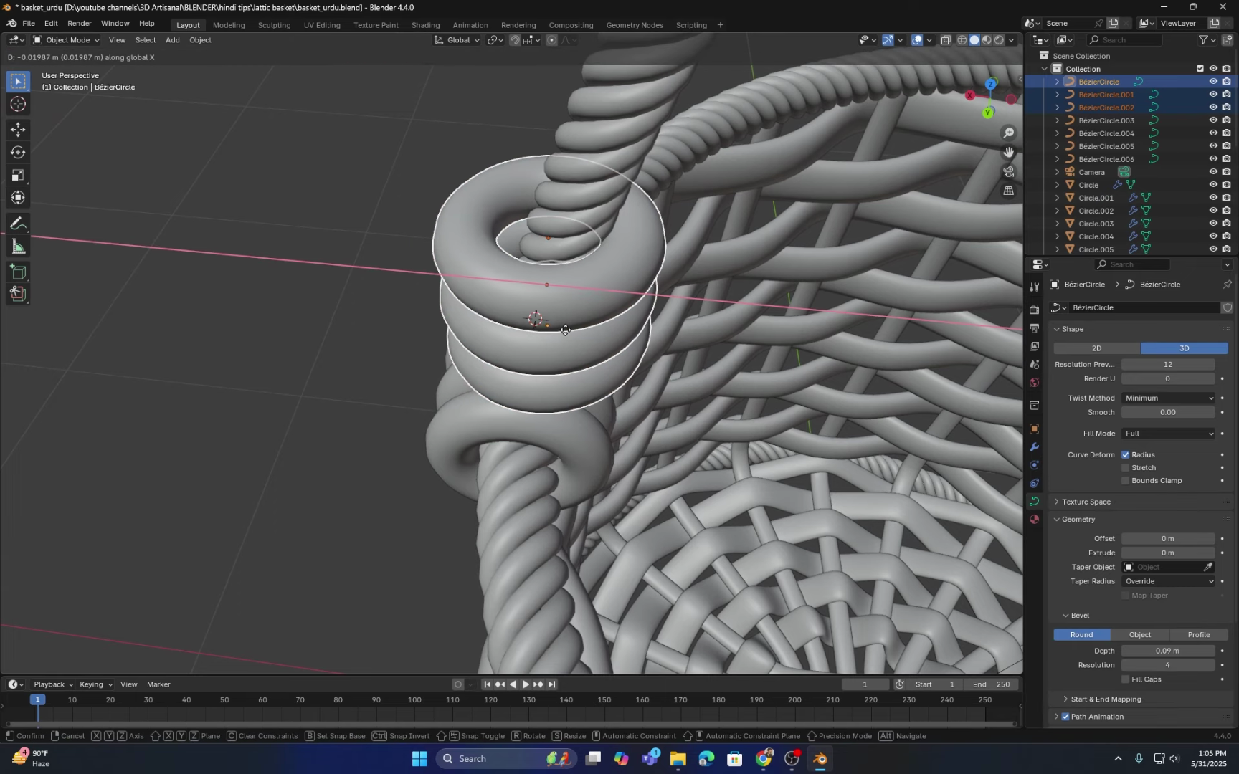
{"action": "left_click", "coordinate": [580, 333]}
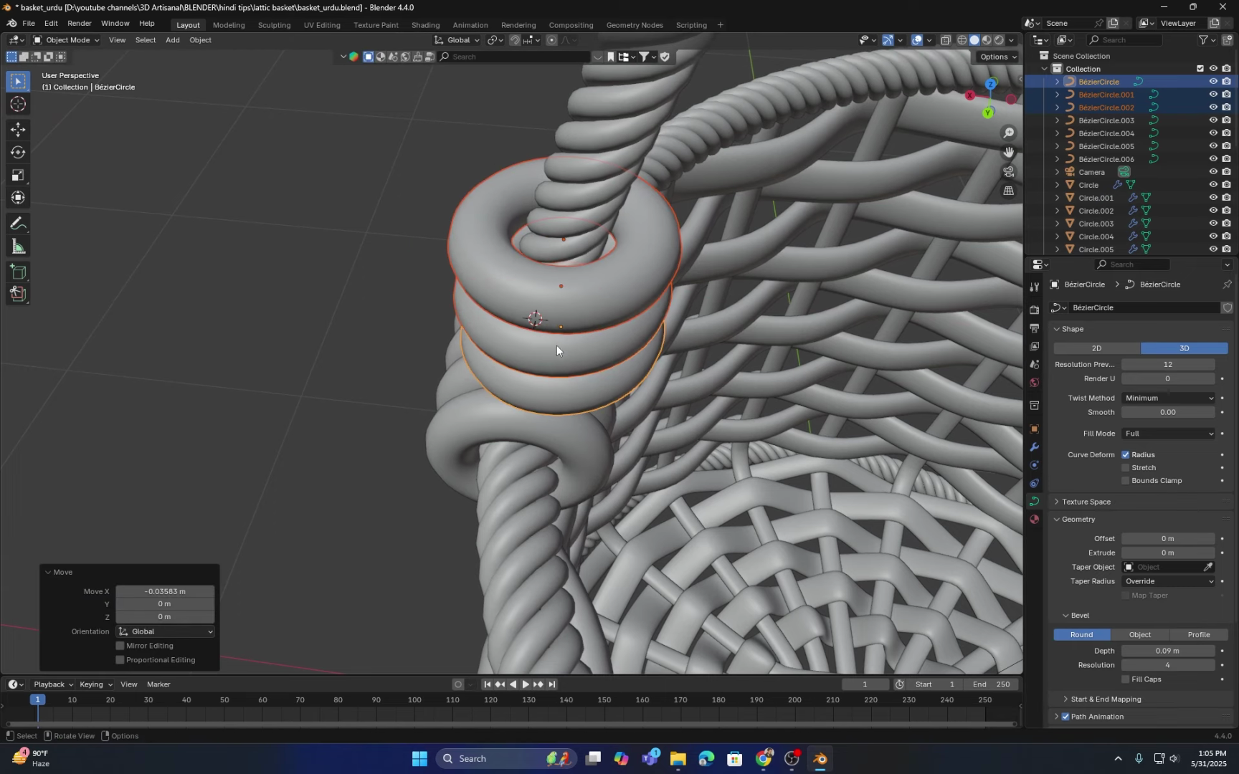
Step: Move the lowest of the three stacked handle rings about 0.024 m along X
{"action": "middle_click_drag", "start_coordinate": [556, 345], "coordinate": [675, 376]}
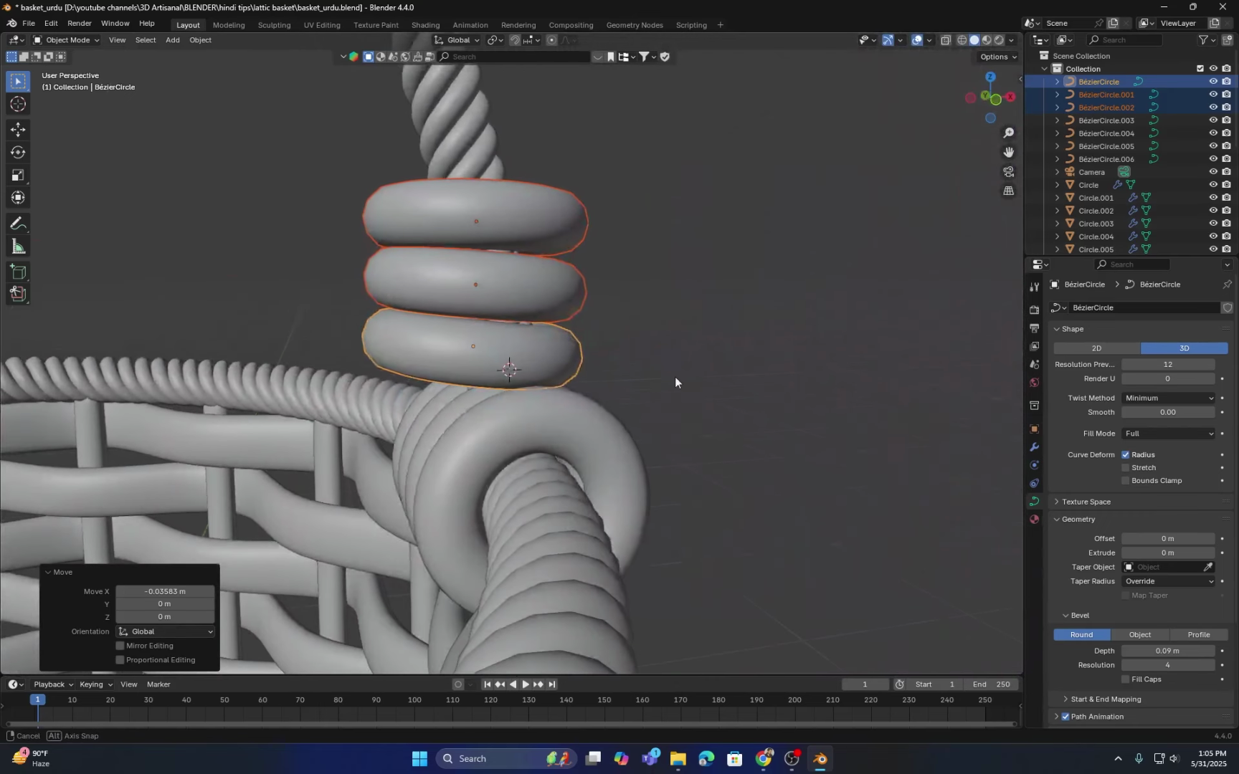
{"action": "left_click", "coordinate": [575, 355]}
{"action": "middle_click_drag", "start_coordinate": [581, 357], "coordinate": [569, 349], "text": "alt"}
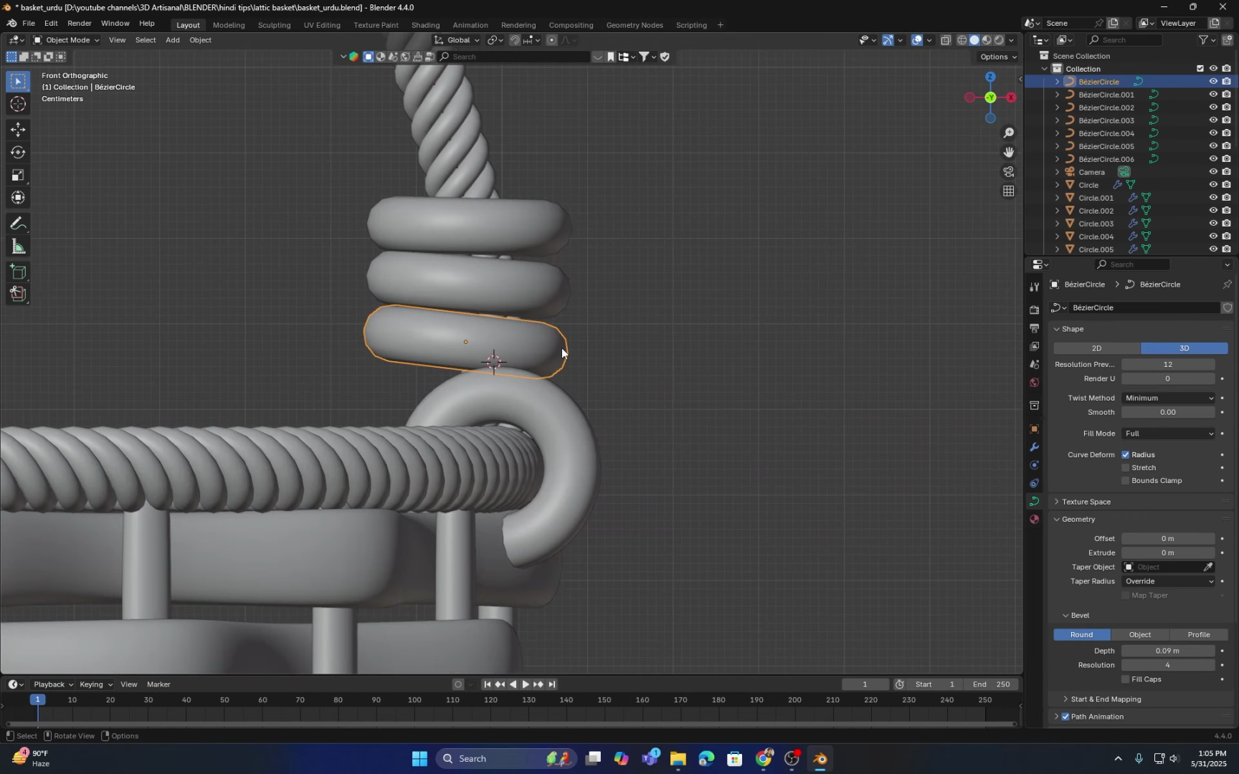
{"action": "key", "text": "g"}
{"action": "key", "text": "x"}
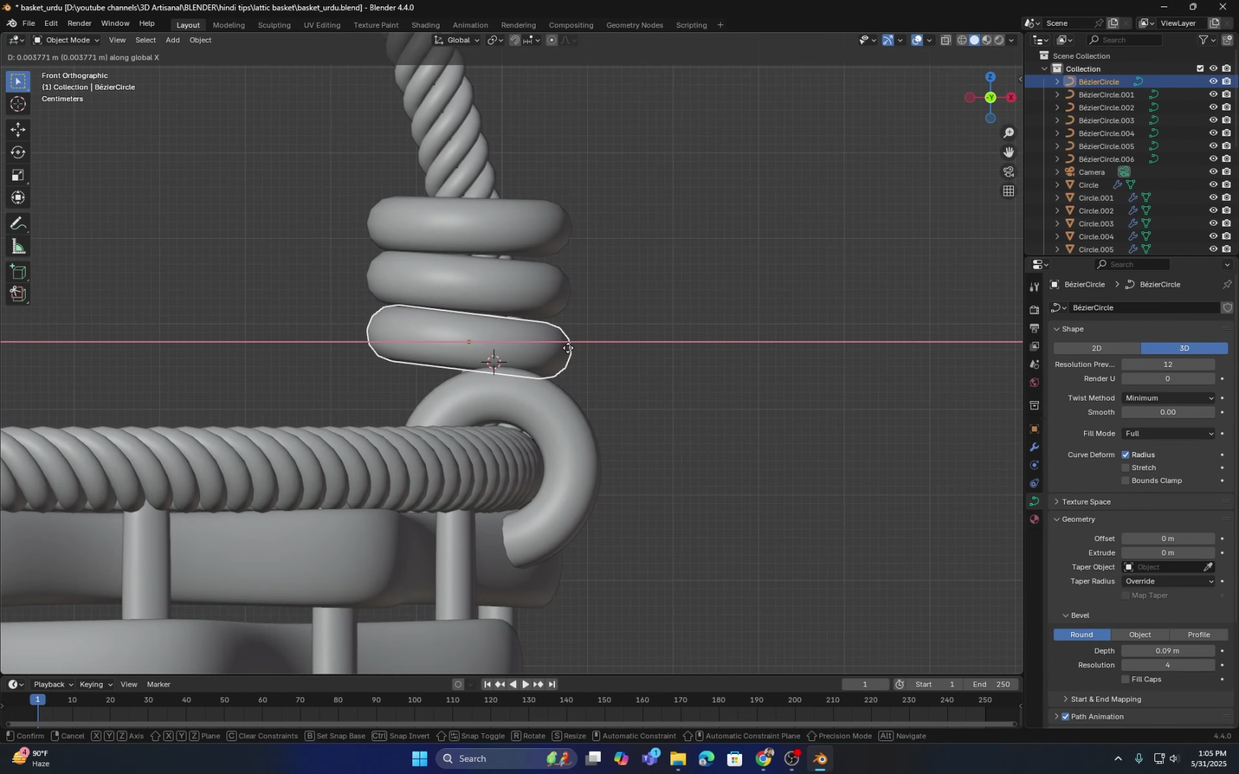
{"action": "left_click", "coordinate": [581, 349]}
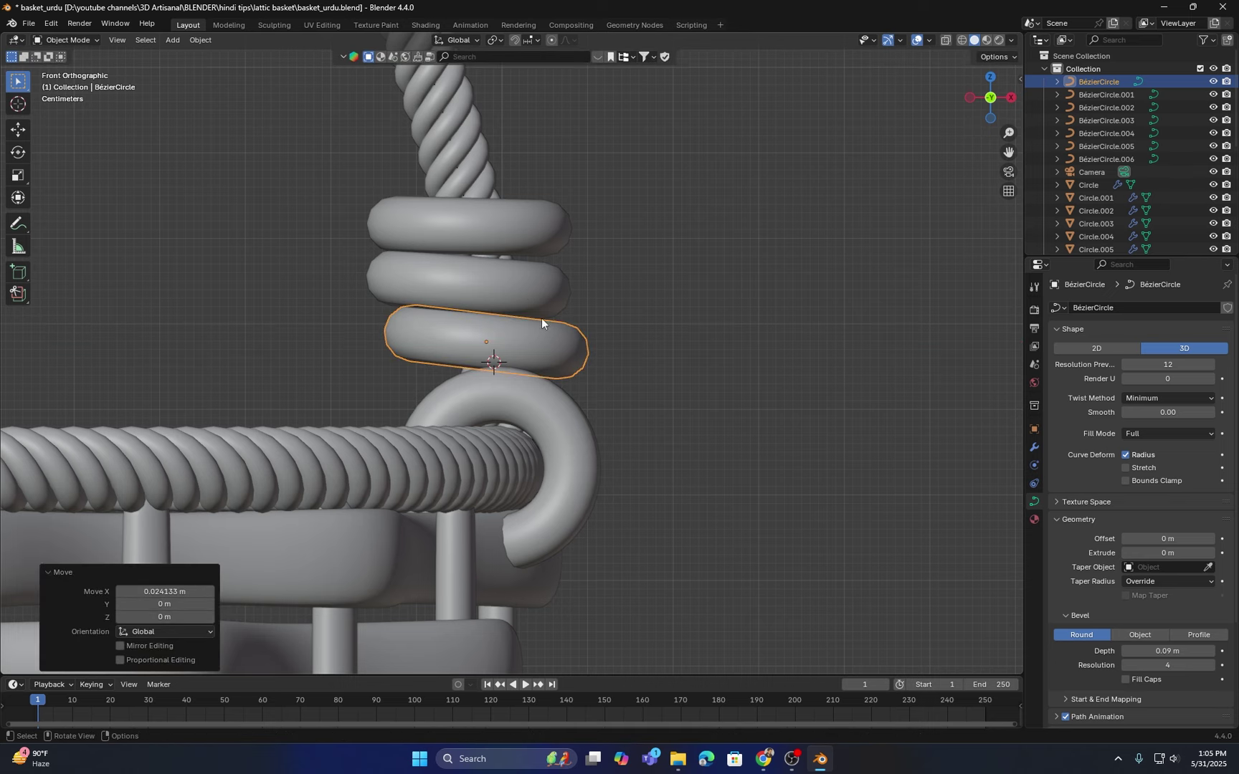
Step: Move the middle stacked handle ring about 0.020 m along X and adjust its tilt slightly in front view
{"action": "left_click", "coordinate": [521, 287]}
{"action": "key", "text": "g"}
{"action": "key", "text": "x"}
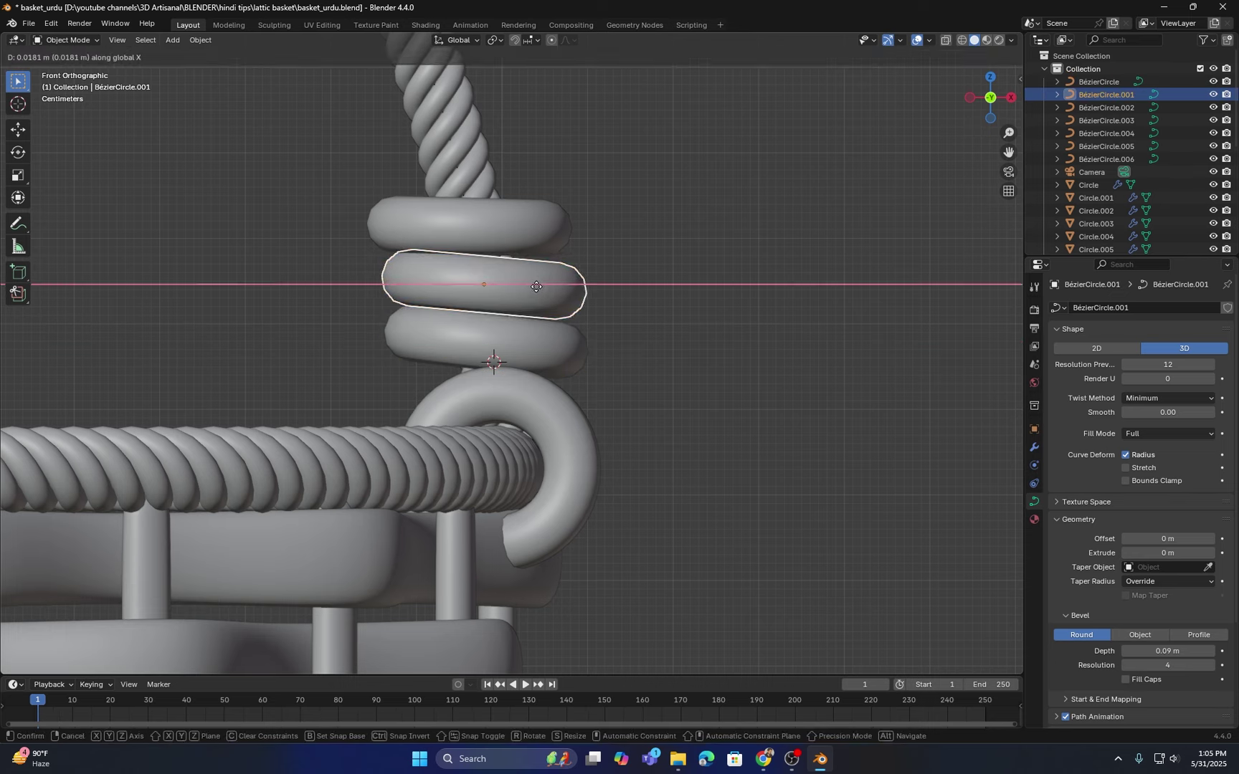
{"action": "left_click", "coordinate": [560, 292]}
{"action": "key", "text": "r"}
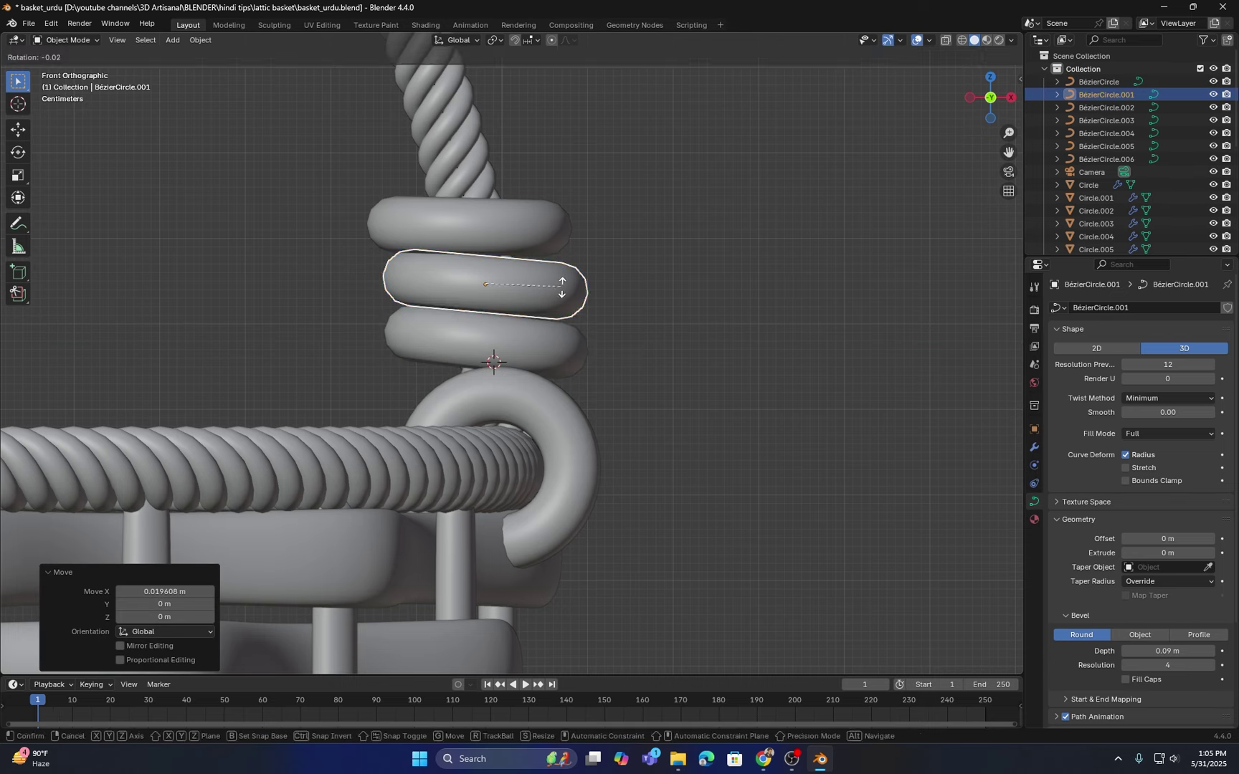
{"action": "left_click", "coordinate": [562, 284]}
Step: Rotate the top stacked handle ring about -0.94° in front view and shift it slightly along X to line up with the handle rope
{"action": "left_click", "coordinate": [531, 214]}
{"action": "key", "text": "r"}
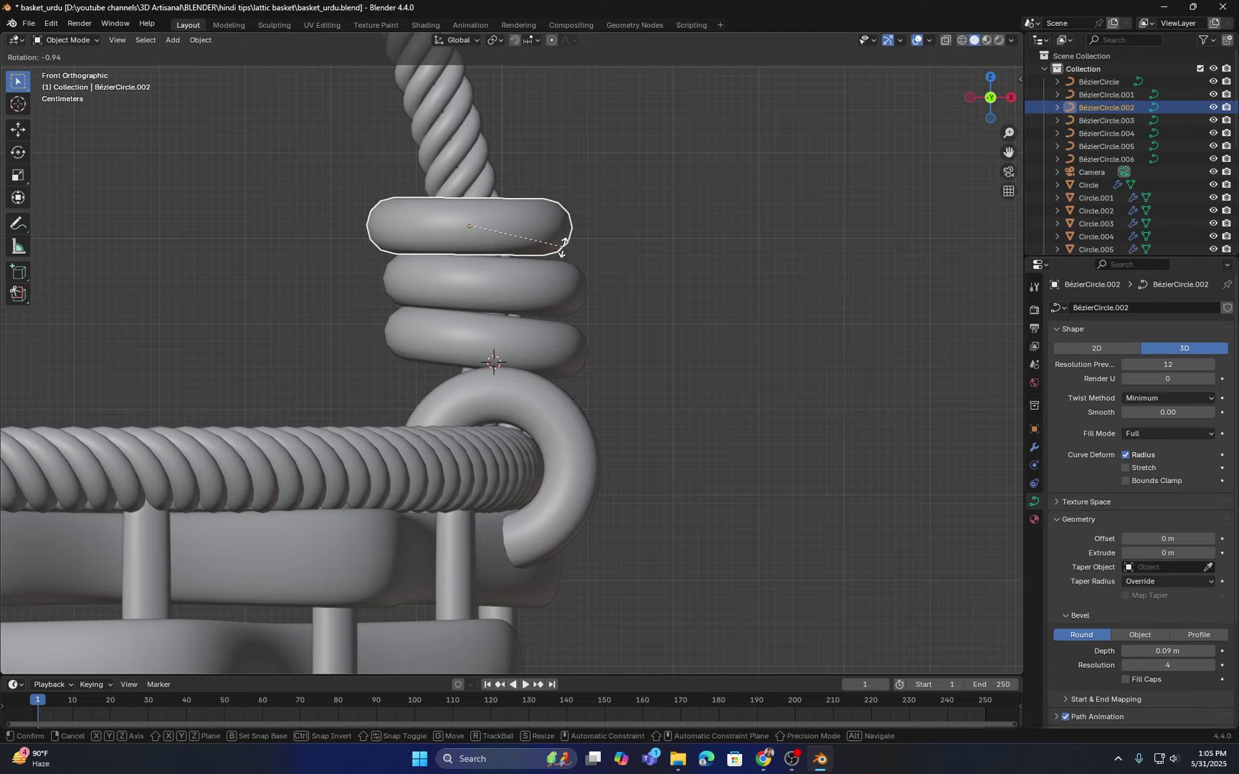
{"action": "left_click", "coordinate": [562, 247]}
{"action": "key", "text": "g"}
{"action": "key", "text": "x"}
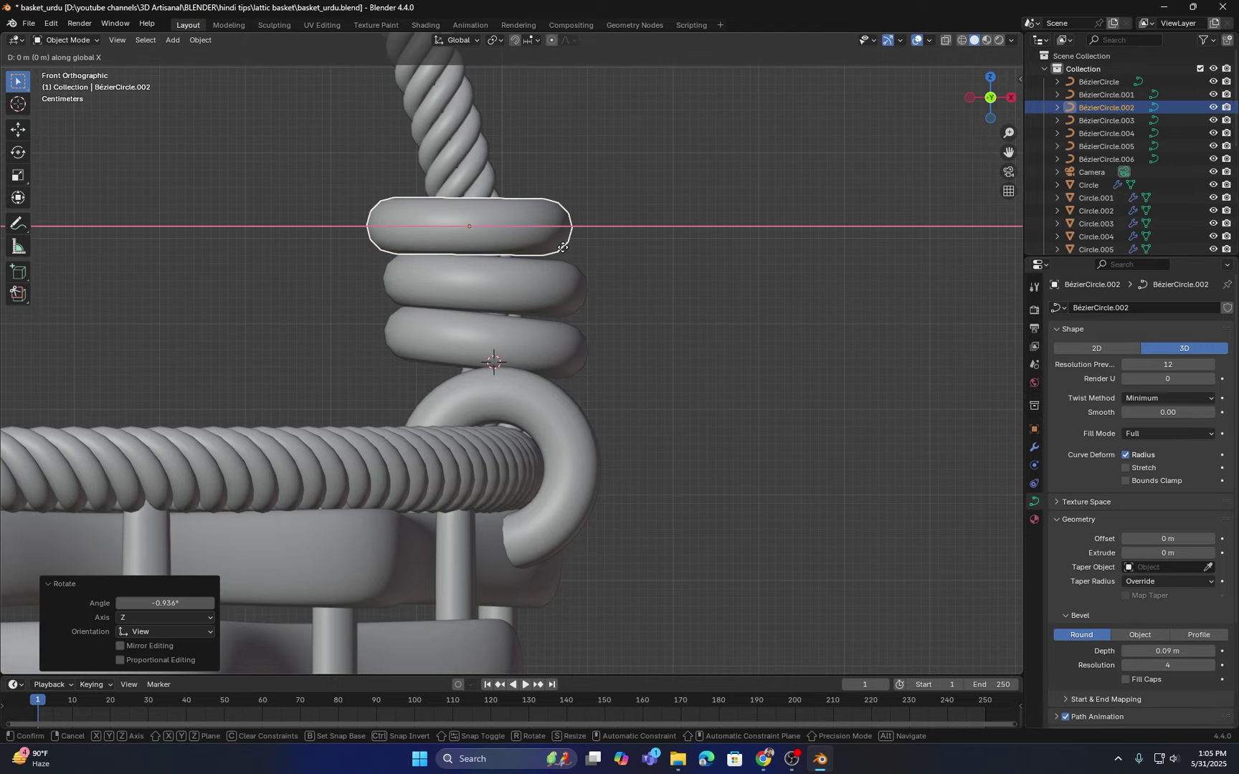
{"action": "left_click", "coordinate": [575, 249]}
{"action": "left_click", "coordinate": [655, 349]}
Step: Join the three stacked handle rings and the four upright rim rings into a single object
{"action": "scroll", "coordinate": [654, 349], "scroll_direction": "down", "scroll_amount": 4}
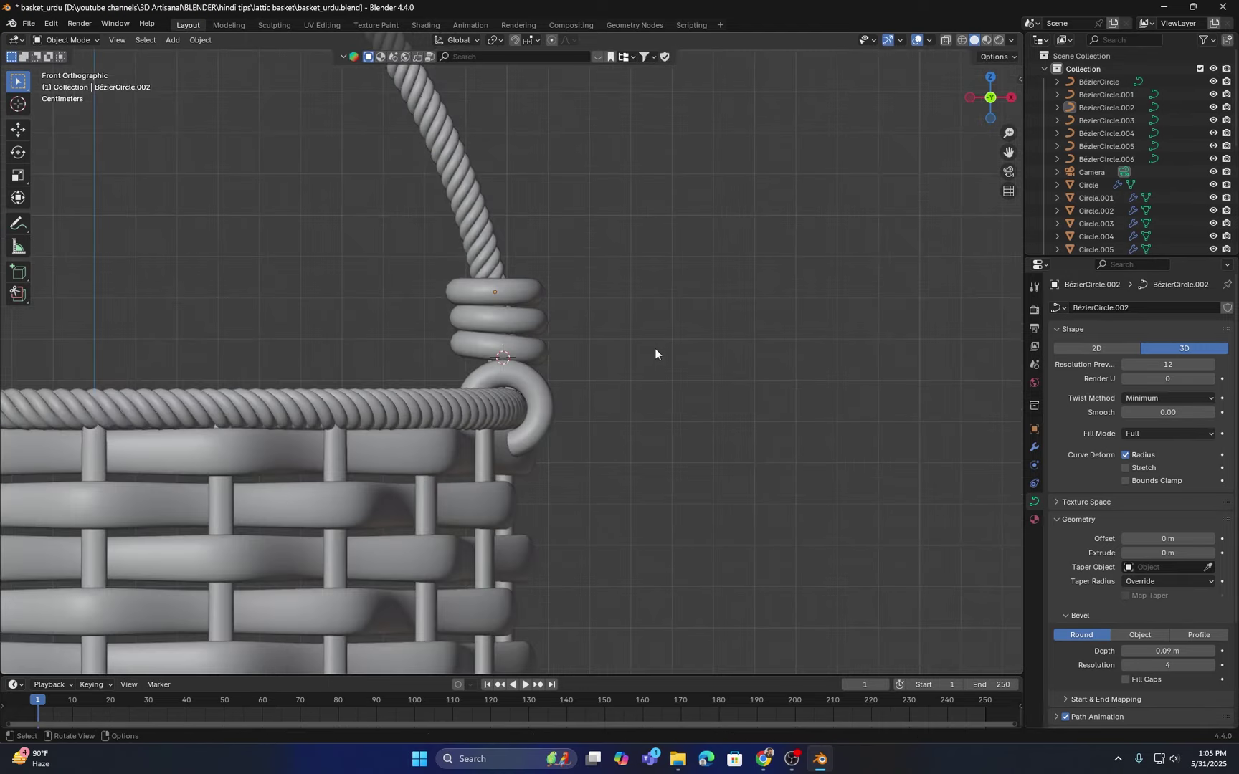
{"action": "middle_click_drag", "start_coordinate": [655, 348], "coordinate": [510, 301]}
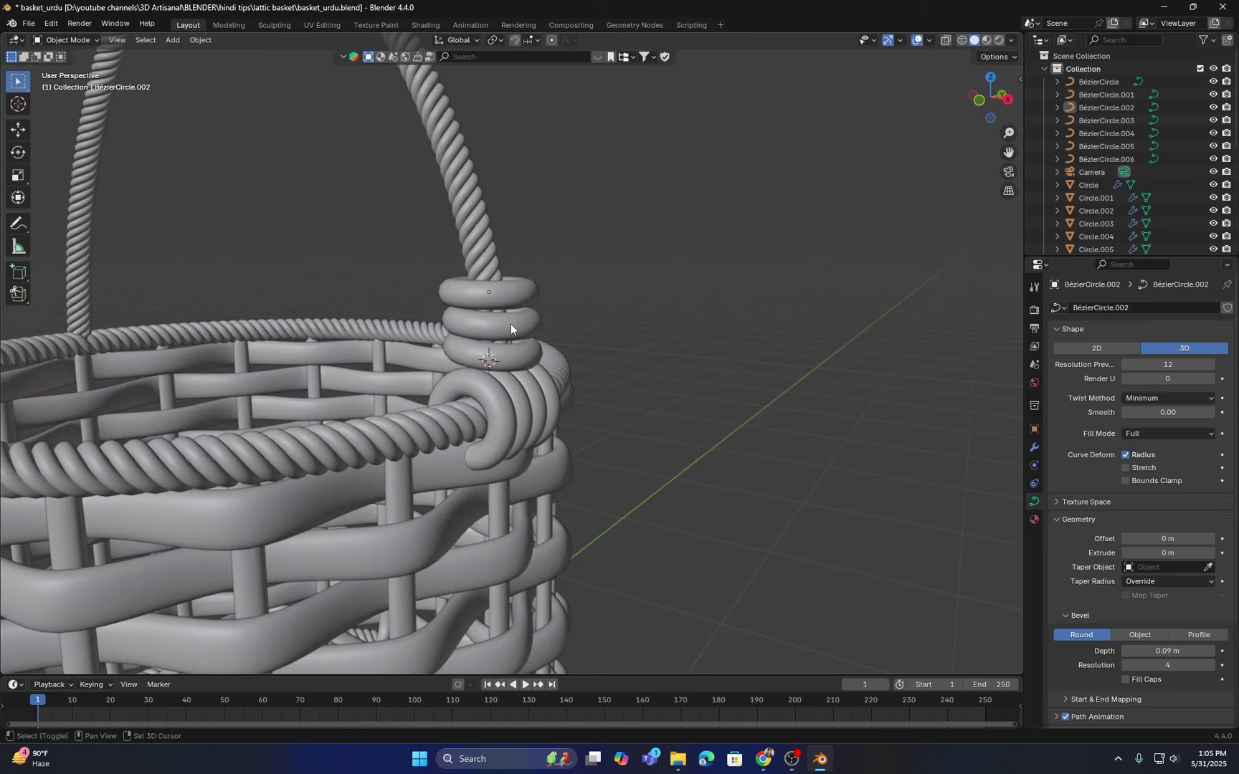
{"action": "left_click", "coordinate": [522, 291]}
{"action": "left_click", "coordinate": [523, 322], "text": "shift"}
{"action": "left_click", "coordinate": [522, 345], "text": "shift"}
{"action": "left_click", "coordinate": [493, 407], "text": "shift"}
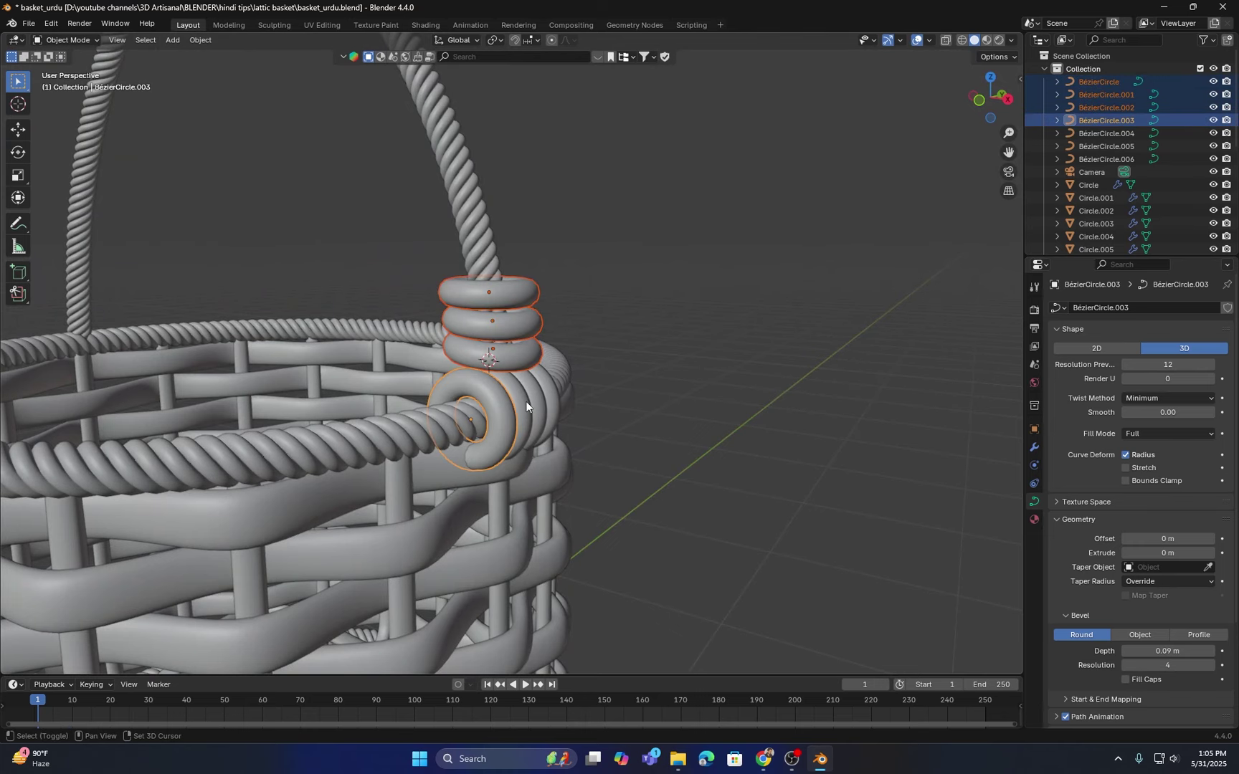
{"action": "left_click", "coordinate": [530, 398], "text": "shift"}
{"action": "left_click", "coordinate": [541, 396], "text": "shift"}
{"action": "left_click", "coordinate": [550, 390], "text": "shift"}
{"action": "middle_click_drag", "start_coordinate": [550, 390], "coordinate": [538, 401]}
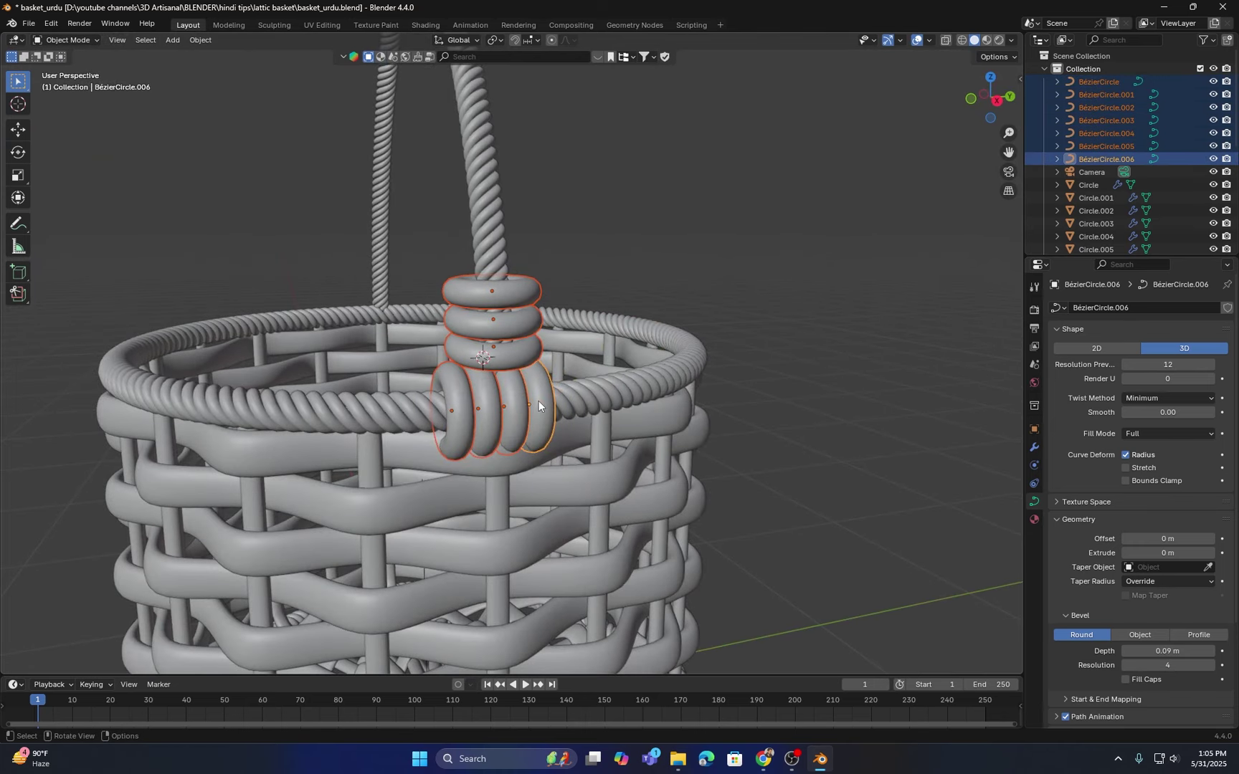
{"action": "key", "text": "ctrl+j"}
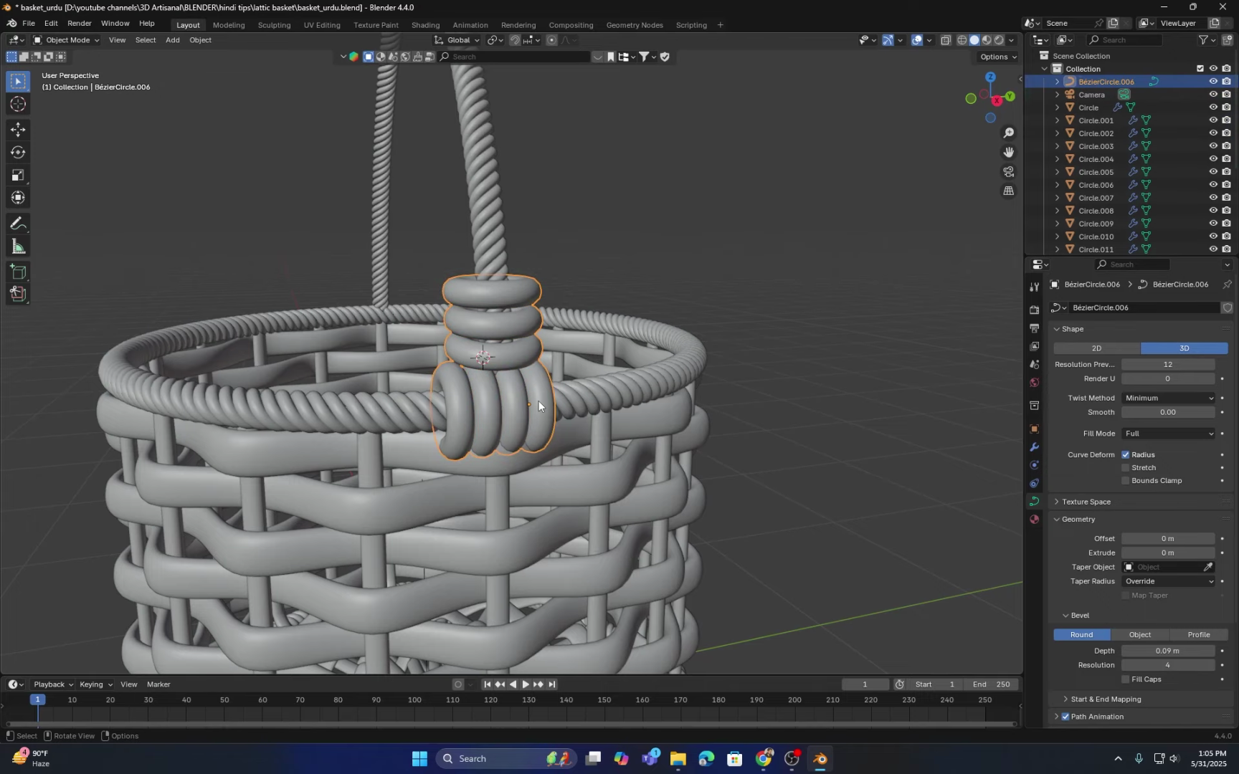
Step: Save the file and apply all transforms to the joined ring wrap
{"action": "middle_click_drag", "start_coordinate": [486, 379], "coordinate": [658, 368]}
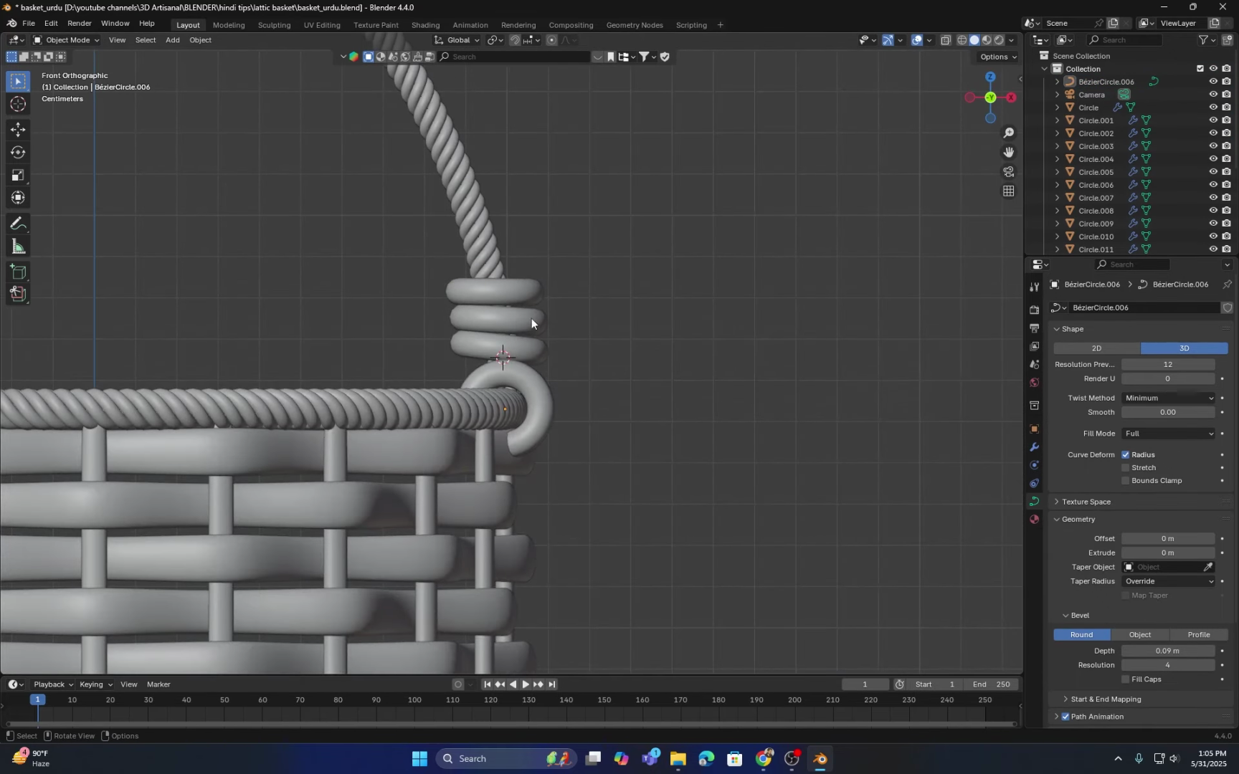
{"action": "left_click", "coordinate": [499, 333]}
{"action": "scroll", "coordinate": [492, 343], "scroll_direction": "down", "scroll_amount": 2}
{"action": "middle_click_drag", "start_coordinate": [484, 349], "coordinate": [649, 380], "text": "shift"}
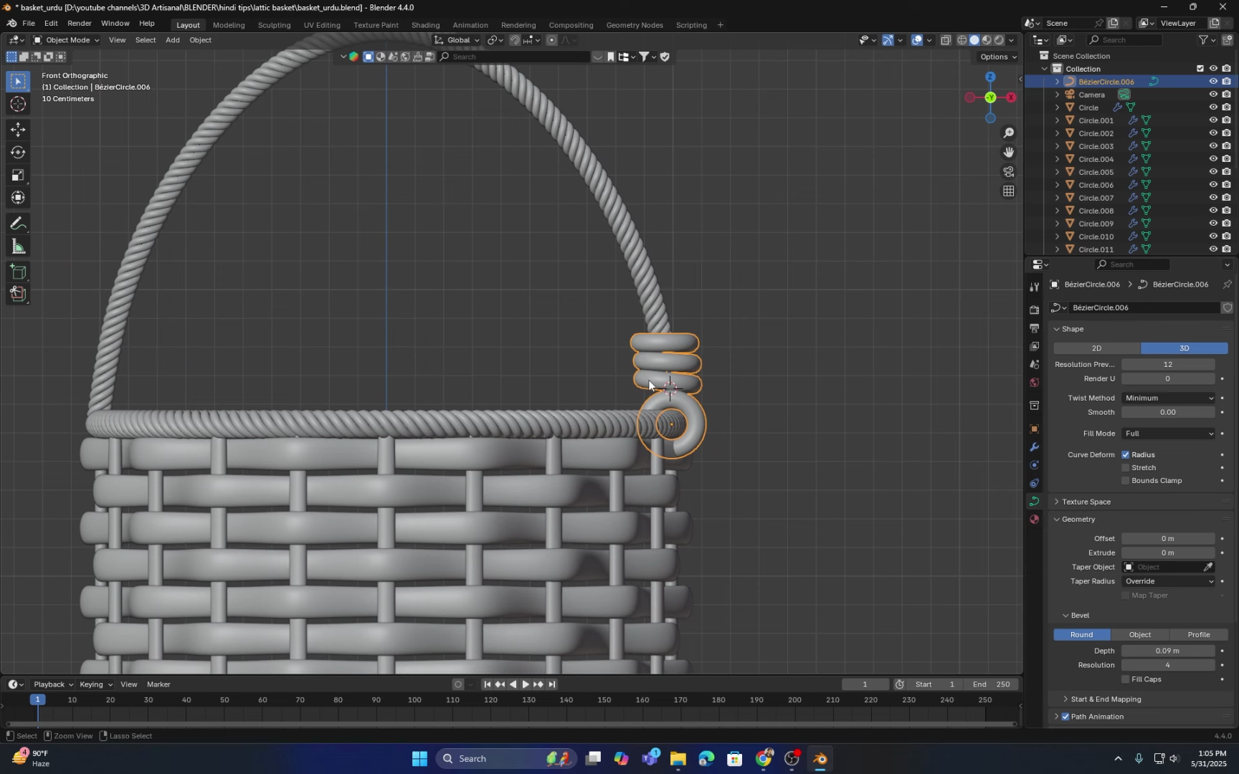
{"action": "key", "text": "ctrl+s"}
{"action": "key", "text": "ctrl+a"}
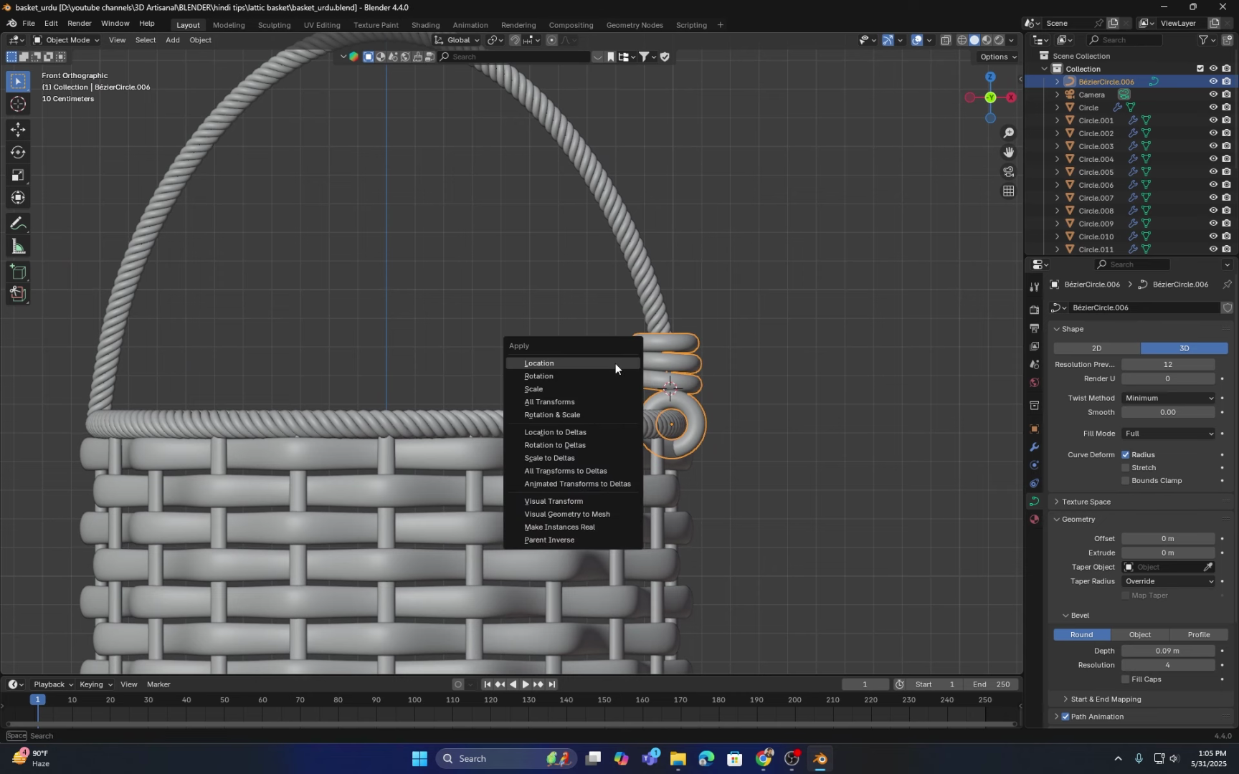
{"action": "left_click", "coordinate": [549, 403]}
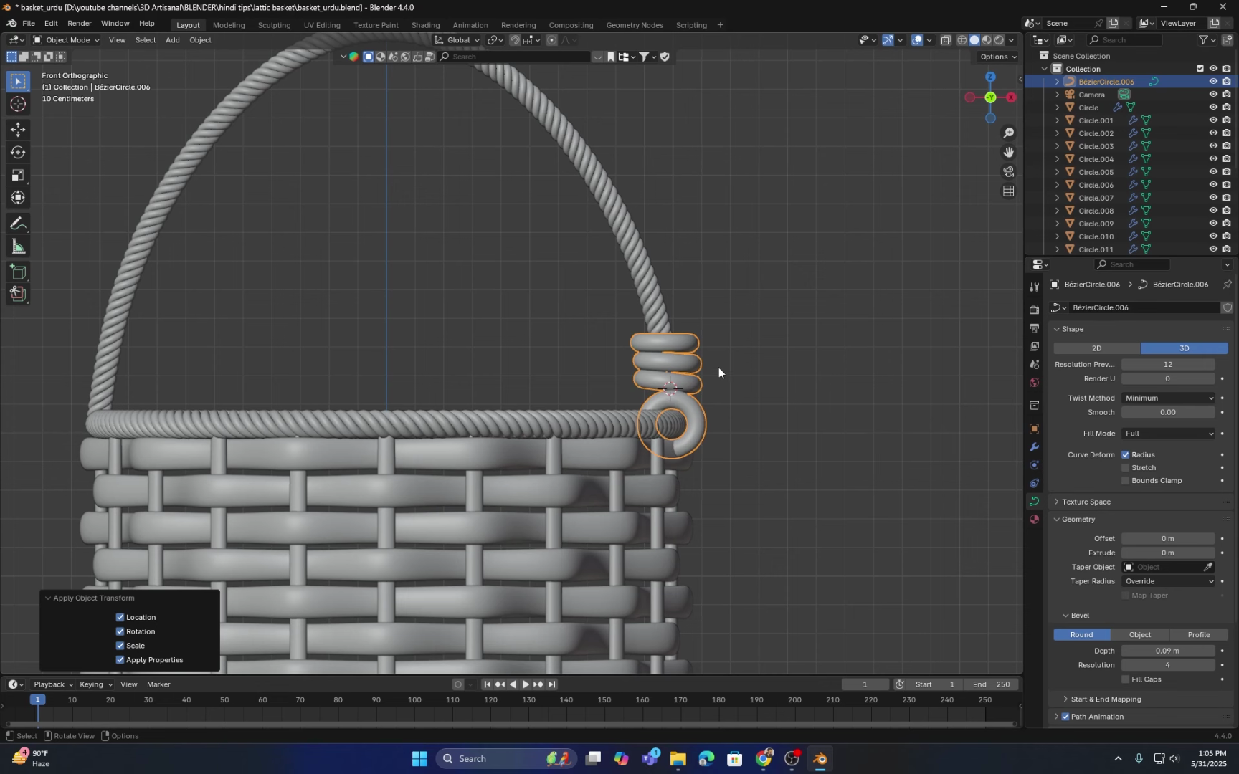
Step: Add a Mirror modifier on the X axis to the joined ring wrap to duplicate it at the handle's other end
{"action": "scroll", "coordinate": [543, 384], "scroll_direction": "down", "scroll_amount": 3}
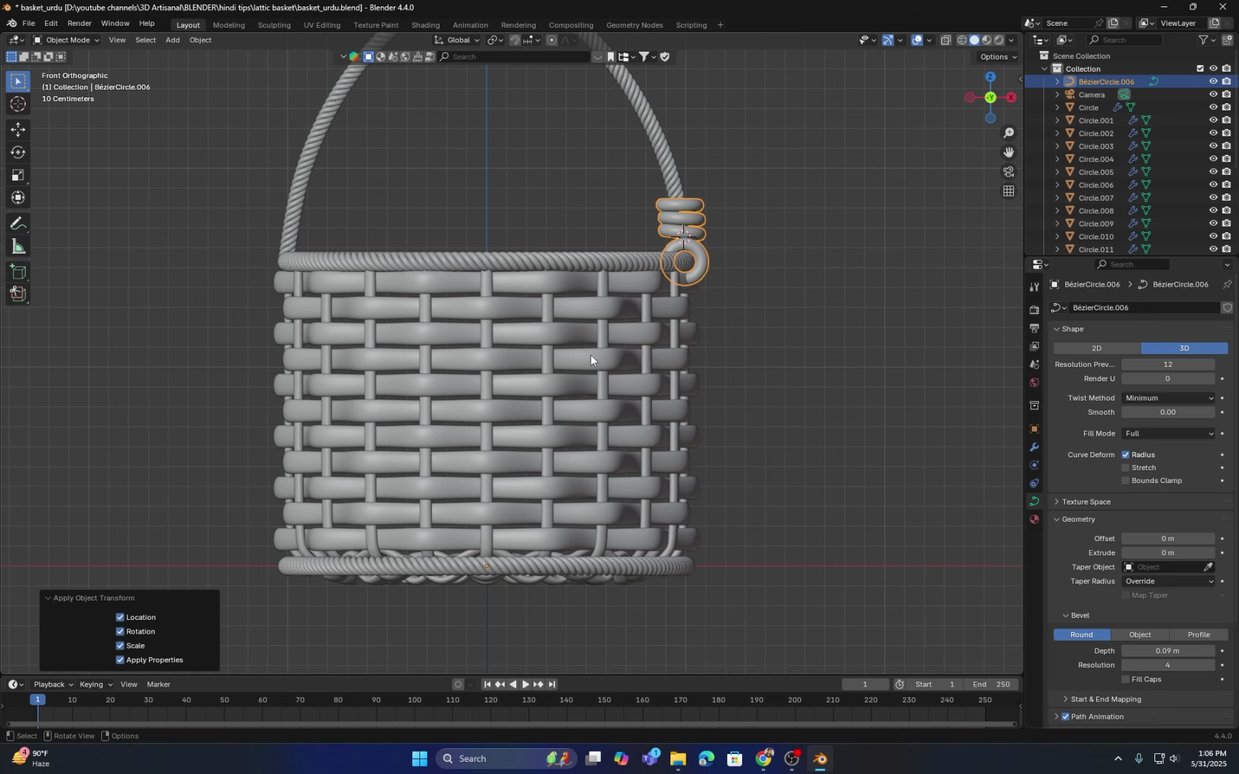
{"action": "scroll", "coordinate": [591, 348], "scroll_direction": "down", "scroll_amount": 2}
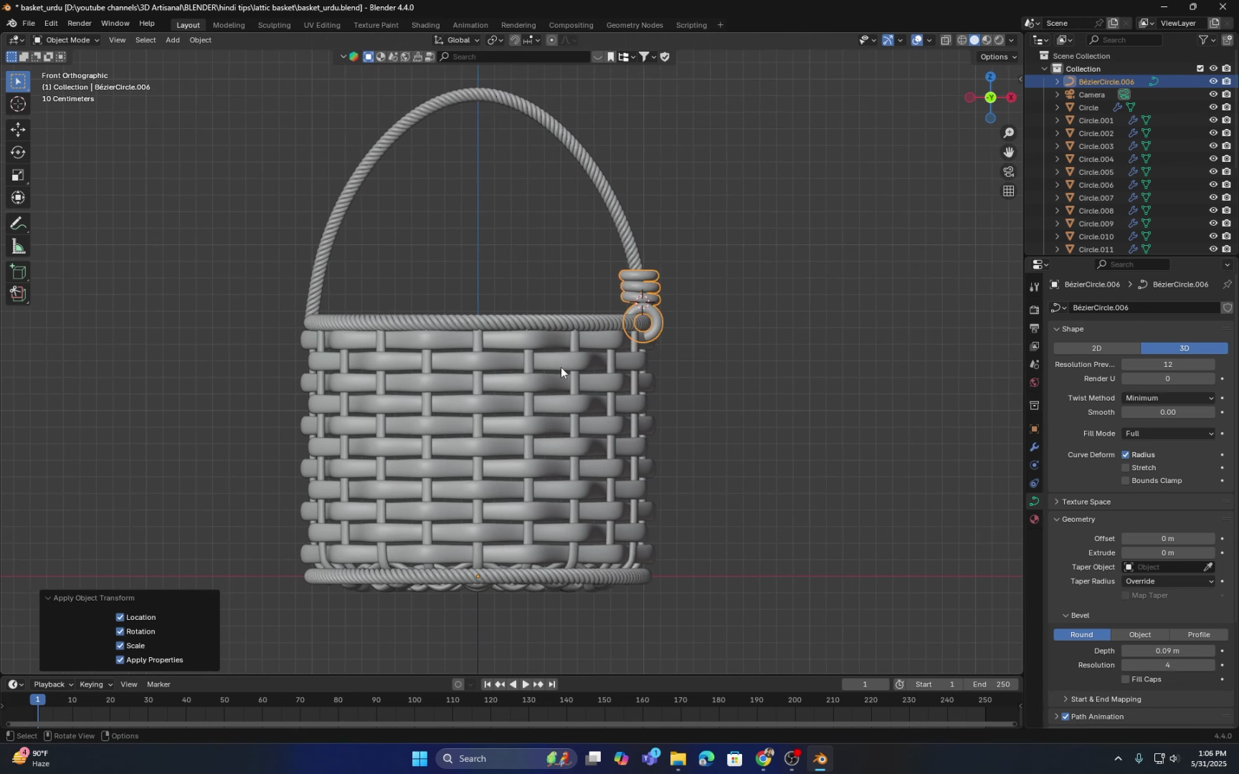
{"action": "middle_click_drag", "start_coordinate": [594, 342], "coordinate": [706, 352], "text": "shift"}
{"action": "scroll", "coordinate": [607, 355], "scroll_direction": "up", "scroll_amount": 1}
{"action": "left_click", "coordinate": [1033, 448]}
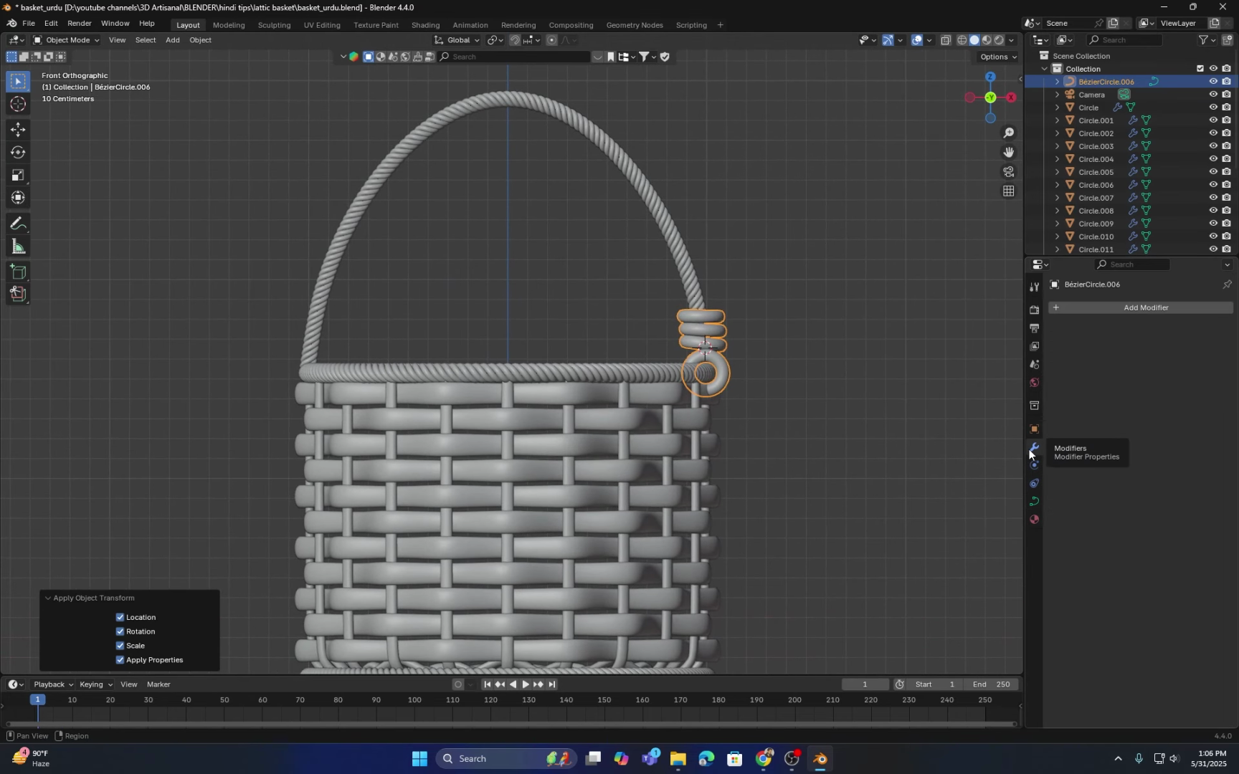
{"action": "left_click", "coordinate": [1139, 309]}
{"action": "left_click", "coordinate": [1139, 309]}
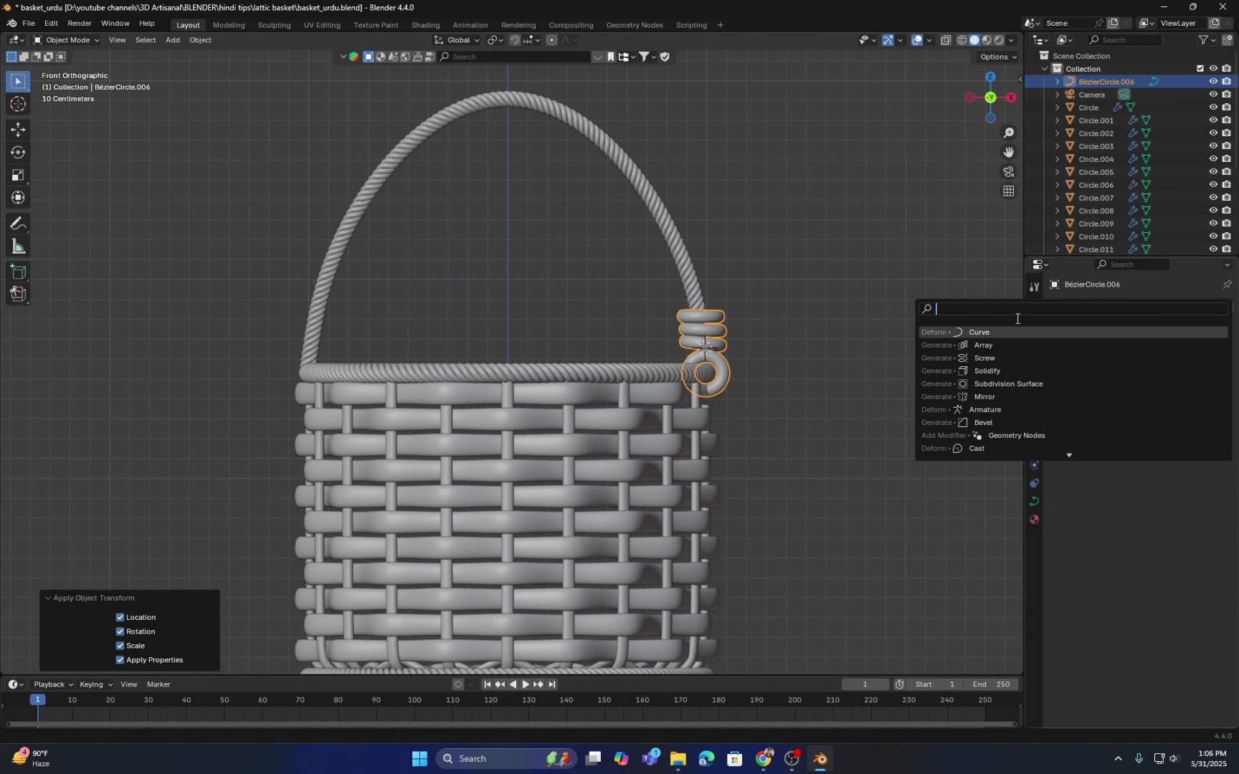
{"action": "left_click", "coordinate": [997, 395]}
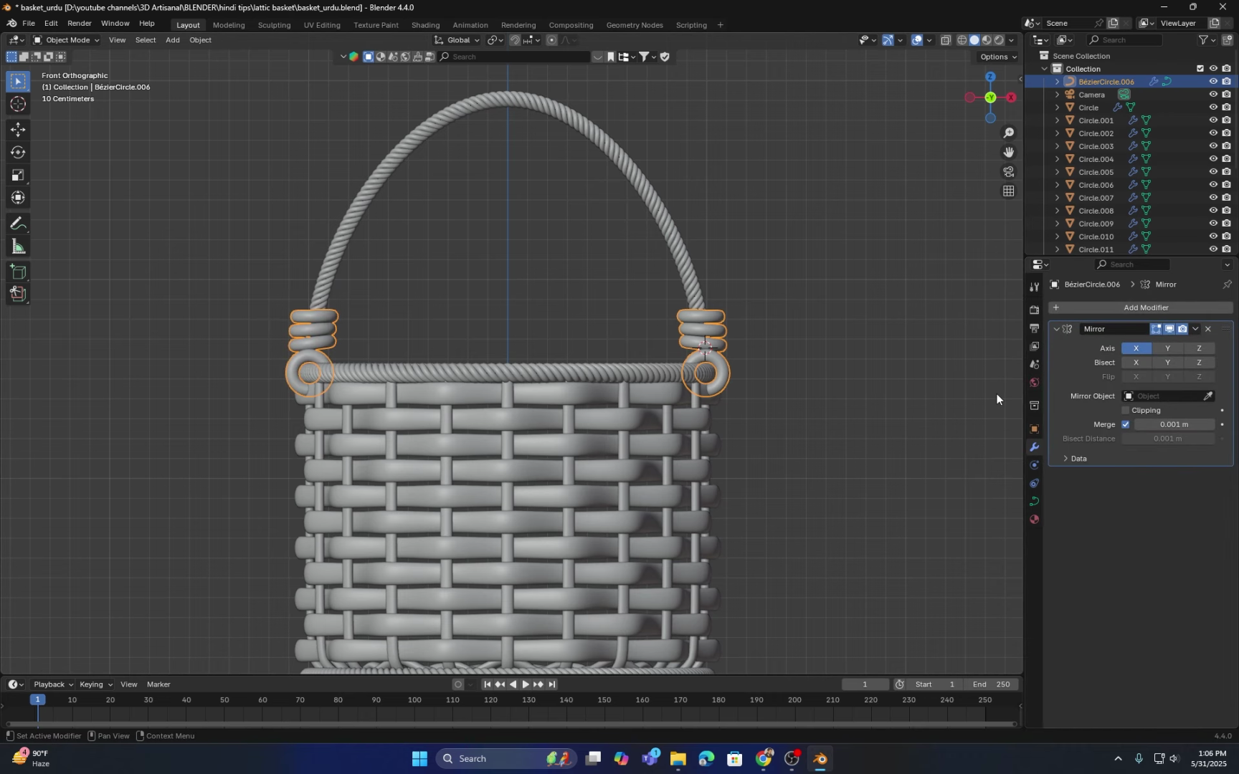
{"action": "middle_click_drag", "start_coordinate": [759, 332], "coordinate": [629, 339]}
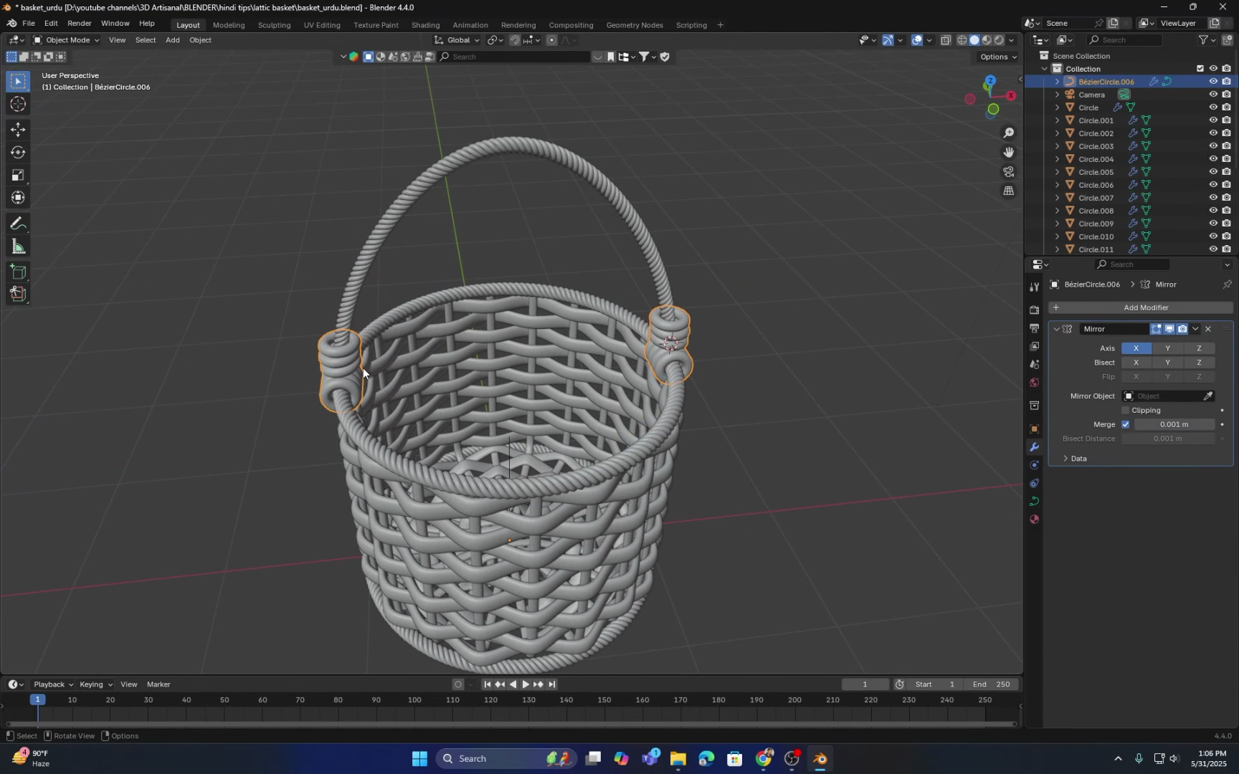
{"action": "middle_click_drag", "start_coordinate": [316, 364], "coordinate": [289, 310]}
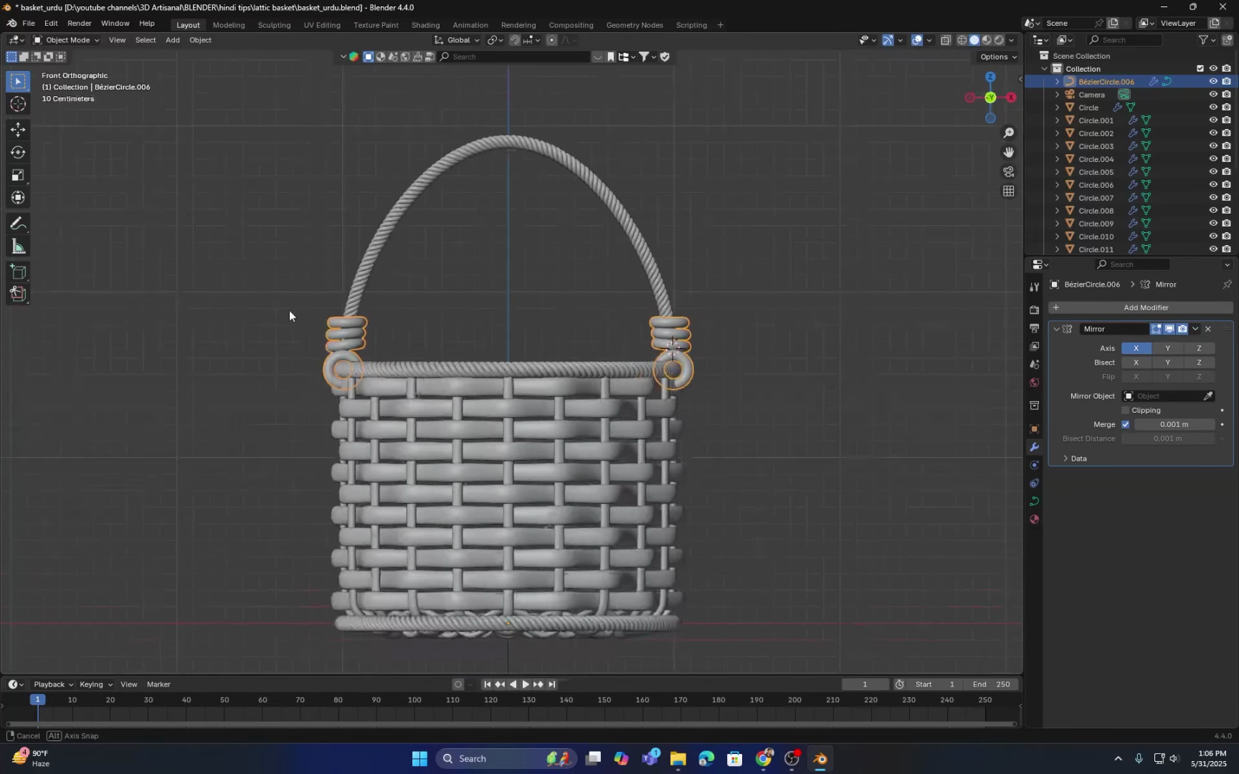
Step: Hide the empty at the basket's centre and save the file
{"action": "left_click", "coordinate": [487, 280]}
{"action": "middle_click_drag", "start_coordinate": [486, 280], "coordinate": [527, 426]}
{"action": "left_click", "coordinate": [493, 422]}
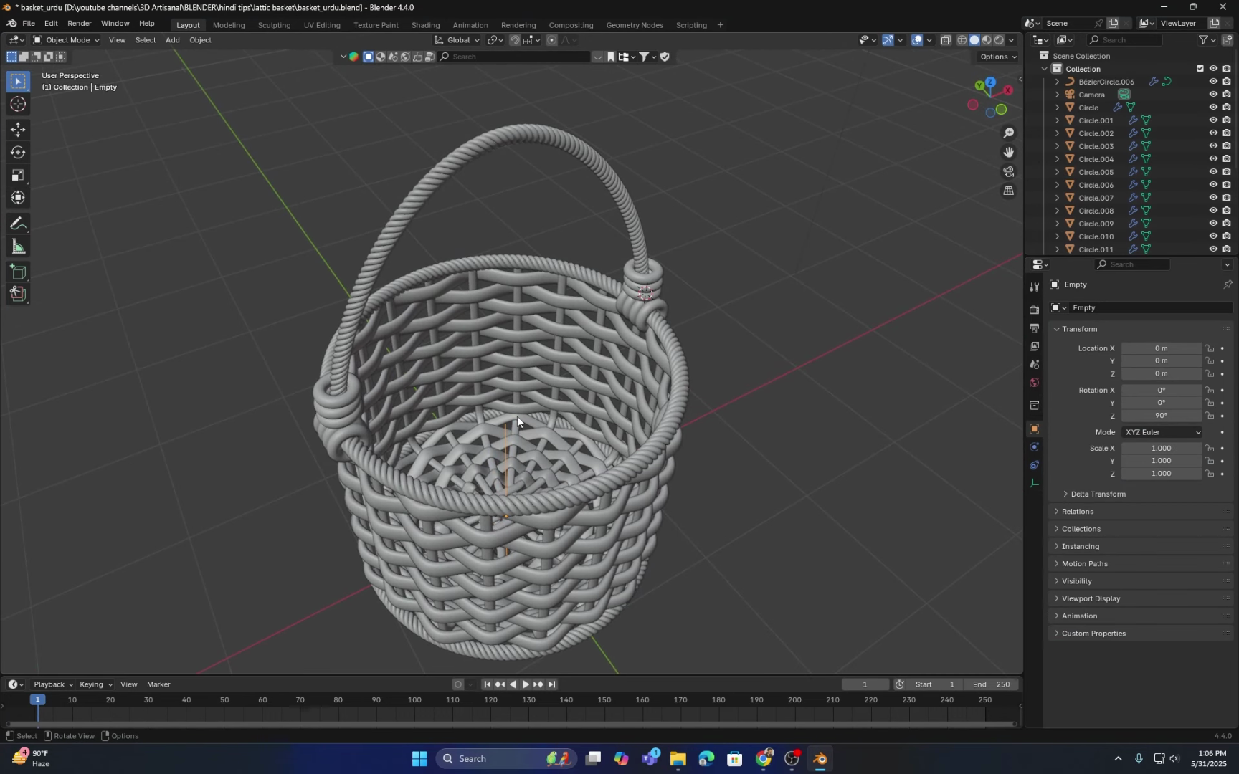
{"action": "key", "text": "h"}
{"action": "middle_click_drag", "start_coordinate": [601, 449], "coordinate": [550, 377]}
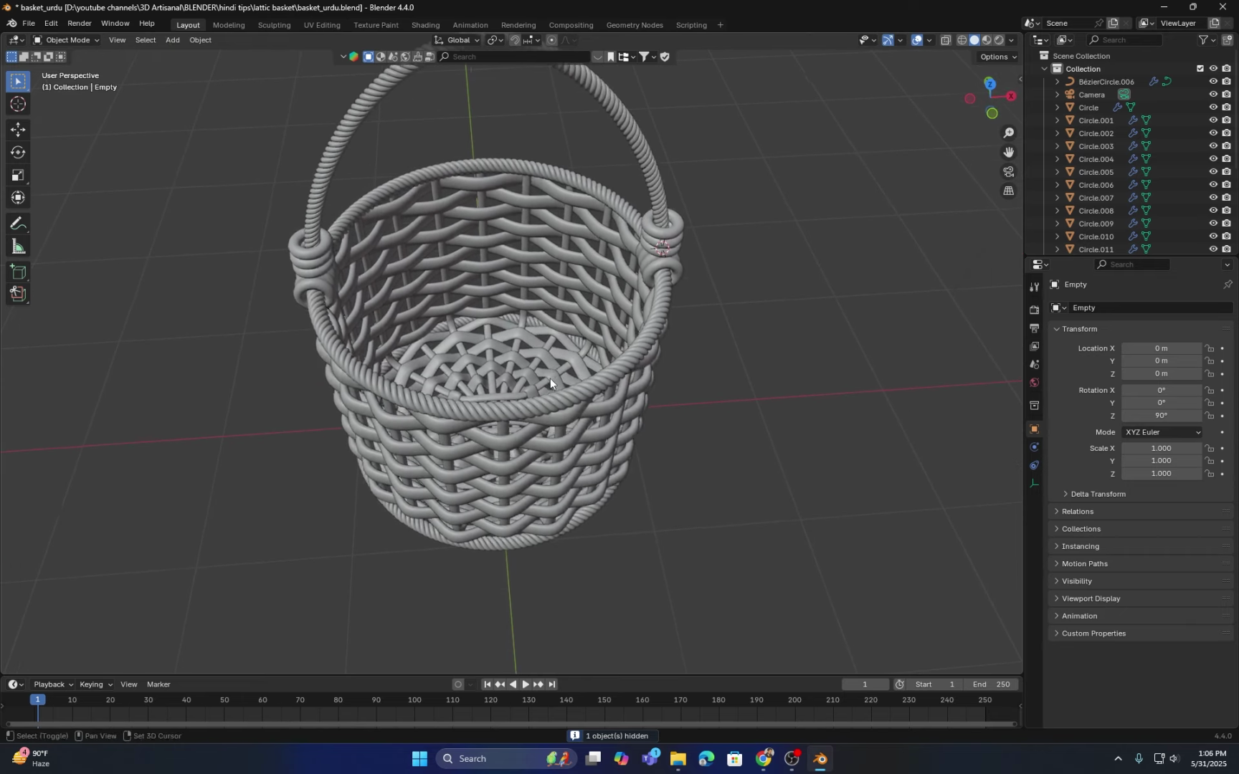
{"action": "middle_click_drag", "start_coordinate": [707, 397], "coordinate": [607, 487]}
{"action": "key", "text": "ctrl+s"}
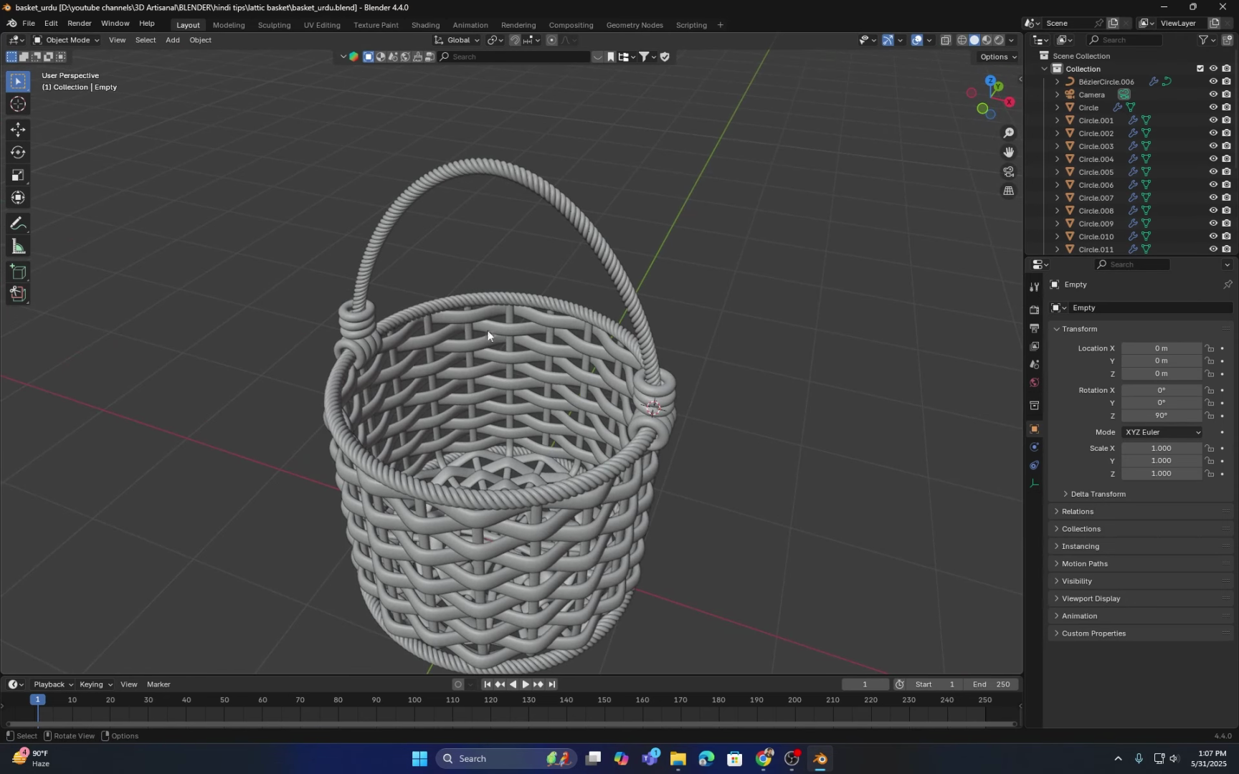
Step: Search the online asset library's materials for wood
{"action": "middle_click_drag", "start_coordinate": [487, 333], "coordinate": [545, 387]}
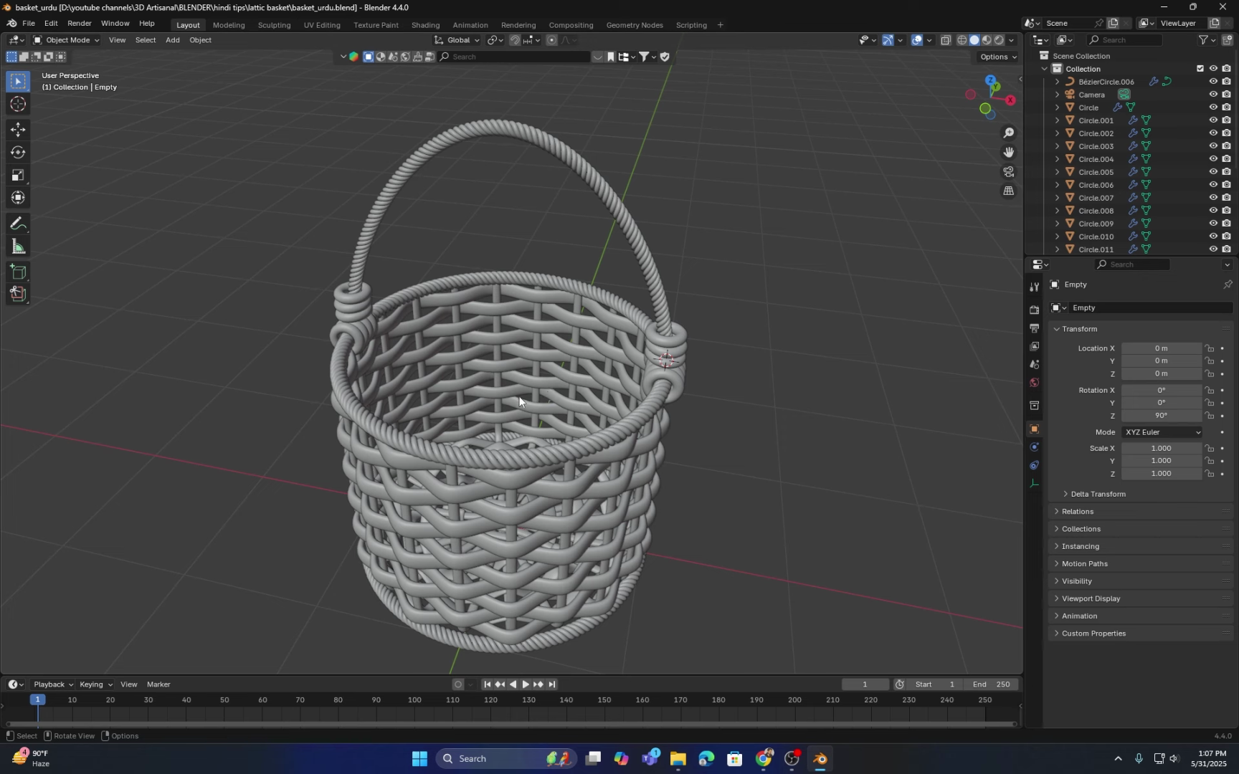
{"action": "left_click", "coordinate": [381, 58]}
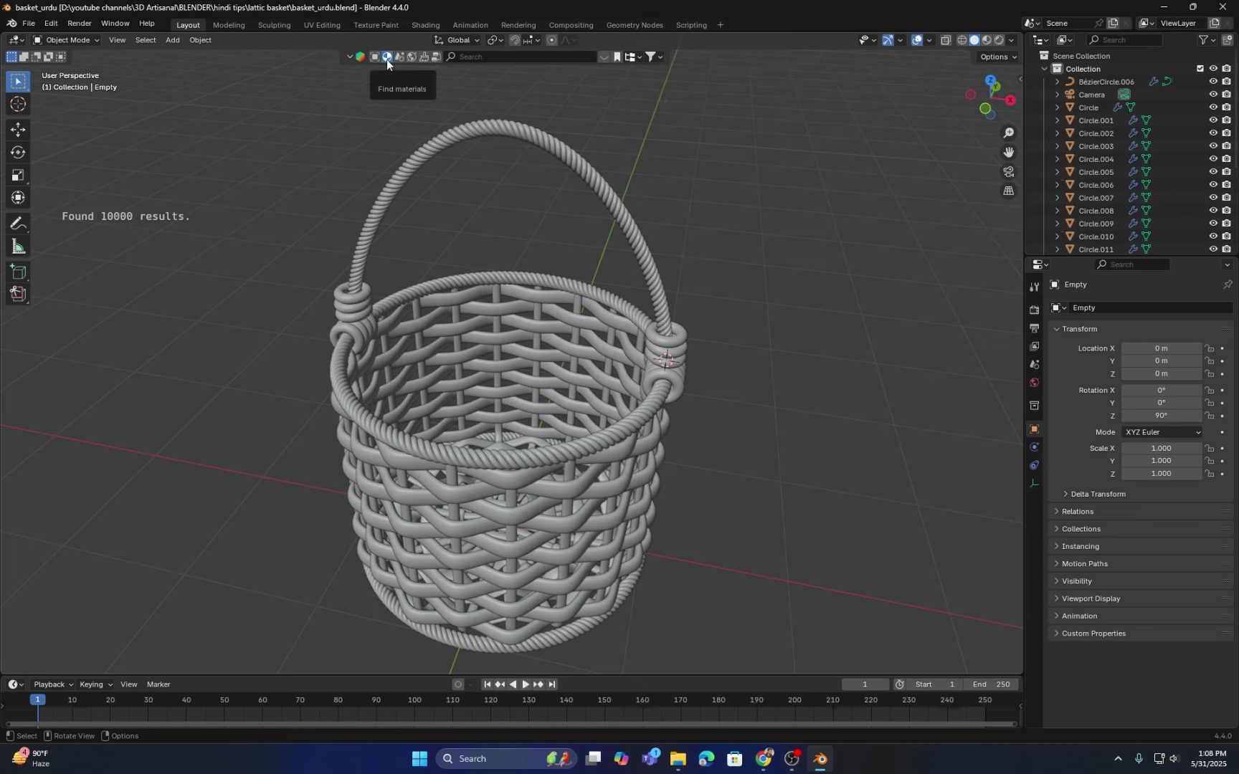
{"action": "left_click", "coordinate": [488, 58]}
{"action": "type", "text": "wood"}
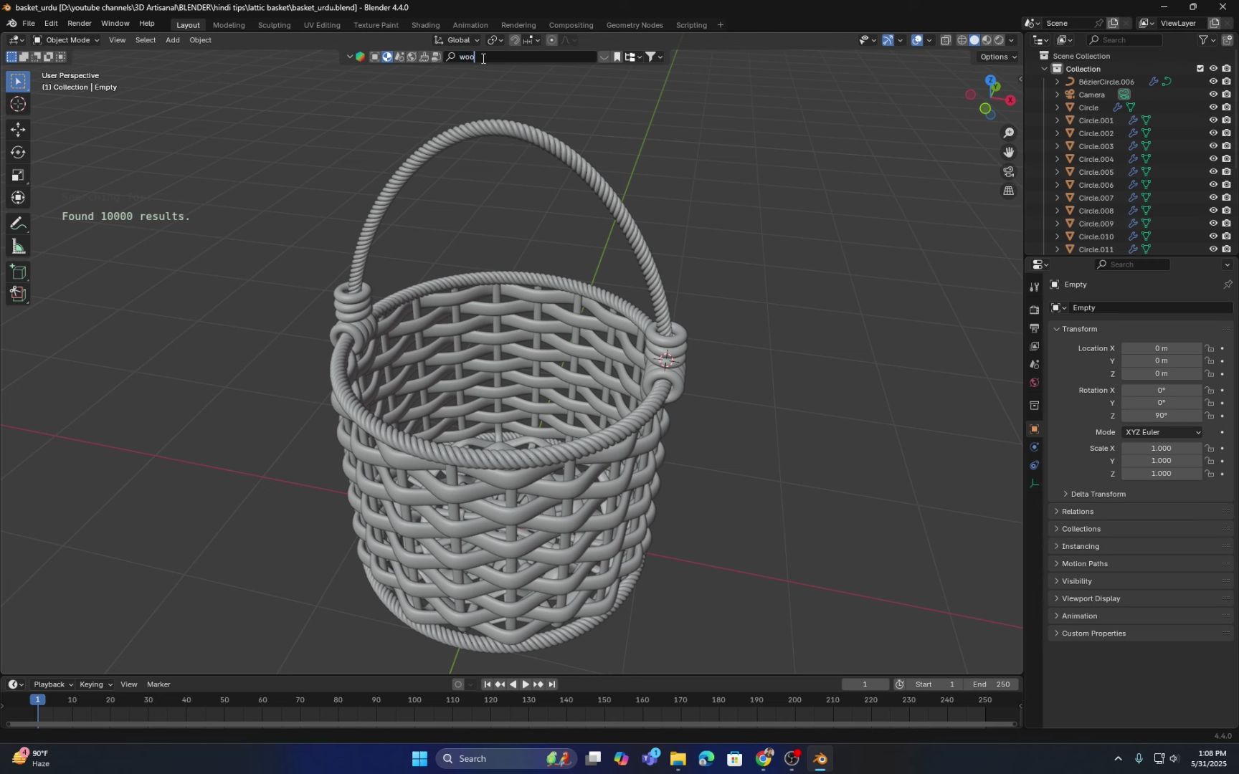
{"action": "key", "text": "Return"}
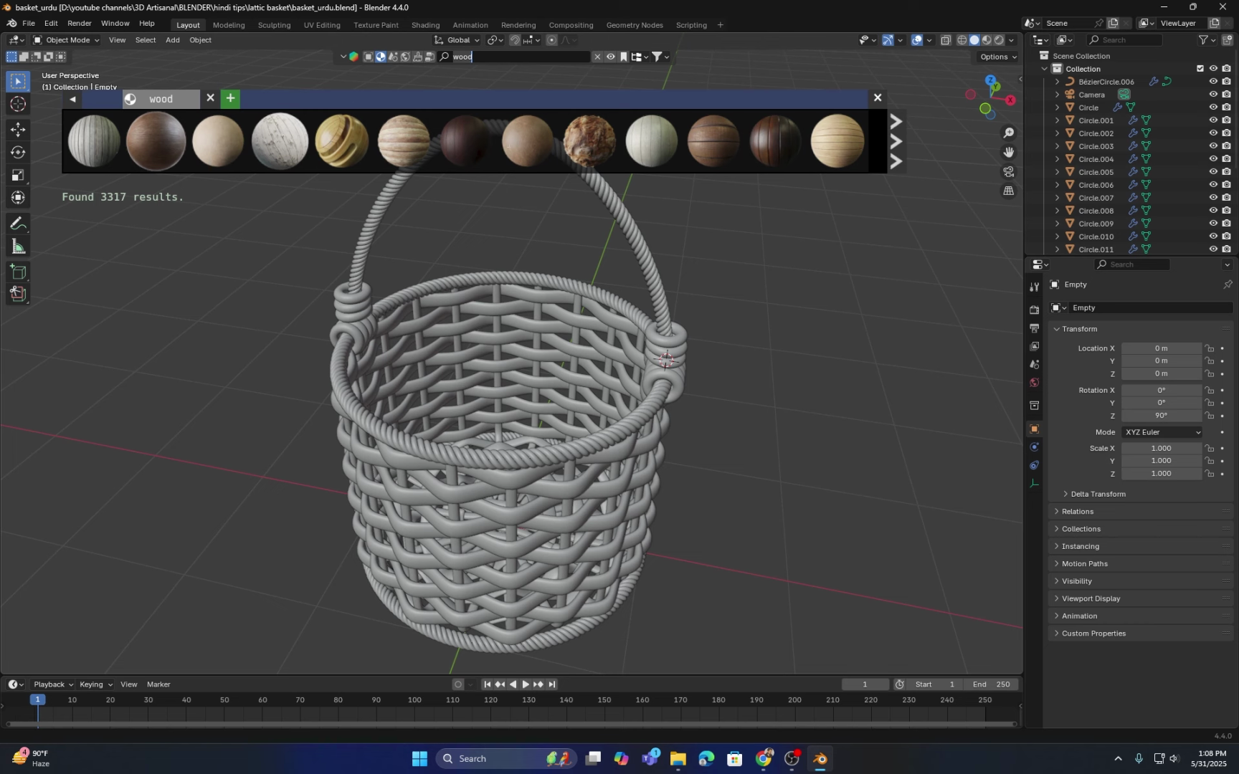
Step: Apply the Simple wood material to the woven band just below the rim and show the viewport in material preview shading
{"action": "left_click", "coordinate": [900, 142]}
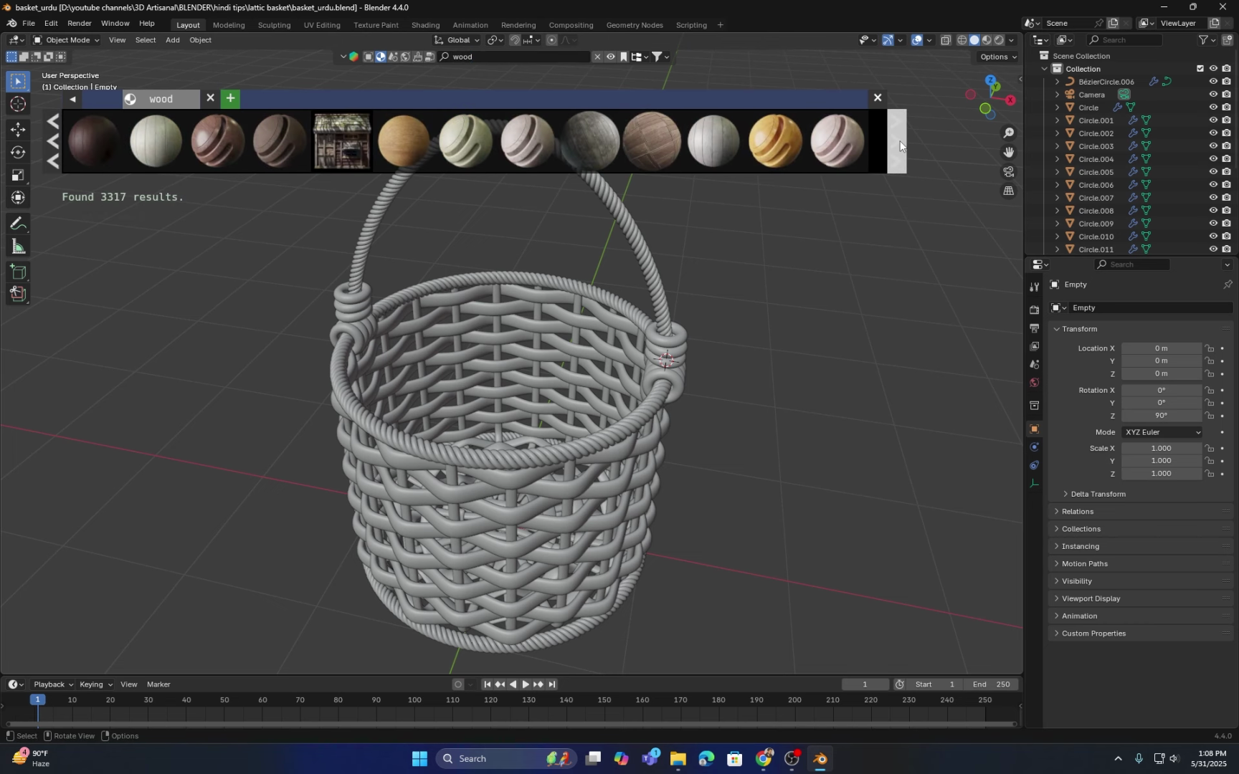
{"action": "mouse_move", "coordinate": [786, 147]}
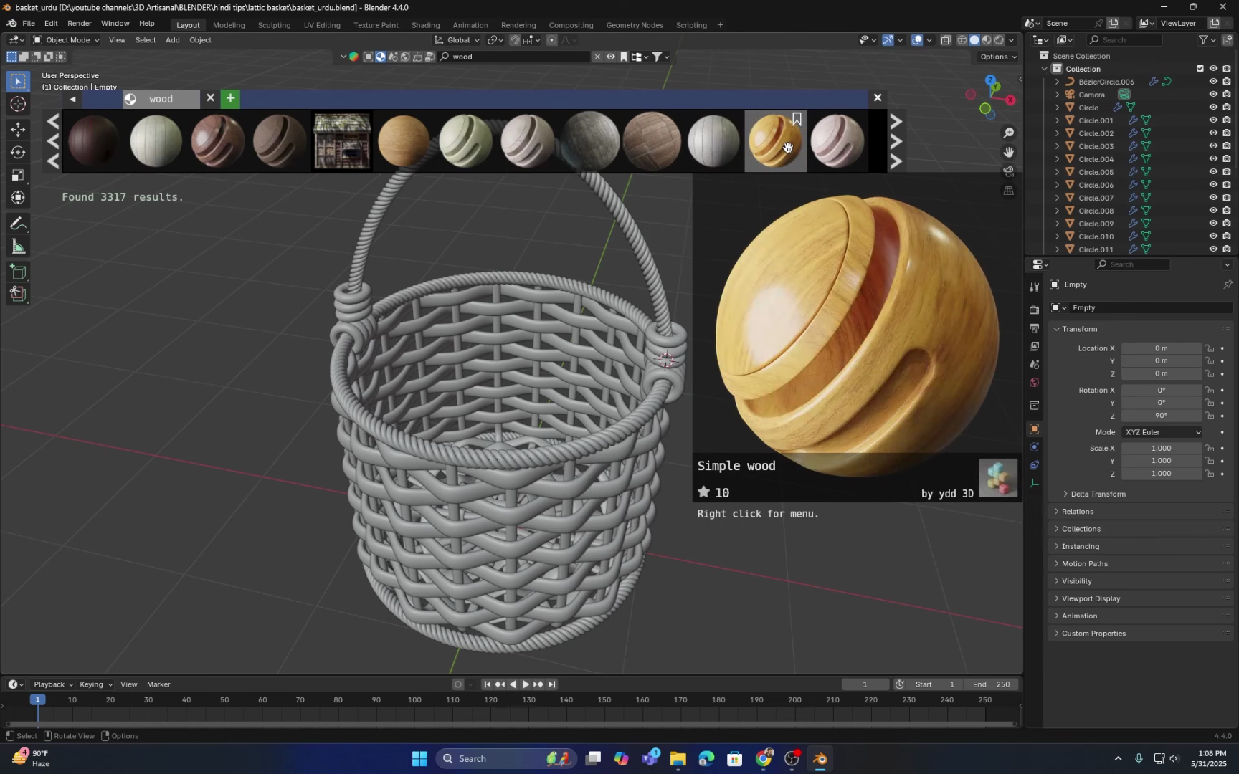
{"action": "mouse_move", "coordinate": [417, 153]}
{"action": "left_click_drag", "start_coordinate": [780, 133], "coordinate": [622, 453]}
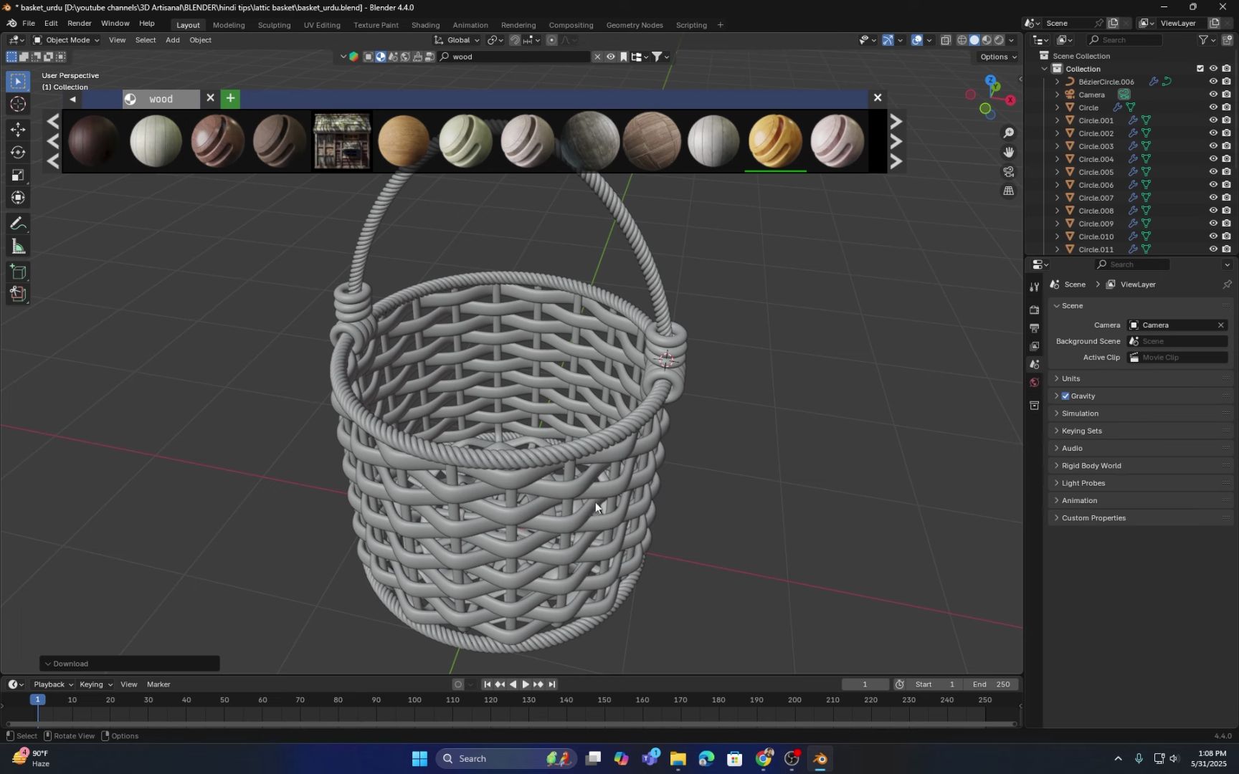
{"action": "left_click", "coordinate": [986, 41]}
{"action": "middle_click_drag", "start_coordinate": [728, 352], "coordinate": [700, 310]}
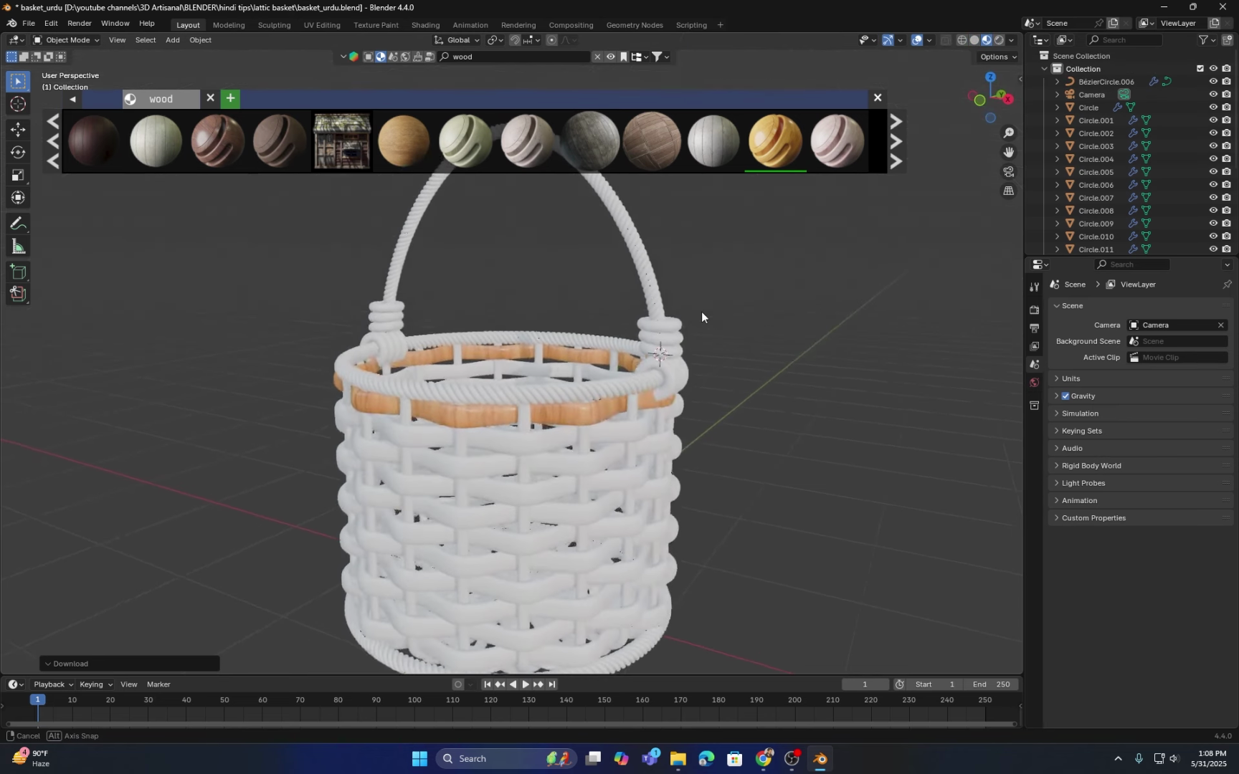
Step: Select all the basket parts with the wooden band below the rim as active, link its material to them, and clear the selection
{"action": "scroll", "coordinate": [639, 388], "scroll_direction": "up", "scroll_amount": 1}
{"action": "middle_click_drag", "start_coordinate": [639, 388], "coordinate": [613, 364], "text": "shift"}
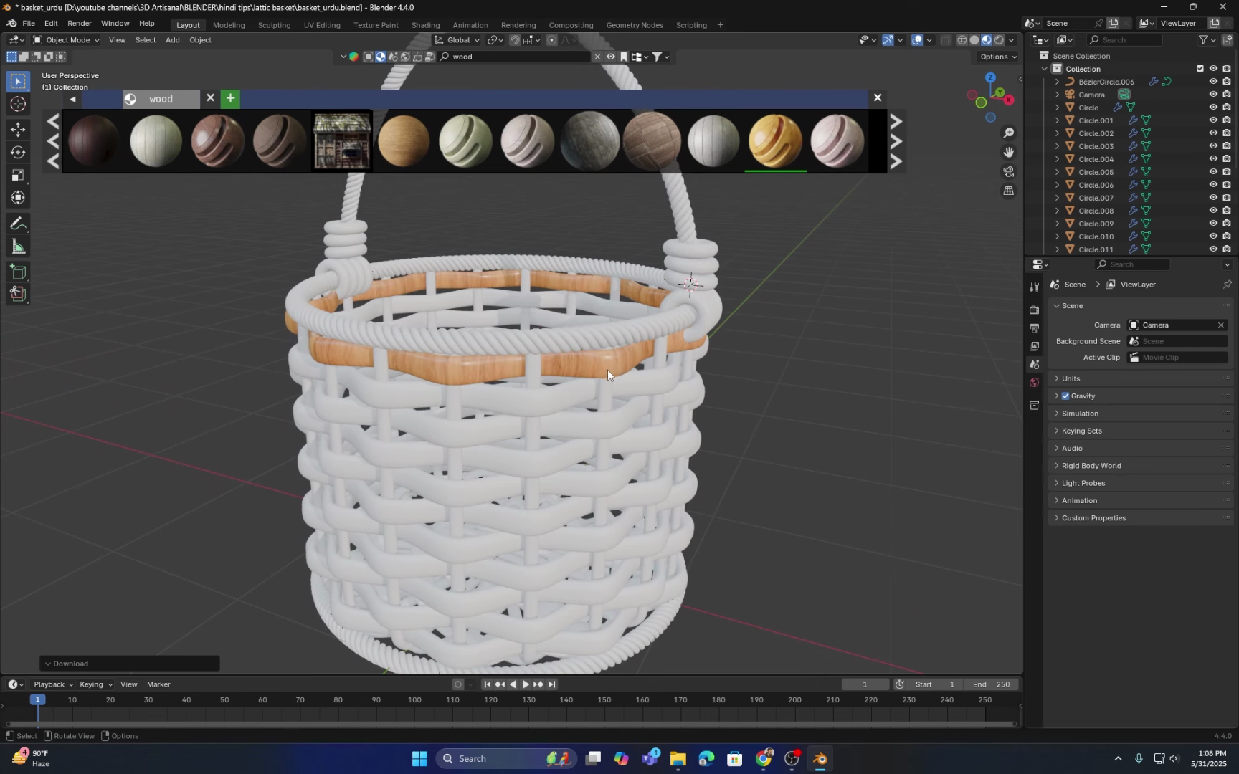
{"action": "scroll", "coordinate": [607, 368], "scroll_direction": "down", "scroll_amount": 2}
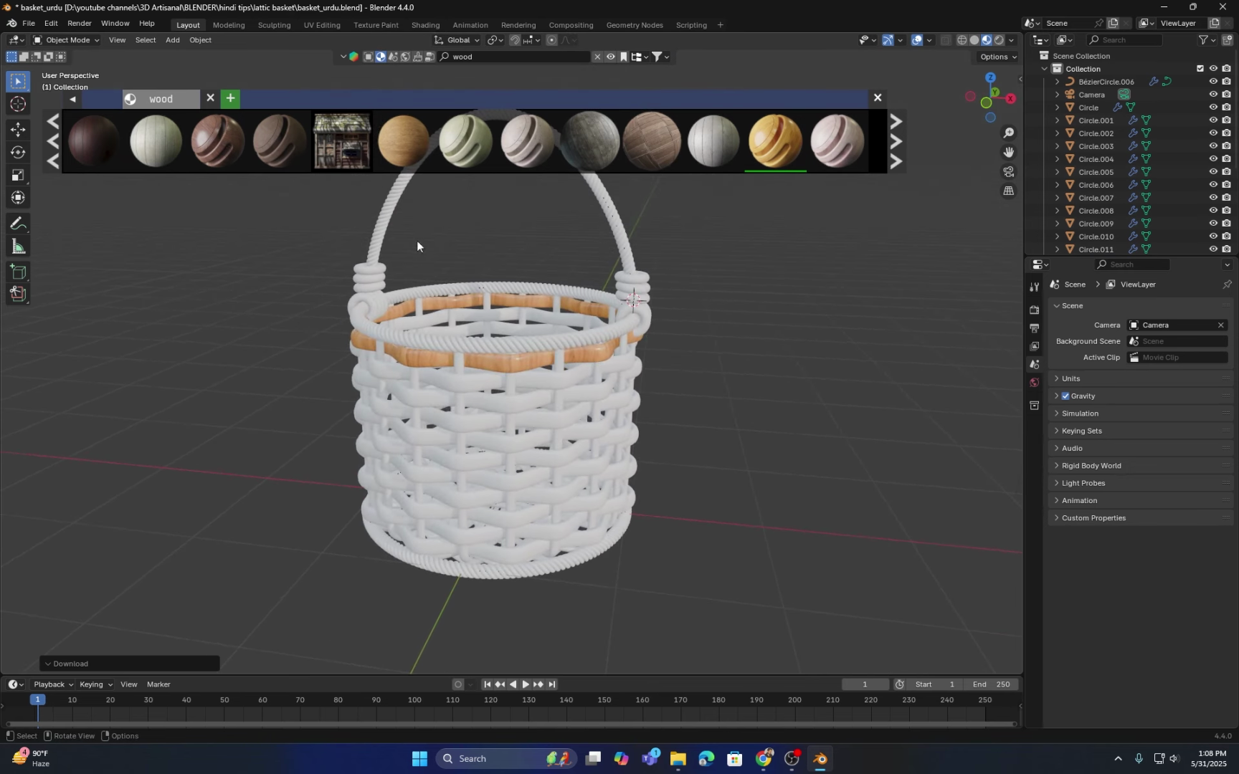
{"action": "middle_click_drag", "start_coordinate": [668, 380], "coordinate": [631, 307]}
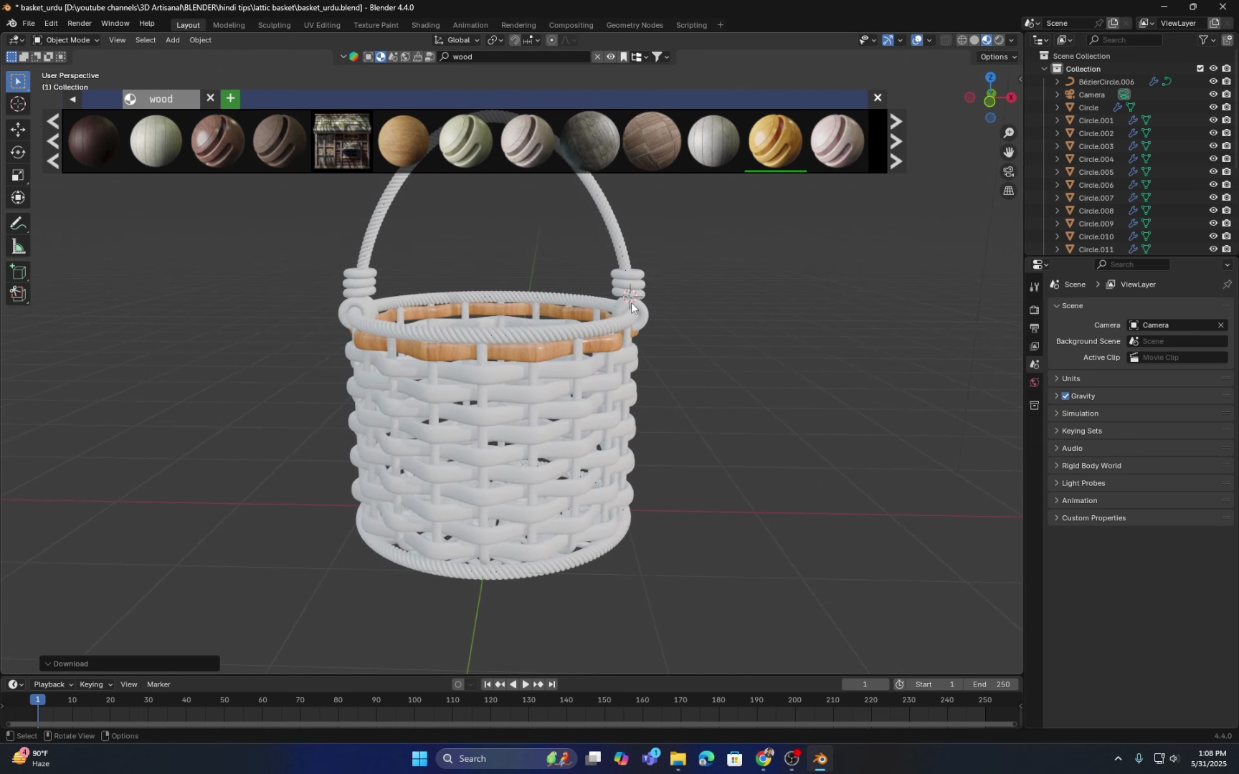
{"action": "left_click_drag", "start_coordinate": [709, 230], "coordinate": [559, 597]}
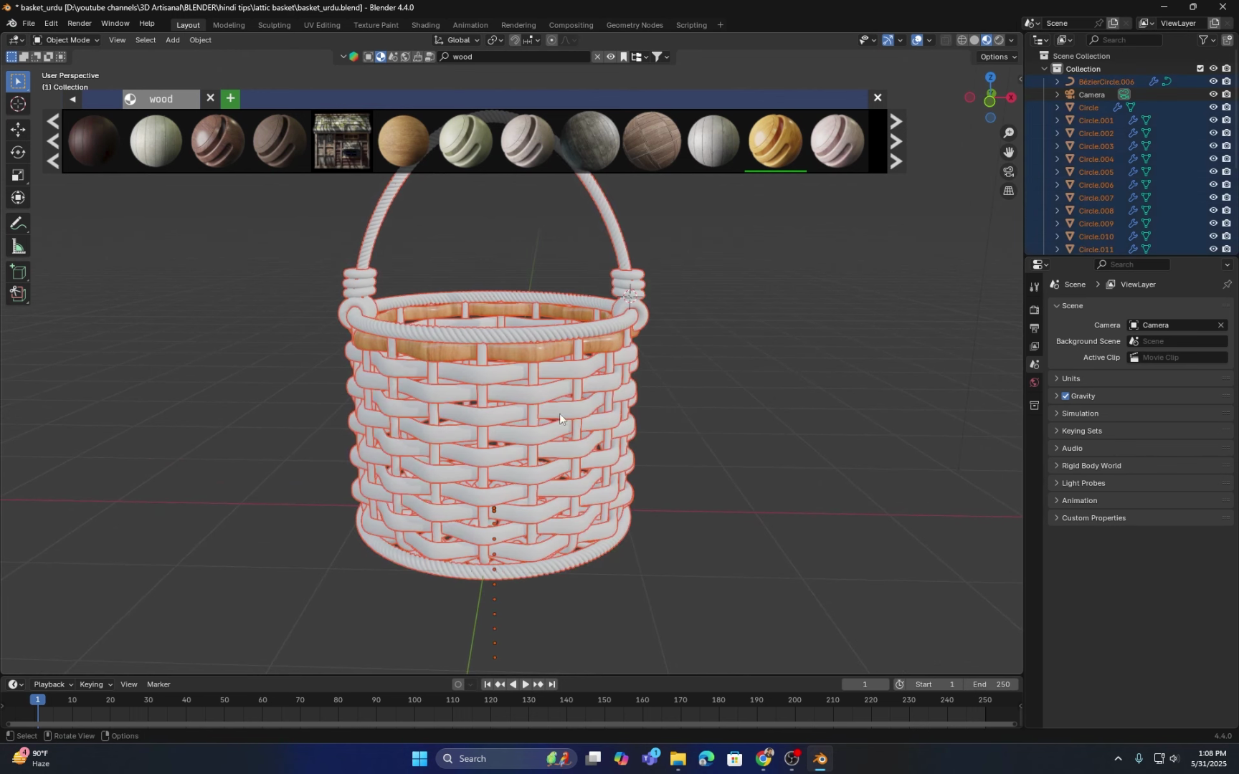
{"action": "middle_click_drag", "start_coordinate": [680, 334], "coordinate": [647, 328]}
{"action": "scroll", "coordinate": [641, 349], "scroll_direction": "up", "scroll_amount": 3}
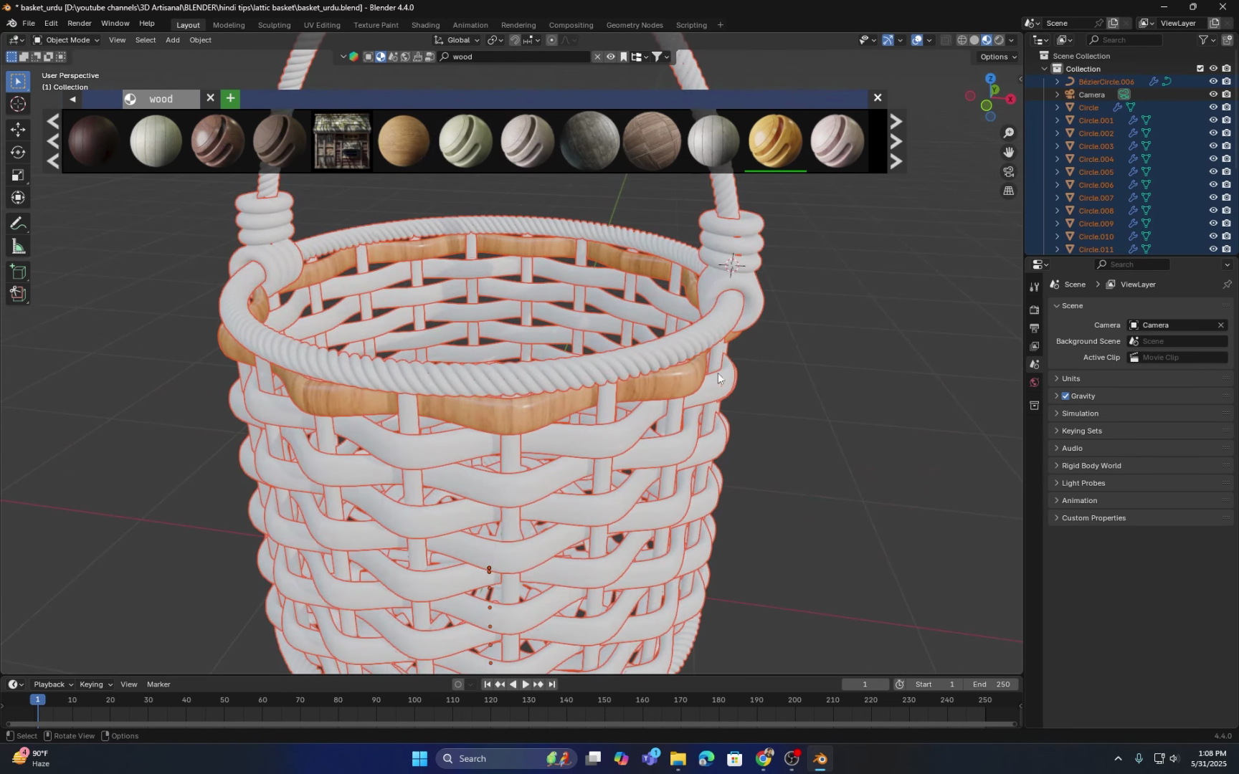
{"action": "middle_click_drag", "start_coordinate": [717, 373], "coordinate": [661, 345]}
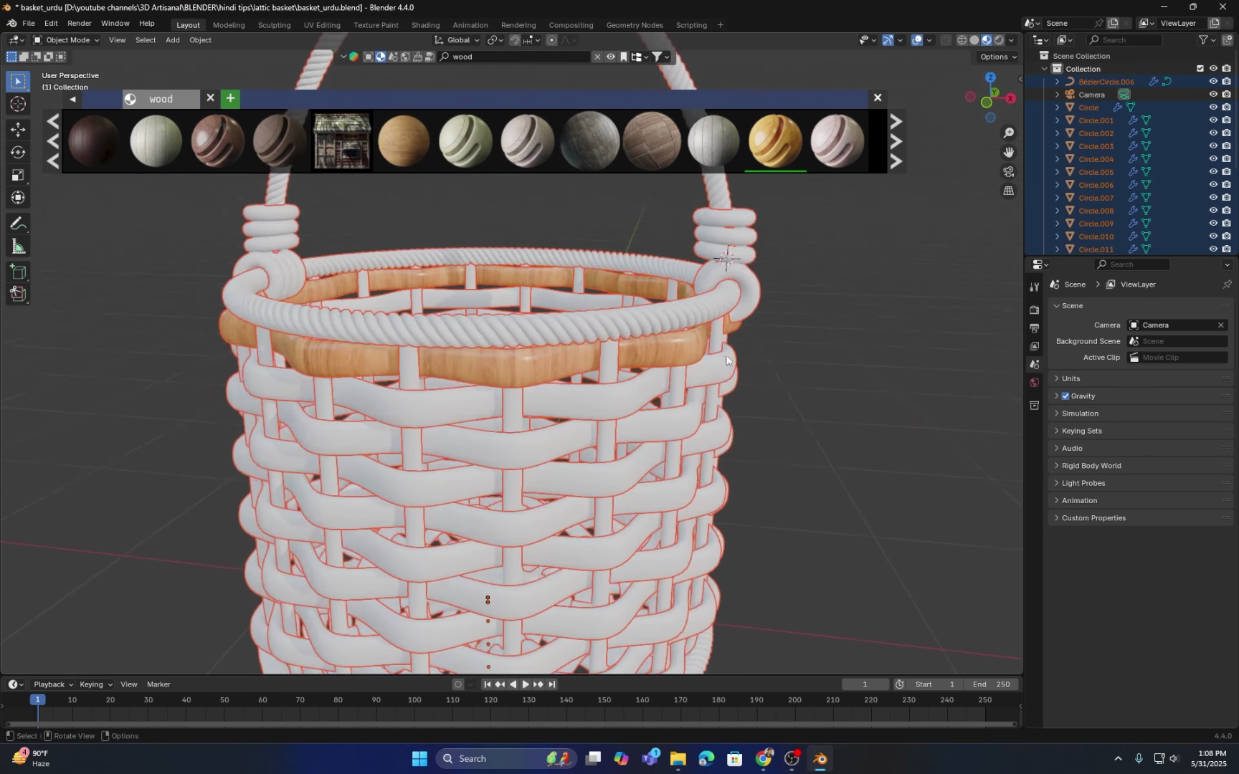
{"action": "left_click", "coordinate": [665, 349], "text": "shift"}
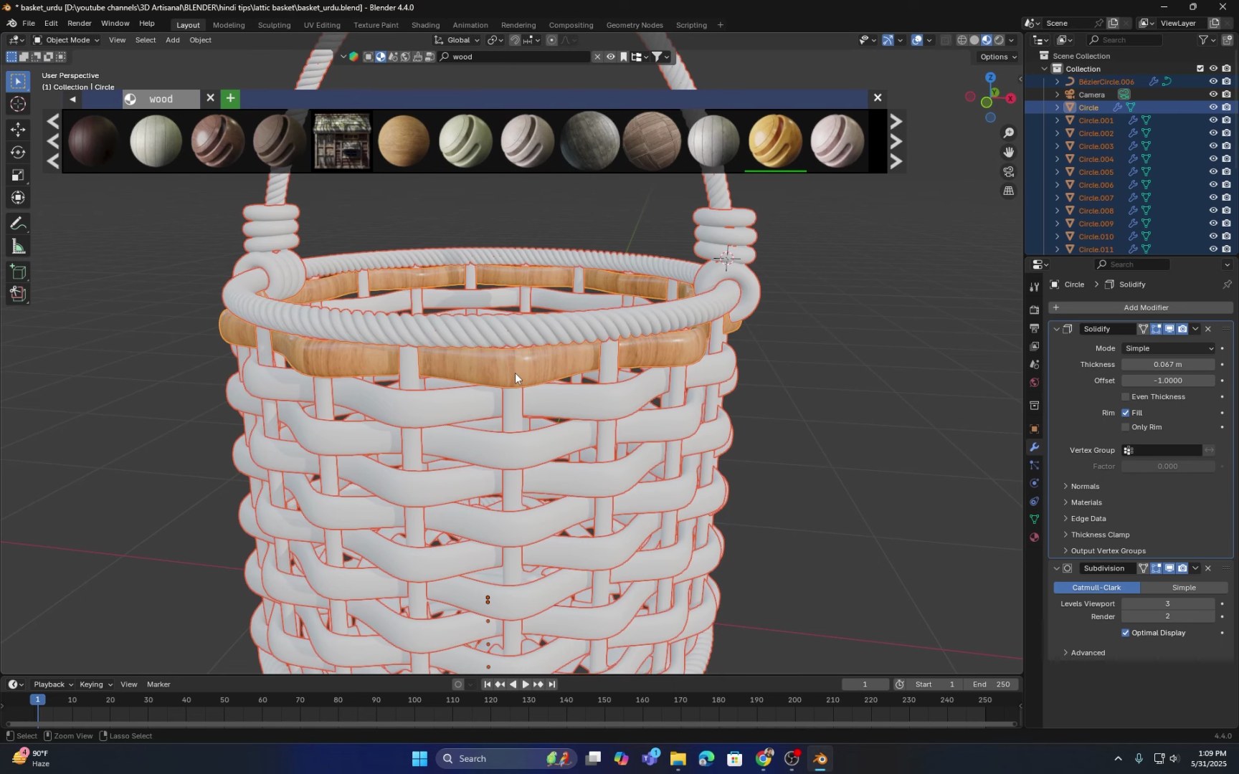
{"action": "key", "text": "ctrl+l"}
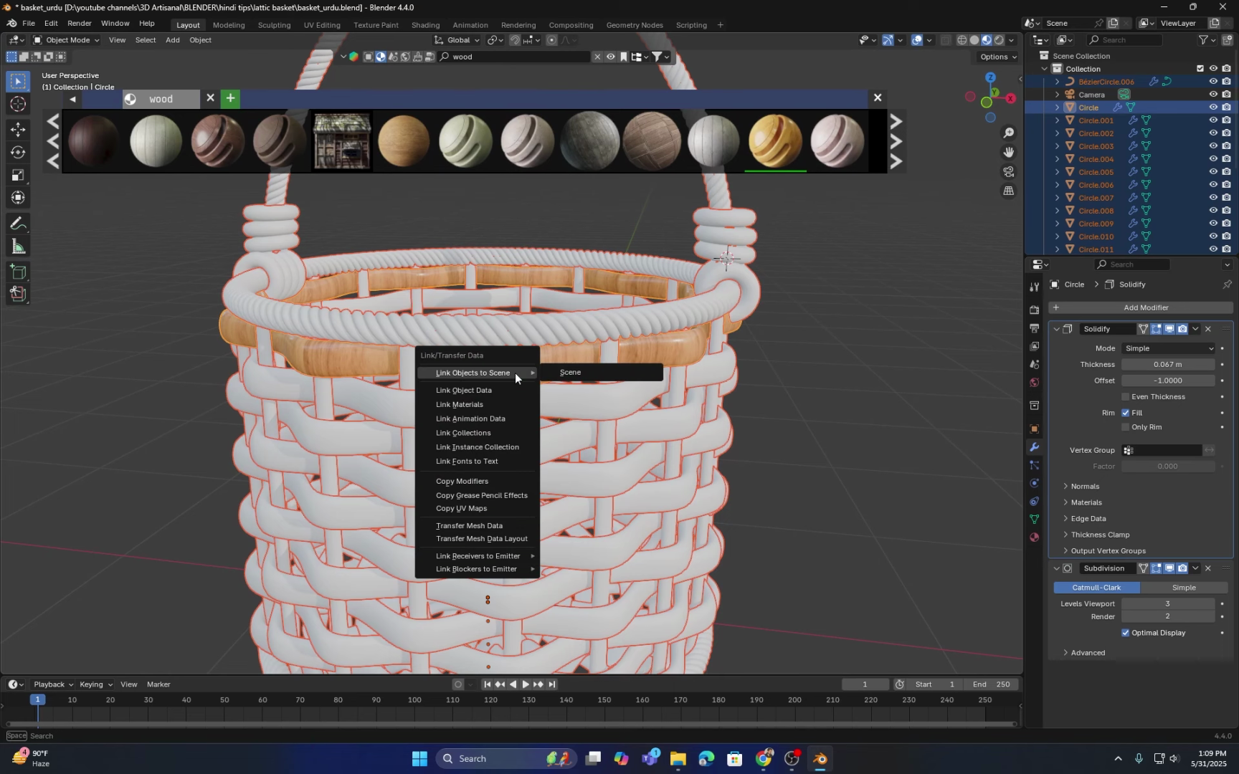
{"action": "left_click", "coordinate": [465, 403]}
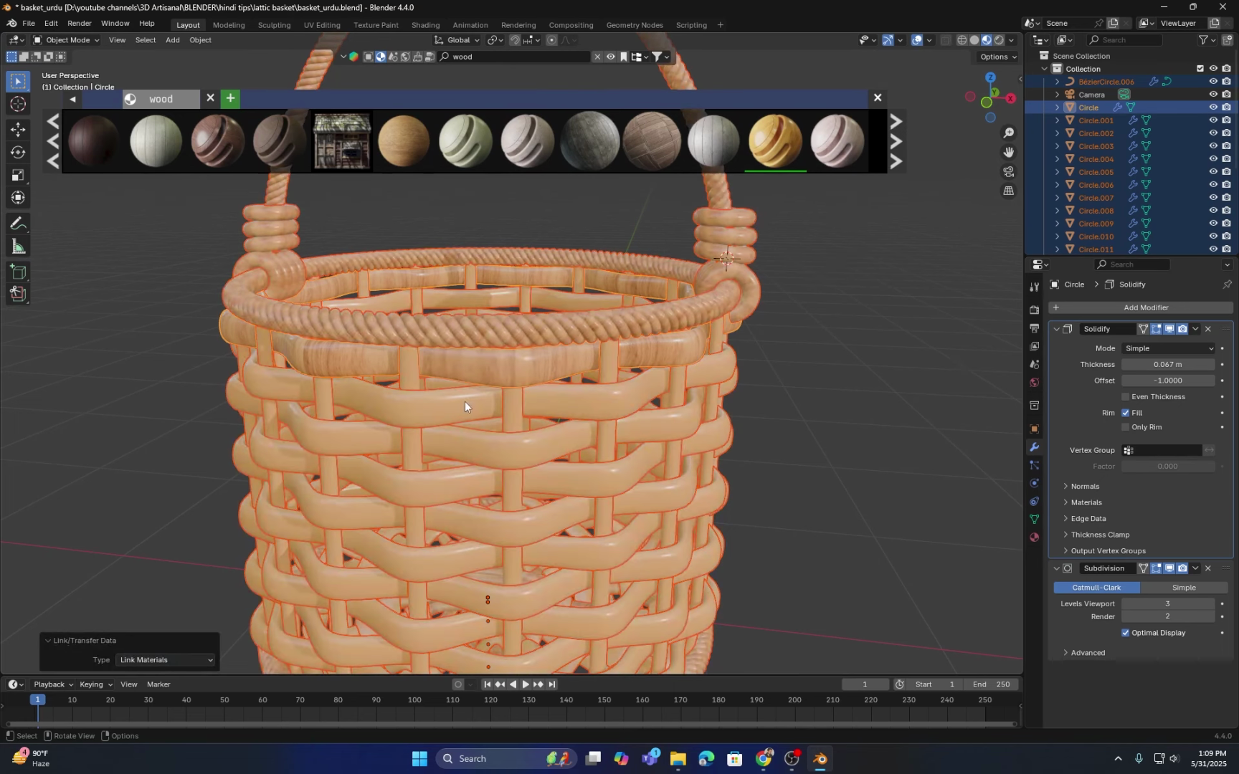
{"action": "scroll", "coordinate": [465, 401], "scroll_direction": "down", "scroll_amount": 2}
{"action": "middle_click_drag", "start_coordinate": [678, 337], "coordinate": [654, 352]}
{"action": "key", "text": "alt+a"}
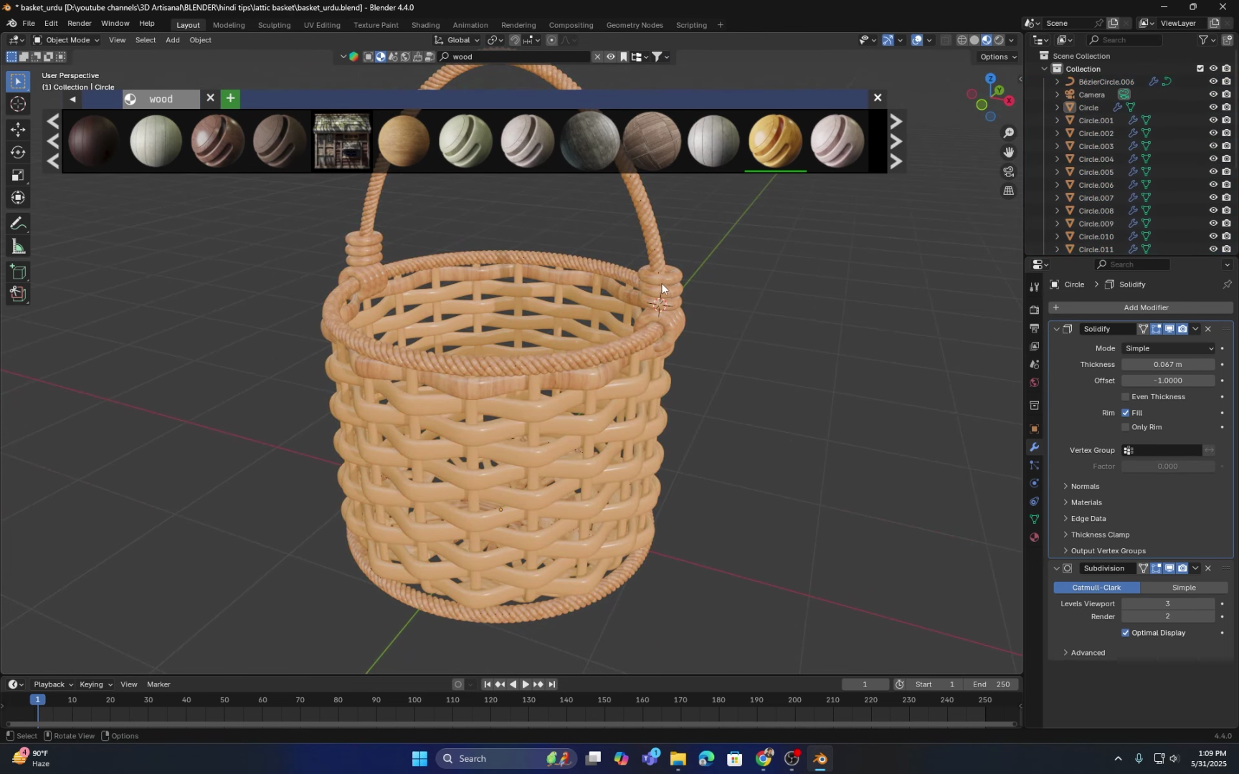
Step: Select the twisted rope rim and switch the timeline area to the Shader Editor to show the Simple wood nodes
{"action": "middle_click_drag", "start_coordinate": [468, 470], "coordinate": [566, 477]}
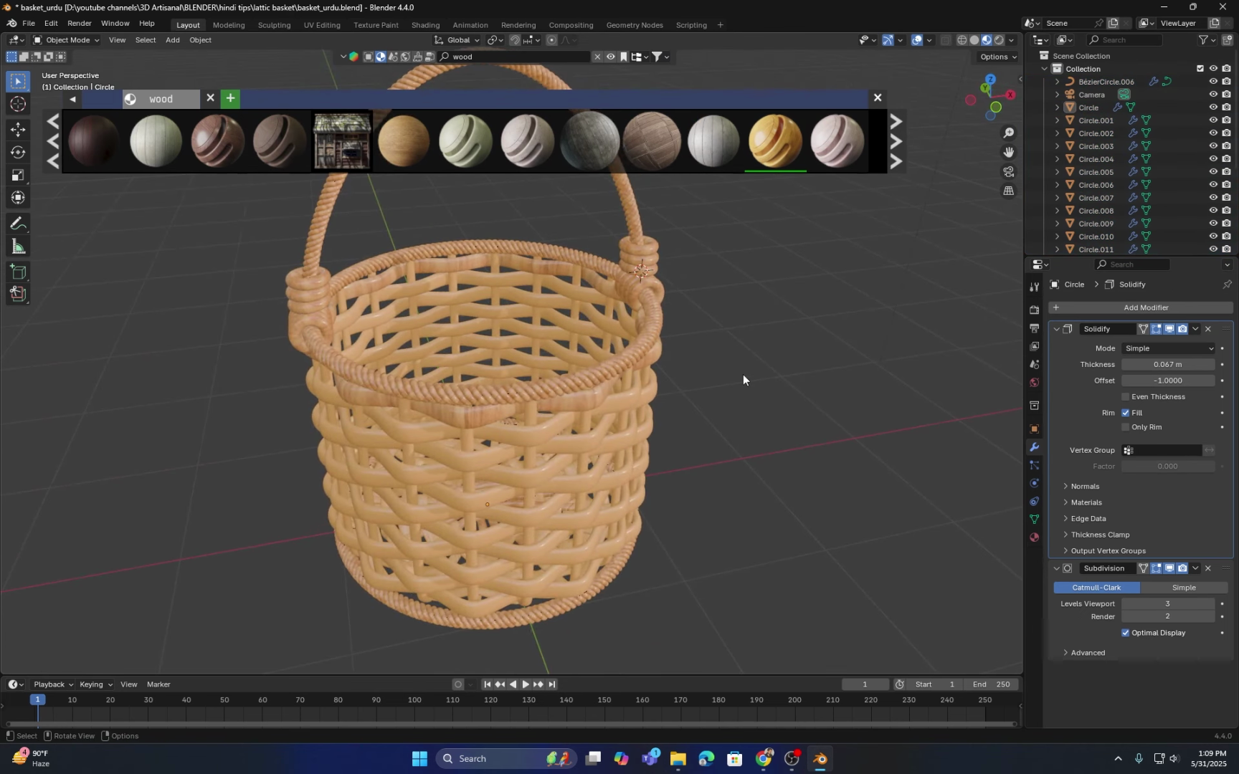
{"action": "middle_click_drag", "start_coordinate": [731, 376], "coordinate": [578, 367]}
{"action": "scroll", "coordinate": [570, 391], "scroll_direction": "up", "scroll_amount": 4}
{"action": "scroll", "coordinate": [570, 391], "scroll_direction": "down", "scroll_amount": 5}
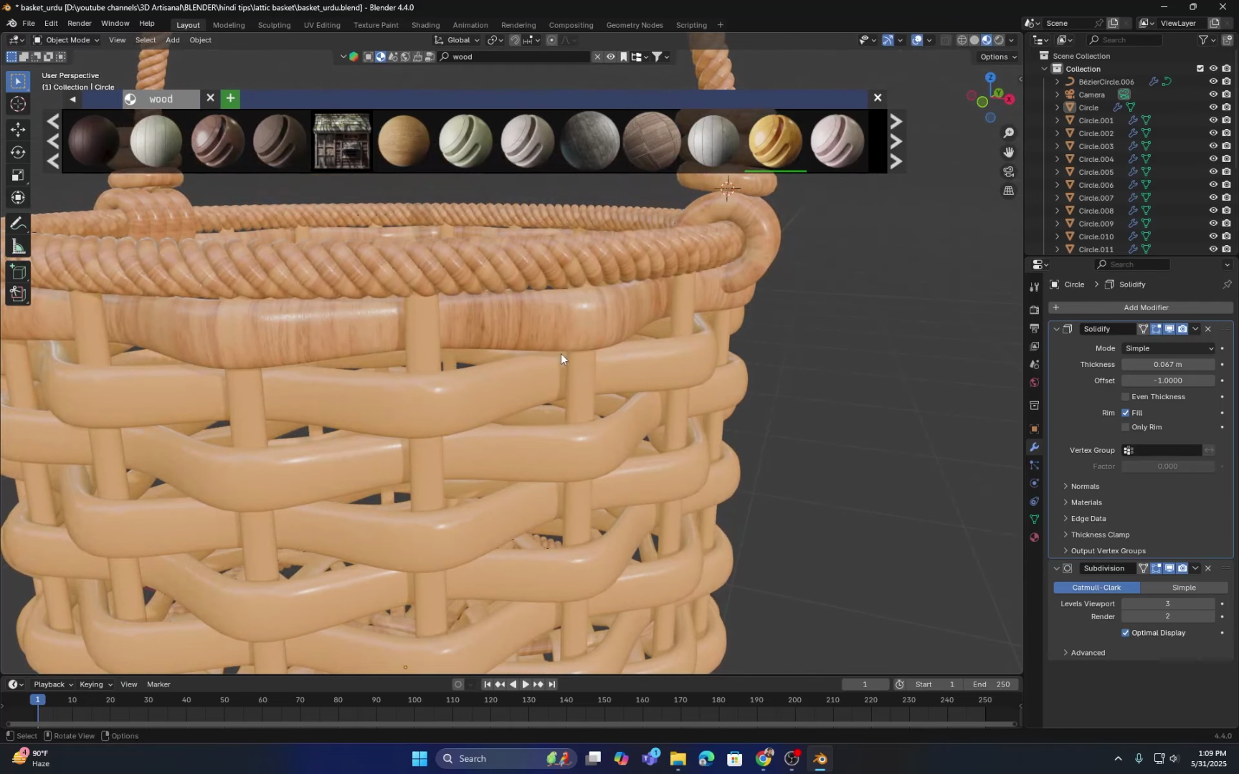
{"action": "middle_click_drag", "start_coordinate": [438, 406], "coordinate": [609, 428]}
{"action": "scroll", "coordinate": [760, 307], "scroll_direction": "down", "scroll_amount": 3}
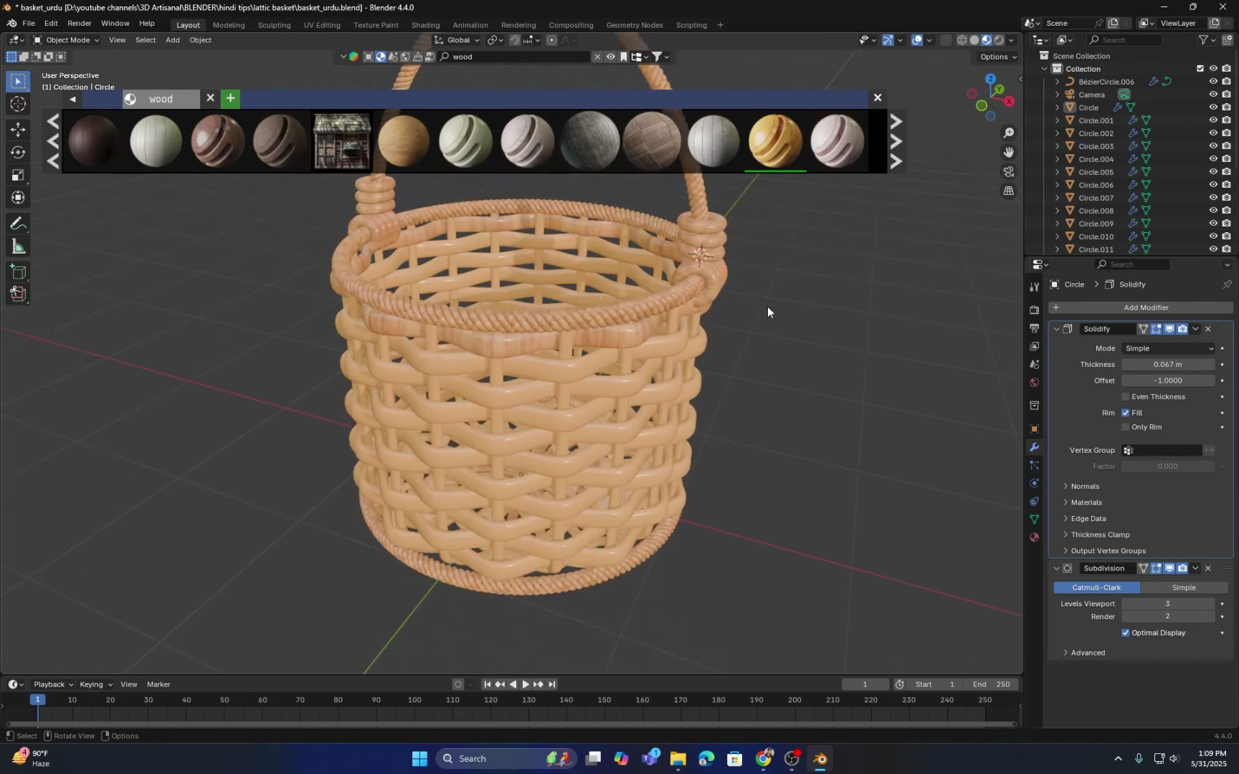
{"action": "left_click", "coordinate": [641, 315]}
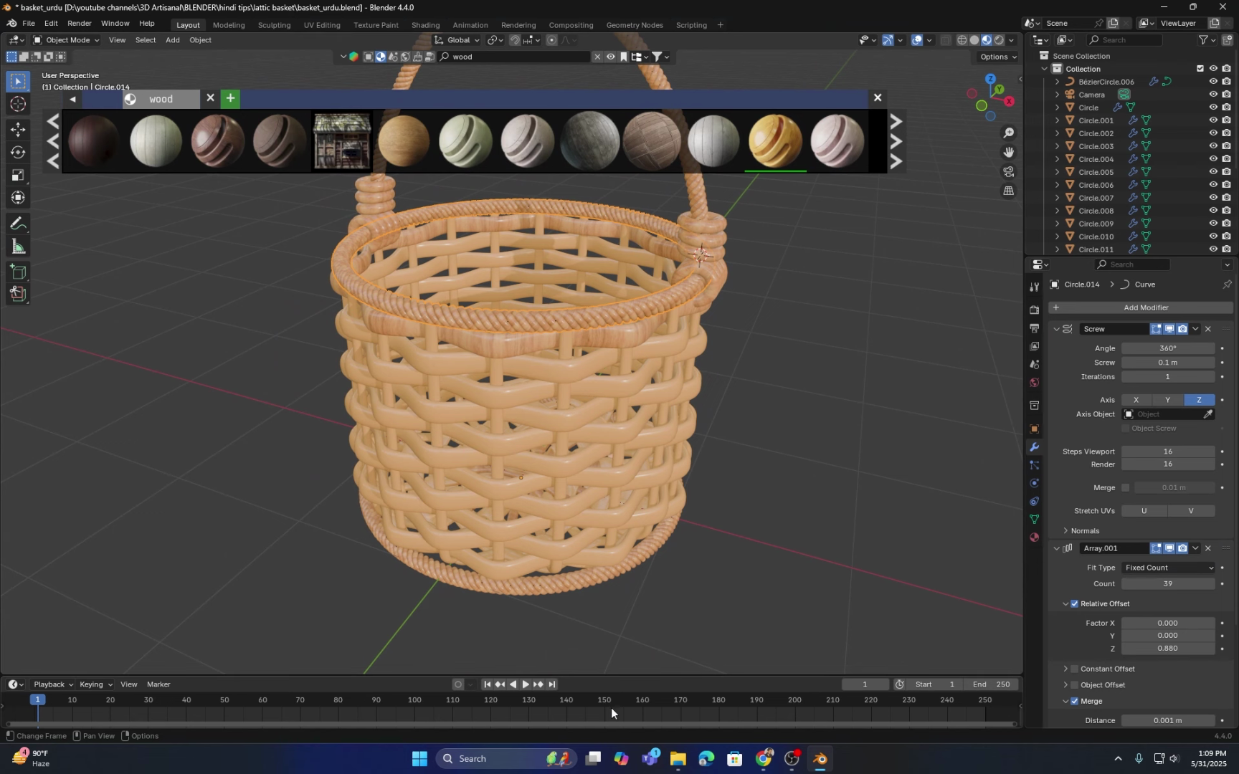
{"action": "left_click_drag", "start_coordinate": [623, 676], "coordinate": [632, 504]}
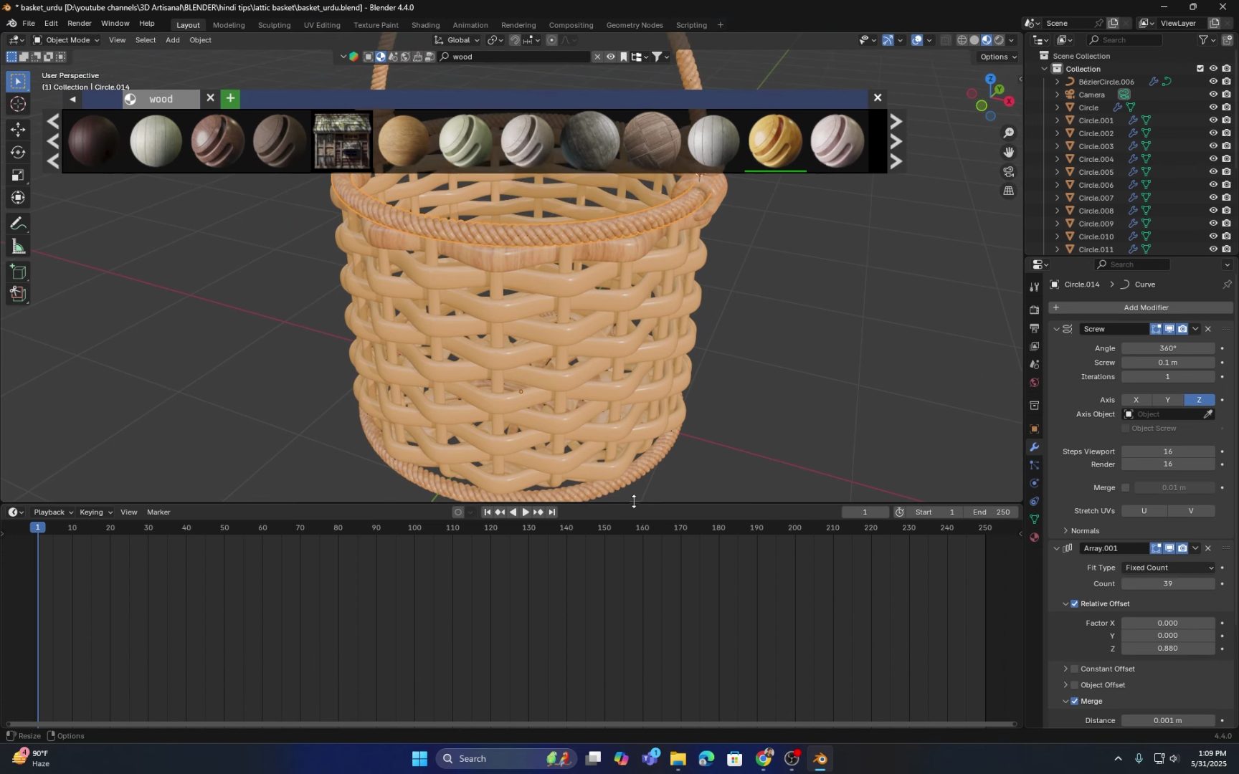
{"action": "left_click", "coordinate": [15, 512]}
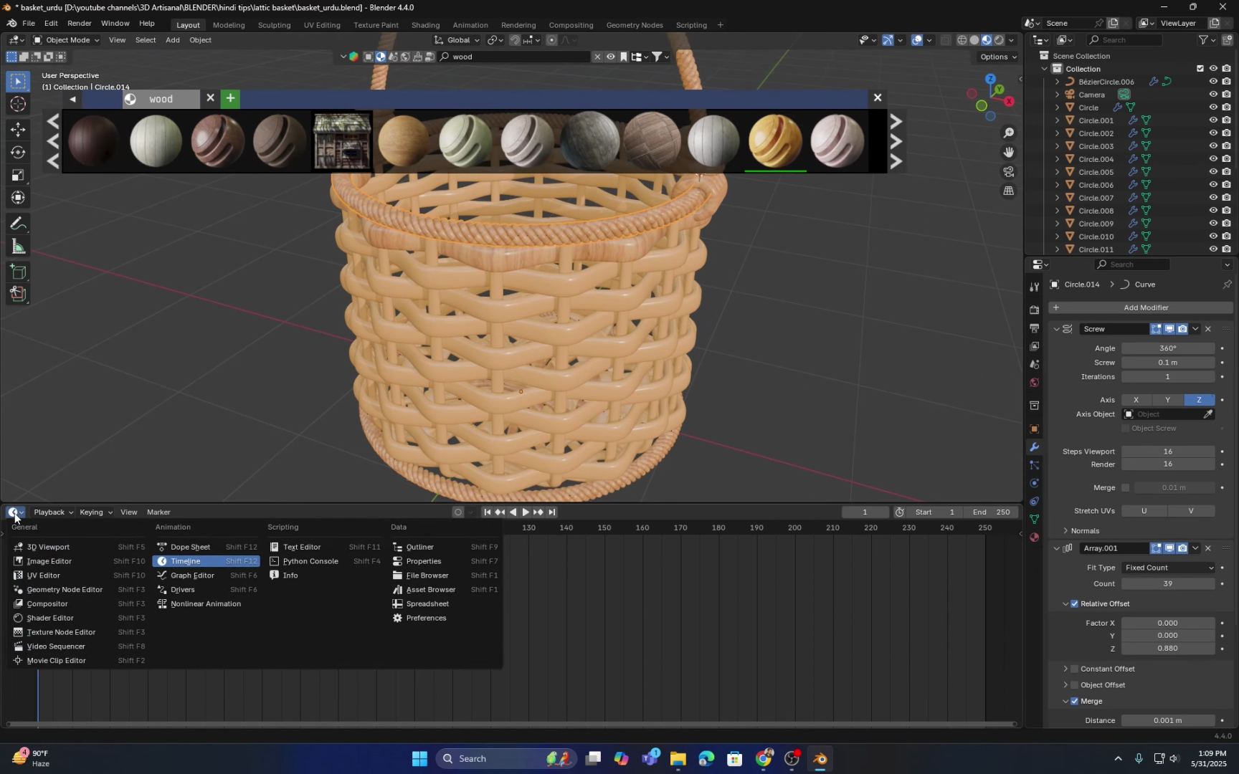
{"action": "left_click", "coordinate": [53, 619]}
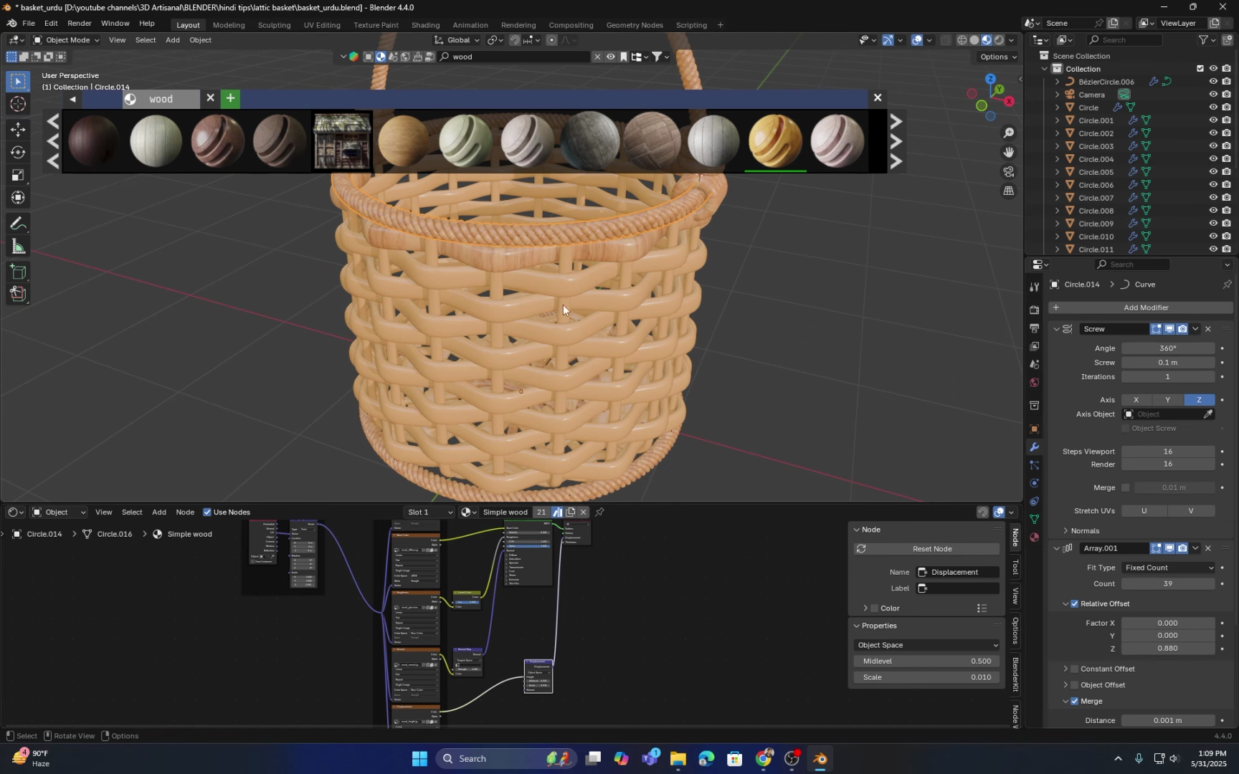
Step: Feed the Mapping node's Vector from the Texture Coordinate node's Object output, after trying Generated, and check the grain on the weave
{"action": "left_click_drag", "start_coordinate": [616, 498], "coordinate": [610, 300]}
{"action": "scroll", "coordinate": [416, 406], "scroll_direction": "up", "scroll_amount": 6}
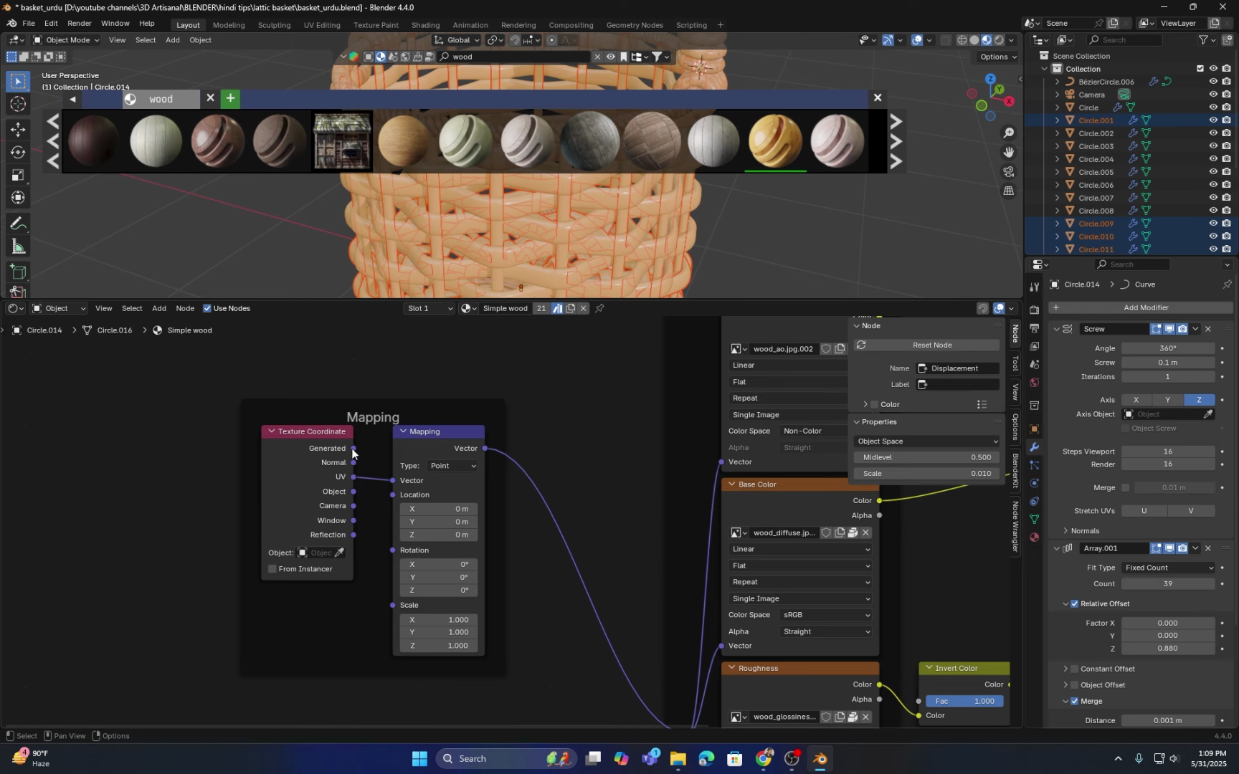
{"action": "left_click_drag", "start_coordinate": [352, 448], "coordinate": [400, 476]}
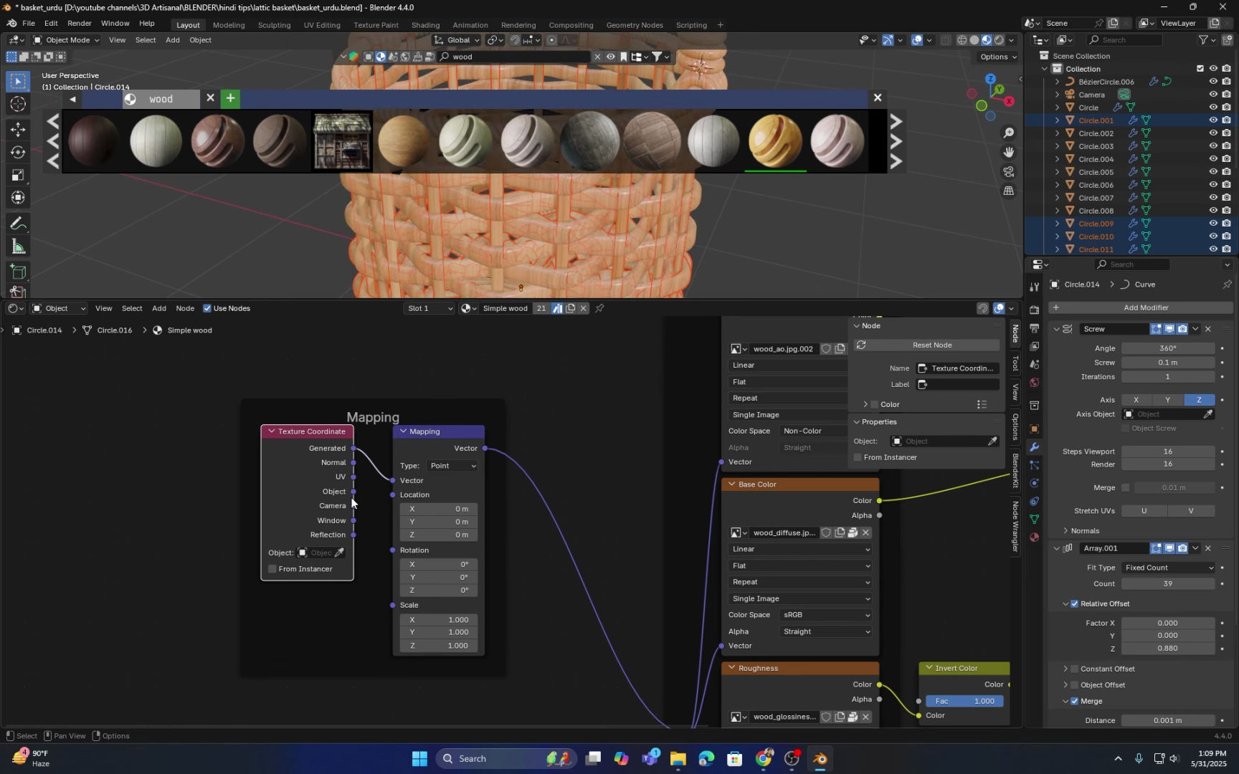
{"action": "left_click_drag", "start_coordinate": [354, 491], "coordinate": [393, 482]}
{"action": "left_click_drag", "start_coordinate": [677, 300], "coordinate": [674, 465]}
{"action": "scroll", "coordinate": [552, 350], "scroll_direction": "up", "scroll_amount": 6}
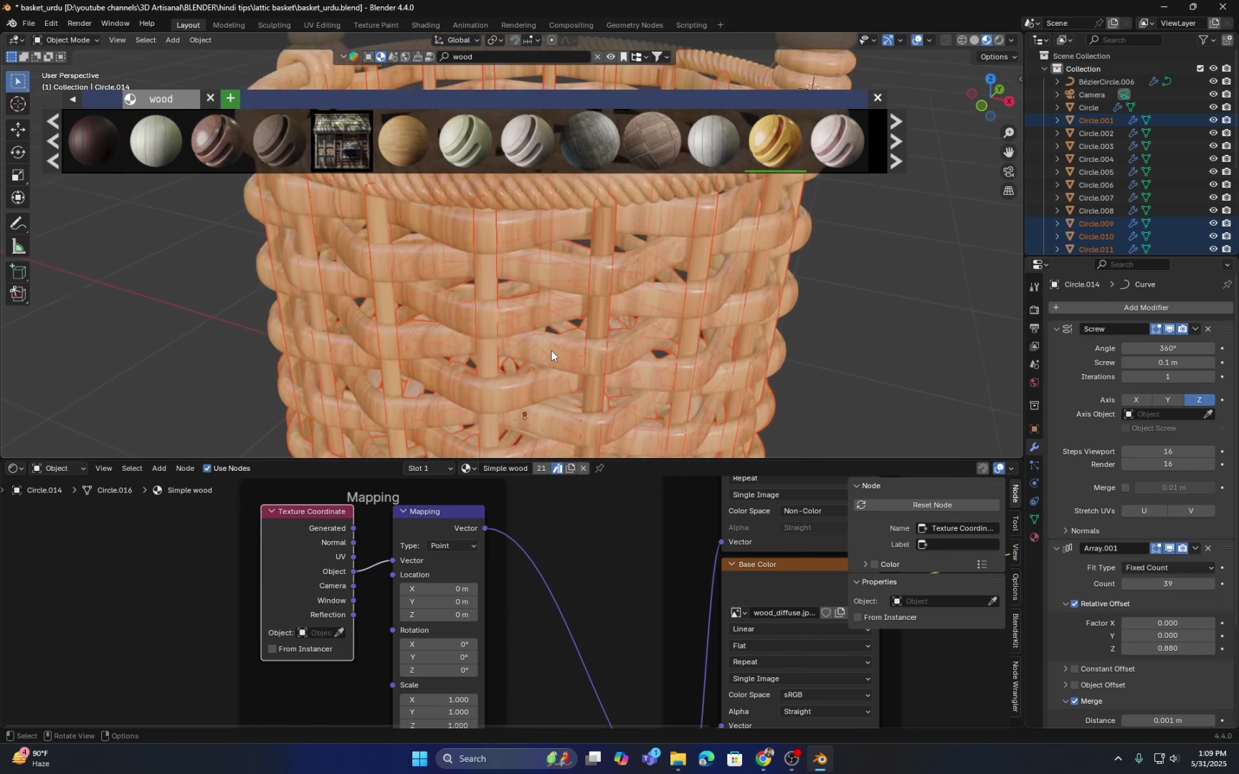
{"action": "middle_click_drag", "start_coordinate": [585, 321], "coordinate": [618, 297]}
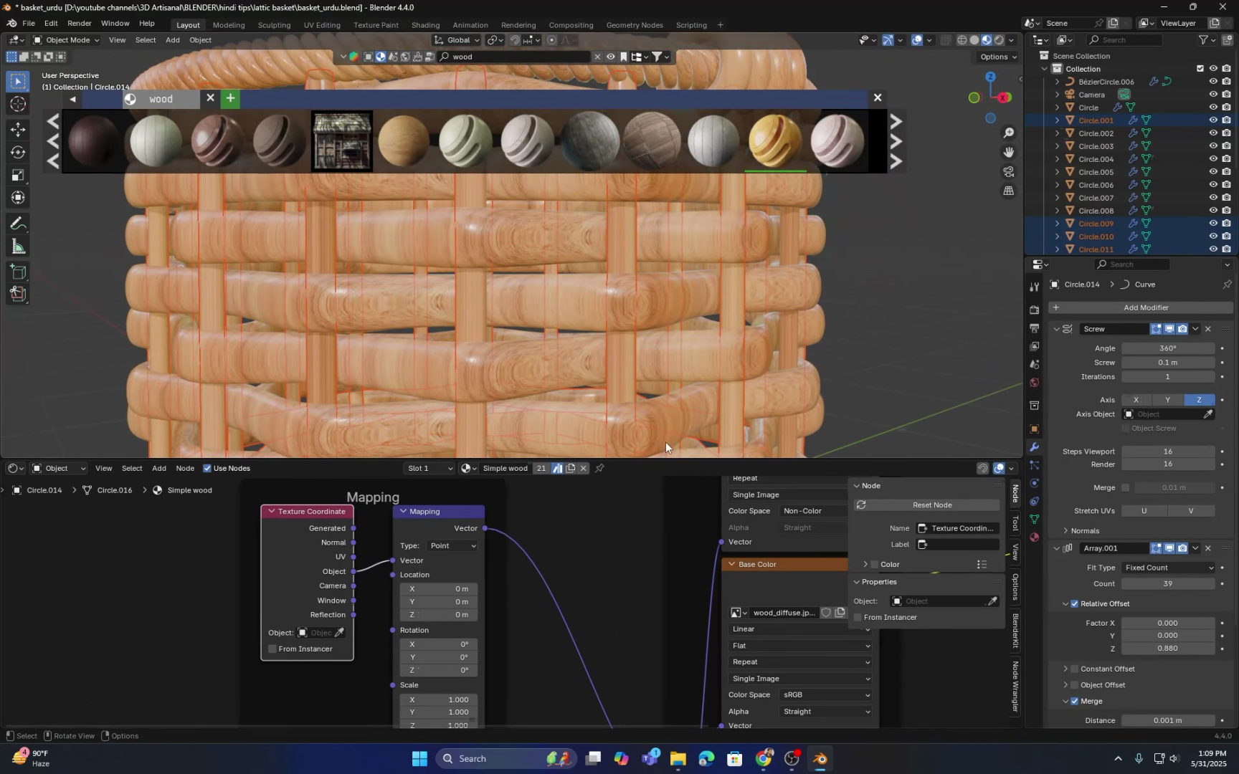
Step: Set the projection of the Ambient Occlusion and Base Color image textures to Box
{"action": "left_click_drag", "start_coordinate": [664, 459], "coordinate": [649, 263]}
{"action": "scroll", "coordinate": [514, 464], "scroll_direction": "up", "scroll_amount": 2}
{"action": "scroll", "coordinate": [645, 502], "scroll_direction": "down", "scroll_amount": 2}
{"action": "middle_click_drag", "start_coordinate": [660, 492], "coordinate": [394, 571]}
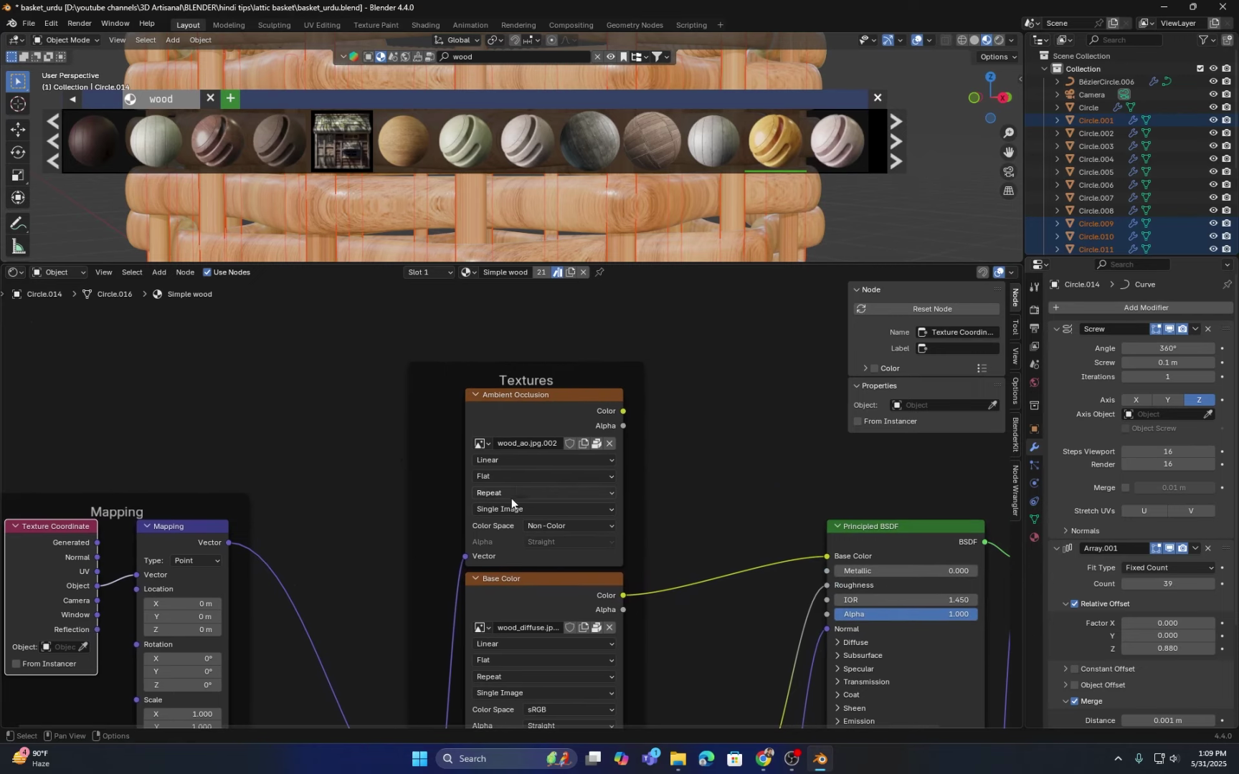
{"action": "left_click", "coordinate": [517, 475]}
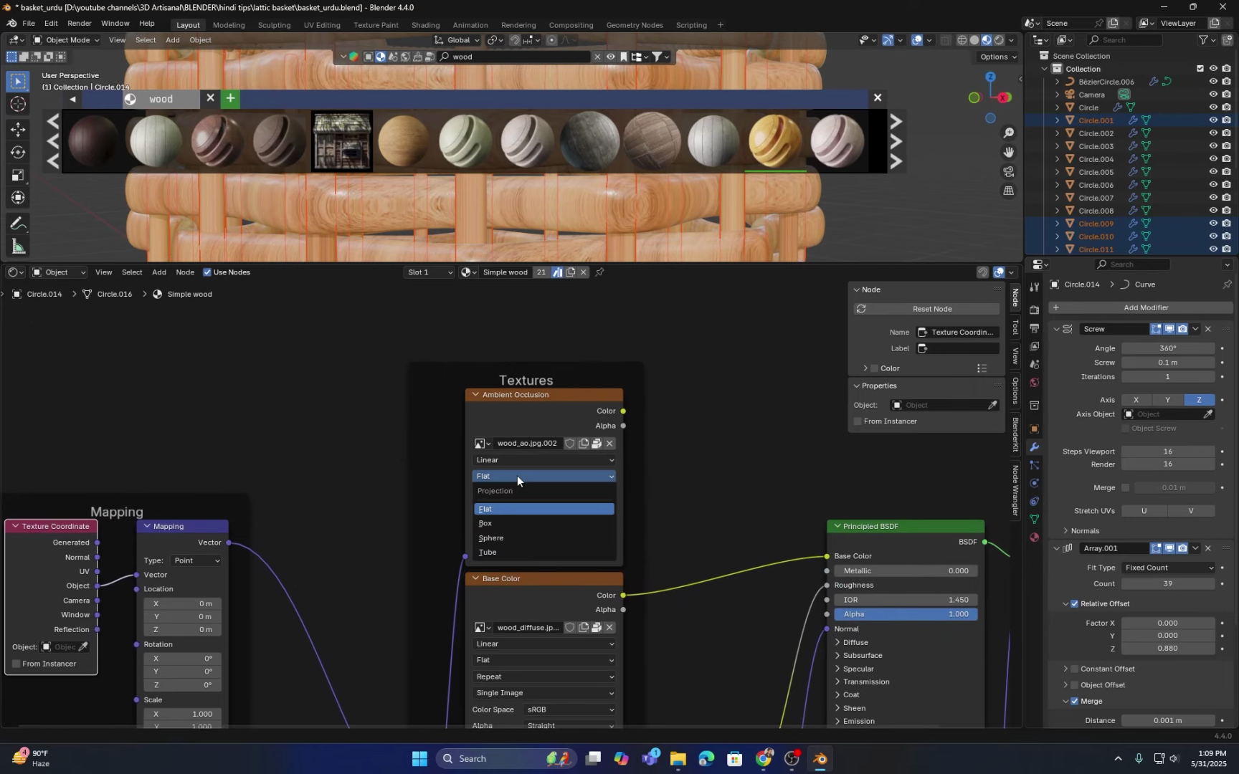
{"action": "left_click", "coordinate": [503, 514]}
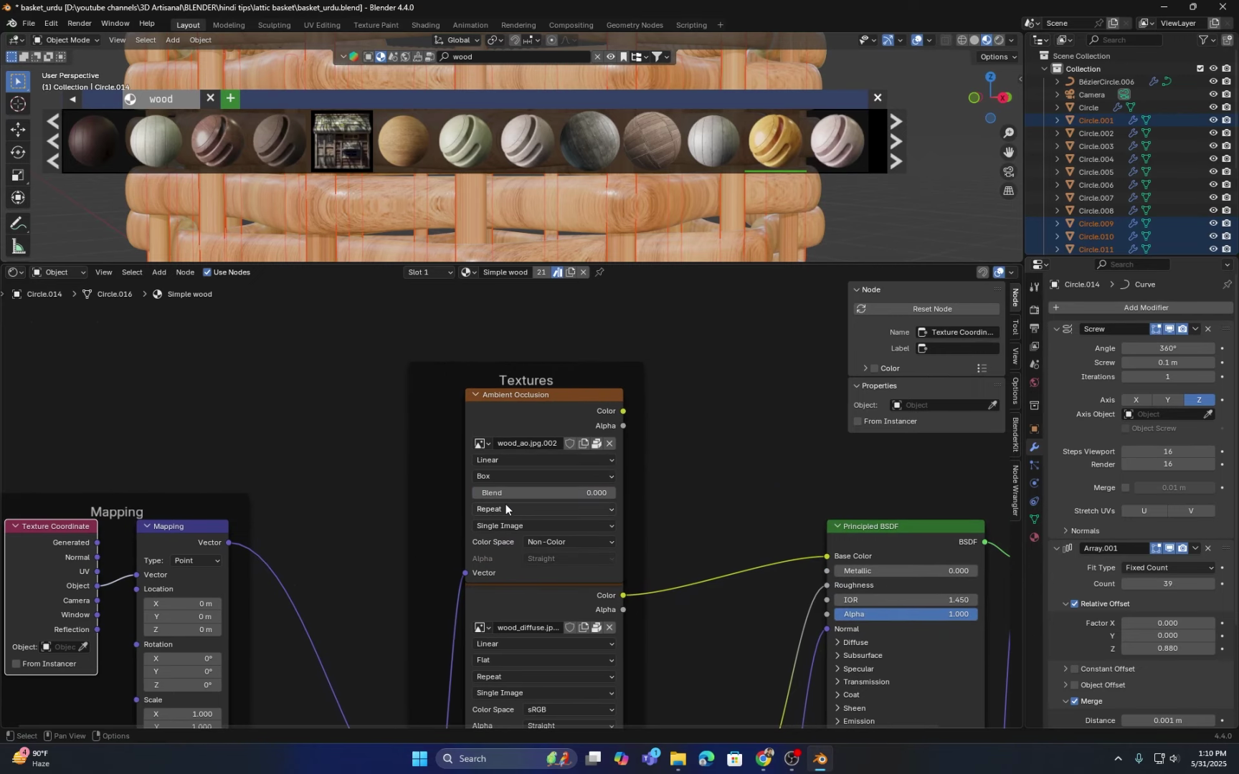
{"action": "scroll", "coordinate": [505, 504], "scroll_direction": "down", "scroll_amount": 4}
{"action": "middle_click_drag", "start_coordinate": [650, 549], "coordinate": [653, 384]}
{"action": "scroll", "coordinate": [512, 483], "scroll_direction": "up", "scroll_amount": 3}
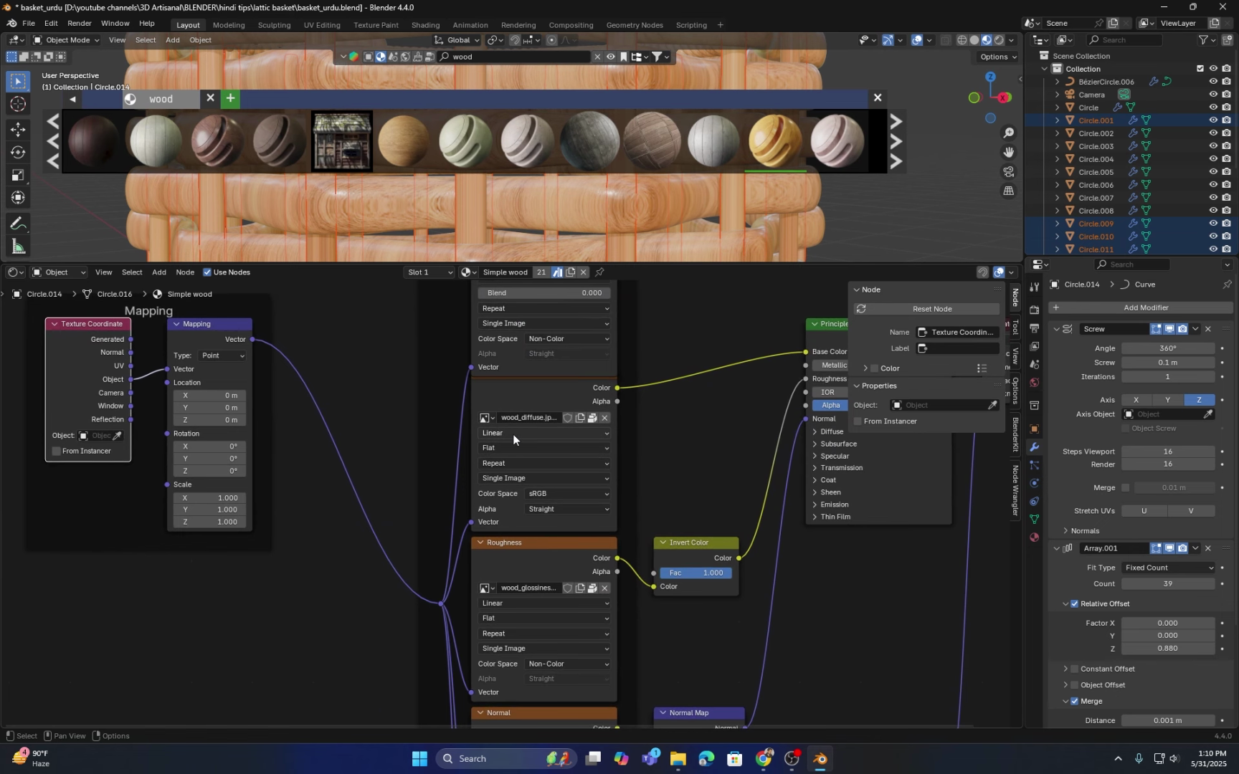
{"action": "left_click", "coordinate": [506, 444]}
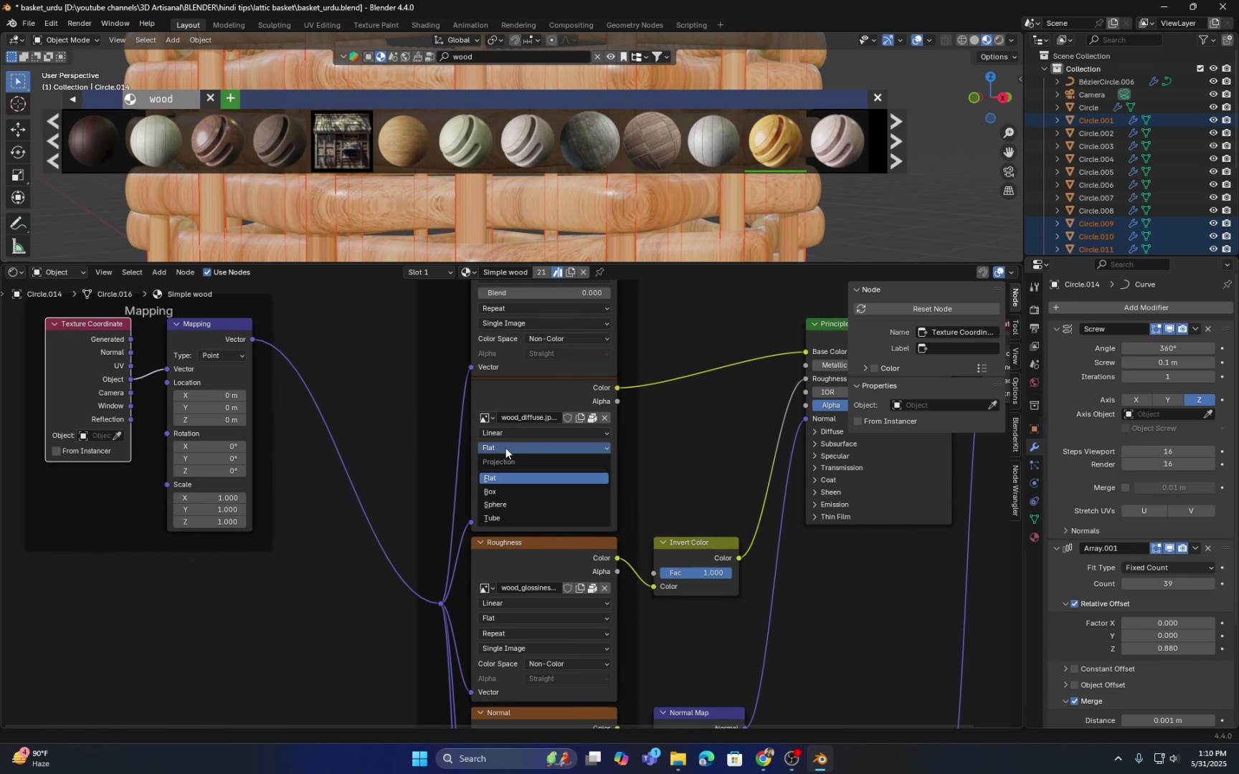
{"action": "left_click", "coordinate": [508, 487]}
Step: Set the projection of the Roughness, Normal and Displacement image textures to Box
{"action": "scroll", "coordinate": [509, 494], "scroll_direction": "down", "scroll_amount": 1}
{"action": "middle_click_drag", "start_coordinate": [572, 524], "coordinate": [586, 417], "text": "shift"}
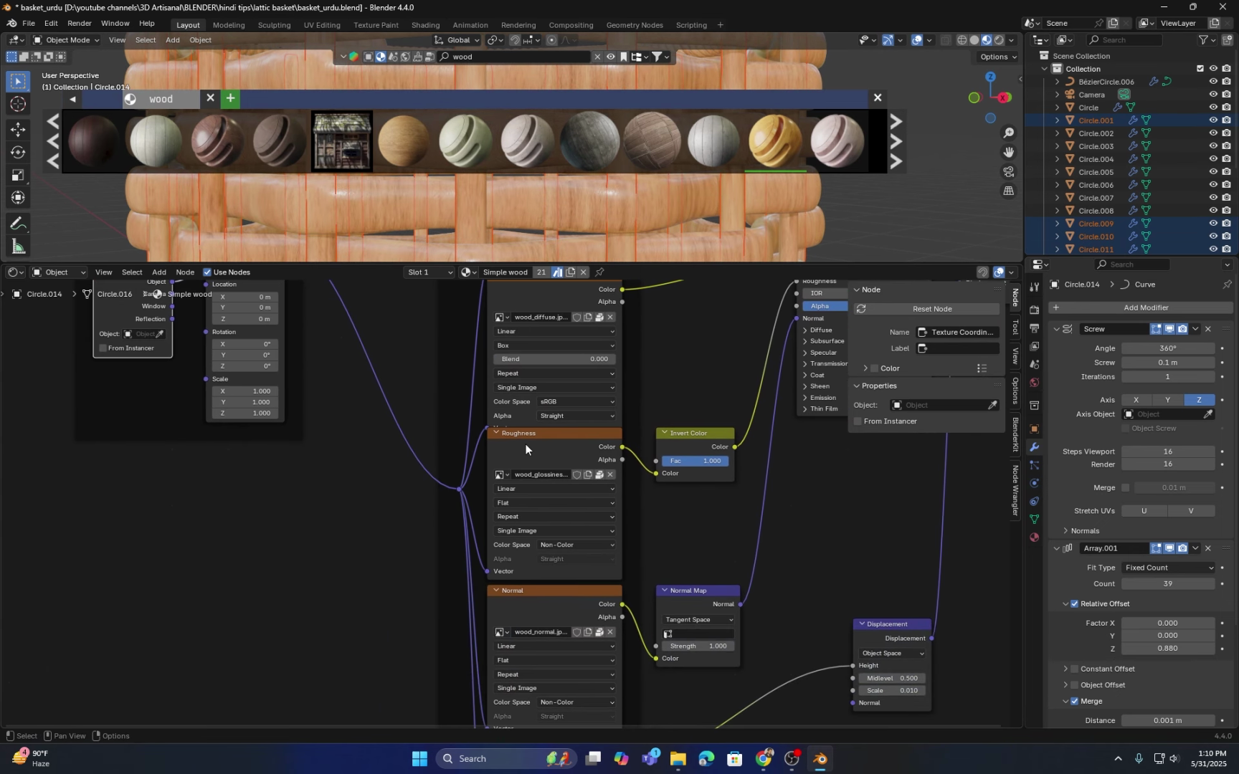
{"action": "left_click", "coordinate": [521, 502]}
{"action": "left_click", "coordinate": [522, 516]}
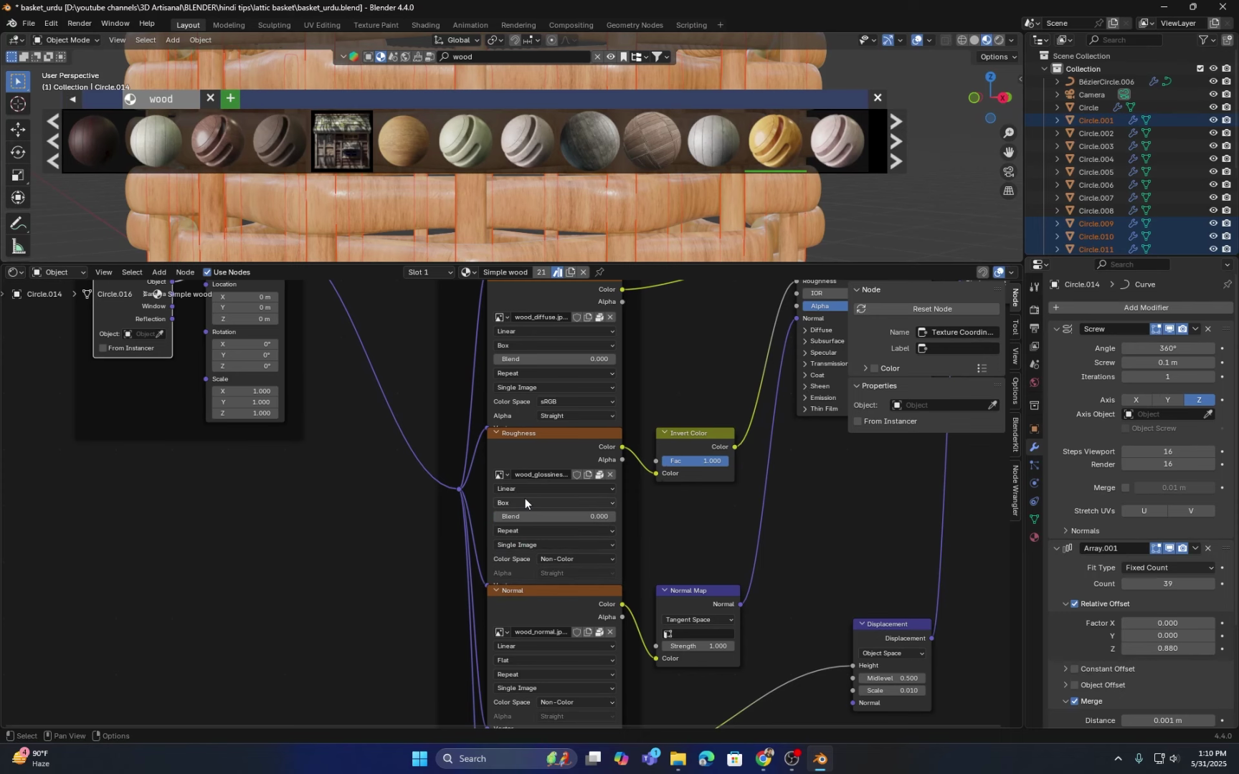
{"action": "scroll", "coordinate": [526, 502], "scroll_direction": "down", "scroll_amount": 5, "text": "shift"}
{"action": "left_click", "coordinate": [522, 485]}
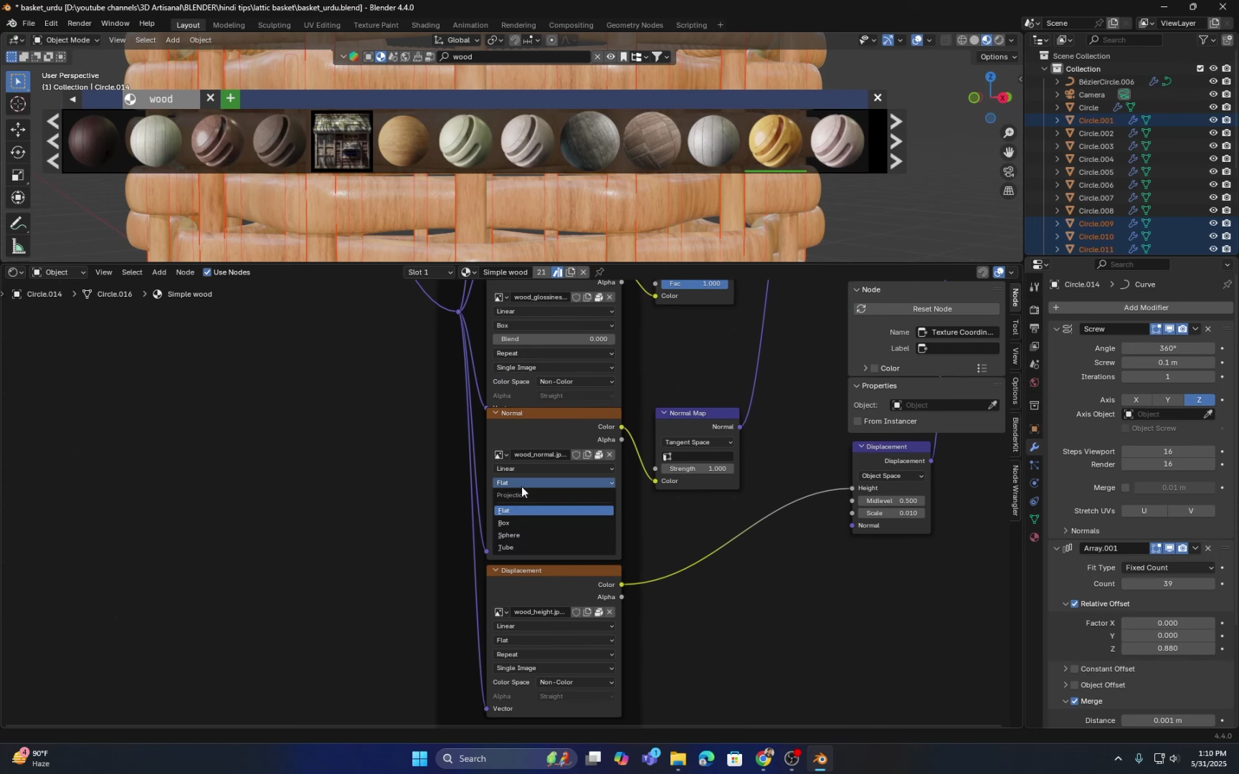
{"action": "left_click", "coordinate": [512, 523]}
{"action": "scroll", "coordinate": [529, 473], "scroll_direction": "down", "scroll_amount": 3, "text": "shift"}
{"action": "left_click", "coordinate": [526, 539]}
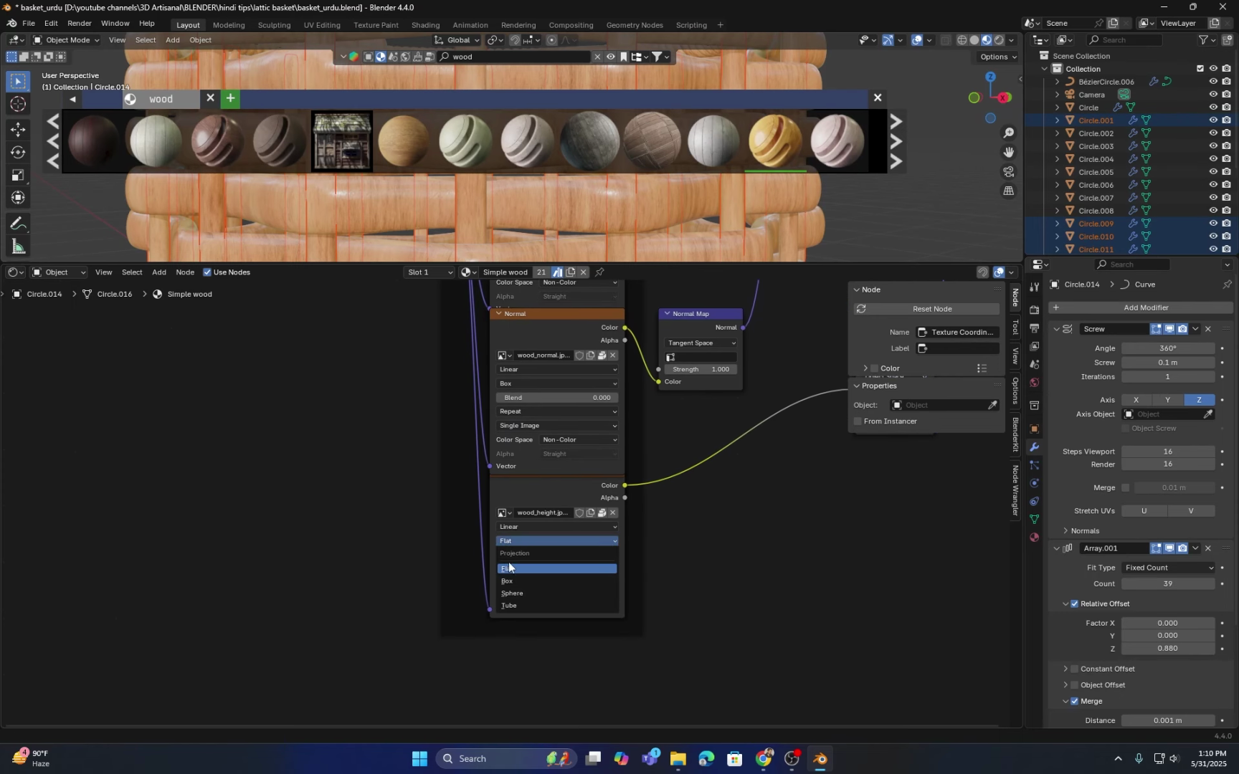
{"action": "left_click", "coordinate": [517, 582]}
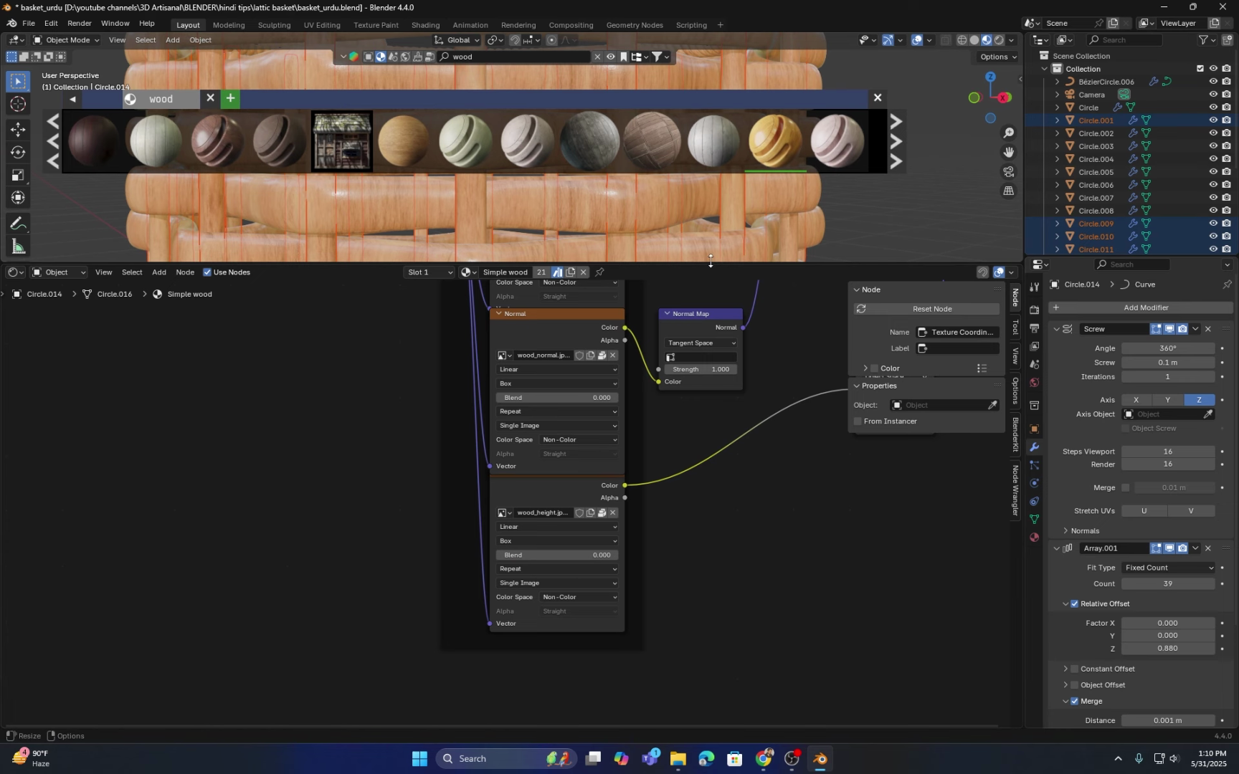
Step: Examine the box-projected wood texture on the whole basket and go back to the material's Mapping nodes
{"action": "left_click_drag", "start_coordinate": [699, 265], "coordinate": [574, 592]}
{"action": "middle_click_drag", "start_coordinate": [510, 337], "coordinate": [567, 428]}
{"action": "scroll", "coordinate": [510, 354], "scroll_direction": "down", "scroll_amount": 4}
{"action": "middle_click_drag", "start_coordinate": [660, 543], "coordinate": [678, 581], "text": "shift"}
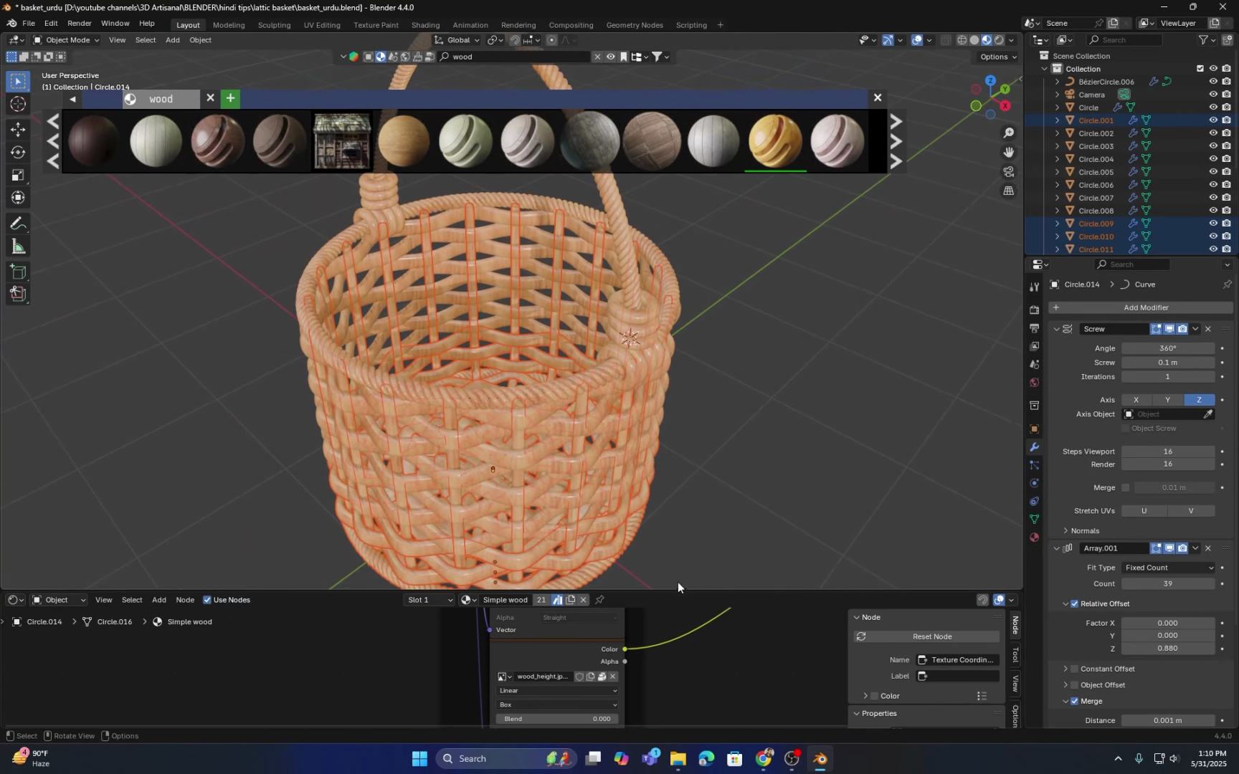
{"action": "left_click_drag", "start_coordinate": [679, 592], "coordinate": [631, 423]}
{"action": "scroll", "coordinate": [552, 485], "scroll_direction": "down", "scroll_amount": 4}
{"action": "middle_click_drag", "start_coordinate": [476, 464], "coordinate": [588, 708], "text": "shift"}
{"action": "scroll", "coordinate": [498, 595], "scroll_direction": "up", "scroll_amount": 2}
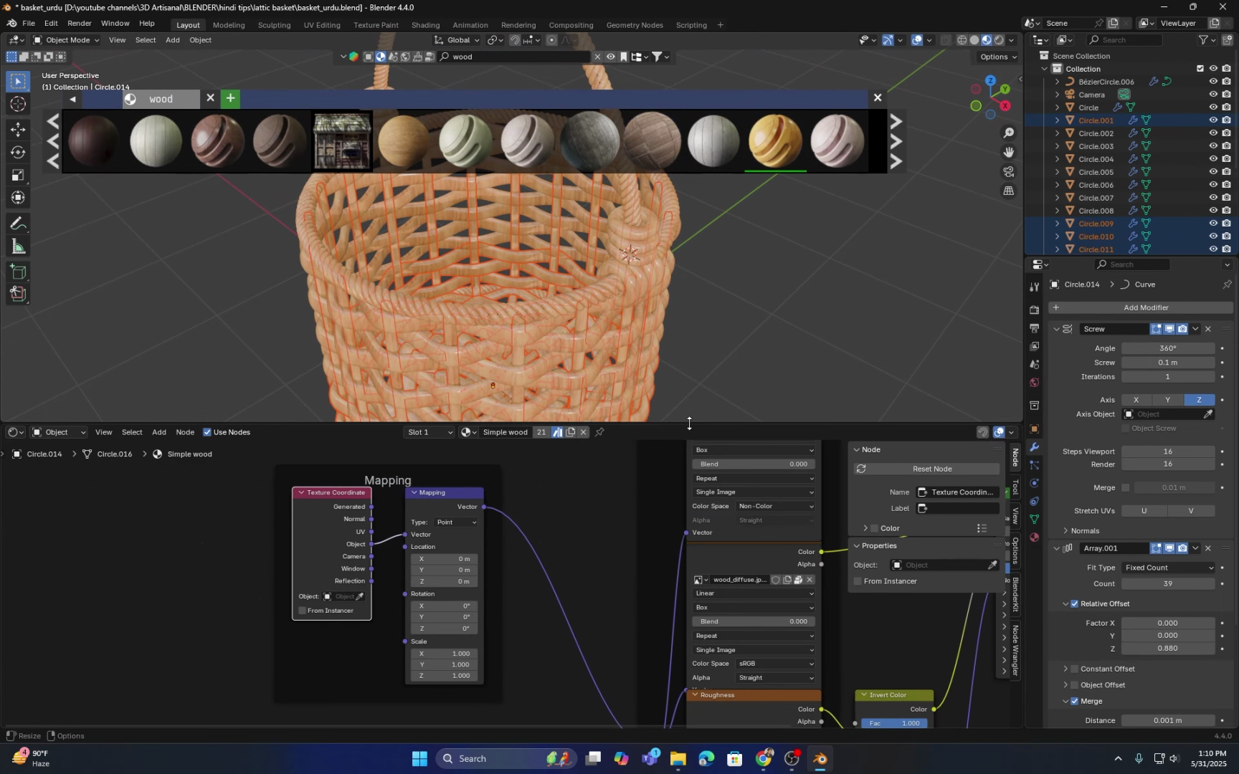
Step: Inspect the wood grain on the basket's side below the handle wraps and close the asset library results bar
{"action": "left_click_drag", "start_coordinate": [689, 423], "coordinate": [686, 557]}
{"action": "middle_click_drag", "start_coordinate": [636, 406], "coordinate": [570, 309]}
{"action": "scroll", "coordinate": [580, 374], "scroll_direction": "up", "scroll_amount": 3}
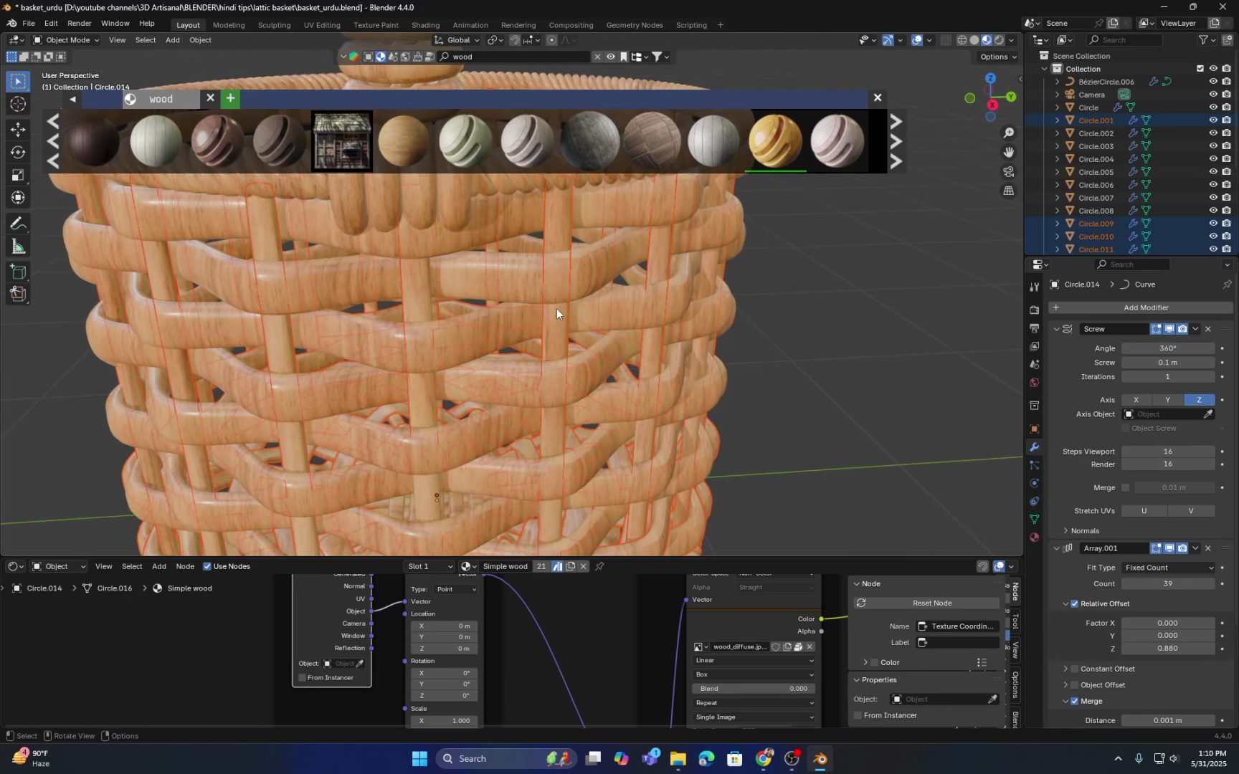
{"action": "left_click", "coordinate": [877, 97]}
{"action": "scroll", "coordinate": [523, 284], "scroll_direction": "down", "scroll_amount": 3}
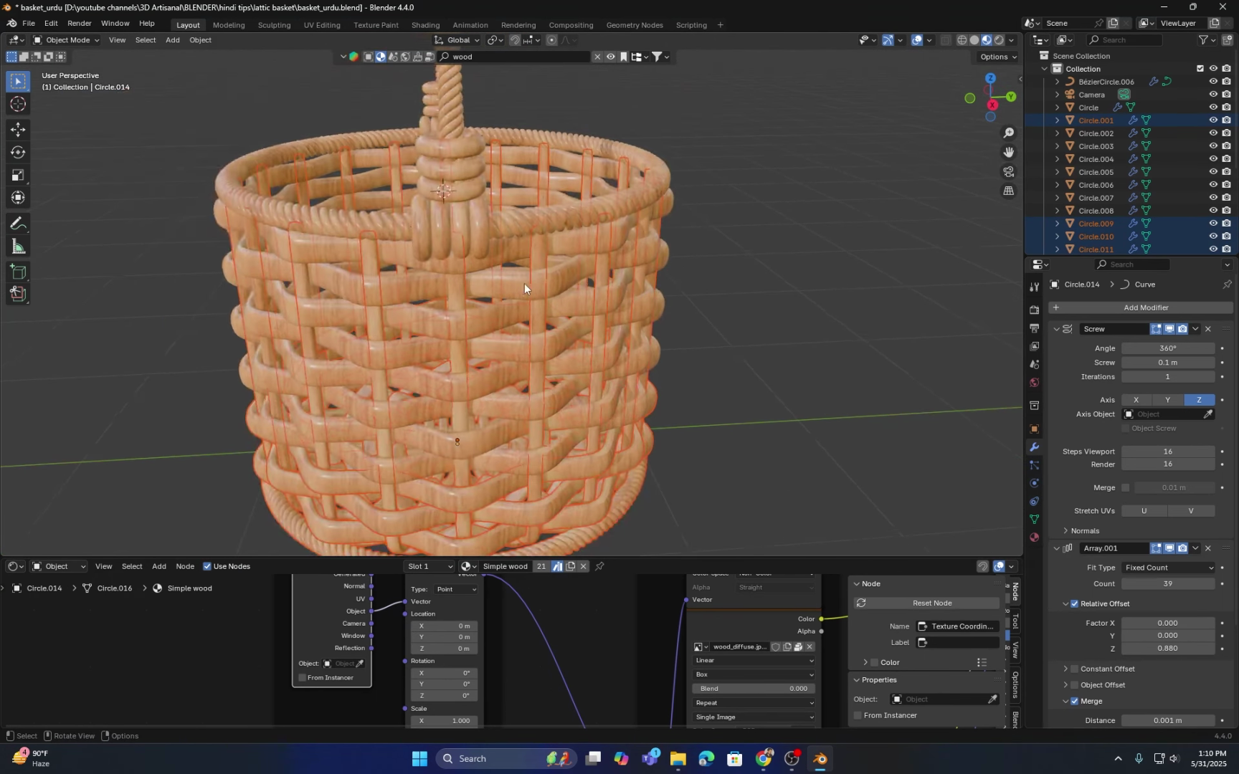
Step: Deselect the basket parts and examine the wood texture on the basket's outside and interior, finishing in front view
{"action": "middle_click_drag", "start_coordinate": [524, 284], "coordinate": [878, 288]}
{"action": "scroll", "coordinate": [877, 288], "scroll_direction": "up", "scroll_amount": 1}
{"action": "left_click", "coordinate": [877, 288]}
{"action": "middle_click_drag", "start_coordinate": [657, 387], "coordinate": [608, 280]}
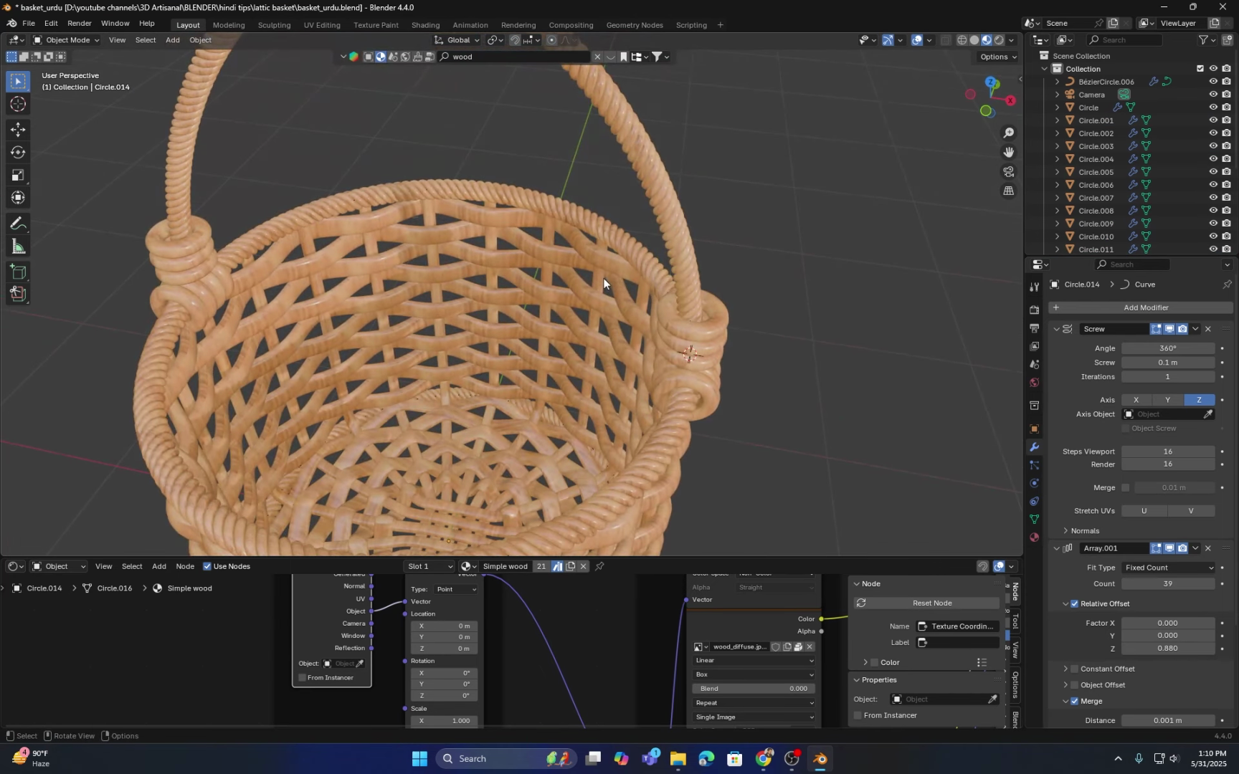
{"action": "scroll", "coordinate": [656, 321], "scroll_direction": "up", "scroll_amount": 3}
{"action": "scroll", "coordinate": [657, 315], "scroll_direction": "down", "scroll_amount": 4}
{"action": "middle_click_drag", "start_coordinate": [657, 315], "coordinate": [629, 262]}
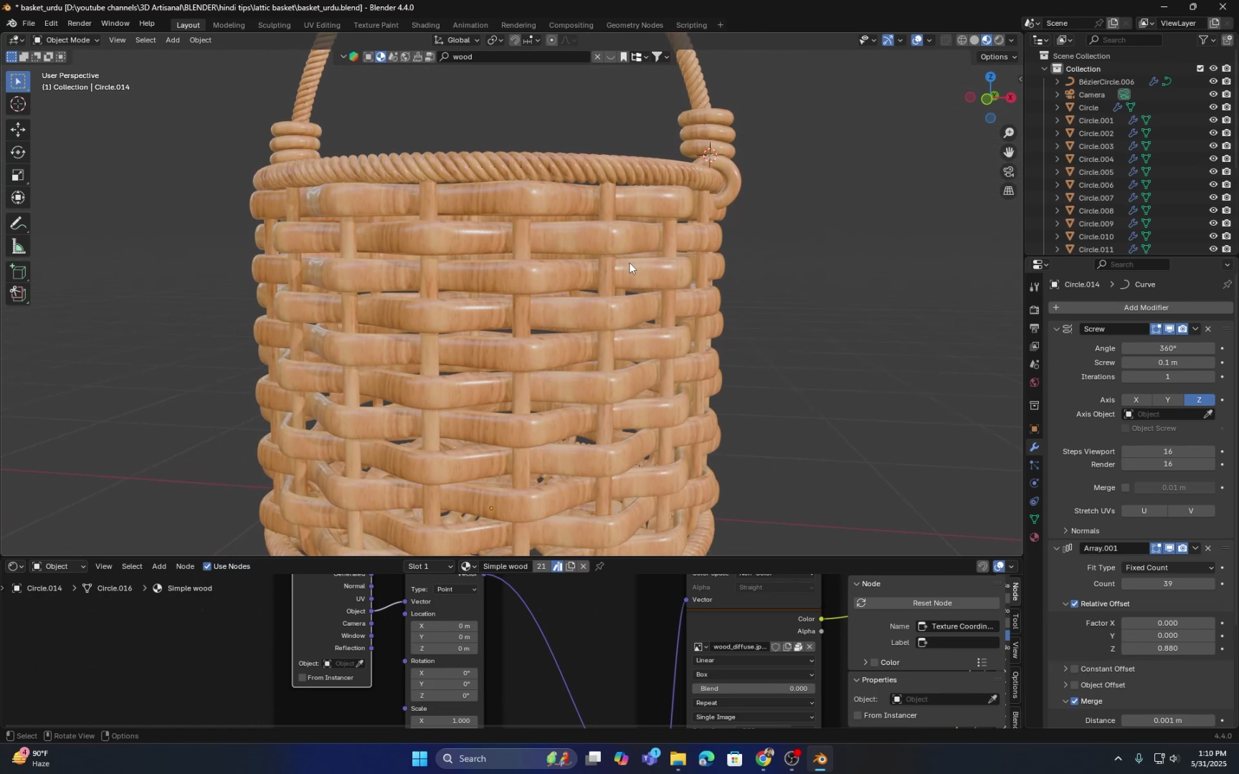
{"action": "scroll", "coordinate": [597, 277], "scroll_direction": "down", "scroll_amount": 4}
{"action": "key", "text": "KP_1"}
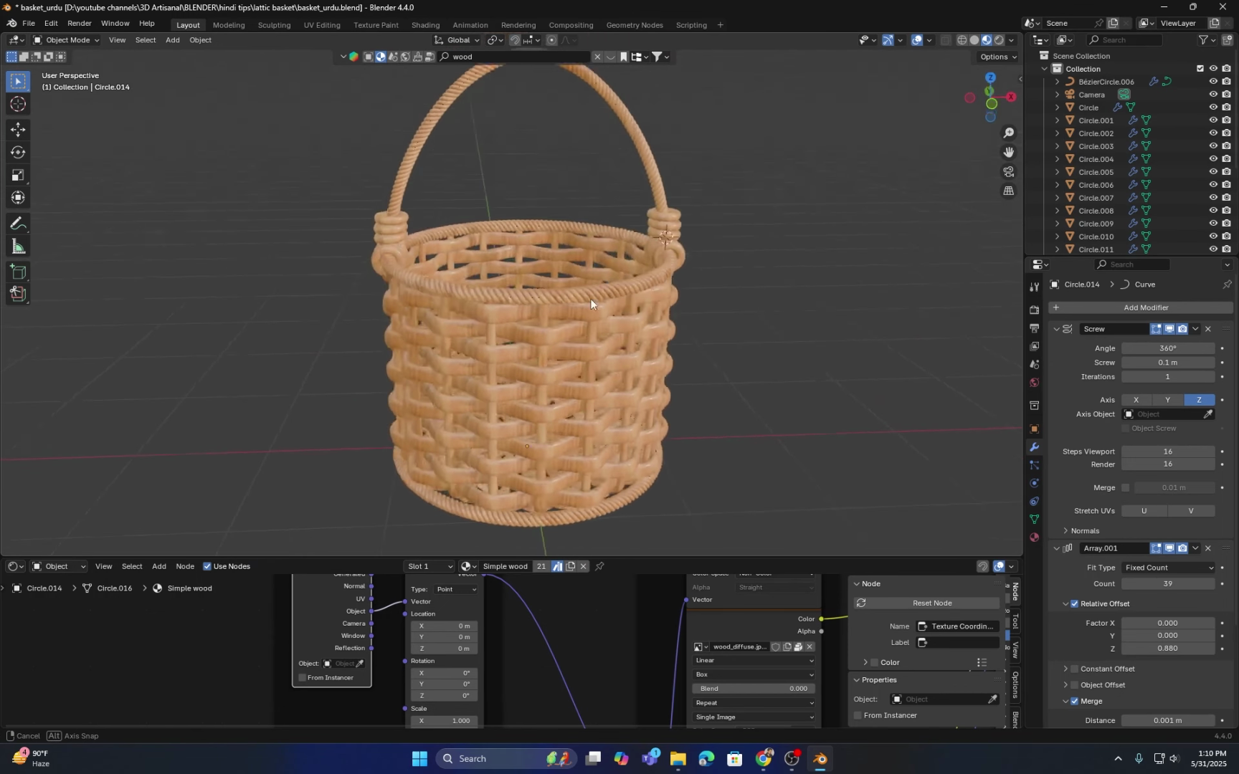
{"action": "middle_click_drag", "start_coordinate": [629, 268], "coordinate": [611, 333], "text": "shift"}
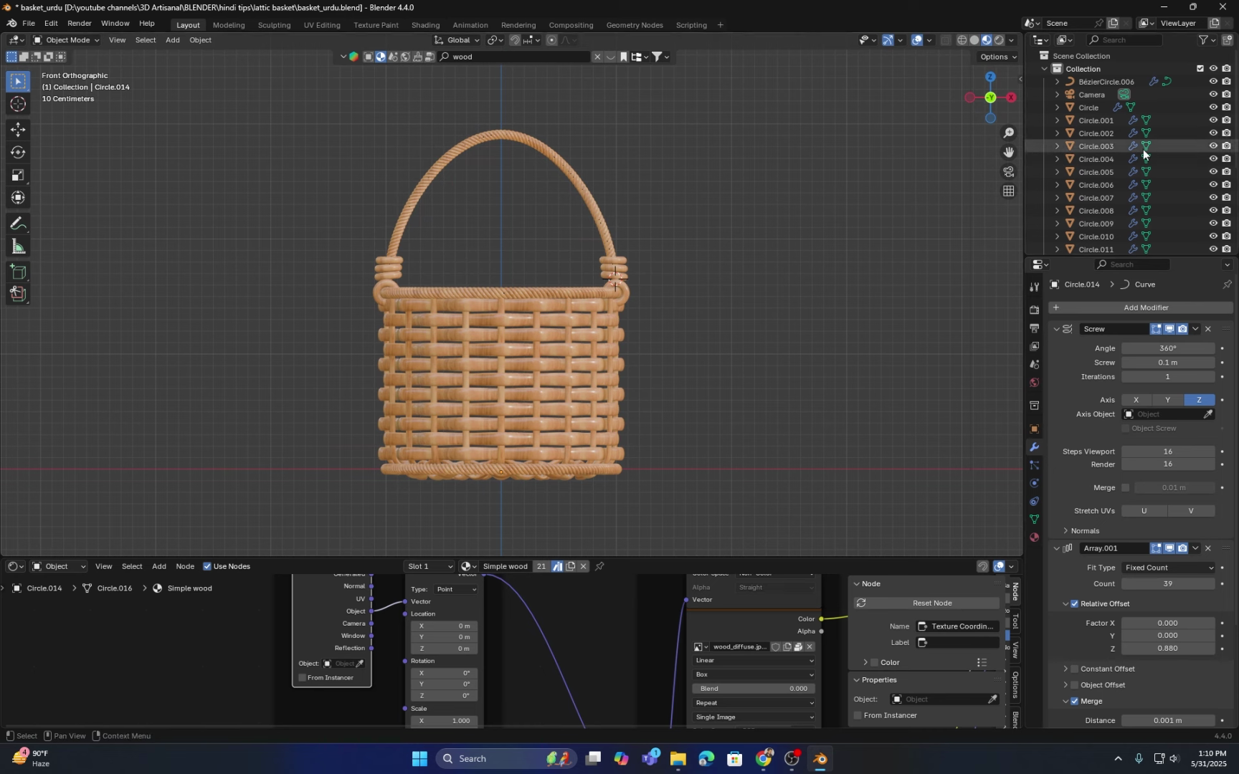
Step: Collapse the collection that holds the model and rename it to basket
{"action": "left_click", "coordinate": [1090, 68]}
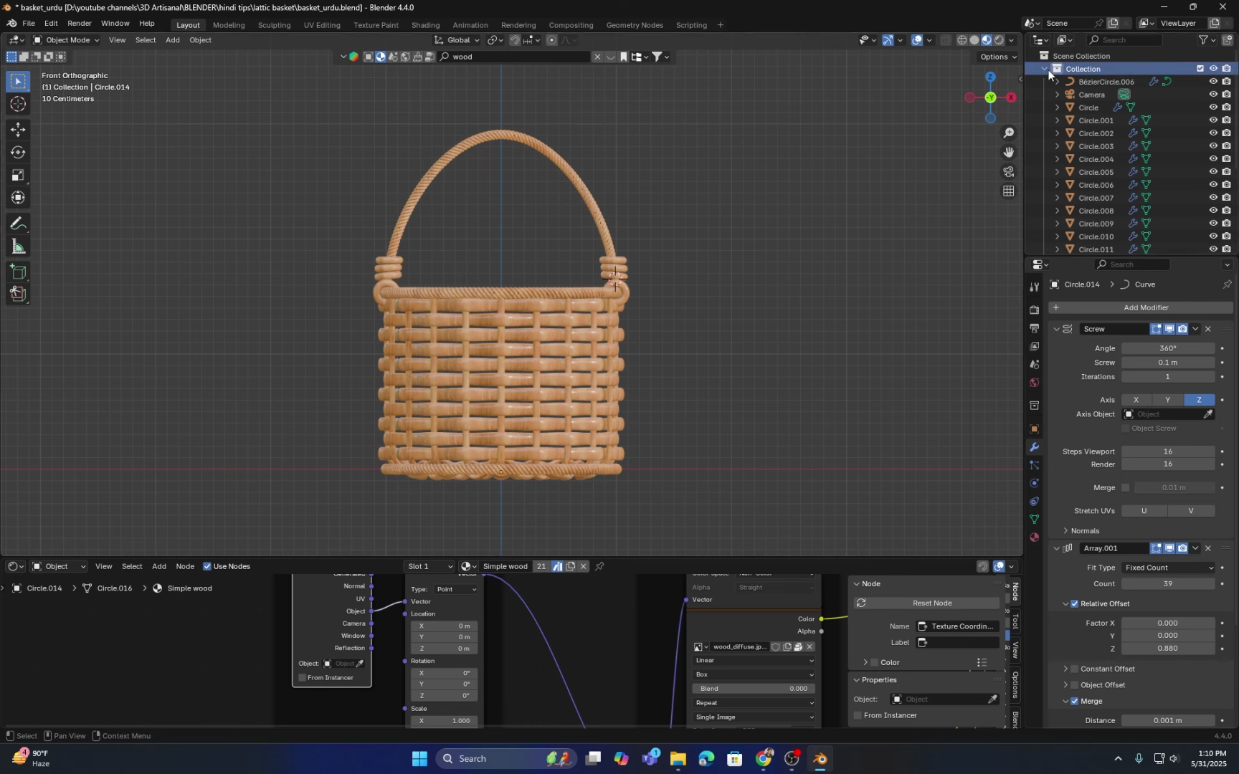
{"action": "left_click", "coordinate": [1044, 68]}
{"action": "double_click", "coordinate": [1079, 68]}
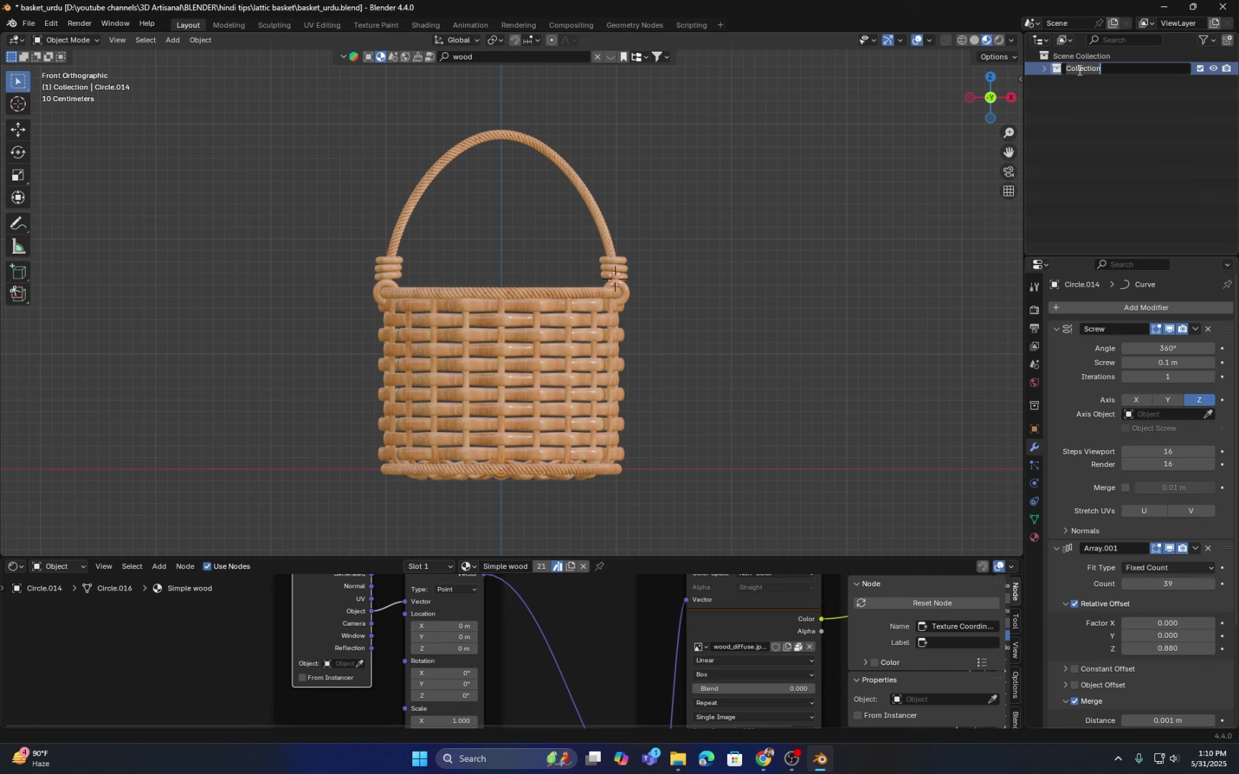
{"action": "key", "text": "BackSpace"}
{"action": "key", "text": "Return"}
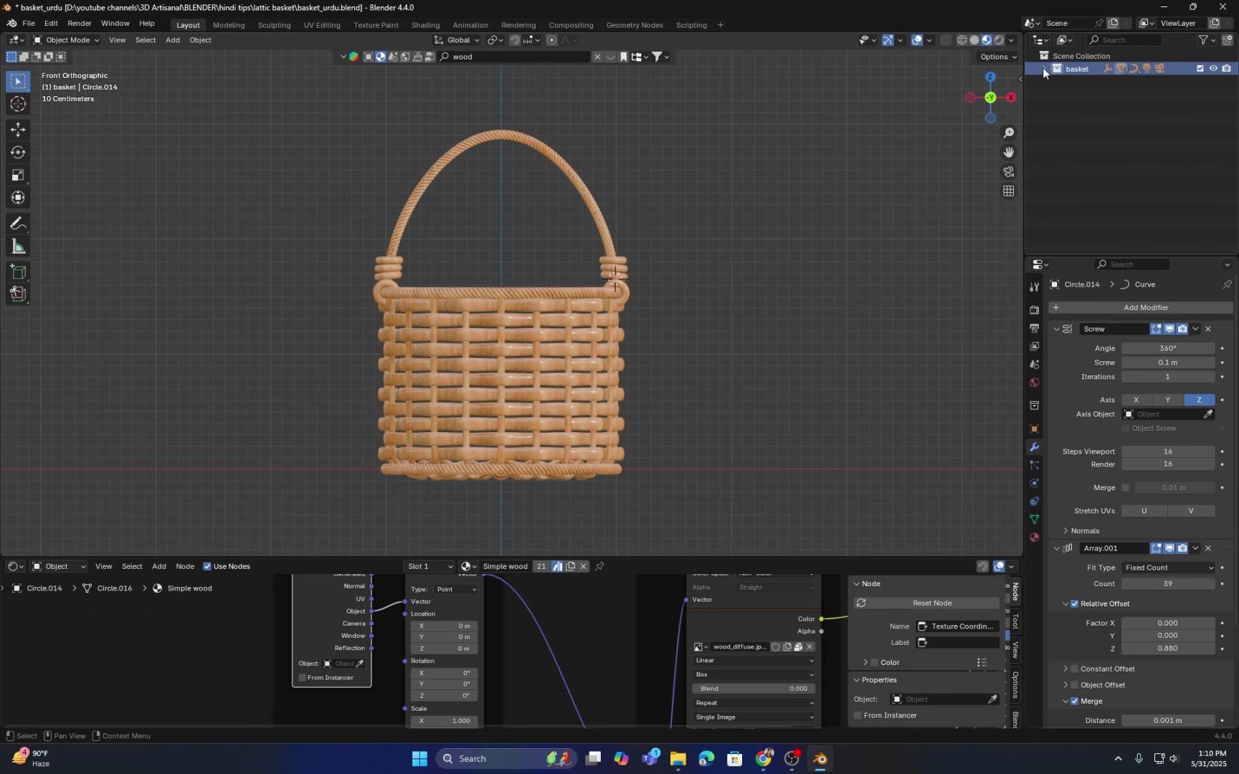
Step: Delete the light and the camera from the basket collection
{"action": "left_click", "coordinate": [1044, 68]}
{"action": "left_click", "coordinate": [1094, 94]}
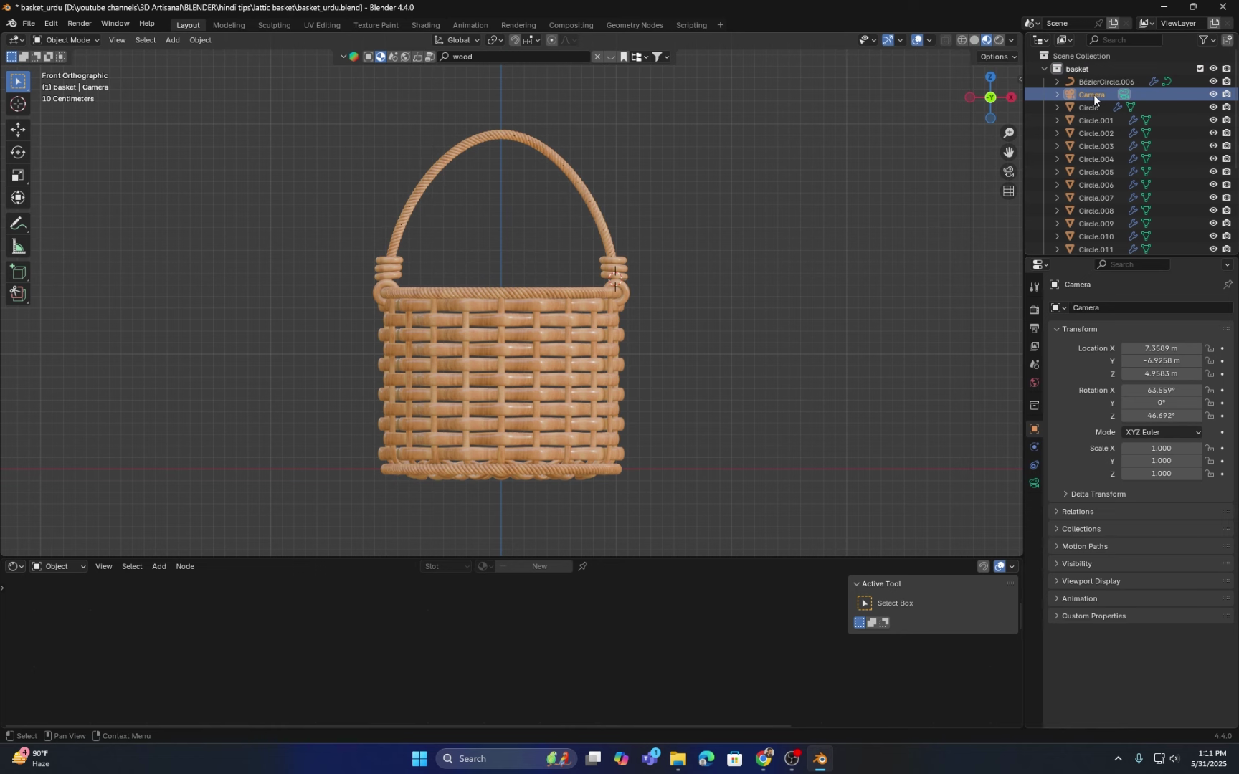
{"action": "scroll", "coordinate": [1094, 95], "scroll_direction": "down", "scroll_amount": 4}
{"action": "scroll", "coordinate": [1094, 94], "scroll_direction": "down", "scroll_amount": 2}
{"action": "left_click", "coordinate": [1087, 243], "text": "shift"}
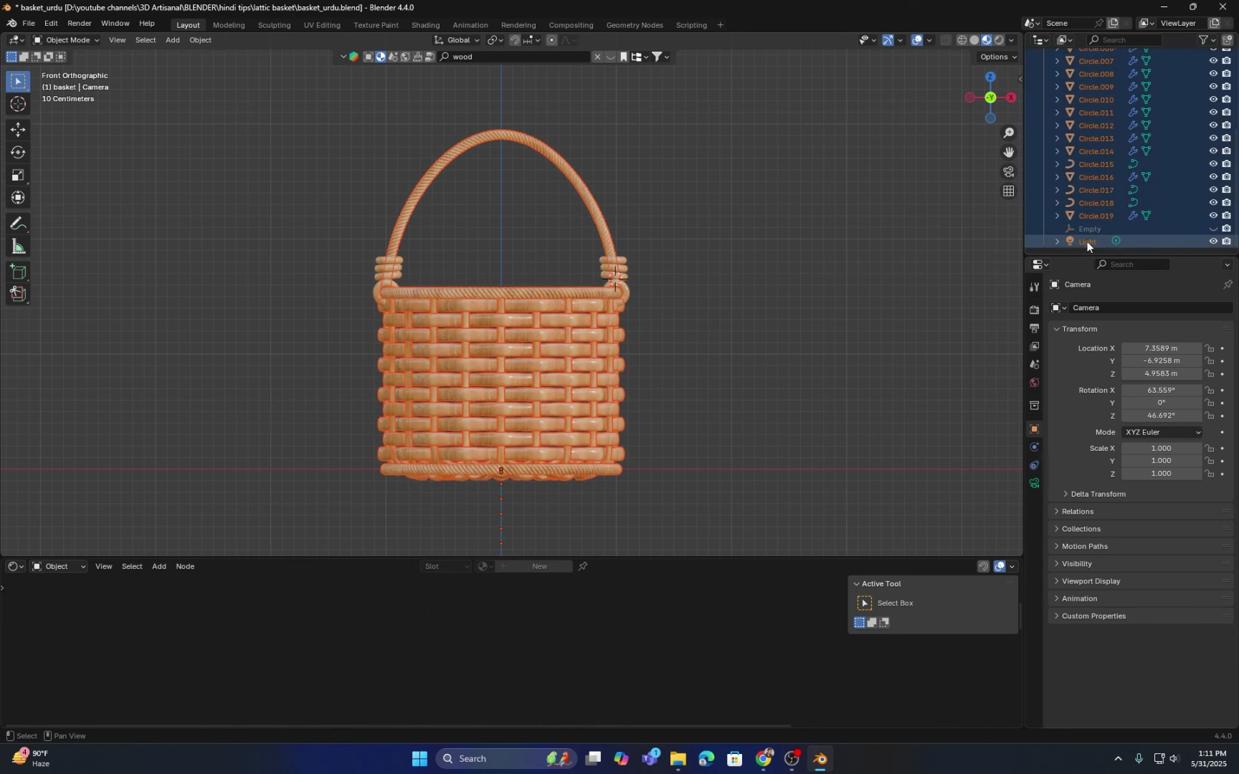
{"action": "left_click", "coordinate": [1087, 242]}
{"action": "scroll", "coordinate": [1089, 229], "scroll_direction": "up", "scroll_amount": 6}
{"action": "left_click", "coordinate": [1088, 96]}
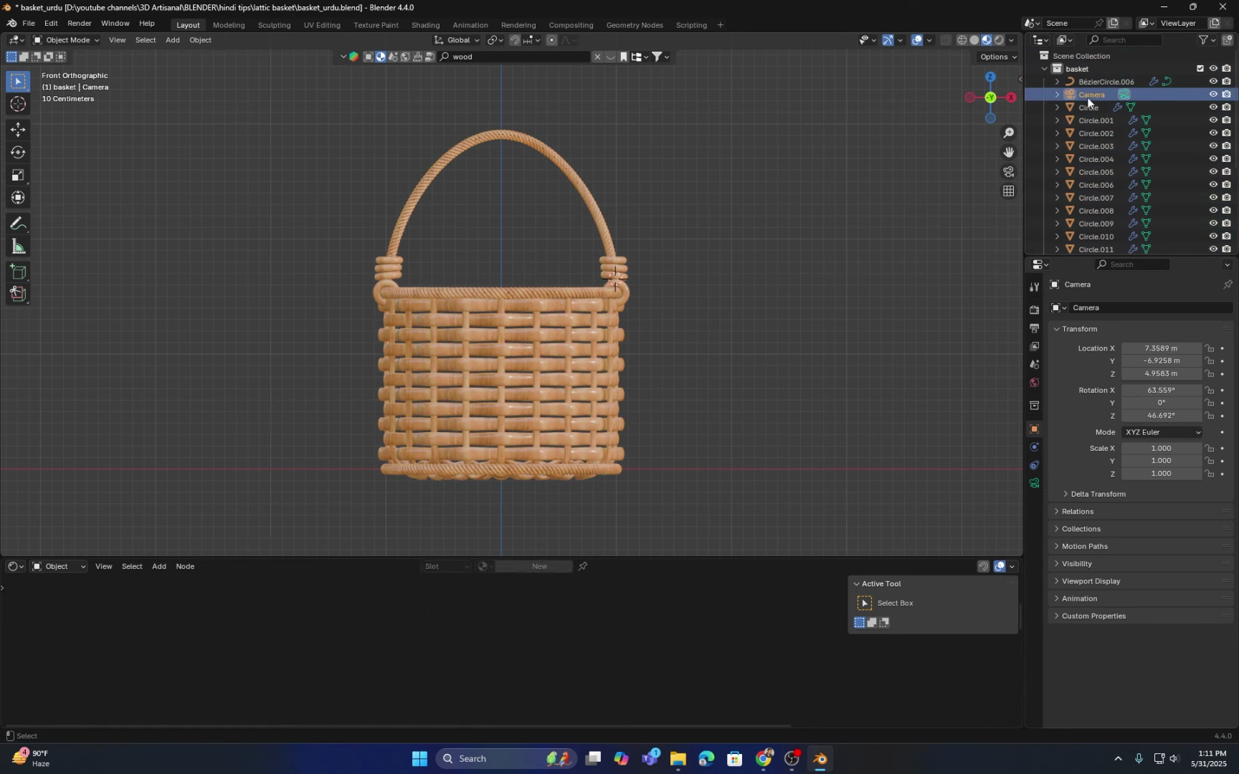
{"action": "key", "text": "x"}
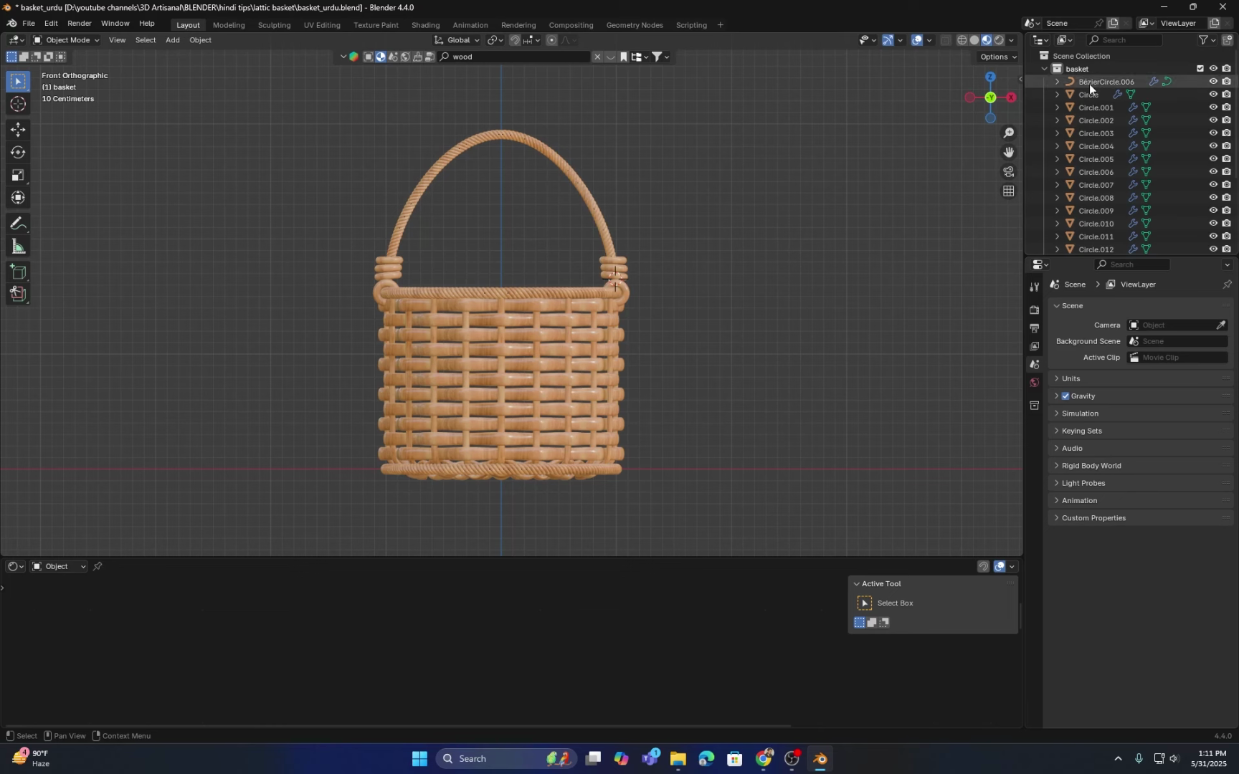
Step: Copy all the basket objects and enlarge the outliner area to show the full object list
{"action": "scroll", "coordinate": [1091, 147], "scroll_direction": "down", "scroll_amount": 4}
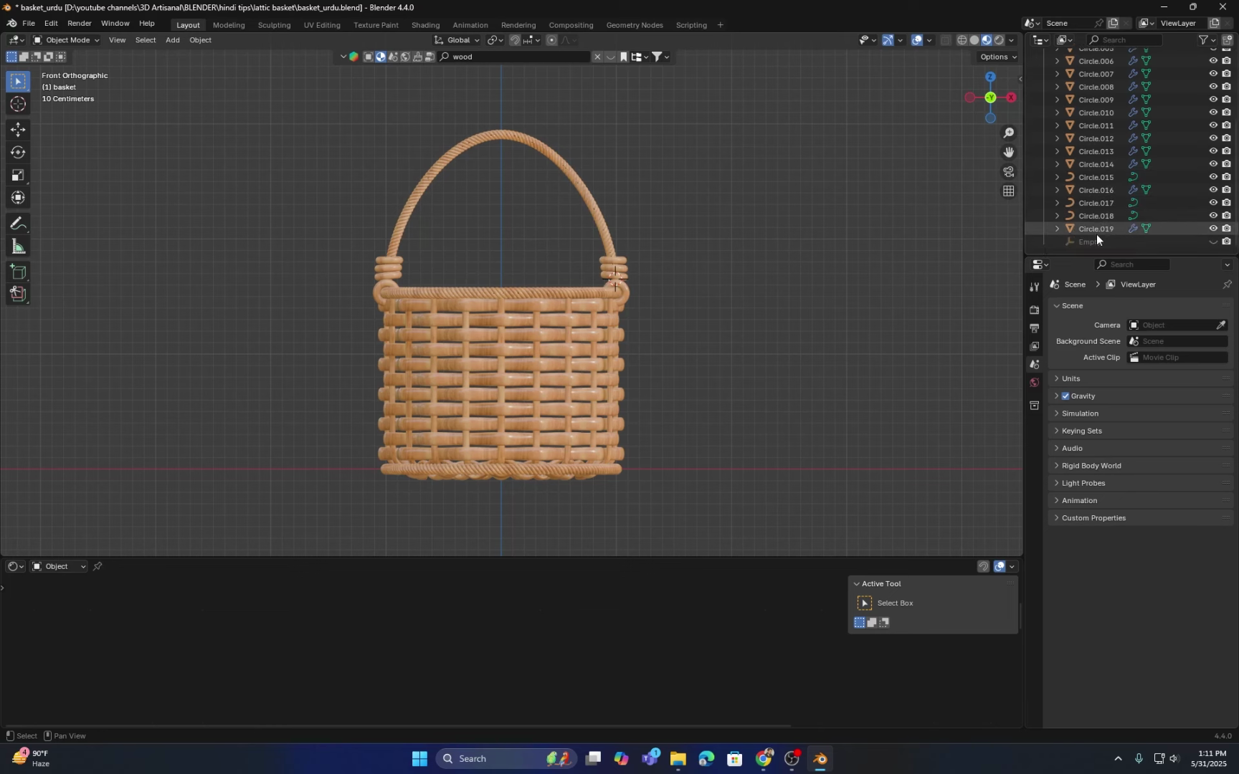
{"action": "key", "text": "a"}
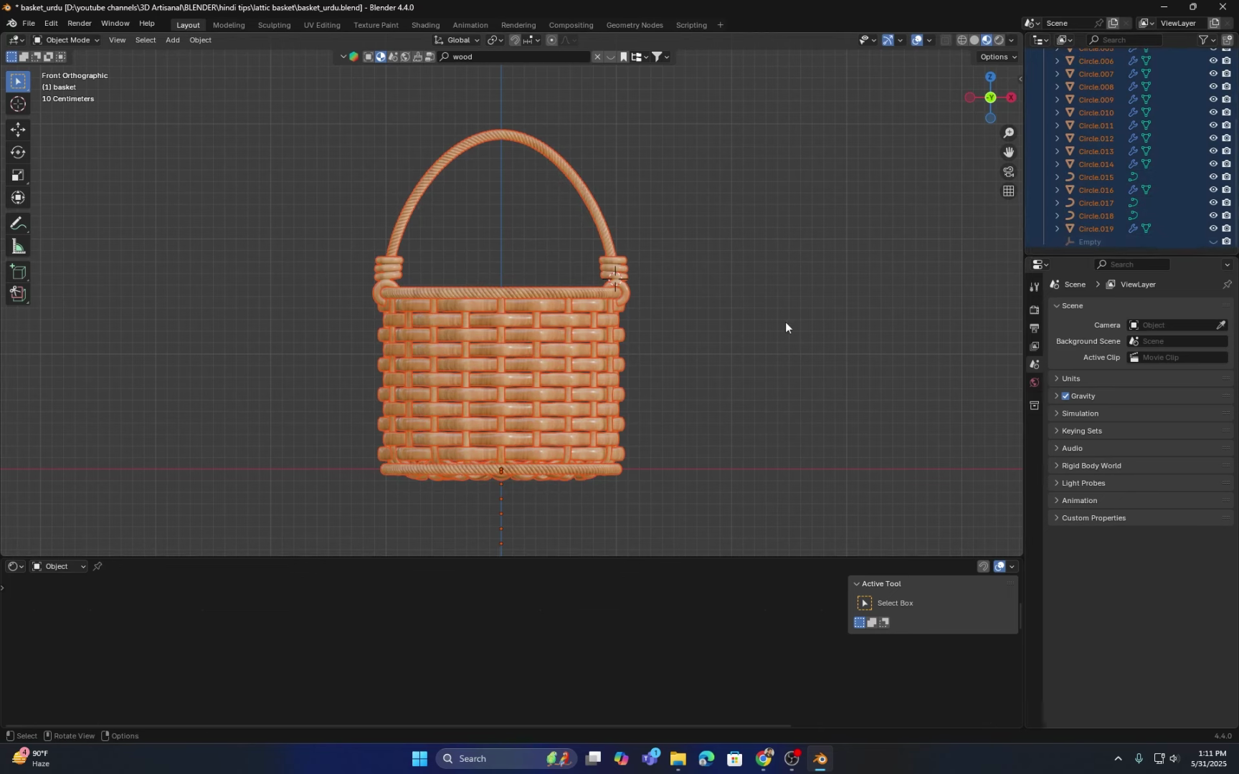
{"action": "key", "text": "ctrl+c"}
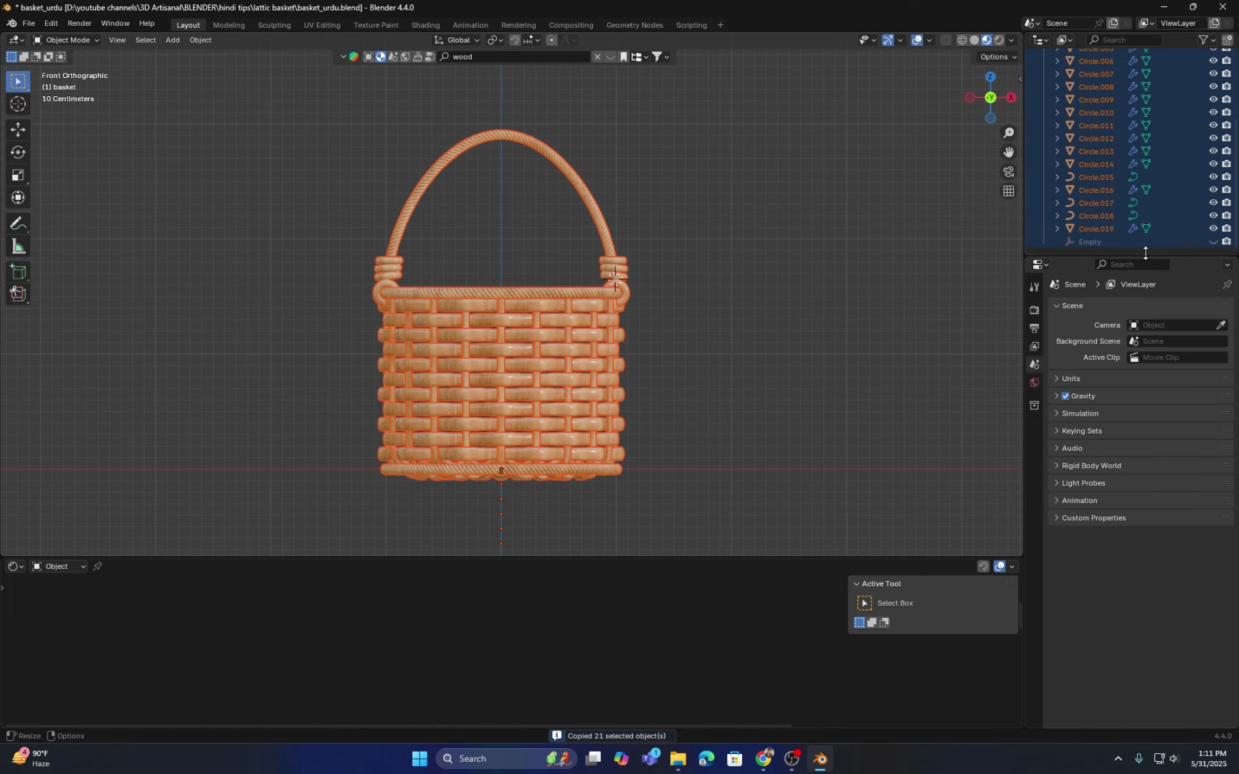
{"action": "left_click_drag", "start_coordinate": [1119, 255], "coordinate": [1119, 344]}
{"action": "scroll", "coordinate": [398, 93], "scroll_direction": "up", "scroll_amount": 2, "text": "shift"}
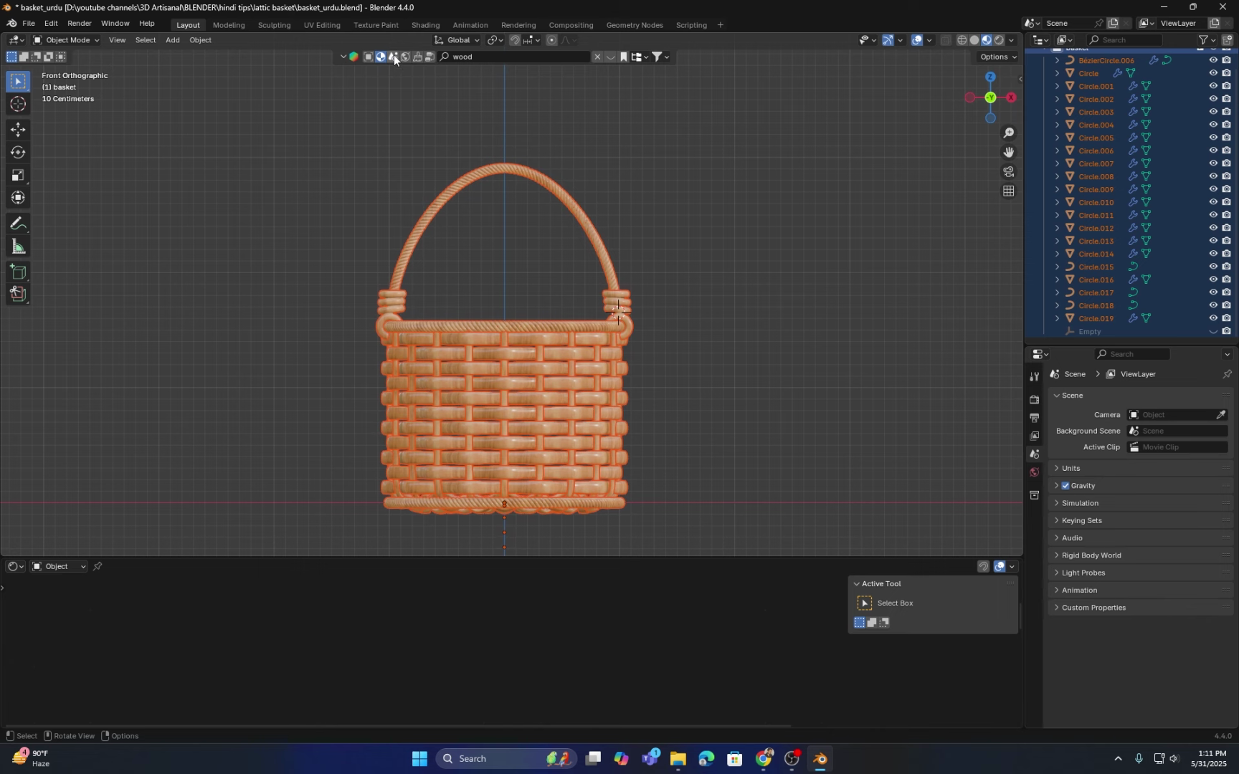
Step: Switch the asset library search to scenes and search for lighting
{"action": "left_click", "coordinate": [393, 58]}
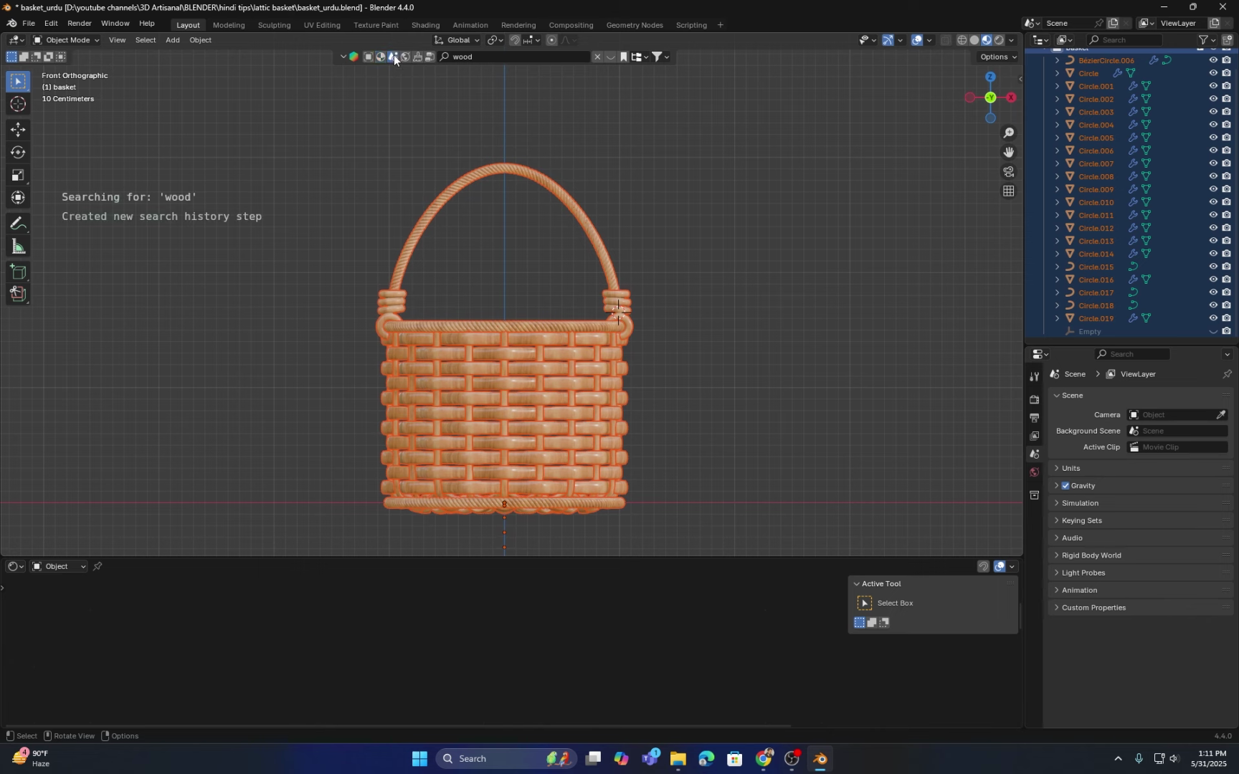
{"action": "left_click", "coordinate": [512, 61]}
{"action": "key", "text": "ctrl+BackSpace"}
{"action": "type", "text": "ting"}
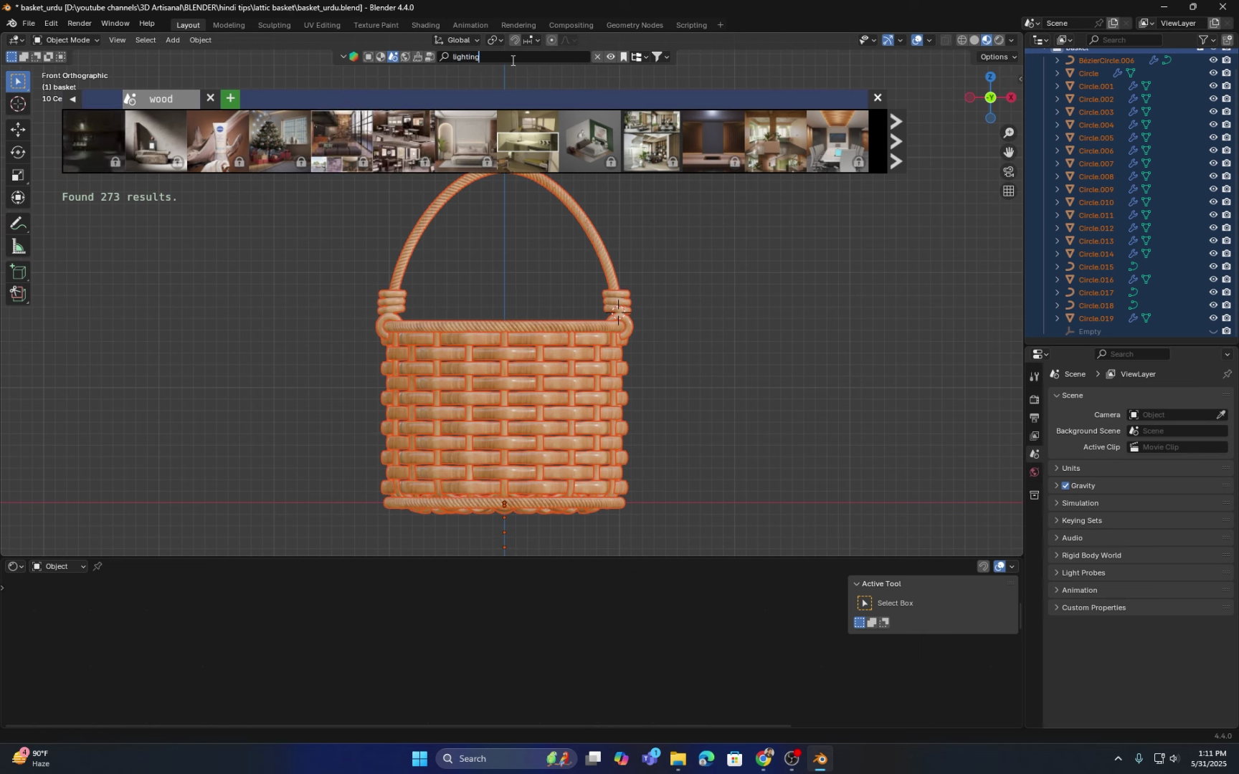
{"action": "key", "text": "Return"}
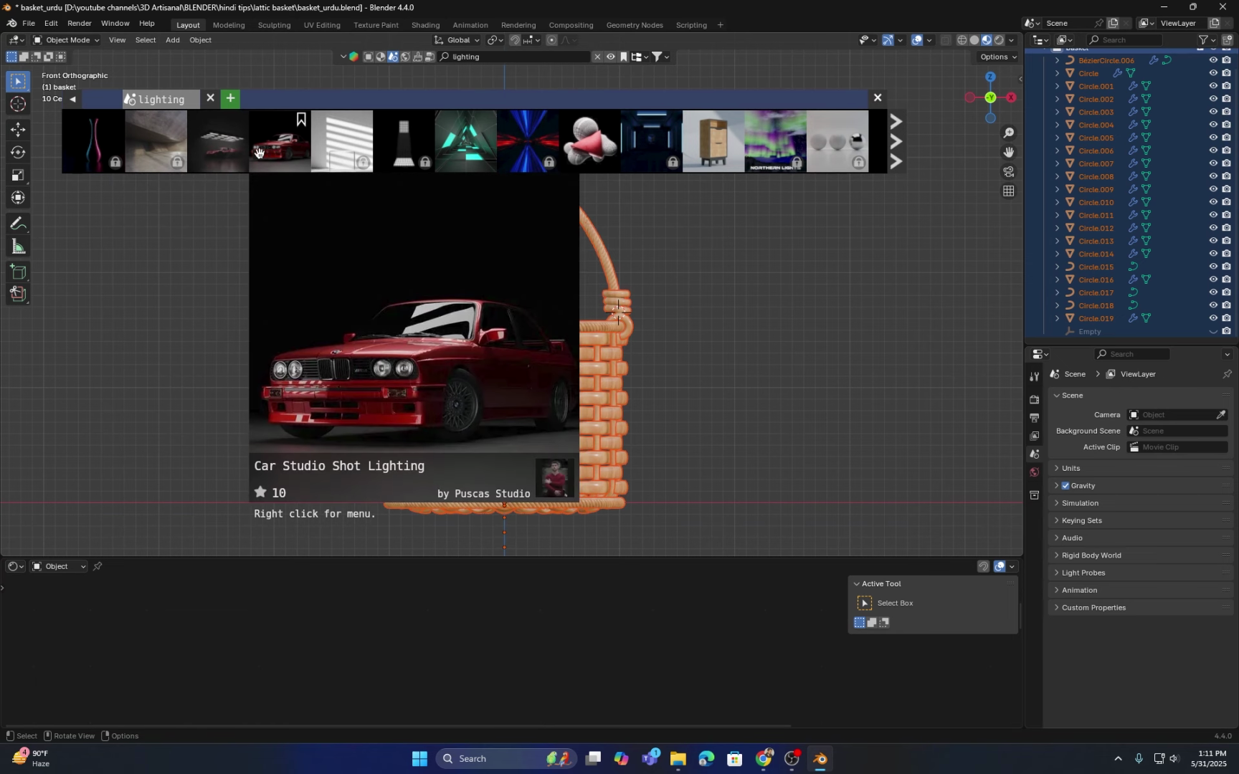
Step: Browse the scene results and append the Cosmetic Studio light scene, with switching to the scene after download enabled
{"action": "left_click", "coordinate": [899, 141]}
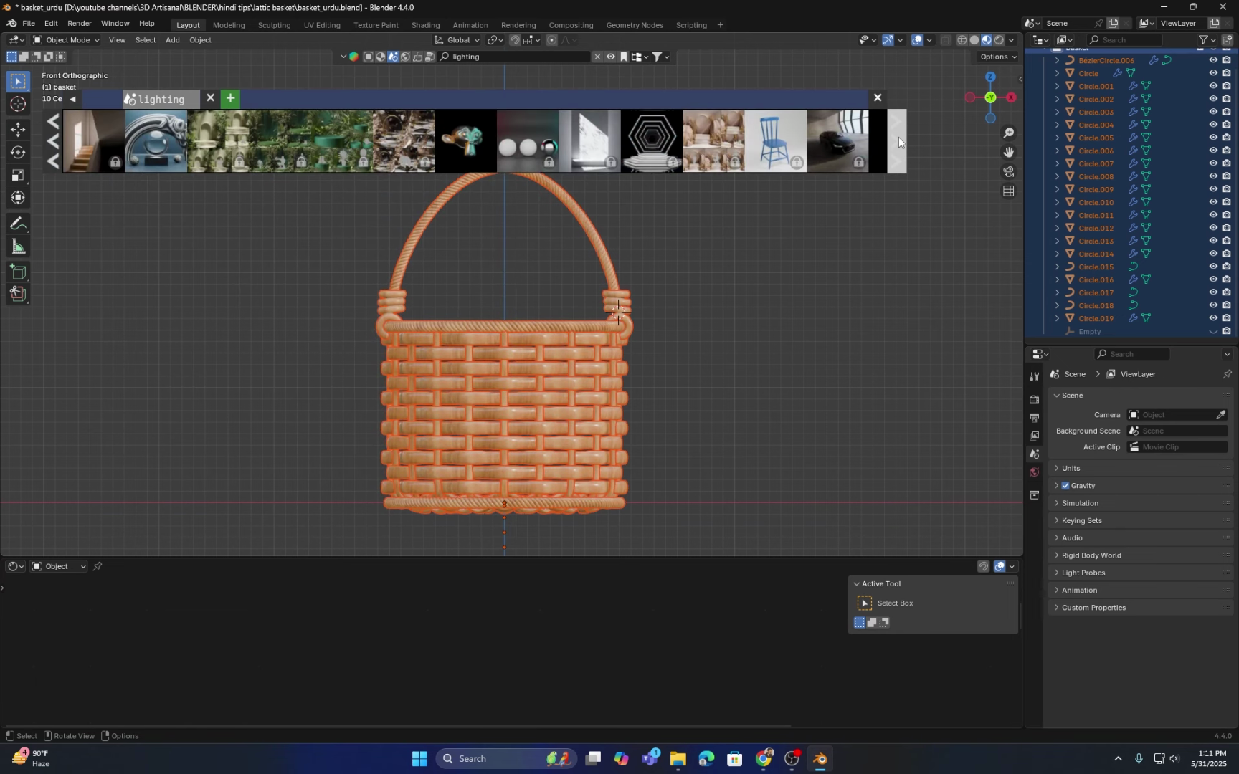
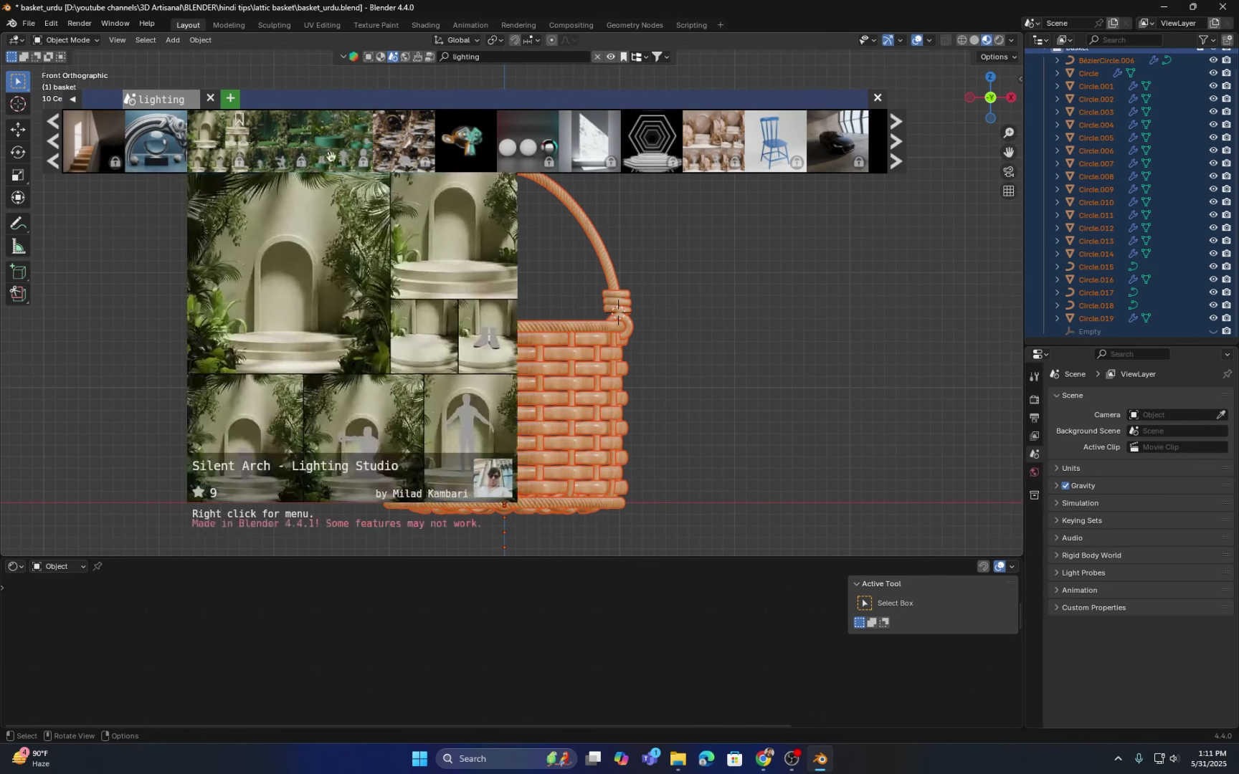
{"action": "left_click", "coordinate": [894, 147]}
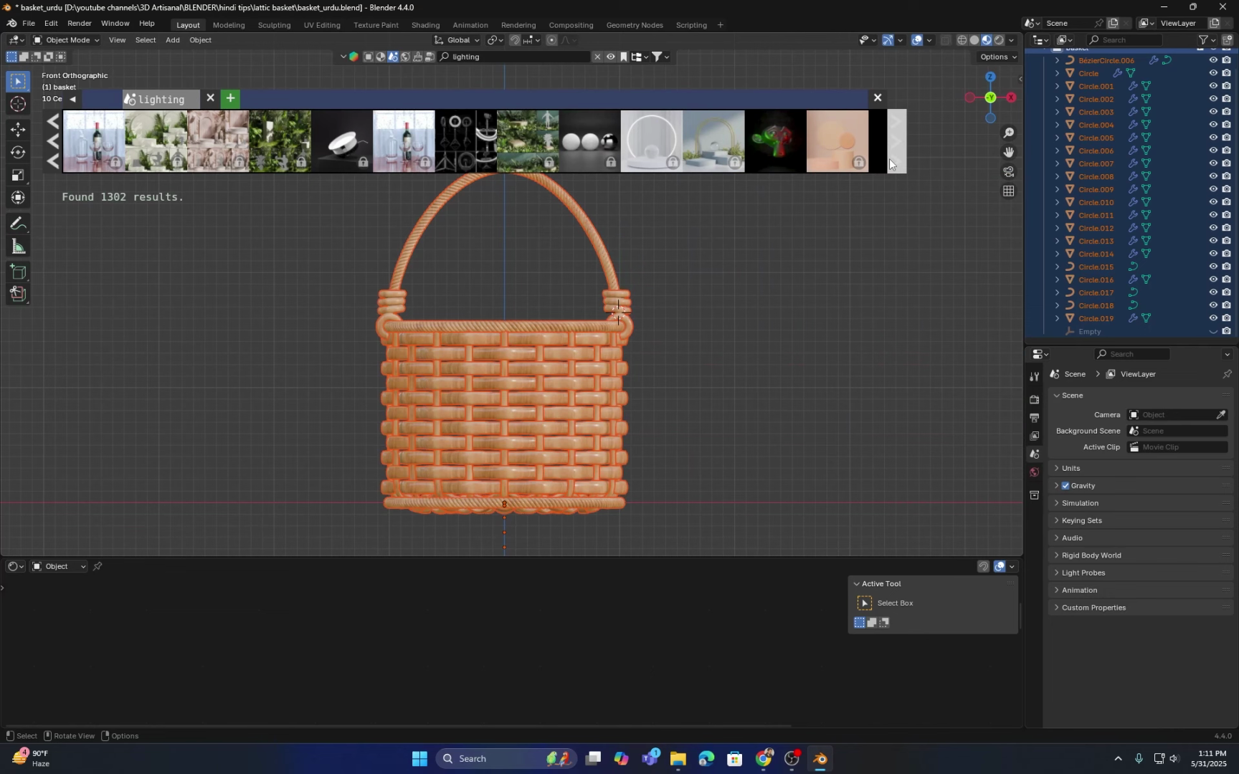
{"action": "left_click", "coordinate": [891, 162]}
{"action": "mouse_move", "coordinate": [93, 140]}
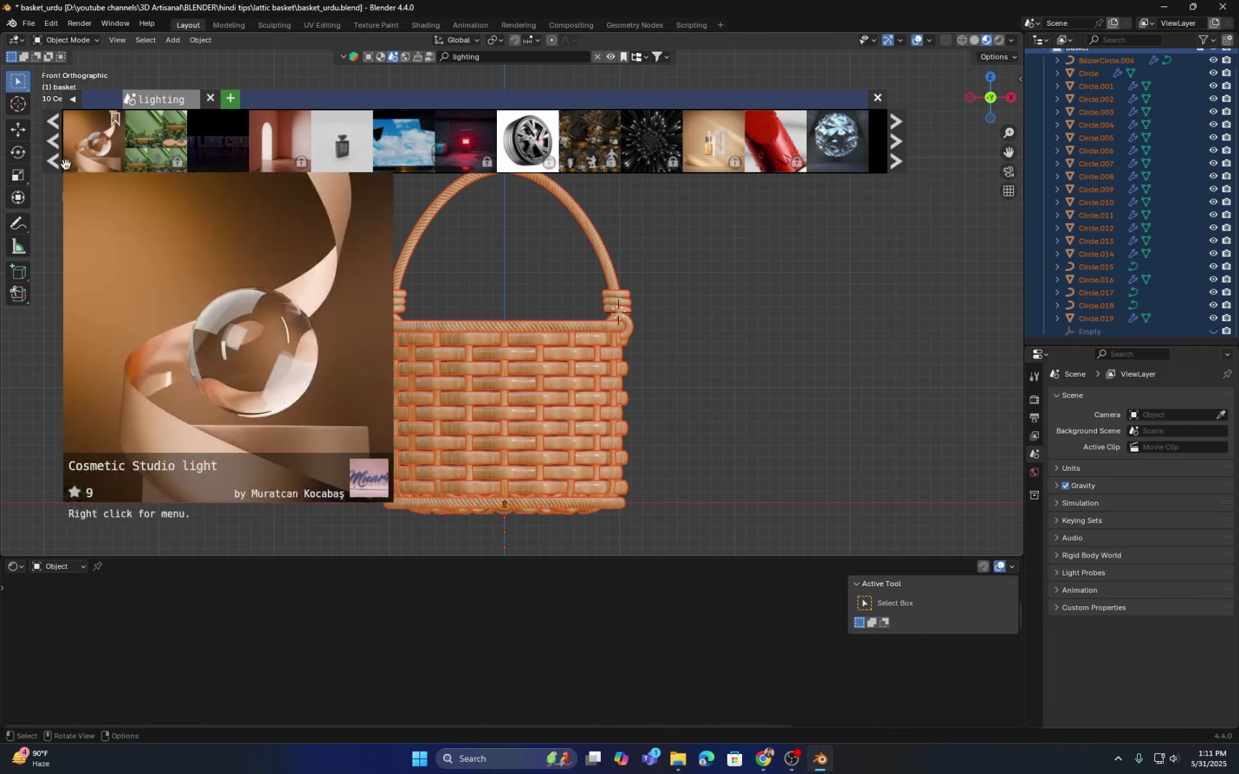
{"action": "left_click", "coordinate": [101, 147]}
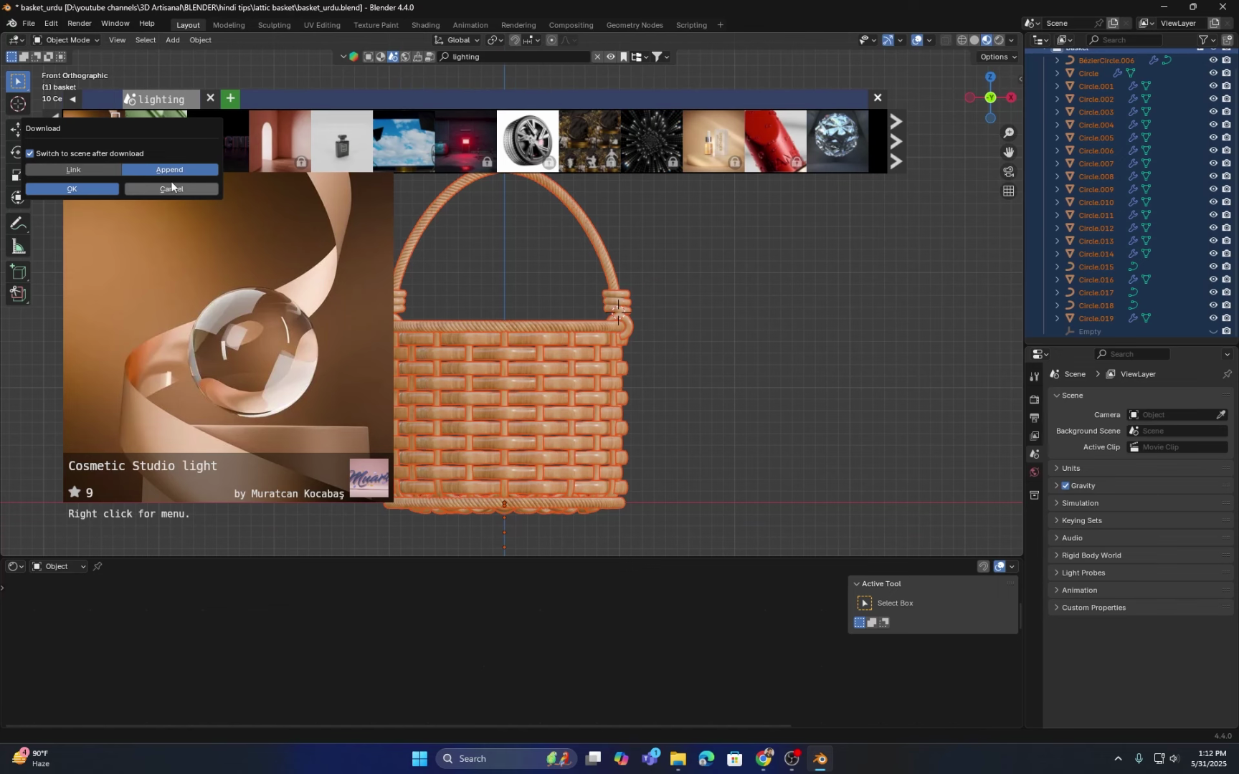
{"action": "left_click", "coordinate": [94, 190]}
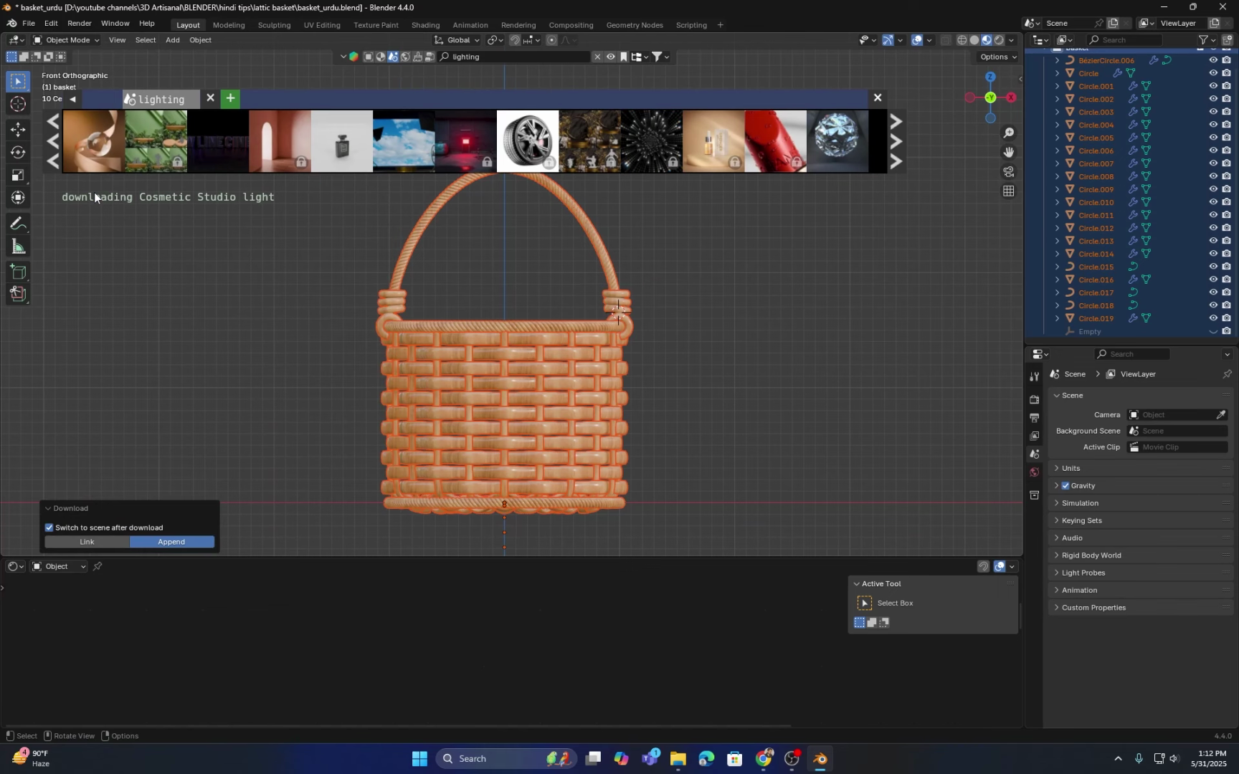
Step: Delete the glass sphere on the pedestal and the curved ribbon around it from the studio scene
{"action": "middle_click_drag", "start_coordinate": [606, 383], "coordinate": [547, 327]}
{"action": "scroll", "coordinate": [543, 330], "scroll_direction": "up", "scroll_amount": 8}
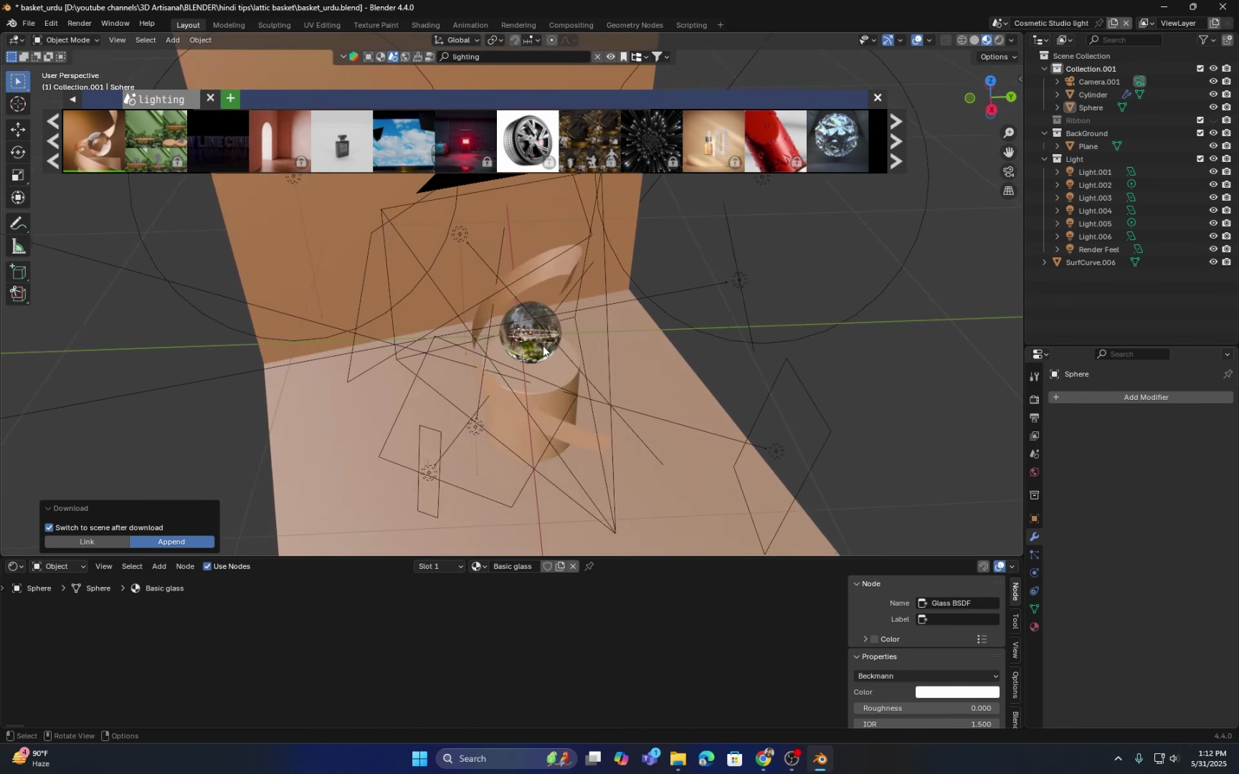
{"action": "left_click", "coordinate": [528, 263]}
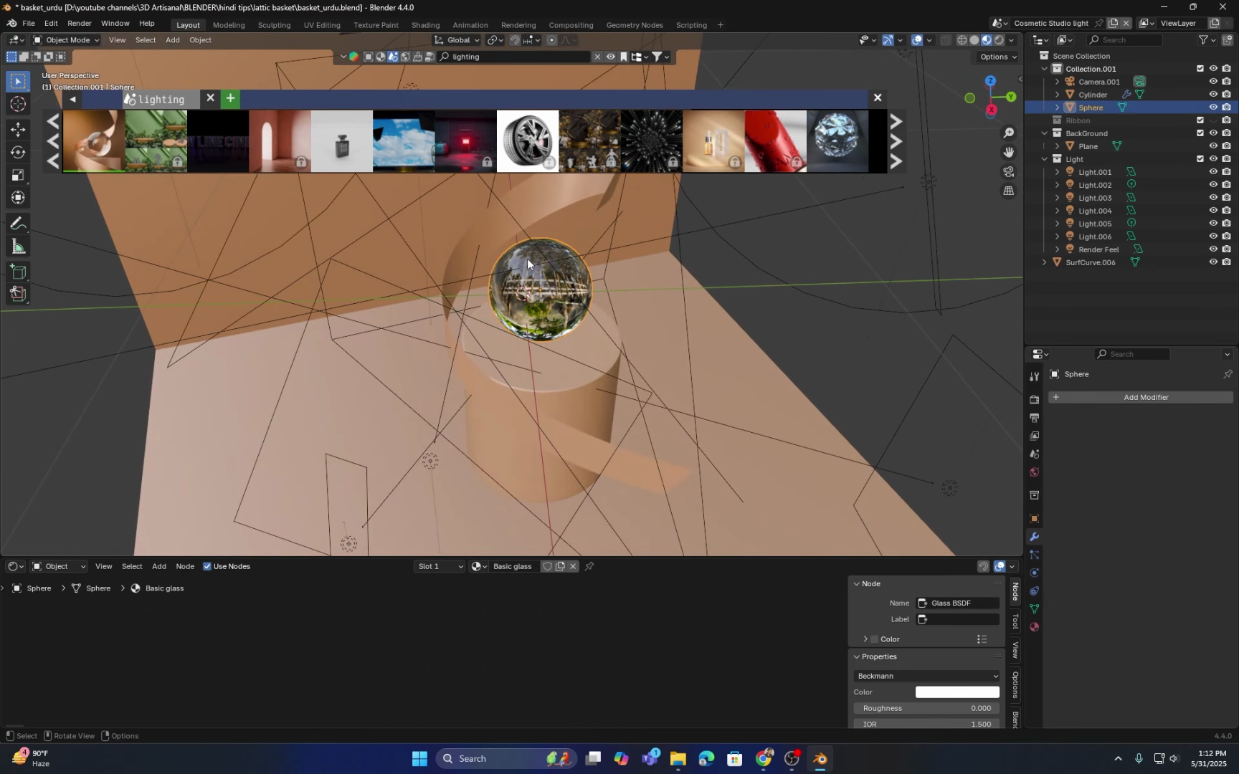
{"action": "key", "text": "x"}
{"action": "left_click", "coordinate": [528, 259]}
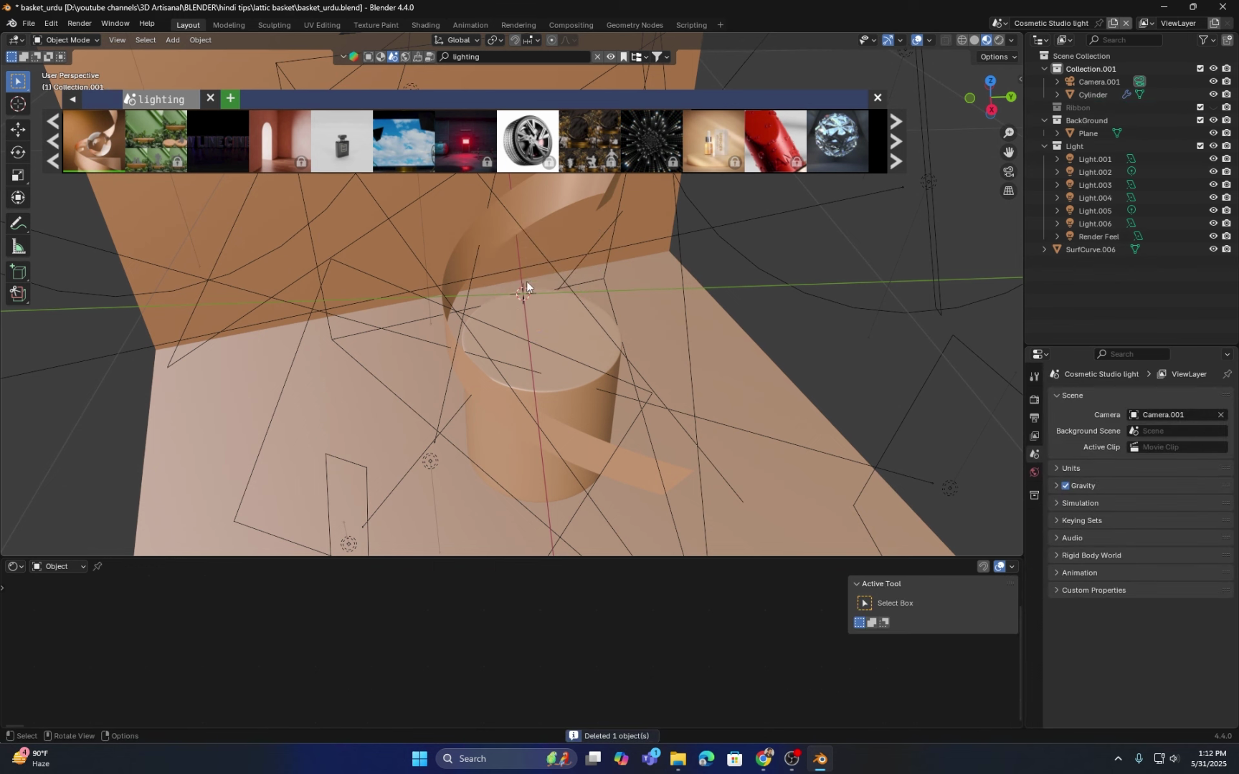
{"action": "scroll", "coordinate": [532, 302], "scroll_direction": "down", "scroll_amount": 2}
{"action": "middle_click_drag", "start_coordinate": [531, 301], "coordinate": [532, 206]}
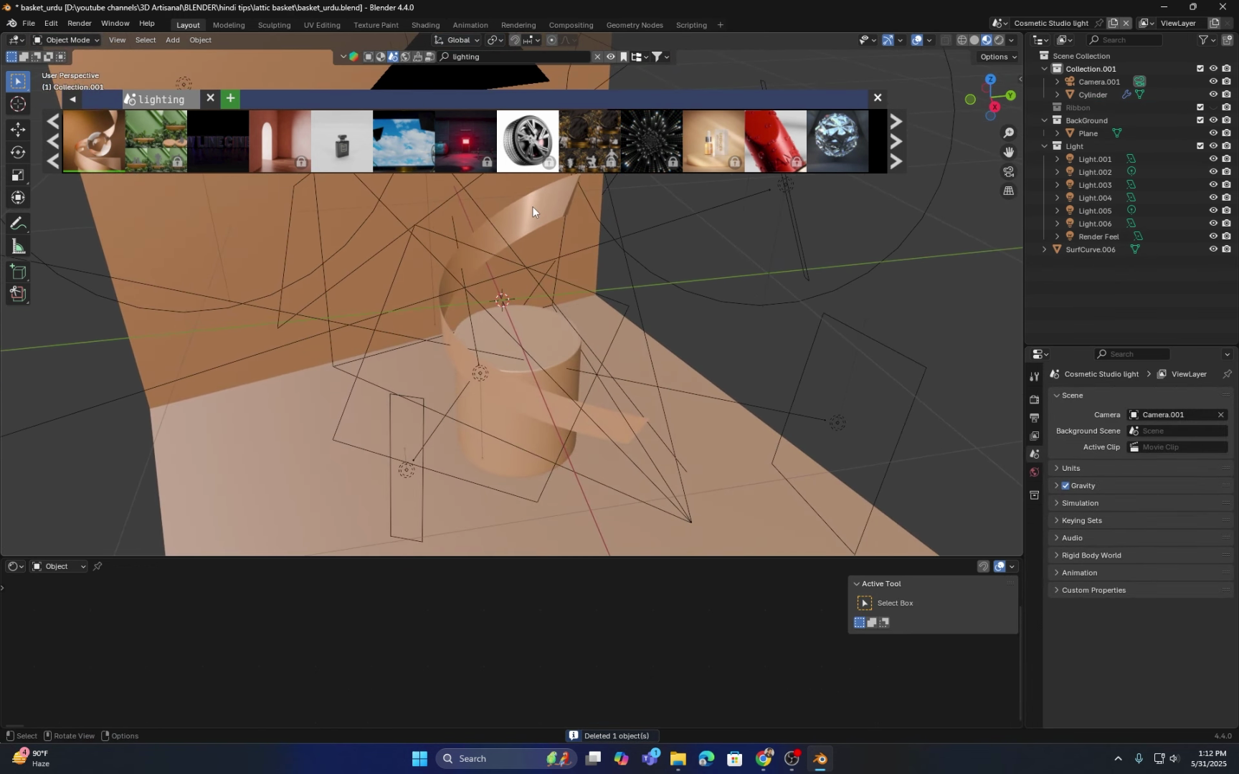
{"action": "left_click", "coordinate": [532, 206]}
{"action": "key", "text": "x"}
{"action": "left_click", "coordinate": [532, 208]}
Step: Select the pedestal cylinder, close the asset results bar and paste the copied basket objects into the studio scene
{"action": "middle_click_drag", "start_coordinate": [625, 326], "coordinate": [591, 304]}
{"action": "left_click", "coordinate": [606, 395]}
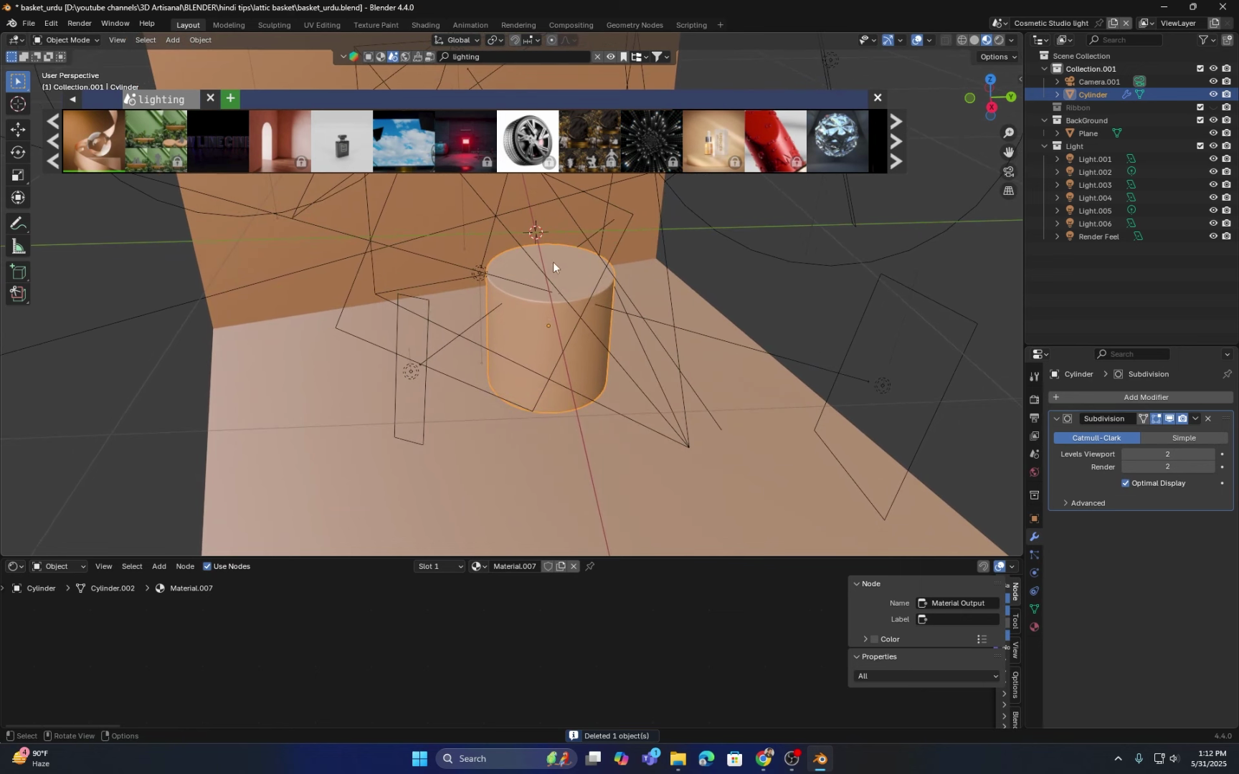
{"action": "middle_click_drag", "start_coordinate": [569, 349], "coordinate": [569, 316]}
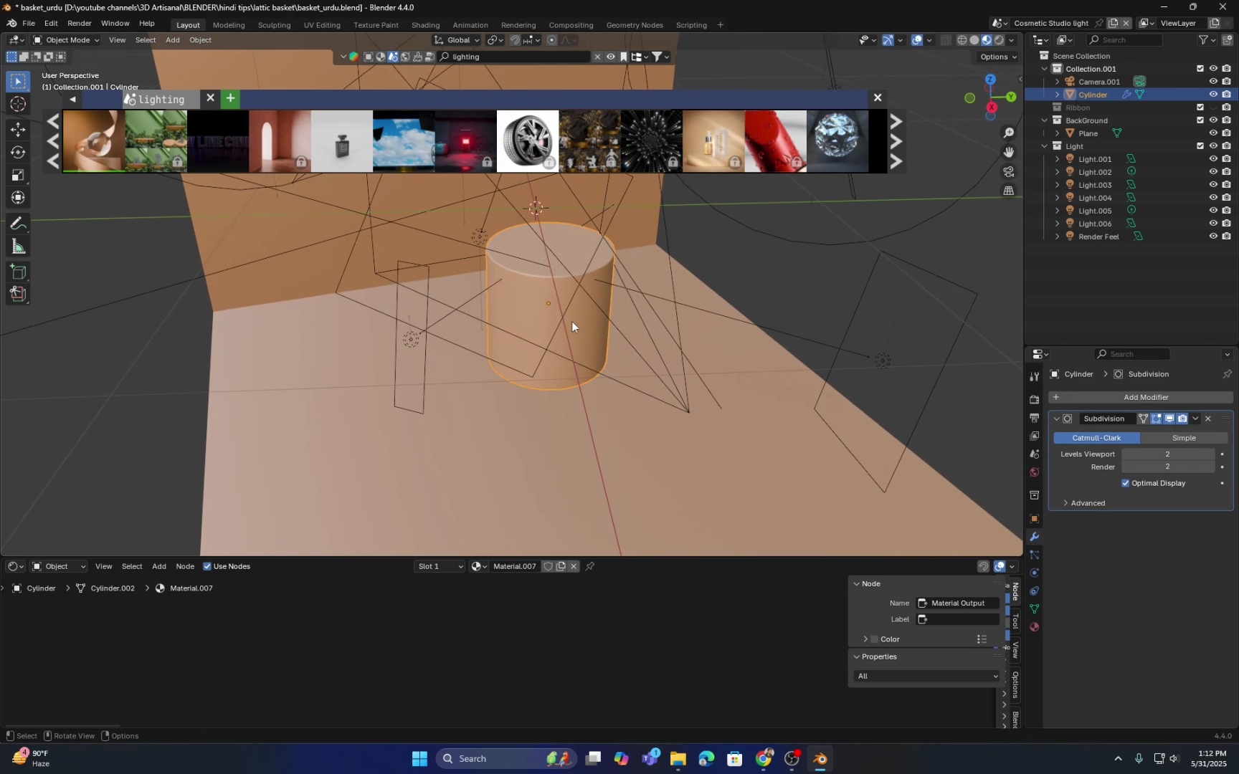
{"action": "left_click", "coordinate": [877, 97]}
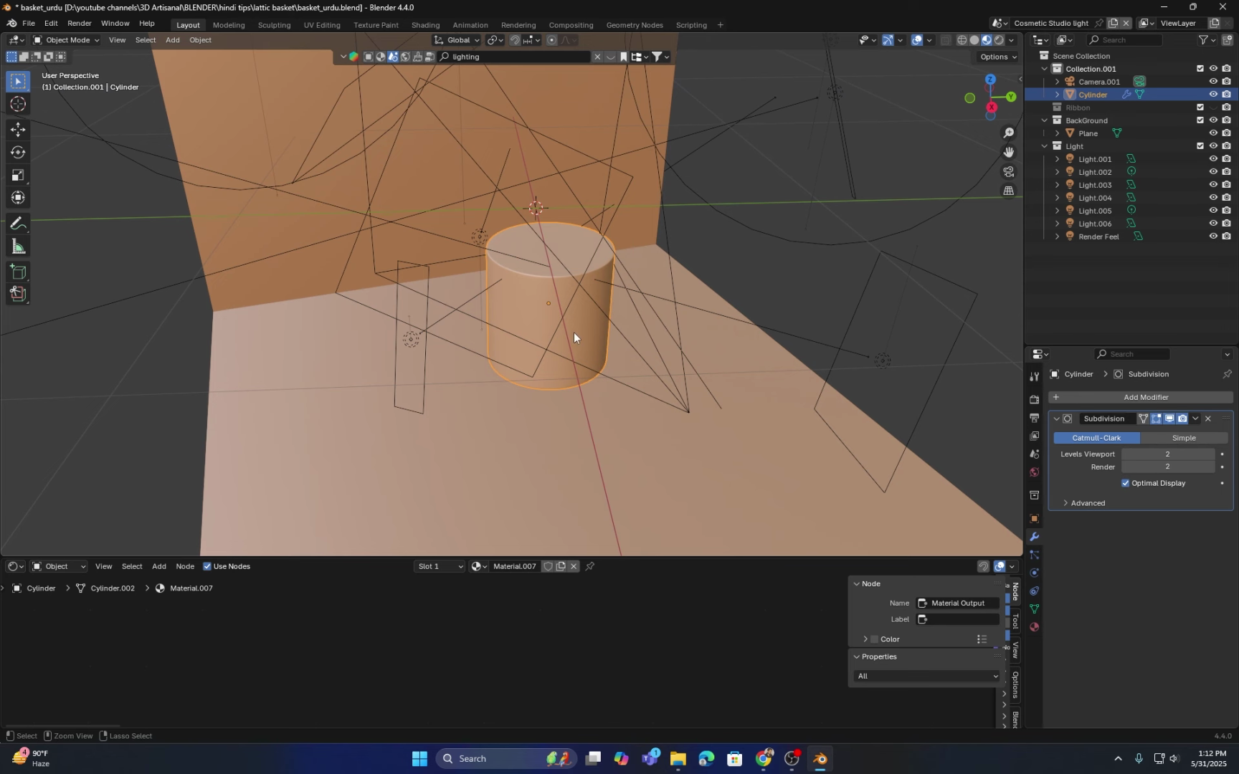
{"action": "key", "text": "ctrl+v"}
Step: Scale the pasted basket objects down uniformly to about 0.189 to suit the studio scene
{"action": "scroll", "coordinate": [575, 332], "scroll_direction": "down", "scroll_amount": 4}
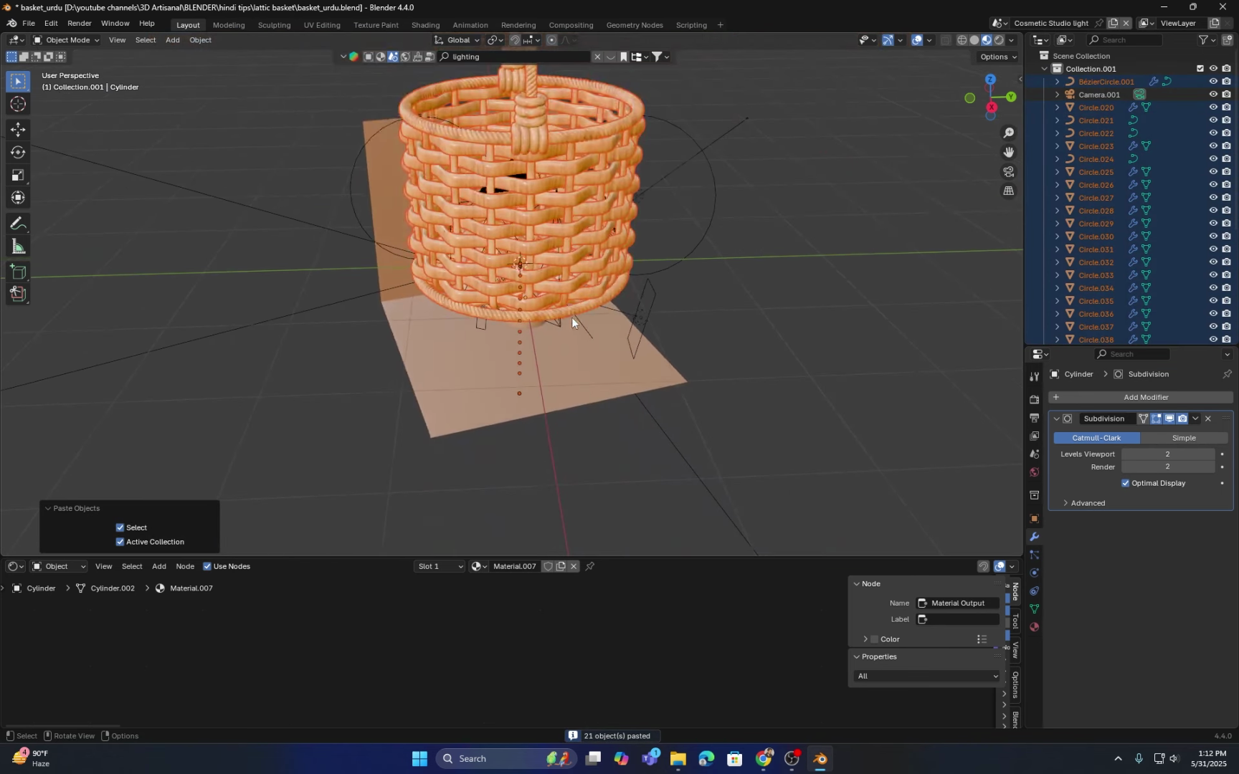
{"action": "middle_click_drag", "start_coordinate": [572, 322], "coordinate": [577, 136]}
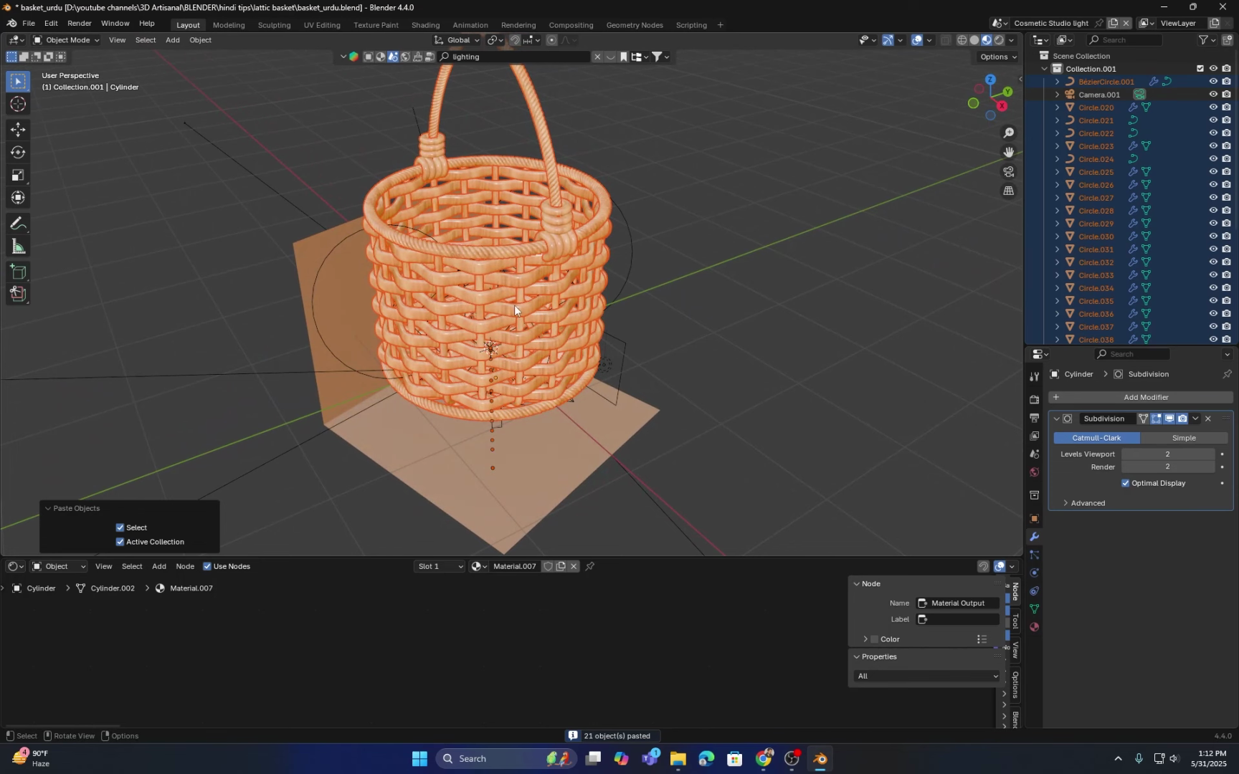
{"action": "middle_click_drag", "start_coordinate": [517, 365], "coordinate": [490, 366]}
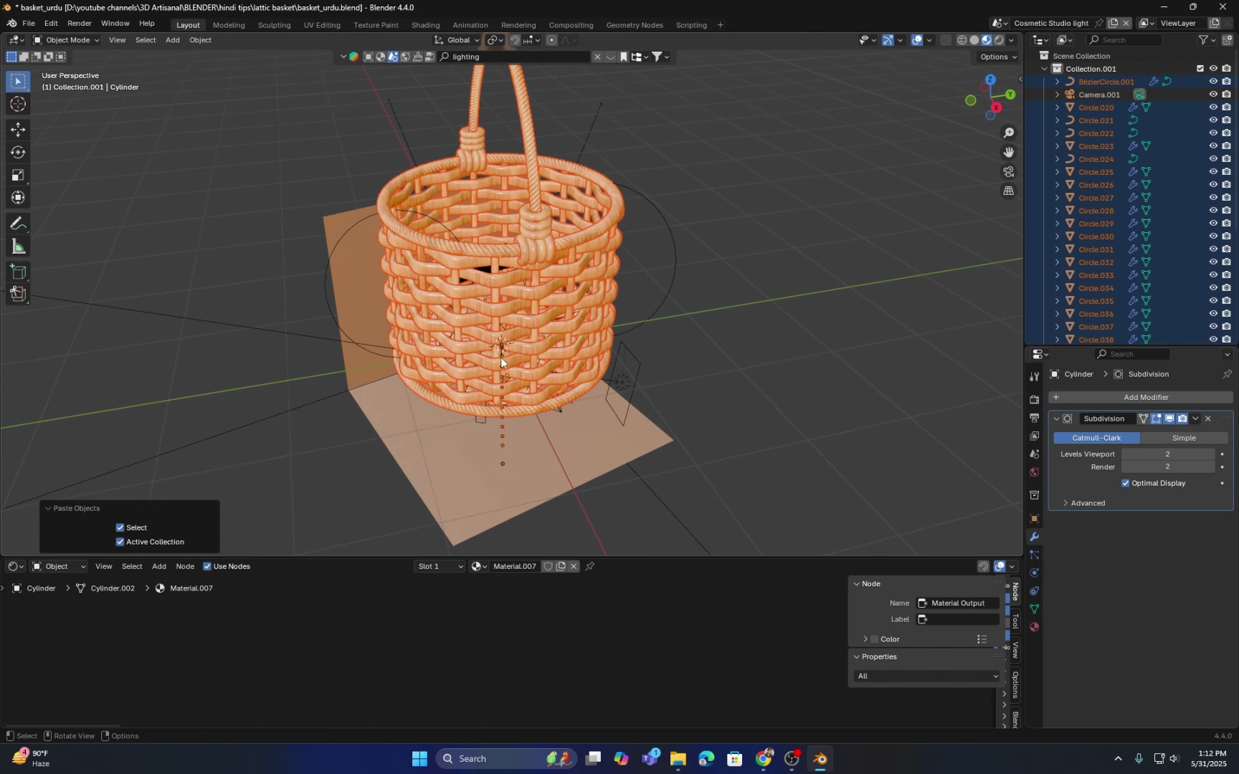
{"action": "key", "text": "s"}
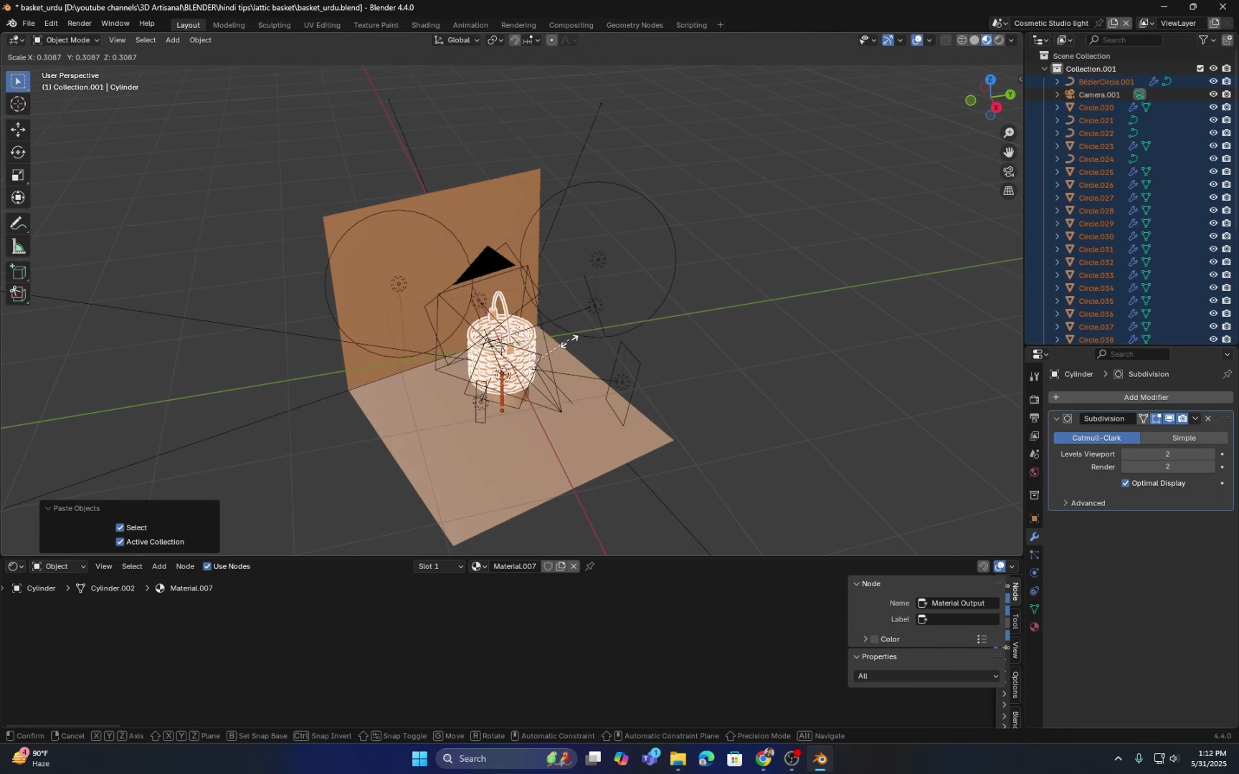
{"action": "left_click", "coordinate": [543, 360]}
Step: Collapse the scene's main object collection in the outliner and delete the pedestal cylinder overlapping the basket
{"action": "scroll", "coordinate": [537, 394], "scroll_direction": "up", "scroll_amount": 4}
{"action": "middle_click_drag", "start_coordinate": [532, 426], "coordinate": [567, 308], "text": "shift"}
{"action": "middle_click_drag", "start_coordinate": [566, 308], "coordinate": [541, 241]}
{"action": "key", "text": "KP_3"}
{"action": "middle_click_drag", "start_coordinate": [562, 374], "coordinate": [581, 260], "text": "shift"}
{"action": "scroll", "coordinate": [1075, 133], "scroll_direction": "down", "scroll_amount": 2}
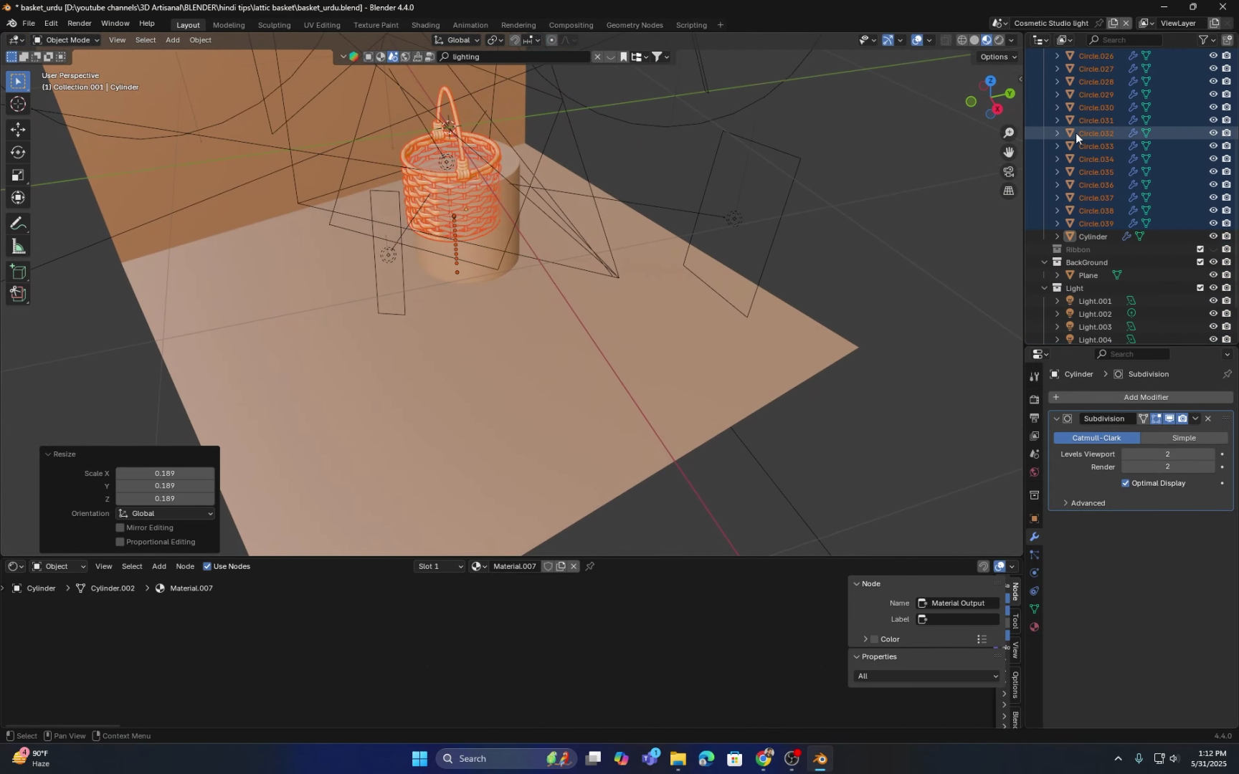
{"action": "scroll", "coordinate": [1080, 117], "scroll_direction": "up", "scroll_amount": 2}
{"action": "left_click", "coordinate": [1044, 68]}
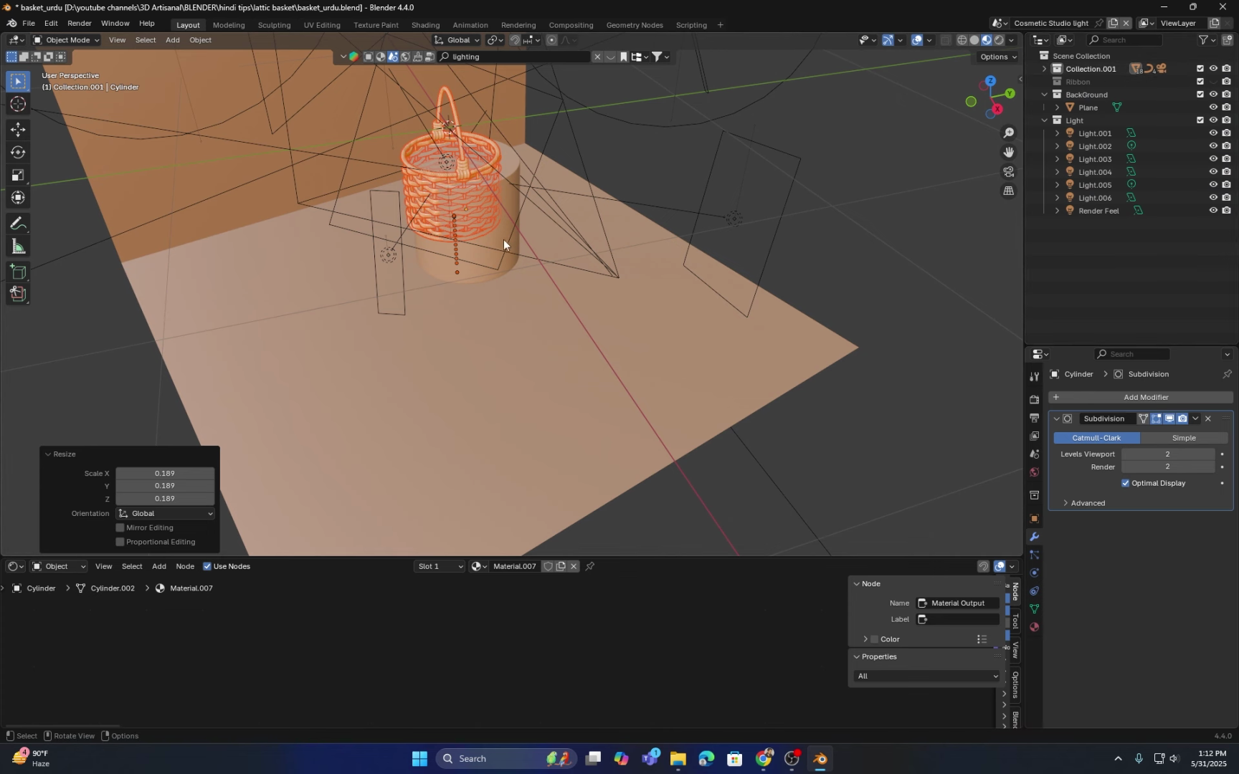
{"action": "left_click", "coordinate": [468, 281]}
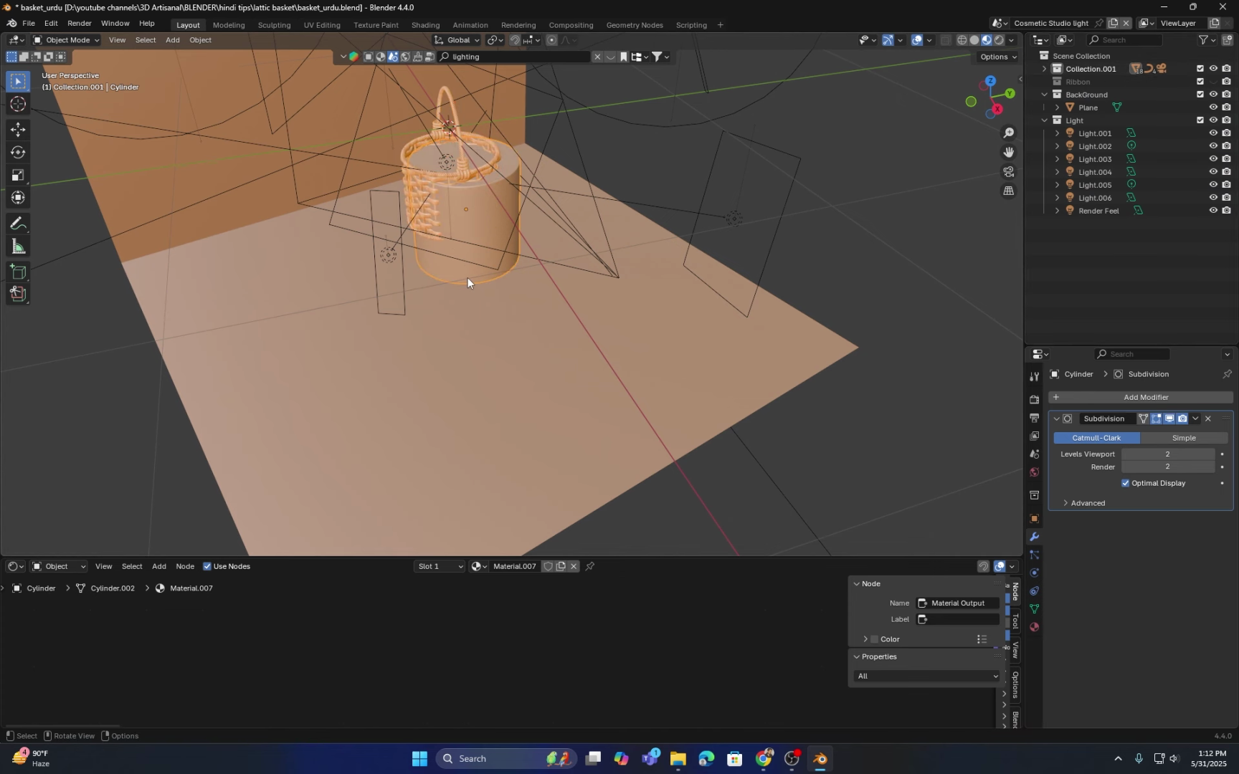
{"action": "key", "text": "x"}
{"action": "left_click", "coordinate": [468, 279]}
Step: Select all basket objects and move them down about 40.3 cm along the Z axis towards the studio floor
{"action": "middle_click_drag", "start_coordinate": [467, 280], "coordinate": [512, 217]}
{"action": "scroll", "coordinate": [503, 335], "scroll_direction": "up", "scroll_amount": 3}
{"action": "middle_click_drag", "start_coordinate": [514, 292], "coordinate": [523, 273]}
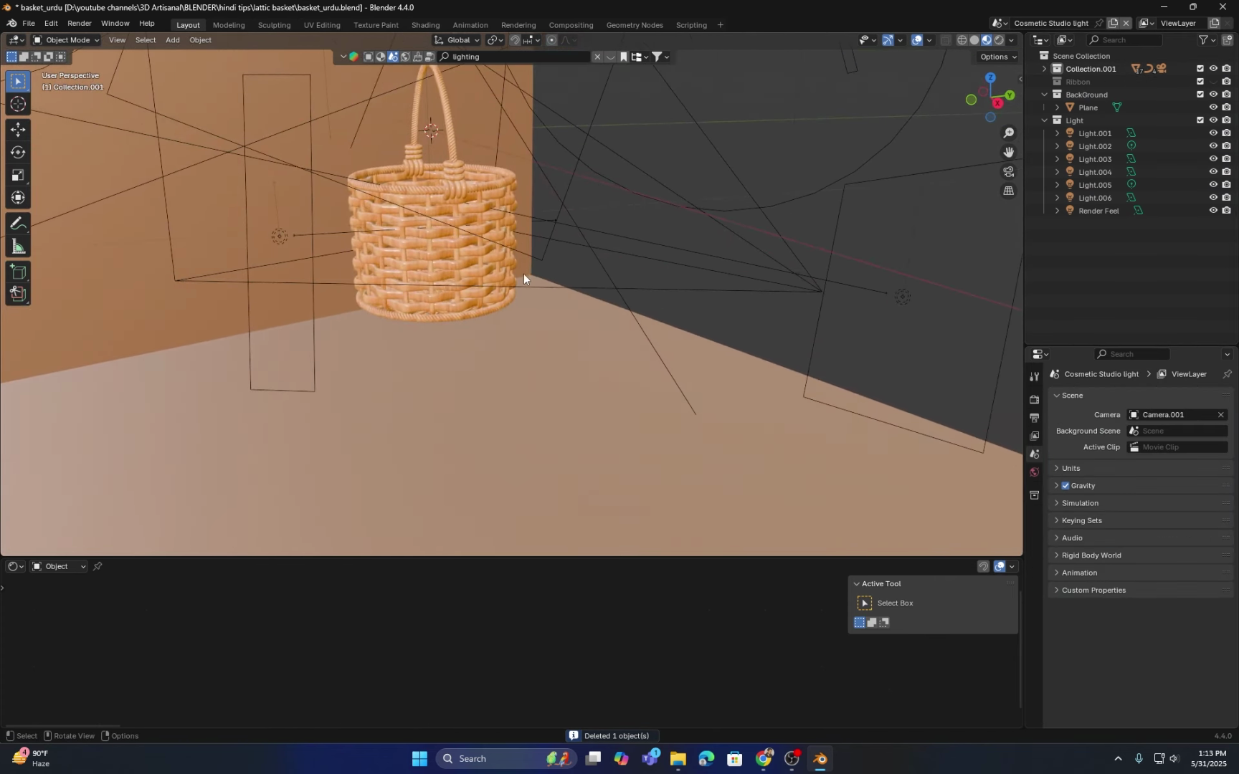
{"action": "left_click", "coordinate": [1045, 69]}
{"action": "scroll", "coordinate": [1080, 97], "scroll_direction": "down", "scroll_amount": 2}
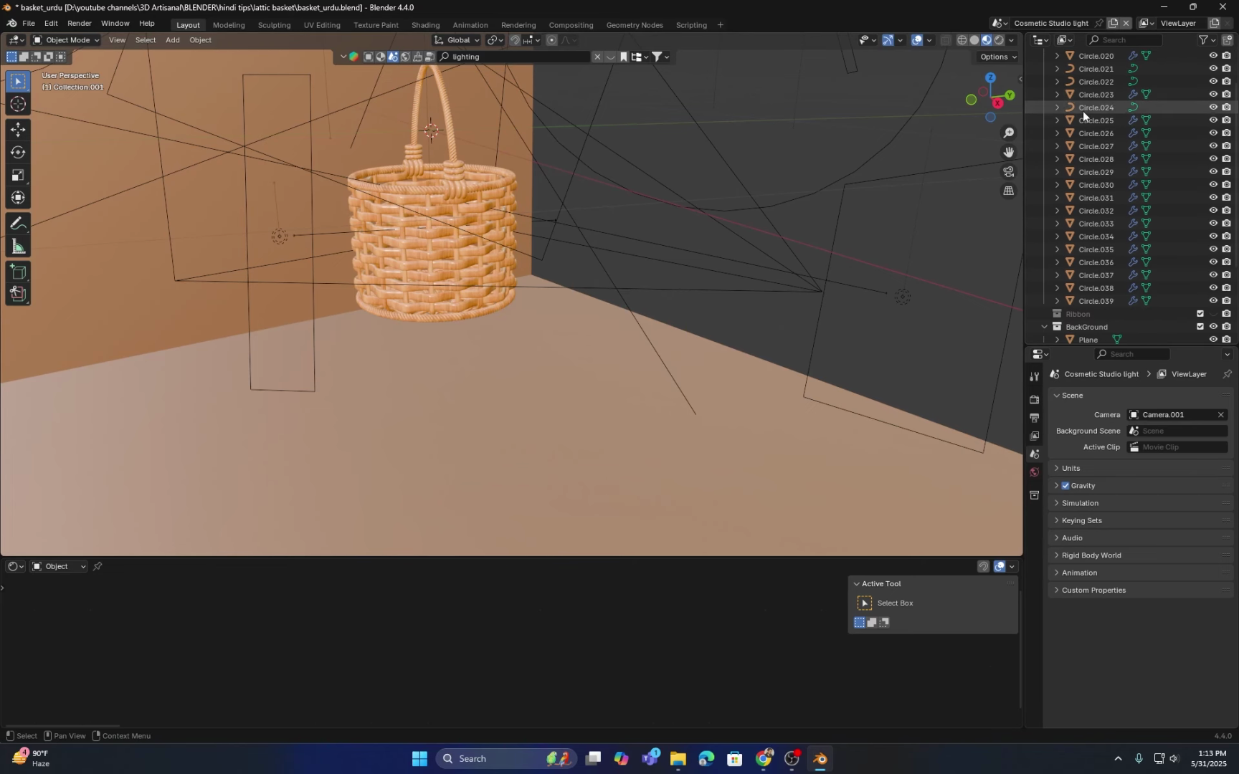
{"action": "left_click", "coordinate": [1075, 297], "text": "shift"}
{"action": "scroll", "coordinate": [492, 235], "scroll_direction": "down", "scroll_amount": 3}
{"action": "middle_click_drag", "start_coordinate": [492, 234], "coordinate": [534, 254]}
{"action": "middle_click_drag", "start_coordinate": [666, 277], "coordinate": [511, 239]}
{"action": "key", "text": "g"}
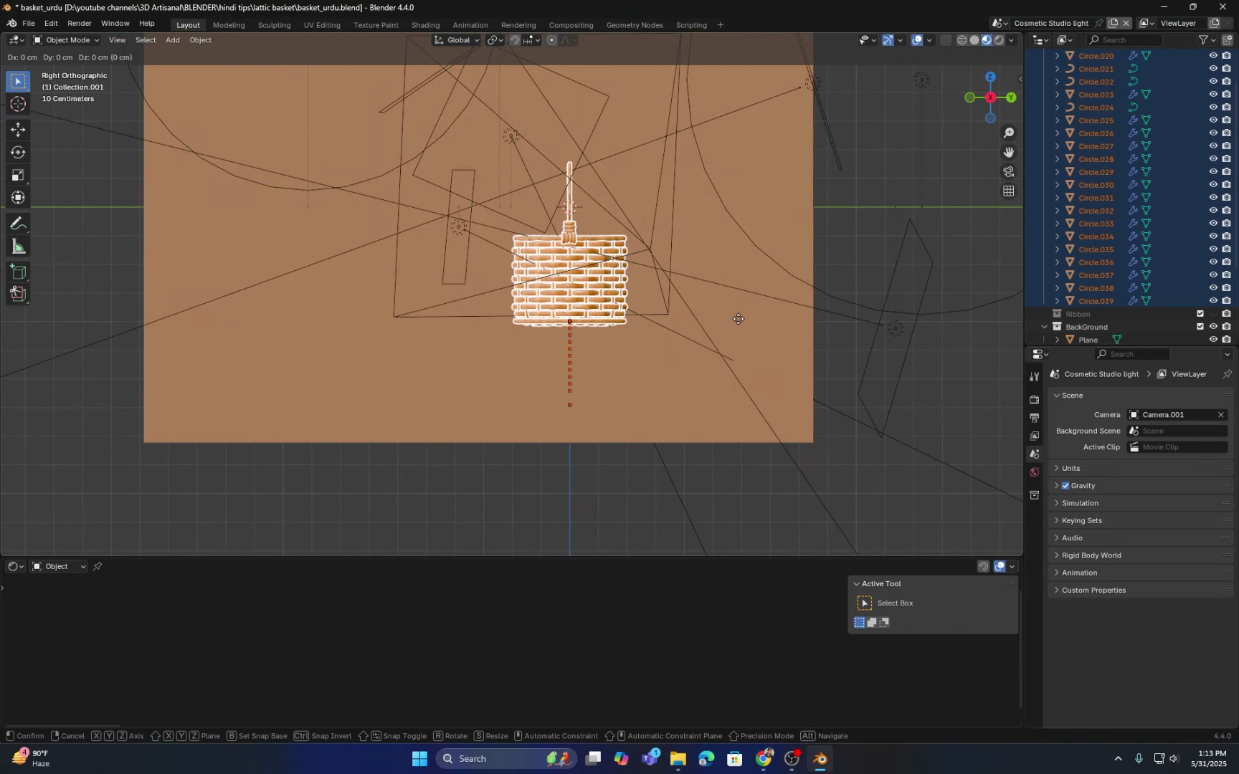
{"action": "key", "text": "z"}
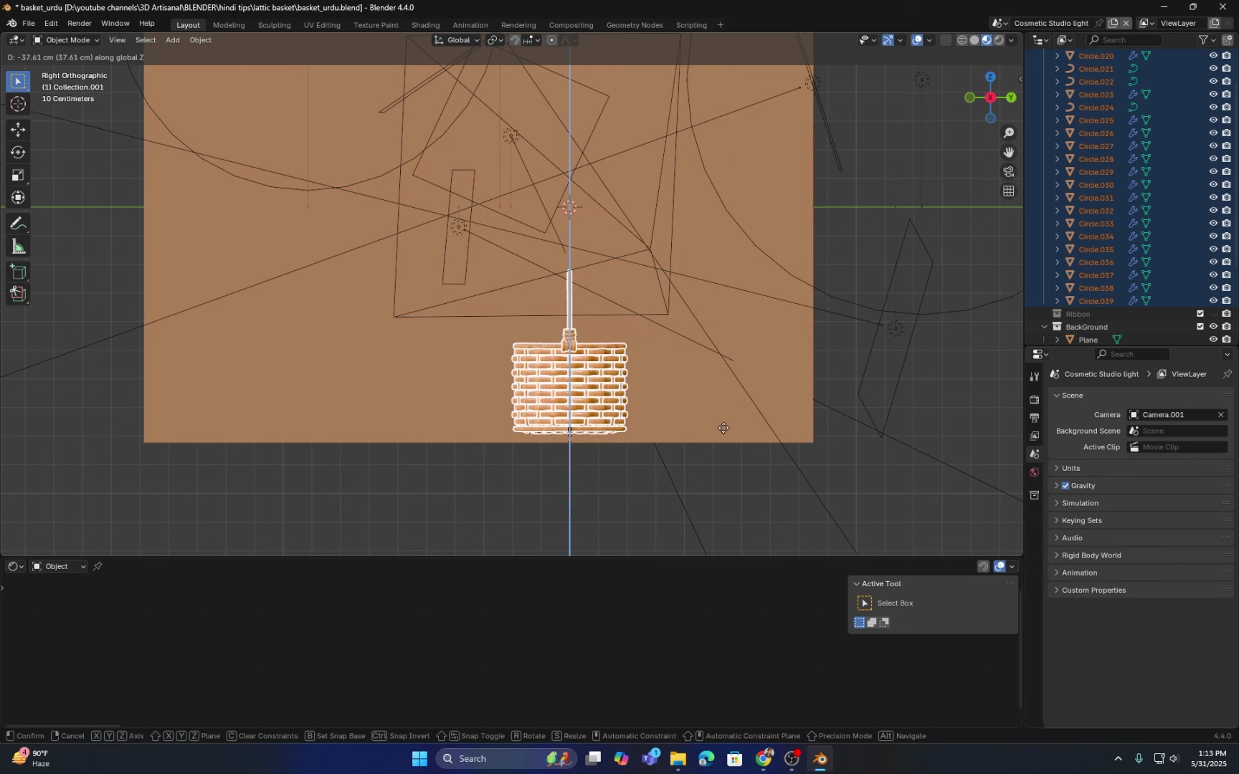
{"action": "left_click", "coordinate": [724, 436]}
Step: Scale the selected basket down uniformly by about 0.78
{"action": "middle_click_drag", "start_coordinate": [705, 417], "coordinate": [645, 431]}
{"action": "scroll", "coordinate": [529, 329], "scroll_direction": "up", "scroll_amount": 5}
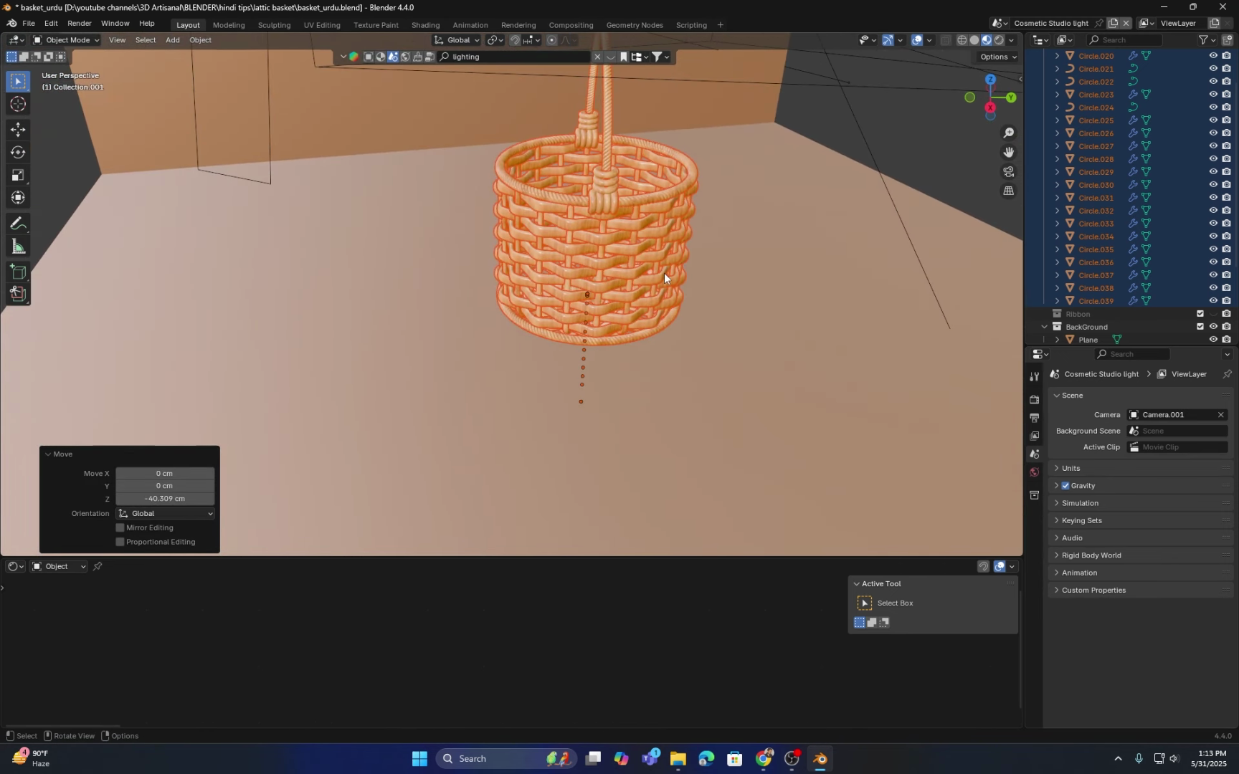
{"action": "key", "text": "s"}
{"action": "left_click", "coordinate": [639, 277]}
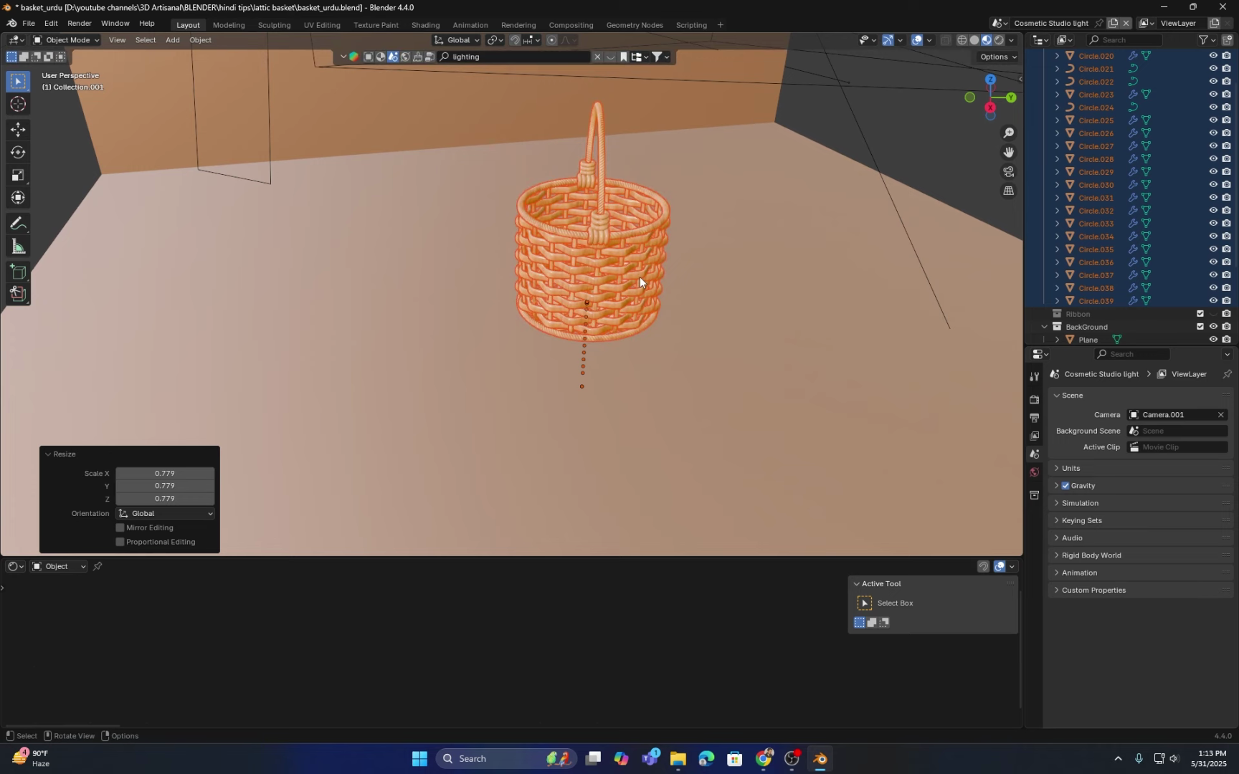
Step: Look through the scene camera to check the basket's framing, then return to a close free view of the basket
{"action": "key", "text": "KP_0"}
{"action": "scroll", "coordinate": [639, 277], "scroll_direction": "down", "scroll_amount": 5}
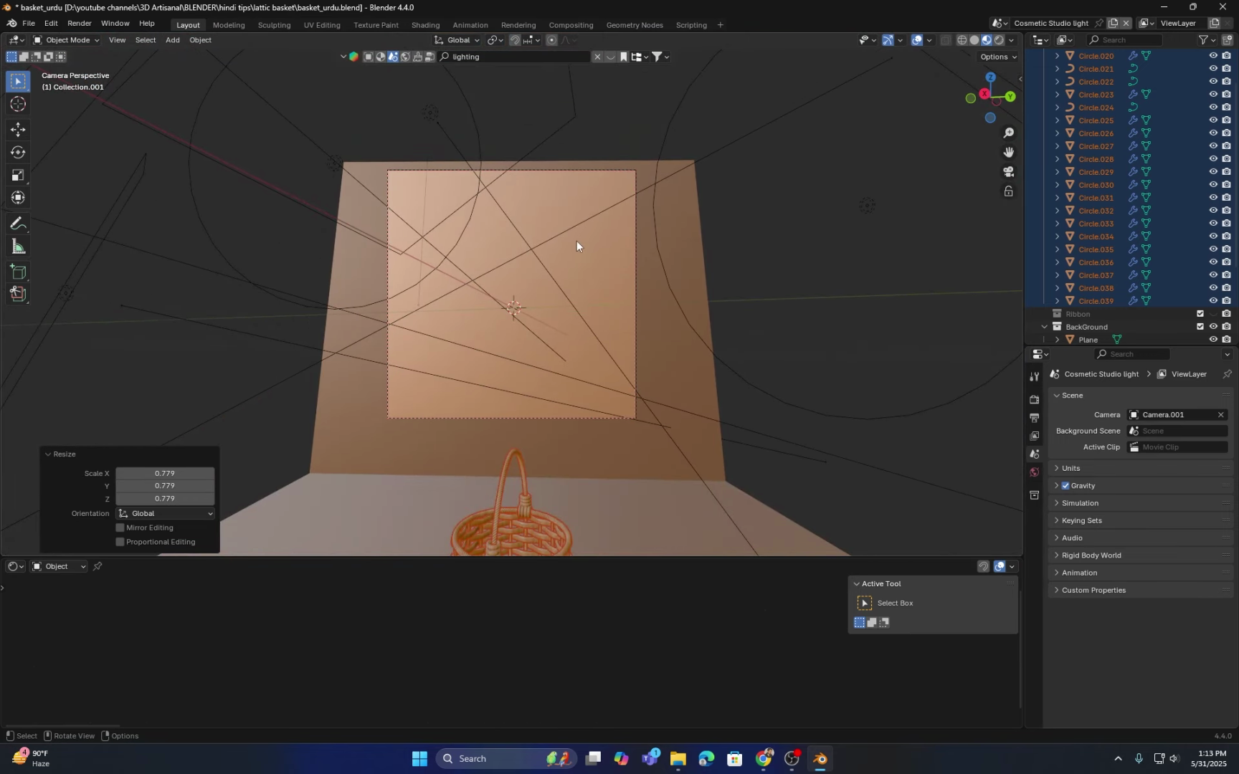
{"action": "scroll", "coordinate": [577, 243], "scroll_direction": "down", "scroll_amount": 1}
{"action": "middle_click_drag", "start_coordinate": [574, 280], "coordinate": [585, 140], "text": "shift"}
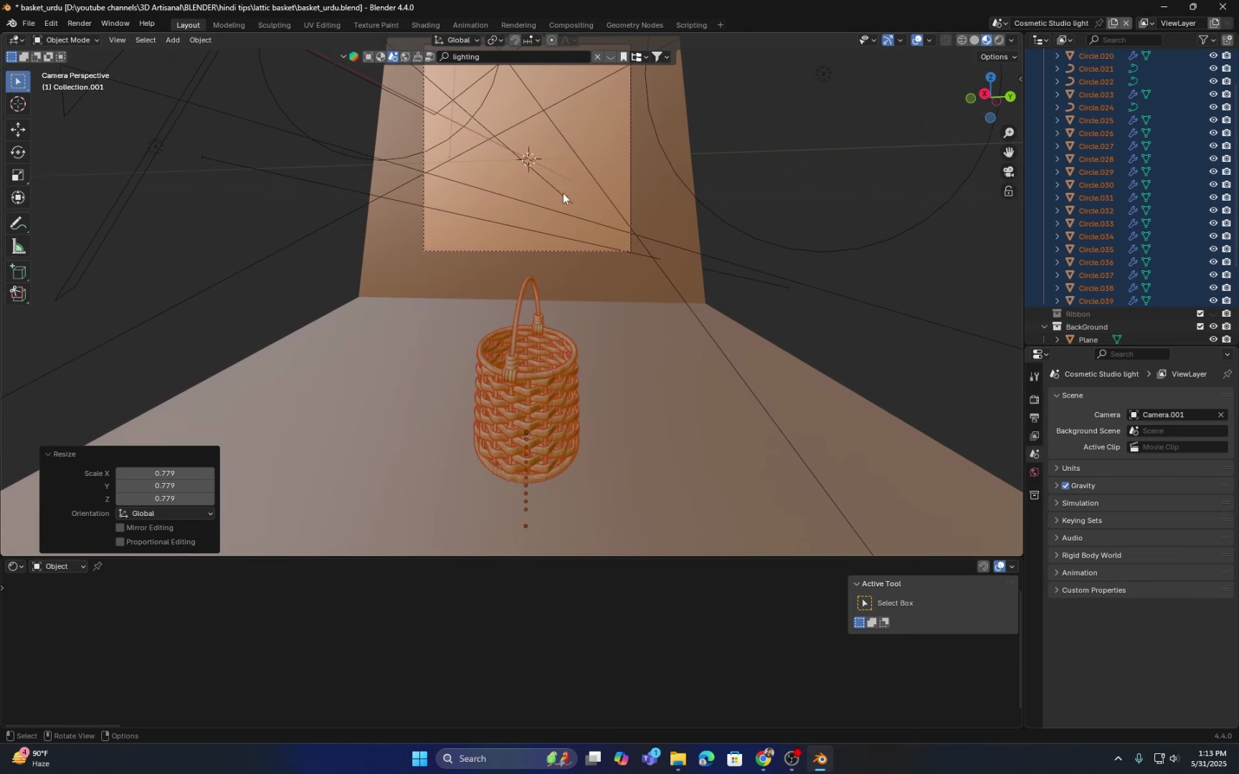
{"action": "middle_click_drag", "start_coordinate": [562, 192], "coordinate": [557, 209]}
{"action": "scroll", "coordinate": [547, 210], "scroll_direction": "down", "scroll_amount": 1}
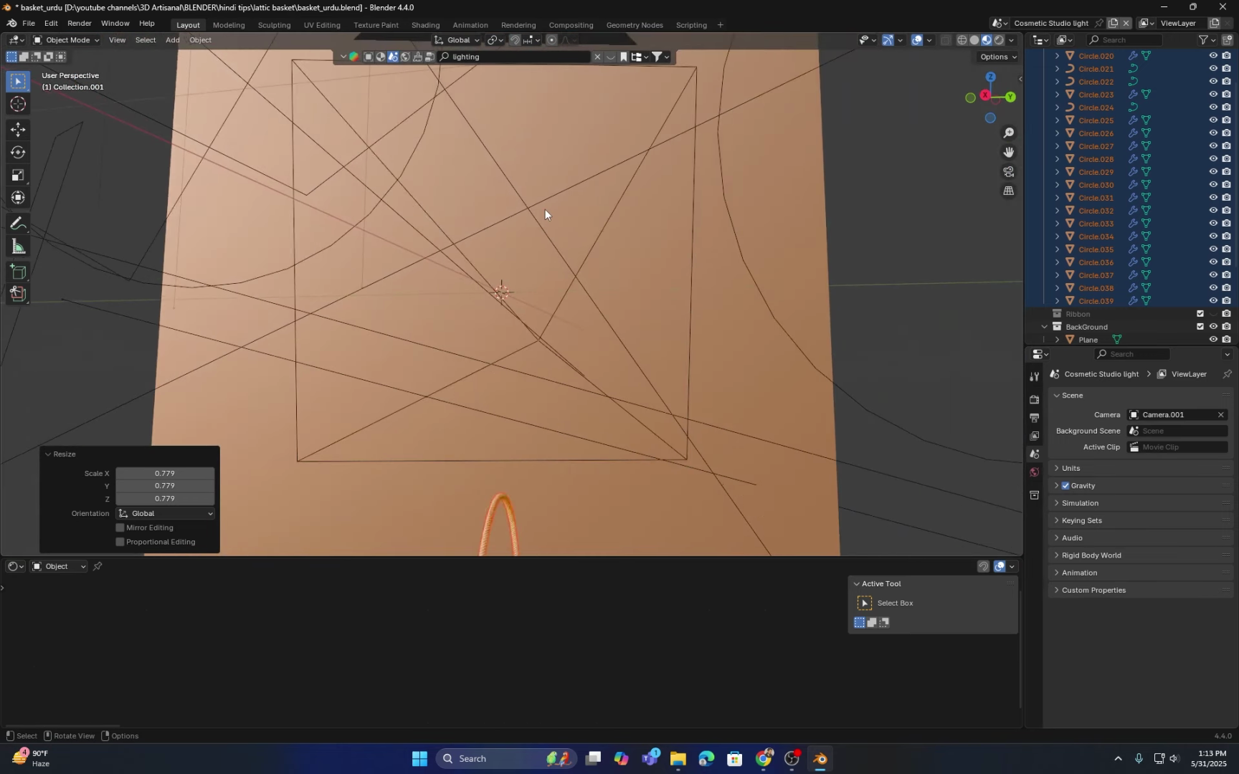
{"action": "scroll", "coordinate": [538, 212], "scroll_direction": "down", "scroll_amount": 4}
{"action": "middle_click_drag", "start_coordinate": [588, 287], "coordinate": [582, 348]}
{"action": "middle_click_drag", "start_coordinate": [576, 352], "coordinate": [514, 320], "text": "shift"}
{"action": "scroll", "coordinate": [507, 265], "scroll_direction": "up", "scroll_amount": 3}
{"action": "scroll", "coordinate": [502, 294], "scroll_direction": "up", "scroll_amount": 2}
{"action": "scroll", "coordinate": [545, 261], "scroll_direction": "up", "scroll_amount": 1}
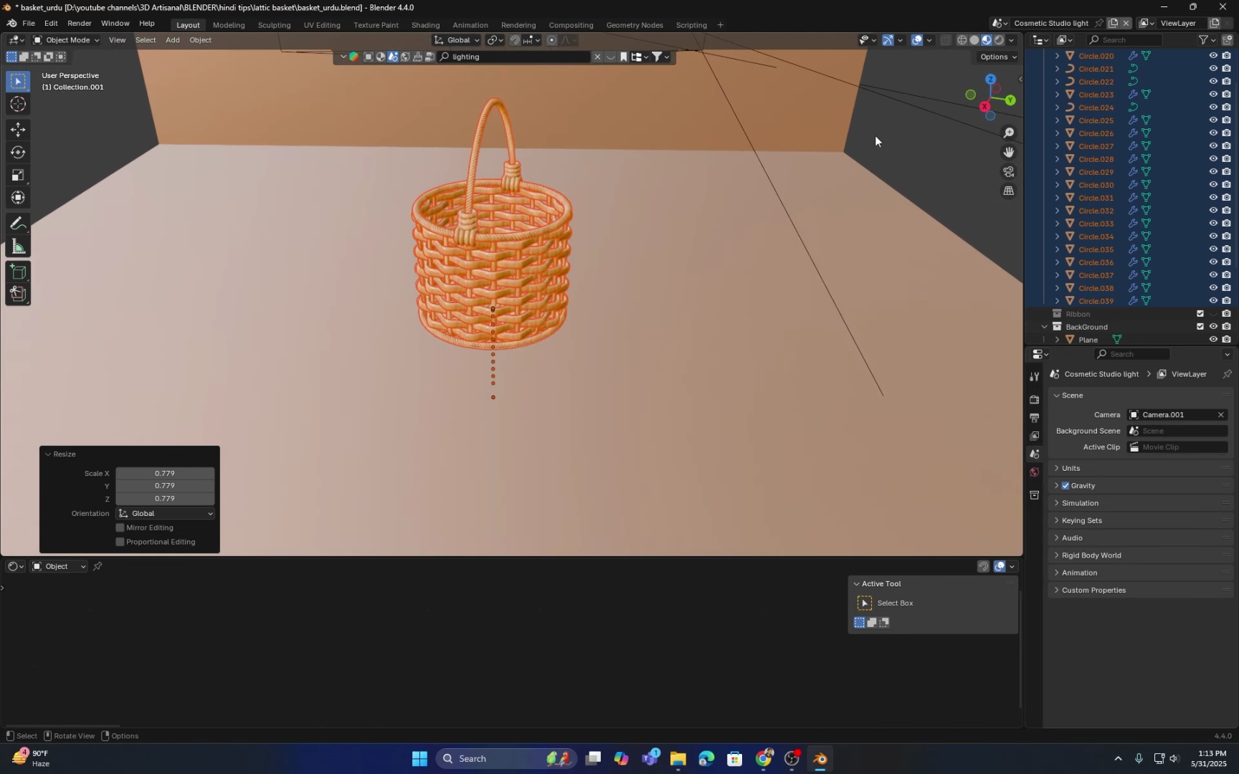
Step: Widen the studio backdrop plane by scaling it about 1.55 along its local Y axis
{"action": "left_click", "coordinate": [824, 159]}
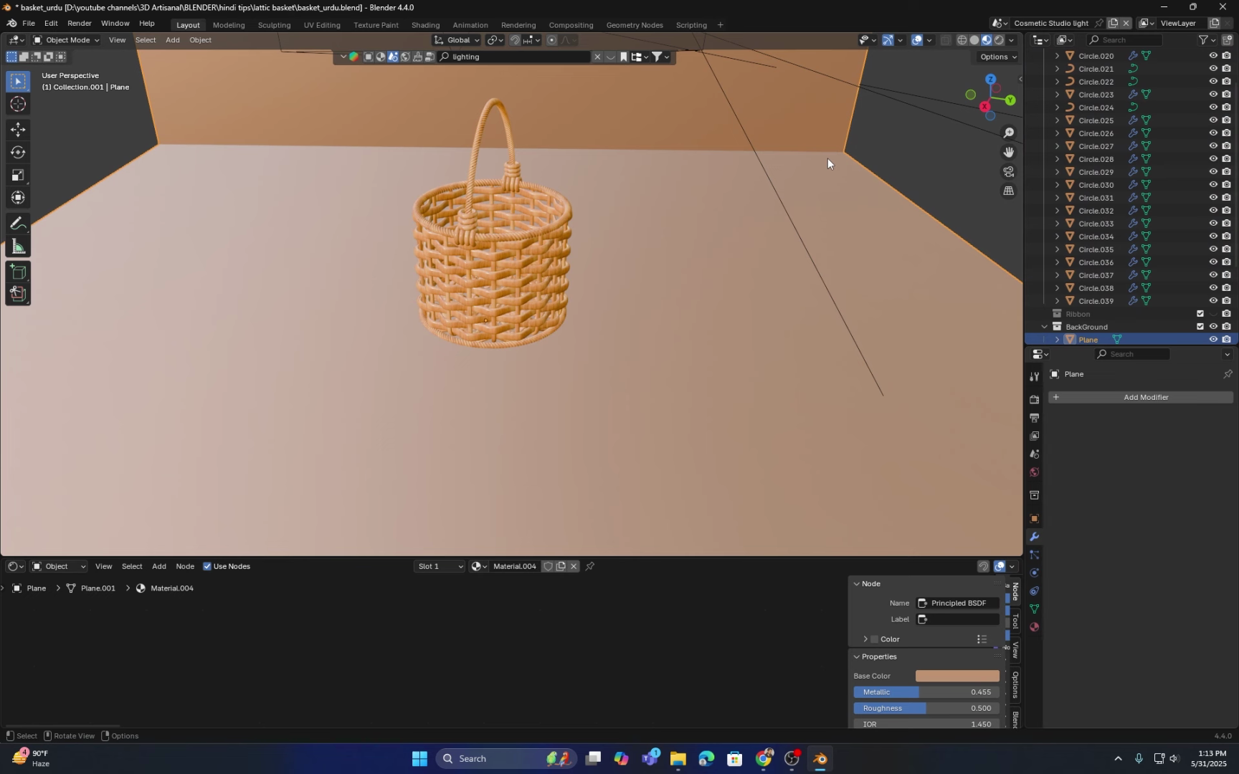
{"action": "scroll", "coordinate": [827, 159], "scroll_direction": "down", "scroll_amount": 7}
{"action": "middle_click_drag", "start_coordinate": [595, 227], "coordinate": [600, 248]}
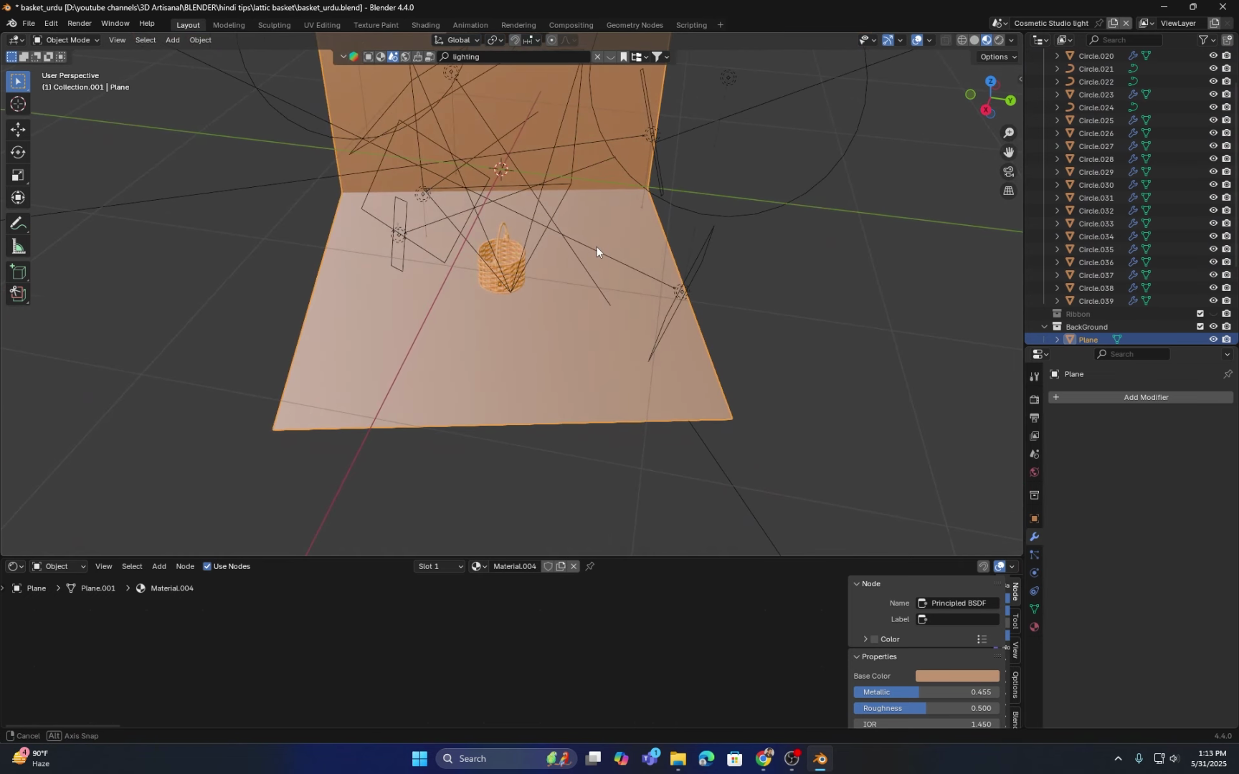
{"action": "scroll", "coordinate": [591, 246], "scroll_direction": "up", "scroll_amount": 4}
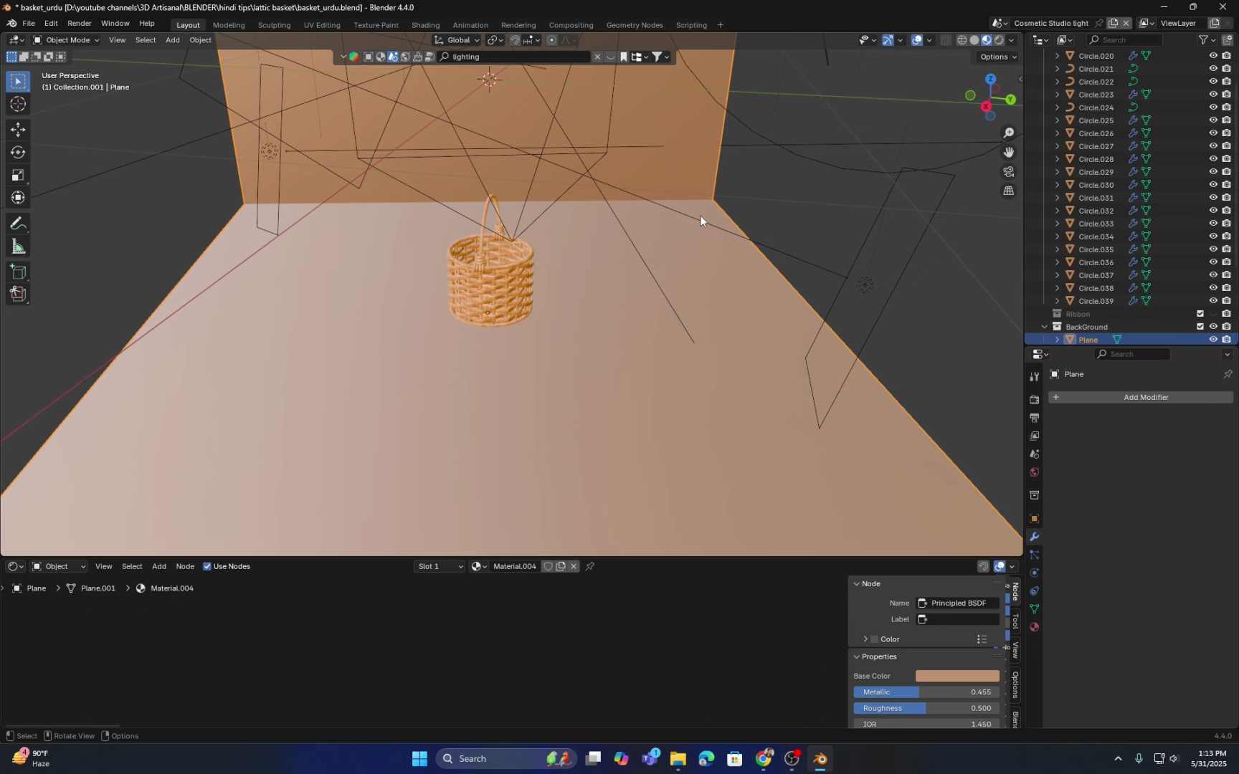
{"action": "key", "text": "s"}
{"action": "key", "text": "z"}
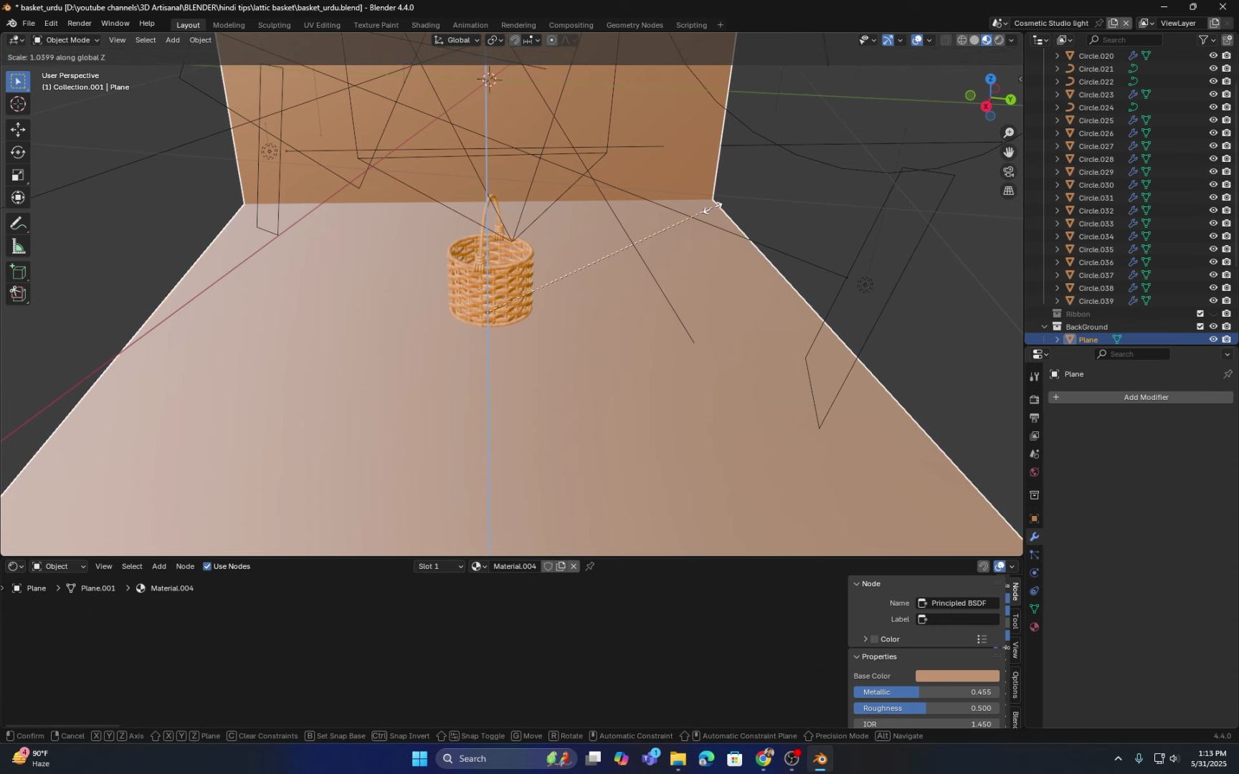
{"action": "key", "text": "y"}
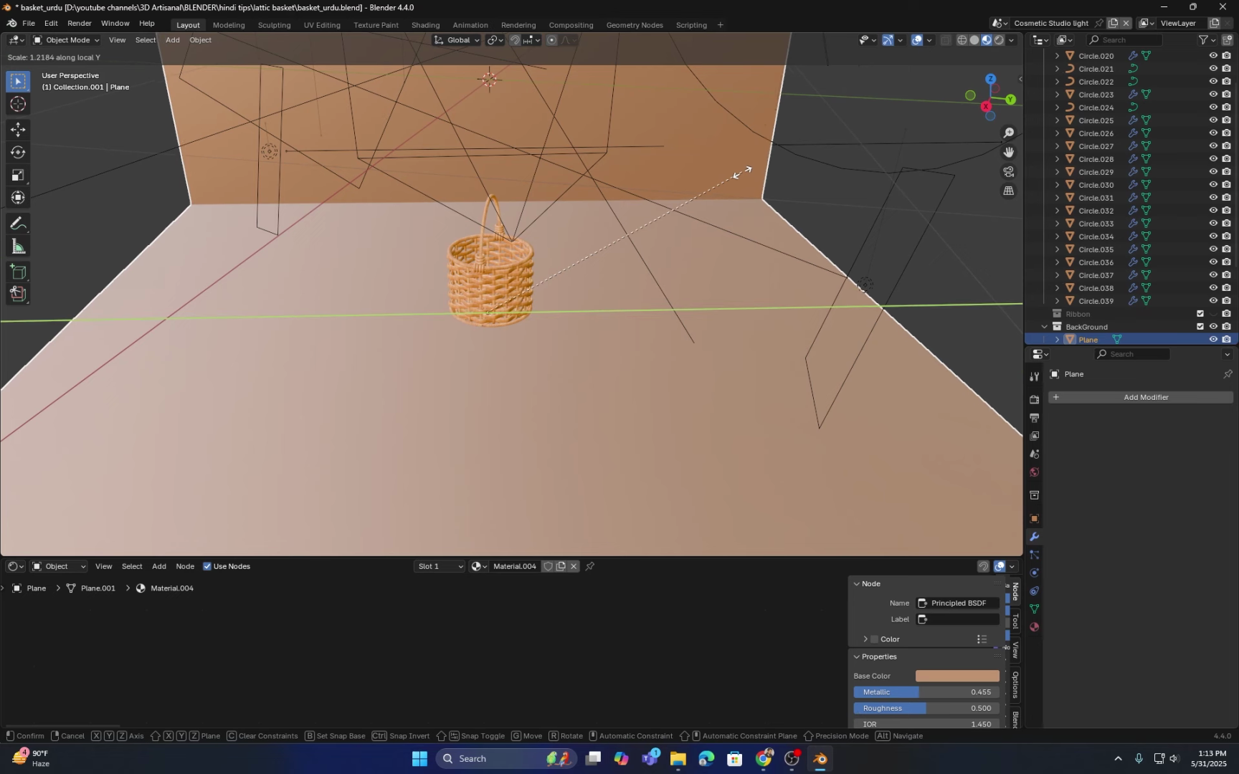
{"action": "left_click", "coordinate": [748, 190]}
Step: Align the scene camera to a close, slightly elevated view of the basket, with the whole basket inside the frame
{"action": "scroll", "coordinate": [608, 306], "scroll_direction": "up", "scroll_amount": 3}
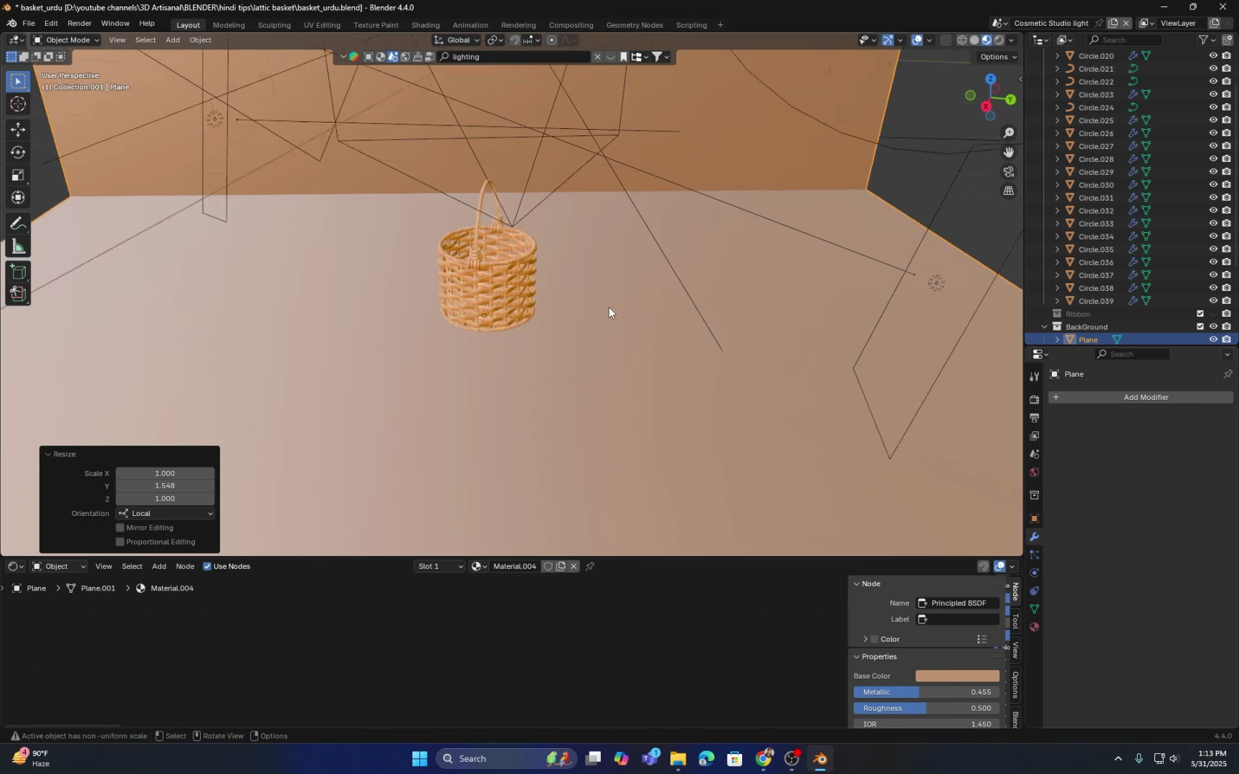
{"action": "middle_click_drag", "start_coordinate": [550, 311], "coordinate": [552, 298]}
{"action": "scroll", "coordinate": [597, 290], "scroll_direction": "up", "scroll_amount": 2}
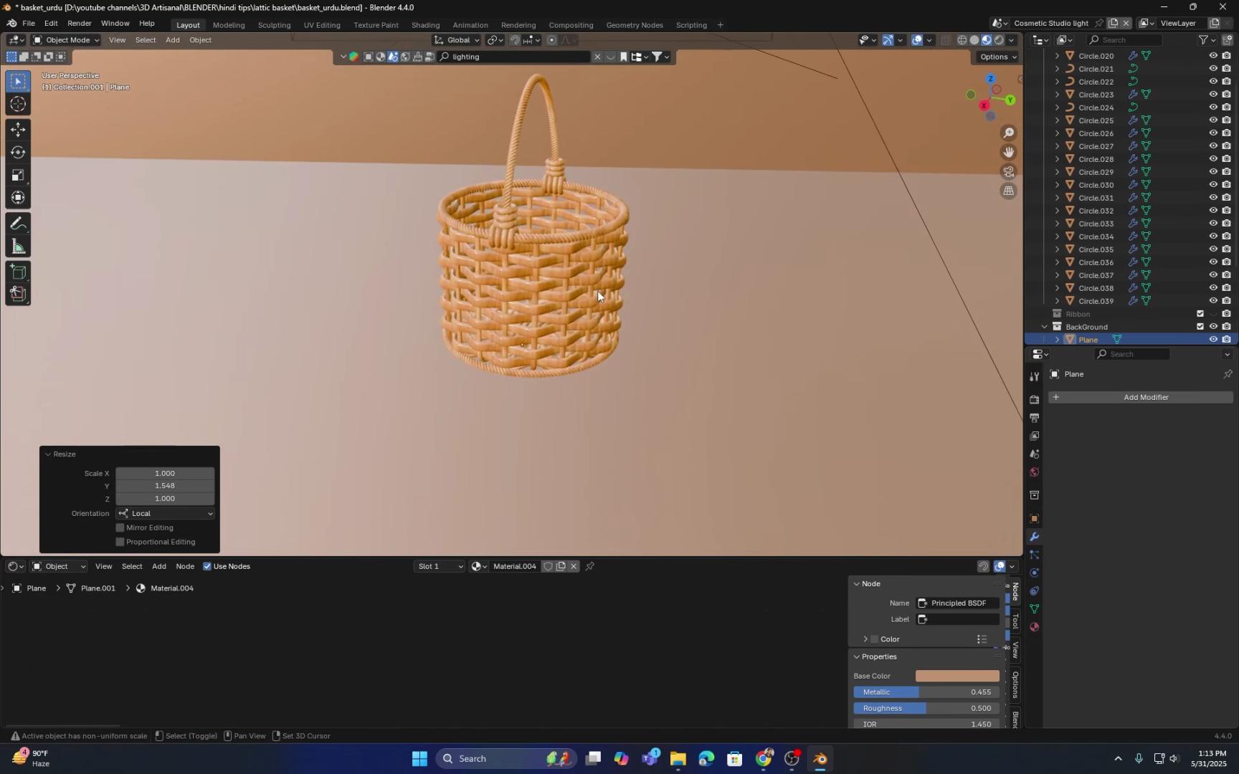
{"action": "middle_click_drag", "start_coordinate": [597, 290], "coordinate": [596, 356], "text": "shift"}
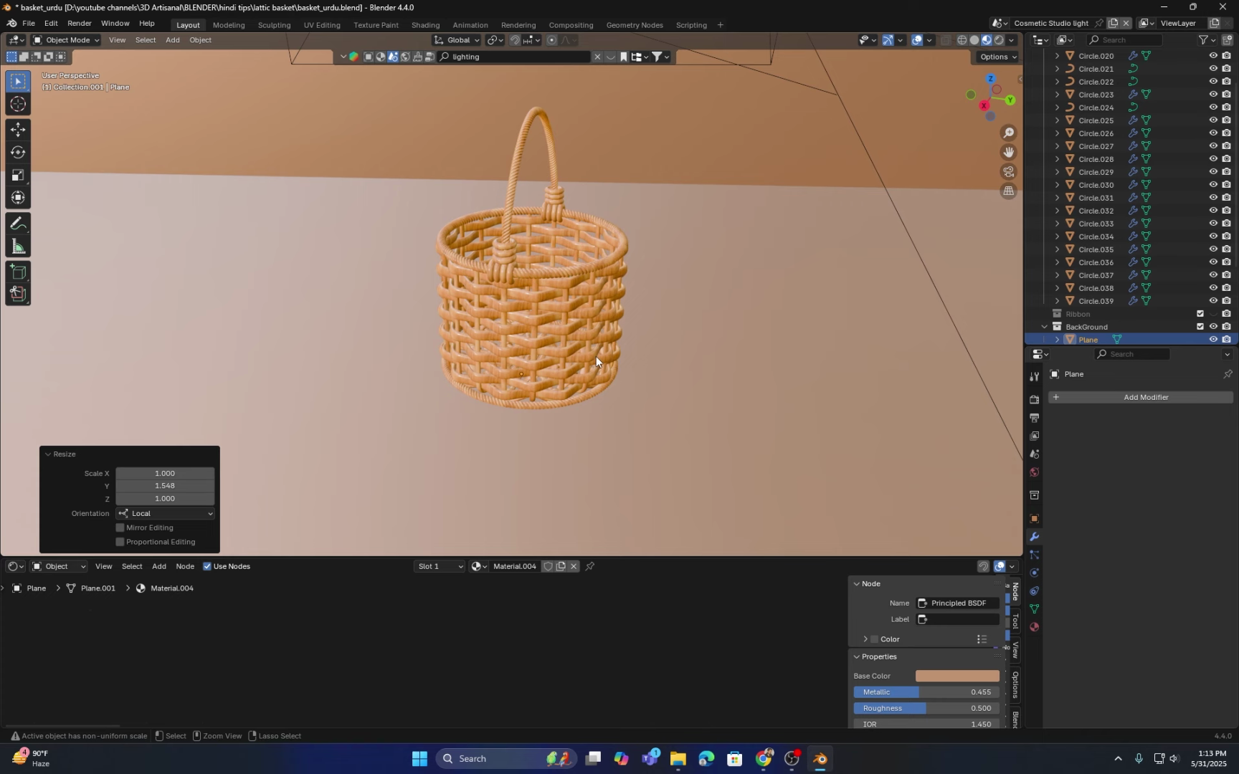
{"action": "key", "text": "KP_0"}
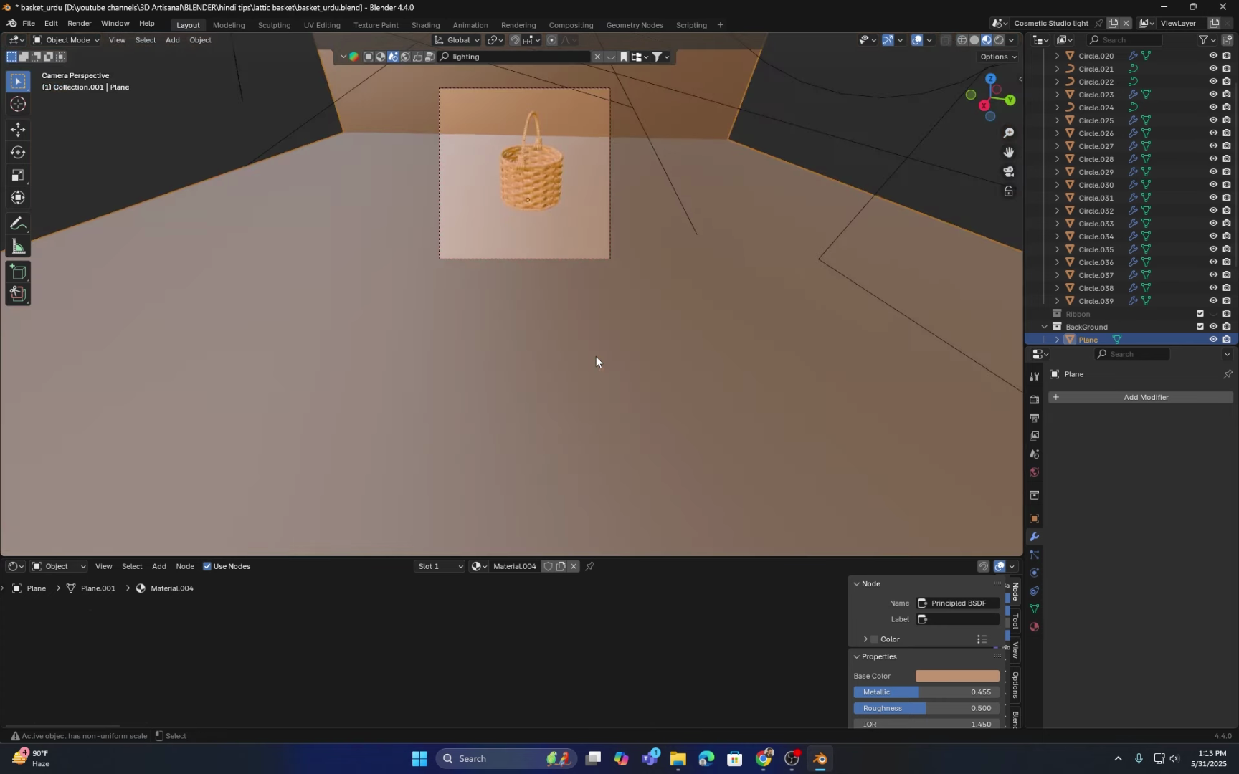
{"action": "scroll", "coordinate": [431, 101], "scroll_direction": "up", "scroll_amount": 3}
{"action": "middle_click_drag", "start_coordinate": [431, 106], "coordinate": [429, 294], "text": "shift"}
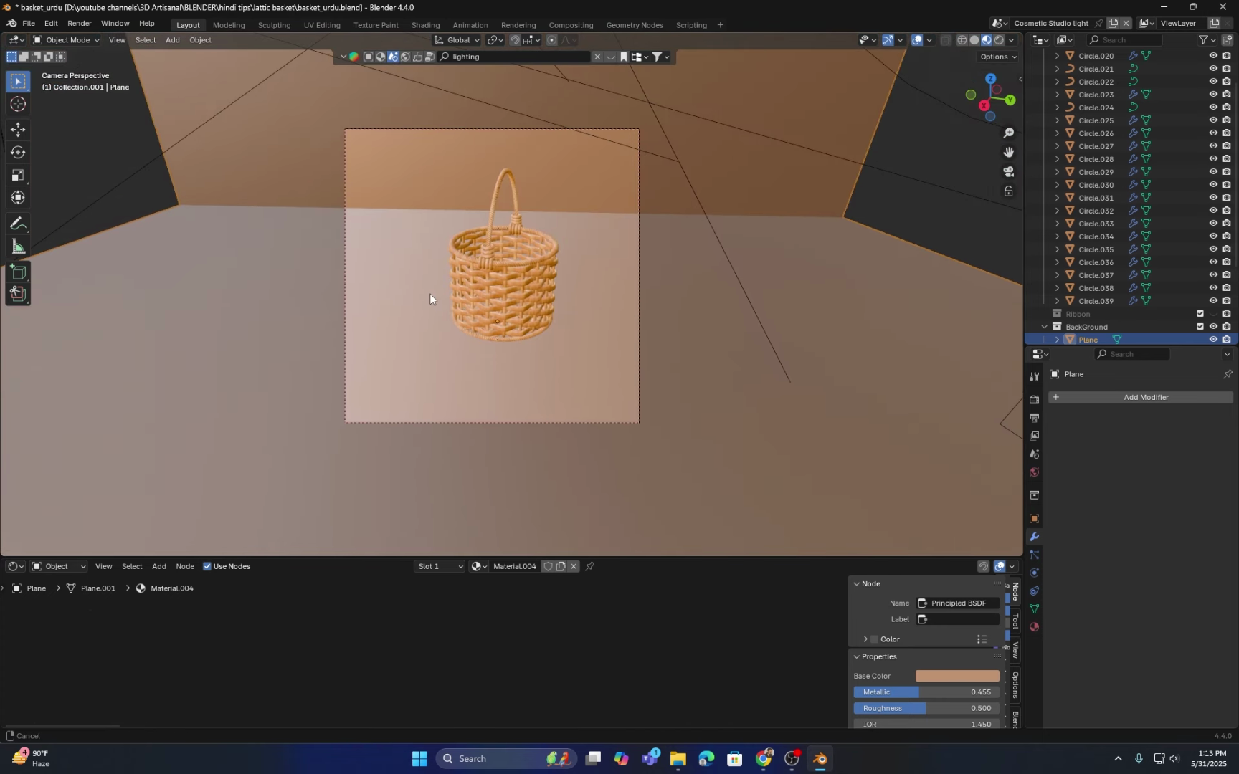
{"action": "scroll", "coordinate": [457, 261], "scroll_direction": "up", "scroll_amount": 2}
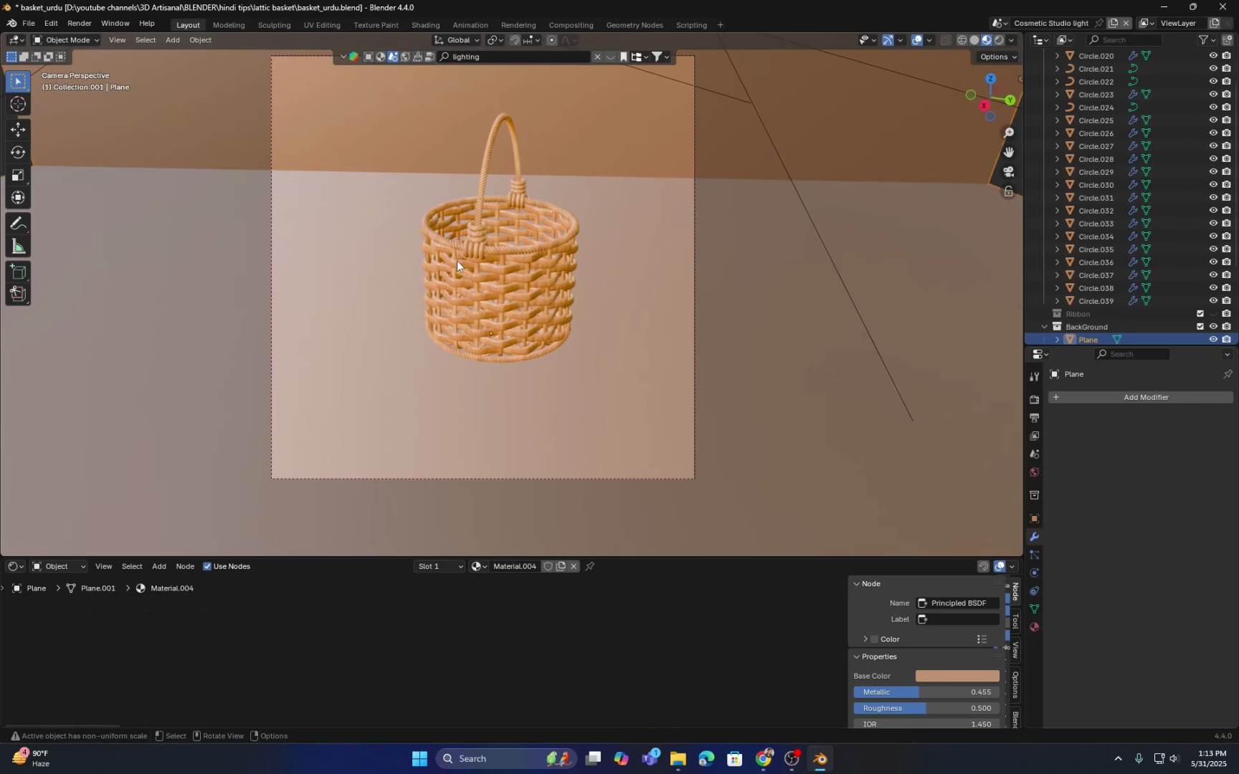
{"action": "middle_click_drag", "start_coordinate": [437, 280], "coordinate": [493, 310]}
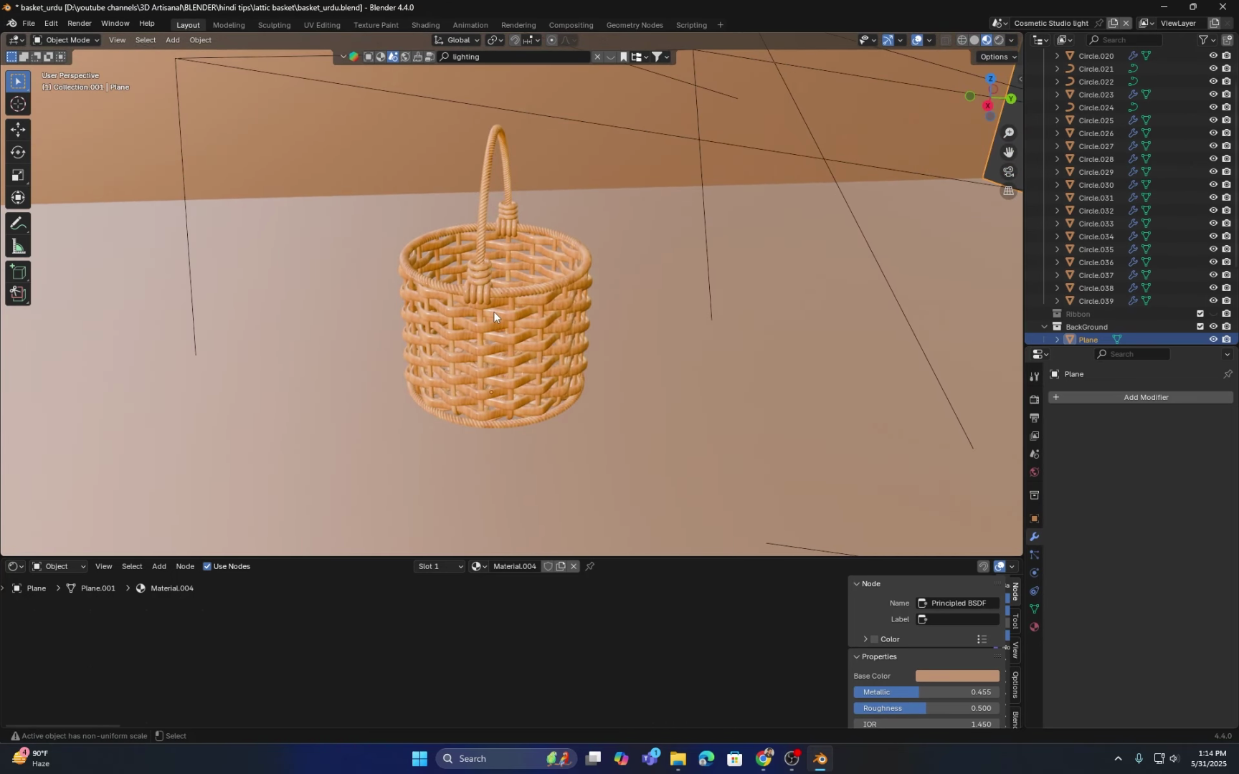
{"action": "key", "text": "KP_0"}
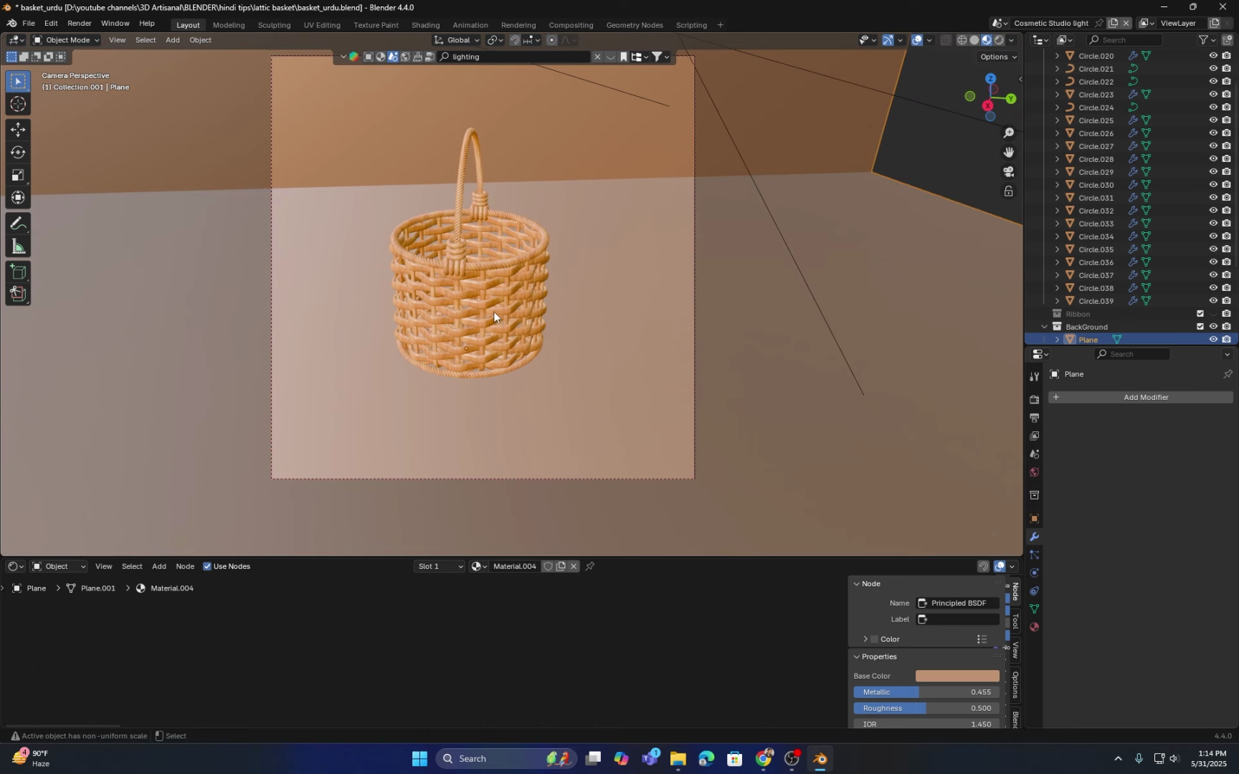
{"action": "scroll", "coordinate": [552, 251], "scroll_direction": "down", "scroll_amount": 2}
{"action": "middle_click_drag", "start_coordinate": [552, 251], "coordinate": [536, 304], "text": "shift"}
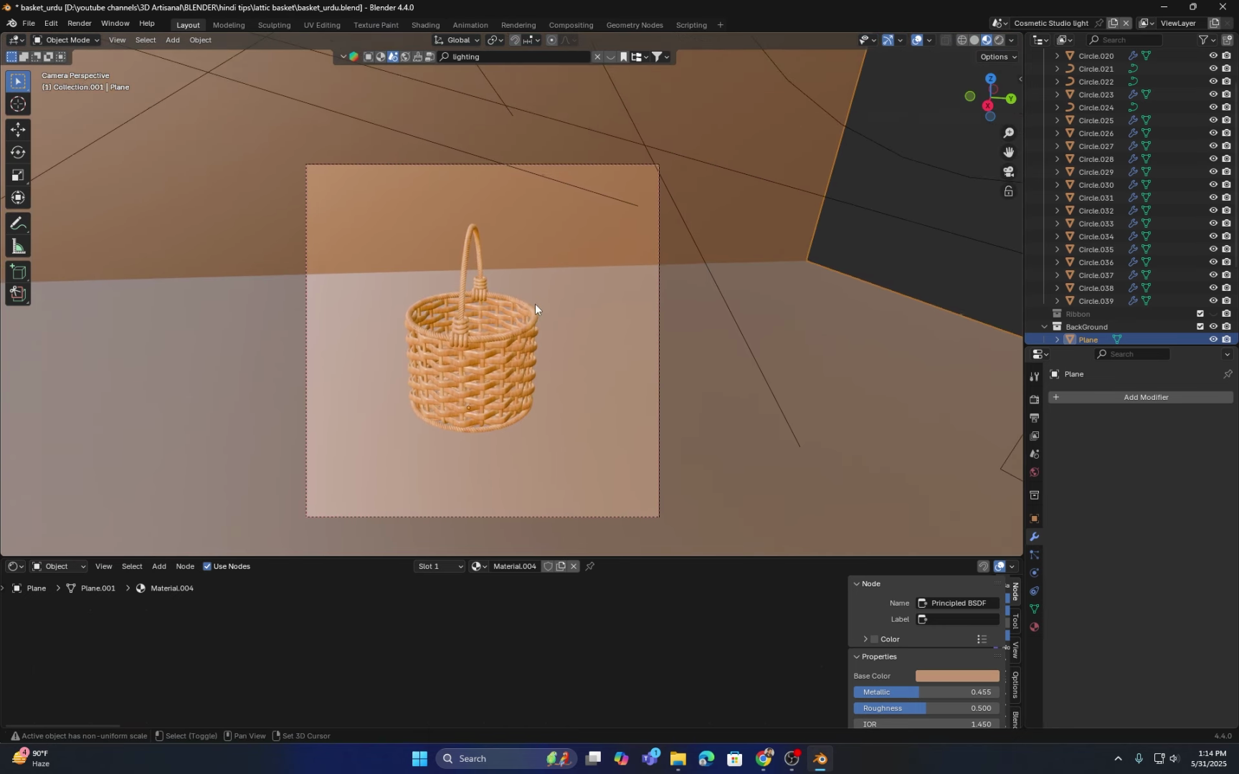
{"action": "scroll", "coordinate": [536, 304], "scroll_direction": "up", "scroll_amount": 3}
{"action": "scroll", "coordinate": [509, 301], "scroll_direction": "down", "scroll_amount": 2}
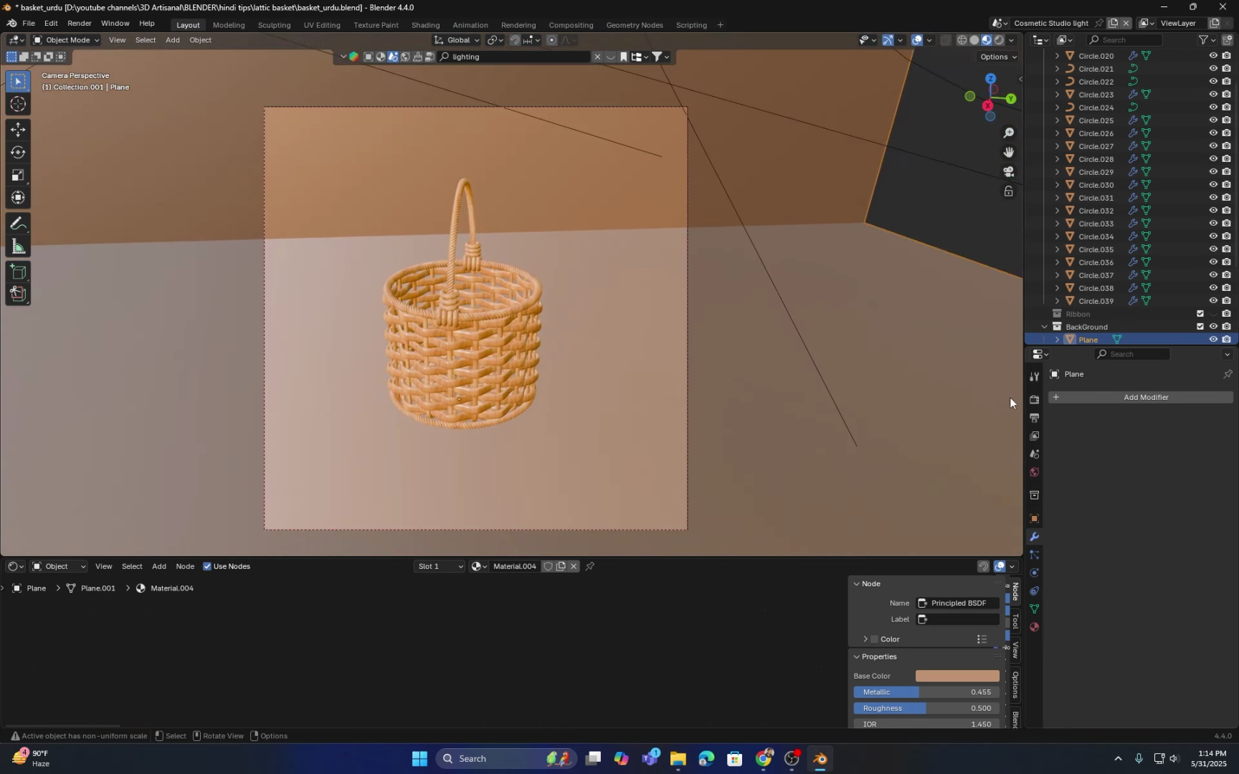
Step: Set the render resolution to 1080 by 1920 px for a portrait frame
{"action": "left_click", "coordinate": [1033, 399]}
{"action": "left_click", "coordinate": [1035, 418]}
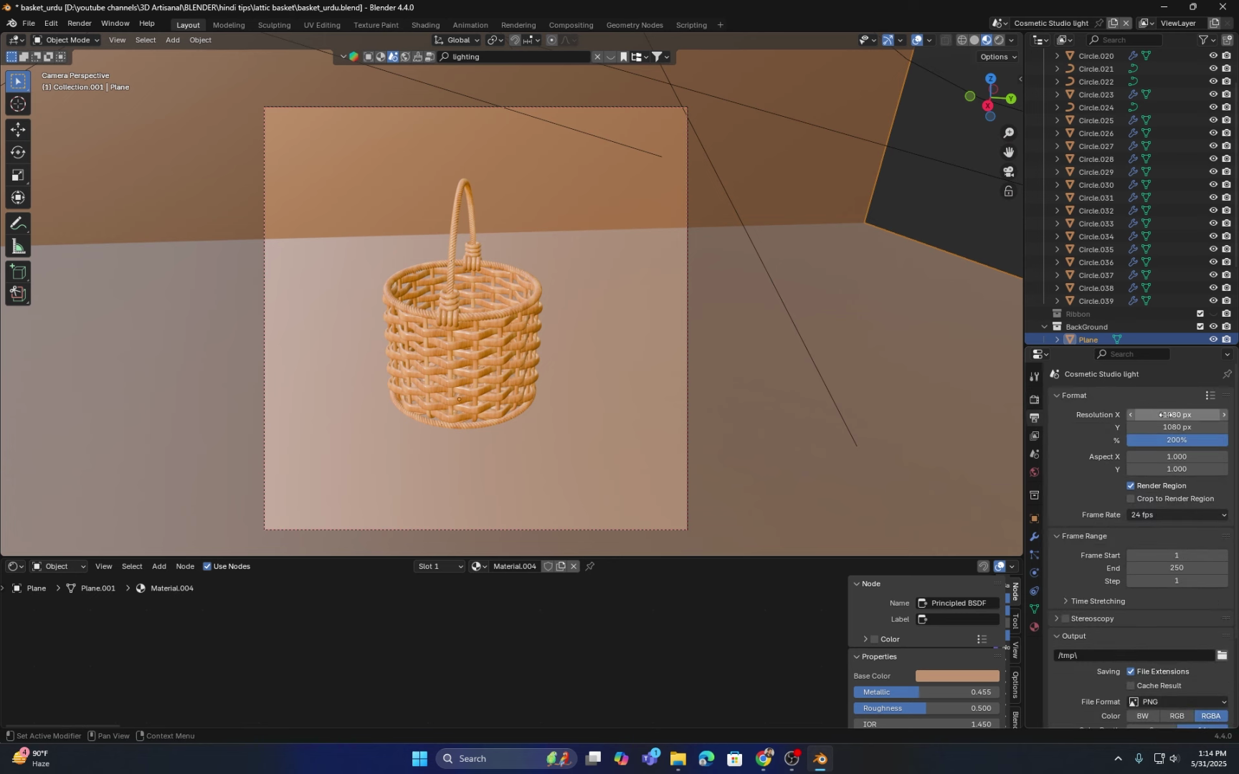
{"action": "left_click", "coordinate": [1183, 415]}
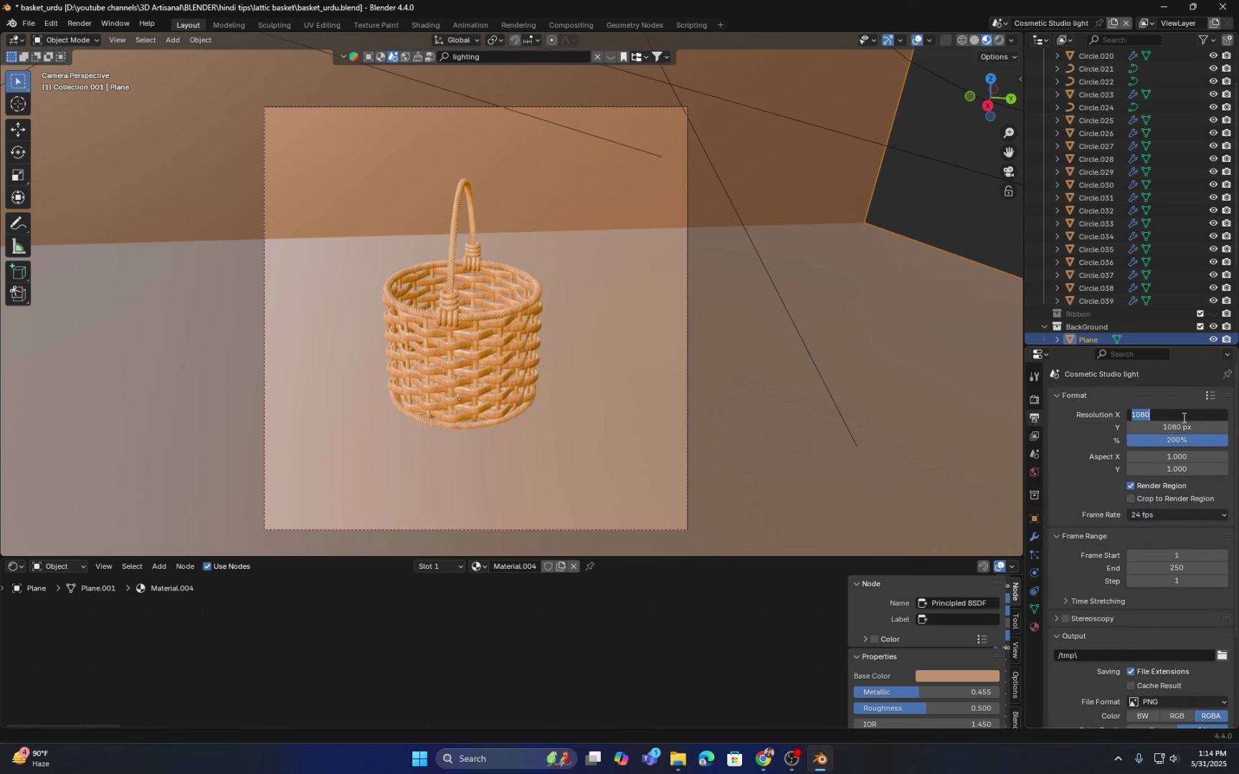
{"action": "type", "text": "1080"}
{"action": "key", "text": "Return"}
{"action": "left_click", "coordinate": [1177, 426]}
{"action": "type", "text": "1920"}
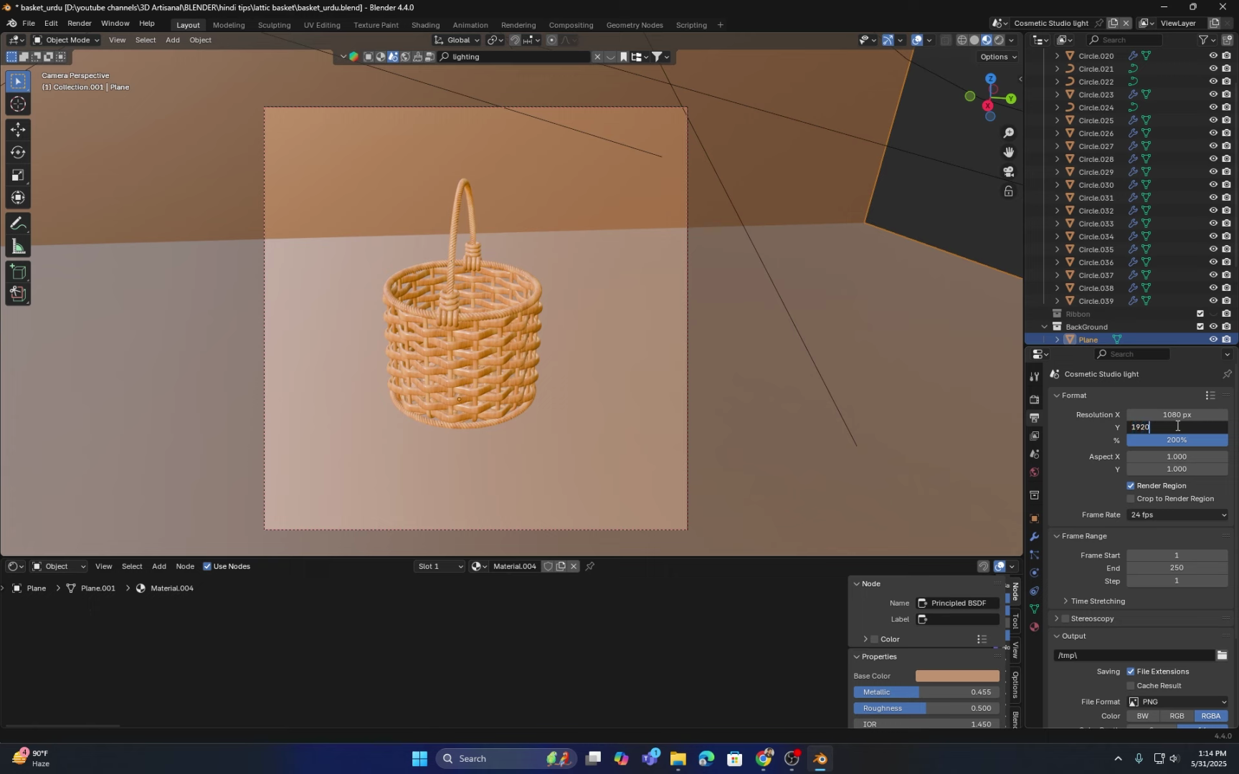
{"action": "key", "text": "Return"}
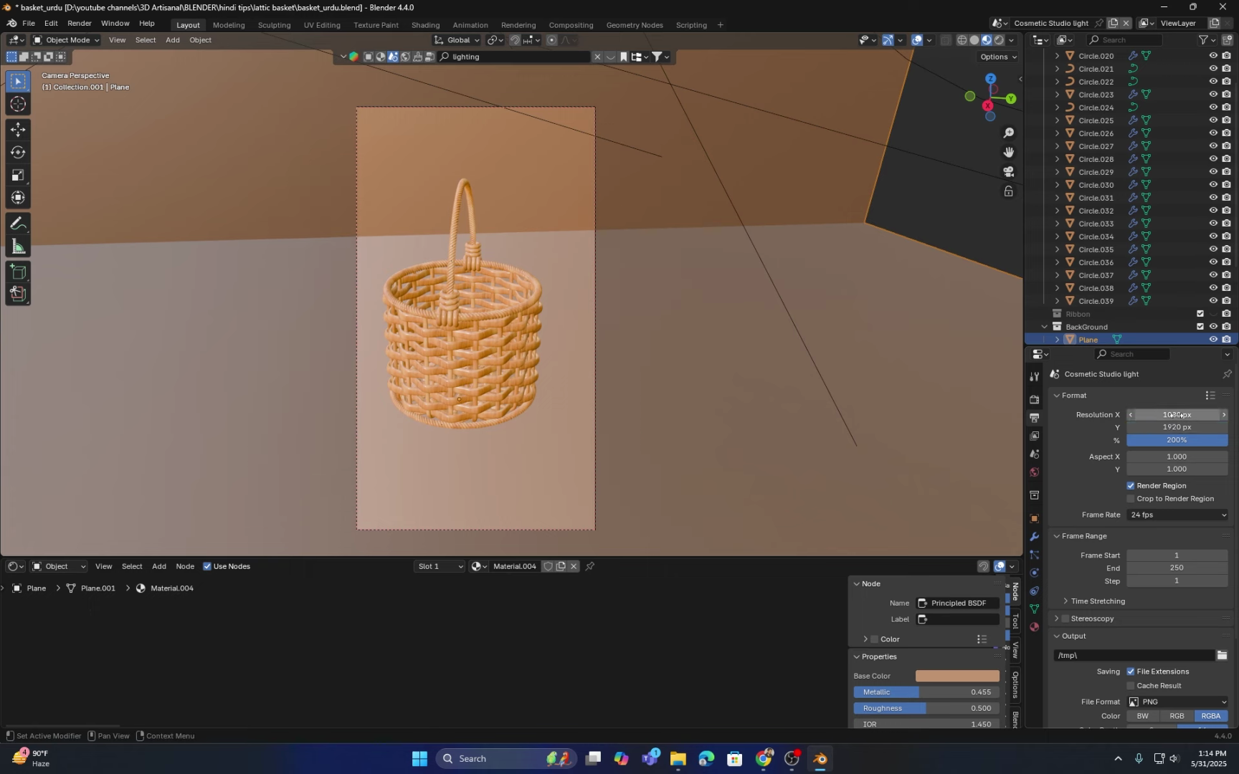
Step: Set the render resolution to 1920 by 1080 px for a landscape frame and select the scene camera
{"action": "left_click", "coordinate": [1177, 414]}
{"action": "type", "text": "1920"}
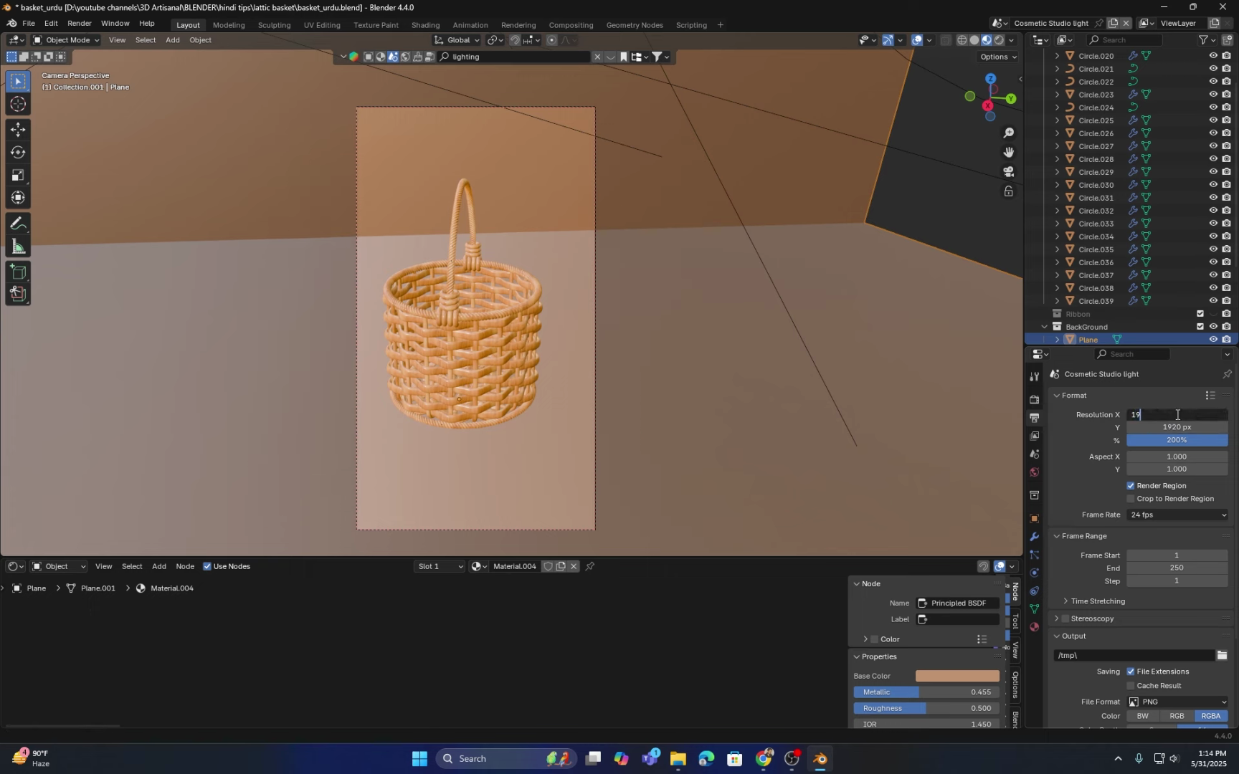
{"action": "key", "text": "Return"}
{"action": "left_click", "coordinate": [1168, 428]}
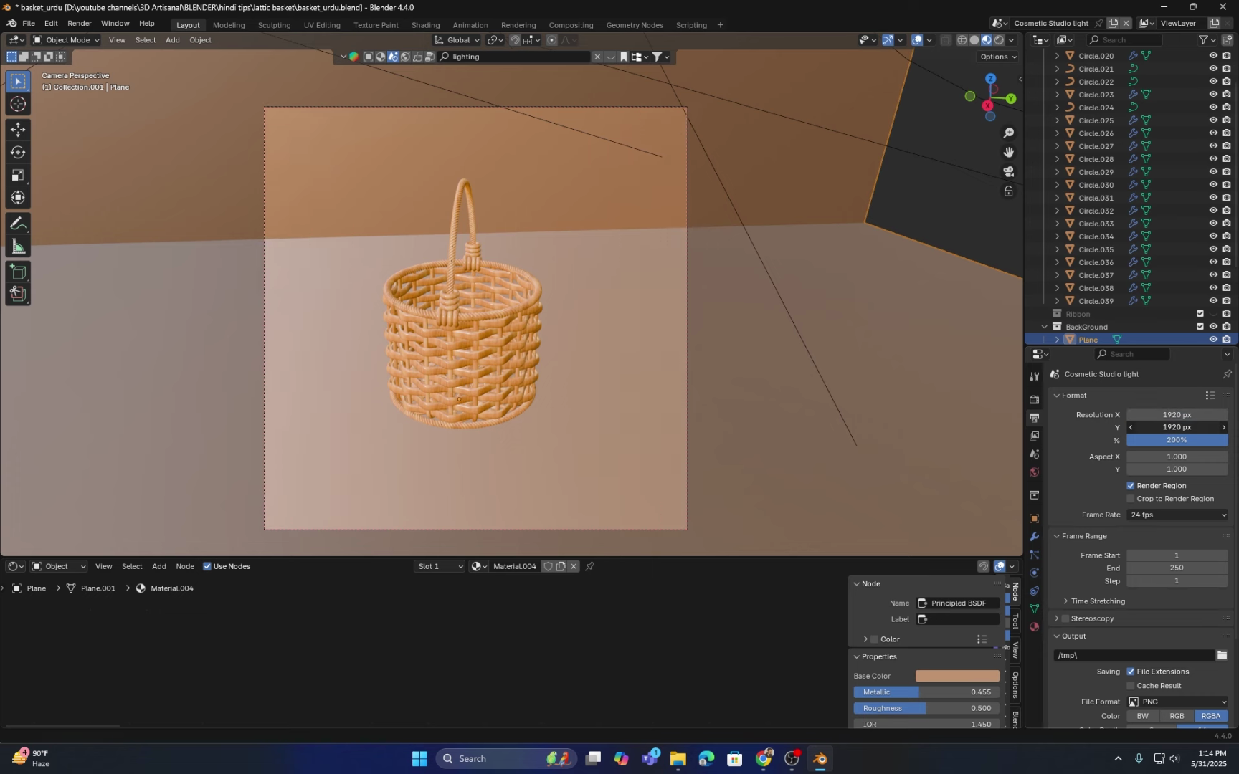
{"action": "type", "text": "1080"}
{"action": "key", "text": "Return"}
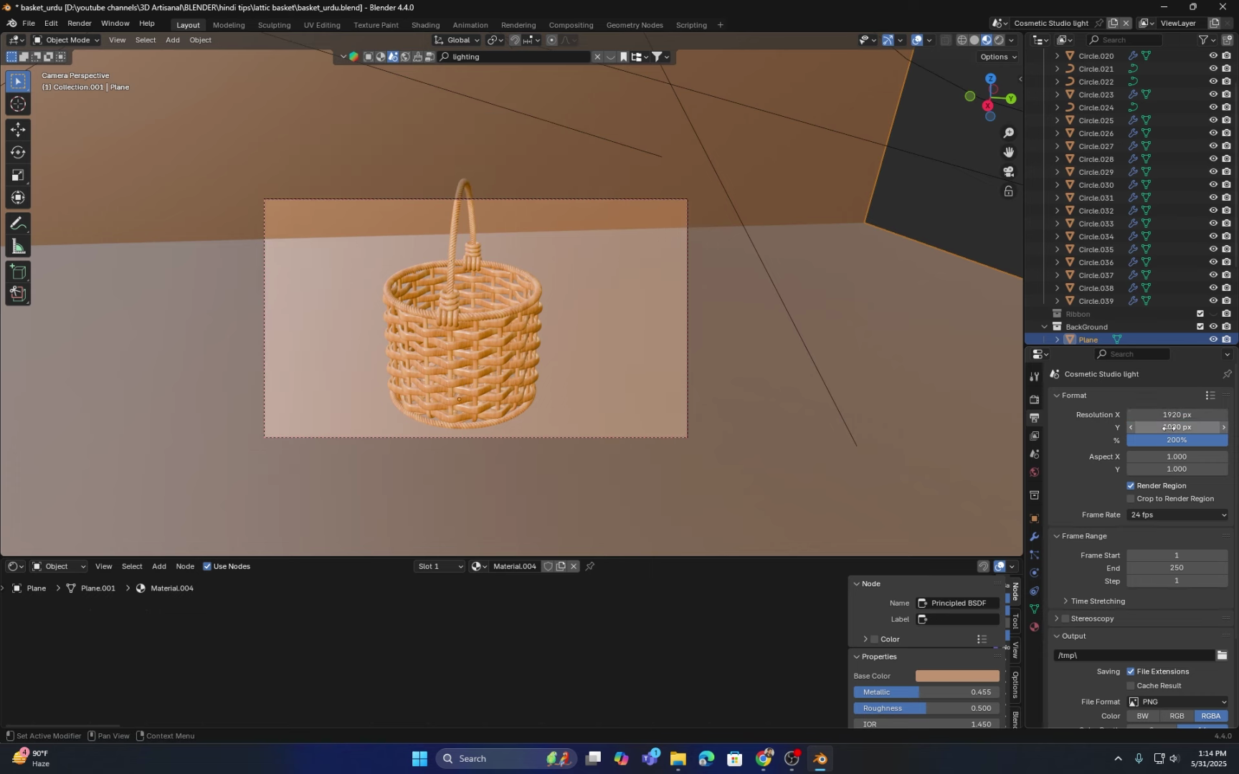
{"action": "left_click", "coordinate": [550, 200]}
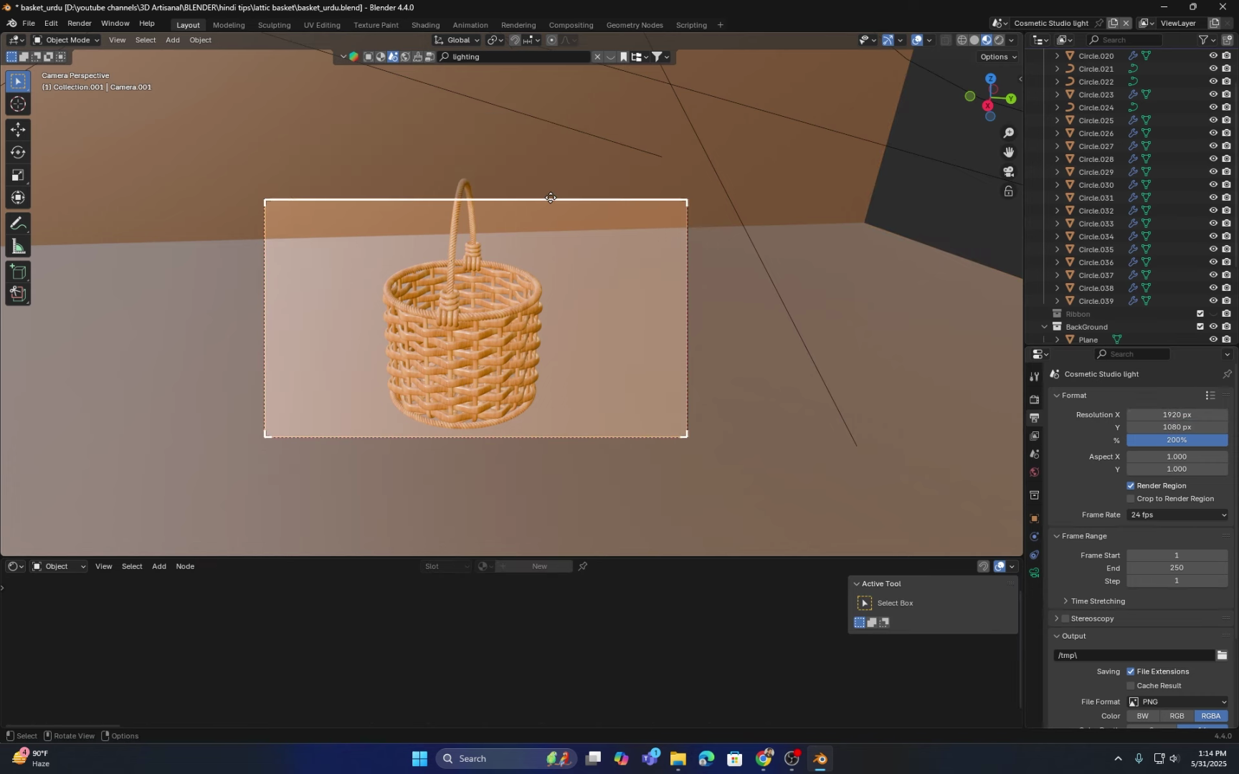
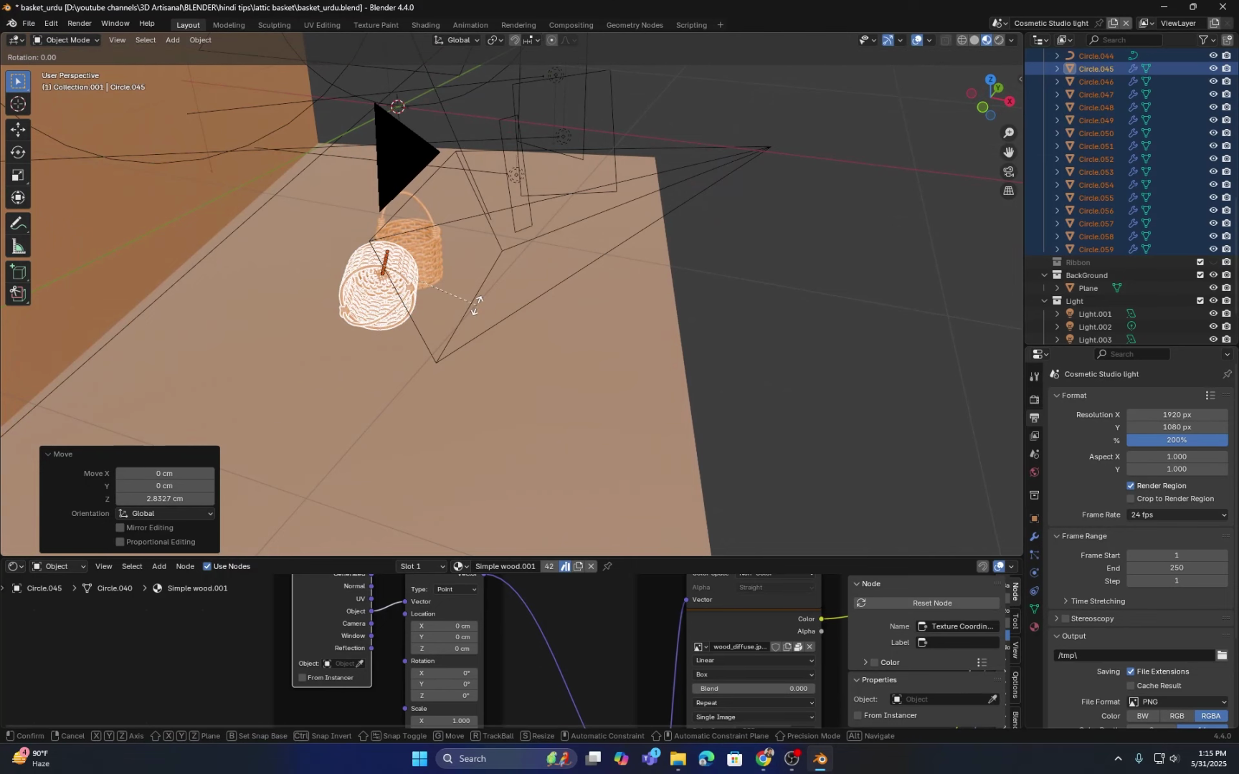
Step: Rotate the tipped-over basket copy about 33.6° around the global Z axis and view it through the camera
{"action": "key", "text": "z"}
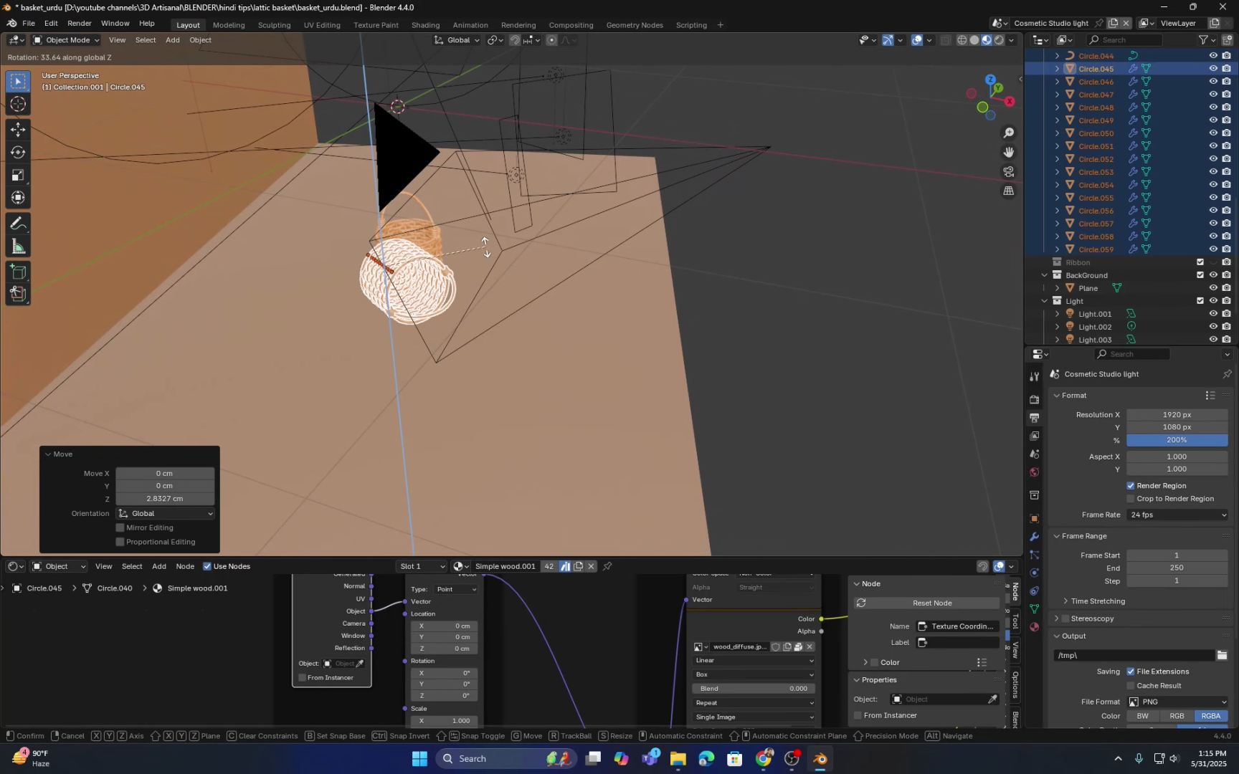
{"action": "left_click", "coordinate": [486, 246]}
{"action": "middle_click_drag", "start_coordinate": [485, 246], "coordinate": [423, 270]}
{"action": "key", "text": "KP_0"}
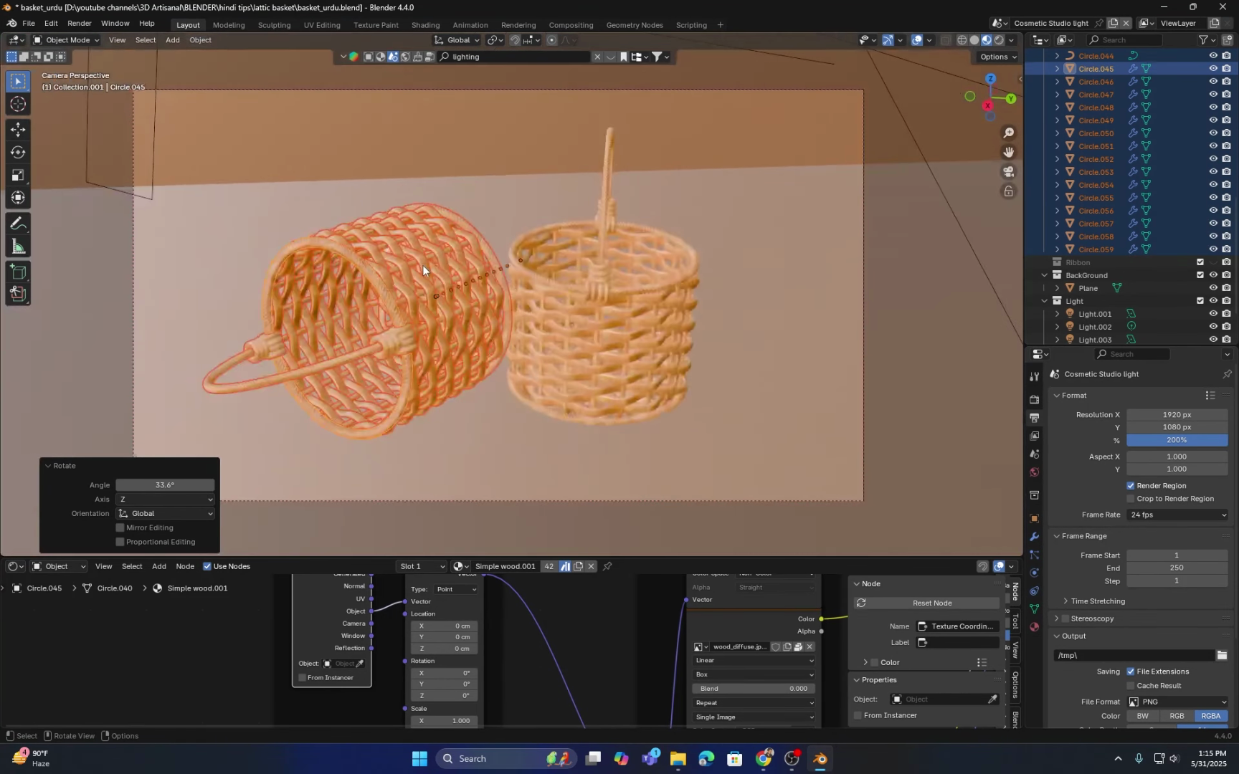
{"action": "middle_click_drag", "start_coordinate": [465, 336], "coordinate": [483, 306], "text": "shift"}
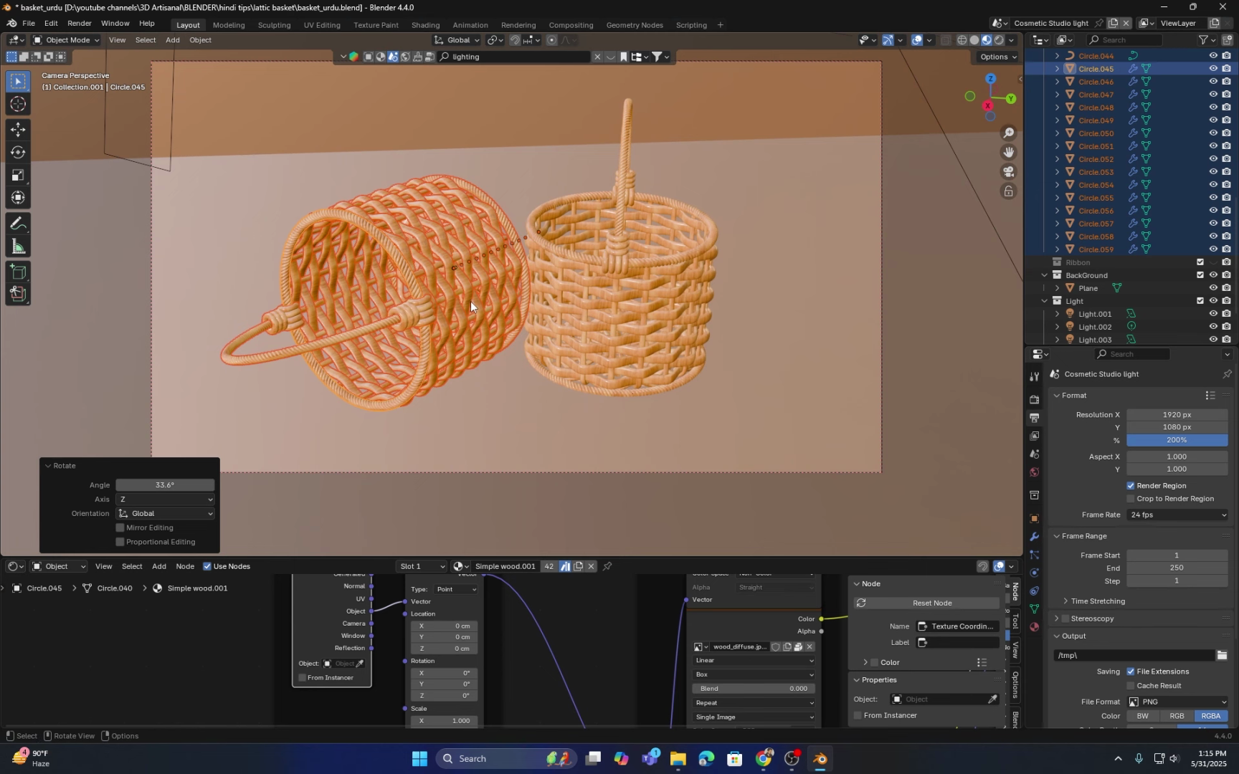
Step: Move the tipped-over basket about 2.53 cm in the negative global Y direction, away from the upright basket, and deselect it
{"action": "key", "text": "g"}
{"action": "key", "text": "y"}
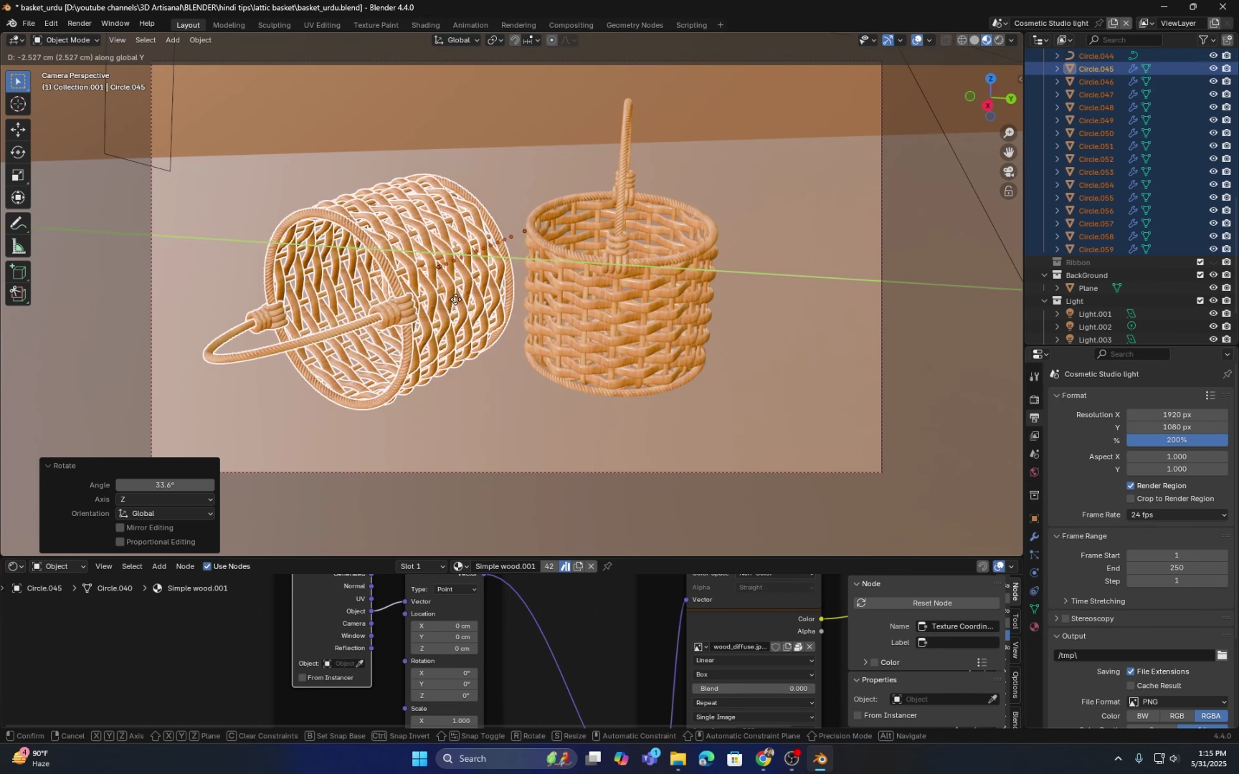
{"action": "left_click", "coordinate": [455, 299]}
{"action": "scroll", "coordinate": [455, 299], "scroll_direction": "down", "scroll_amount": 3}
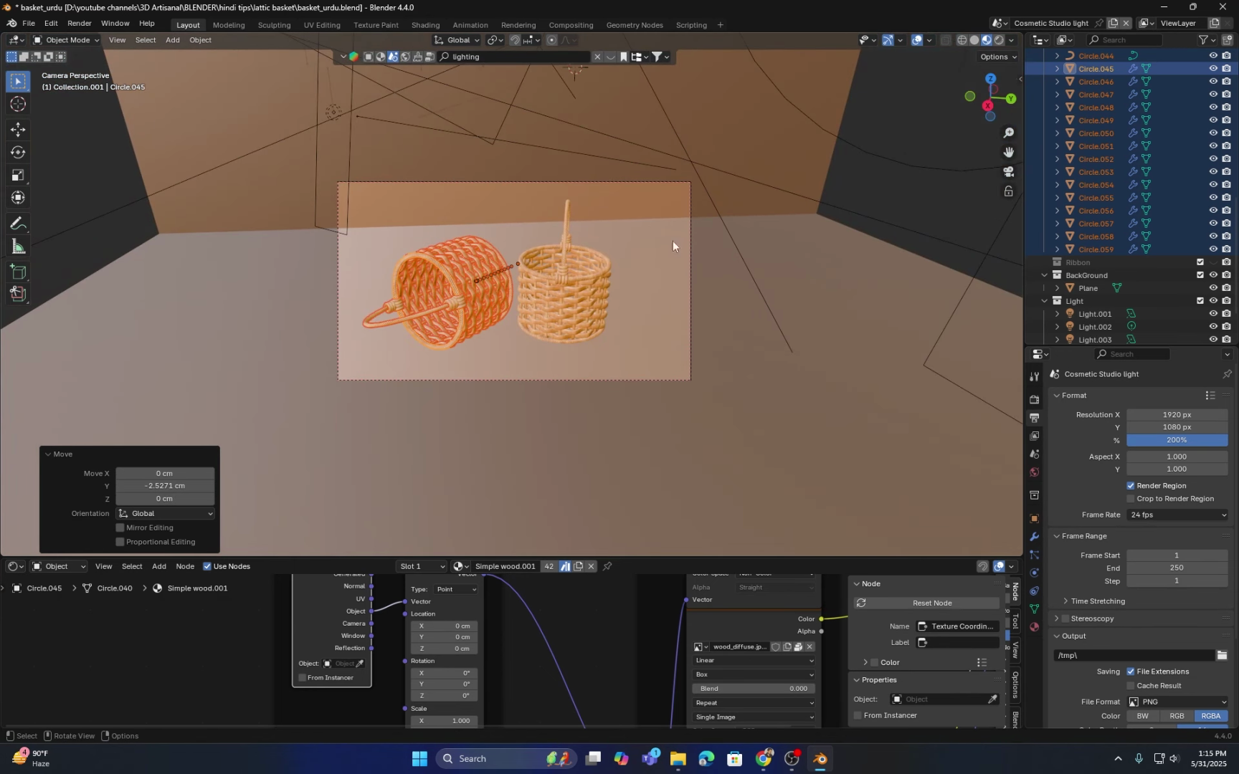
{"action": "left_click", "coordinate": [955, 205]}
{"action": "scroll", "coordinate": [709, 239], "scroll_direction": "up", "scroll_amount": 5}
{"action": "scroll", "coordinate": [717, 221], "scroll_direction": "down", "scroll_amount": 3}
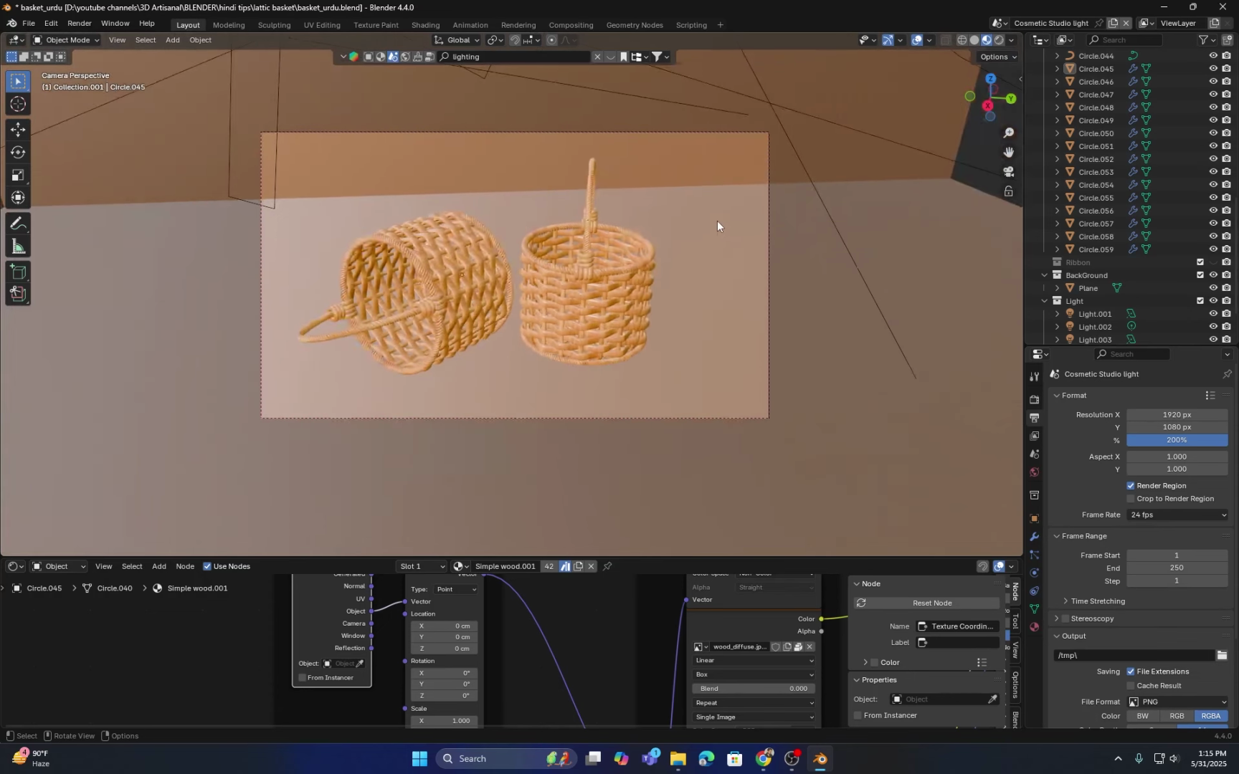
Step: Select the scene camera and set its focal length to 95 mm
{"action": "left_click", "coordinate": [627, 151]}
{"action": "left_click", "coordinate": [616, 159]}
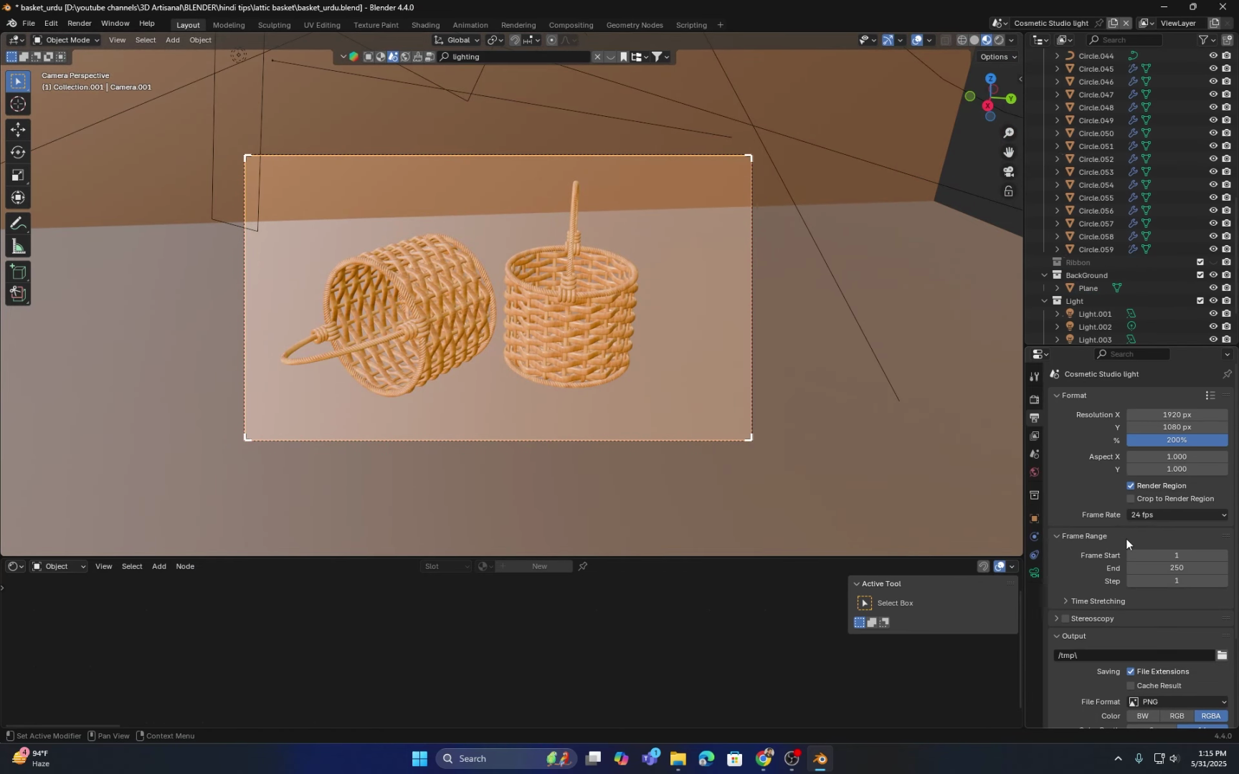
{"action": "scroll", "coordinate": [1114, 534], "scroll_direction": "down", "scroll_amount": 2}
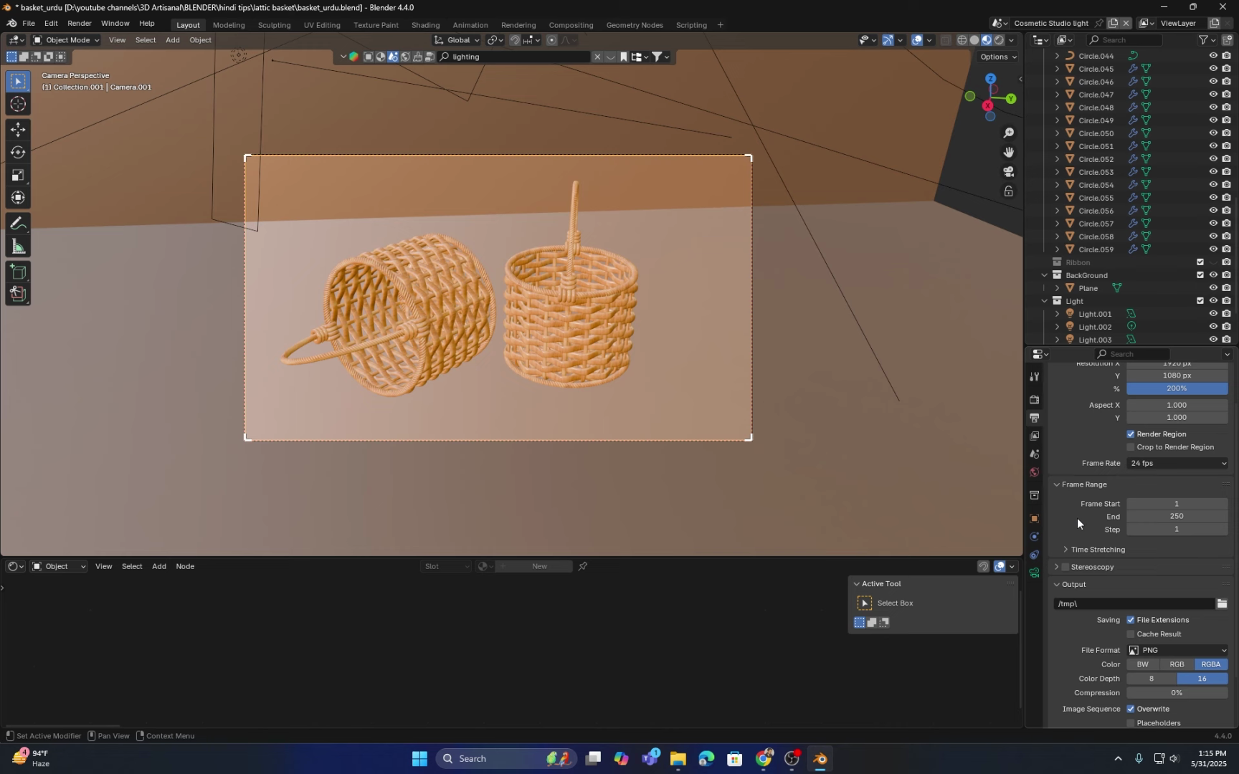
{"action": "left_click", "coordinate": [1033, 573]}
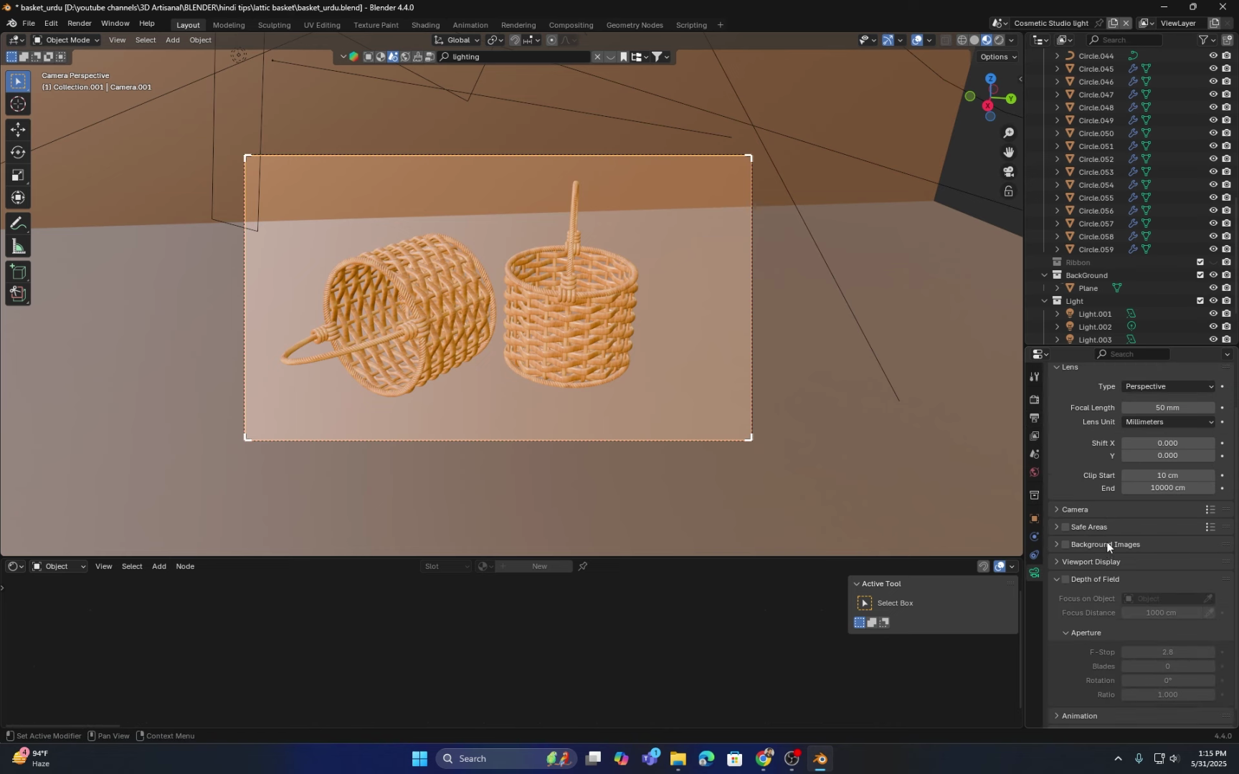
{"action": "scroll", "coordinate": [1108, 545], "scroll_direction": "up", "scroll_amount": 3}
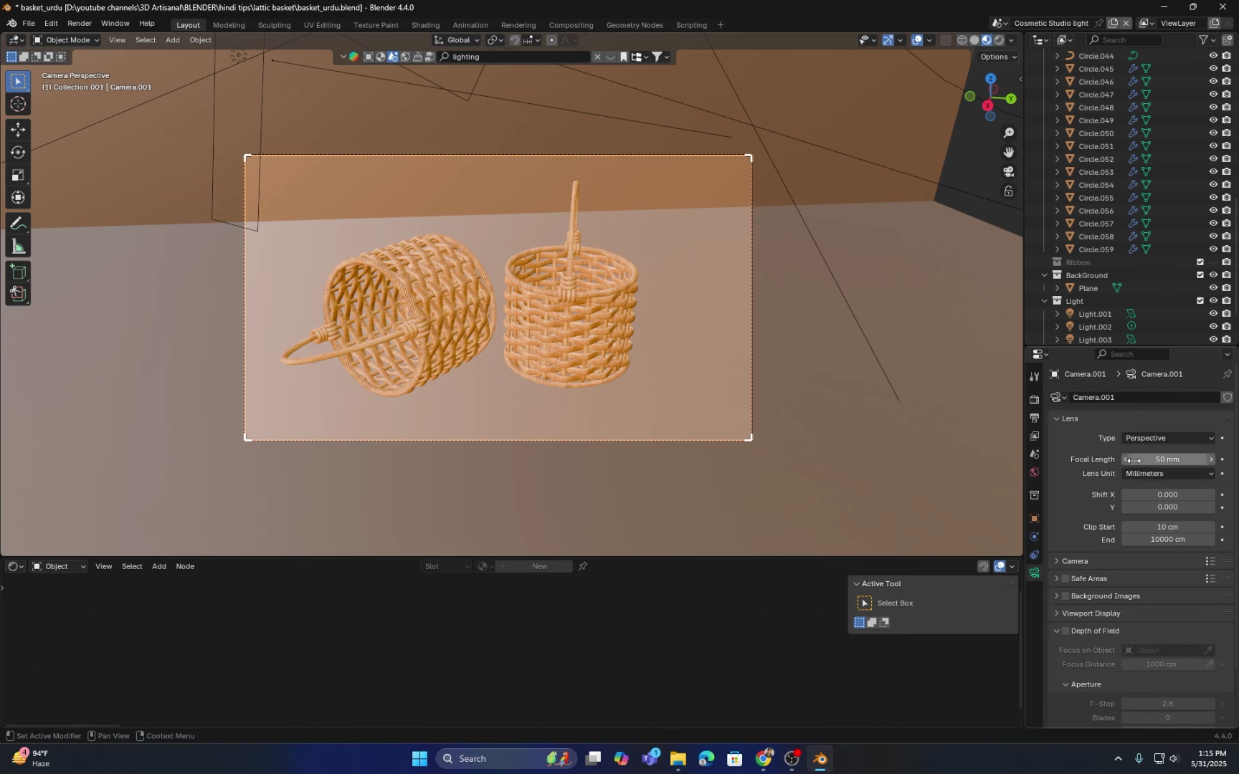
{"action": "left_click_drag", "start_coordinate": [1147, 460], "coordinate": [1230, 460]}
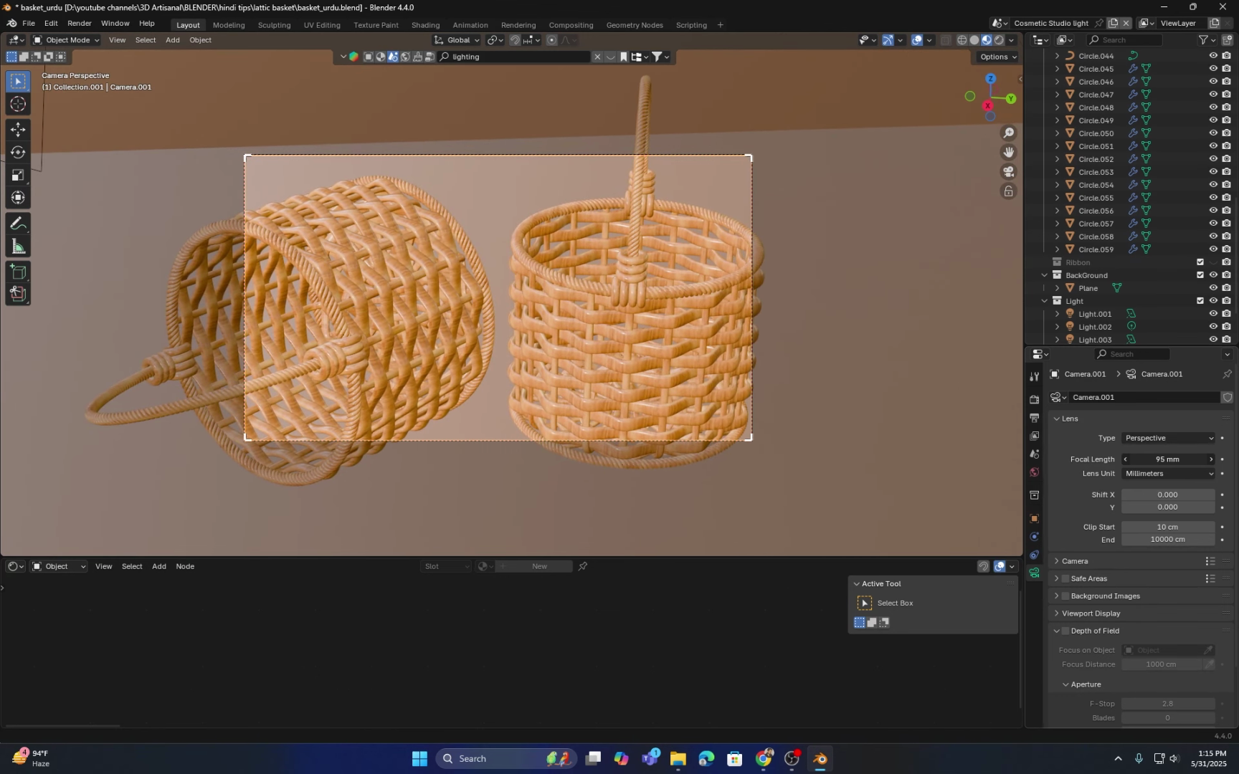
Step: Pull the camera back about 104 cm along its local Z axis and shift it about -4.9 cm in view X to centre both baskets
{"action": "key", "text": "g"}
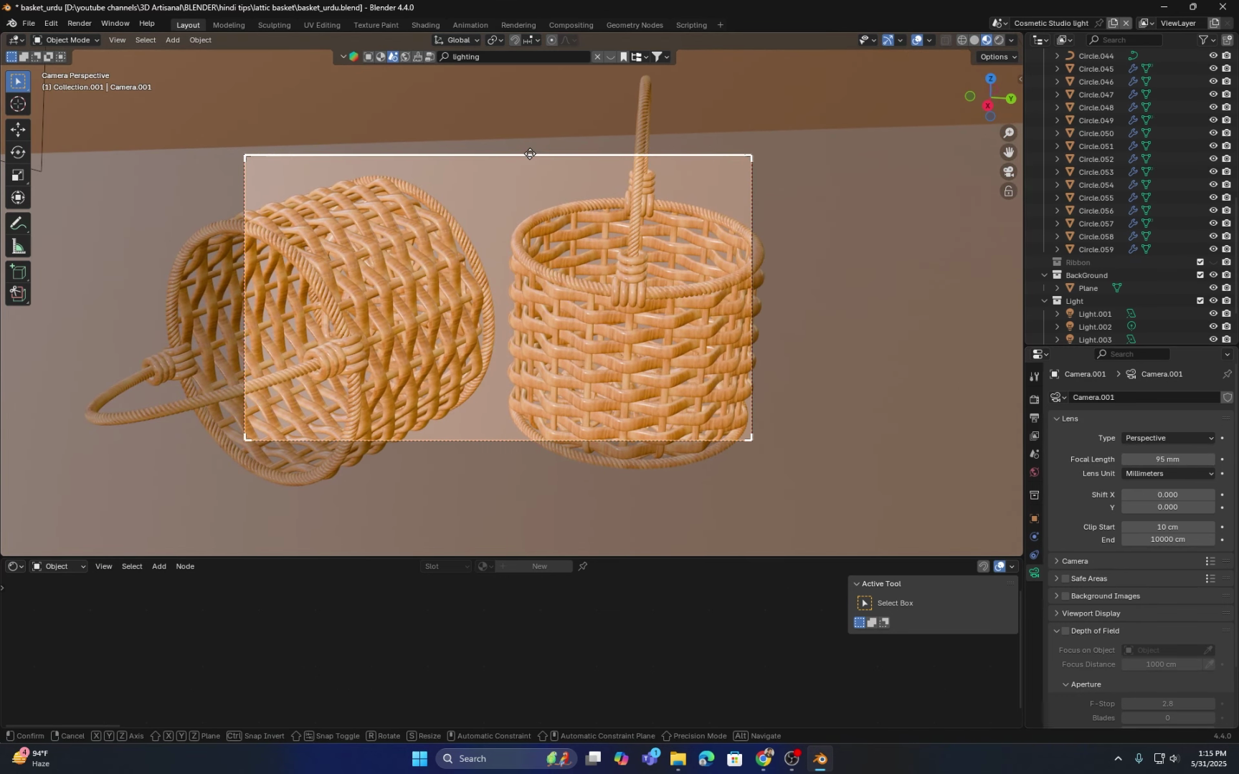
{"action": "key", "text": "z"}
{"action": "key", "text": "z"}
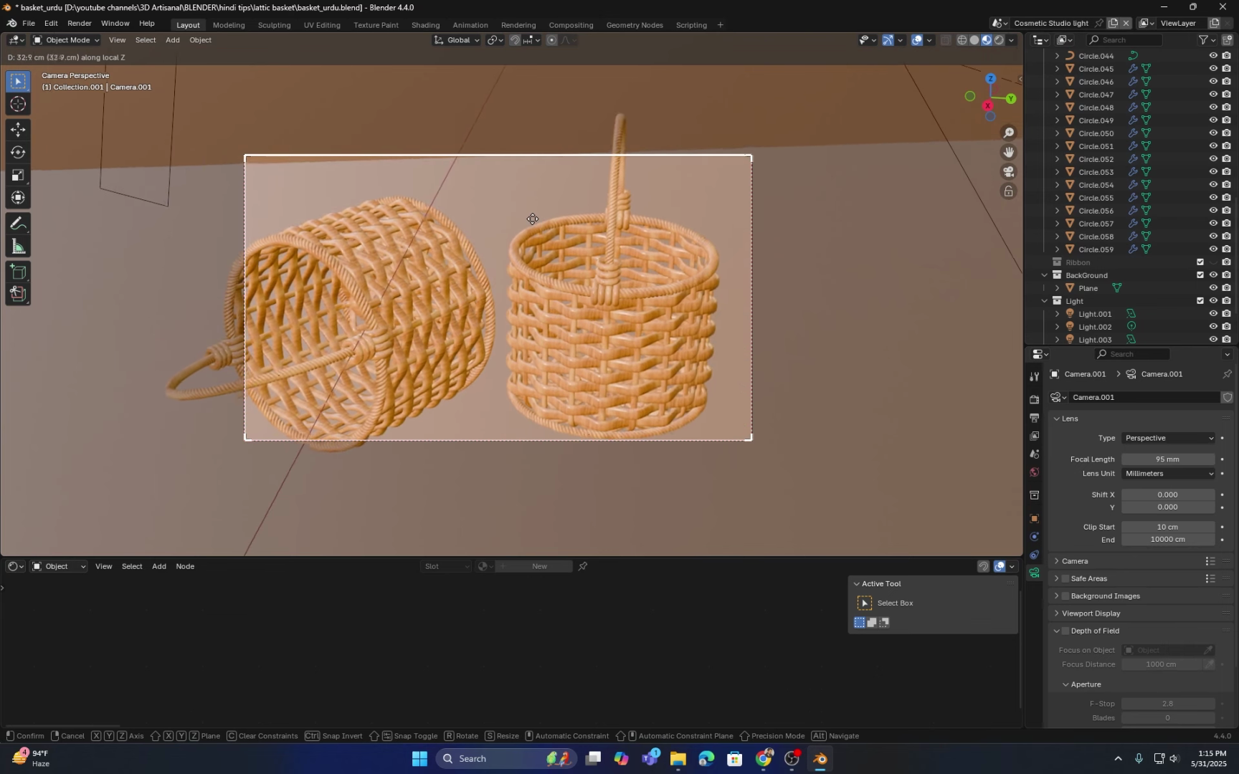
{"action": "left_click", "coordinate": [530, 267]}
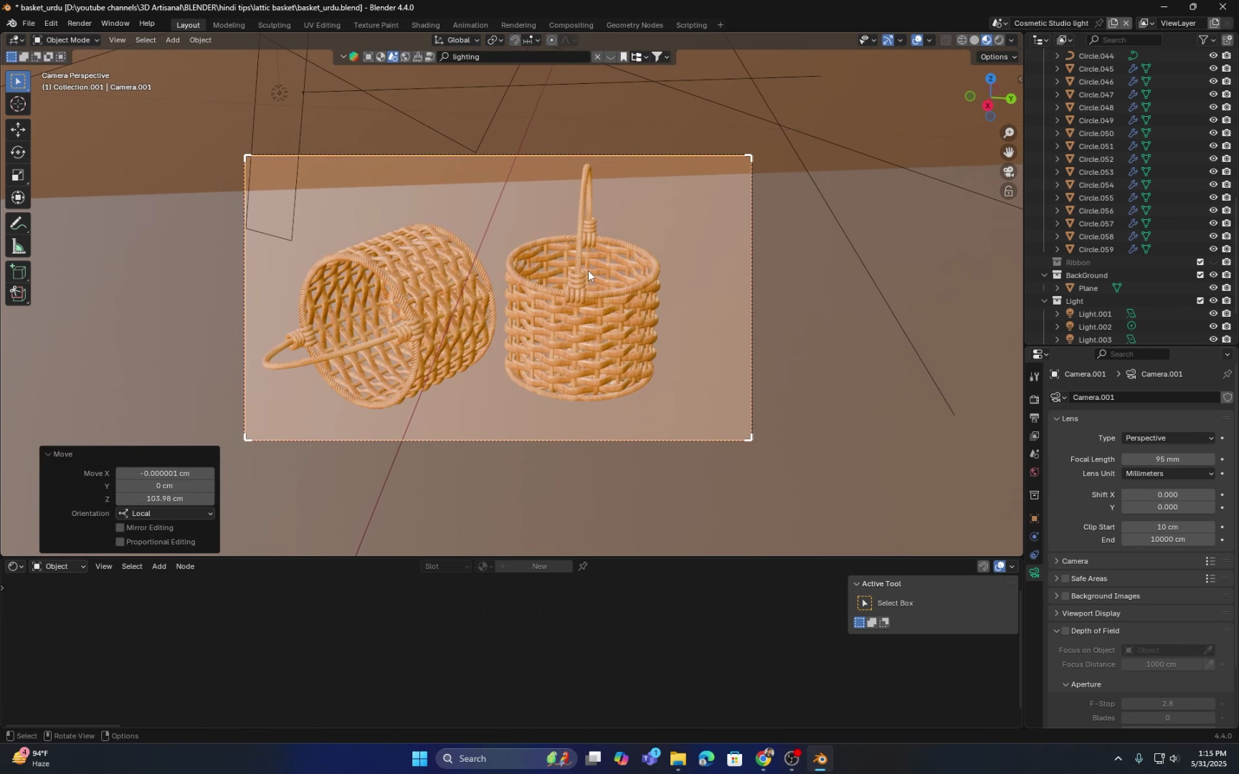
{"action": "key", "text": "g"}
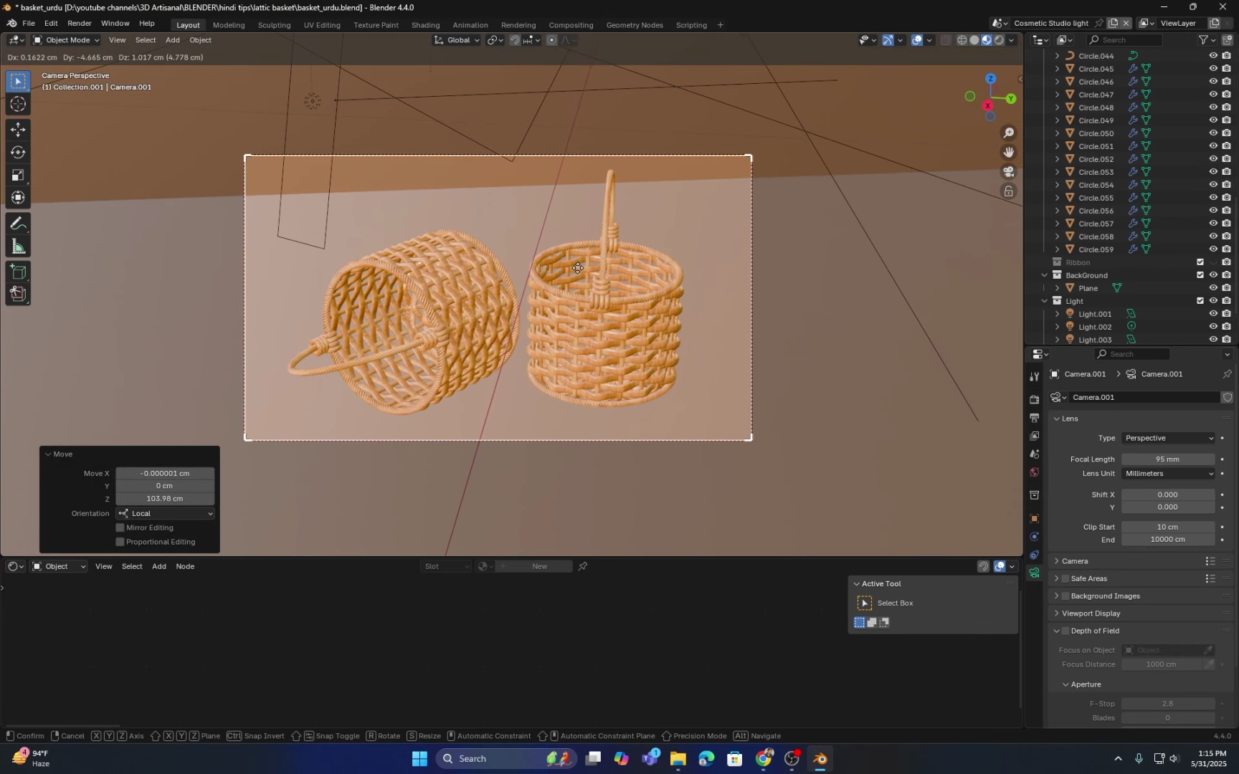
{"action": "left_click", "coordinate": [577, 271]}
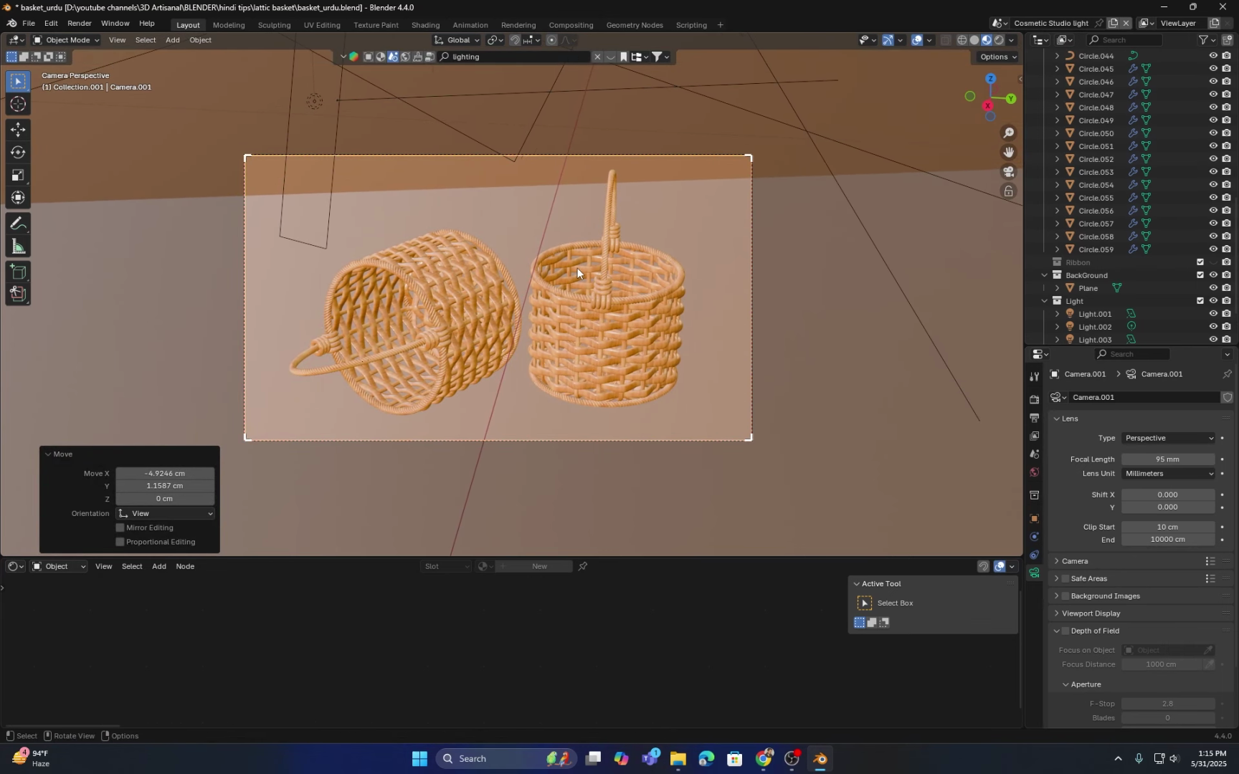
Step: Set the Cycles render's maximum samples to 1024
{"action": "left_click", "coordinate": [1034, 418]}
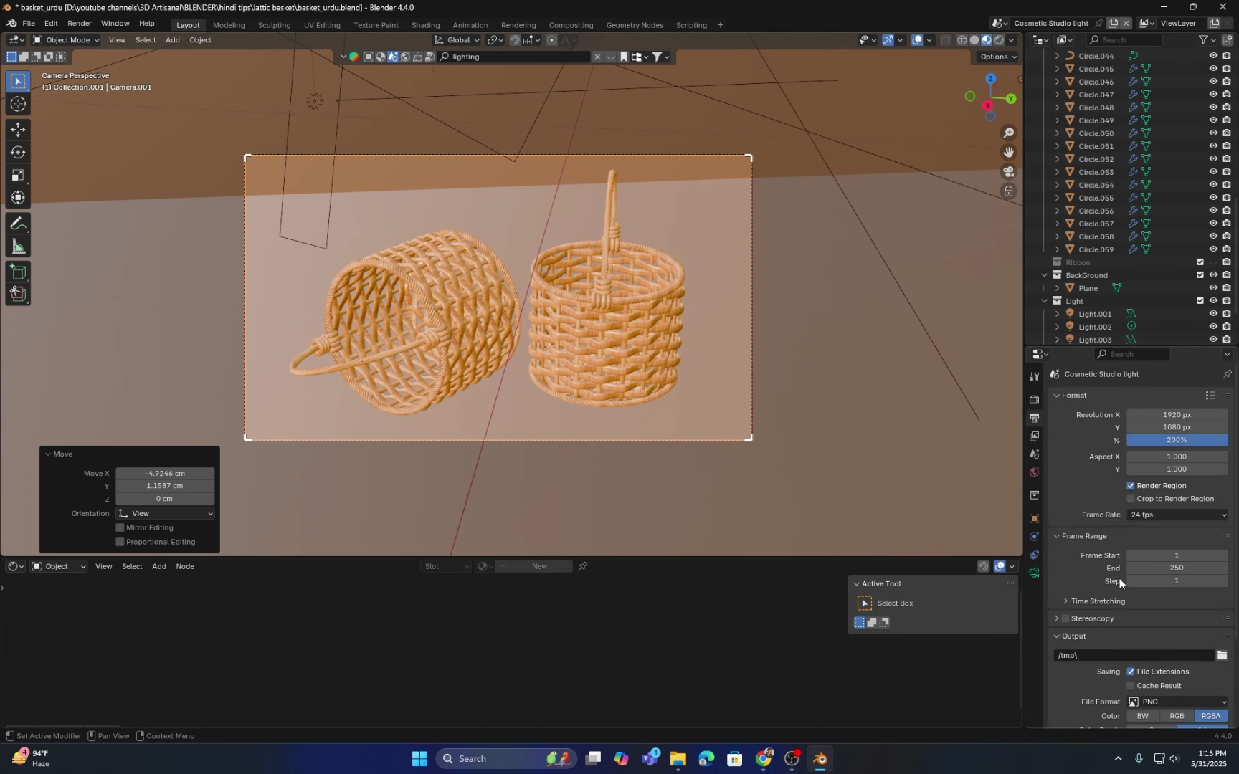
{"action": "left_click", "coordinate": [1035, 401]}
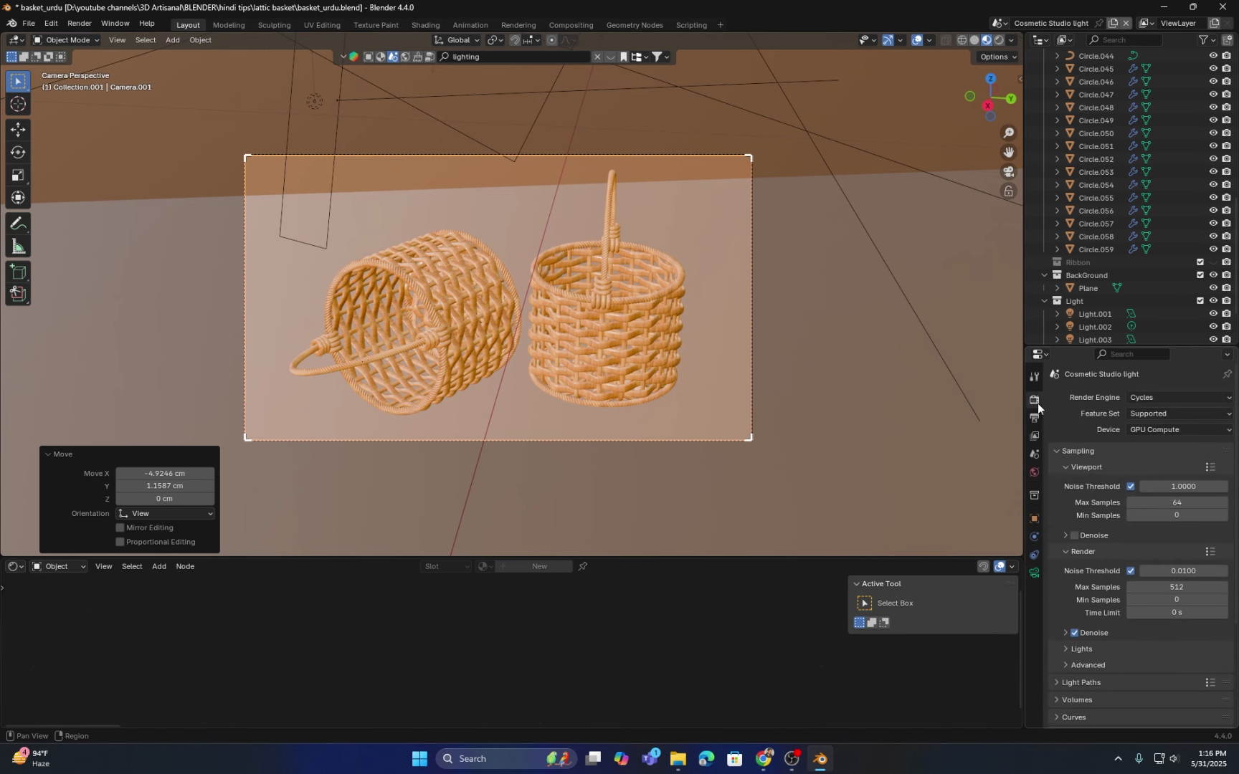
{"action": "left_click", "coordinate": [1164, 399]}
{"action": "left_click", "coordinate": [1178, 401]}
{"action": "left_click", "coordinate": [1185, 585]}
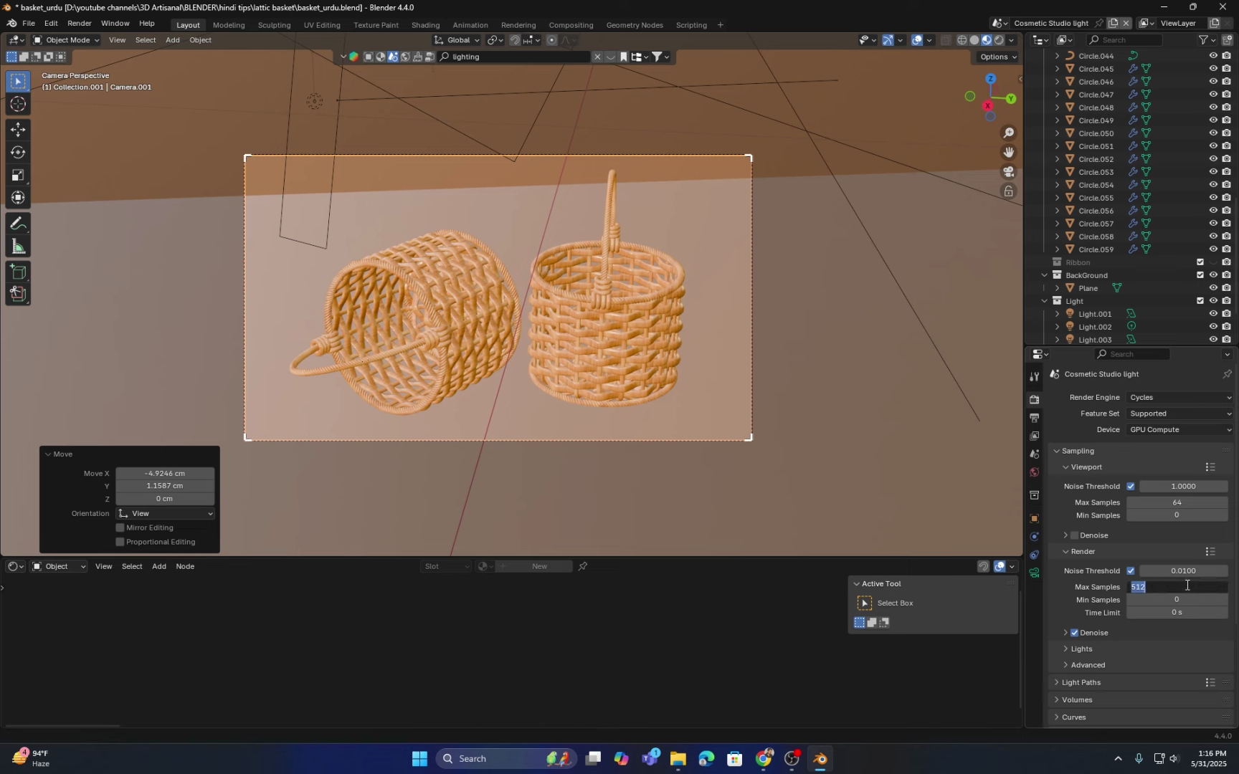
{"action": "type", "text": "1024"}
{"action": "key", "text": "Return"}
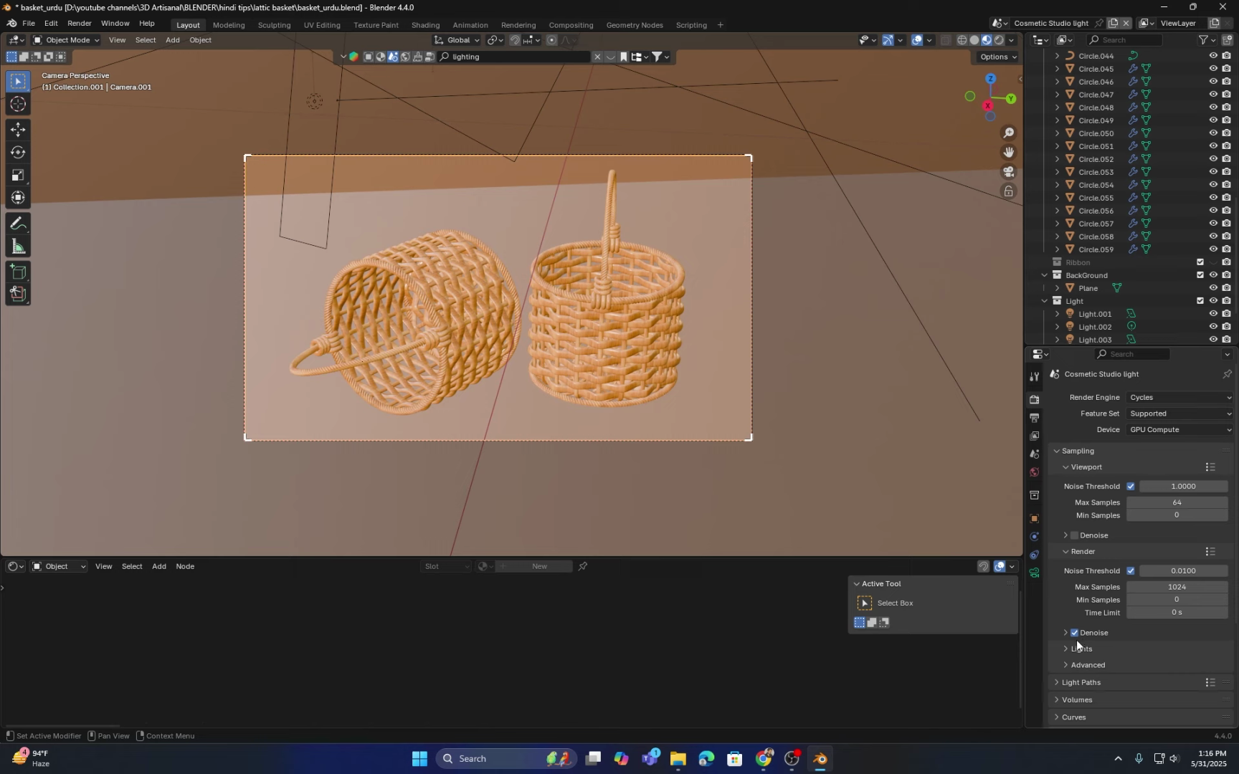
Step: Start a test render of the still image, check the lighting on the tipped basket, and stop the render
{"action": "left_click", "coordinate": [1035, 419]}
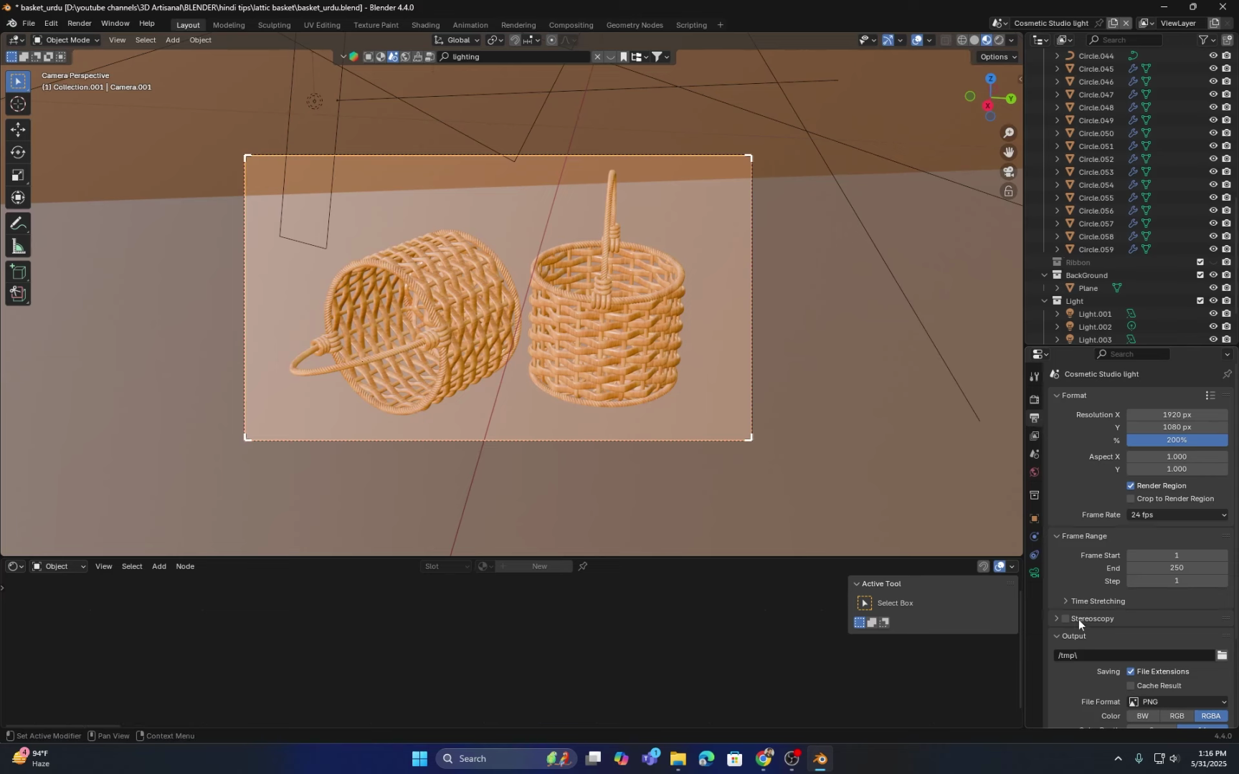
{"action": "left_click", "coordinate": [81, 22]}
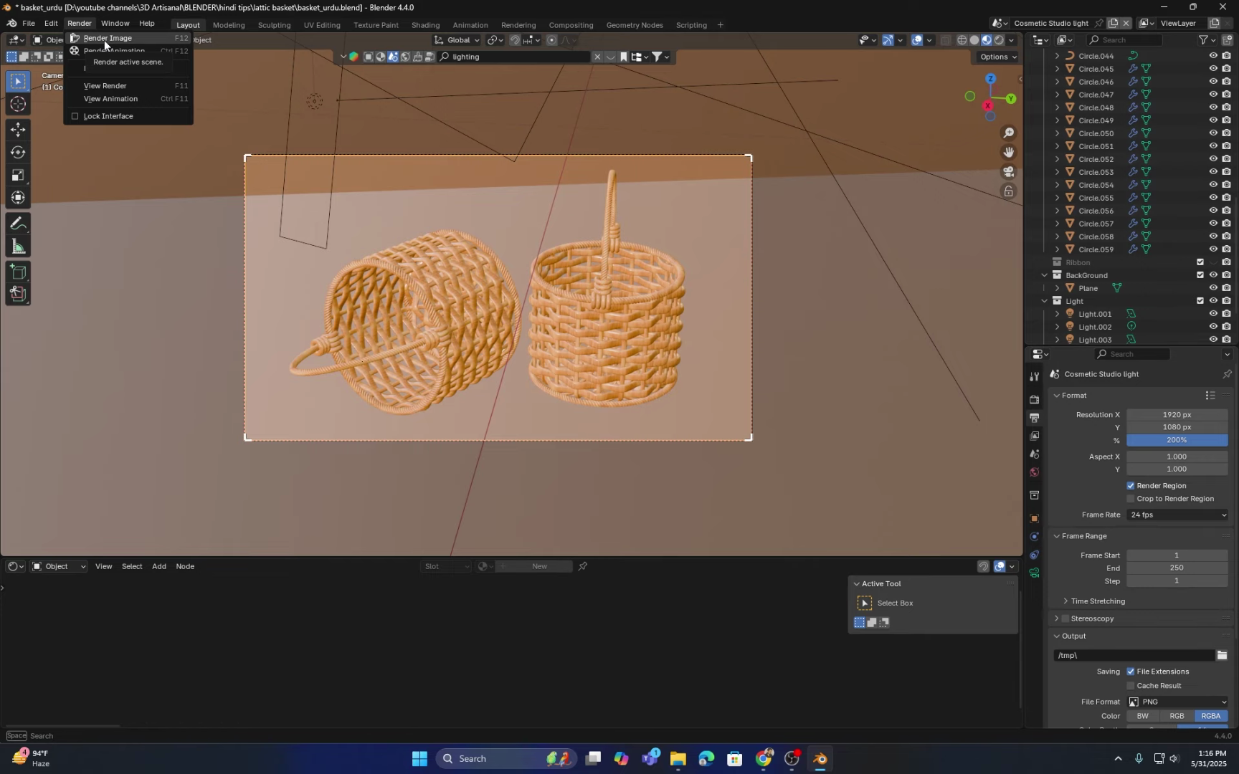
{"action": "left_click", "coordinate": [104, 39]}
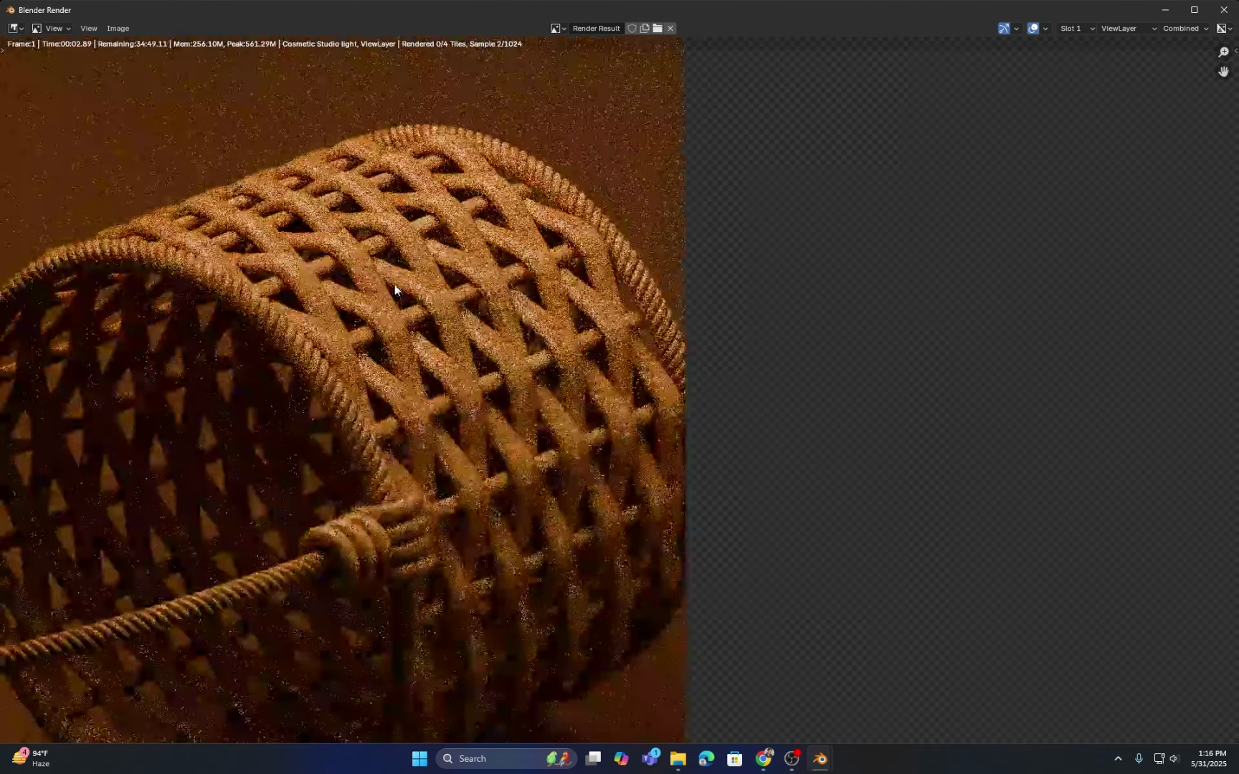
{"action": "scroll", "coordinate": [393, 285], "scroll_direction": "down", "scroll_amount": 3}
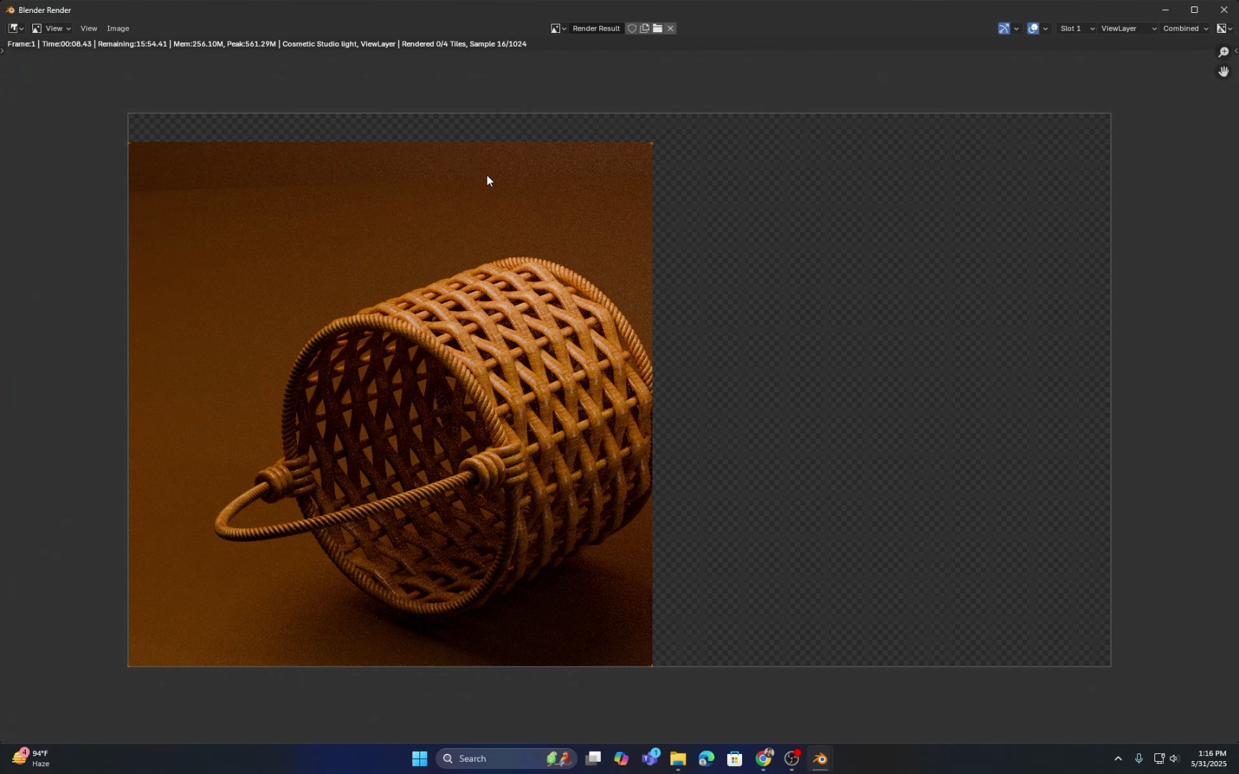
{"action": "key", "text": "Escape"}
Step: Move the area light above the baskets about -95 cm in Y and -14.5 cm in Z in the right orthographic view
{"action": "middle_click_drag", "start_coordinate": [487, 174], "coordinate": [538, 191]}
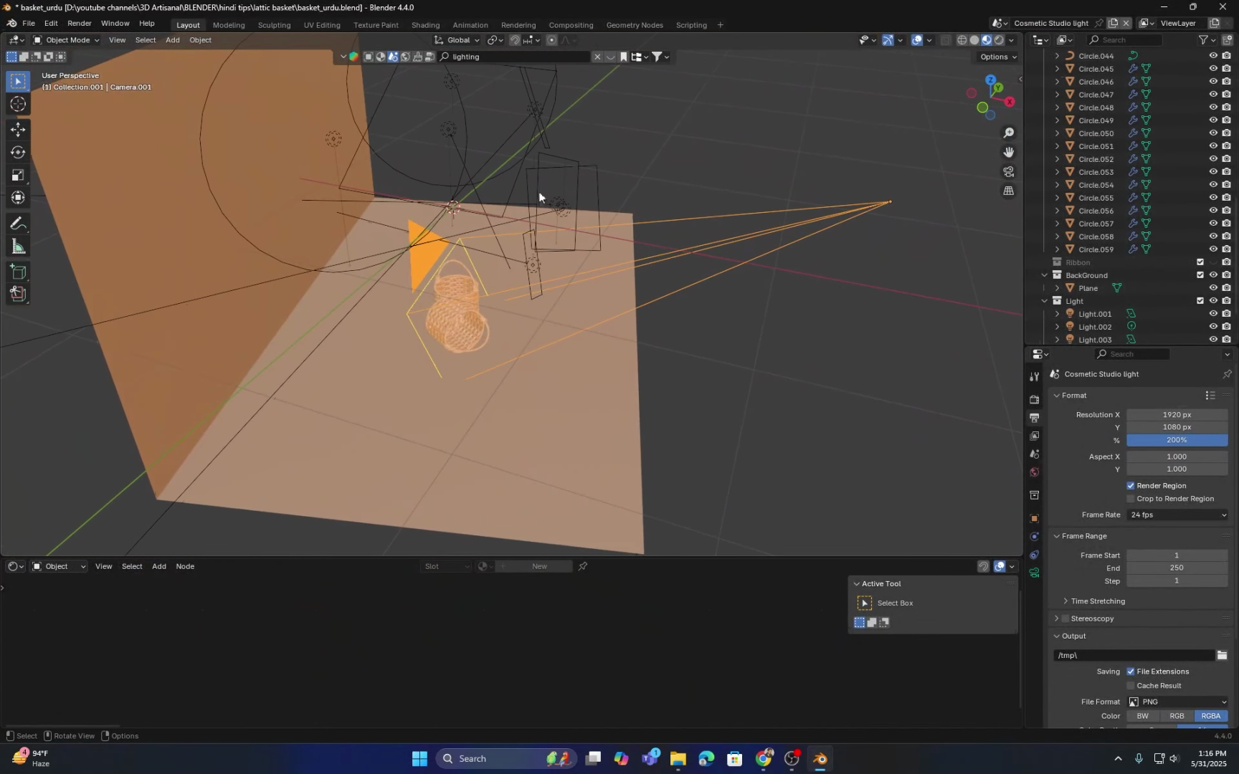
{"action": "left_click", "coordinate": [552, 95]}
{"action": "middle_click_drag", "start_coordinate": [552, 95], "coordinate": [536, 128]}
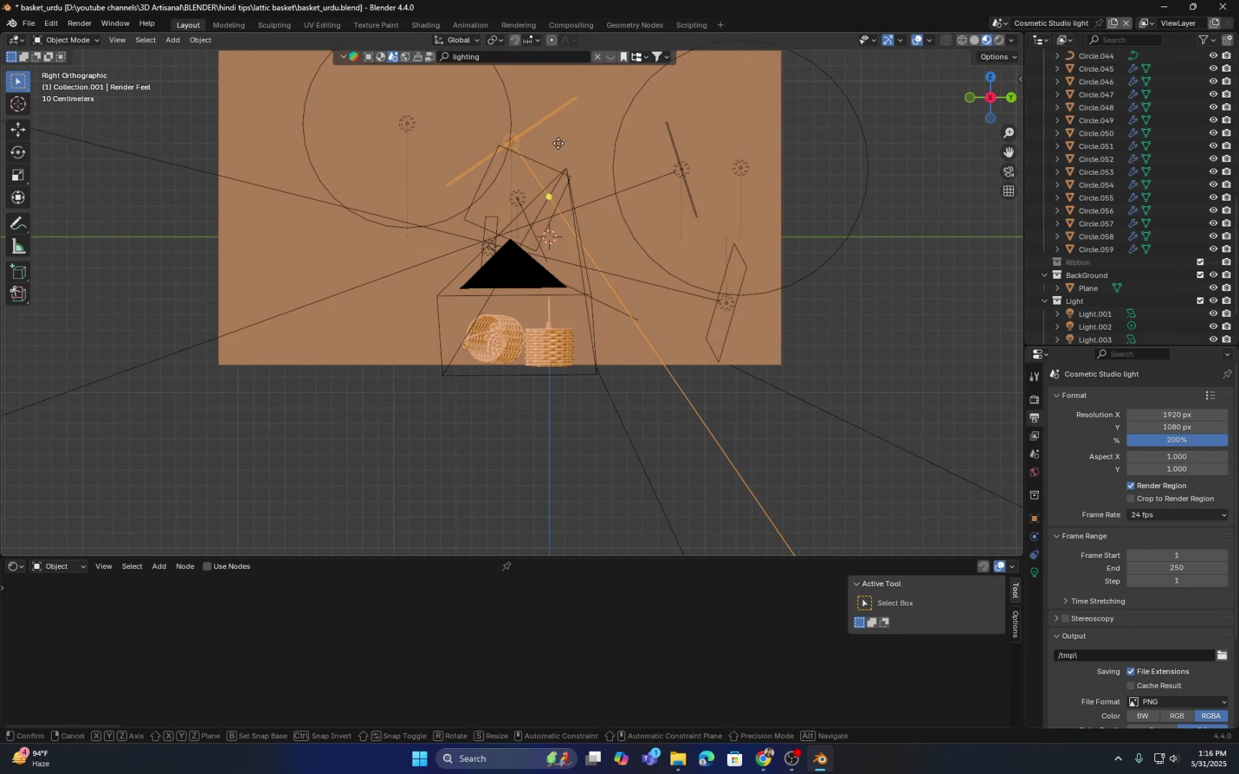
{"action": "key", "text": "g"}
{"action": "left_click", "coordinate": [410, 164]}
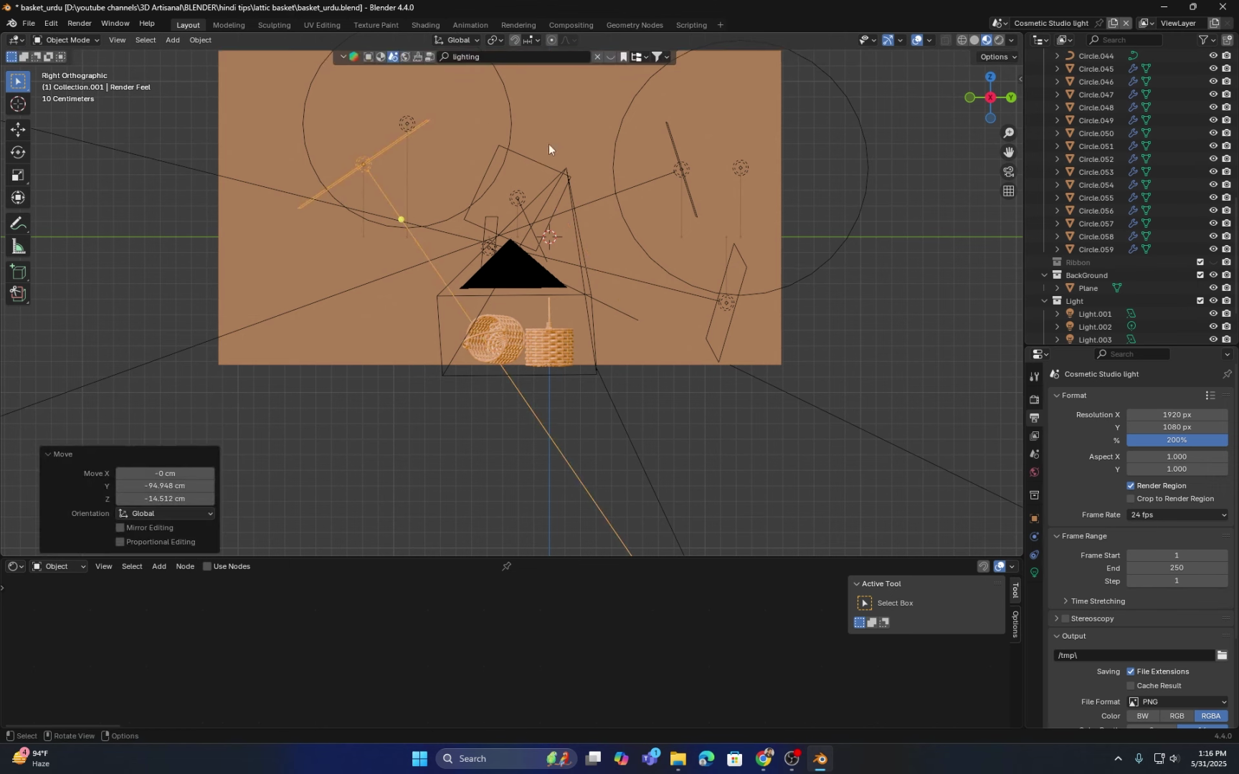
Step: Rotate the upper area light on the positive Y side about -26° in the right view to aim it at the baskets
{"action": "left_click", "coordinate": [674, 141]}
{"action": "key", "text": "r"}
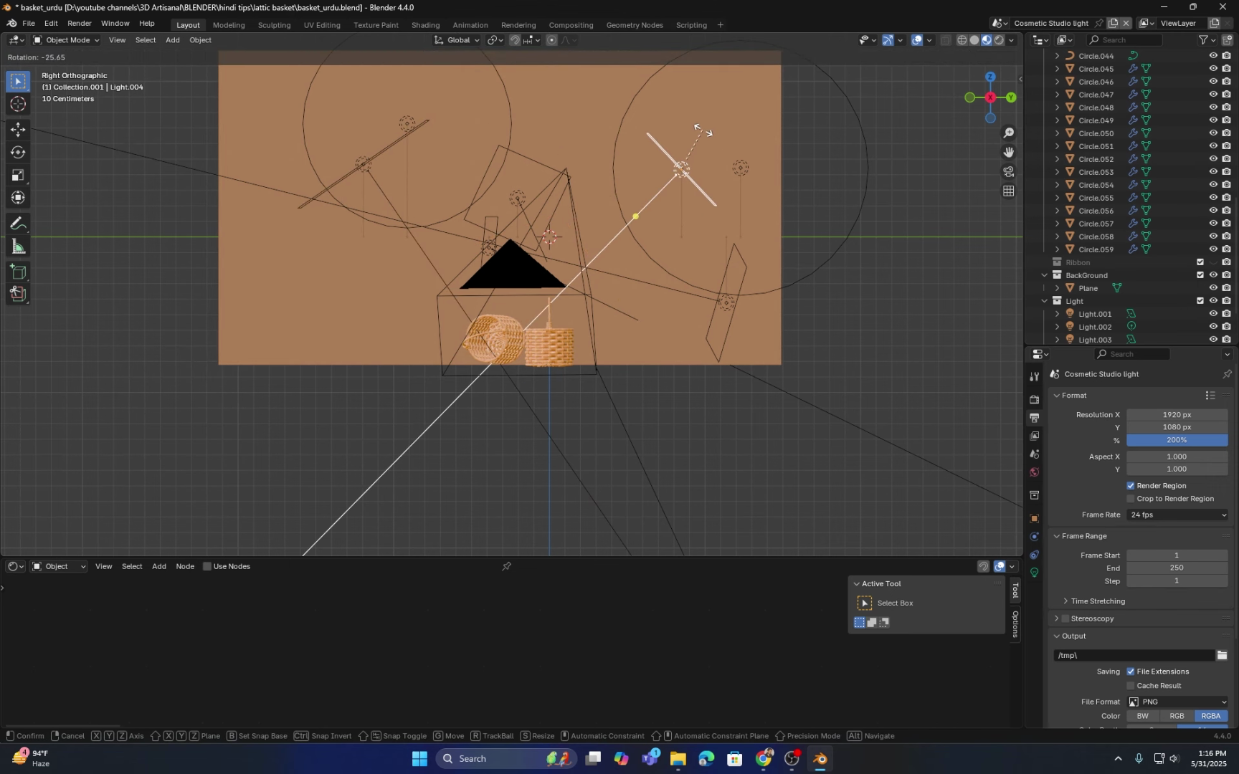
{"action": "left_click", "coordinate": [702, 133]}
Step: Rotate the lower area light on the positive Y side about -30.2° in the right view to aim it at the baskets
{"action": "left_click", "coordinate": [736, 256]}
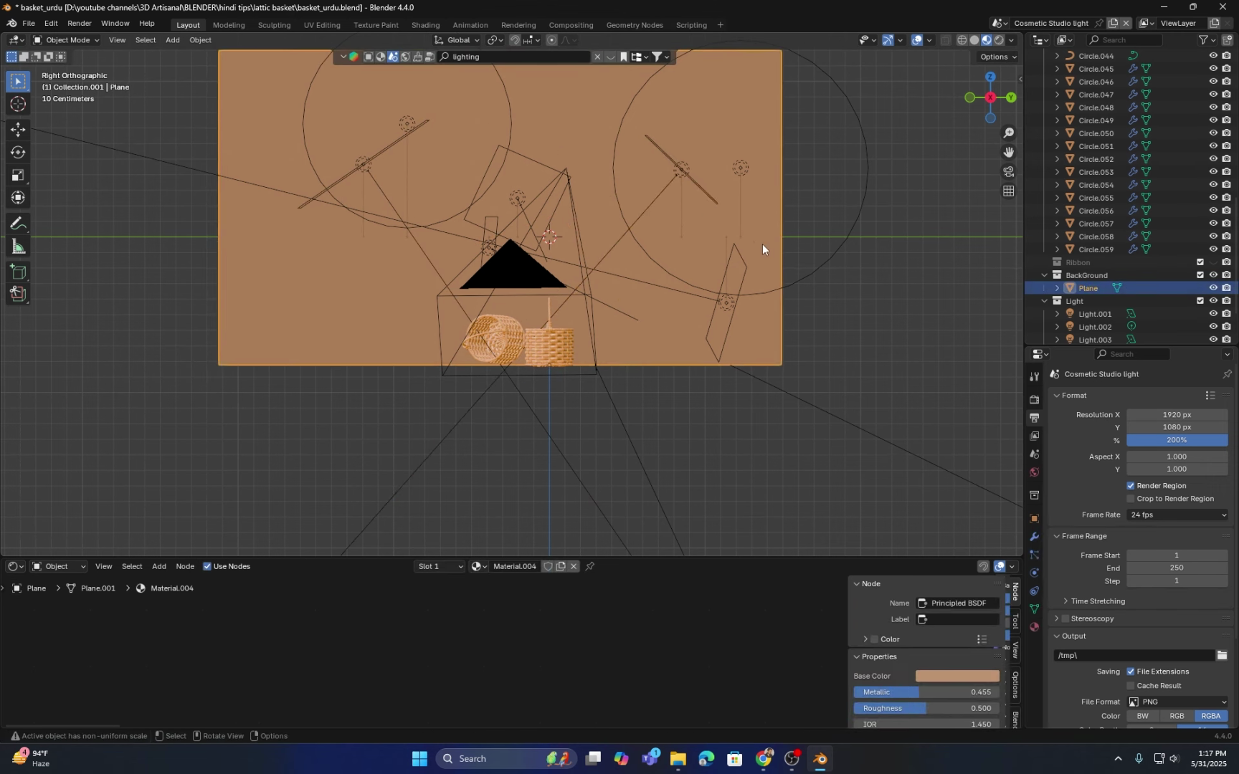
{"action": "key", "text": "r"}
{"action": "key", "text": "Escape"}
{"action": "left_click", "coordinate": [745, 267]}
{"action": "key", "text": "r"}
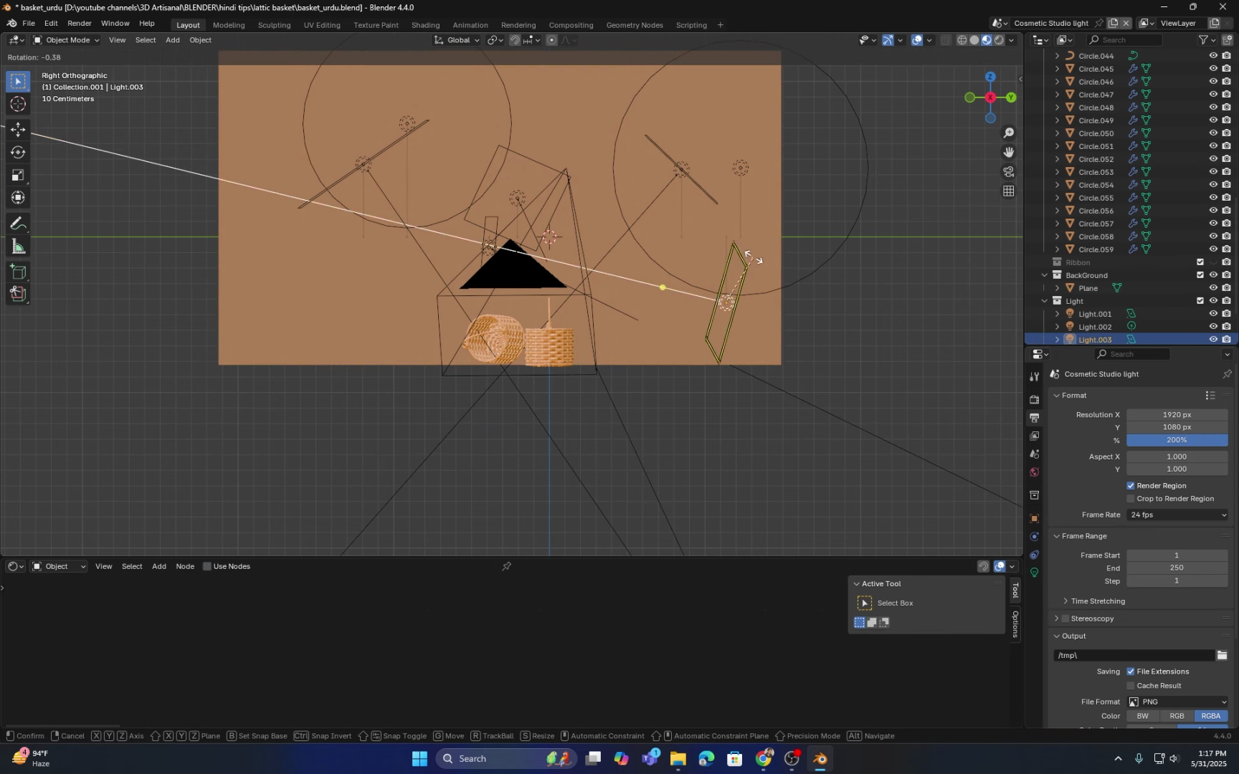
{"action": "left_click", "coordinate": [726, 218]}
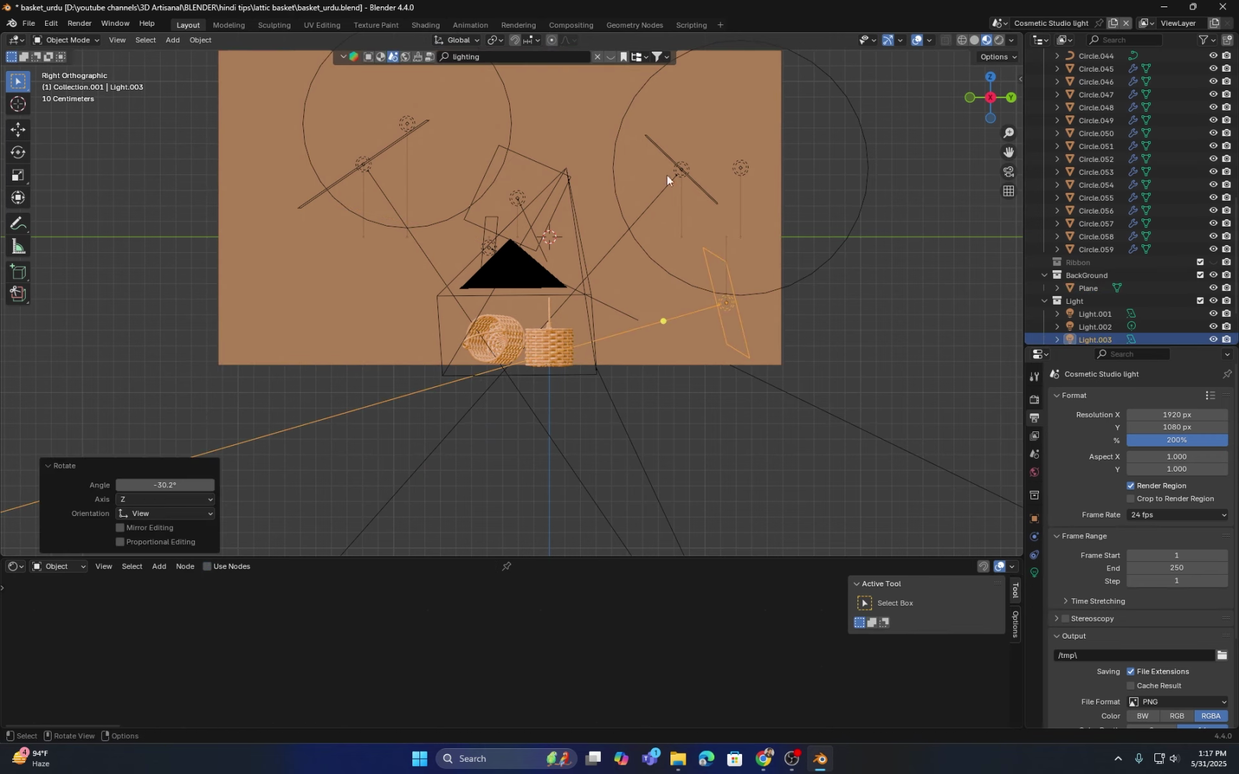
Step: Set the power of the point light on the positive Y side to 30 W and select the other point light
{"action": "scroll", "coordinate": [635, 182], "scroll_direction": "down", "scroll_amount": 2}
{"action": "left_click", "coordinate": [735, 154]}
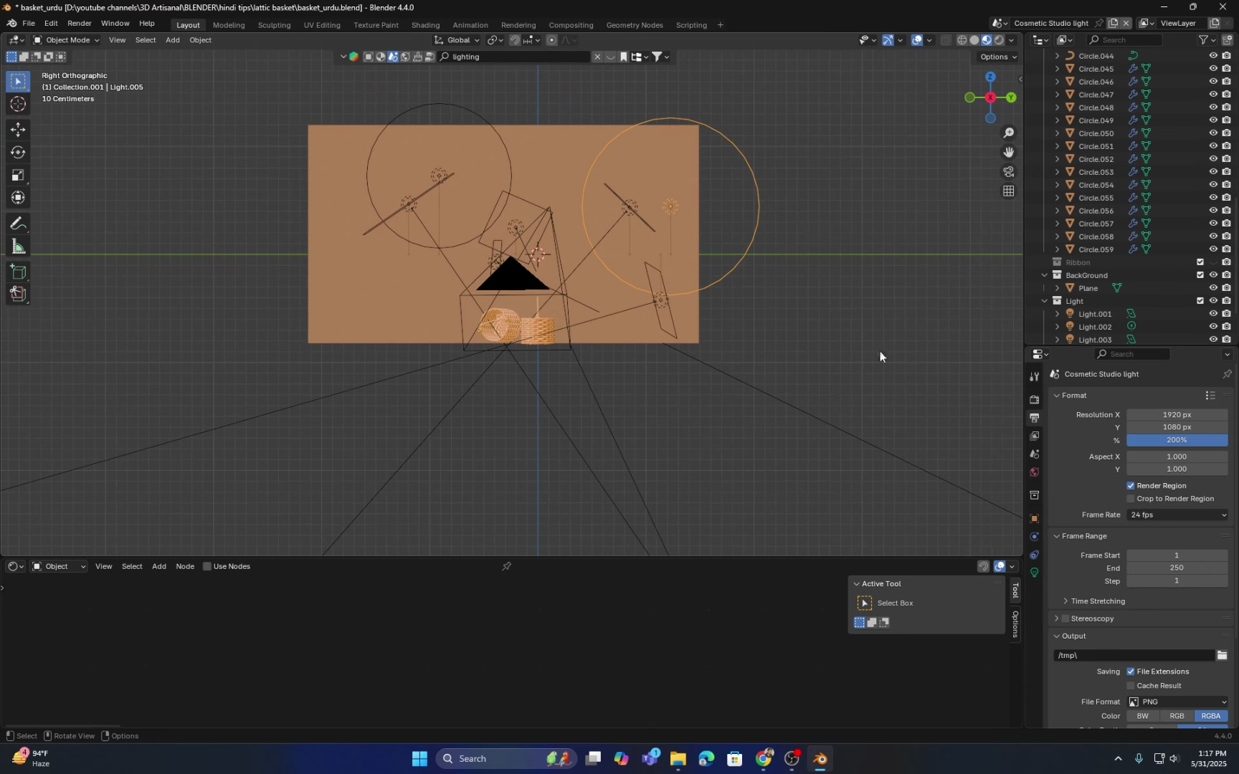
{"action": "left_click", "coordinate": [1035, 573]}
{"action": "left_click", "coordinate": [1167, 486]}
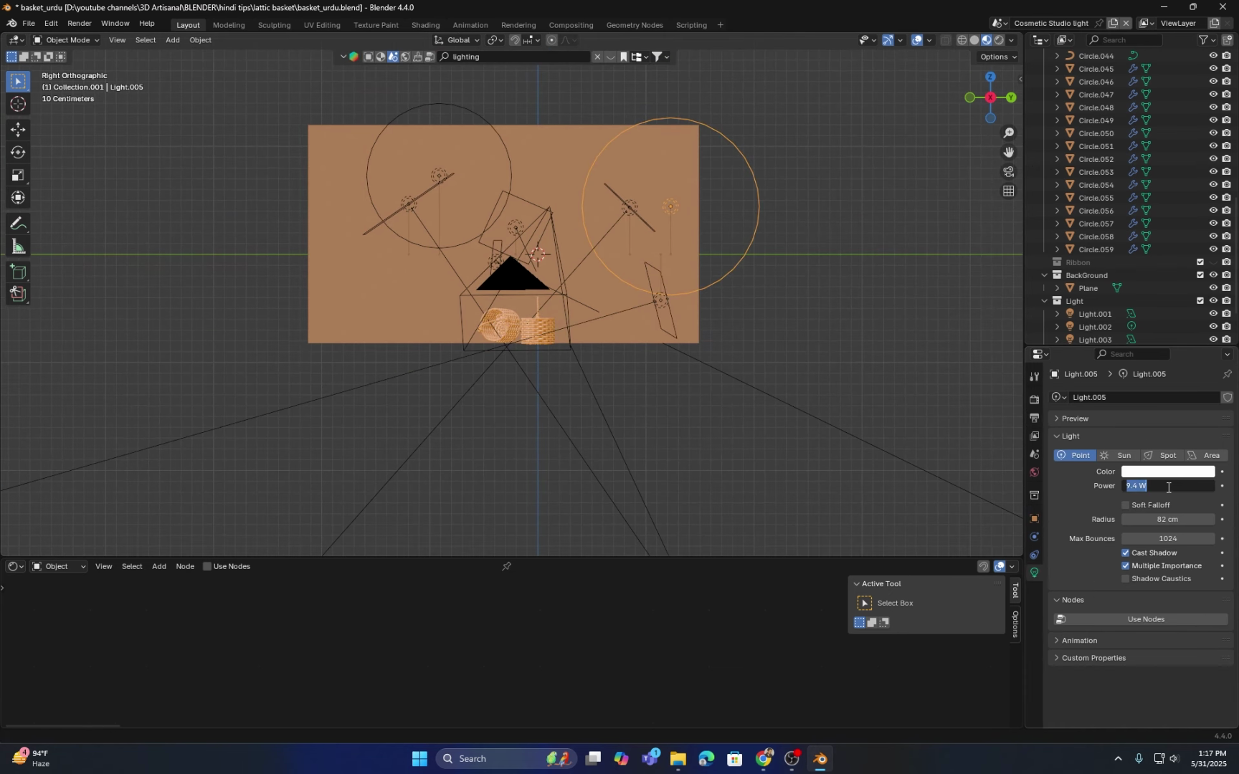
{"action": "type", "text": "30"}
{"action": "key", "text": "Return"}
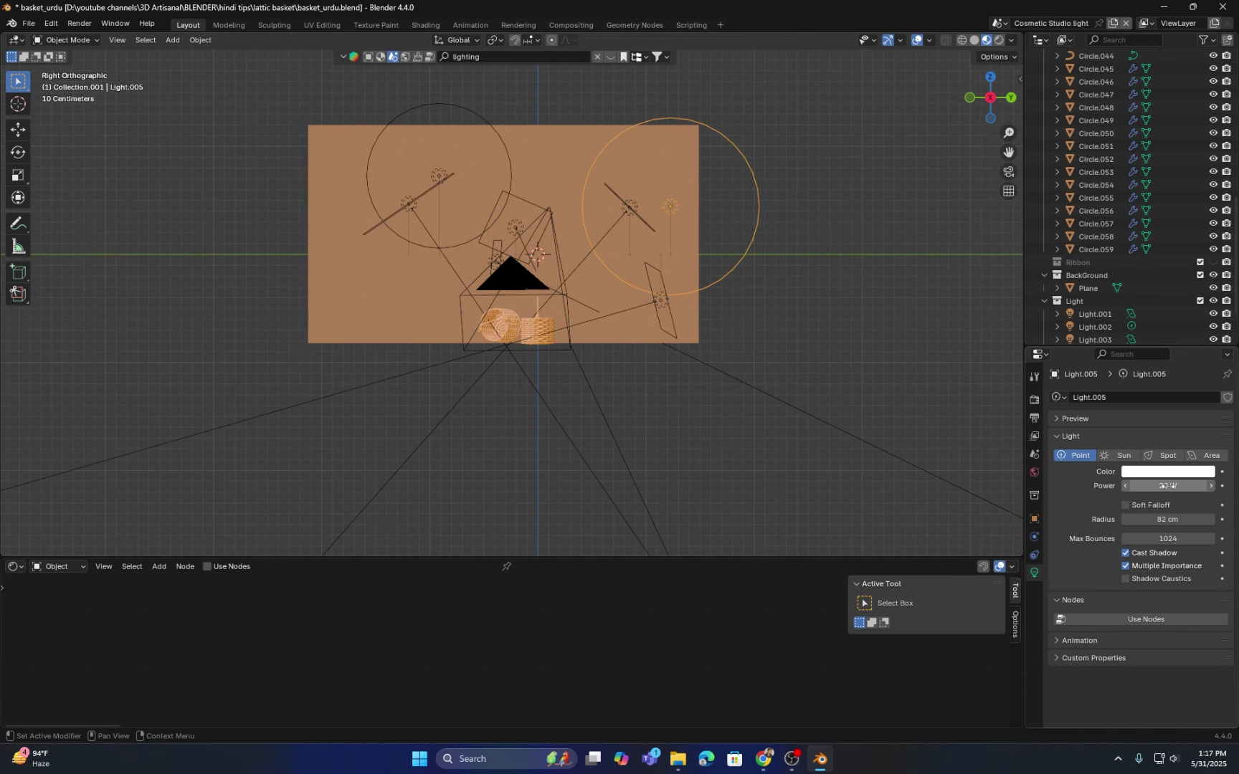
{"action": "left_click", "coordinate": [501, 140]}
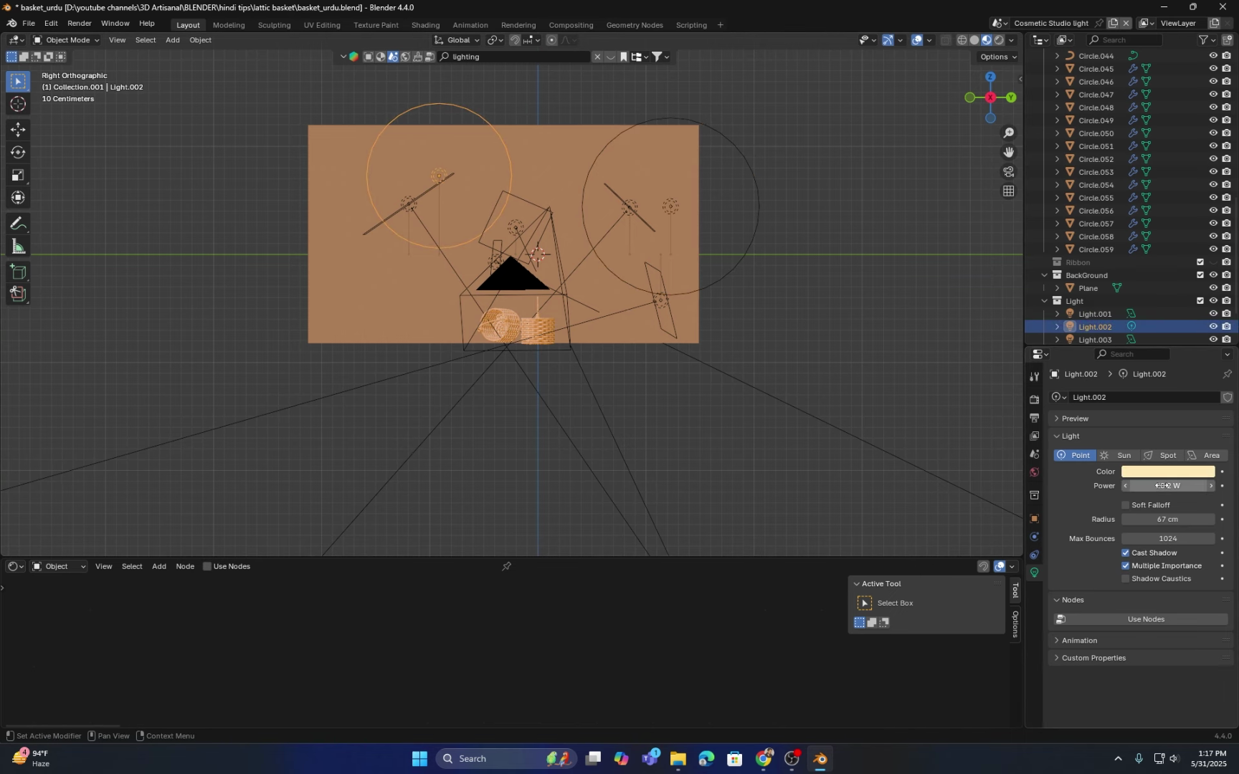
Step: Start a test render of the camera view, examine the tipped basket's lighting and surface gloss up close, and stop the render
{"action": "middle_click_drag", "start_coordinate": [425, 337], "coordinate": [465, 349]}
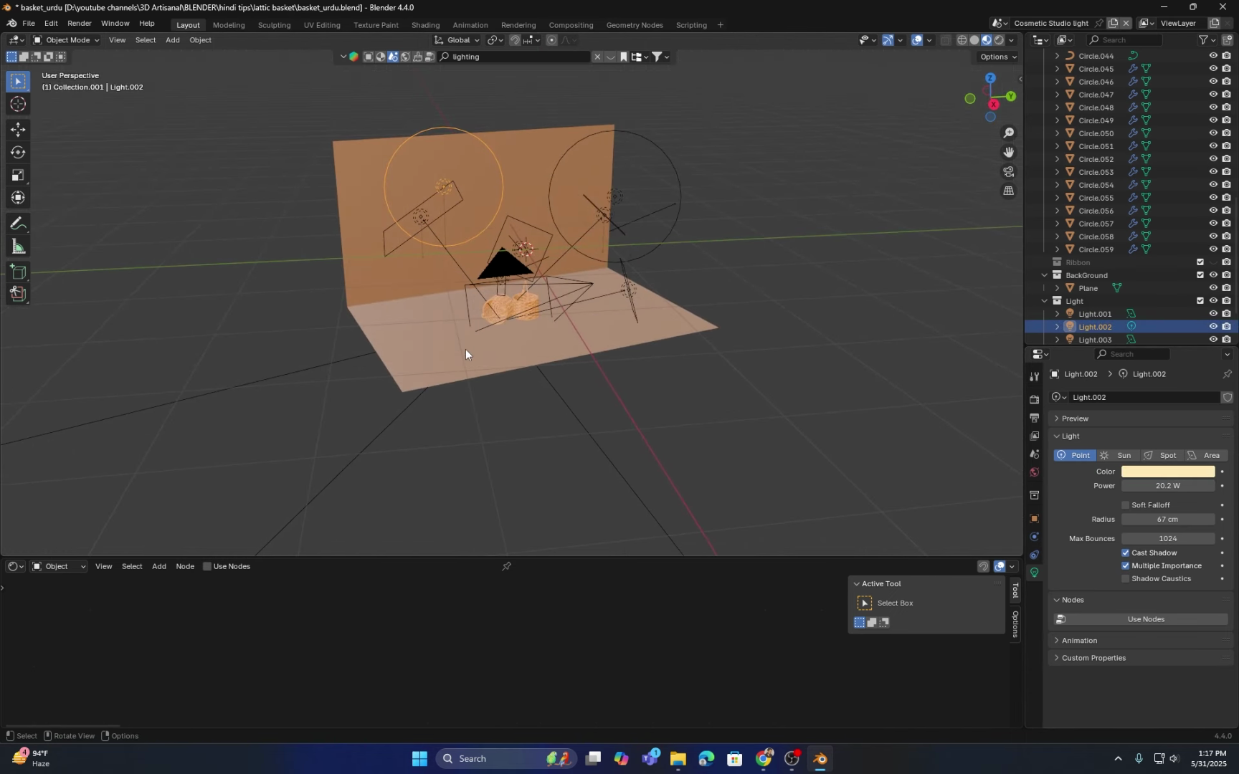
{"action": "key", "text": "KP_0"}
{"action": "left_click", "coordinate": [80, 23]}
{"action": "left_click", "coordinate": [106, 38]}
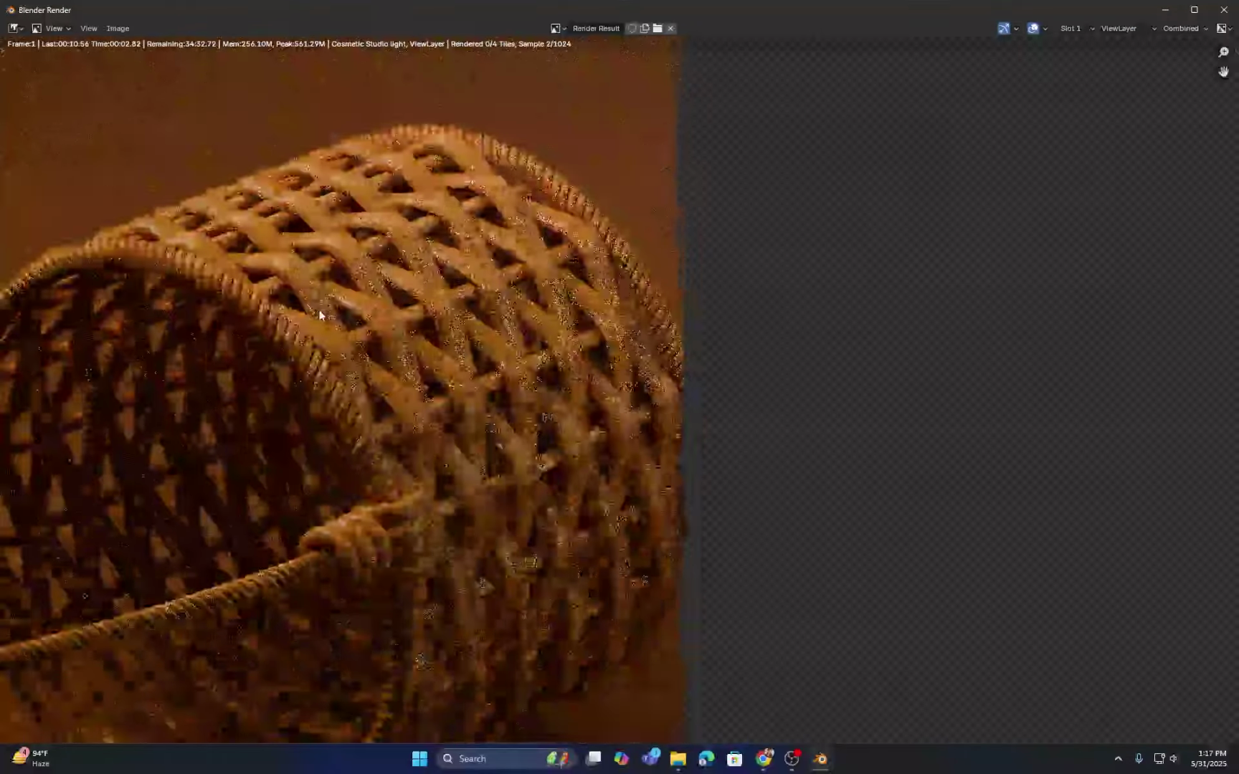
{"action": "scroll", "coordinate": [388, 350], "scroll_direction": "up", "scroll_amount": 3}
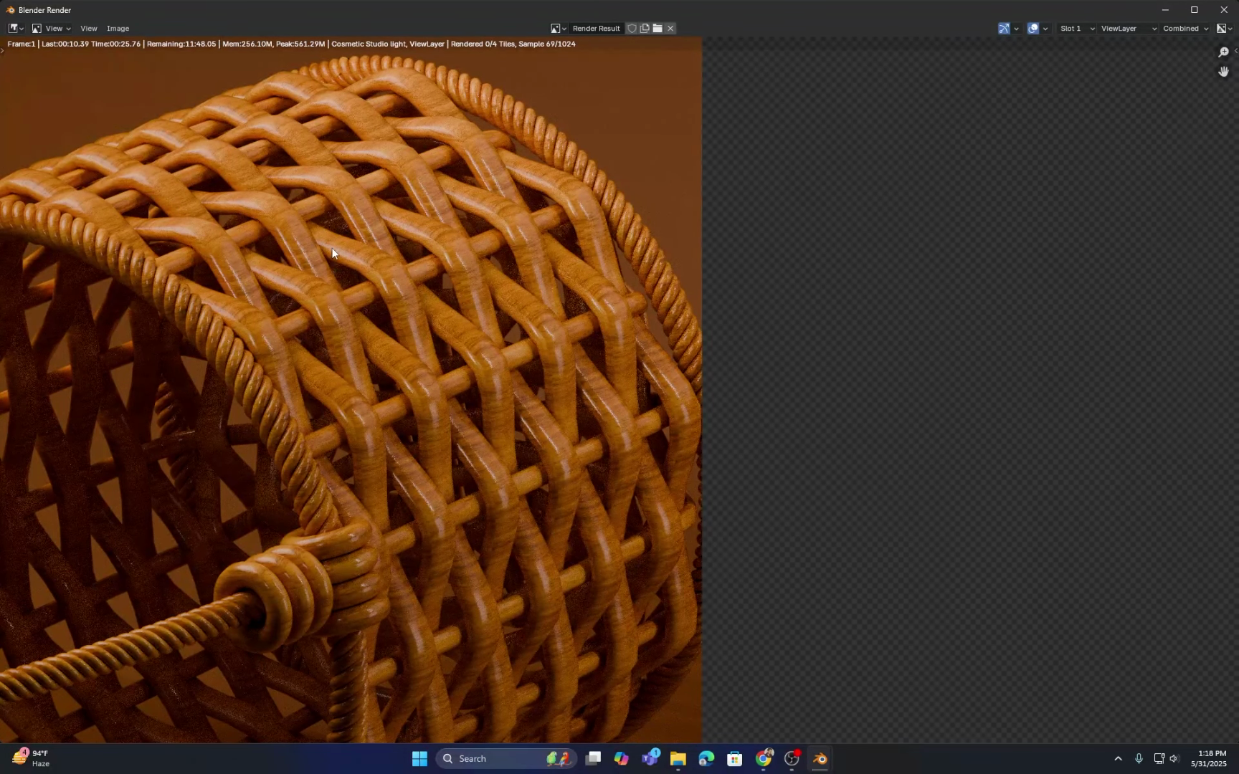
{"action": "scroll", "coordinate": [339, 309], "scroll_direction": "down", "scroll_amount": 2}
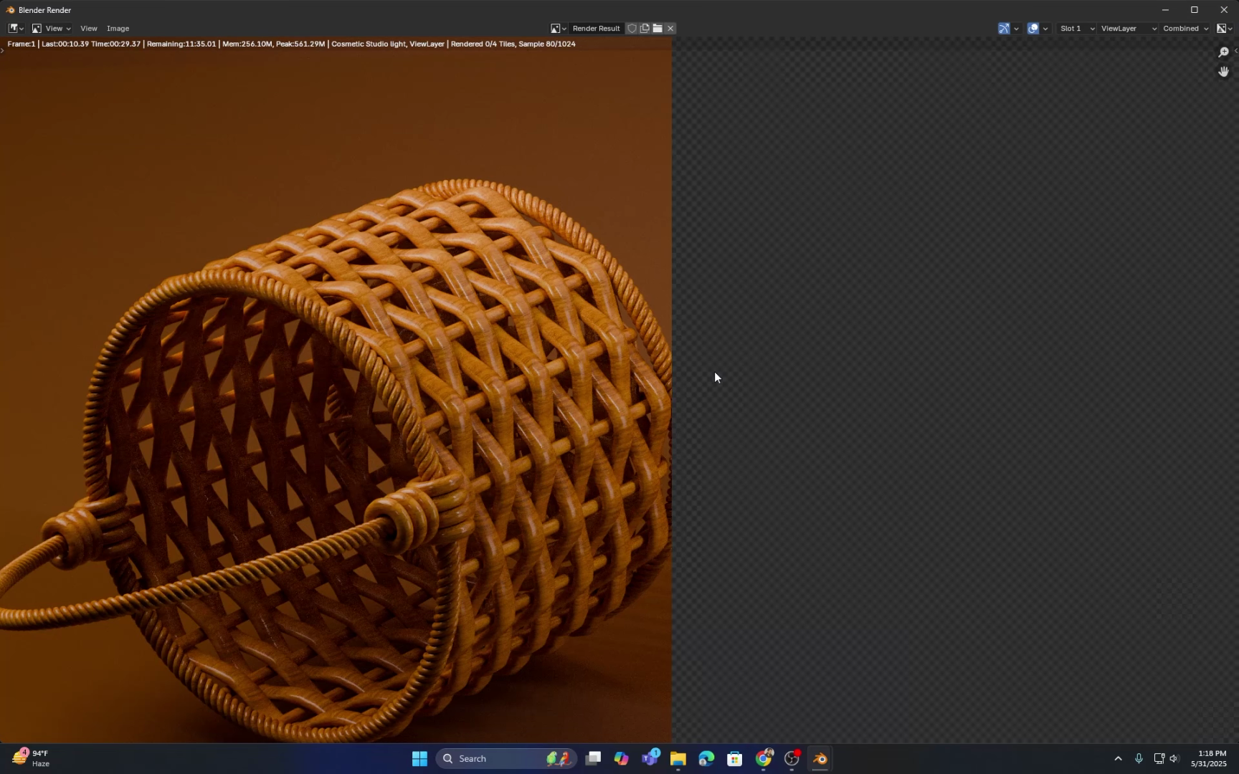
{"action": "key", "text": "Escape"}
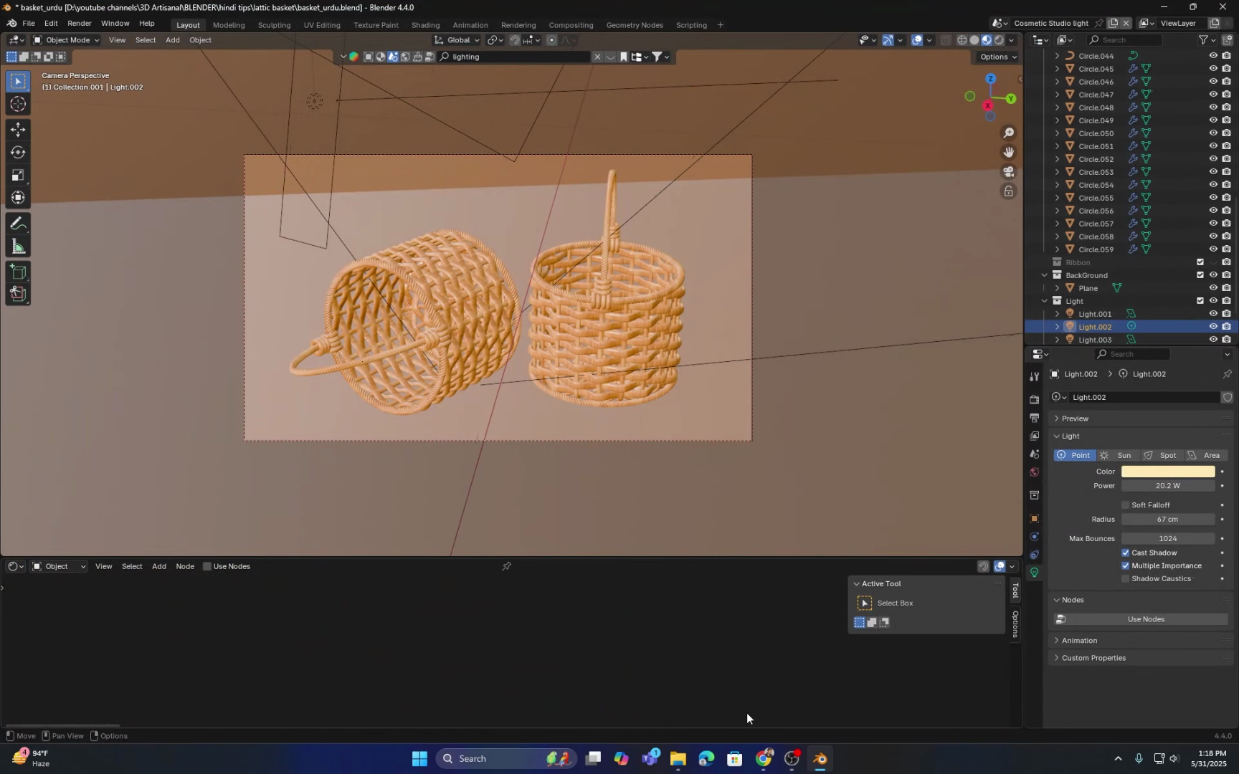
Step: Select a woven strand of the tipped basket and enlarge the Shader Editor around the Roughness texture and Invert Color nodes of Simple wood.001
{"action": "scroll", "coordinate": [513, 332], "scroll_direction": "up", "scroll_amount": 3}
{"action": "left_click", "coordinate": [429, 310]}
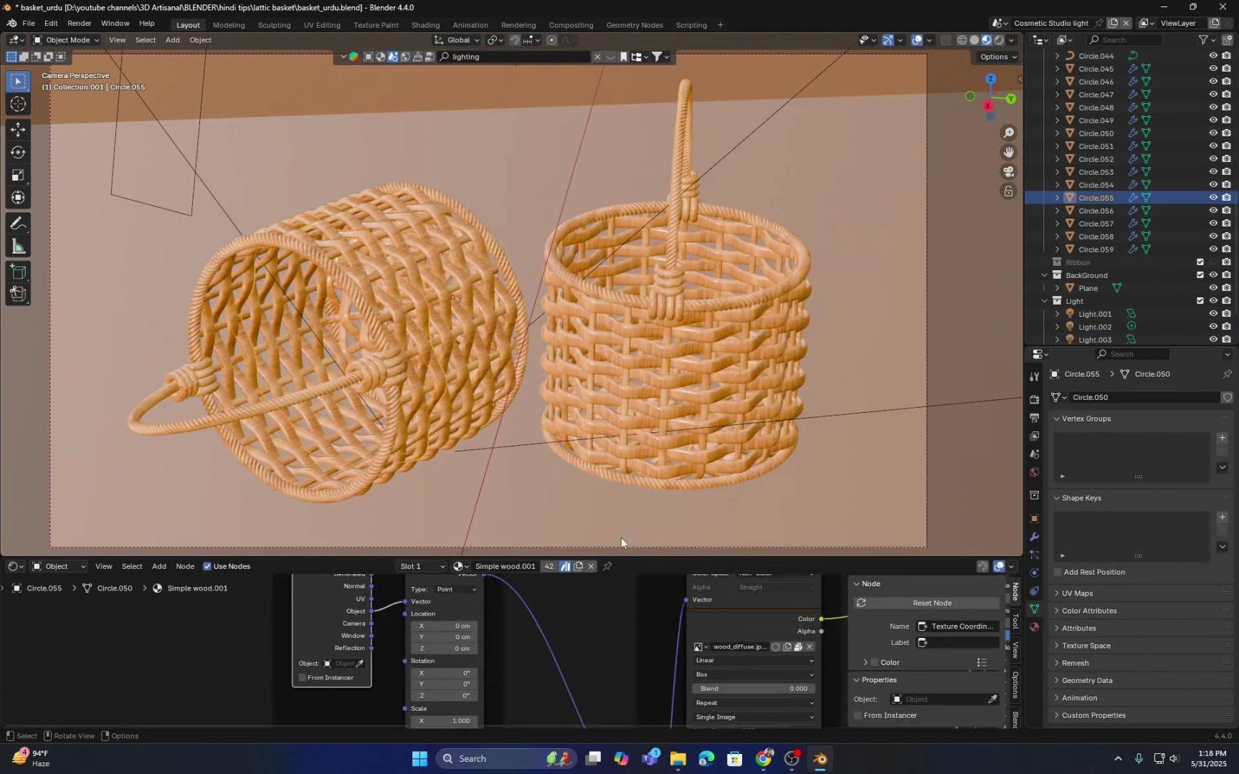
{"action": "left_click_drag", "start_coordinate": [637, 558], "coordinate": [638, 271]}
{"action": "scroll", "coordinate": [931, 595], "scroll_direction": "down", "scroll_amount": 2}
{"action": "middle_click_drag", "start_coordinate": [932, 595], "coordinate": [642, 624]}
{"action": "scroll", "coordinate": [466, 539], "scroll_direction": "up", "scroll_amount": 3}
{"action": "left_click_drag", "start_coordinate": [642, 272], "coordinate": [653, 371]}
{"action": "scroll", "coordinate": [489, 240], "scroll_direction": "up", "scroll_amount": 3}
{"action": "middle_click_drag", "start_coordinate": [588, 670], "coordinate": [593, 512]}
{"action": "scroll", "coordinate": [593, 512], "scroll_direction": "up", "scroll_amount": 3}
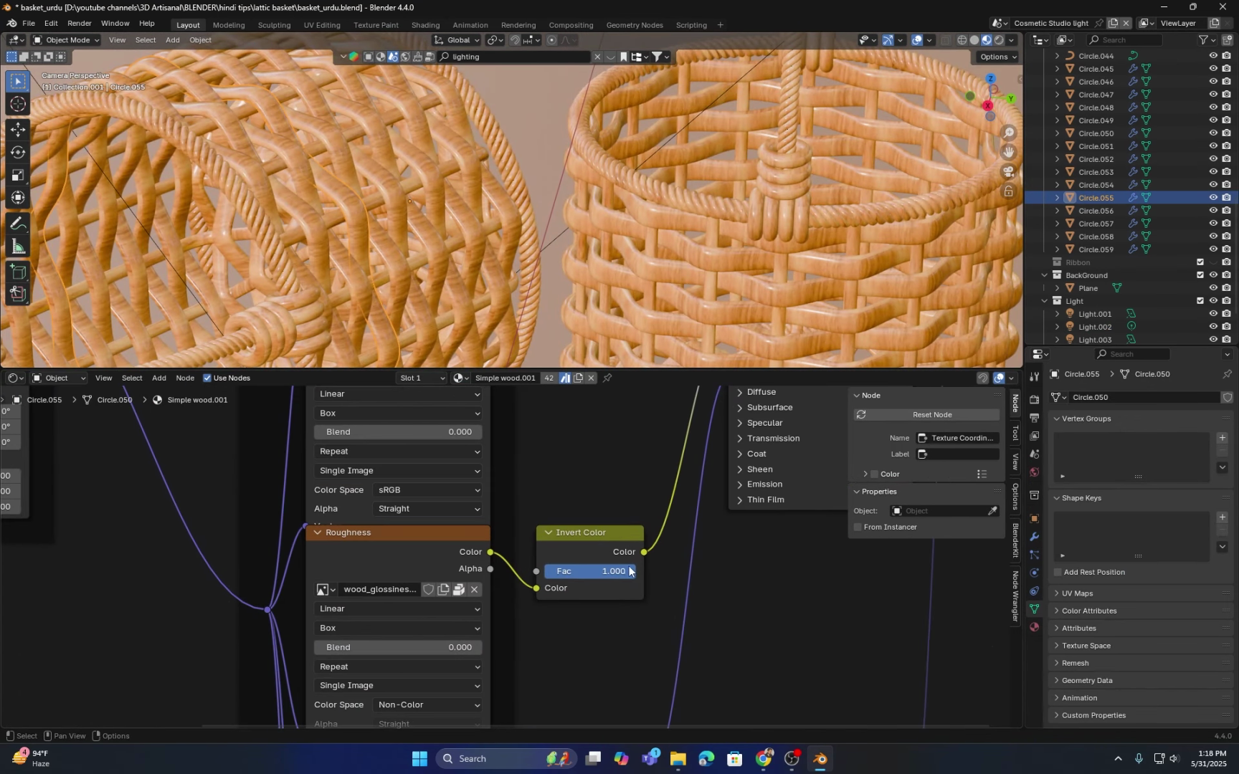
Step: Reduce the wood's gloss by setting the Invert Color node's Fac to 0.700, checking the upright basket's surface up close
{"action": "left_click_drag", "start_coordinate": [613, 570], "coordinate": [584, 570]}
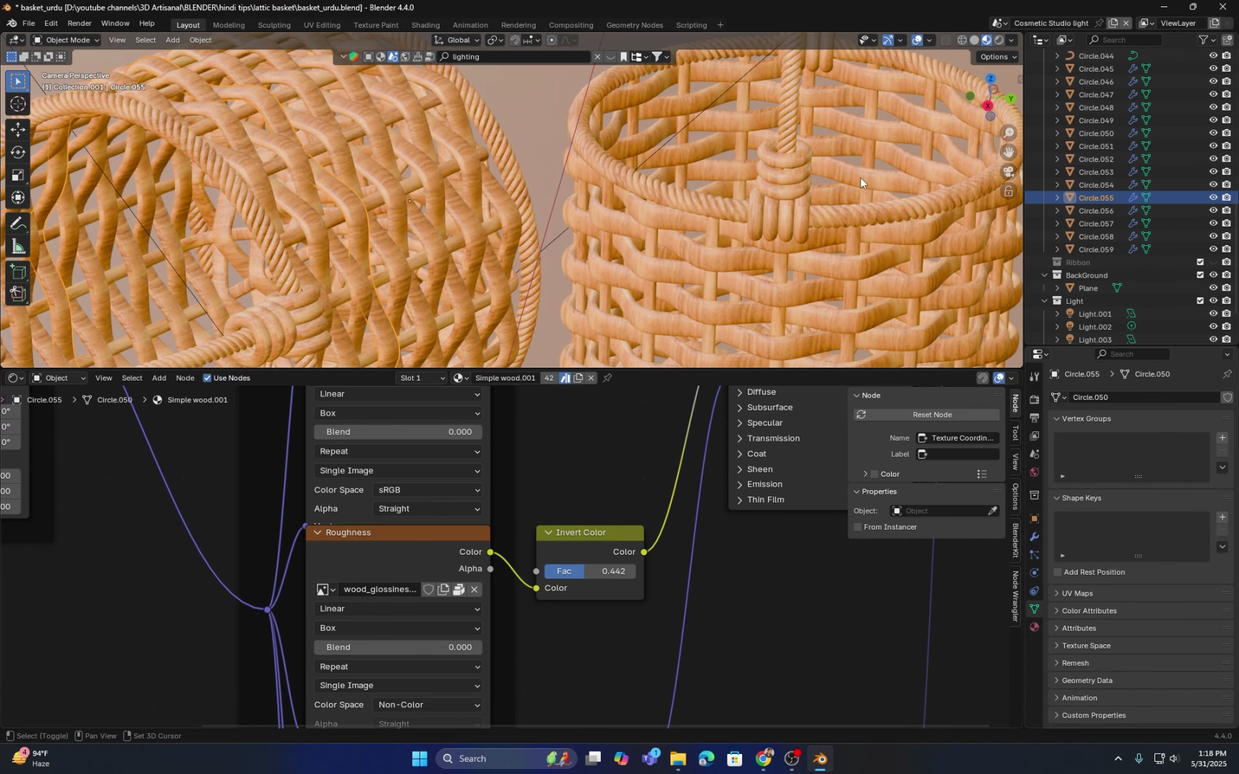
{"action": "middle_click_drag", "start_coordinate": [860, 177], "coordinate": [598, 273], "text": "shift"}
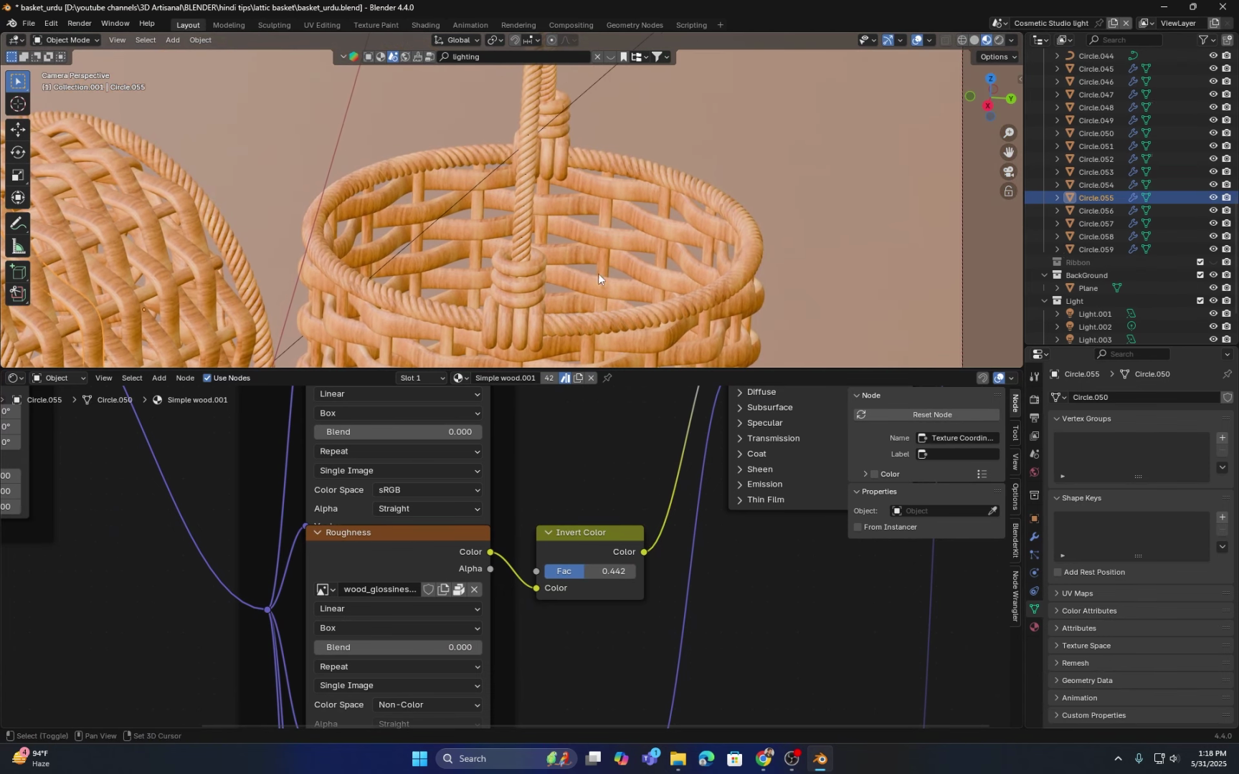
{"action": "scroll", "coordinate": [659, 207], "scroll_direction": "up", "scroll_amount": 8}
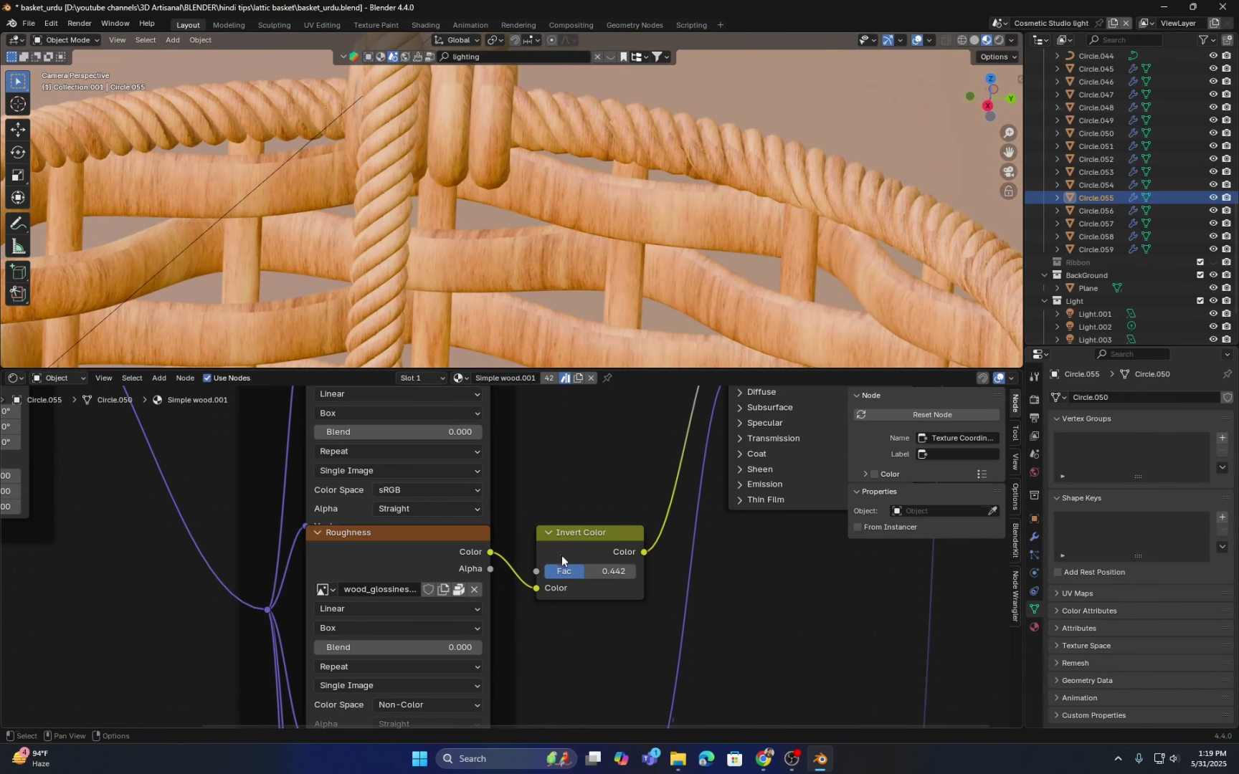
{"action": "mouse_move", "coordinate": [591, 574]}
{"action": "left_mouse_down"}
{"action": "mouse_move", "coordinate": [635, 574]}
{"action": "mouse_move", "coordinate": [608, 573]}
{"action": "left_mouse_up"}
{"action": "scroll", "coordinate": [657, 245], "scroll_direction": "up", "scroll_amount": 5}
{"action": "scroll", "coordinate": [506, 214], "scroll_direction": "down", "scroll_amount": 10}
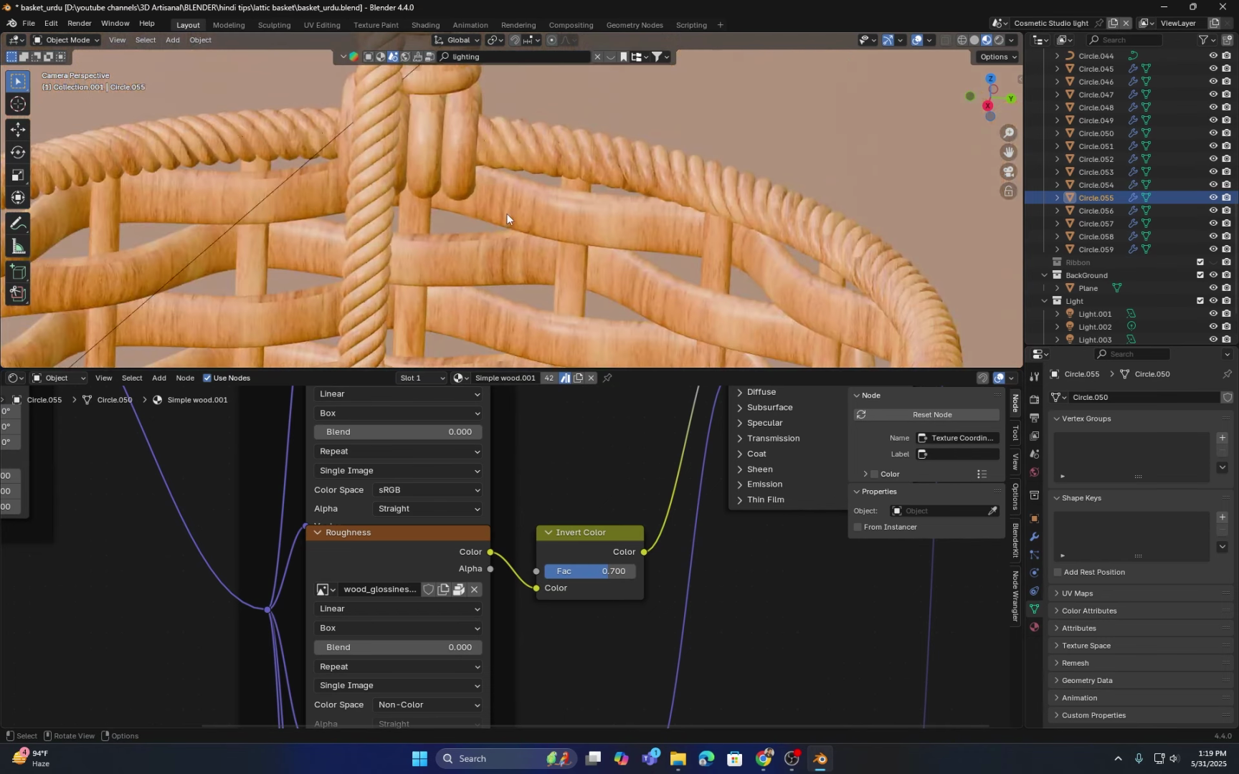
Step: Start a new still image render and fit the whole frame in the render window
{"action": "left_click", "coordinate": [93, 23]}
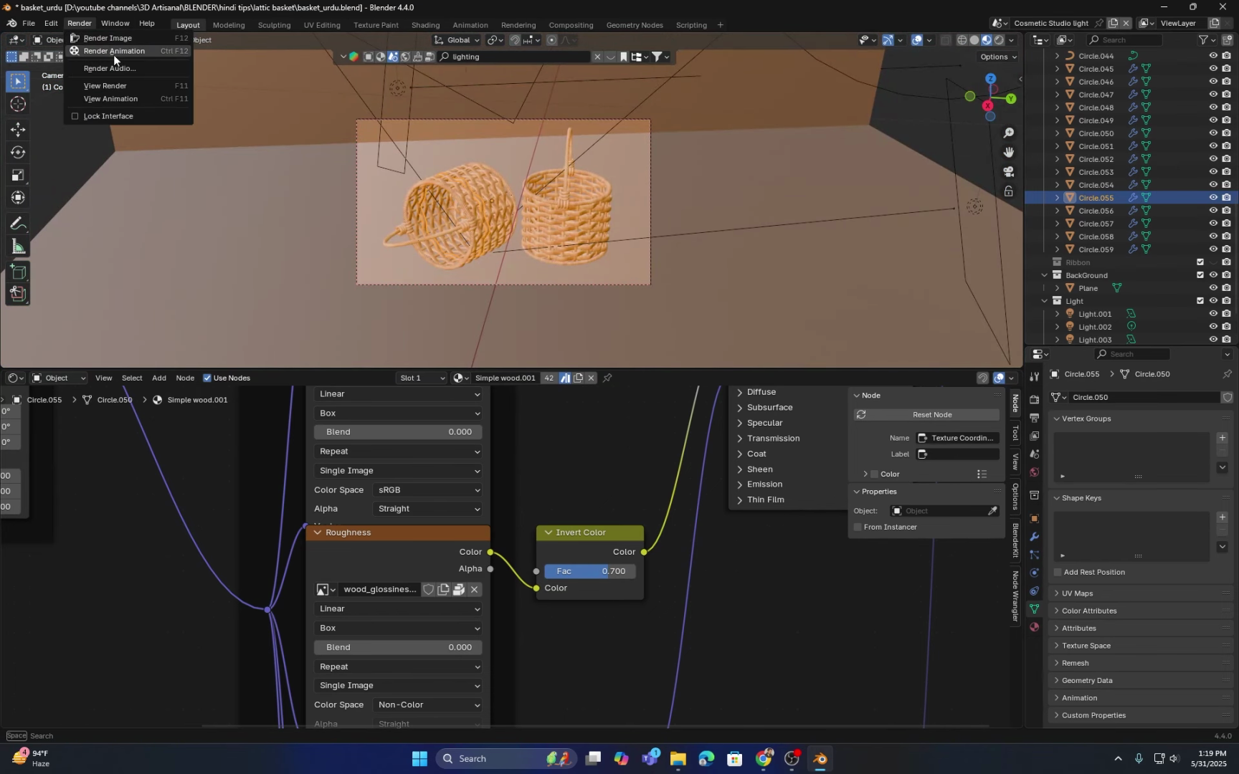
{"action": "left_click", "coordinate": [114, 40]}
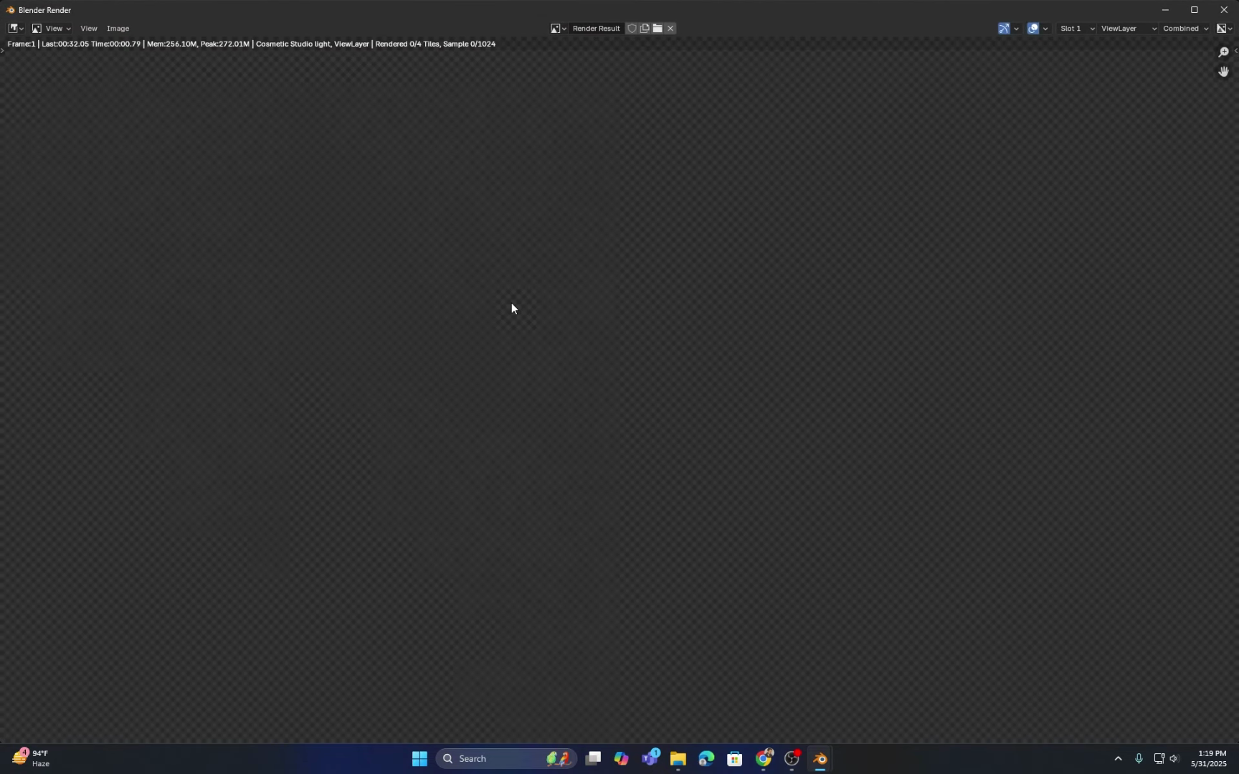
{"action": "scroll", "coordinate": [511, 304], "scroll_direction": "down", "scroll_amount": 4}
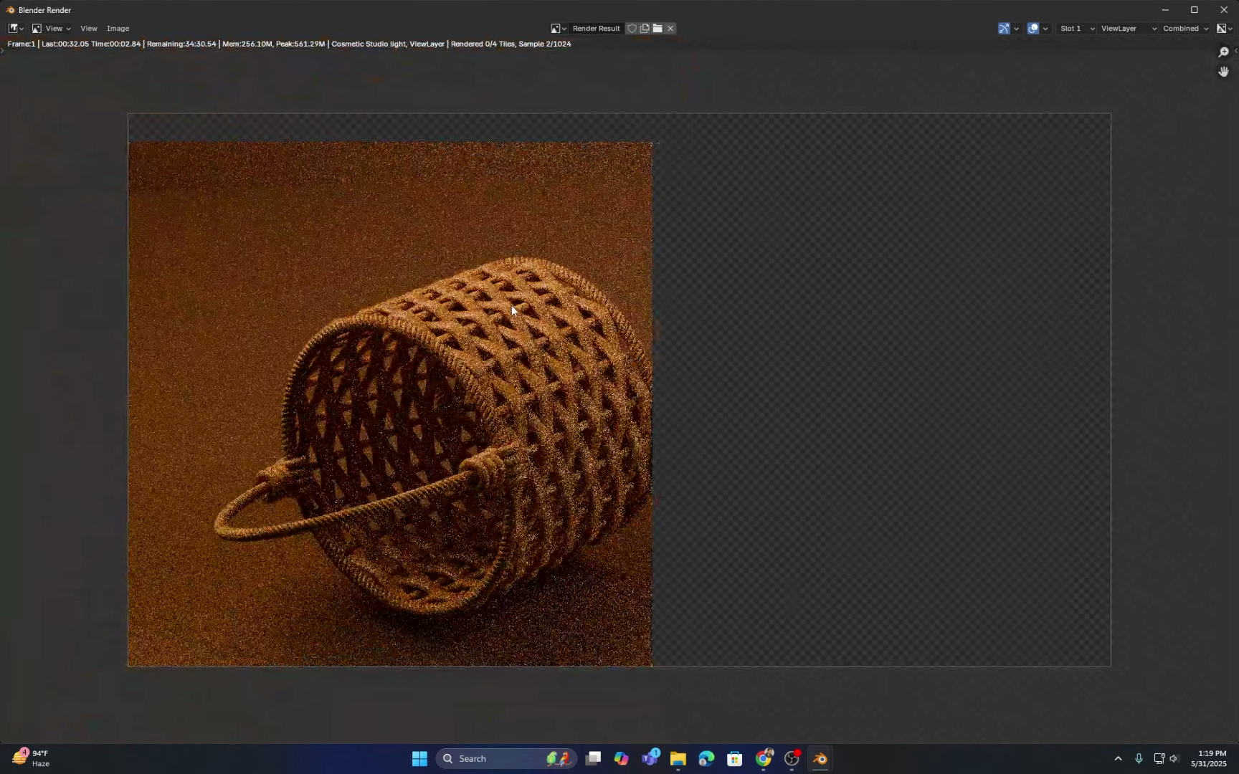